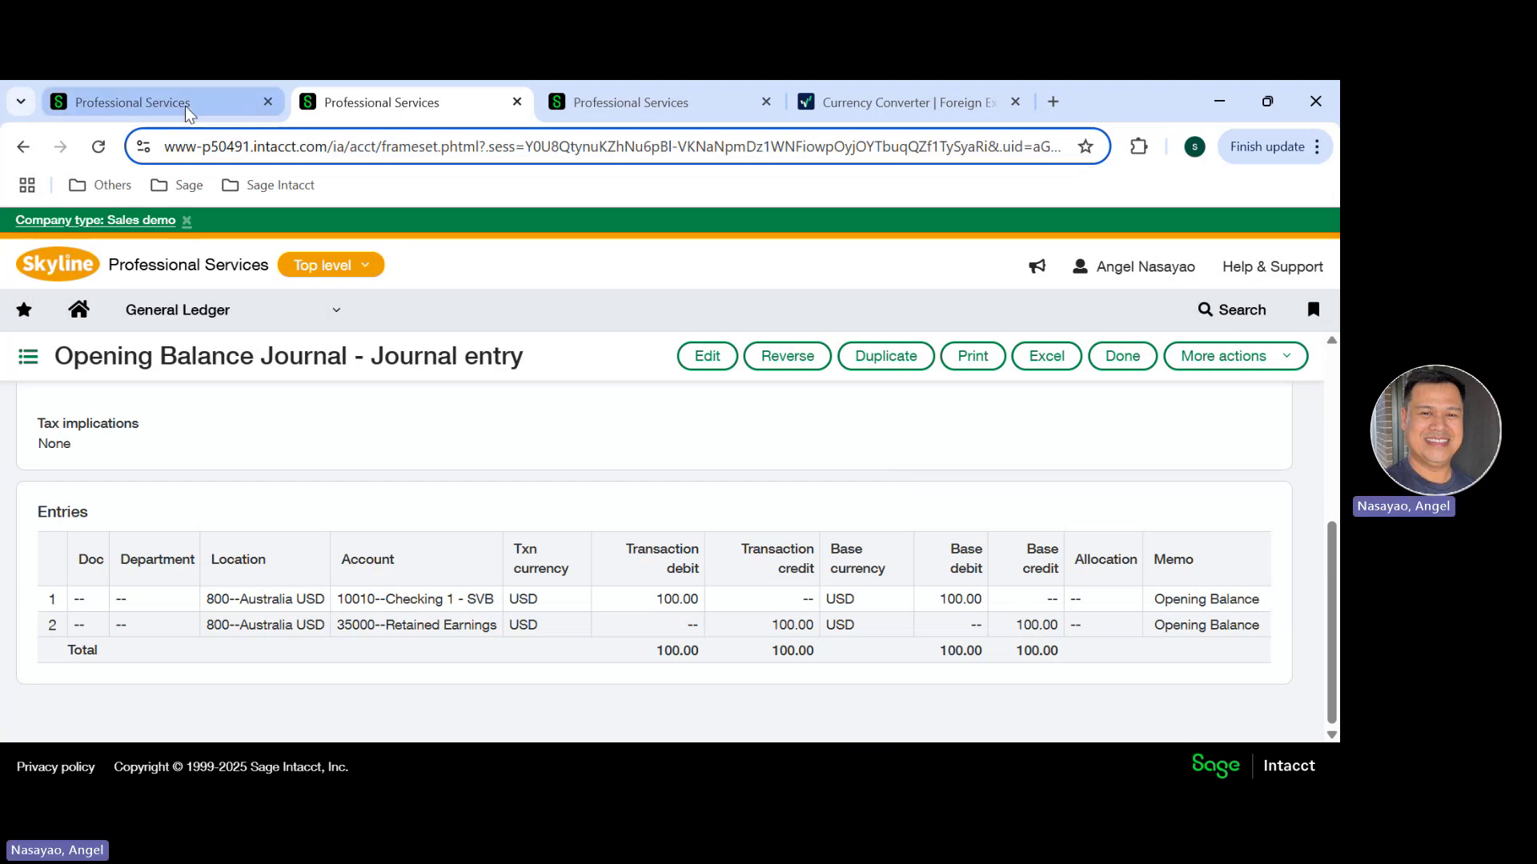
Step: View the 15/06/2025 Brea Elisha Pty Ltd invoice from the receivables invoice list and examine its entries
mouse_move(180, 108)
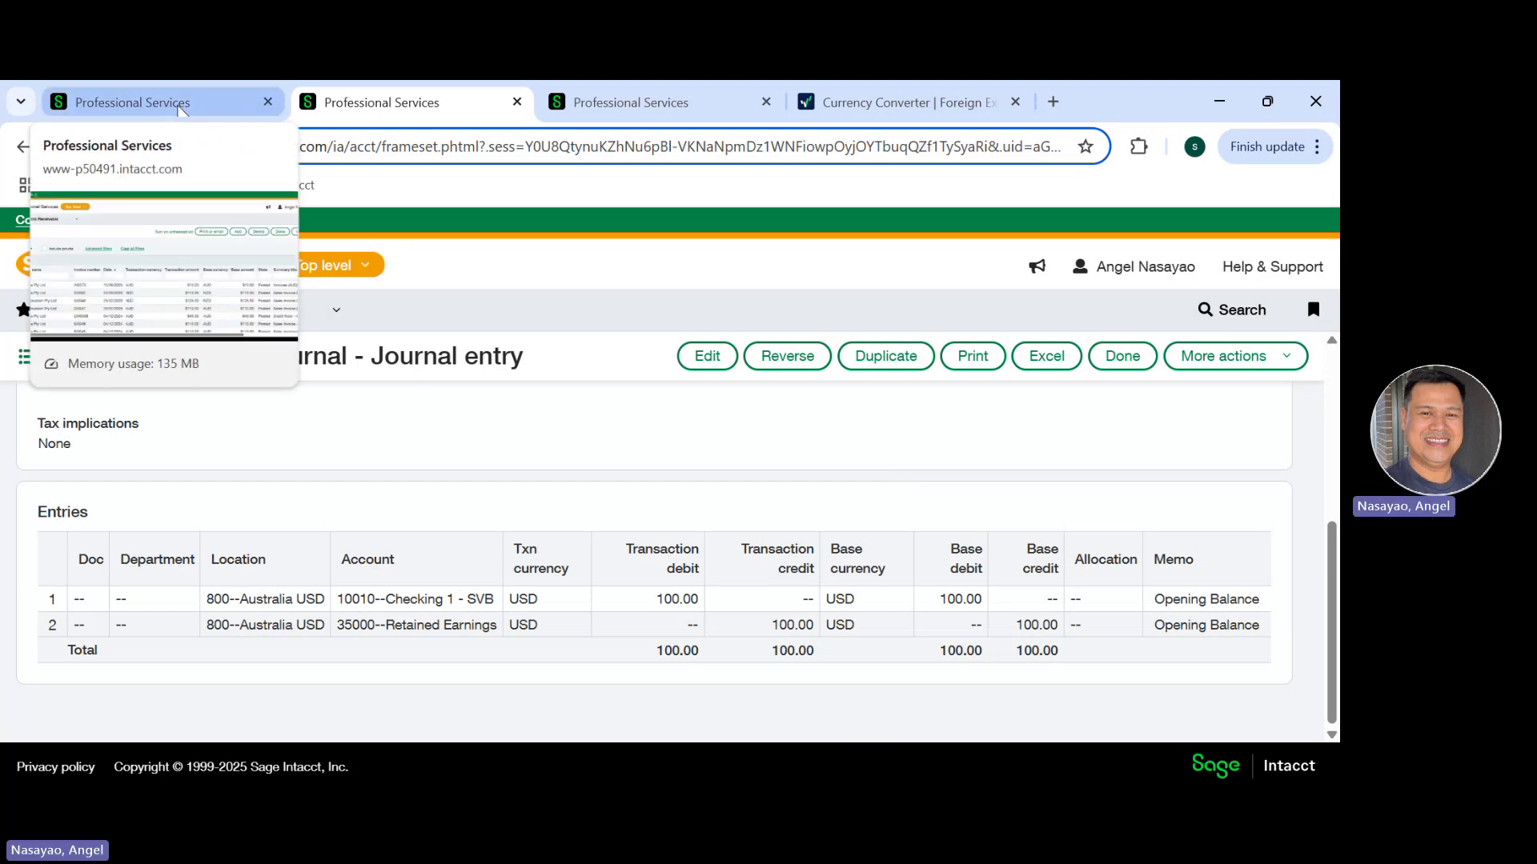
click(179, 108)
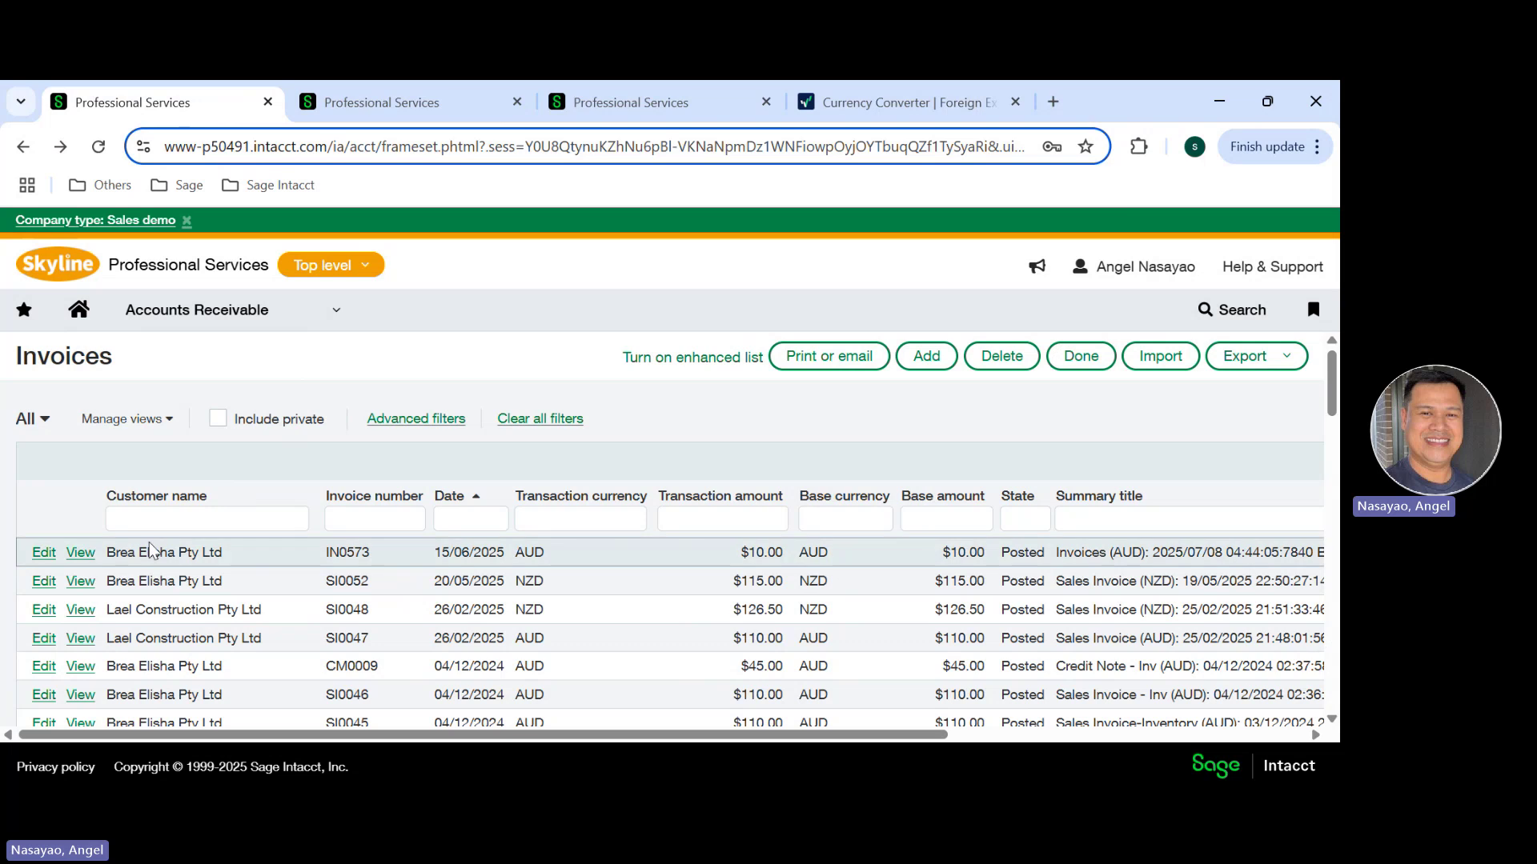
click(75, 557)
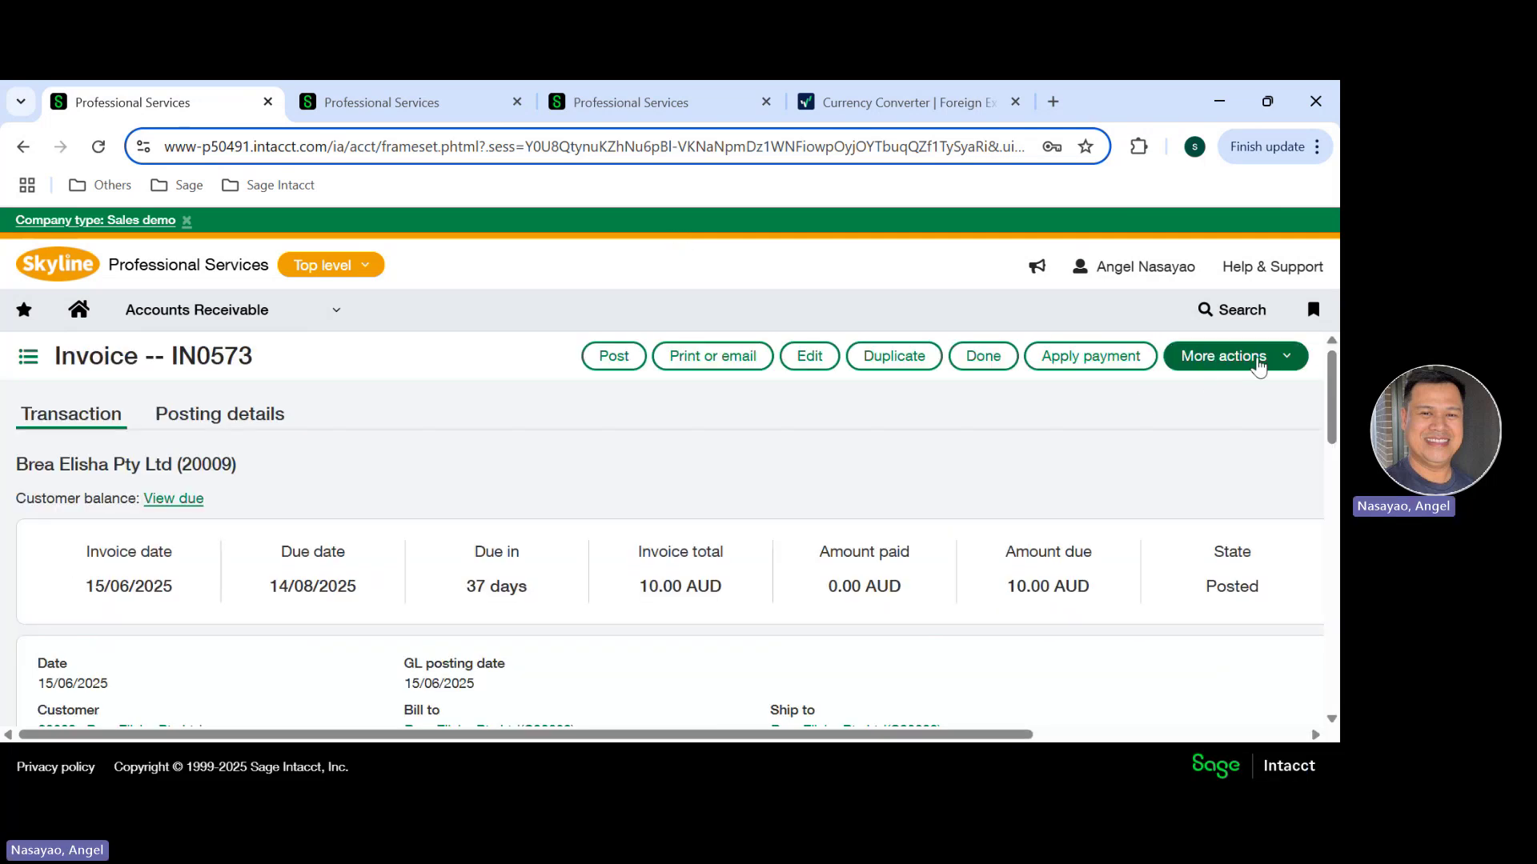
drag(1335, 380, 1338, 606)
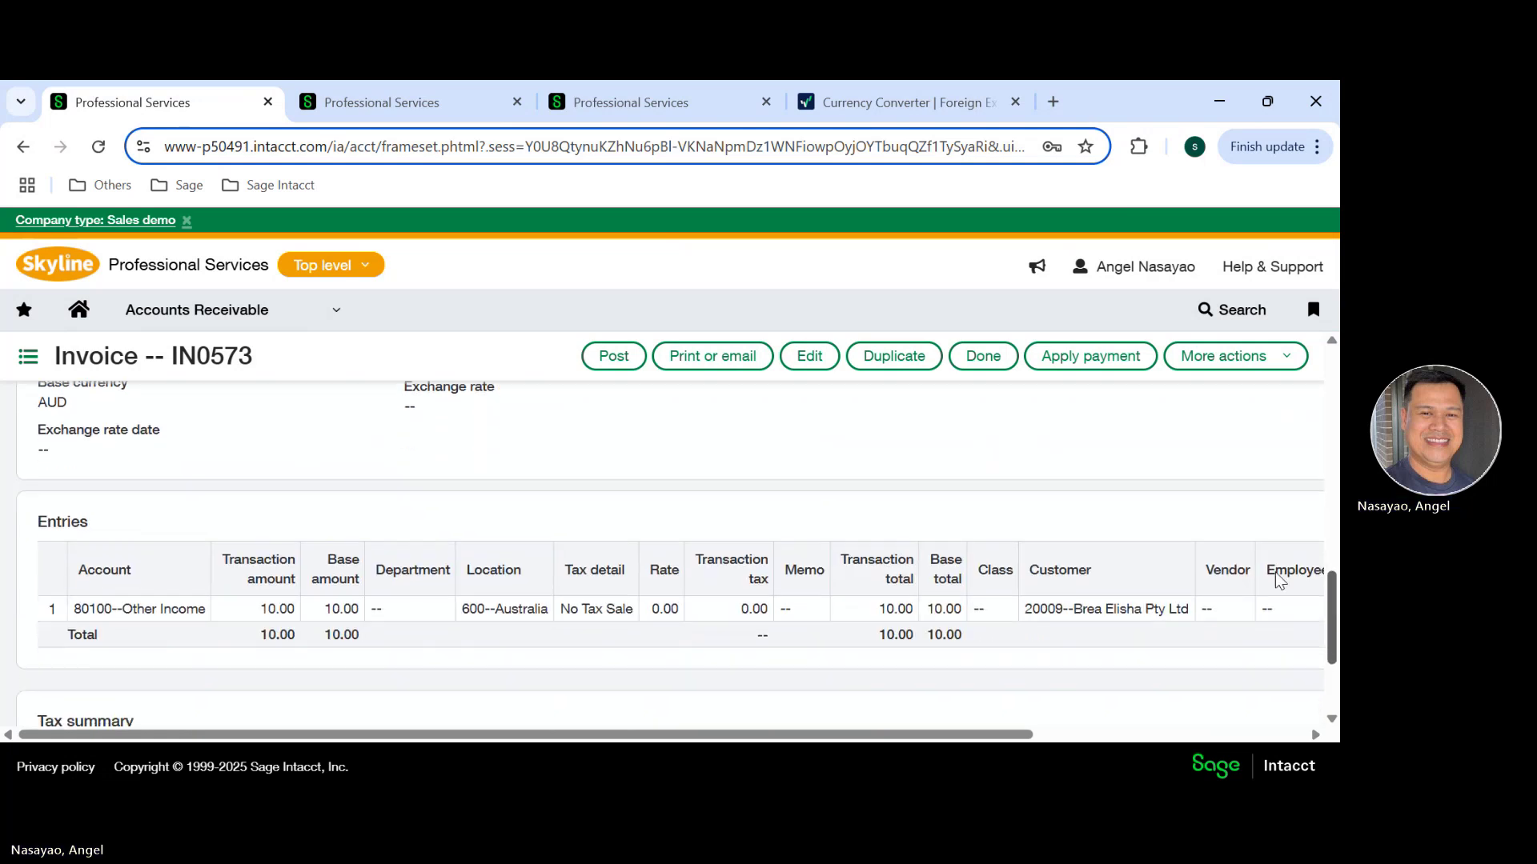
Step: View the "Opening Balance Entity 800" transaction in the OBJ journal and examine its entry lines
click(26, 372)
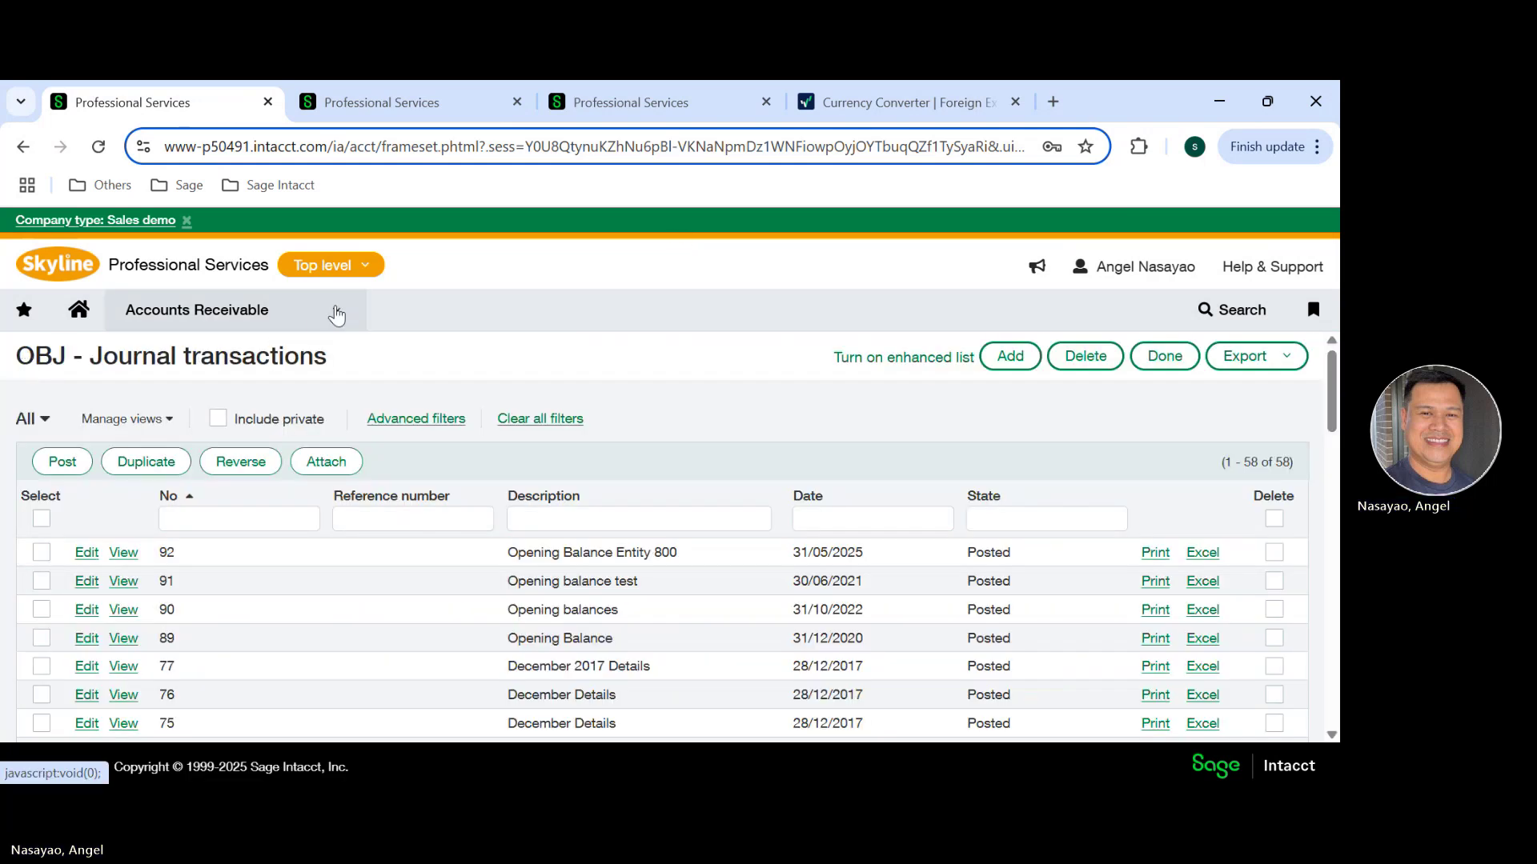
click(124, 557)
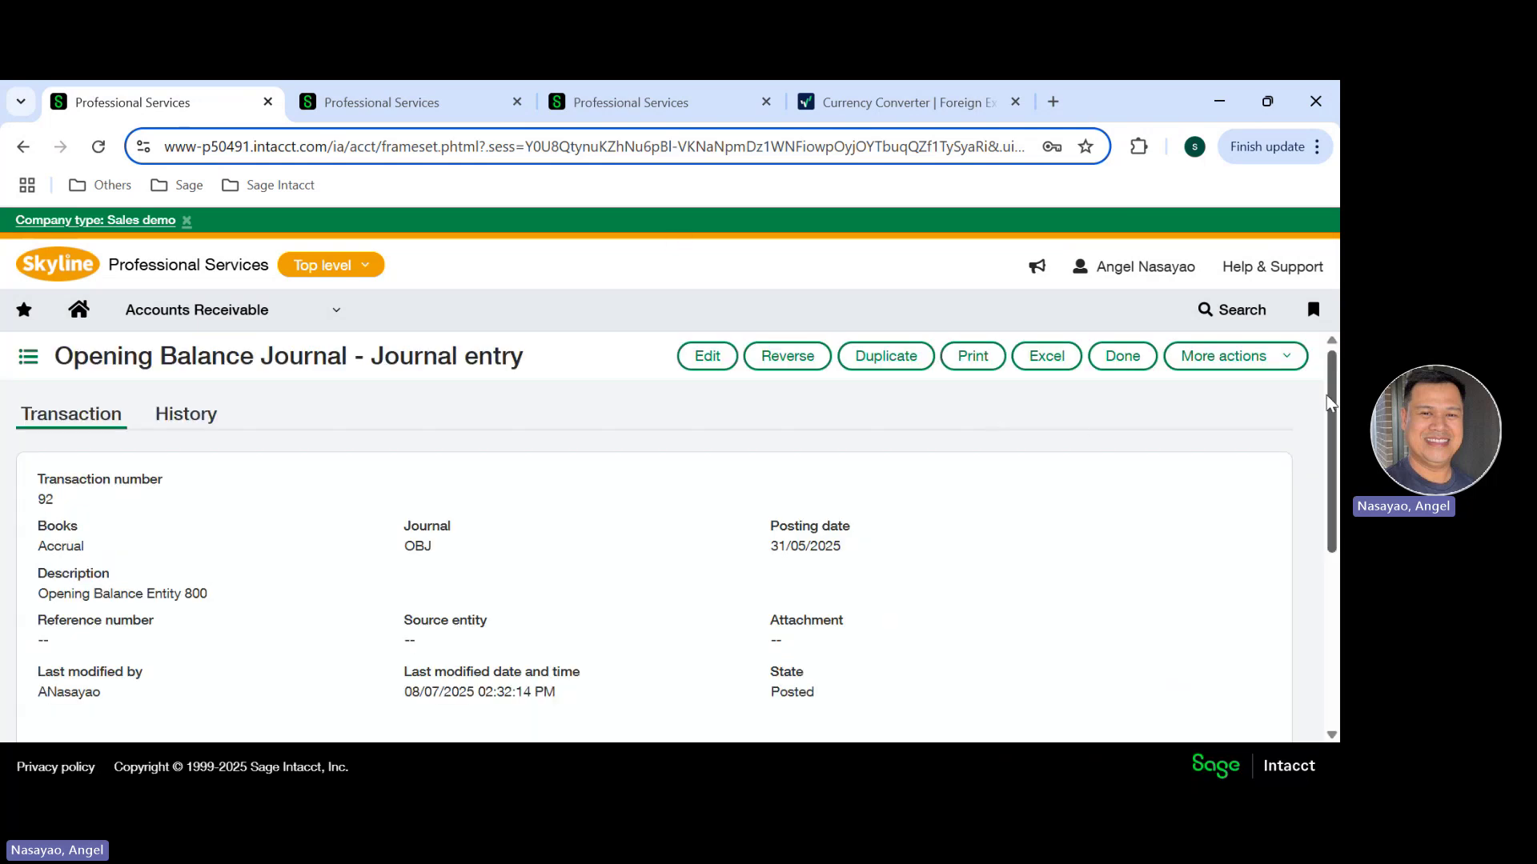
drag(1329, 394, 1336, 453)
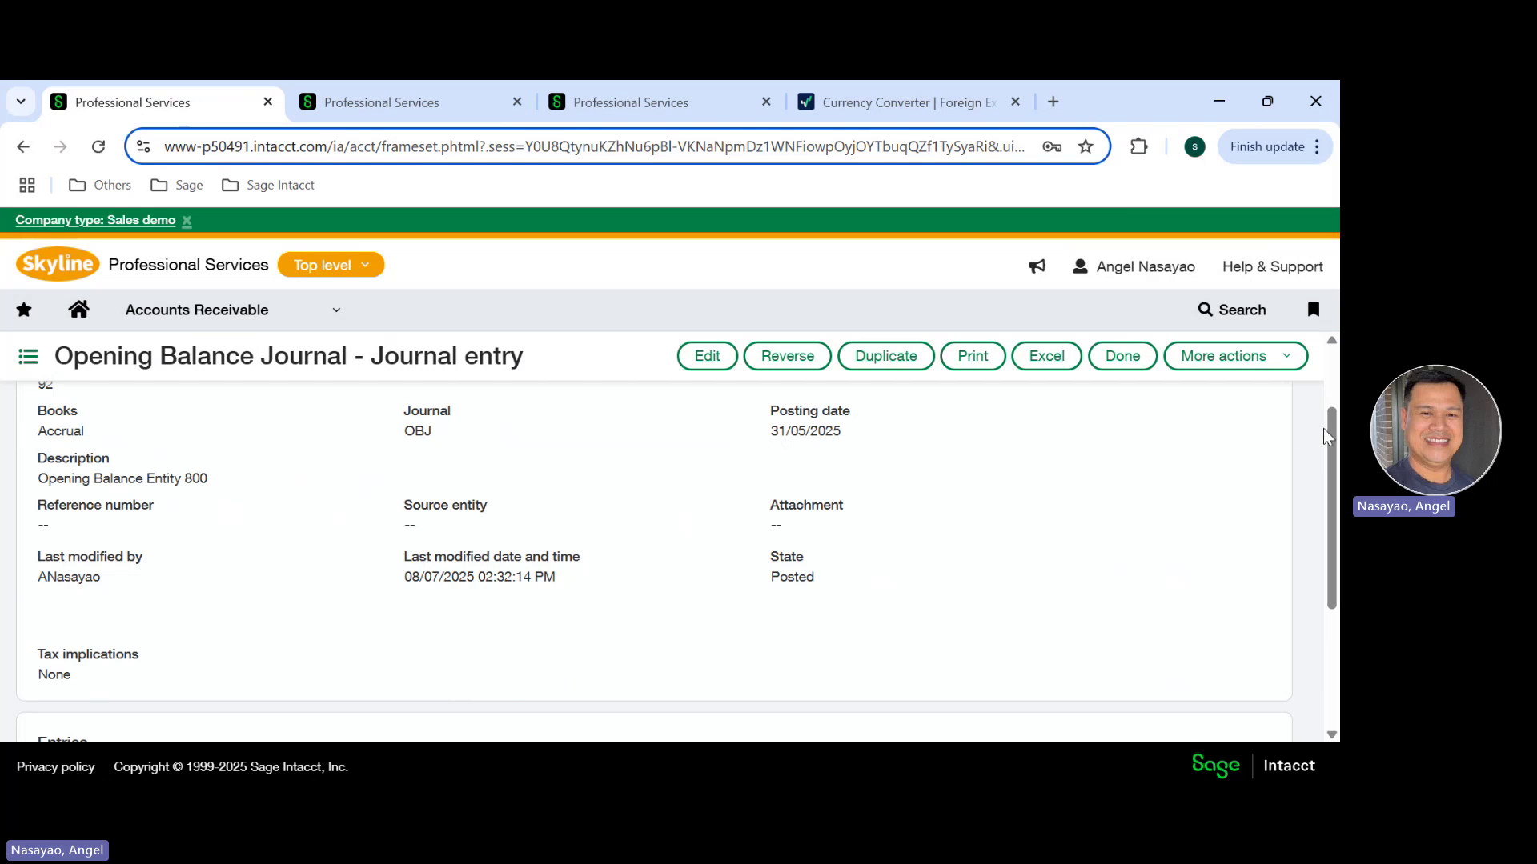
drag(1333, 438, 1333, 547)
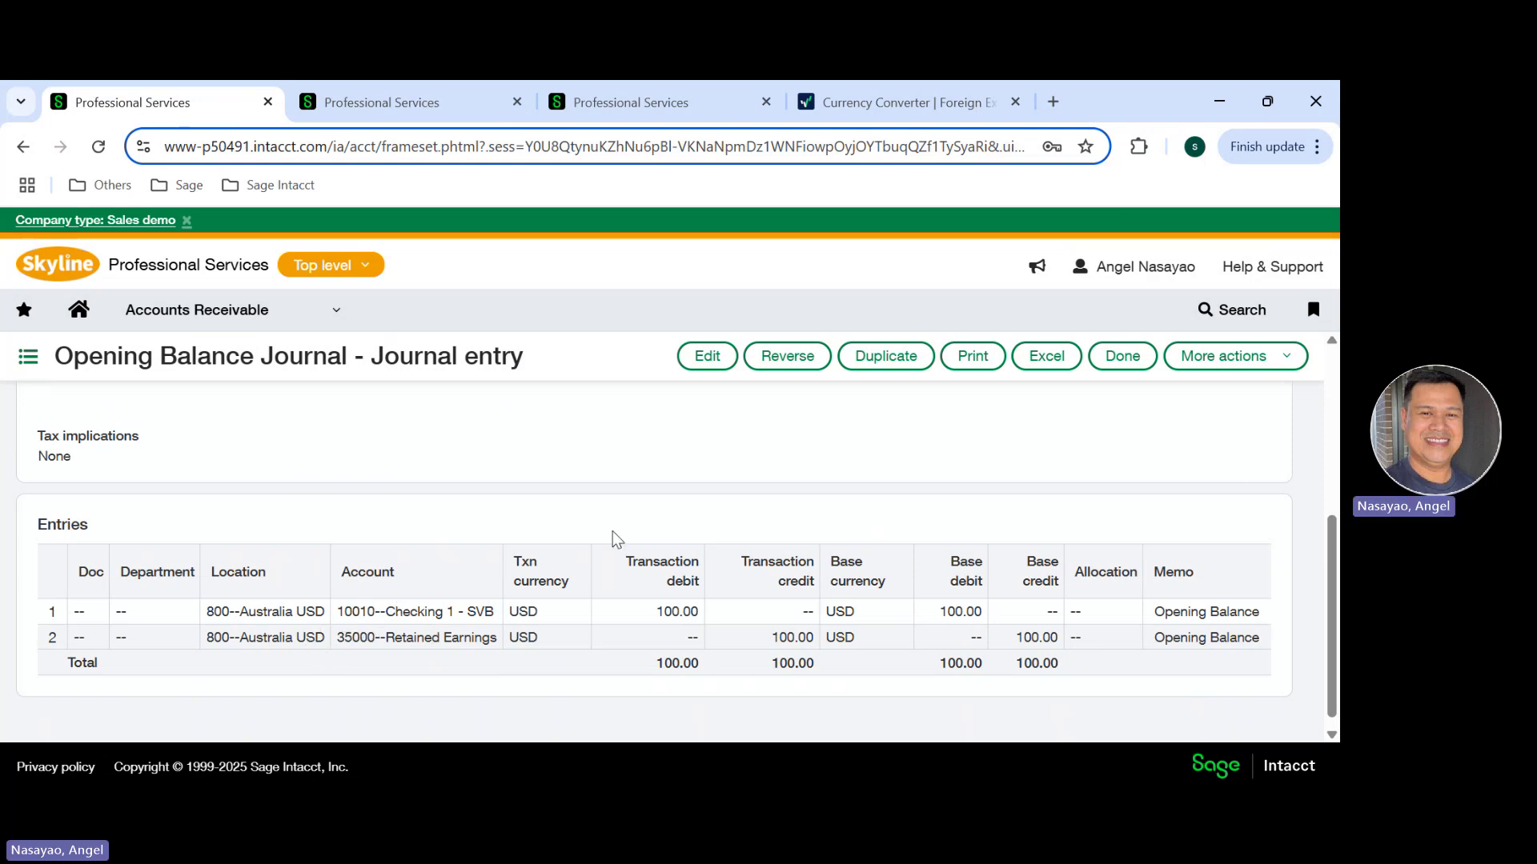
Step: Edit the opening balance journal entry to use account 12100--Accounts Receivable on line 1, and save it
click(705, 357)
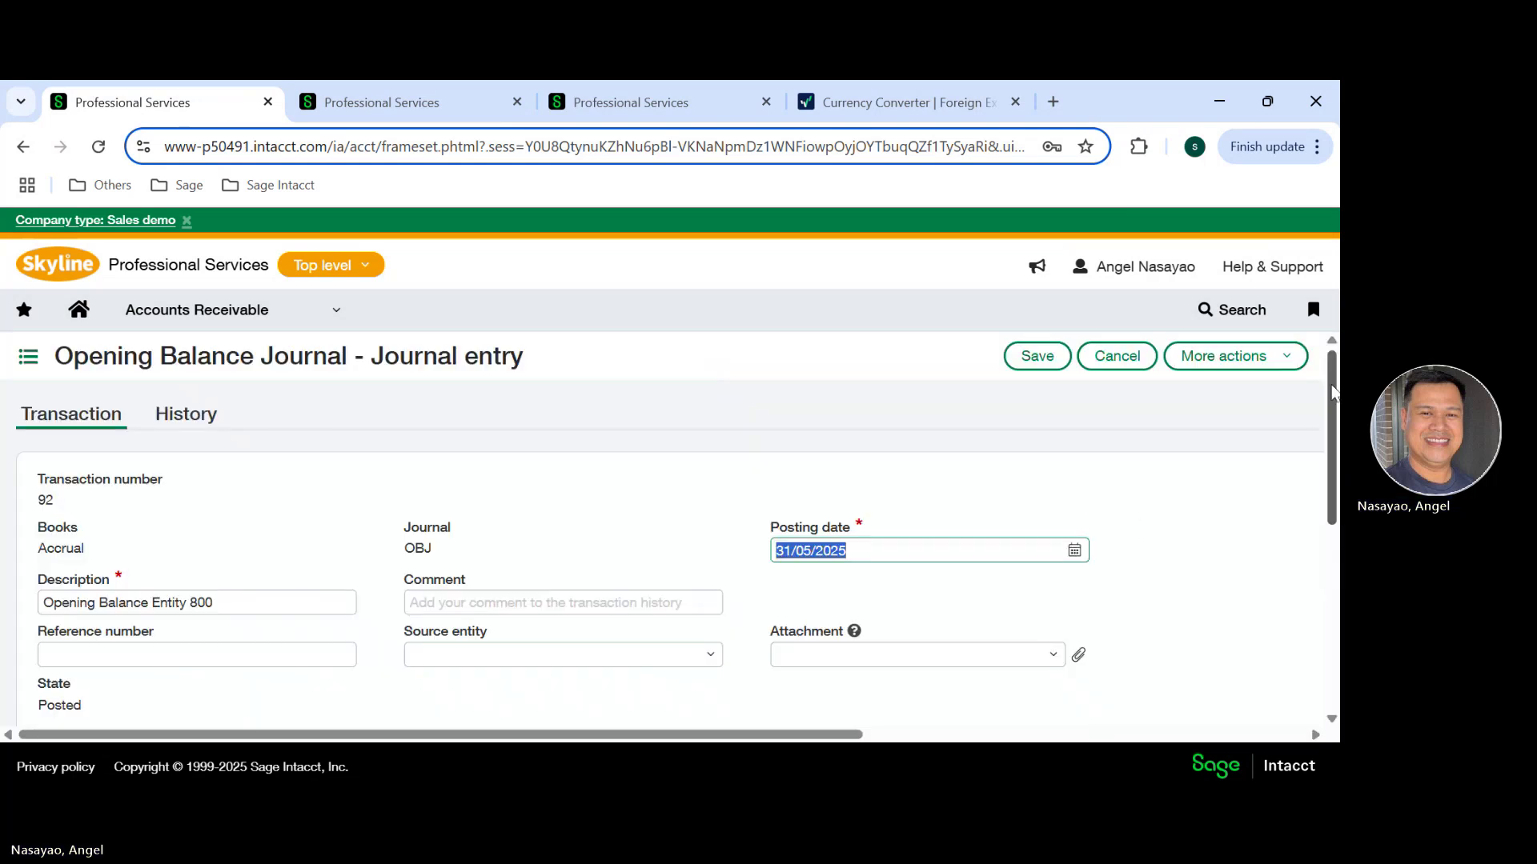
scroll(1332, 392, down, 5)
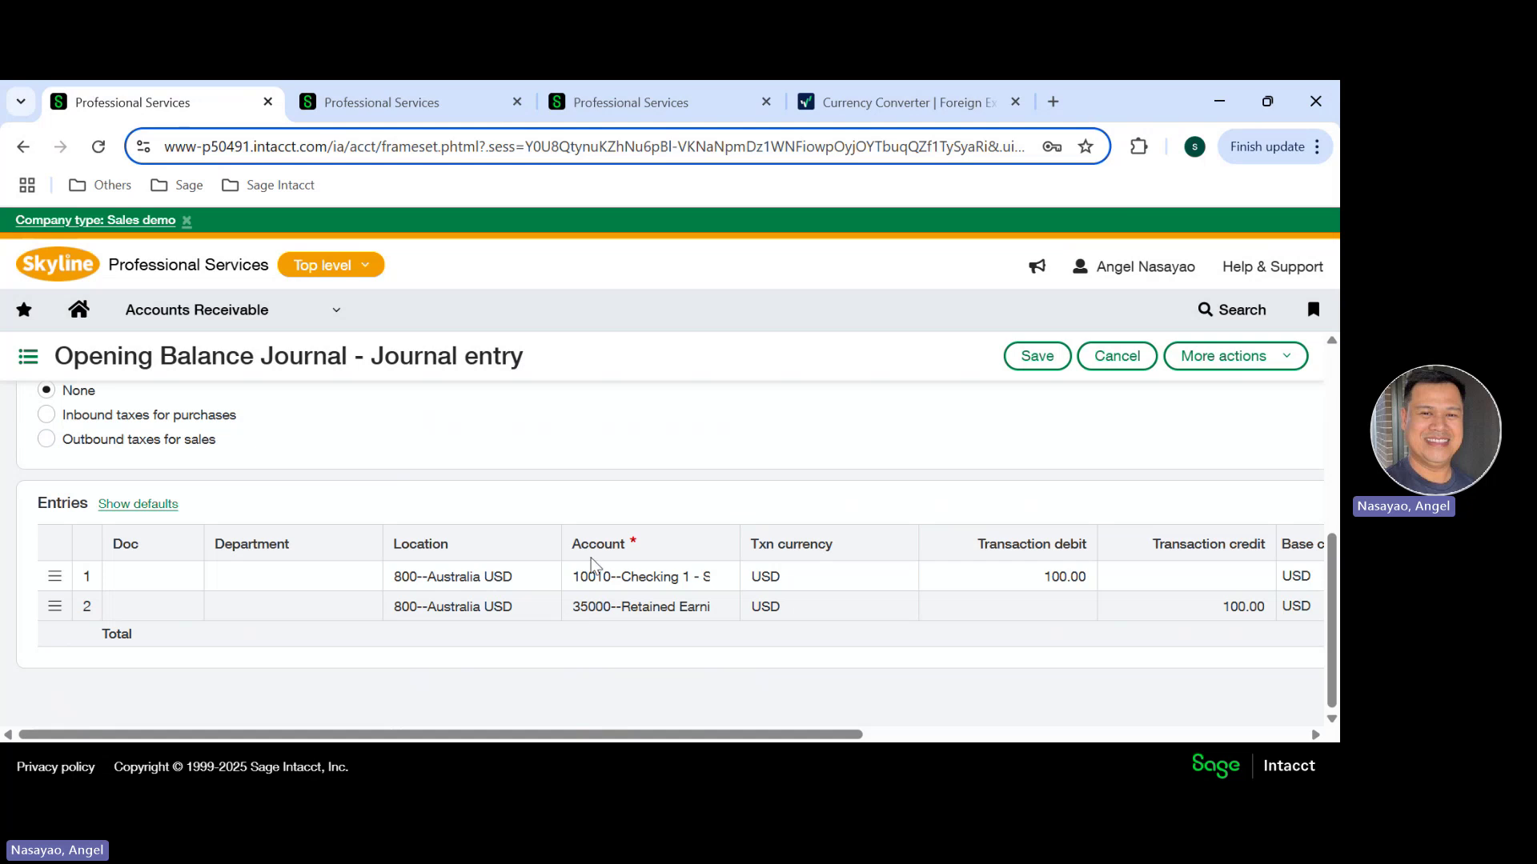
click(593, 573)
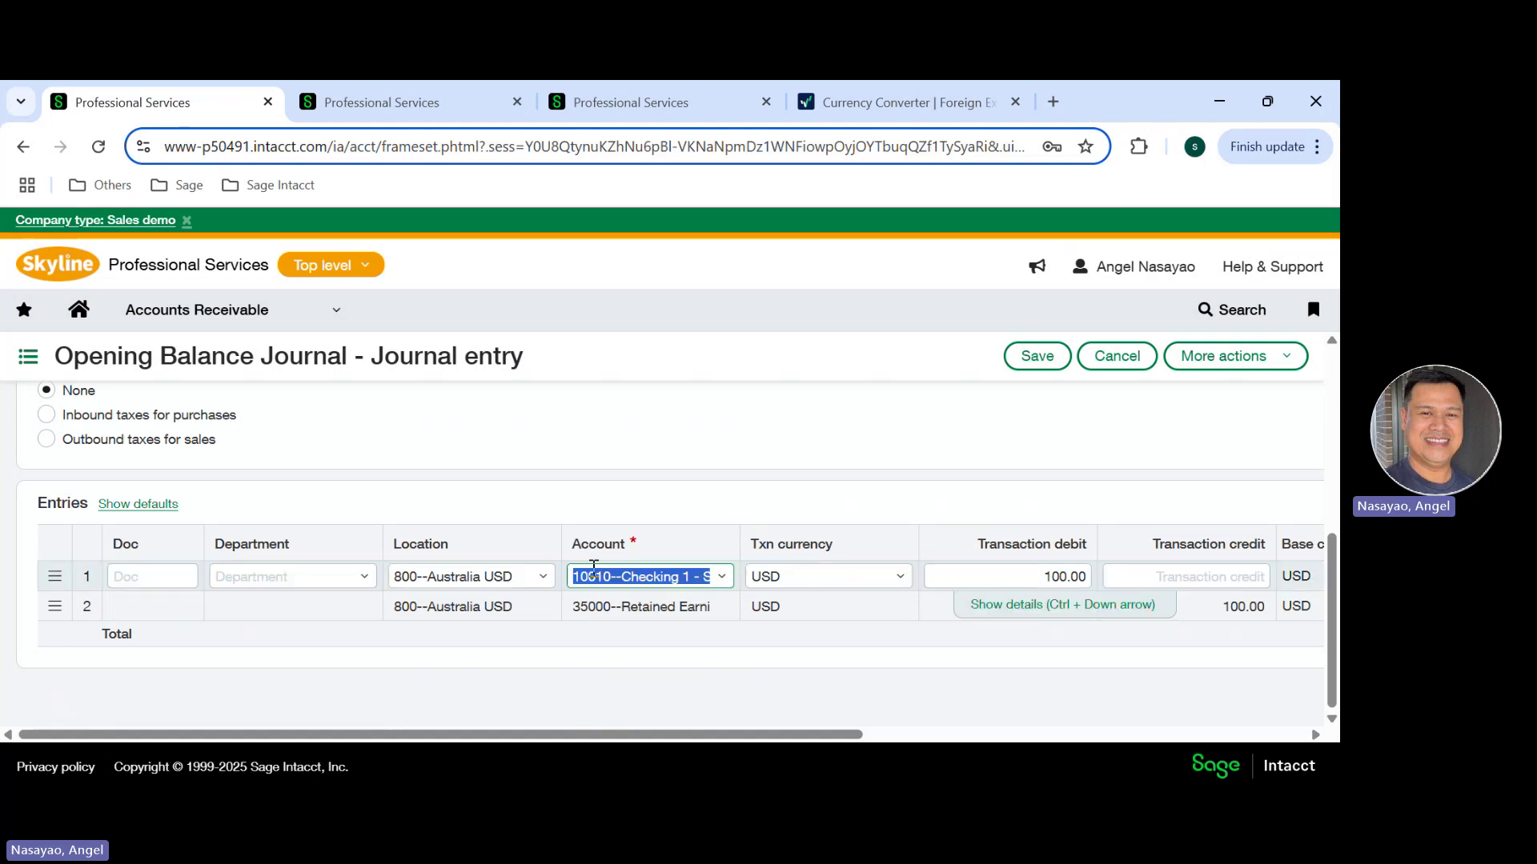
text(accou)
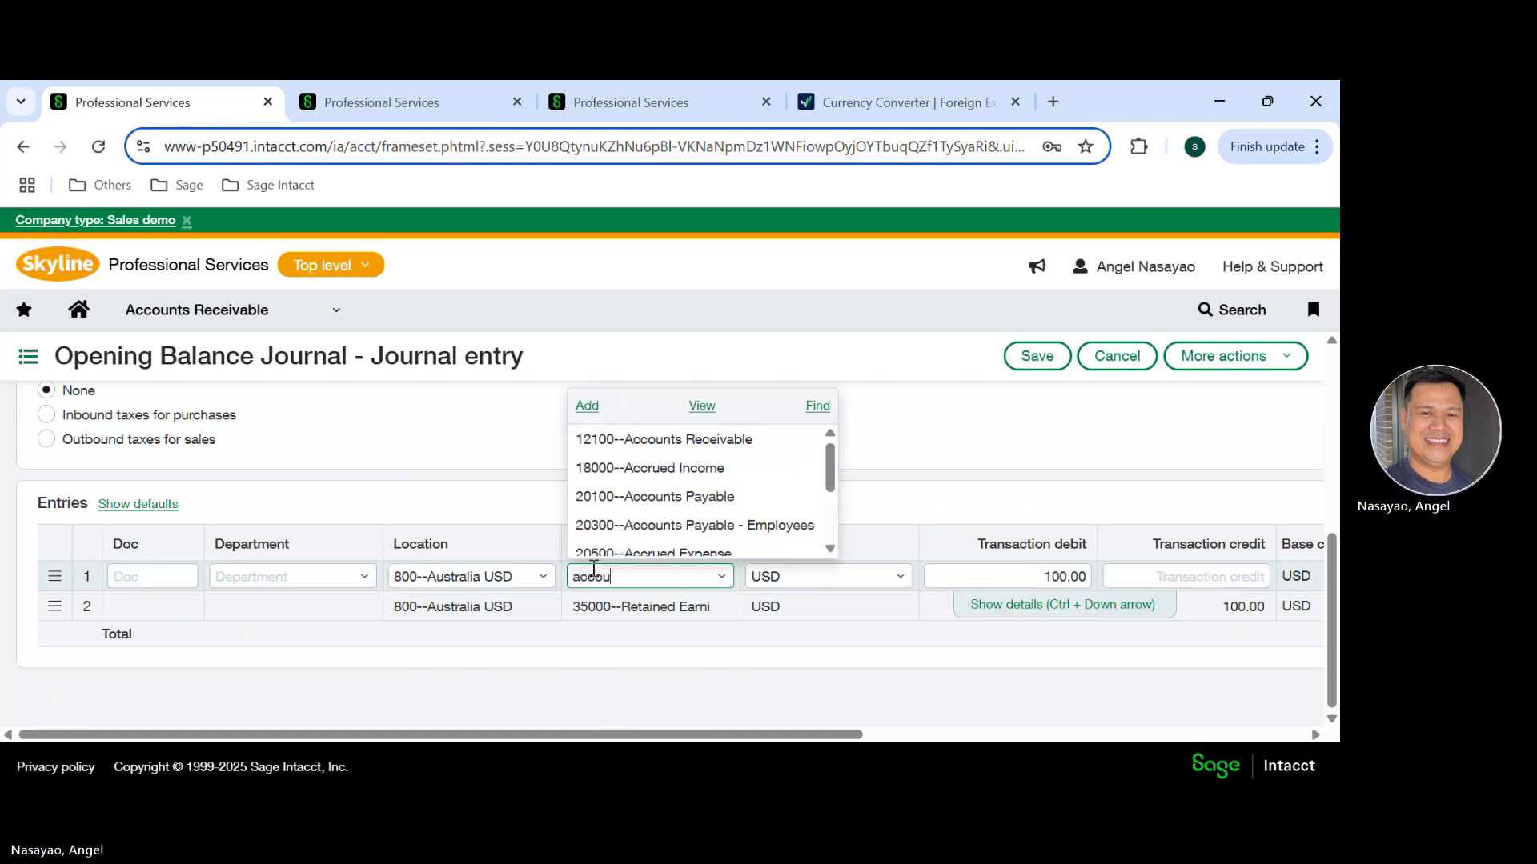
text(nt)
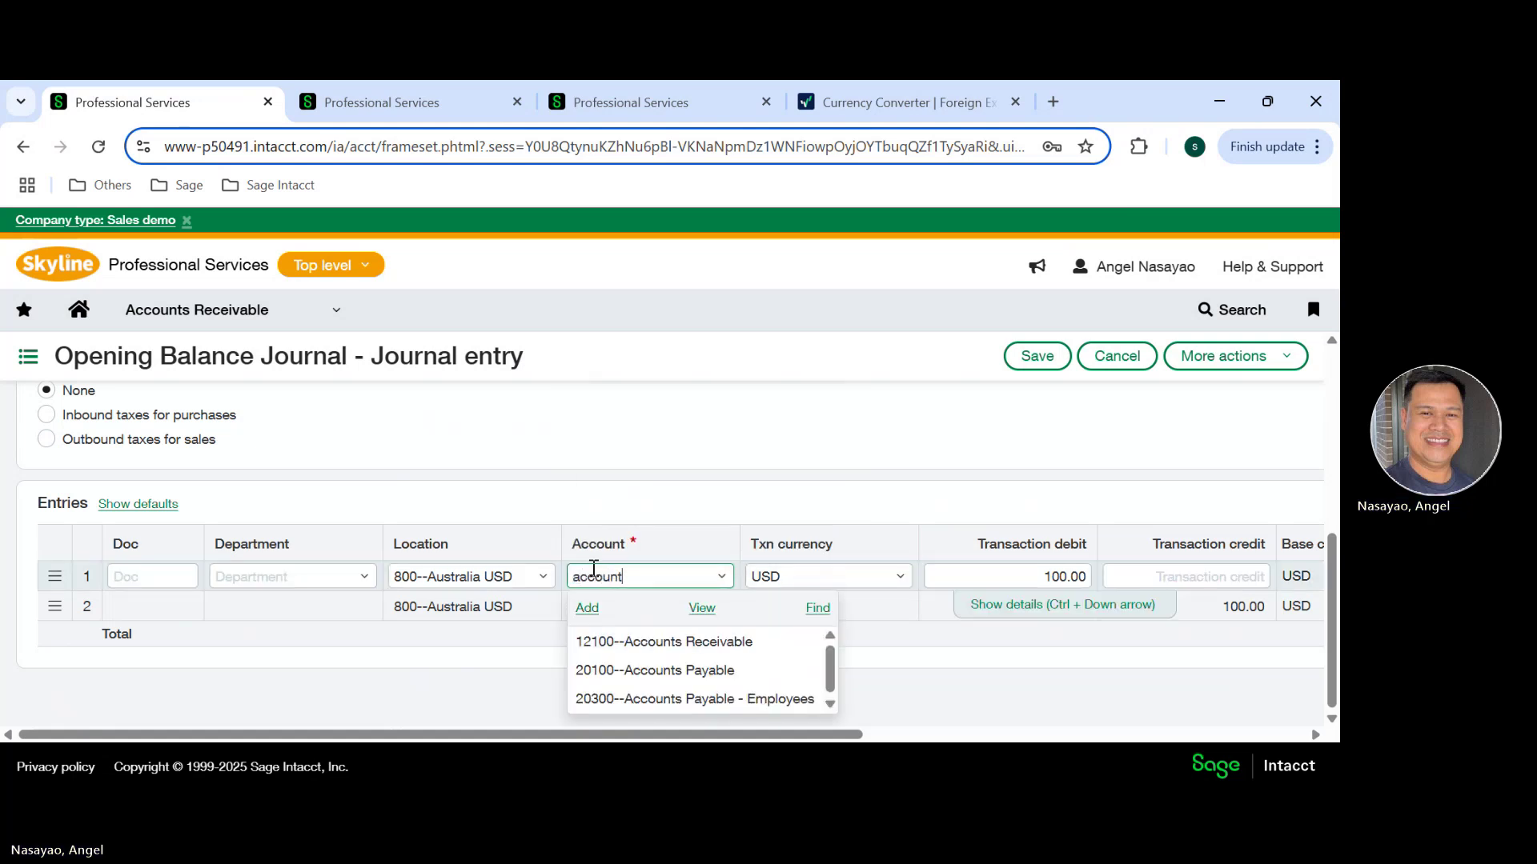
scroll(619, 650, up, 1)
click(616, 638)
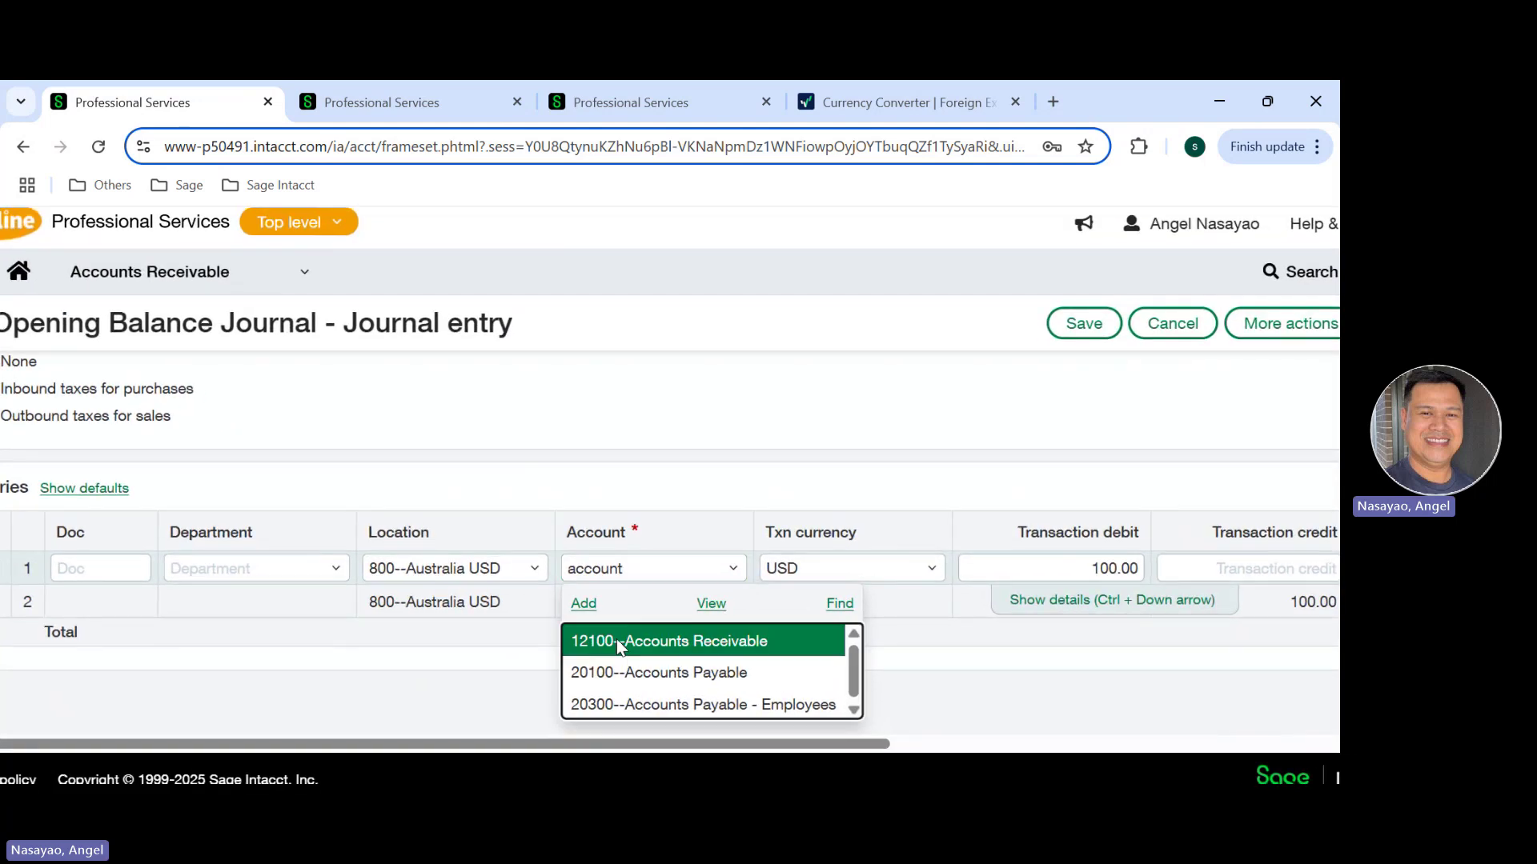
click(1096, 324)
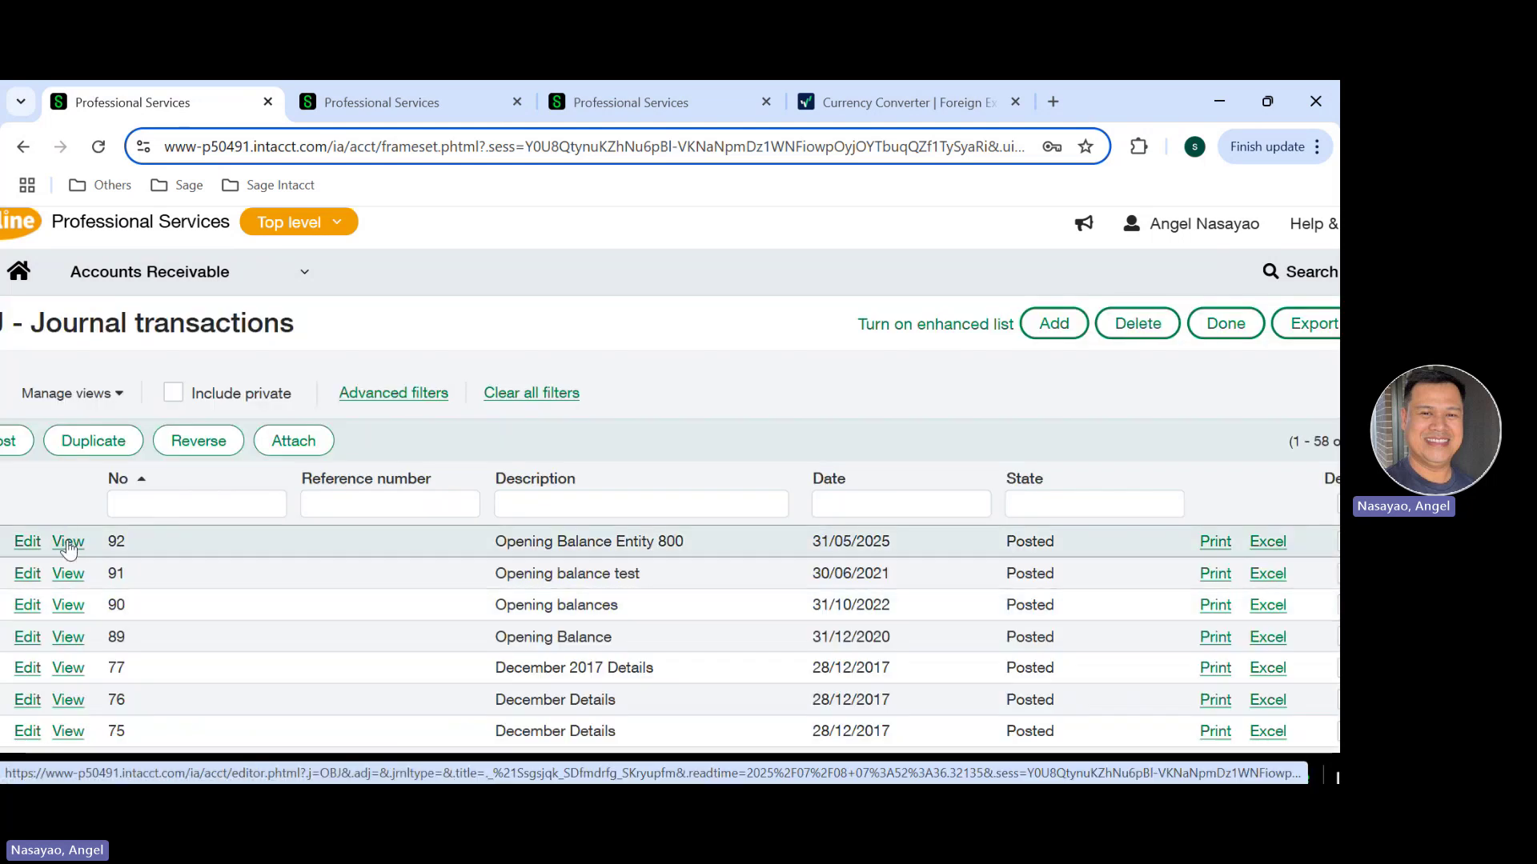
Step: Reopen the saved "Opening Balance Entity 800" transaction for viewing and check the accounts on its entry lines
click(68, 543)
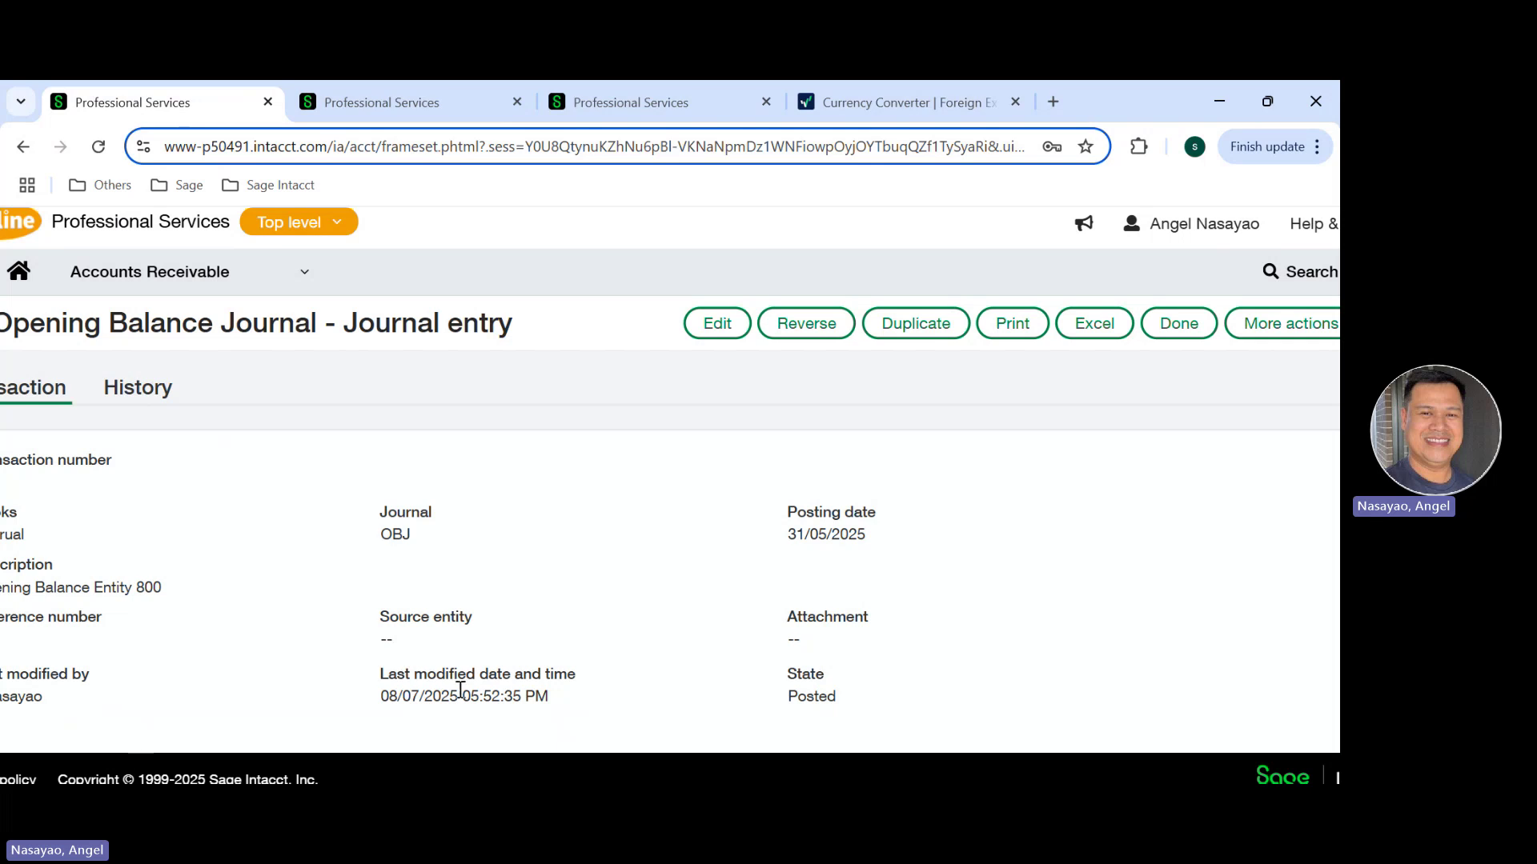
right_click(290, 468)
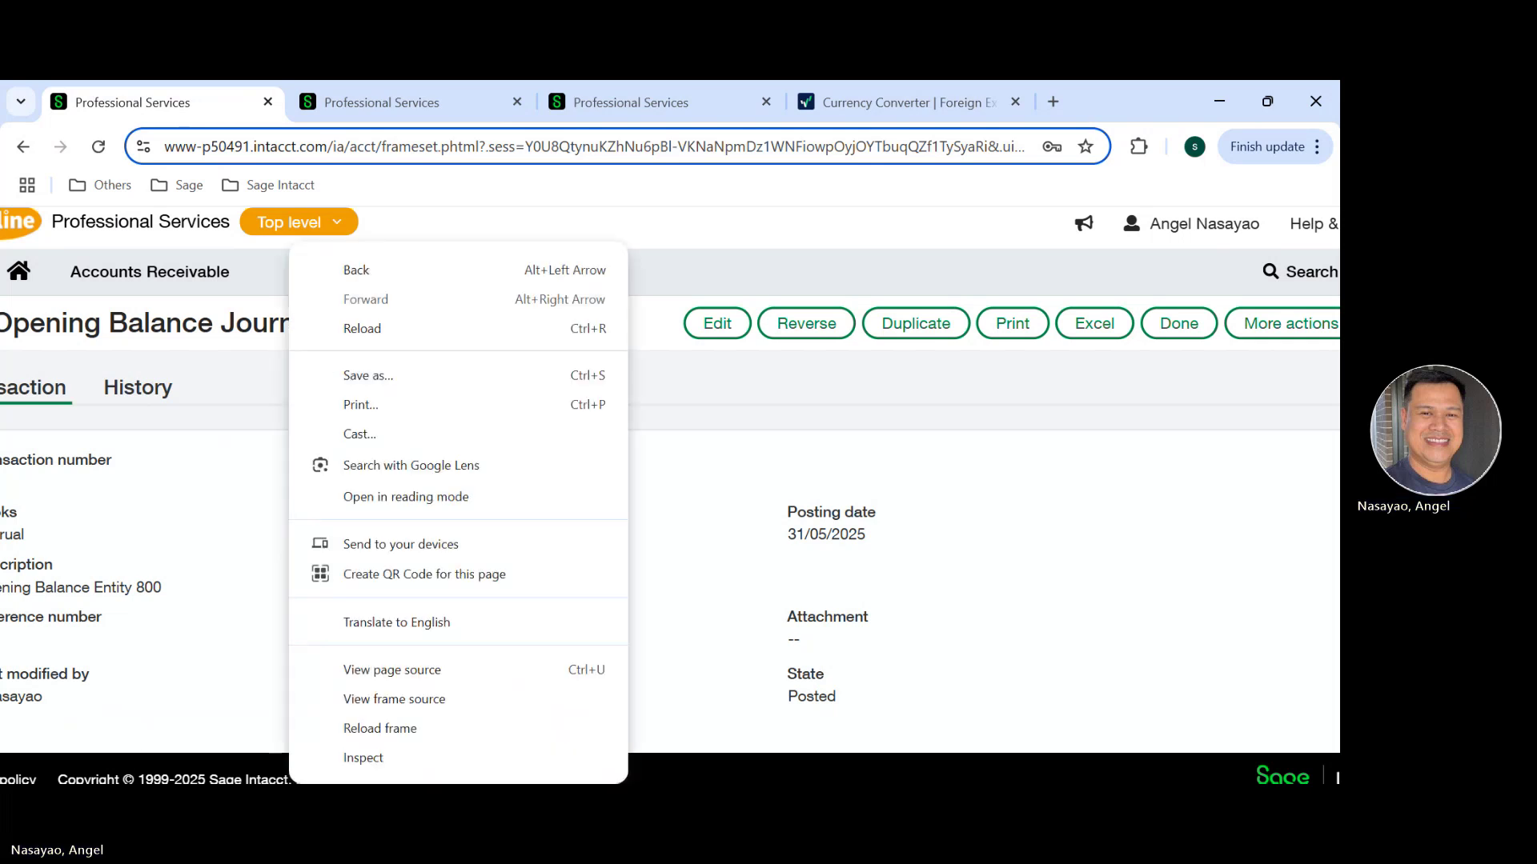
click(1031, 529)
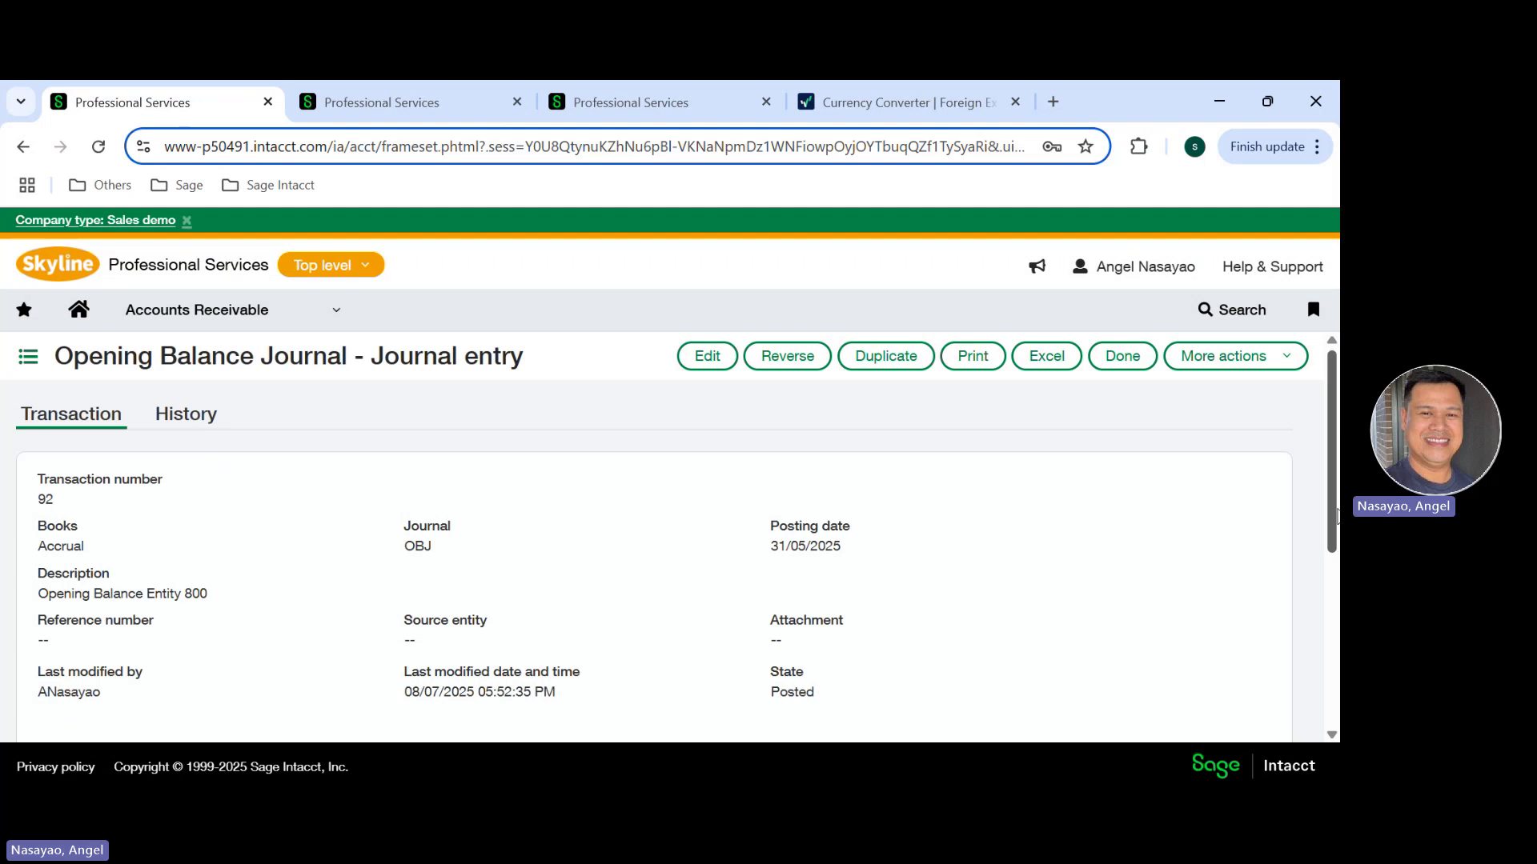
drag(1334, 504, 1334, 658)
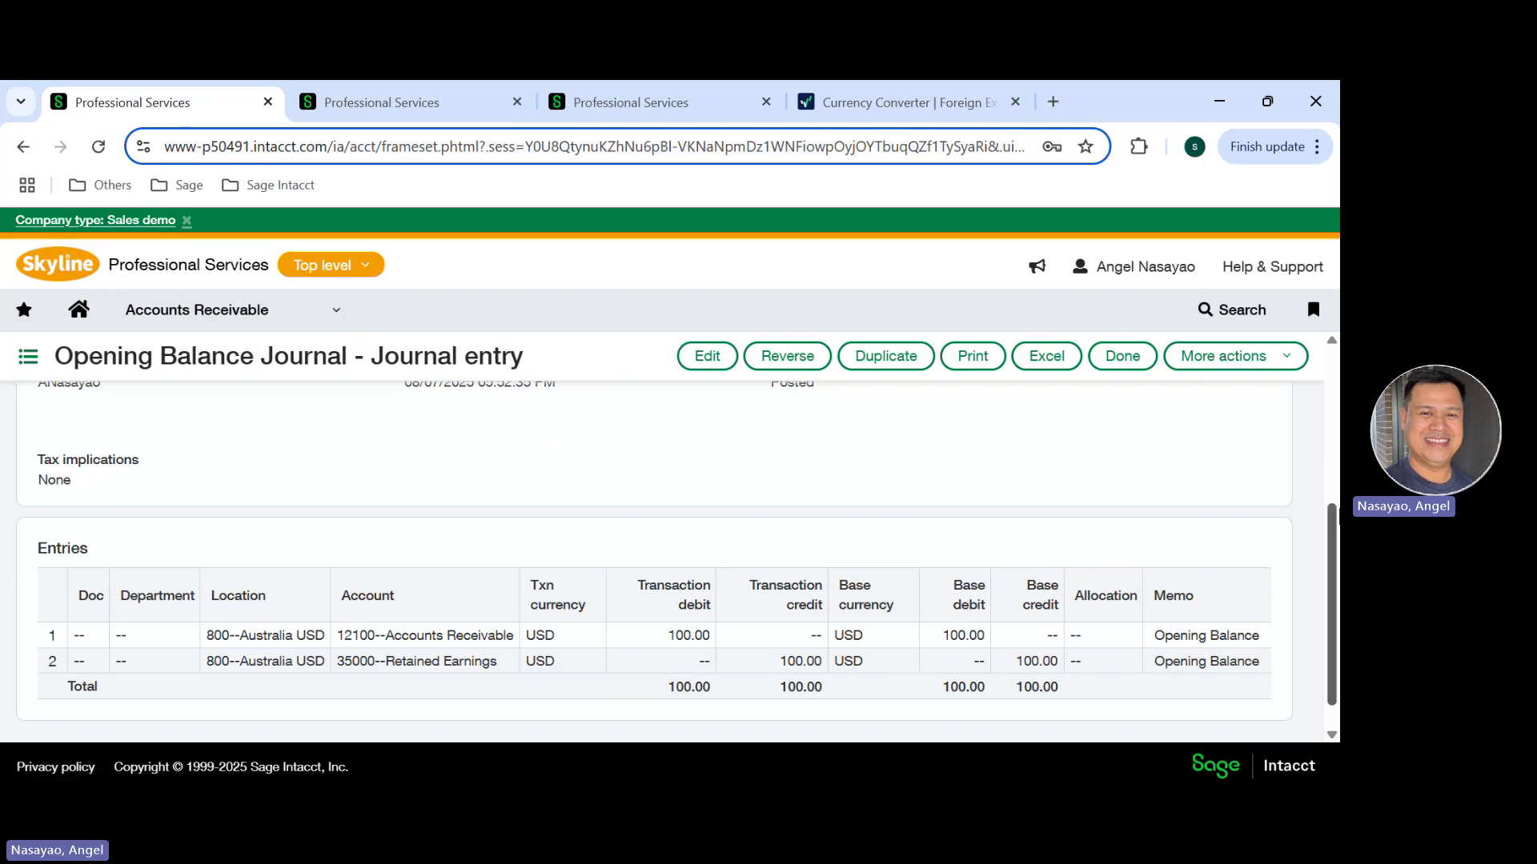
click(1328, 496)
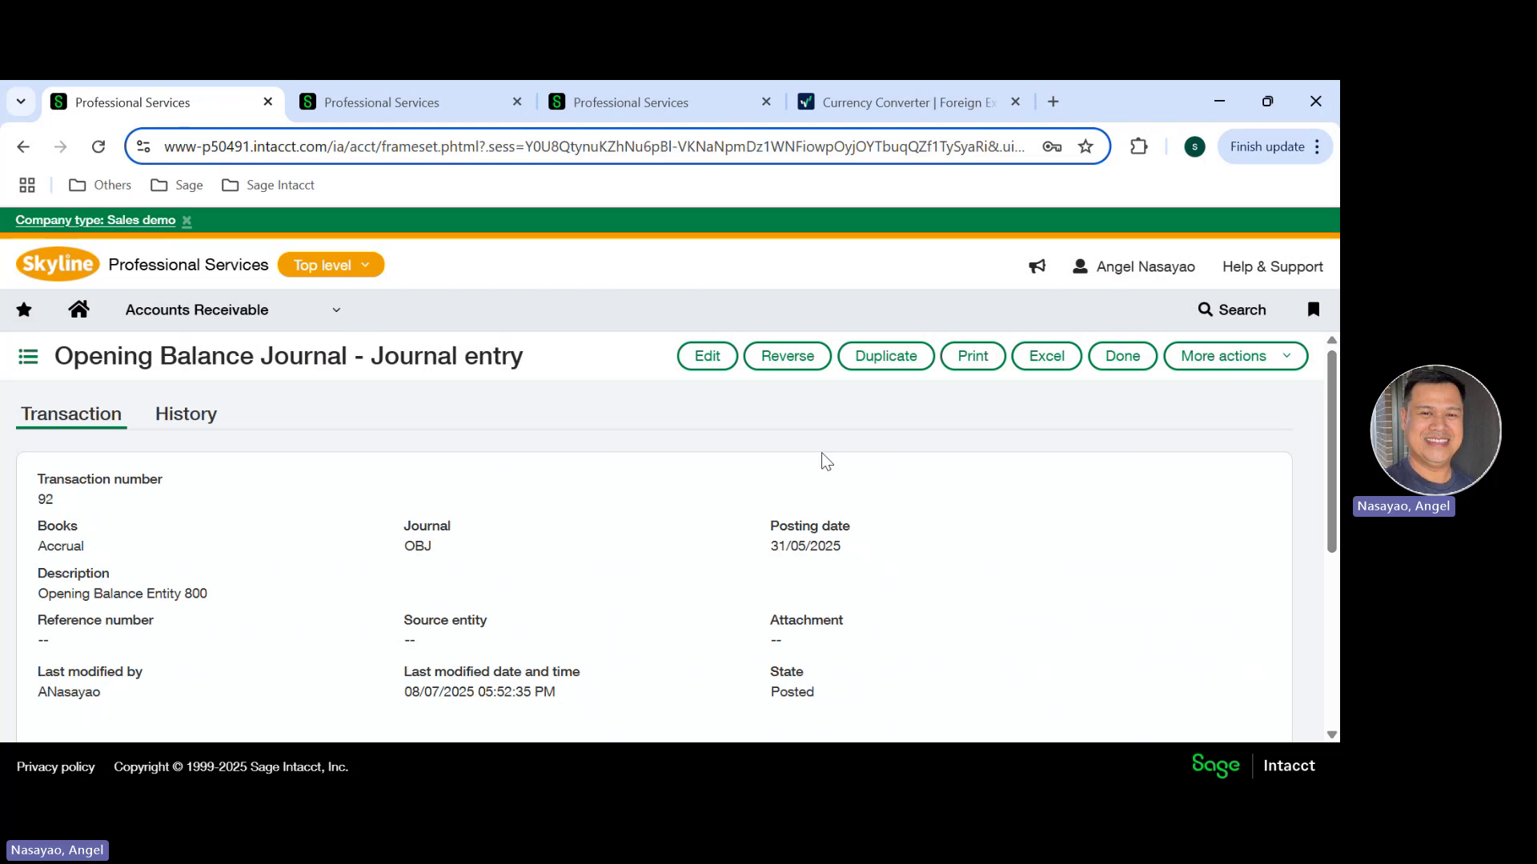
Step: Permanently delete the 15/06/2025 Brea Elisha Pty Ltd invoice from the Accounts Receivable invoice list
click(339, 314)
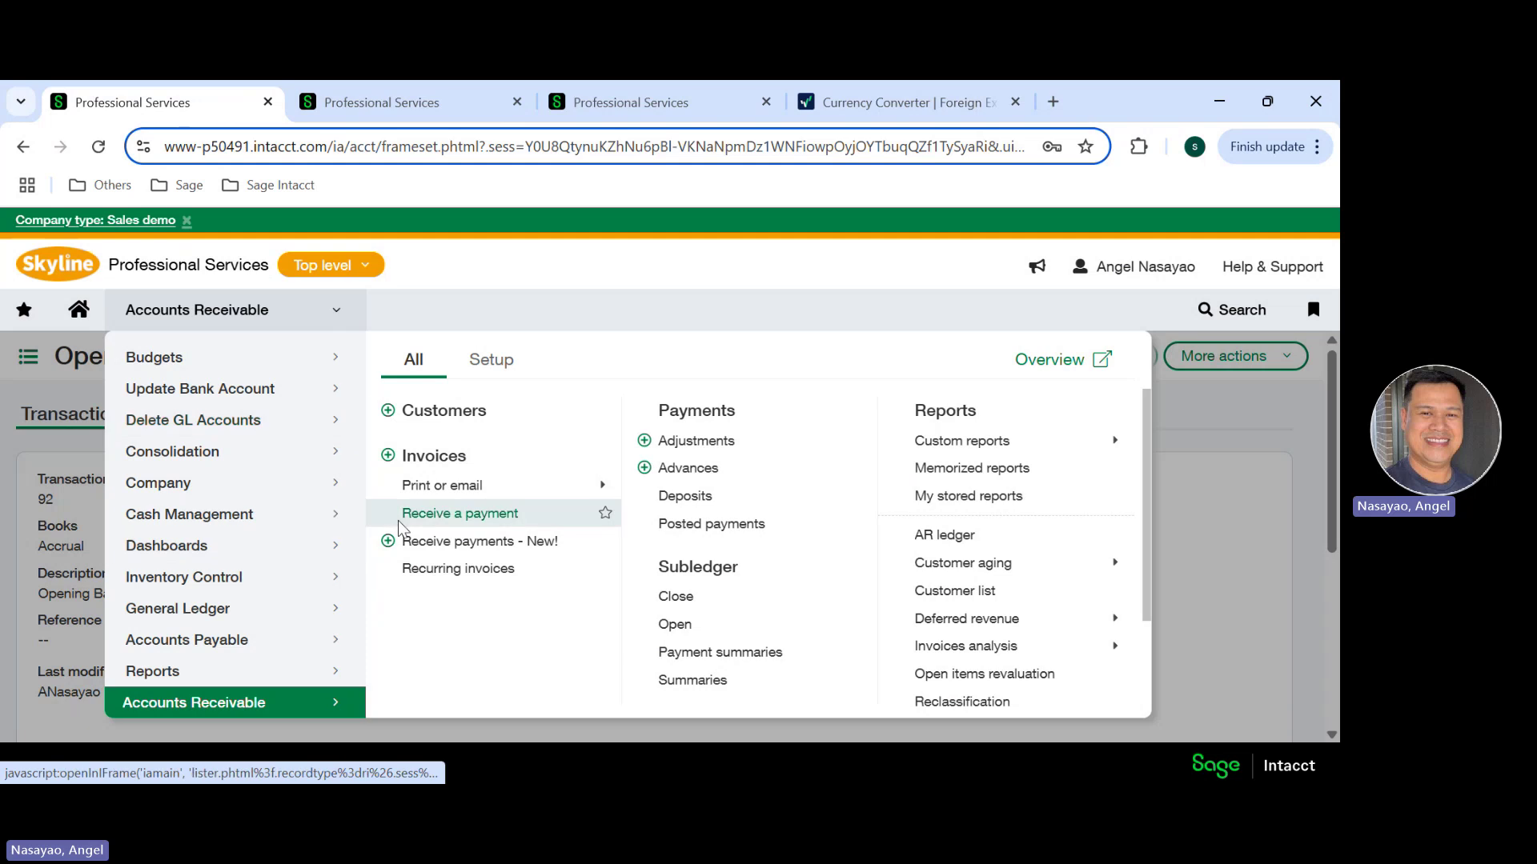
click(450, 455)
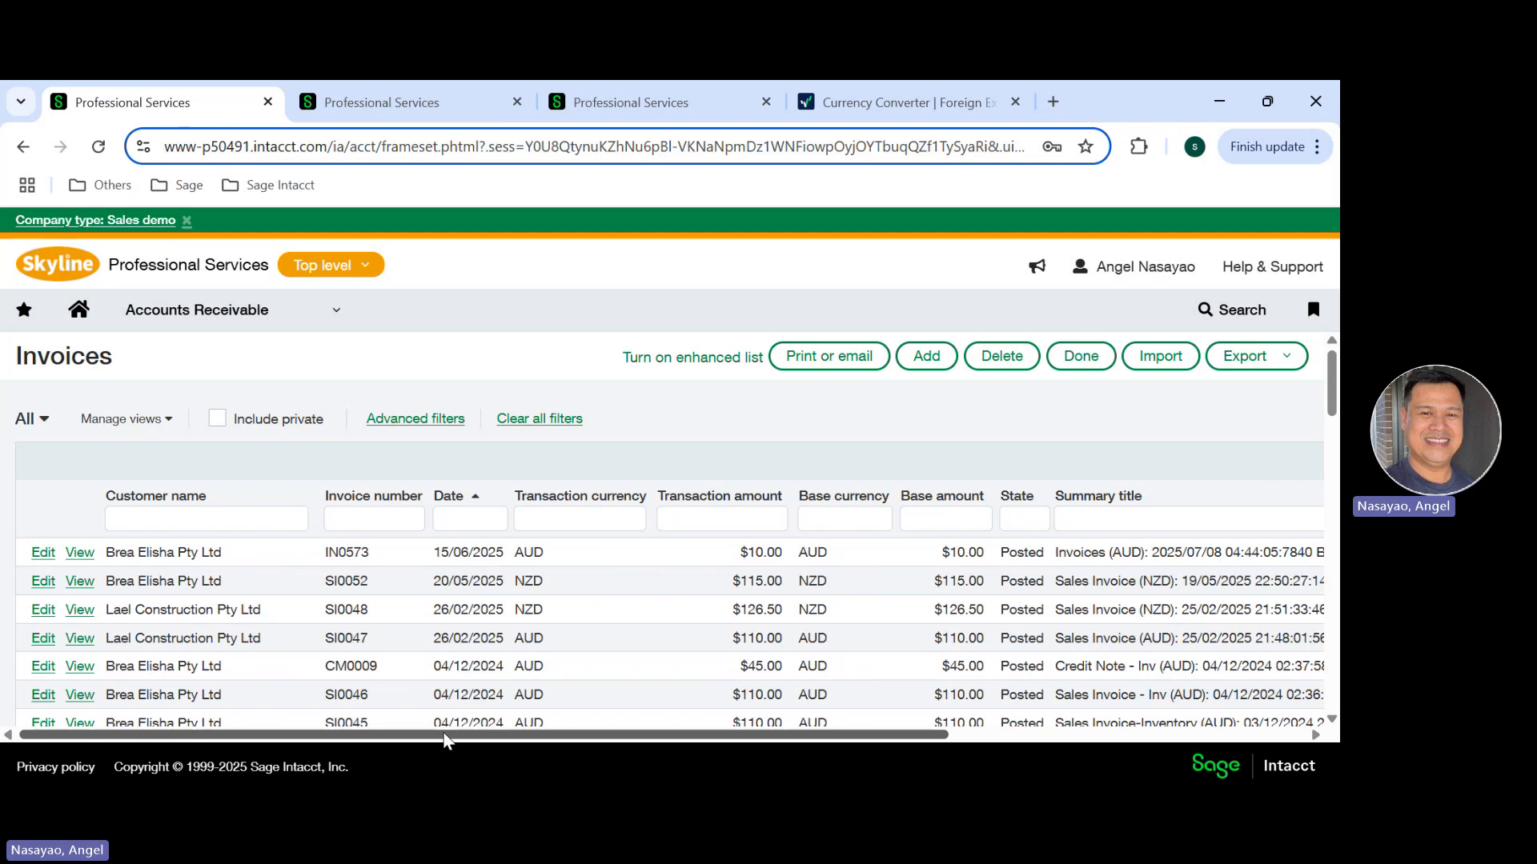
drag(446, 735, 808, 735)
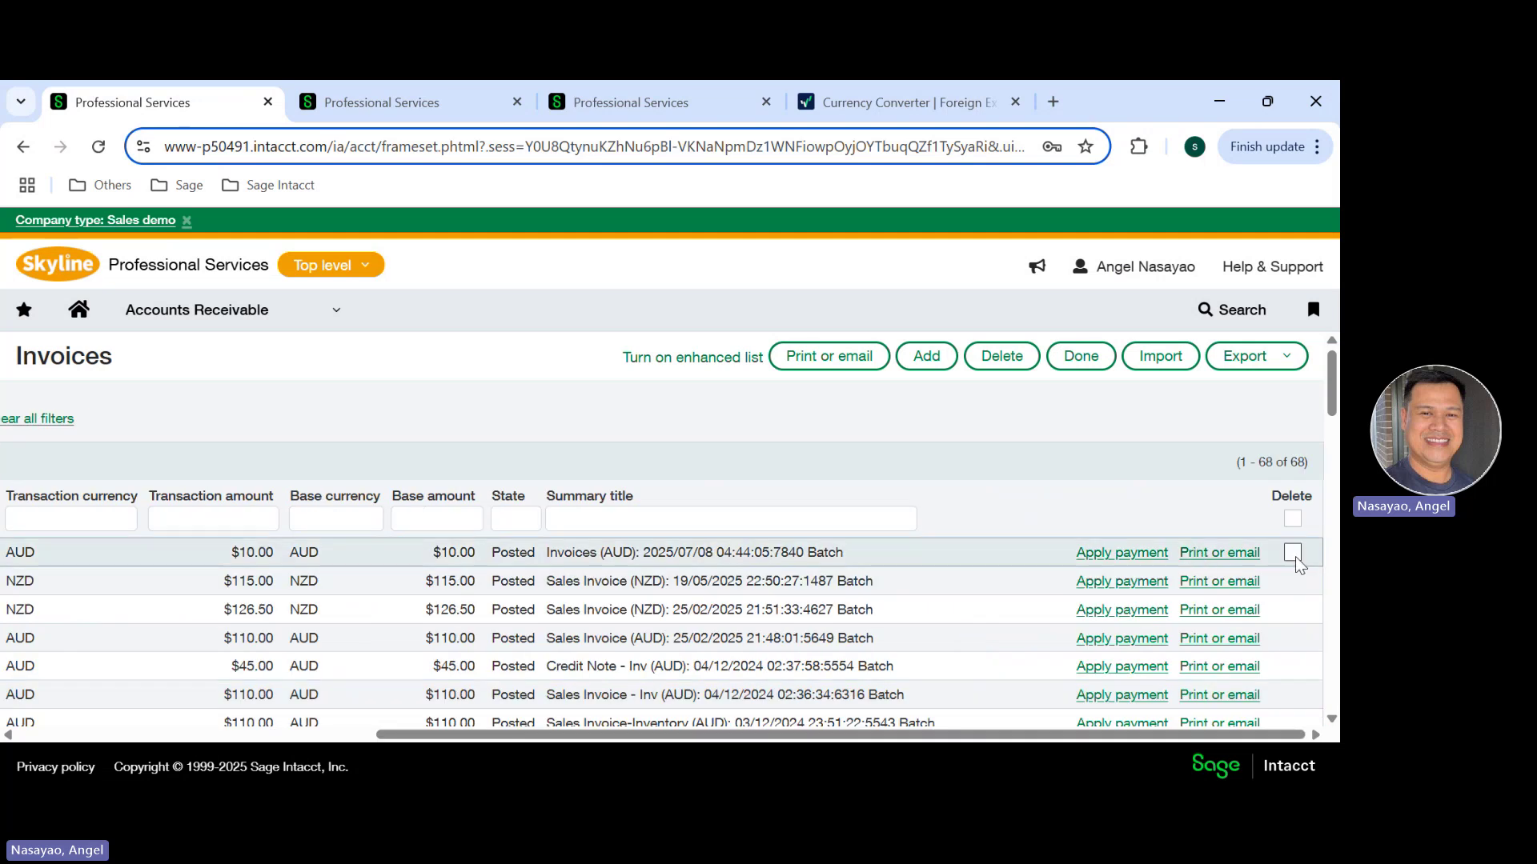
click(1293, 552)
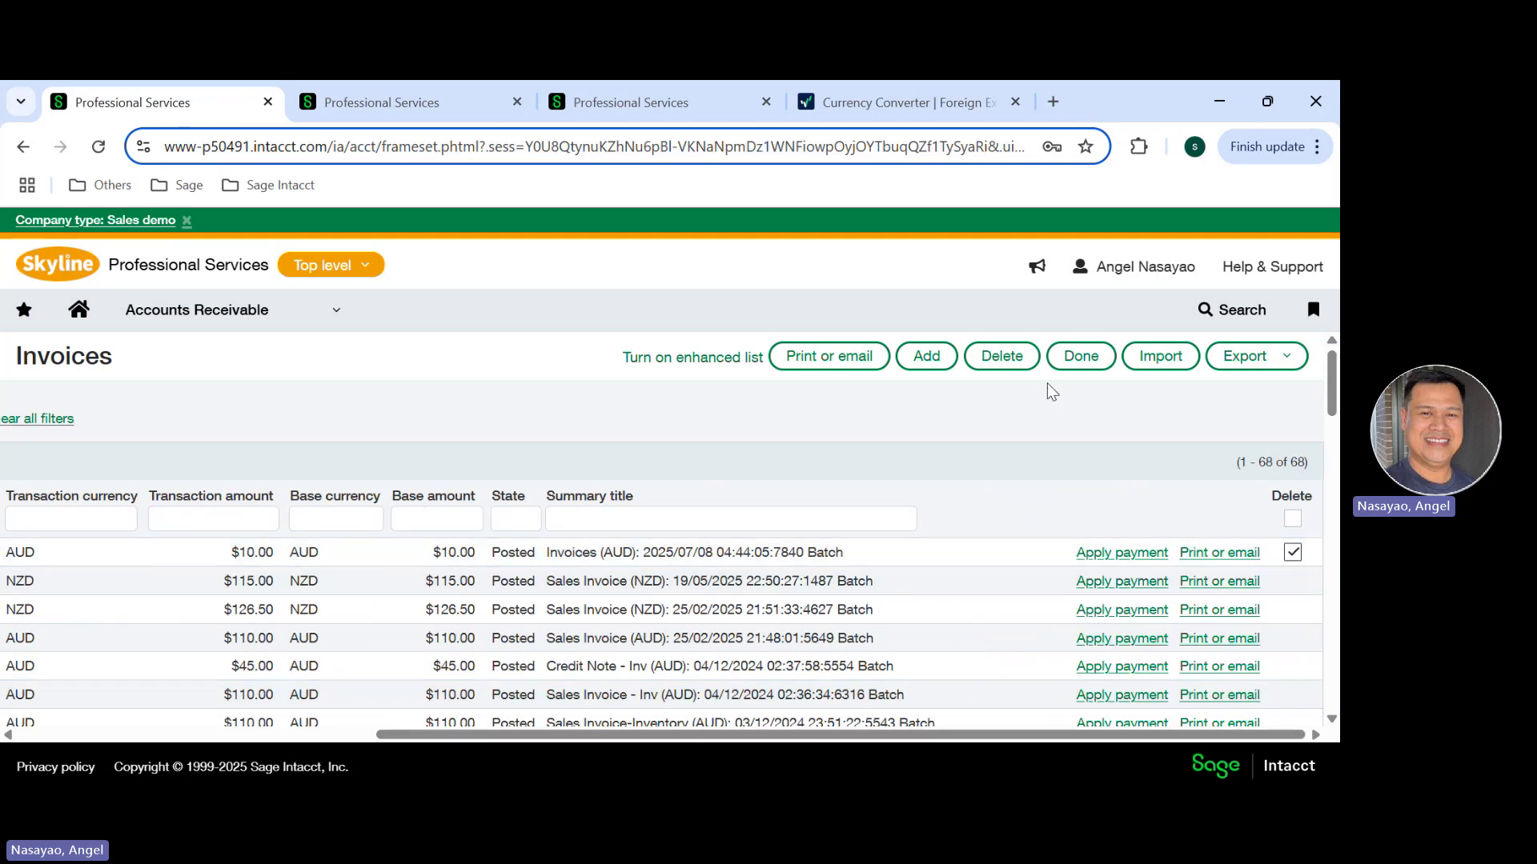
click(993, 358)
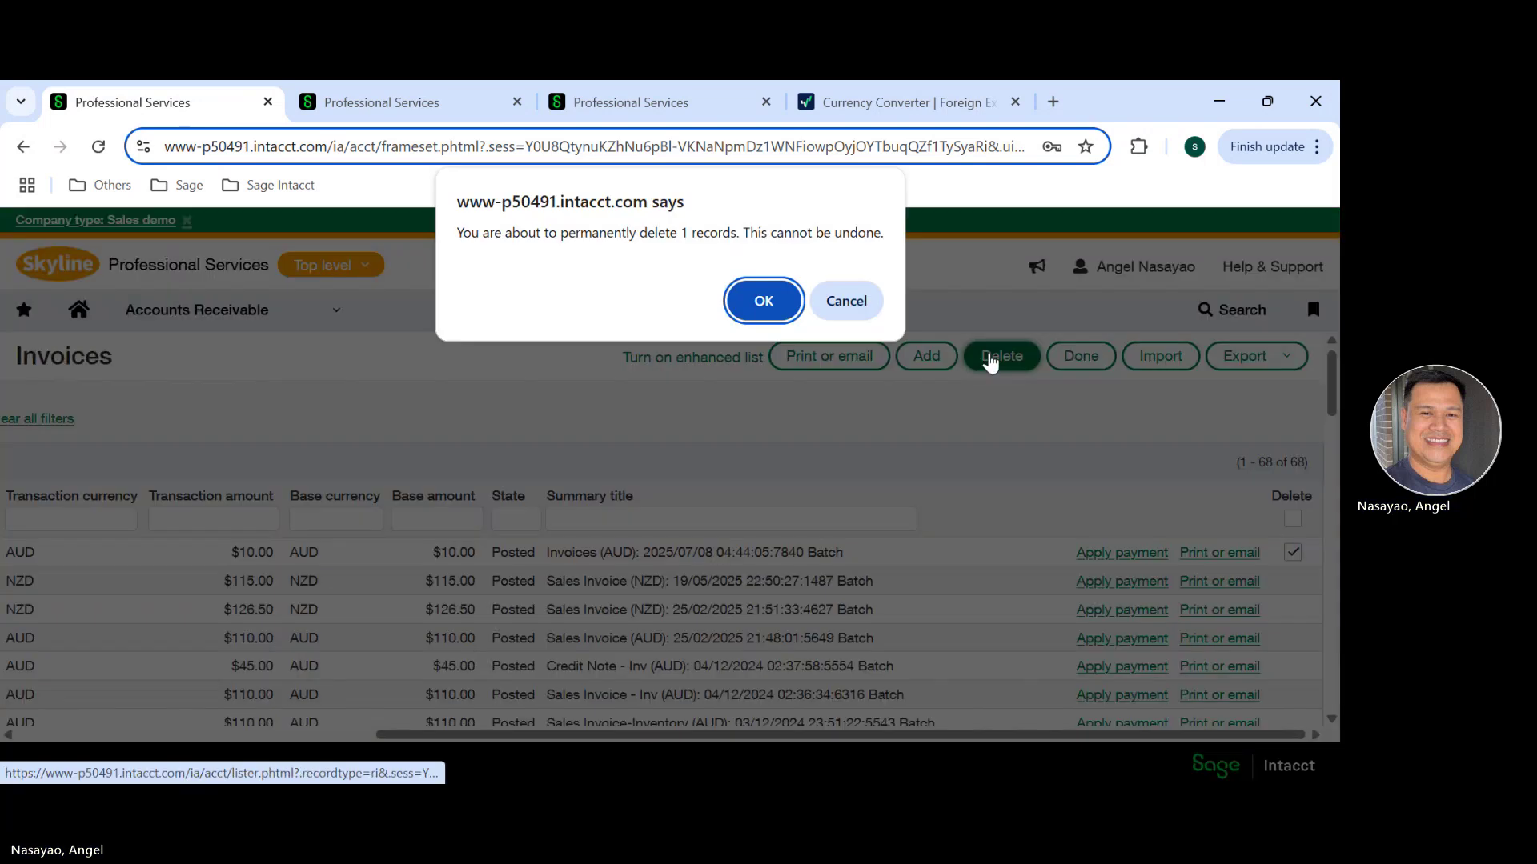
click(762, 302)
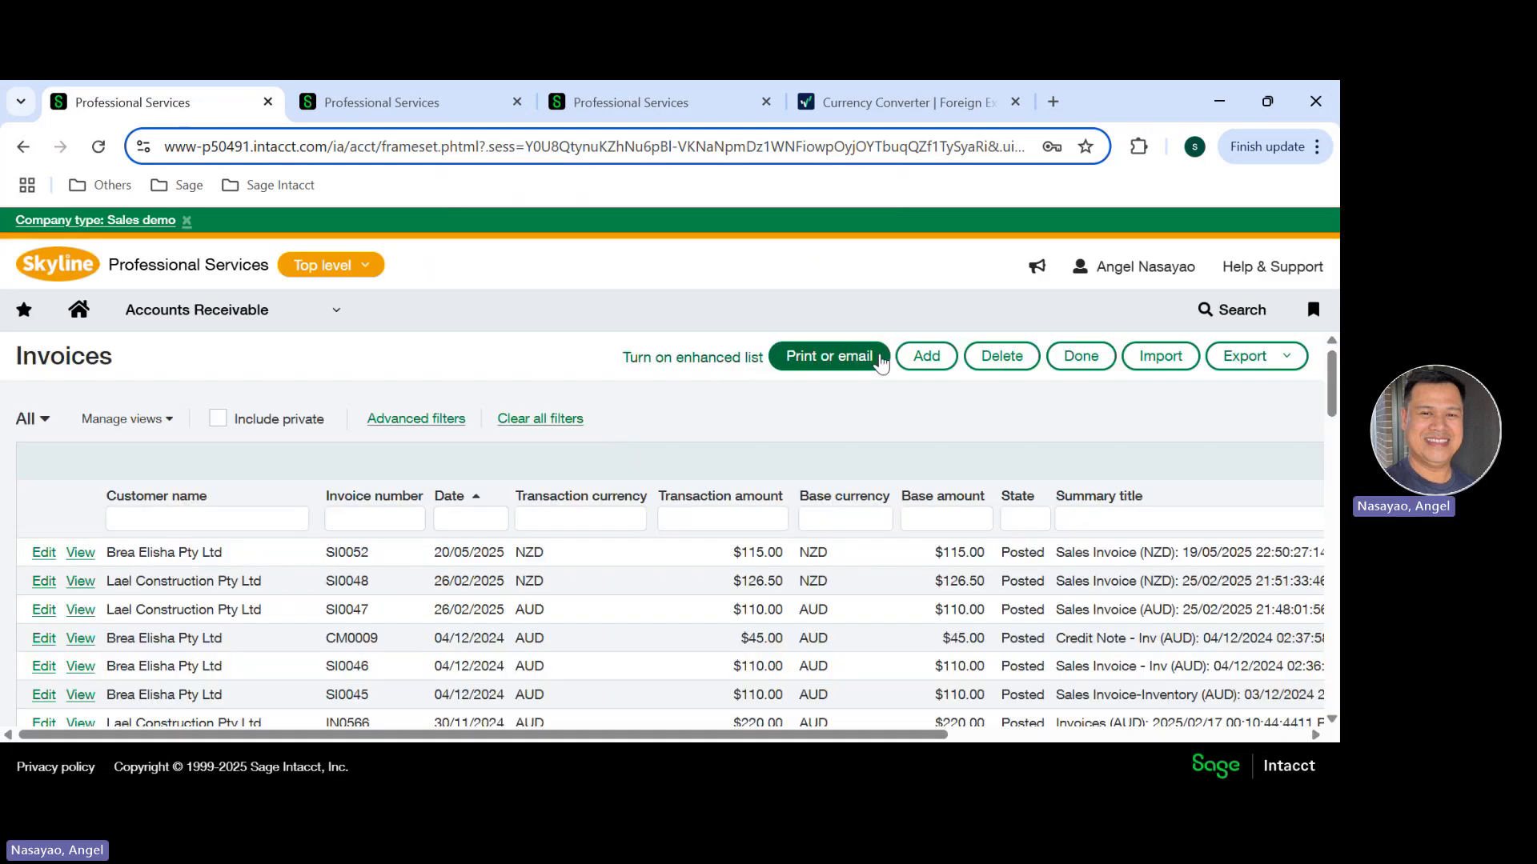
Step: Add a new receivables invoice and set its date to 16/06/2025
click(928, 357)
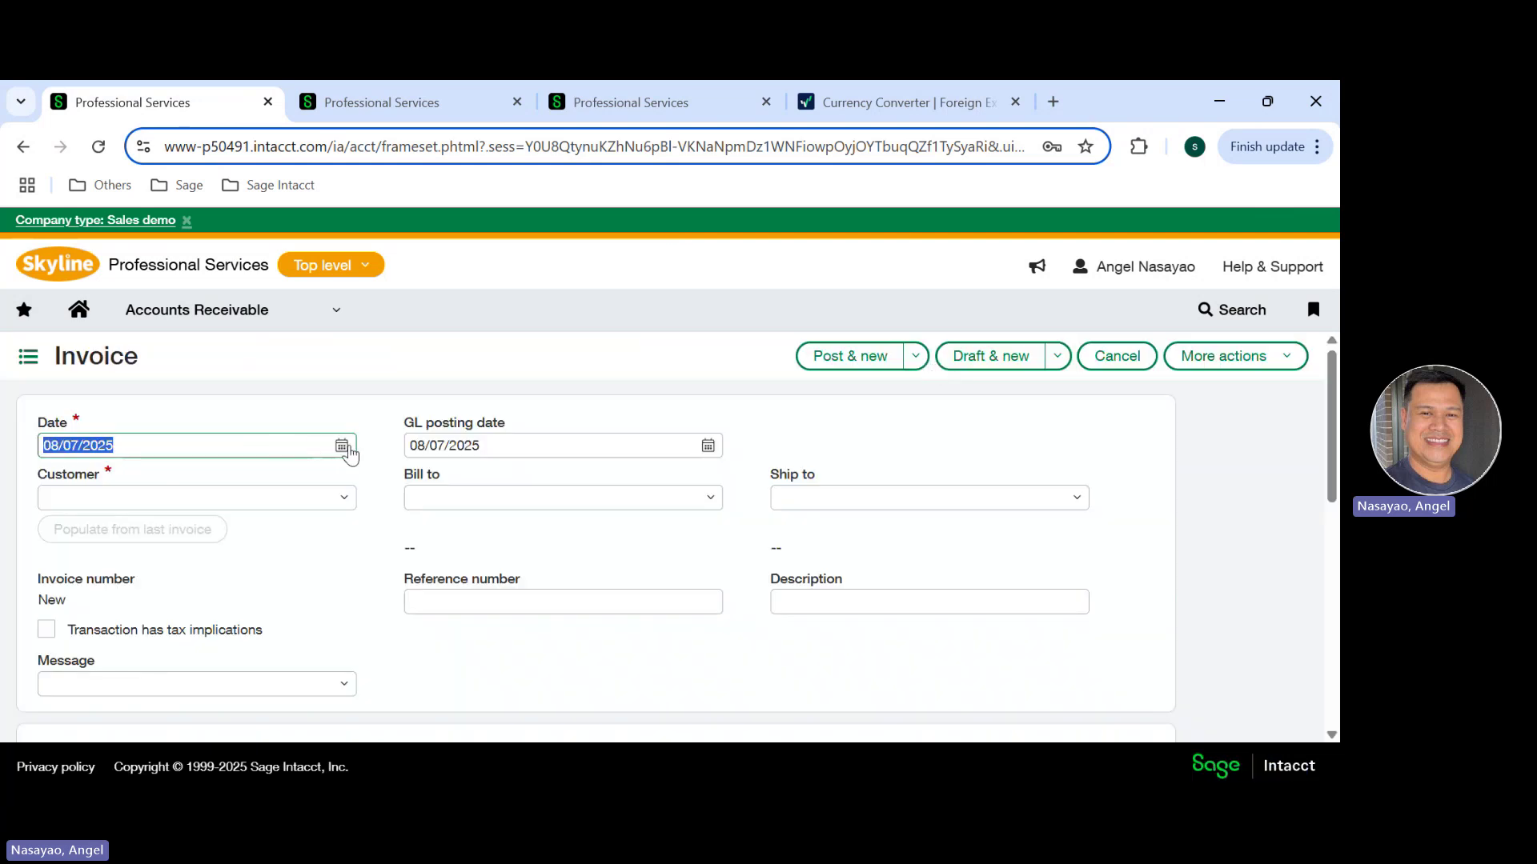
click(344, 447)
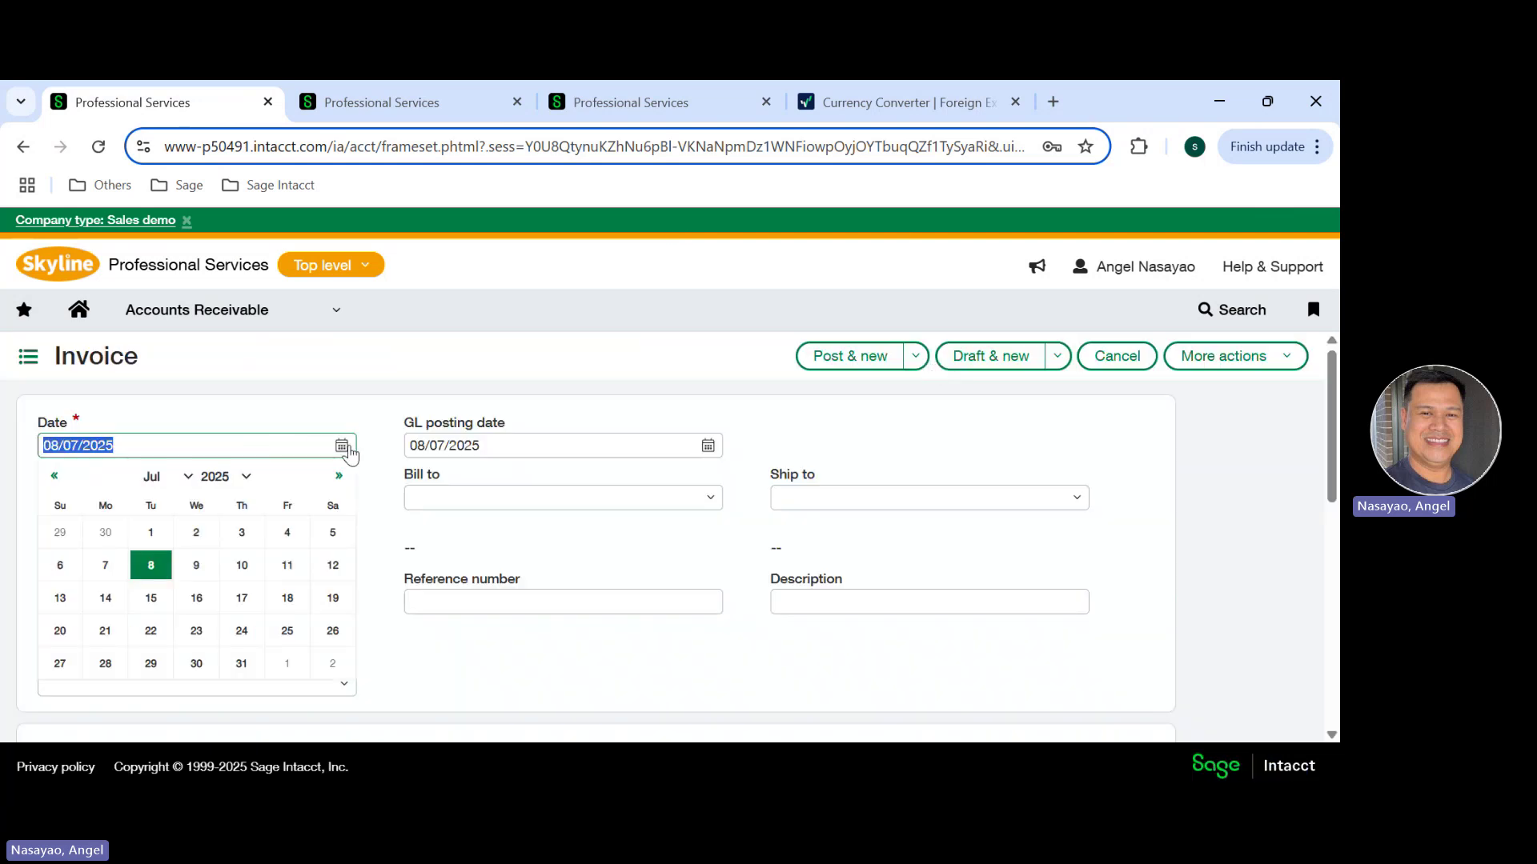
click(189, 484)
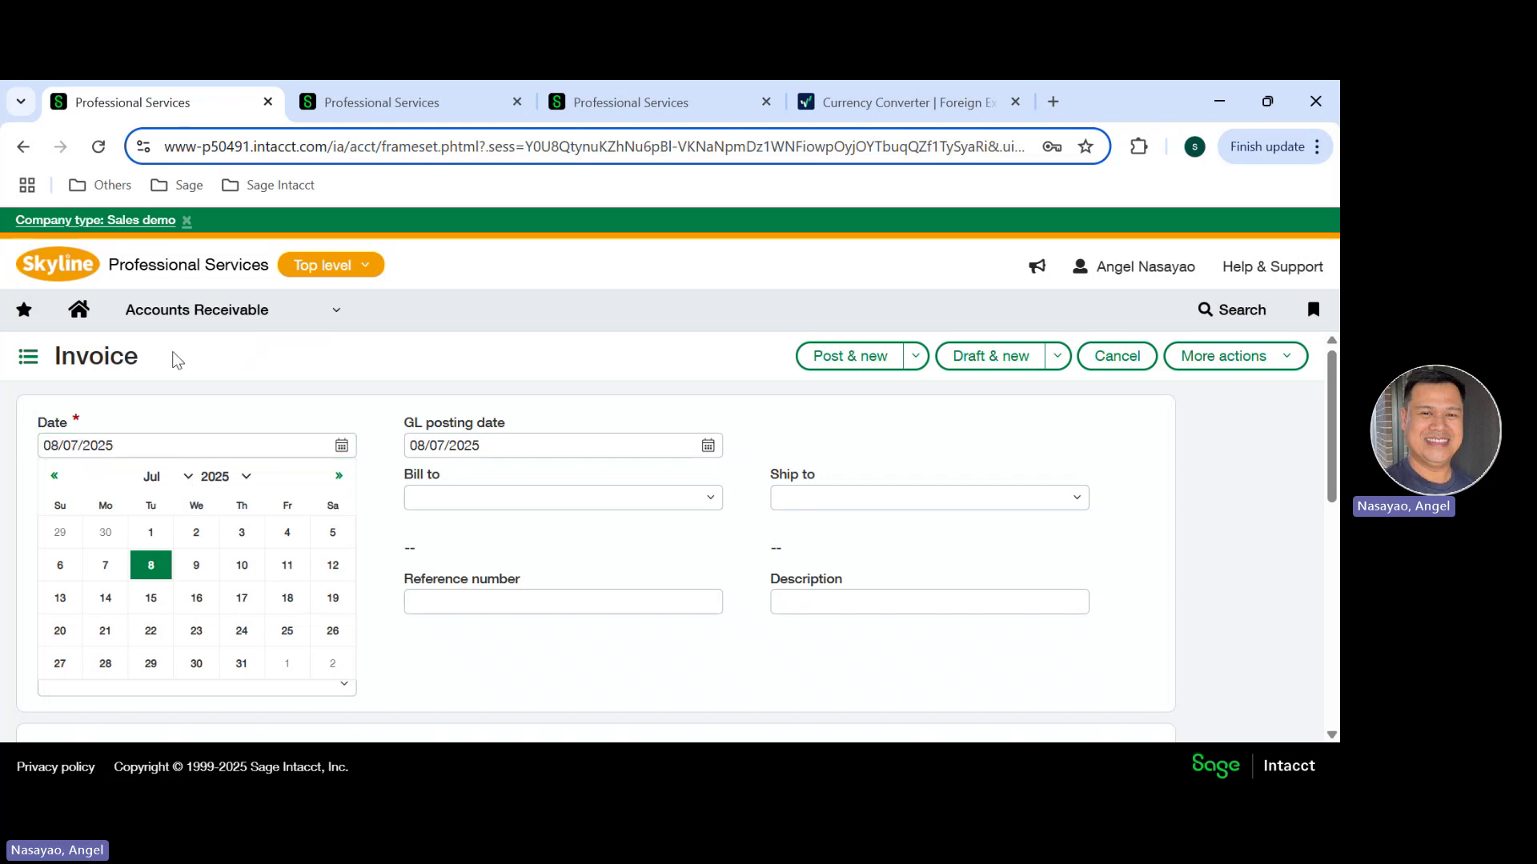
click(160, 476)
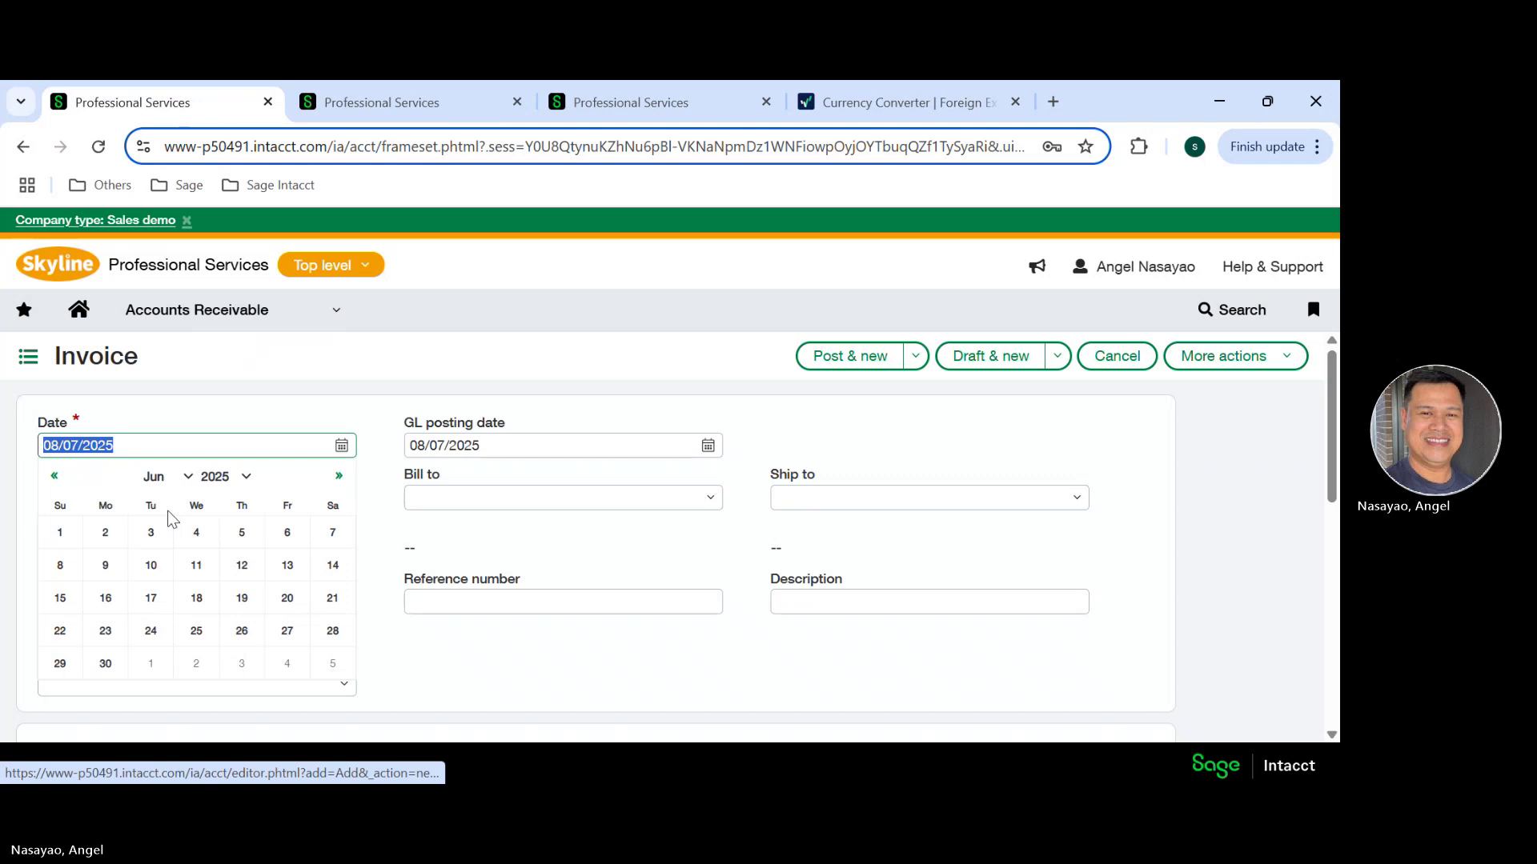
click(104, 598)
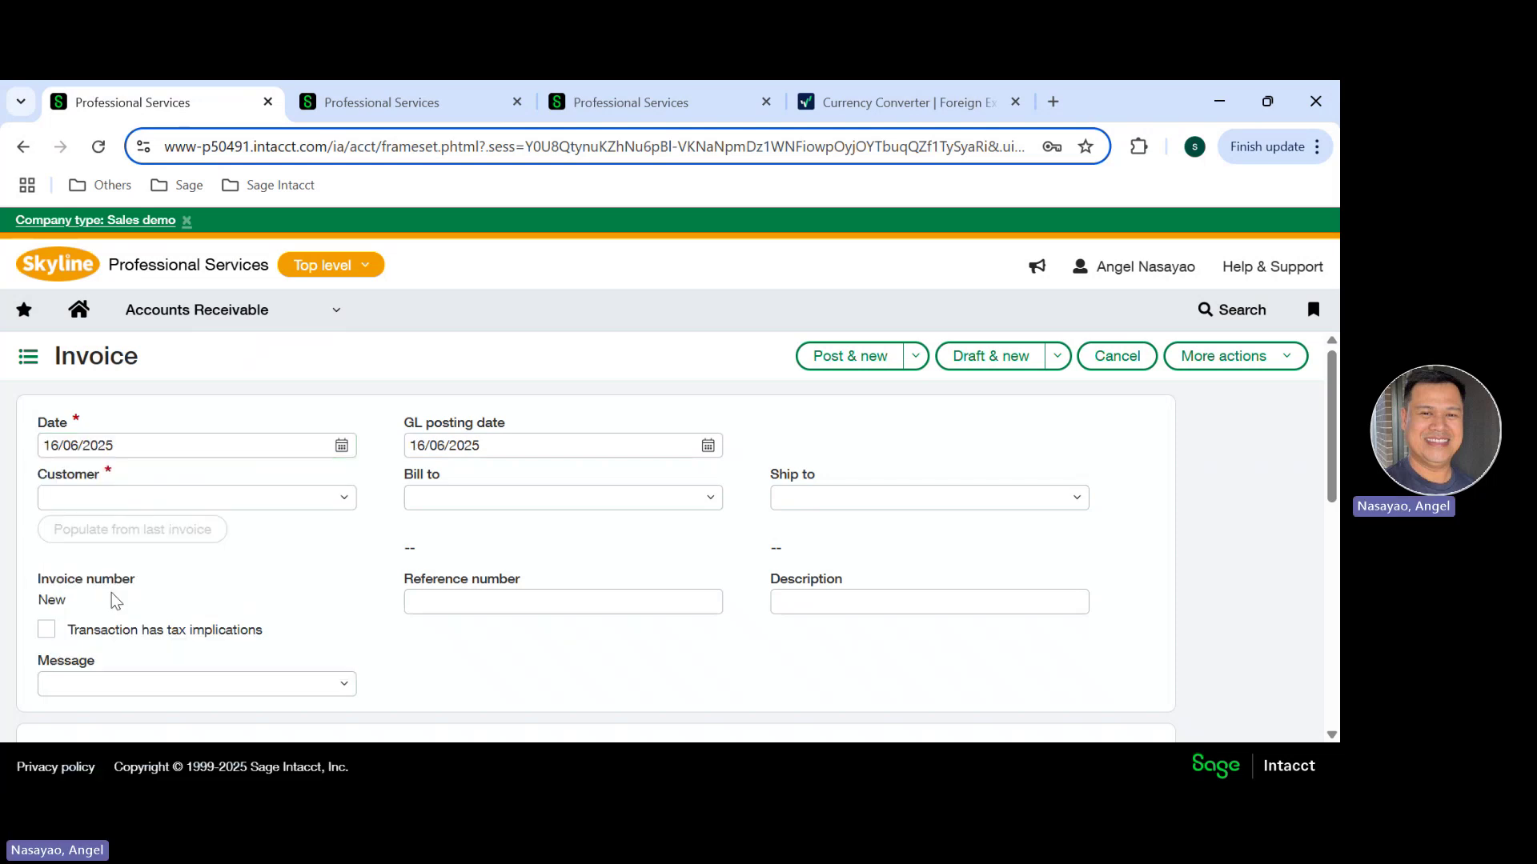
Step: Choose Brea Elisha Pty Ltd as the customer of the new invoice
click(329, 497)
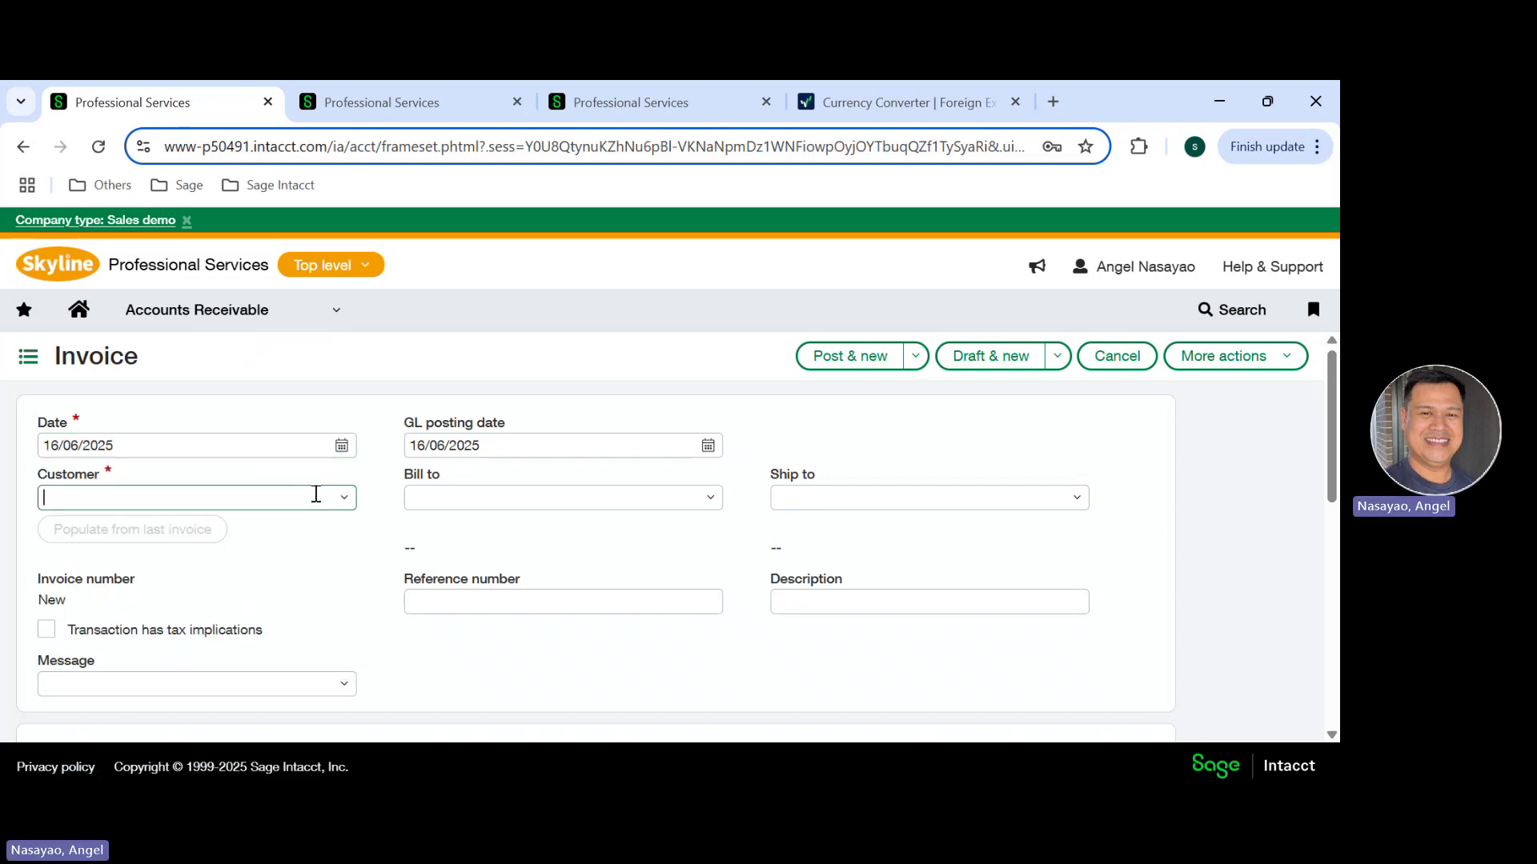
text(brea)
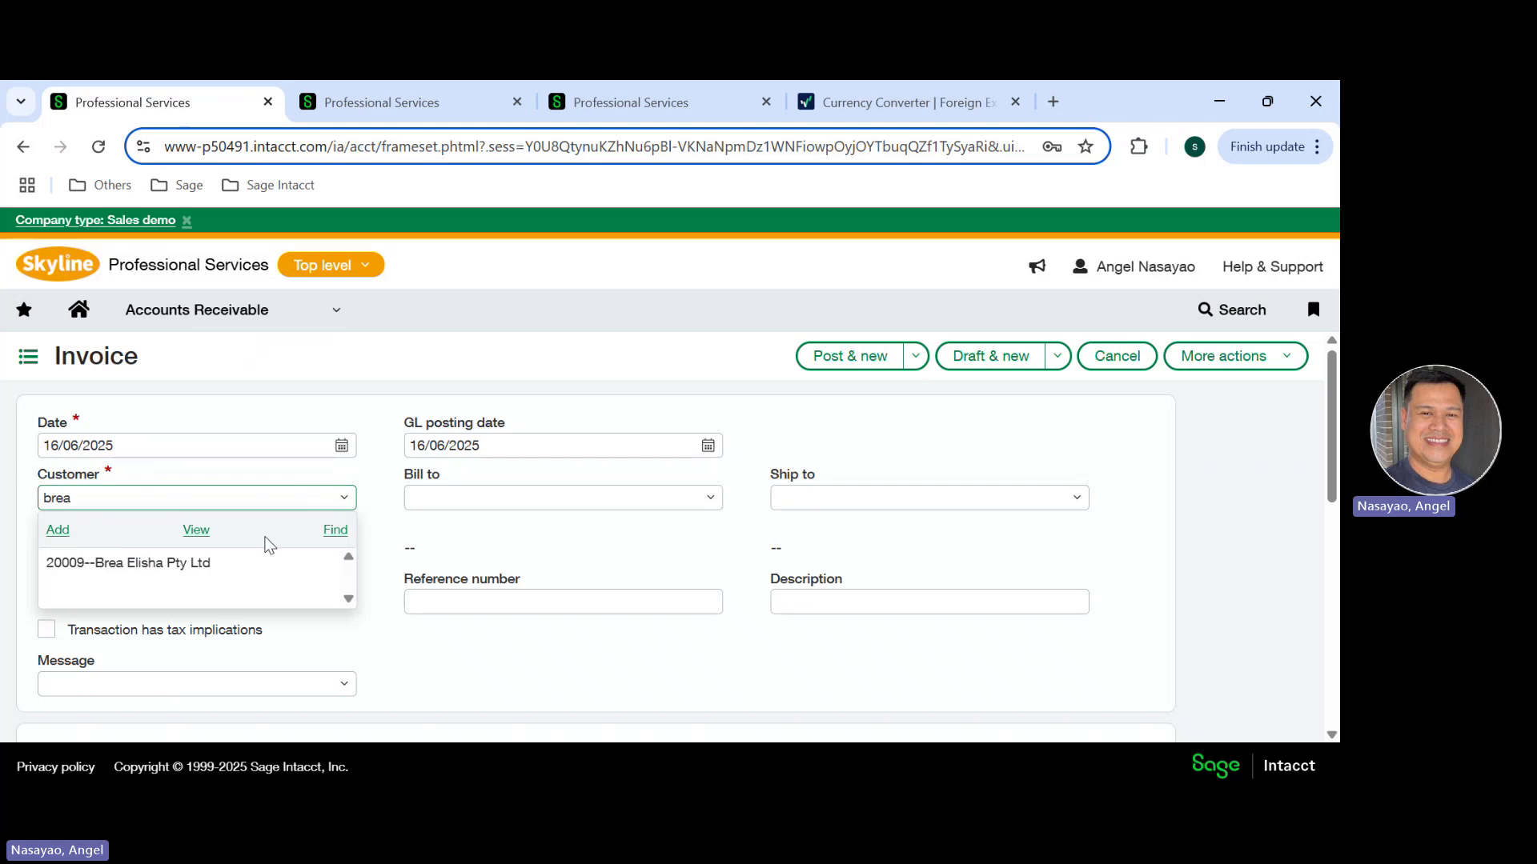
click(211, 563)
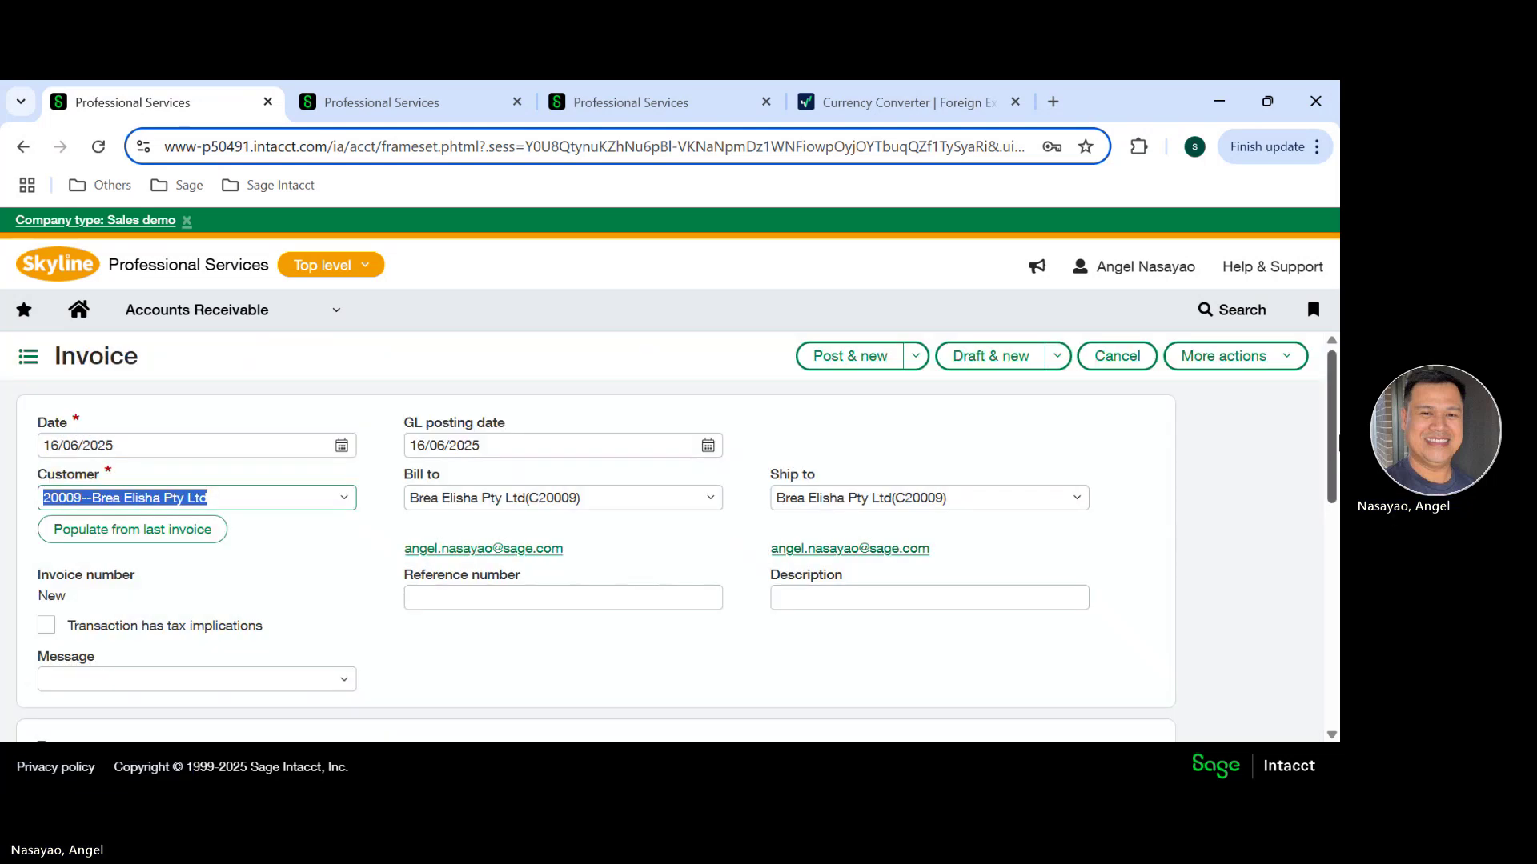
drag(1330, 436, 1335, 524)
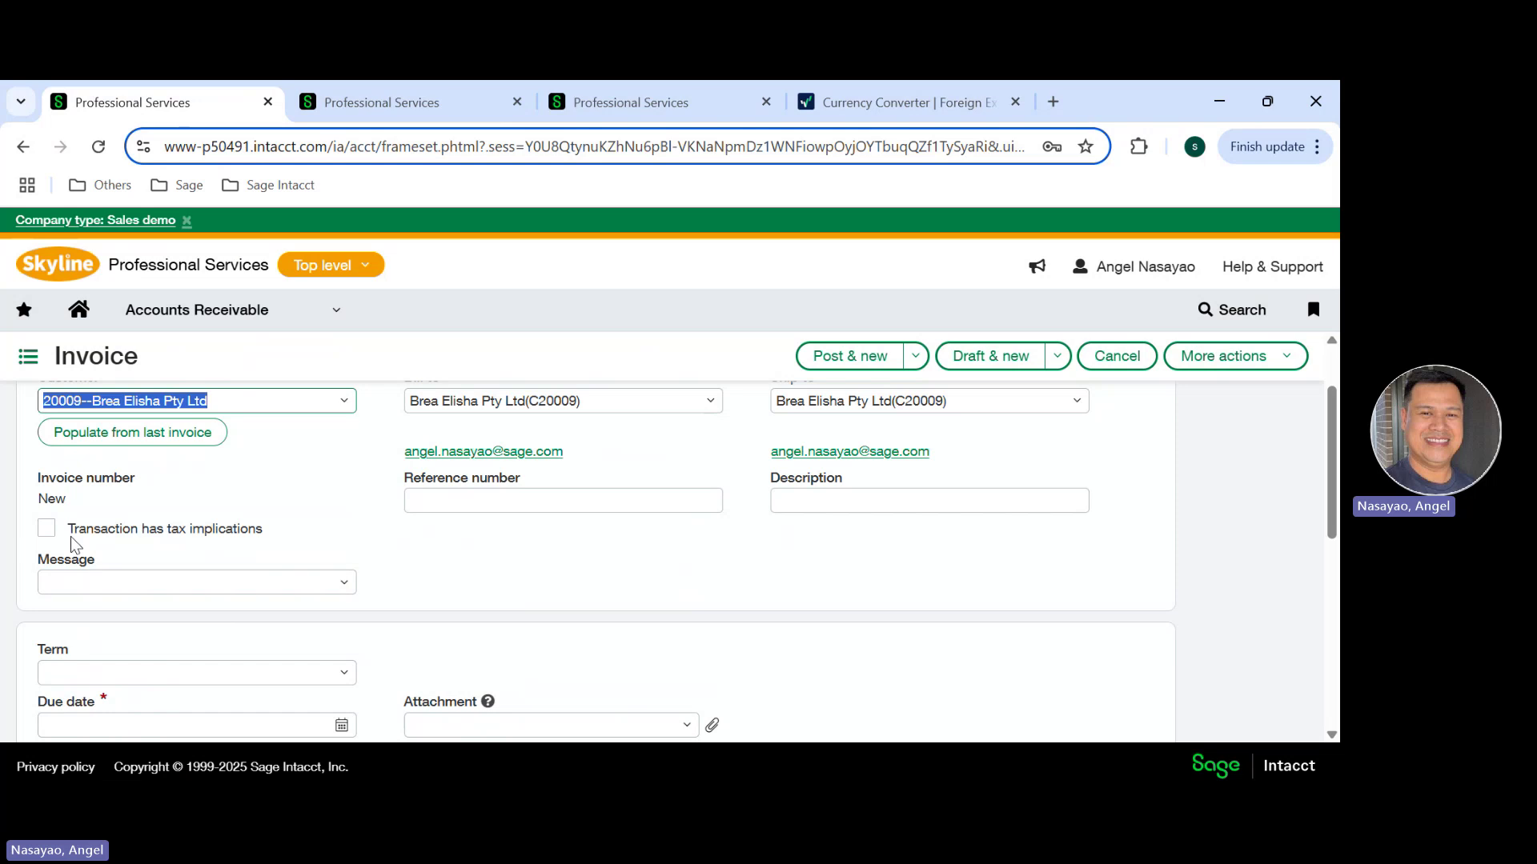
Step: Mark the invoice as having tax implications and choose the Australia - GST tax solution
click(45, 530)
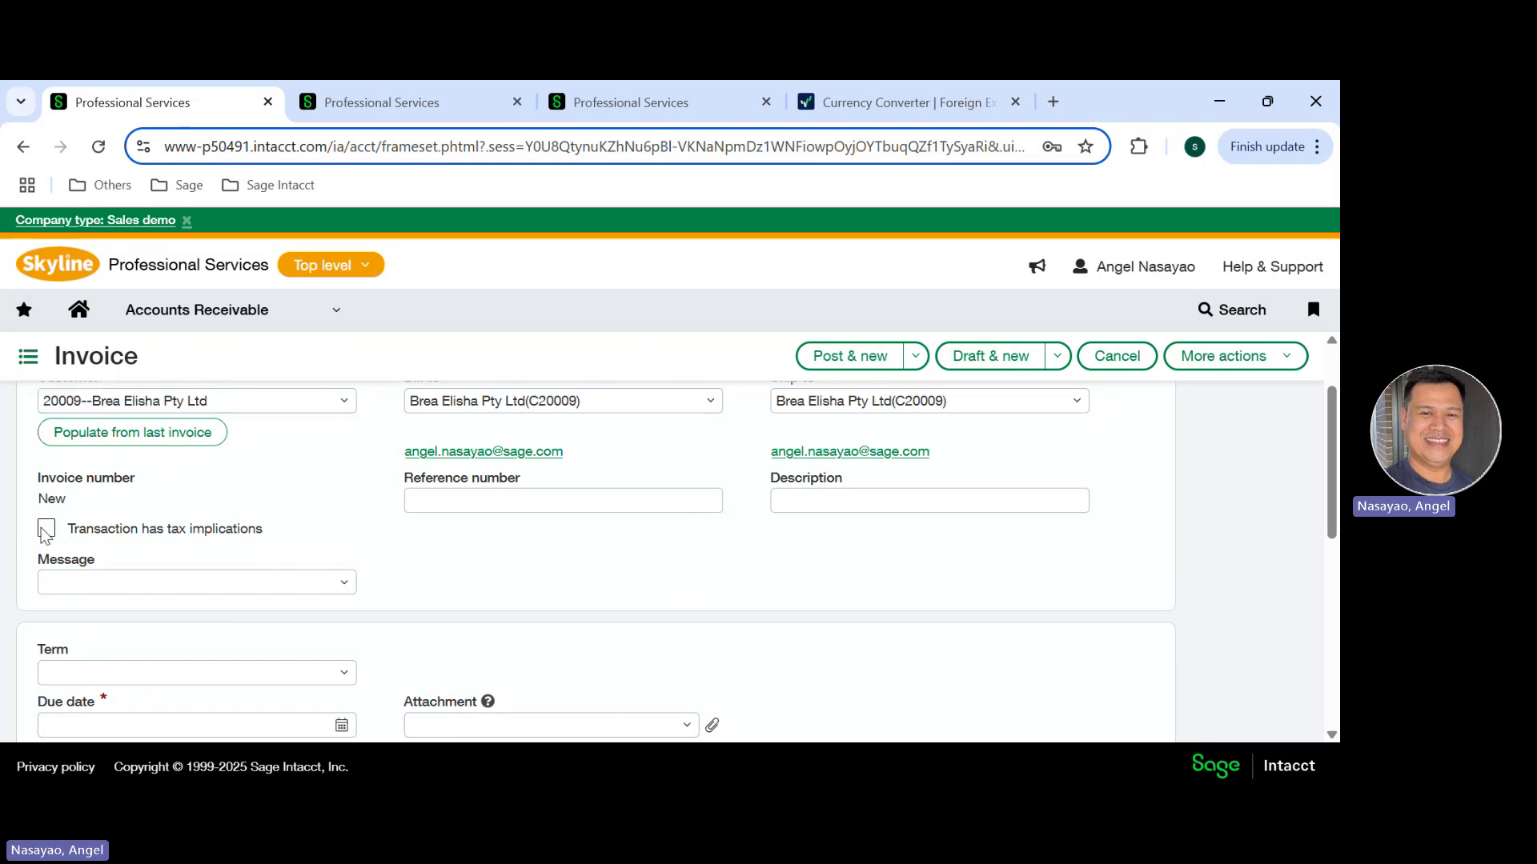
click(710, 558)
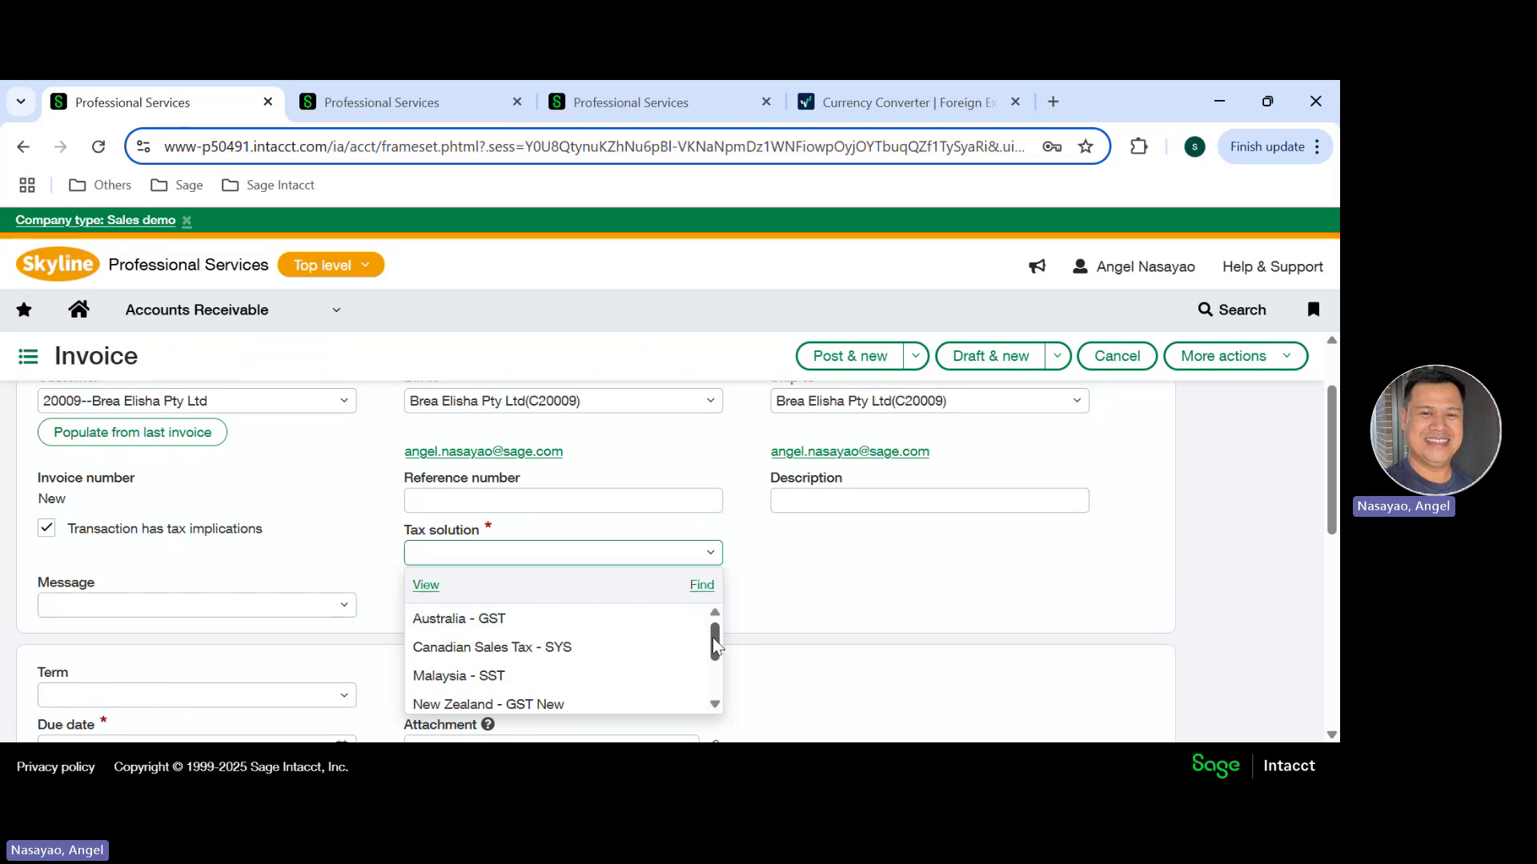
click(674, 618)
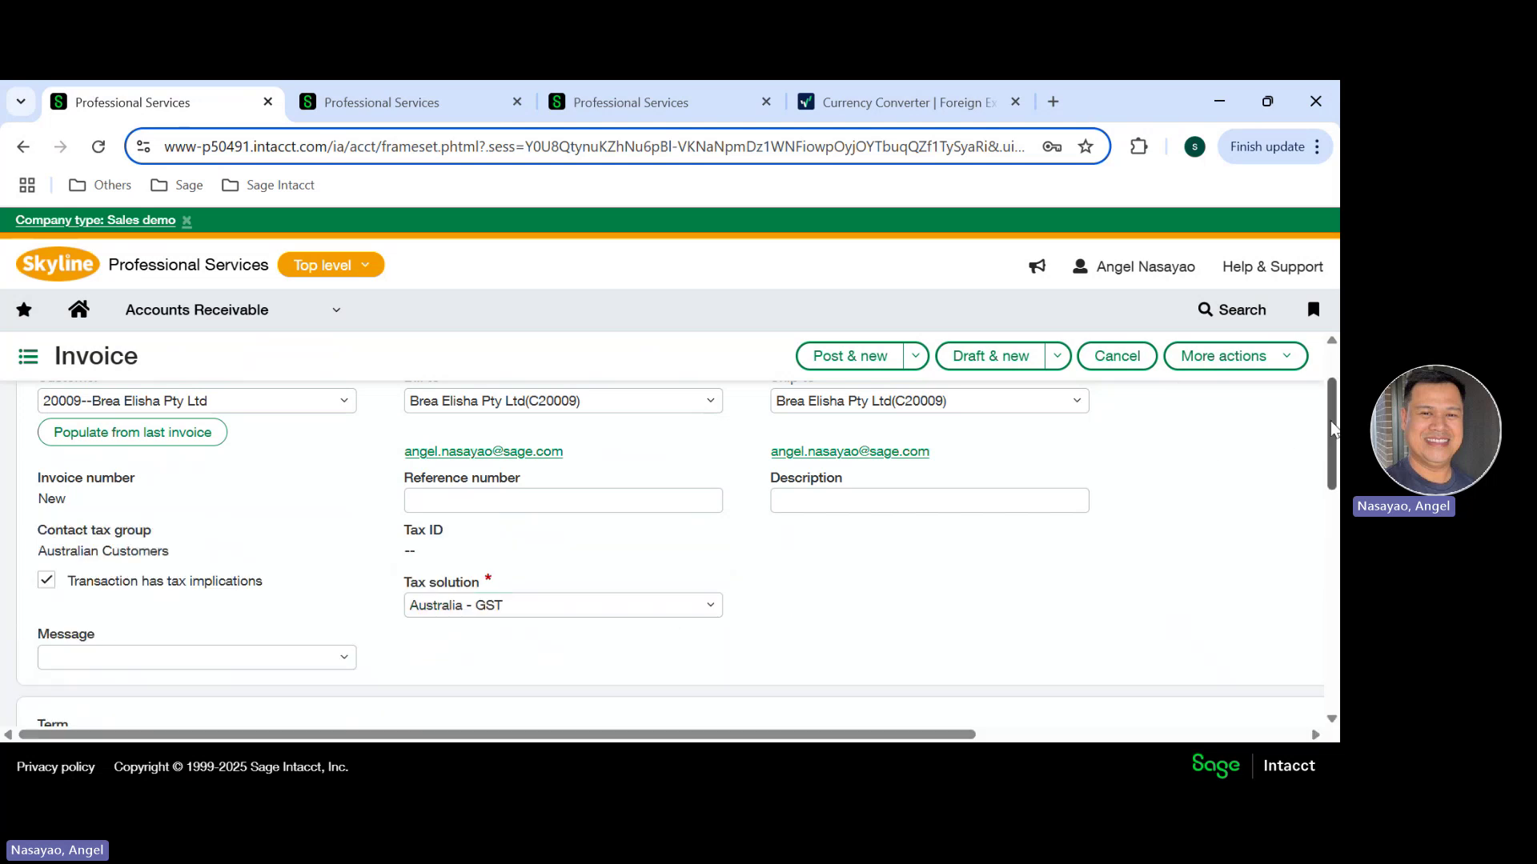
Step: Set the invoice's payment term to Net 30
scroll(1329, 480, down, 4)
scroll(512, 500, up, 1)
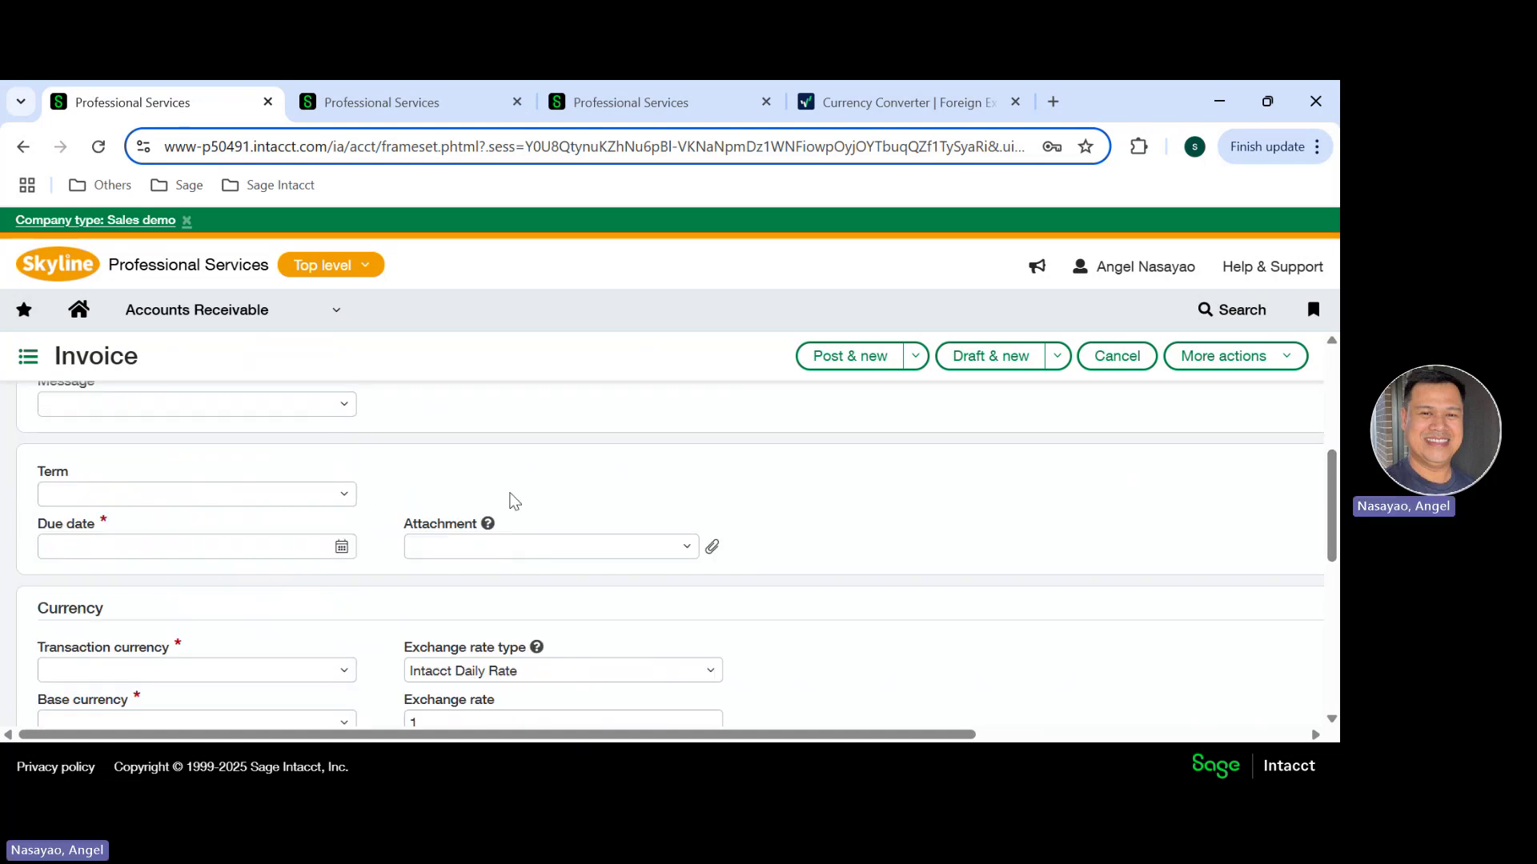
click(331, 495)
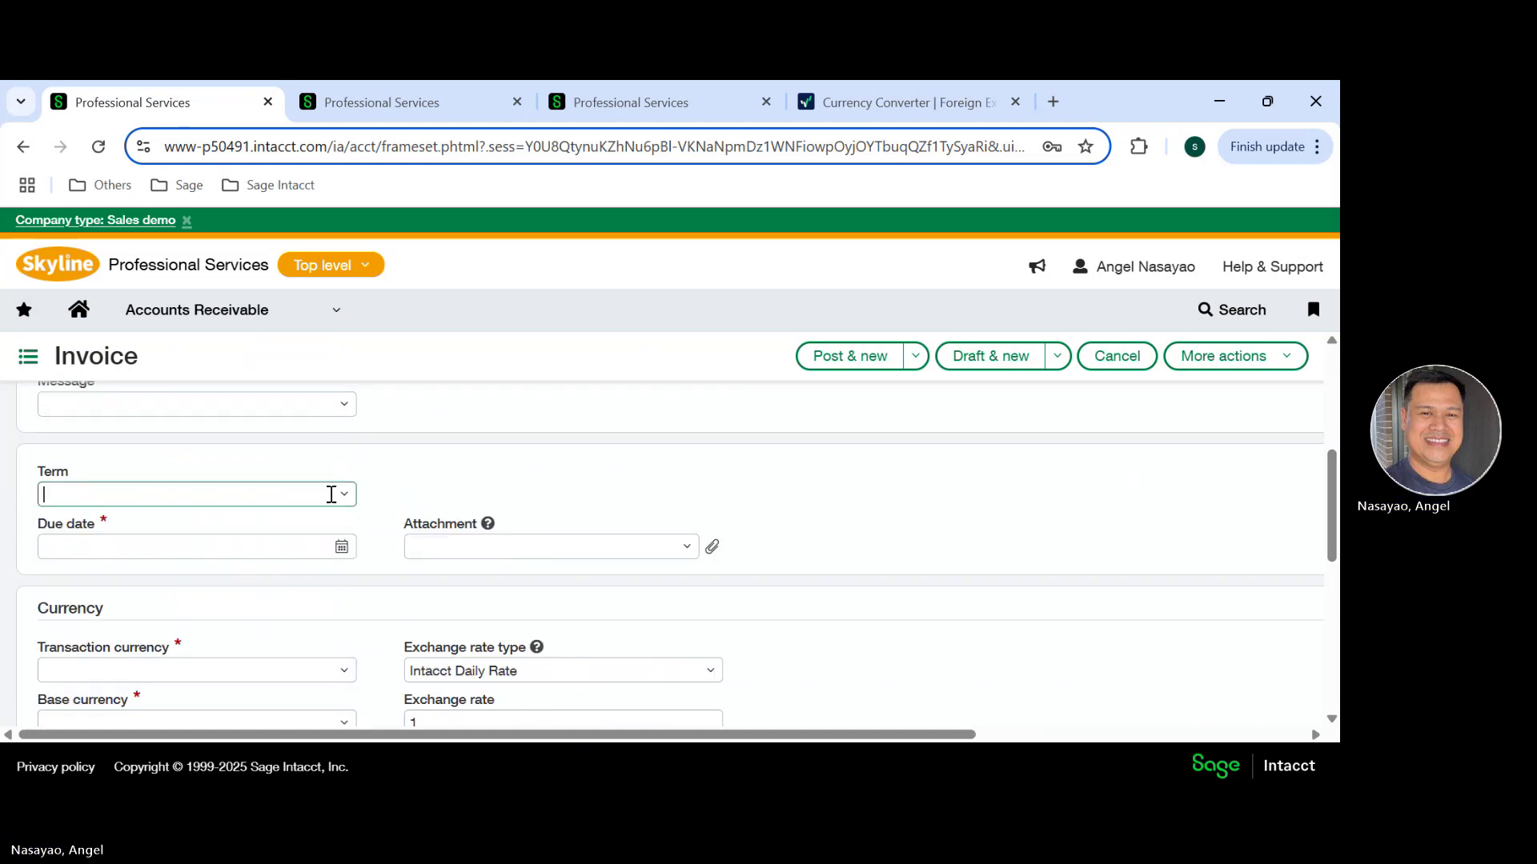
click(342, 494)
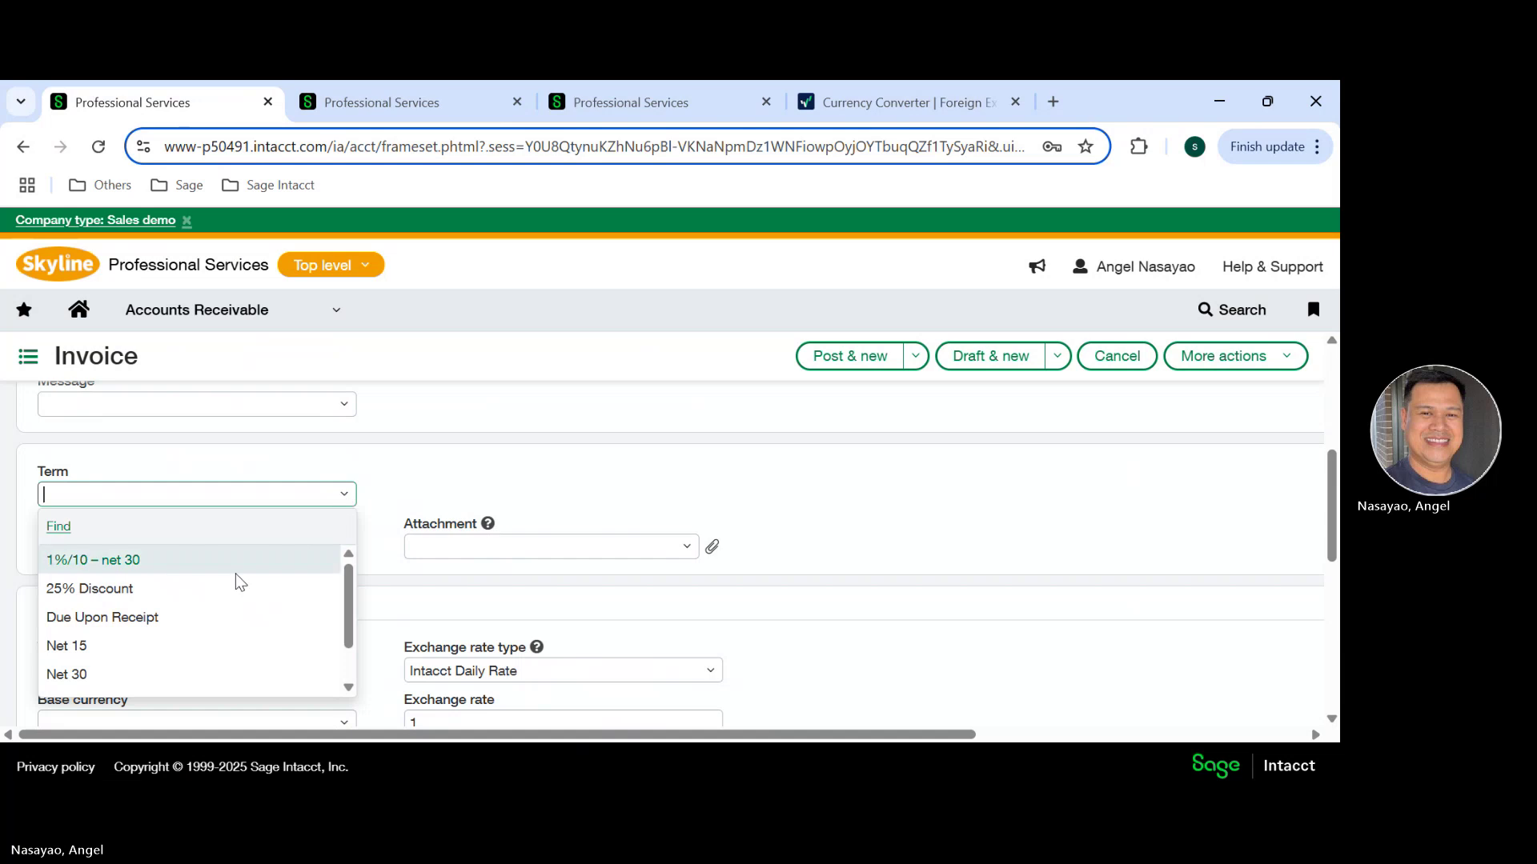
click(110, 679)
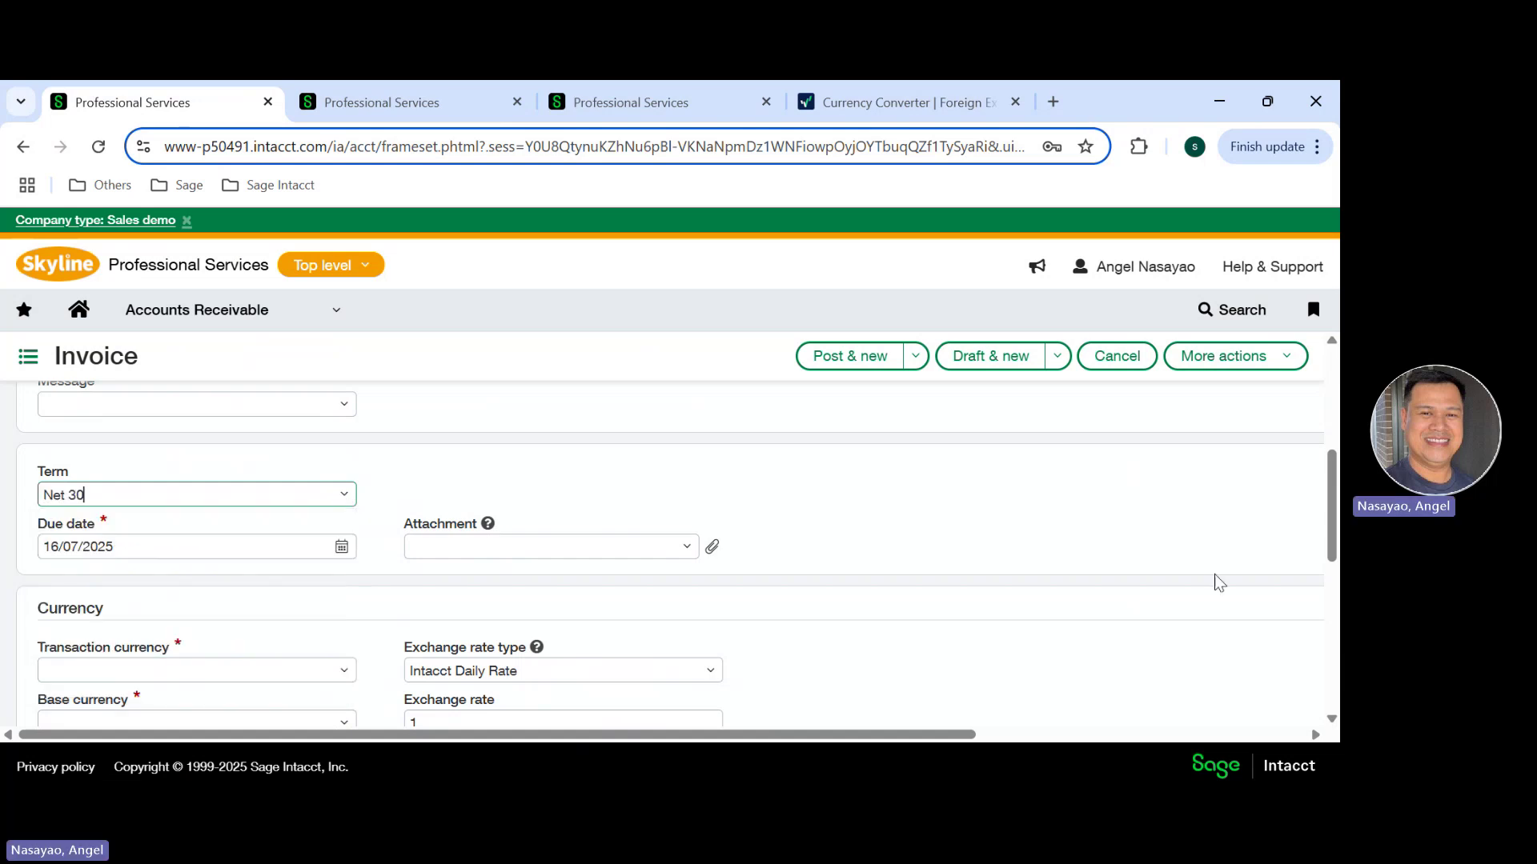
Step: Set both the transaction currency and the base currency of the invoice to USD
scroll(1328, 458, down, 3)
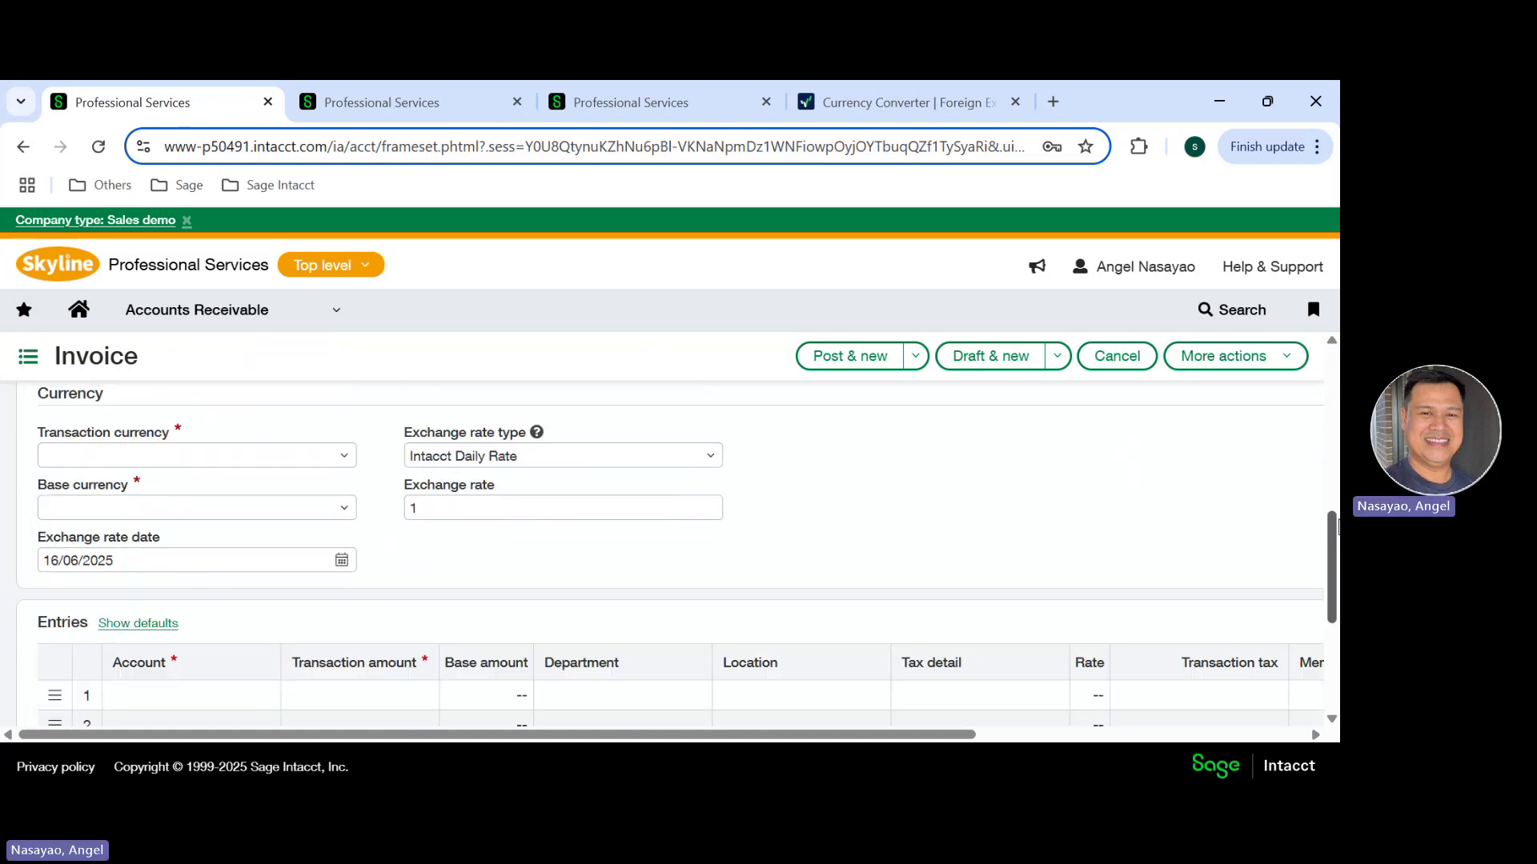
click(345, 457)
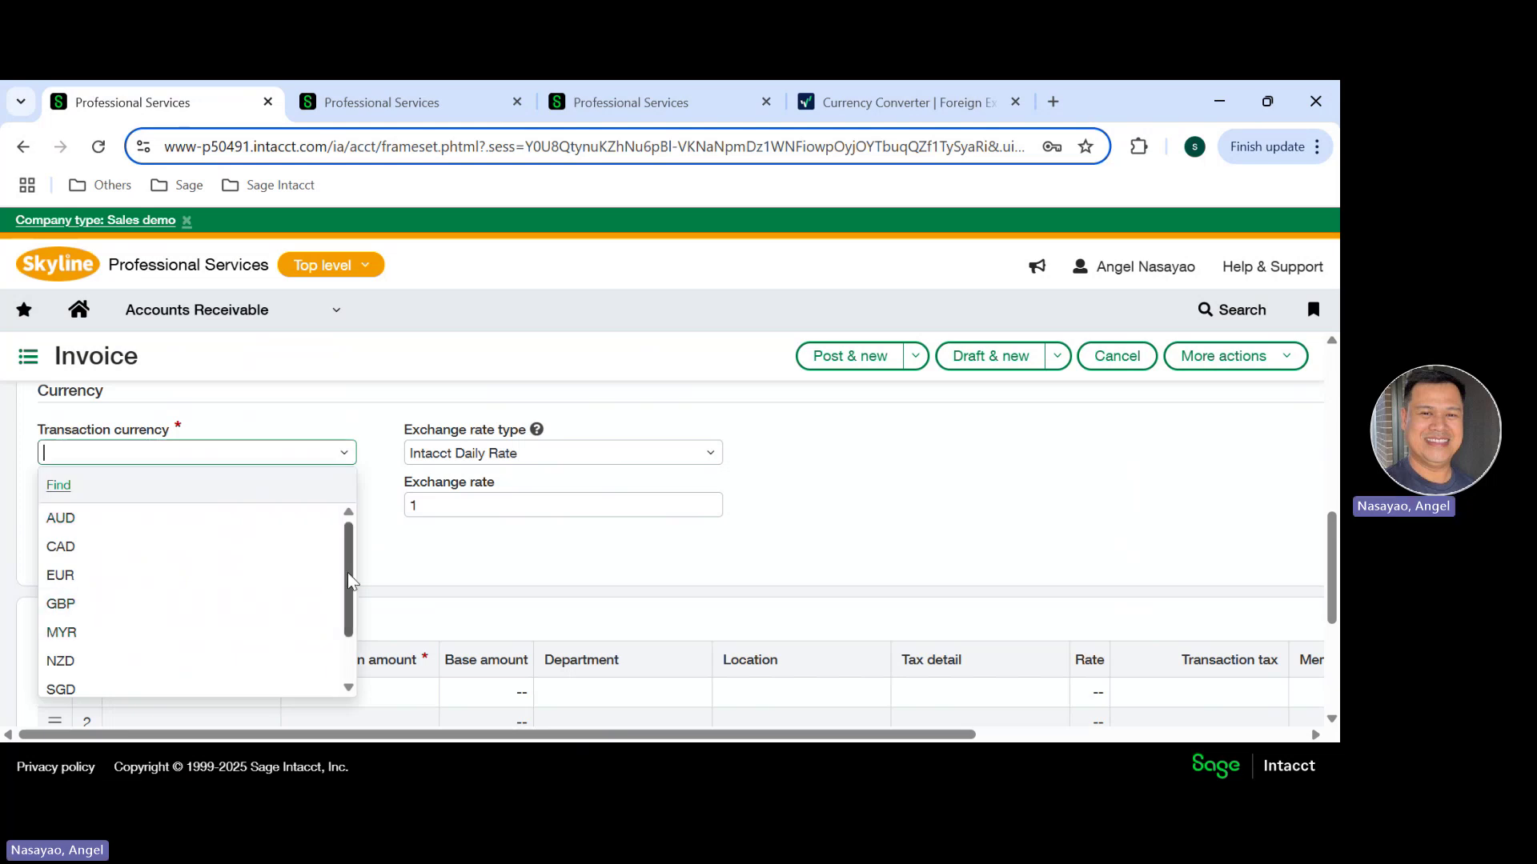
drag(347, 573, 349, 637)
click(239, 654)
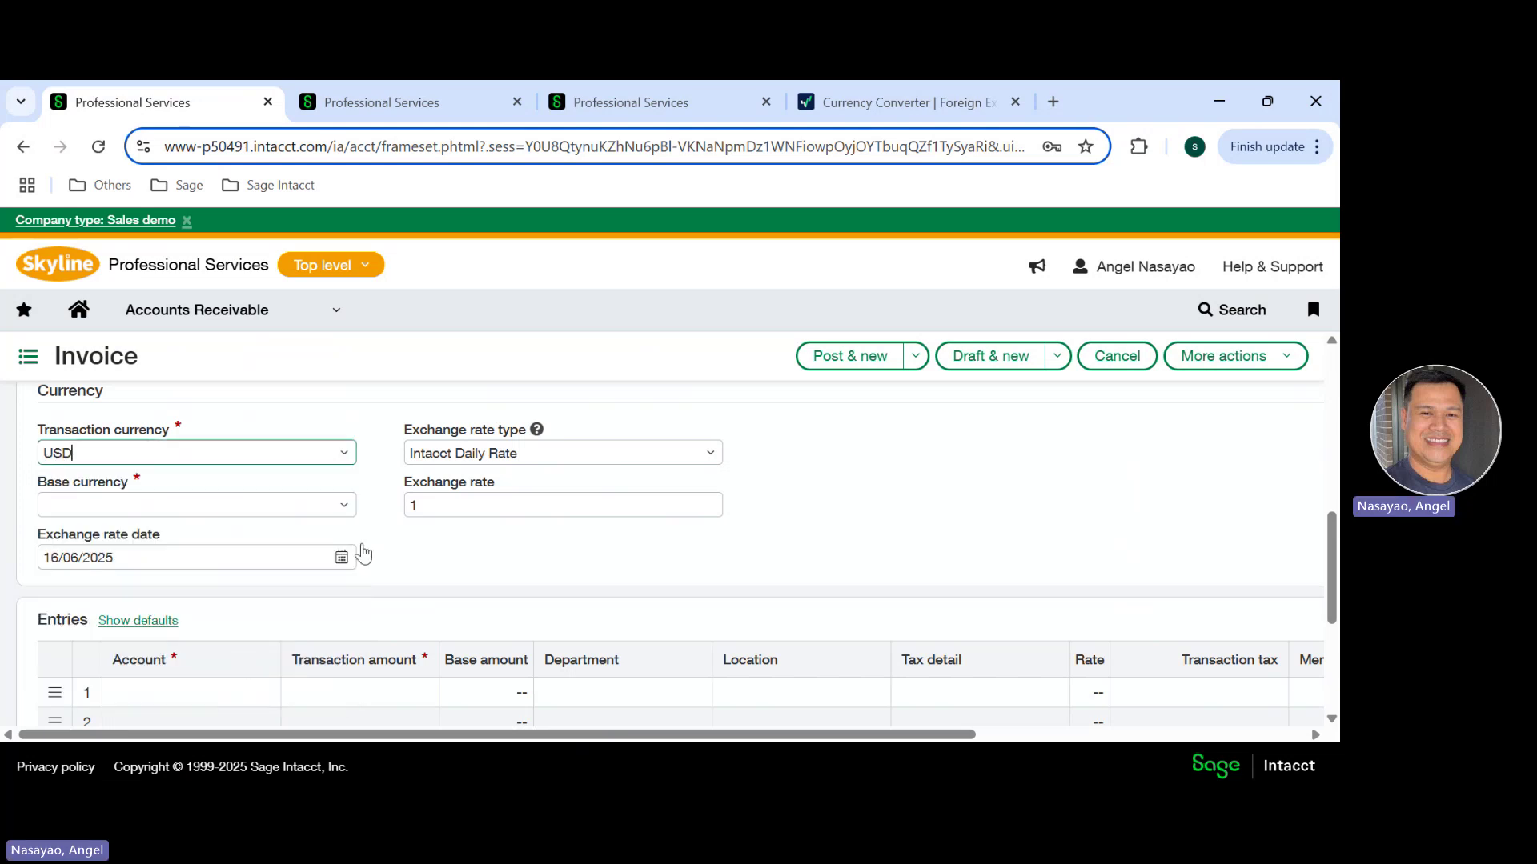
click(347, 507)
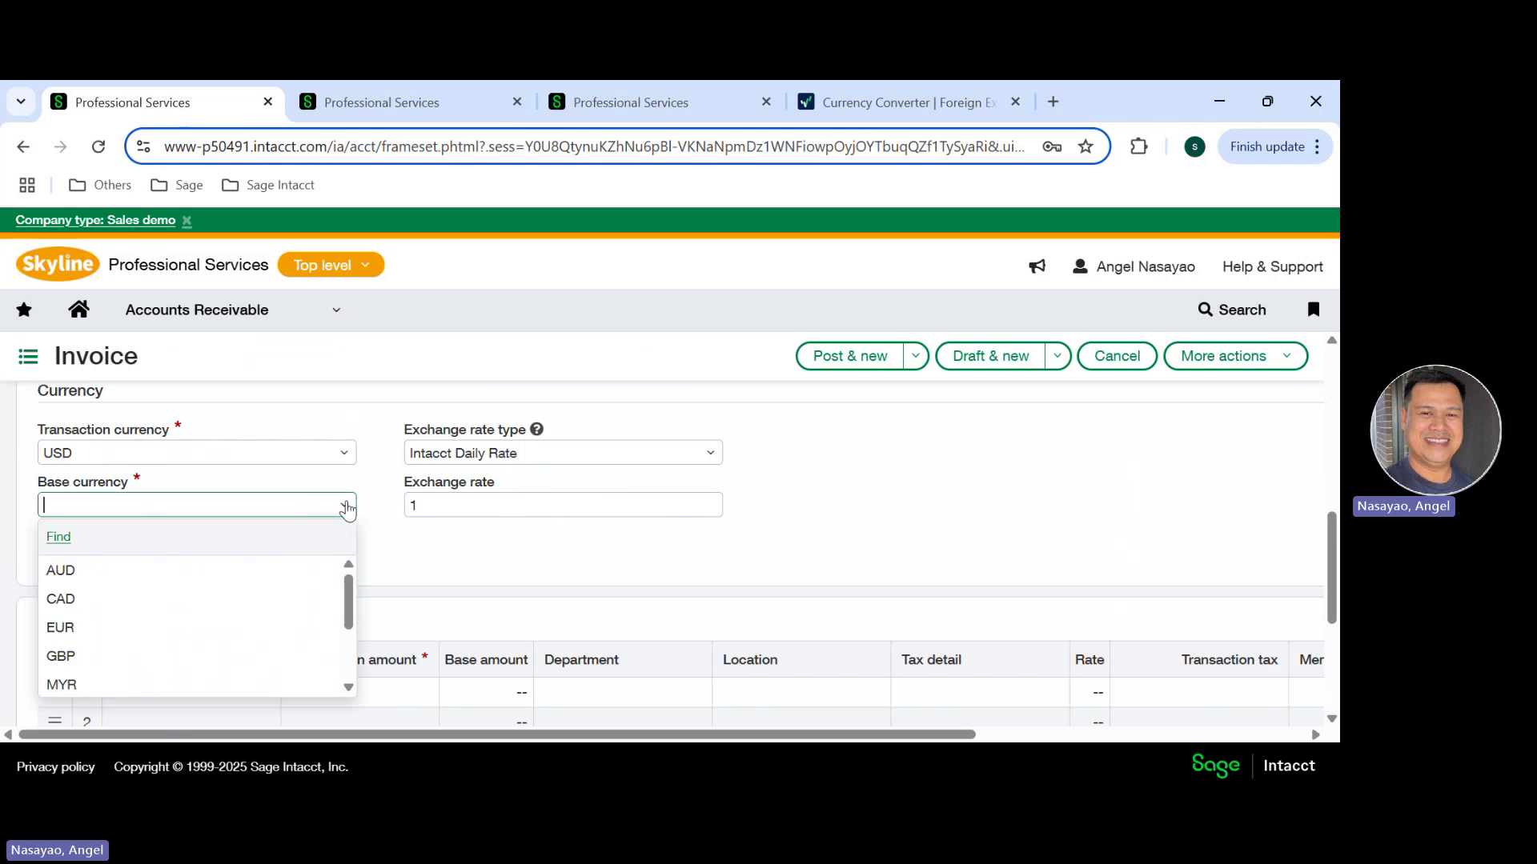
drag(349, 588, 349, 636)
click(237, 652)
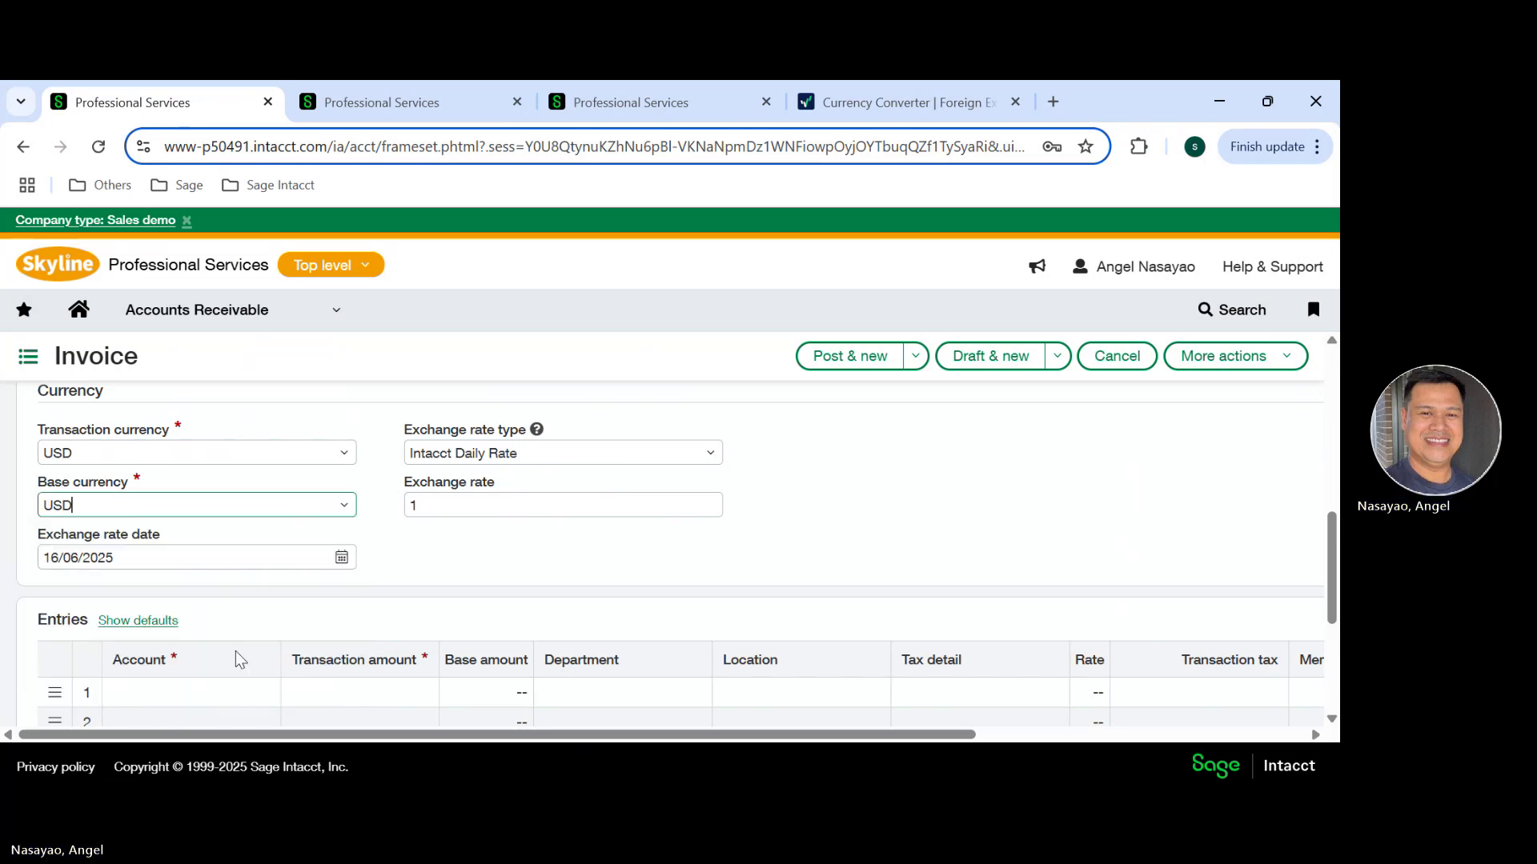
Step: Enter account 80100--Other Income with a transaction amount of 10 on the first entry line
click(205, 695)
text(othe)
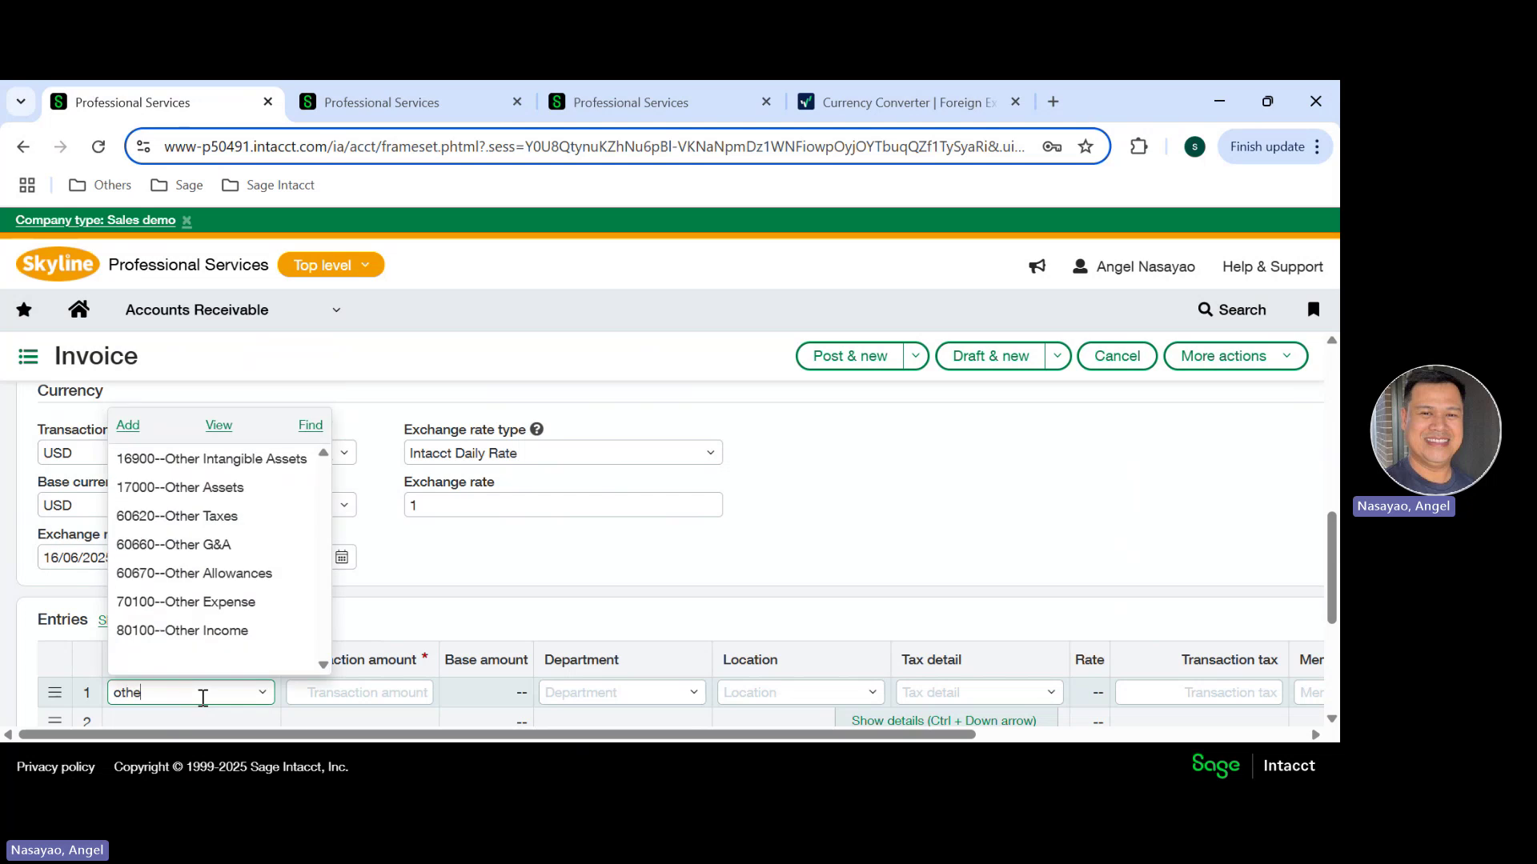
text(r)
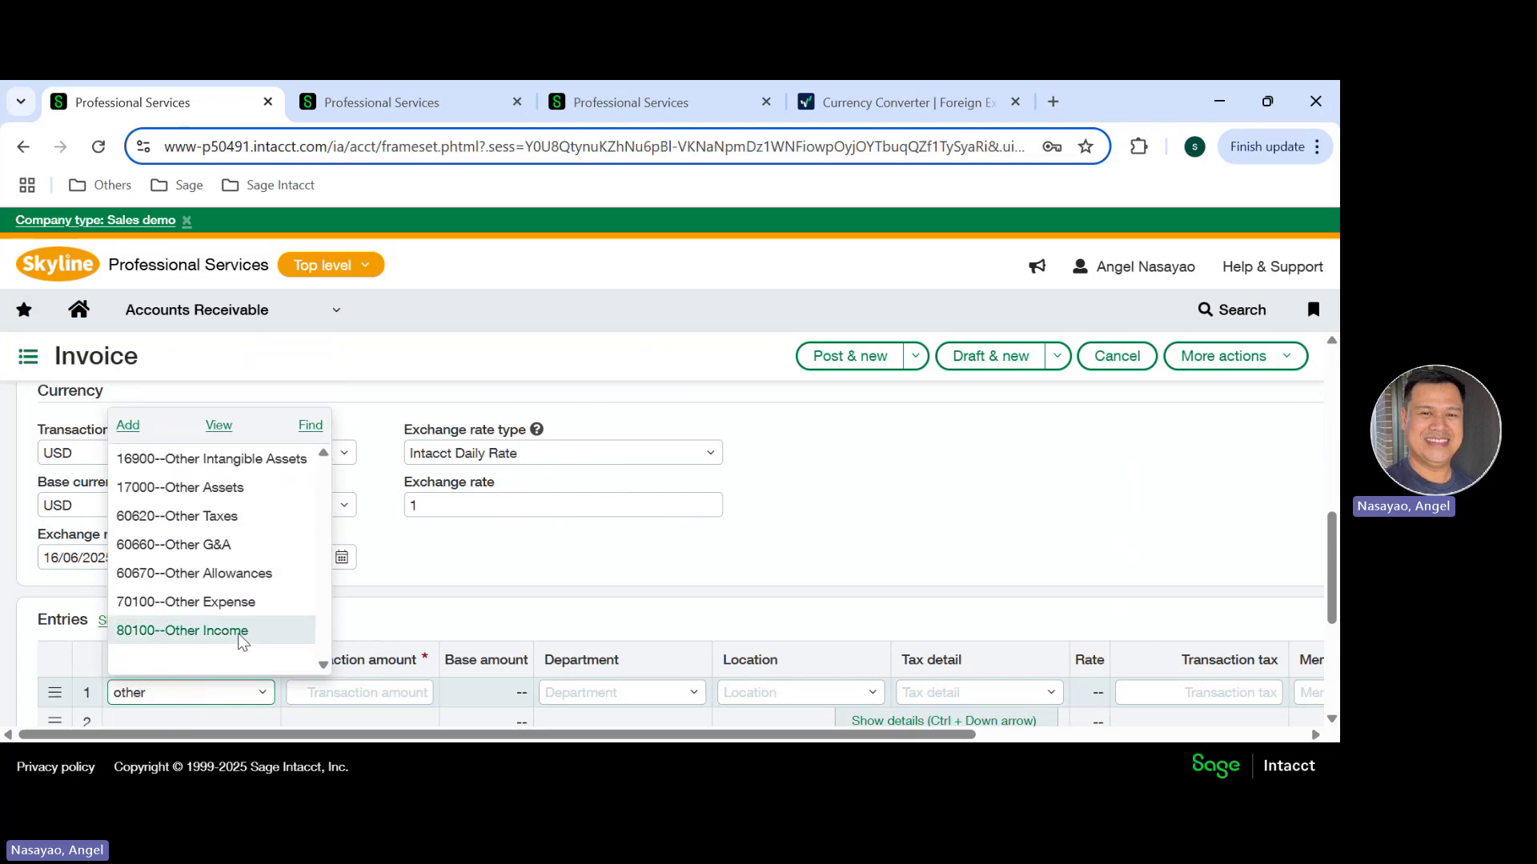
click(238, 632)
click(345, 692)
text(10)
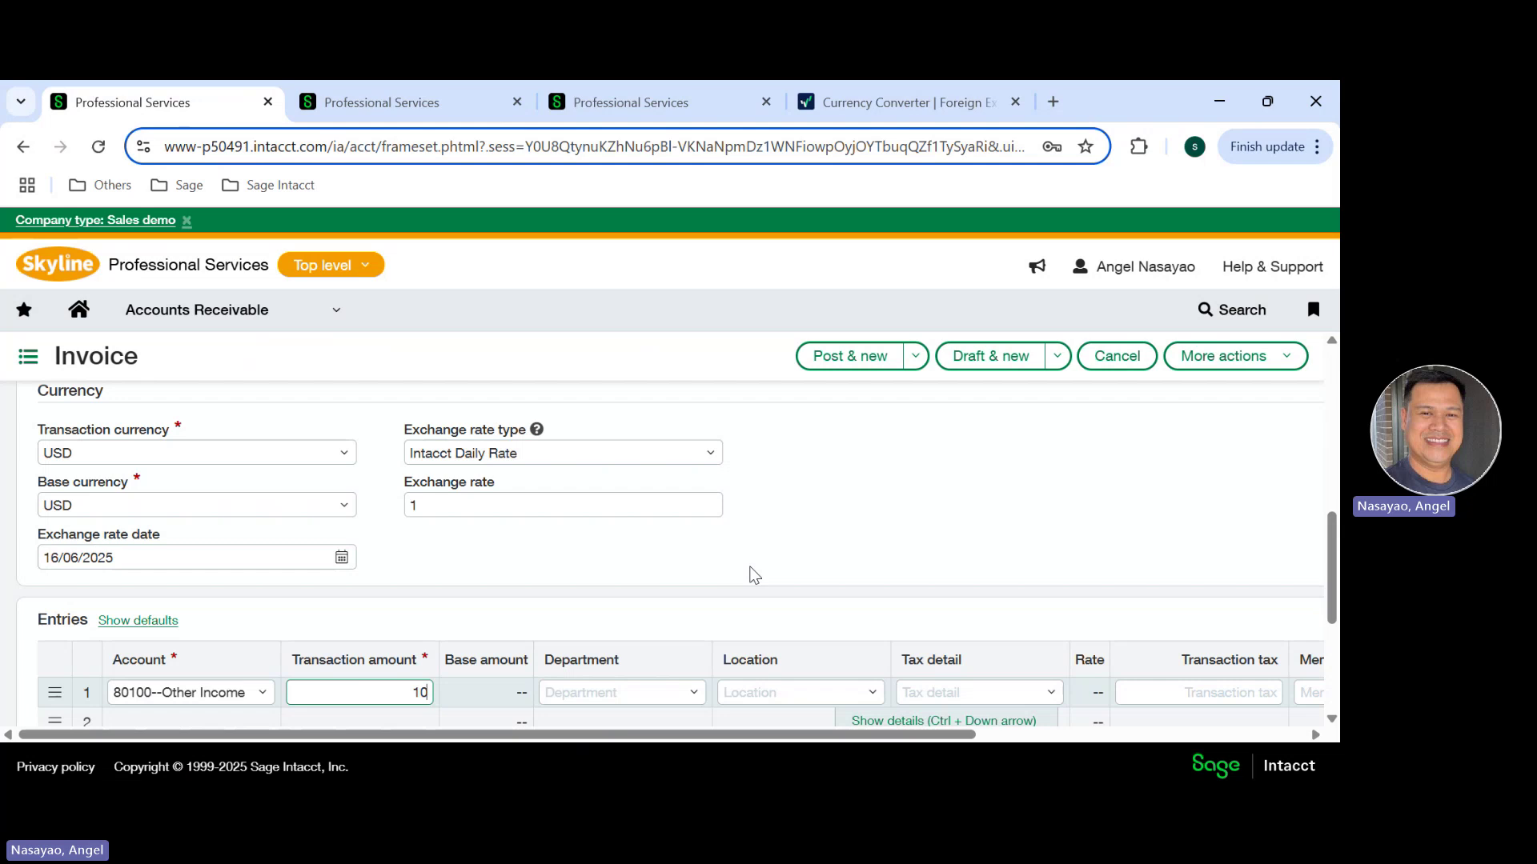
key(Tab)
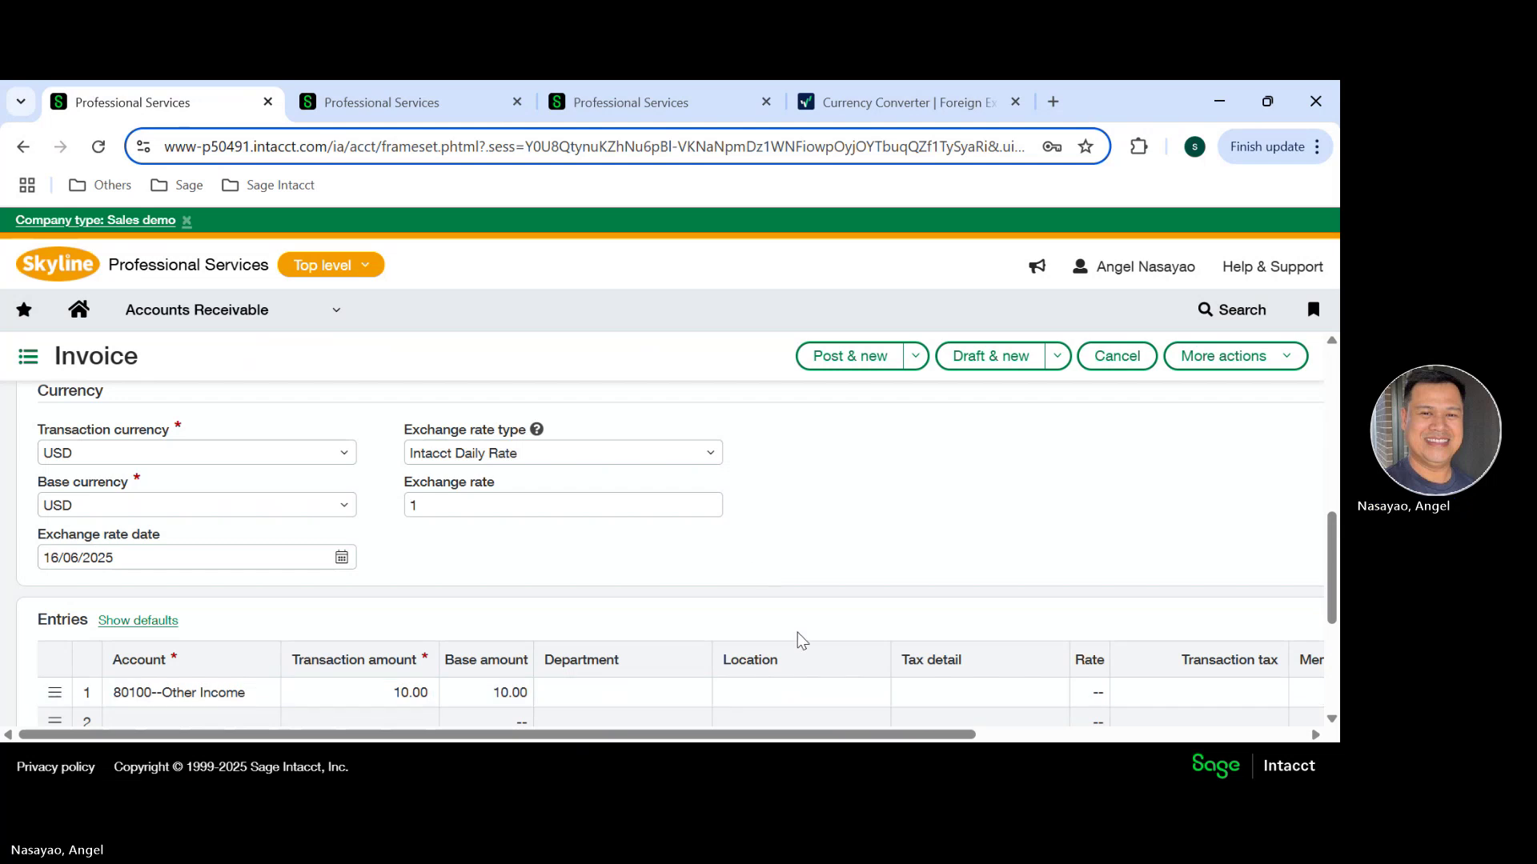
Step: Set the first entry line's location to 800--Australia USD and its tax detail to No Tax Sale
click(837, 691)
click(863, 698)
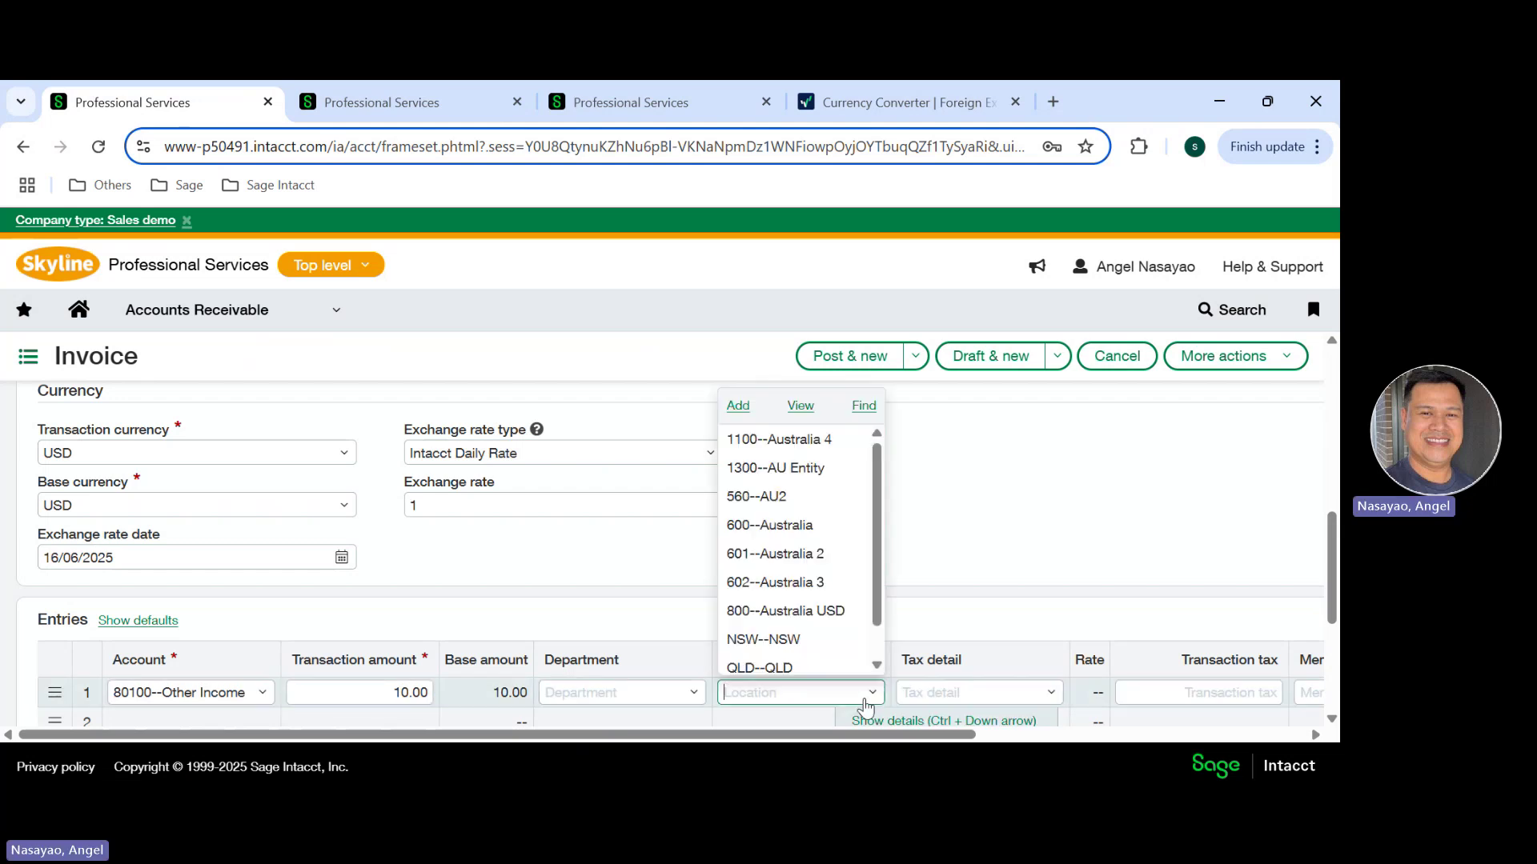
drag(877, 558, 877, 575)
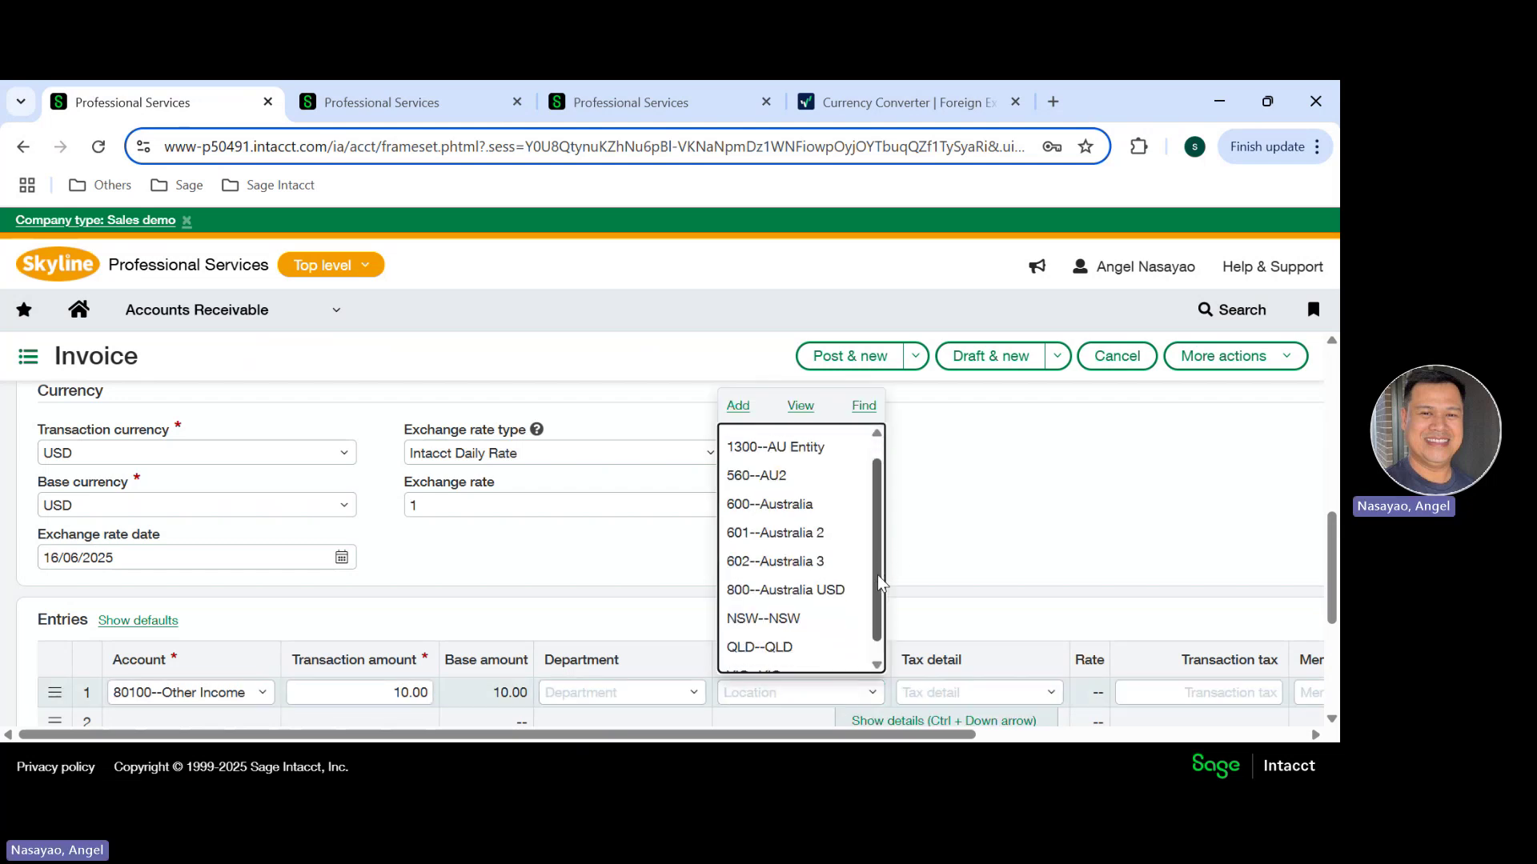
click(798, 593)
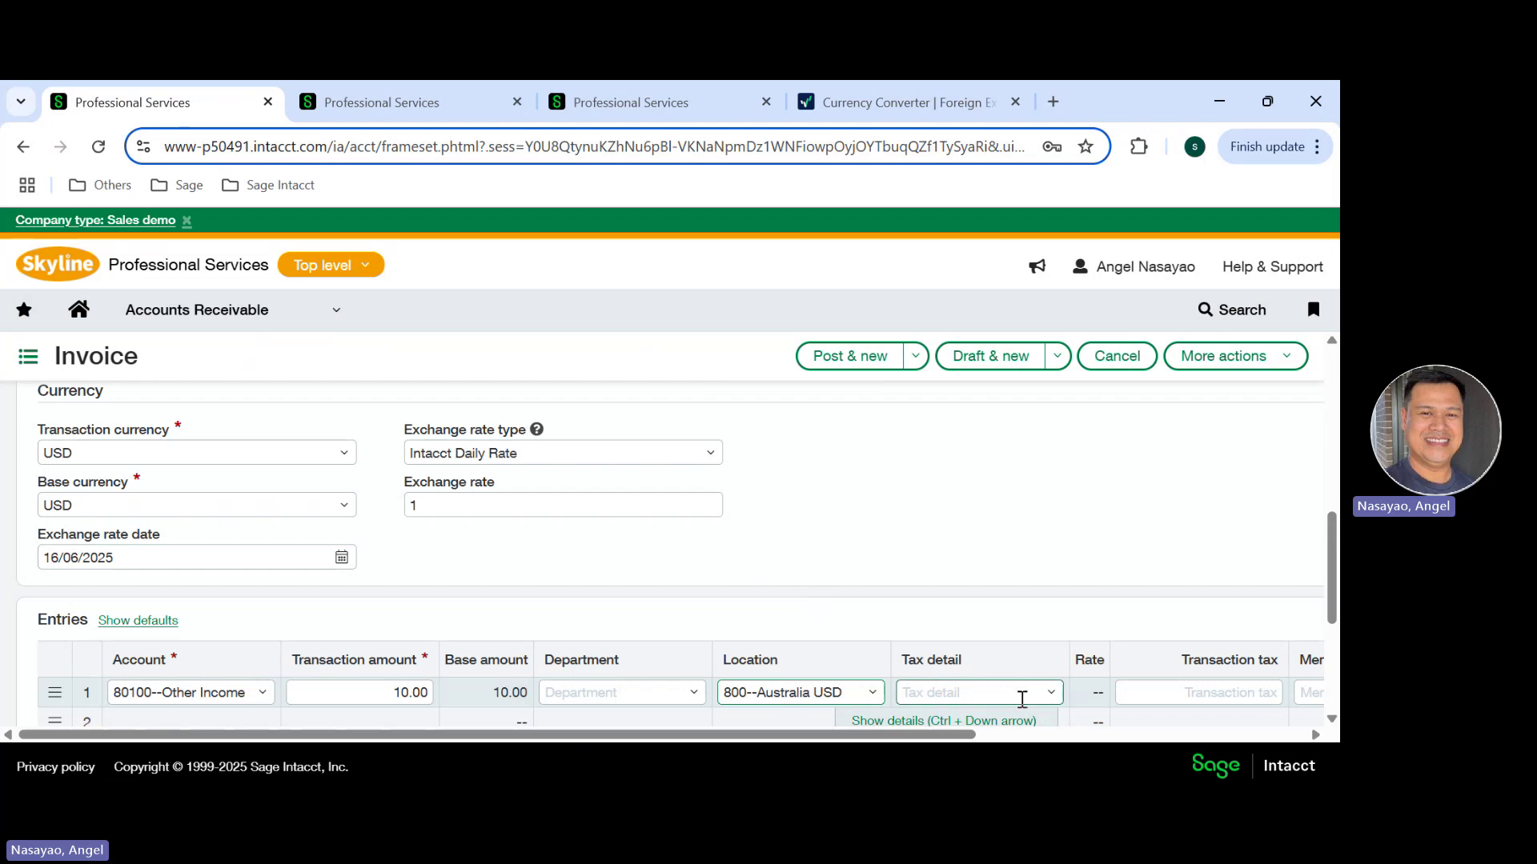
click(1051, 698)
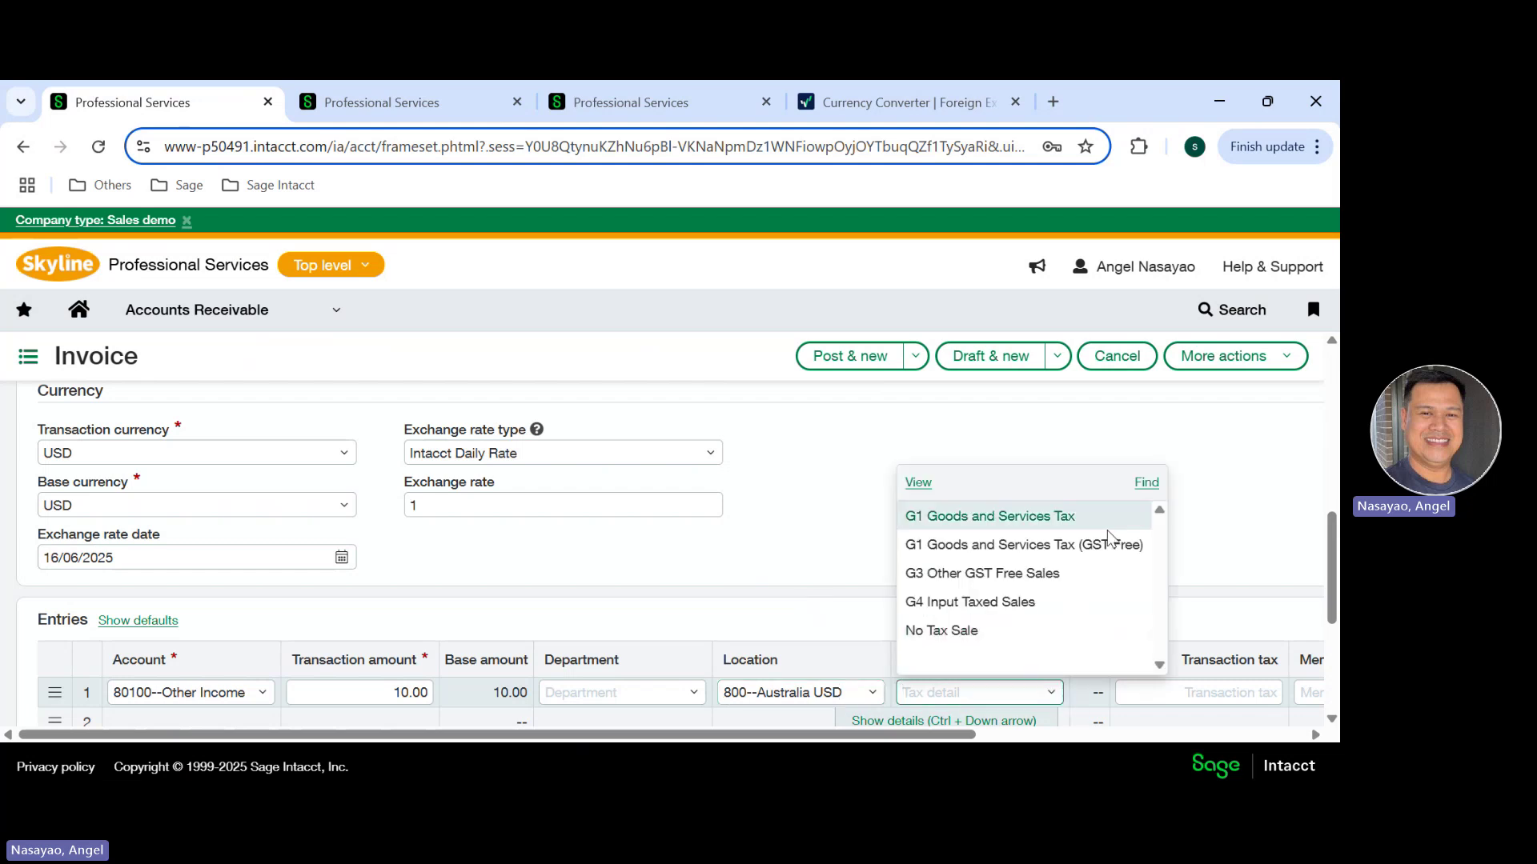
click(970, 632)
scroll(929, 735, right, 5)
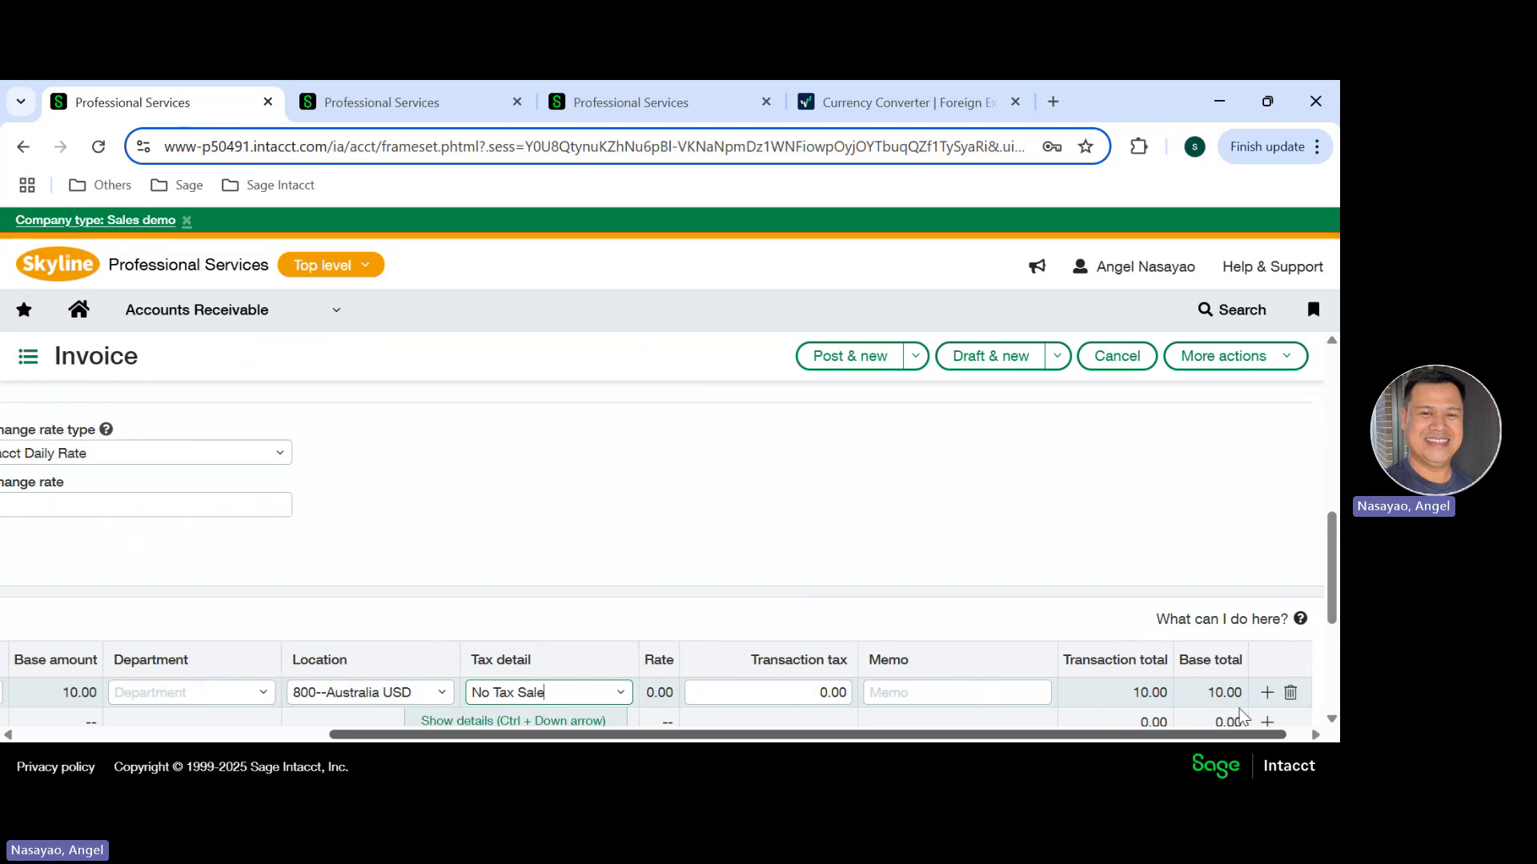
Step: Post the invoice and view the posting details of the 16/06/2025 Brea Elisha Pty Ltd invoice
click(915, 356)
click(791, 394)
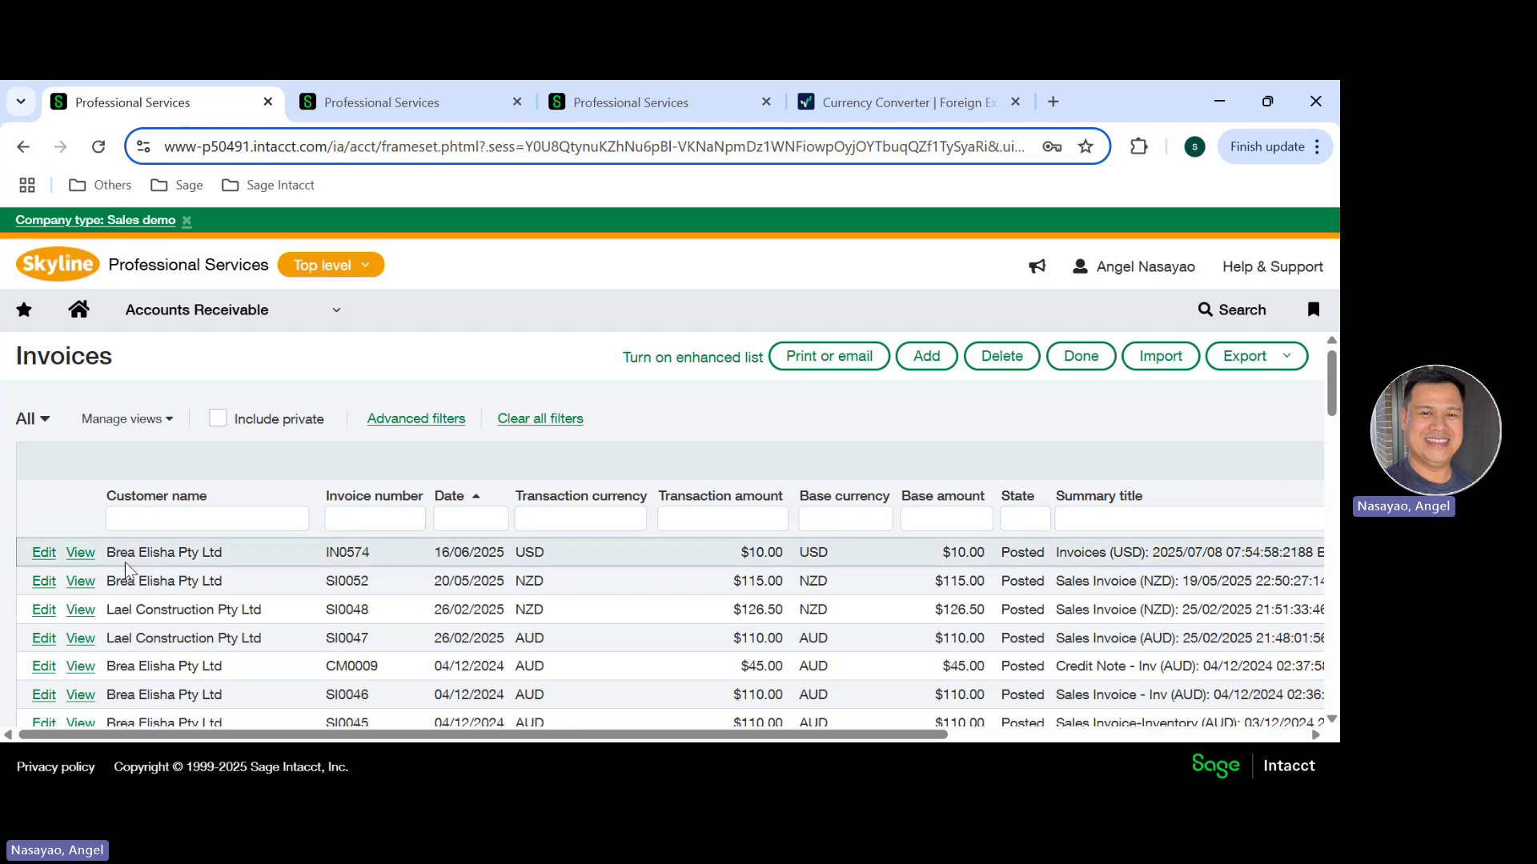
click(81, 558)
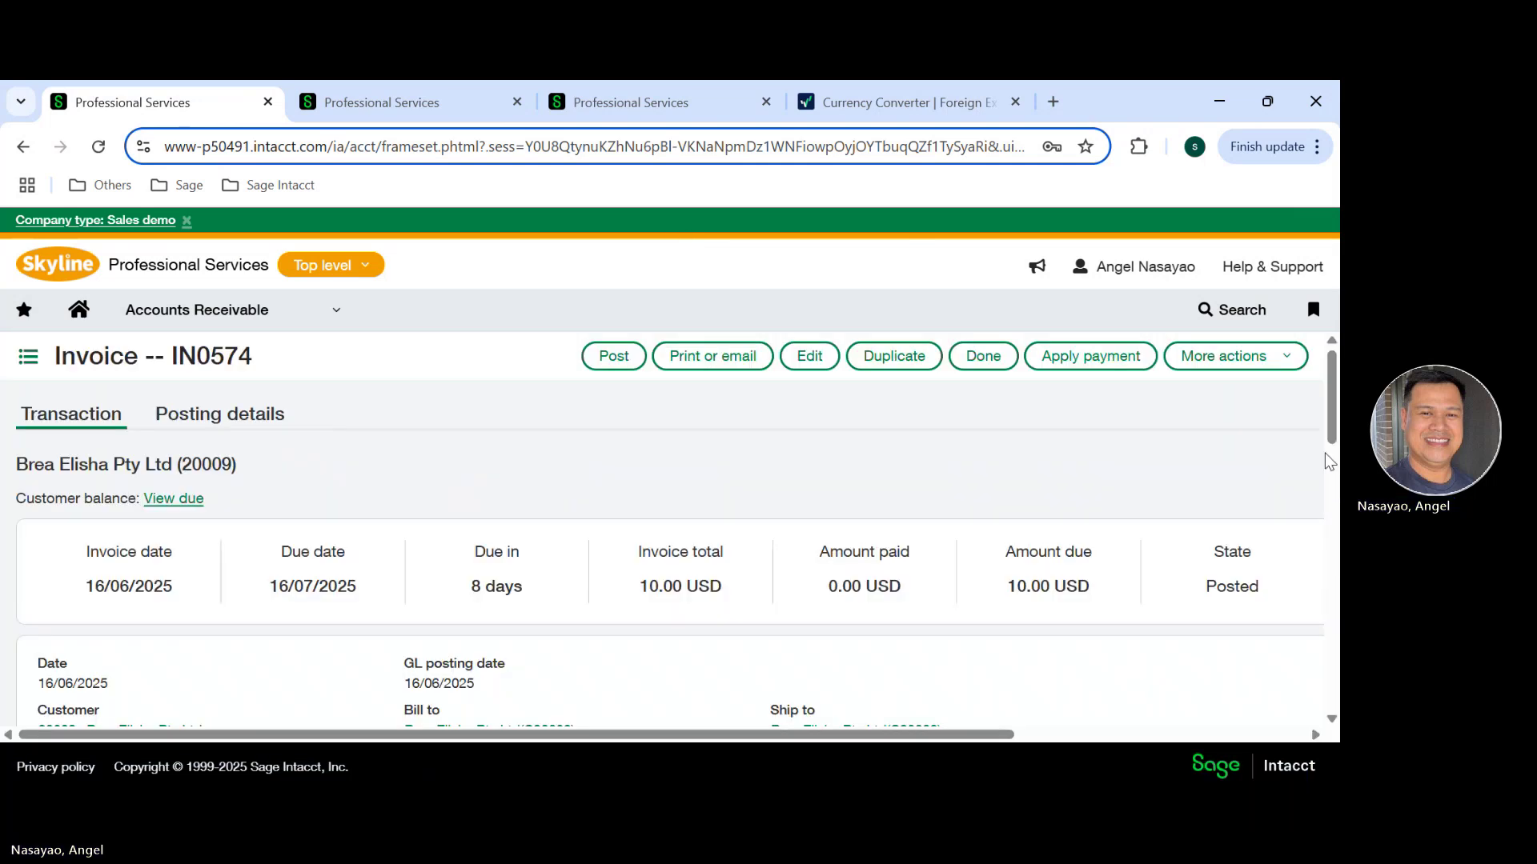
click(247, 414)
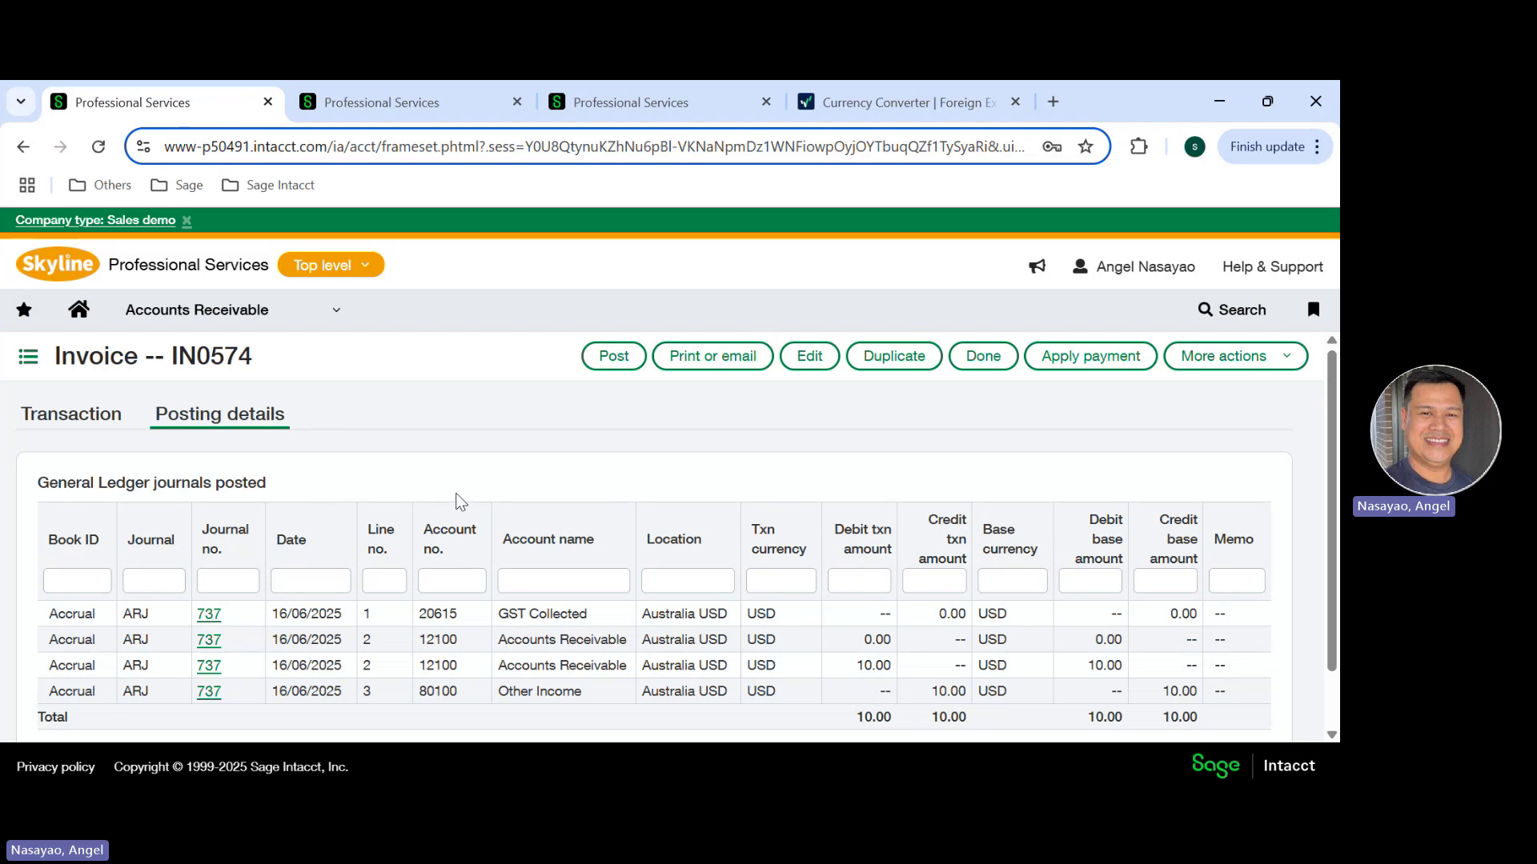
Step: Switch to the browser tab with the opening balance journal entry and open the list of consolidation books there
click(378, 101)
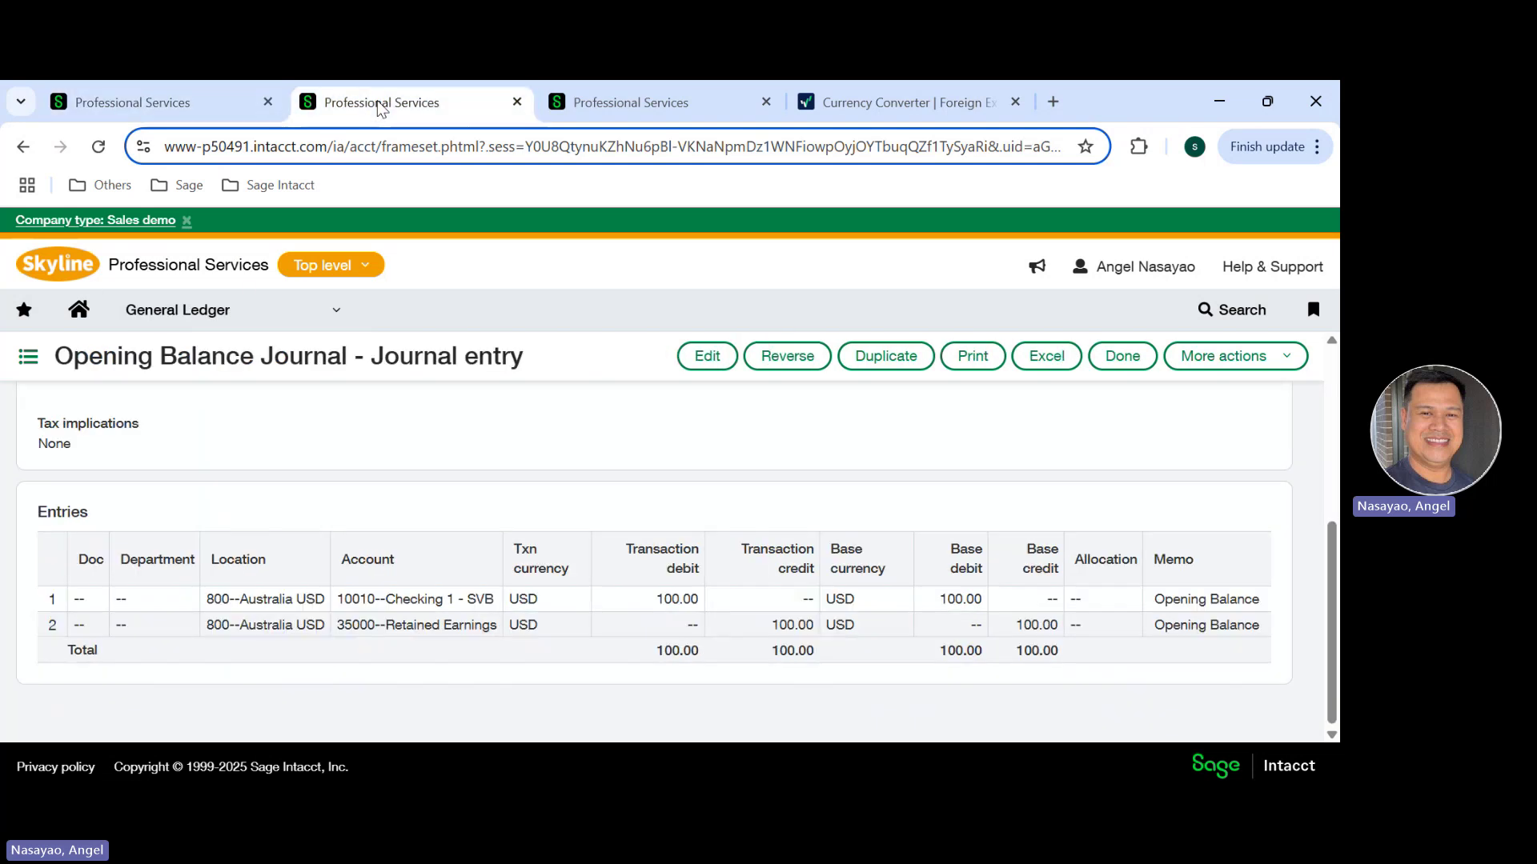
click(337, 318)
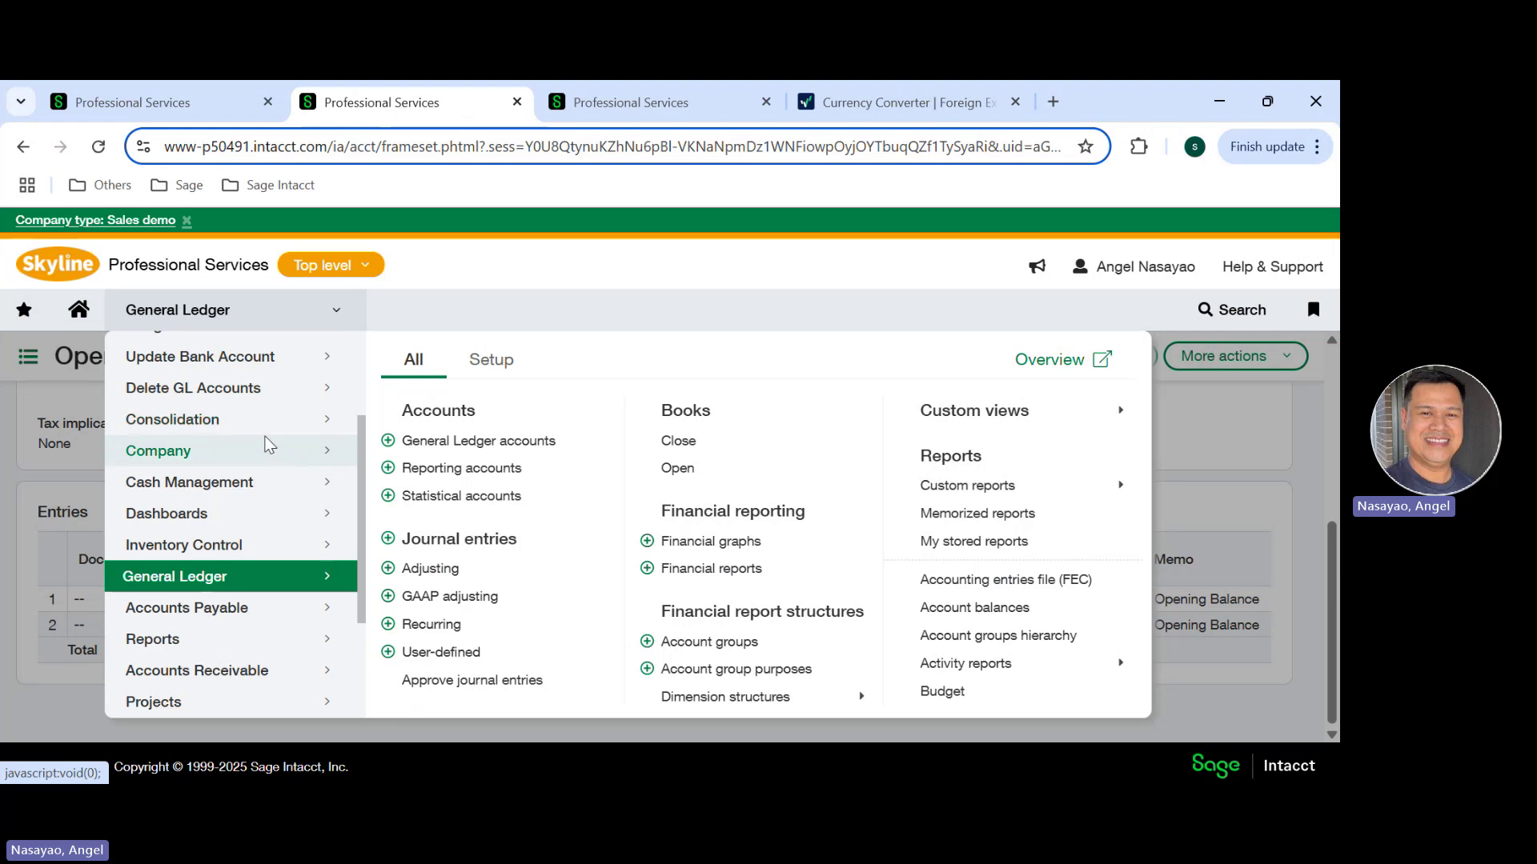
mouse_move(265, 430)
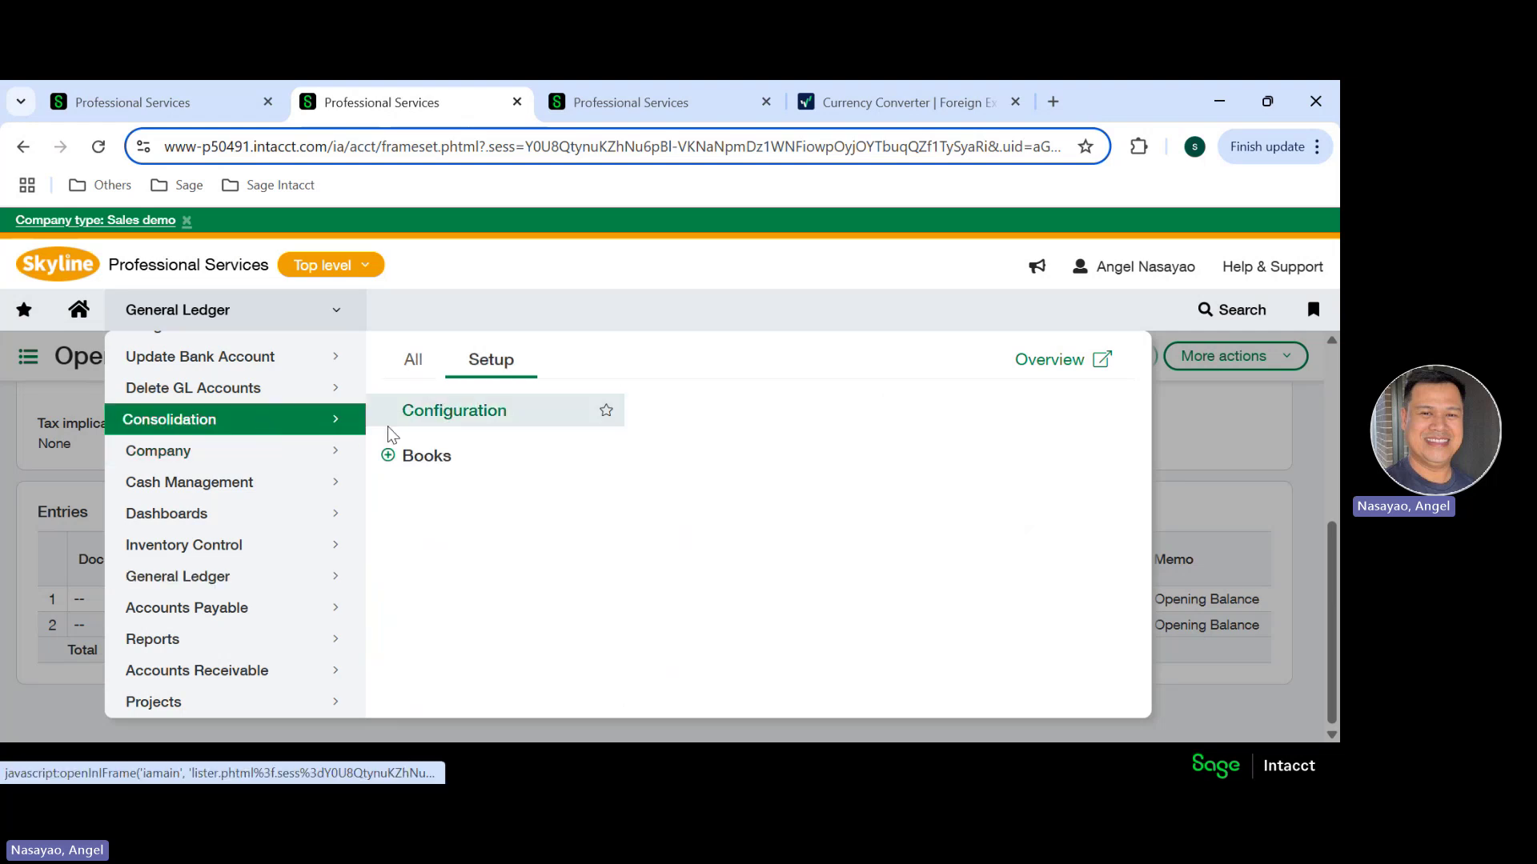
click(424, 458)
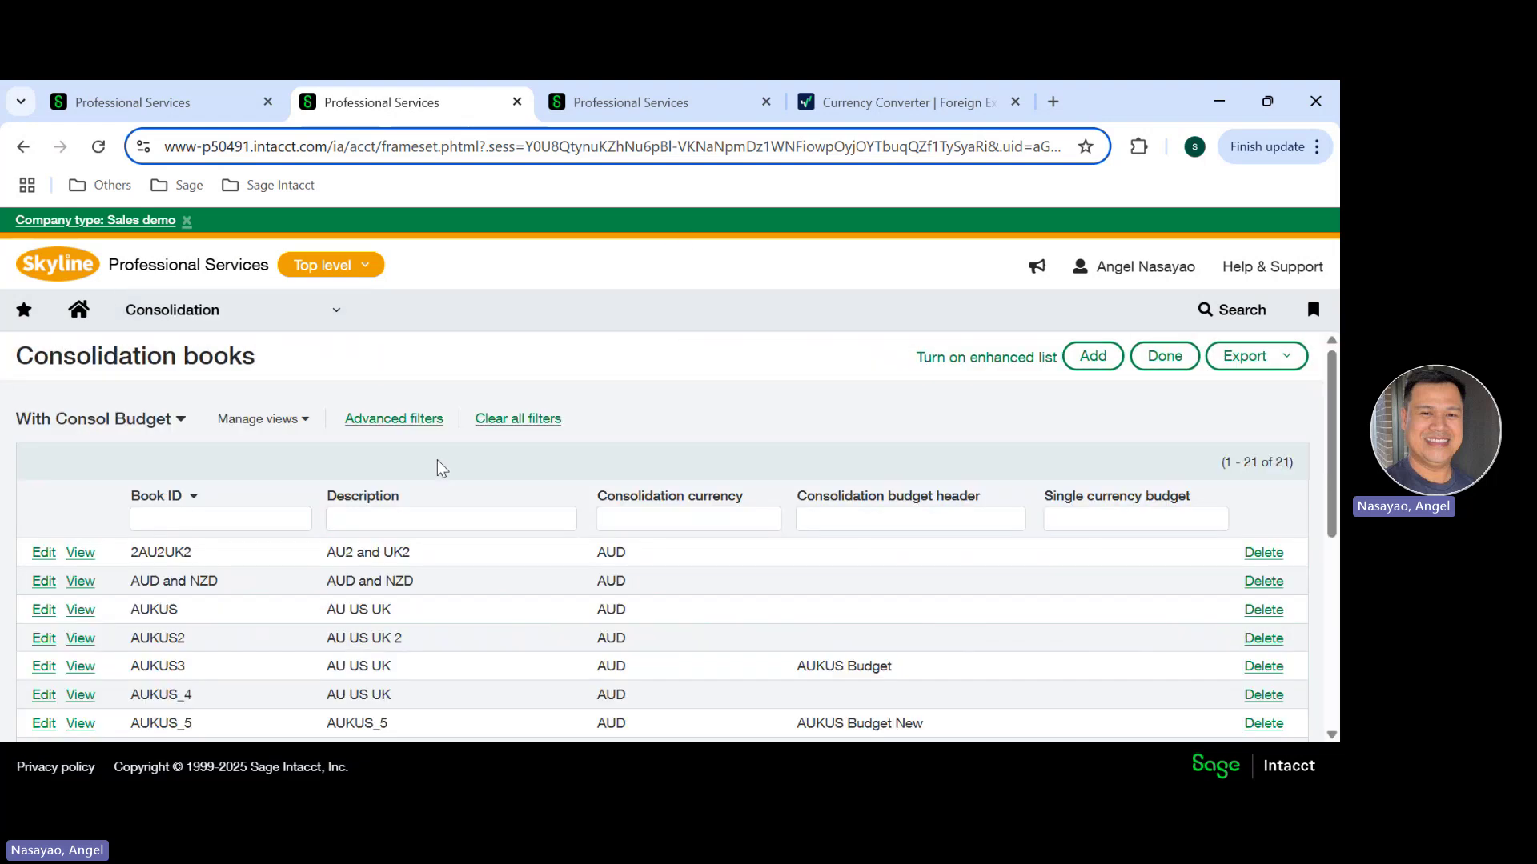
Step: Filter the consolidation books by book ID AUUS and open that book for editing
click(261, 512)
text(AUU)
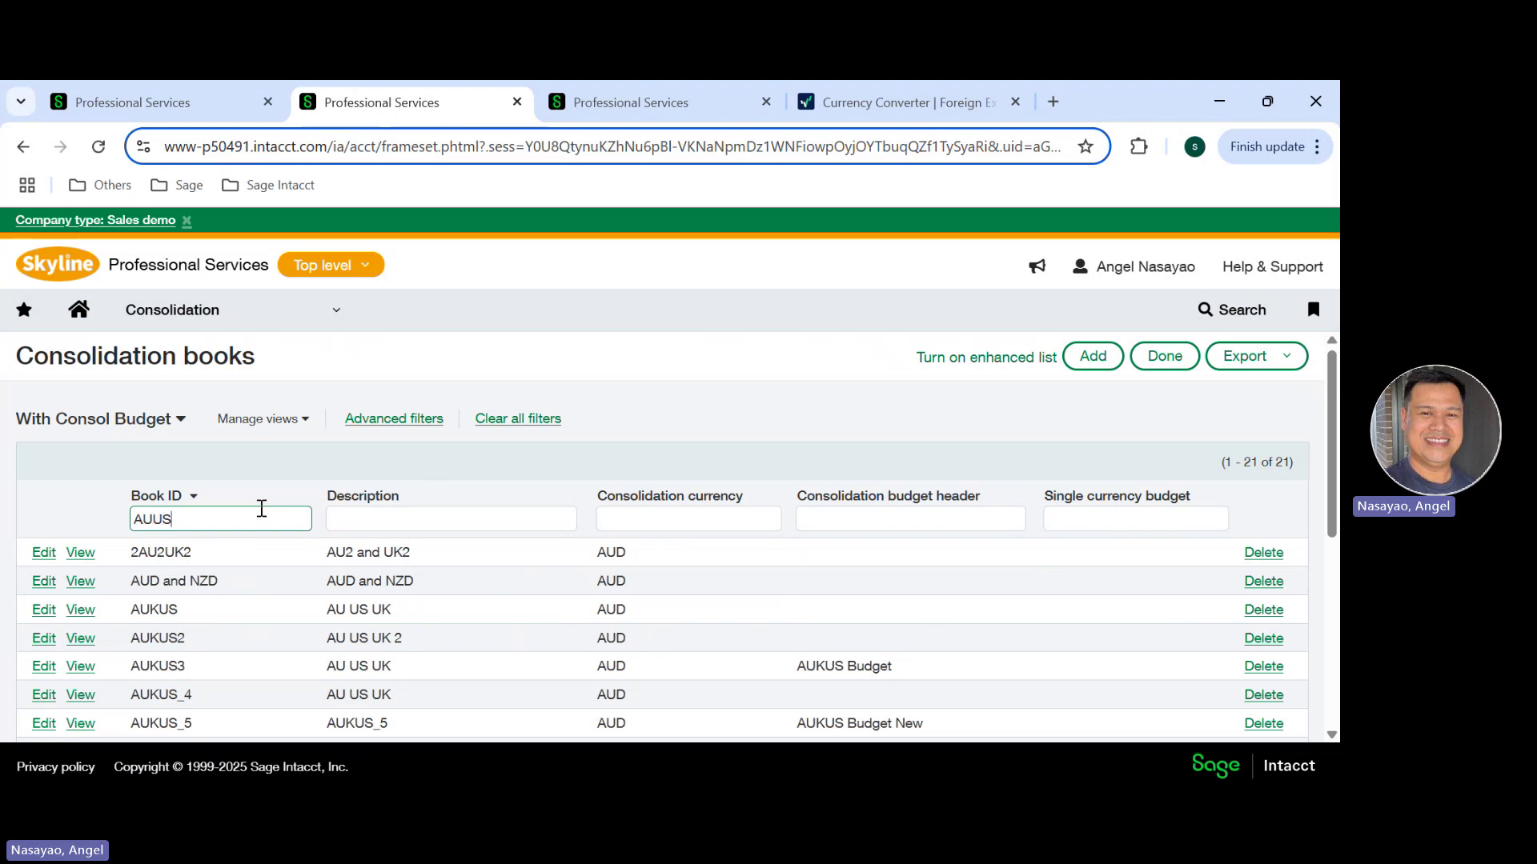
text(S)
key(Return)
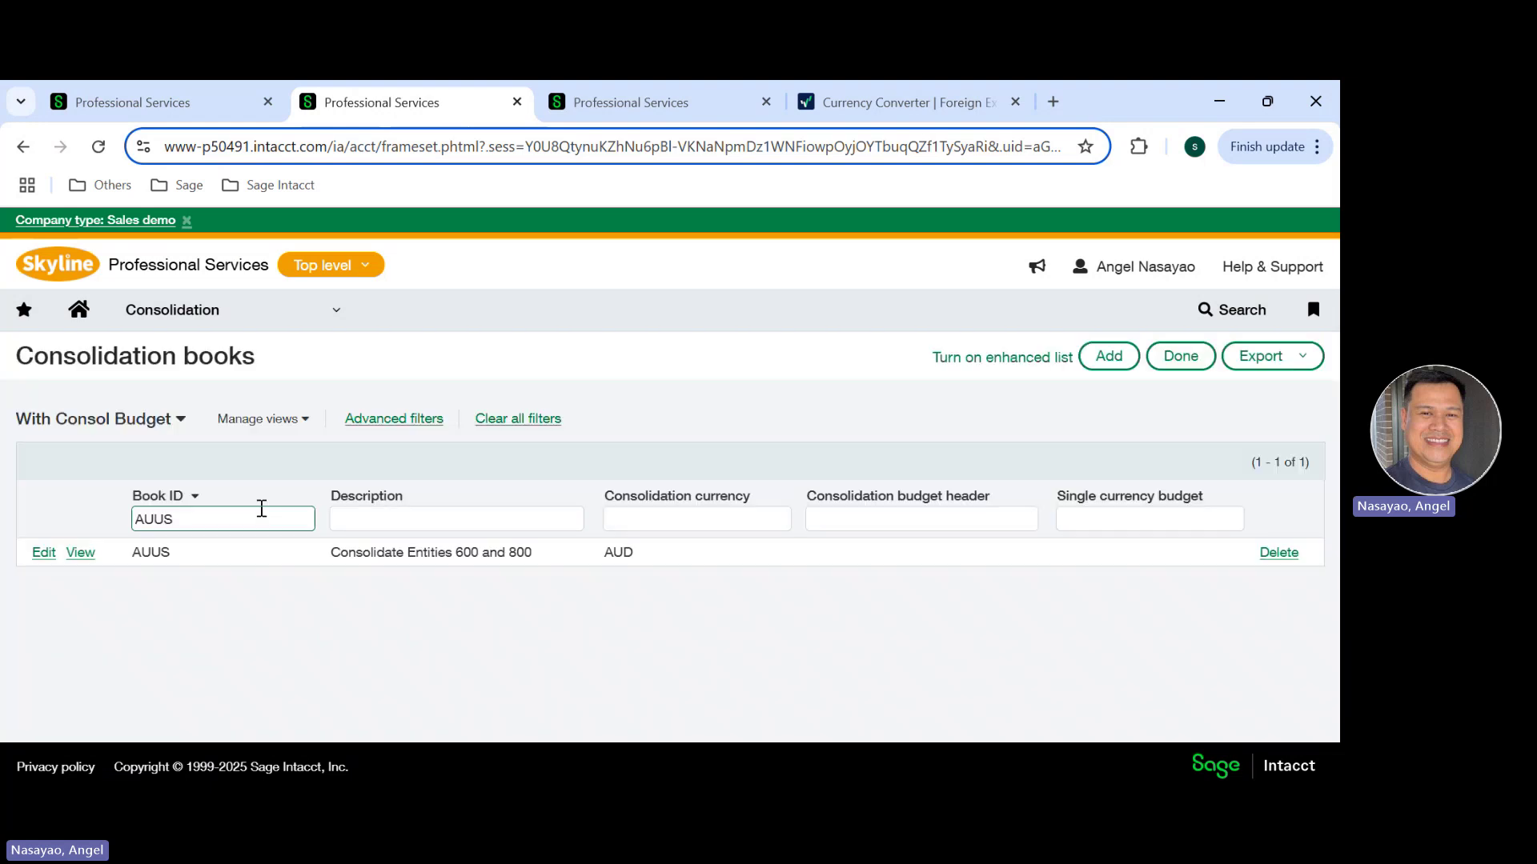
click(44, 554)
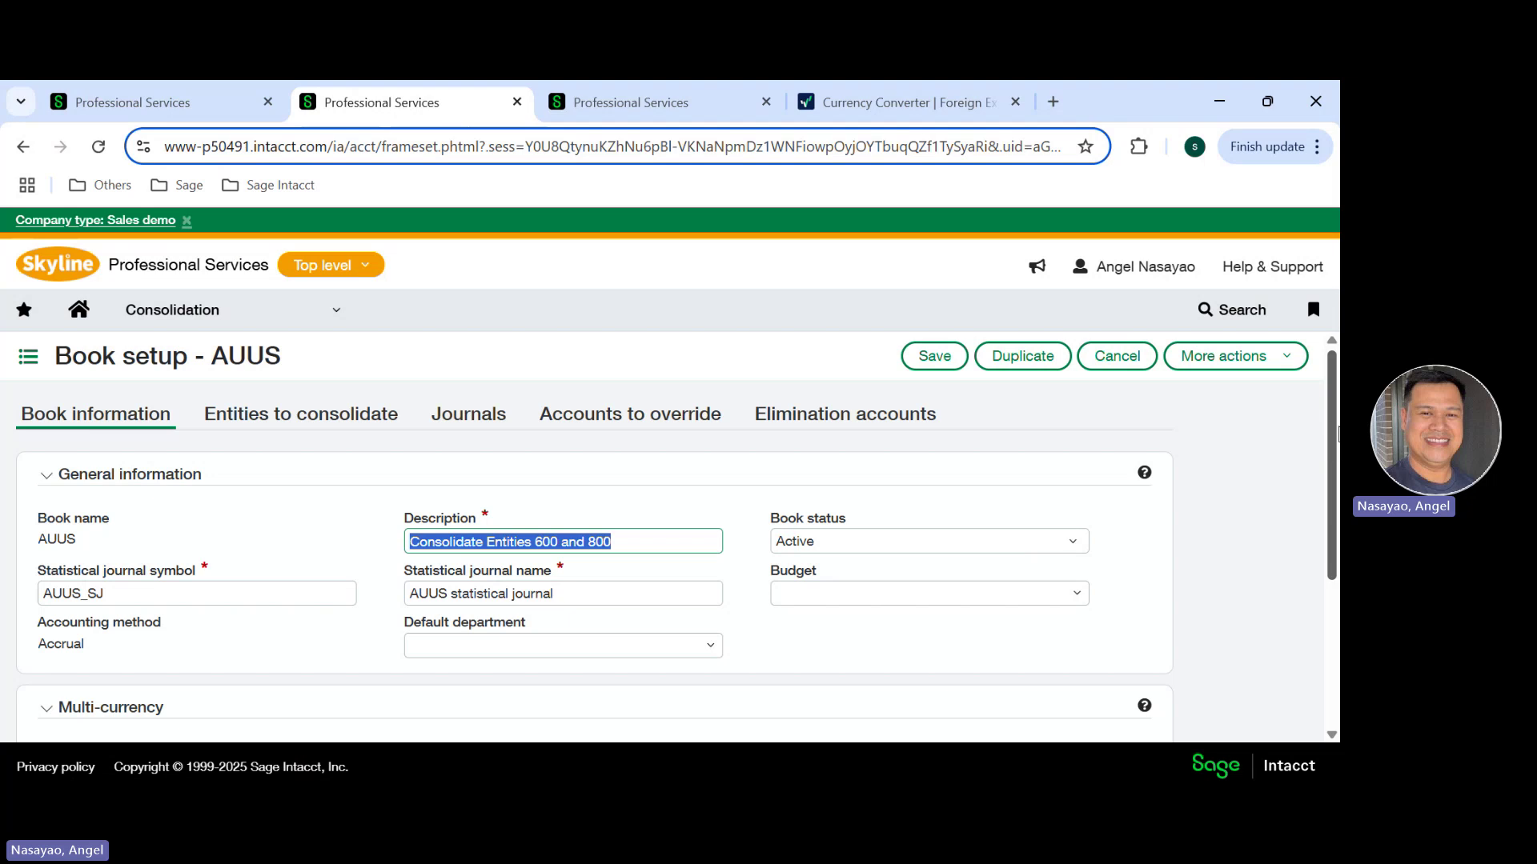
Step: Review the AUUS book's multi-currency settings, entities to consolidate and accounts to override
drag(1338, 433, 1338, 588)
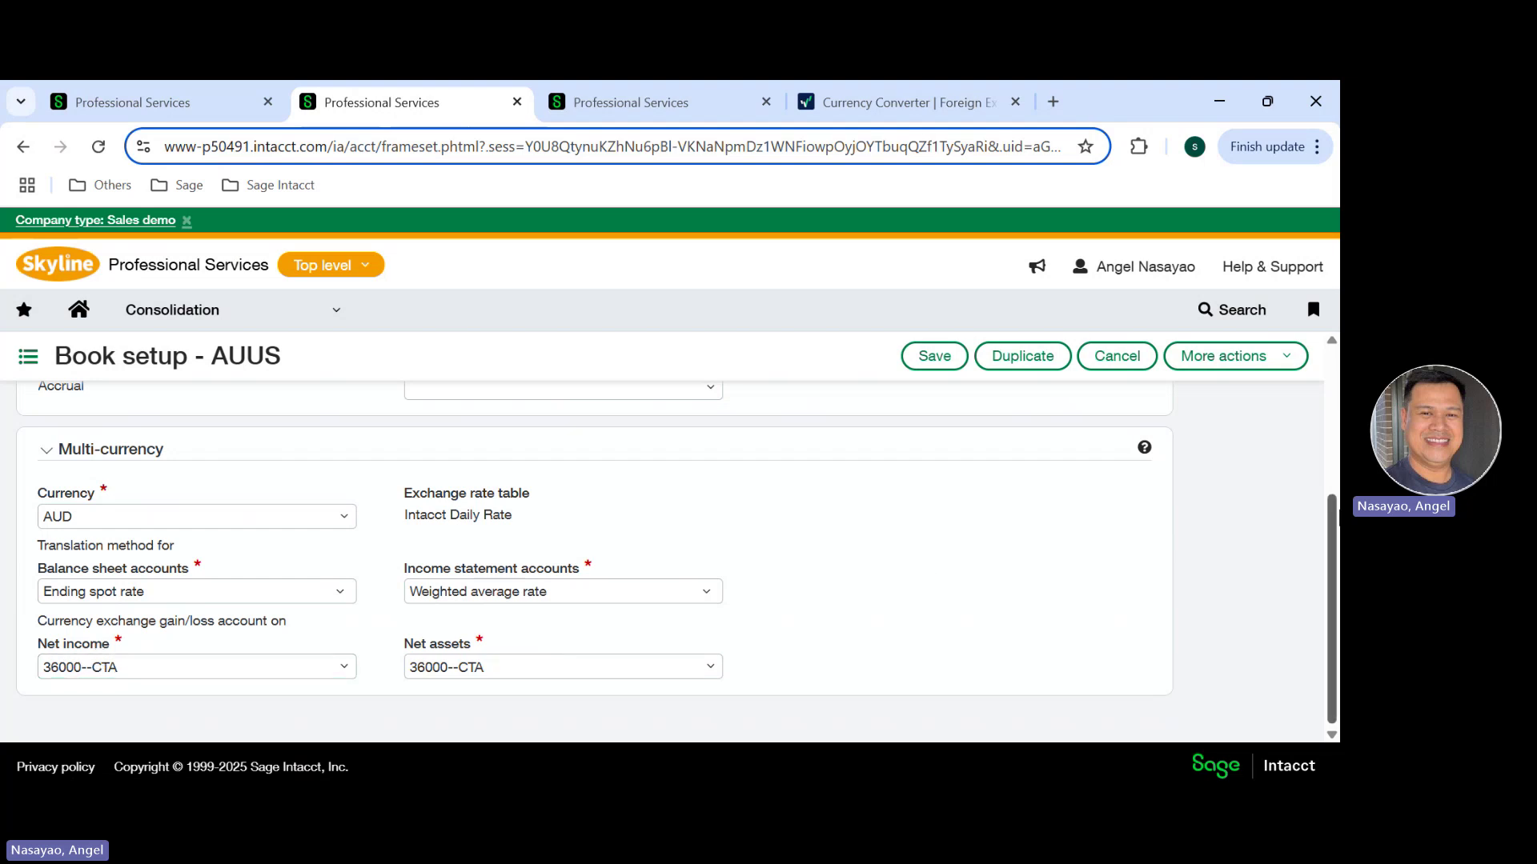
scroll(1323, 541, up, 3)
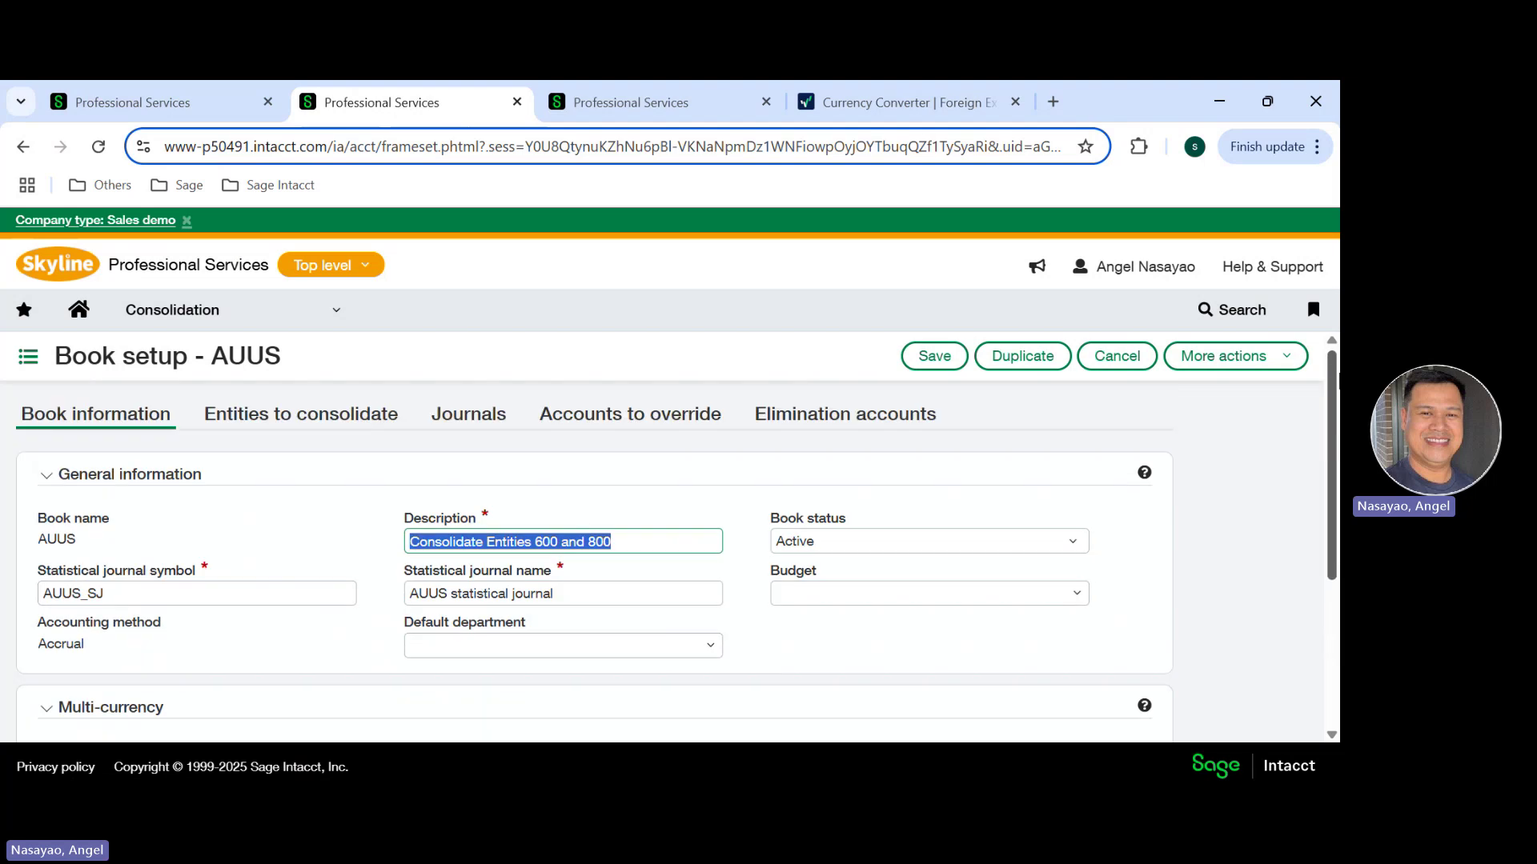
click(260, 416)
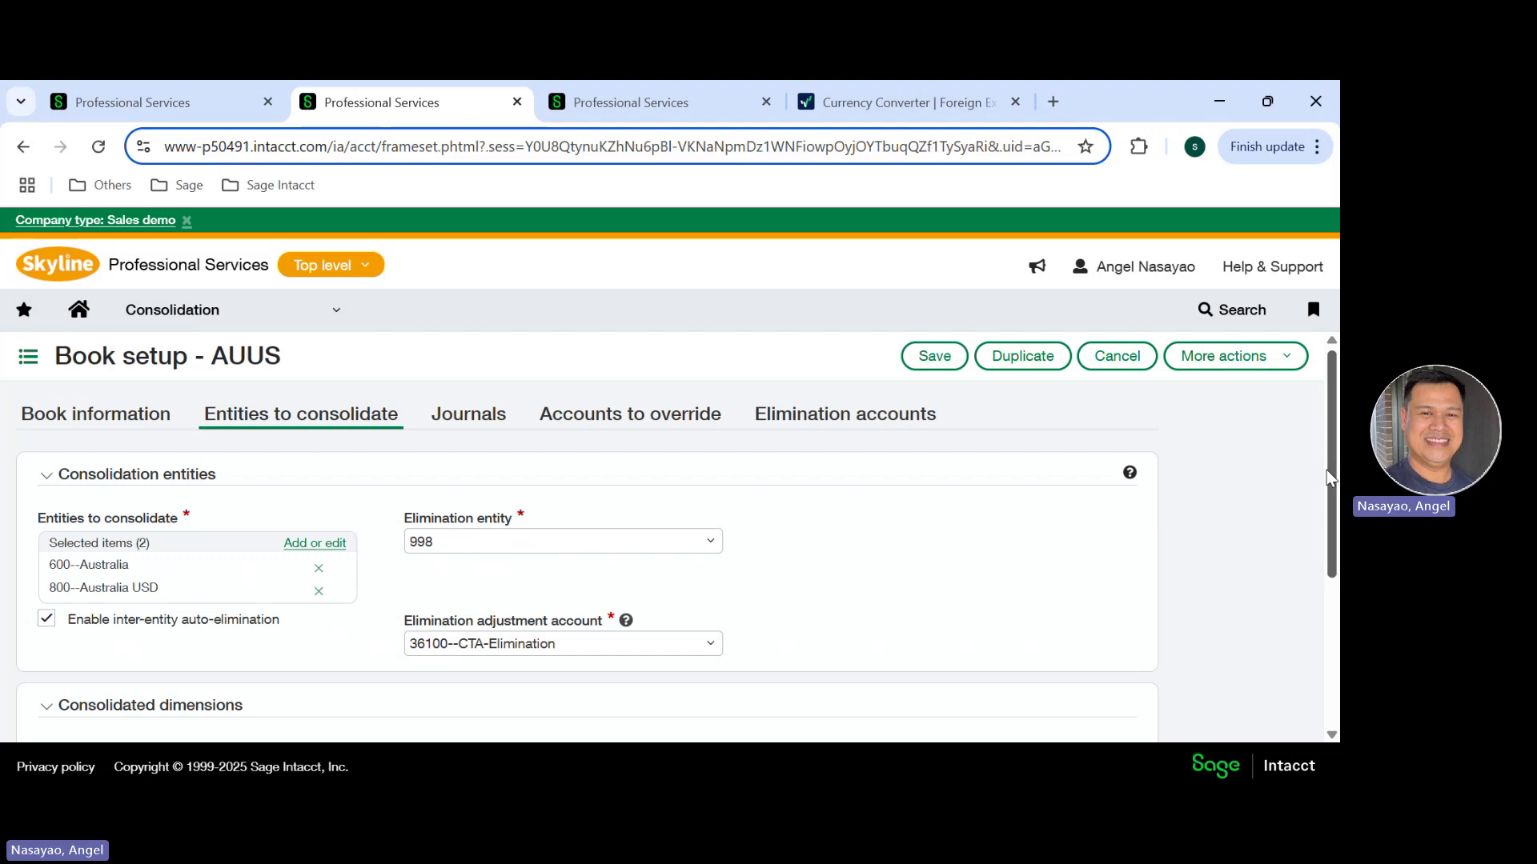
mouse_move(1328, 472)
mouse_down()
mouse_move(1334, 609)
mouse_move(1333, 460)
mouse_up()
click(593, 422)
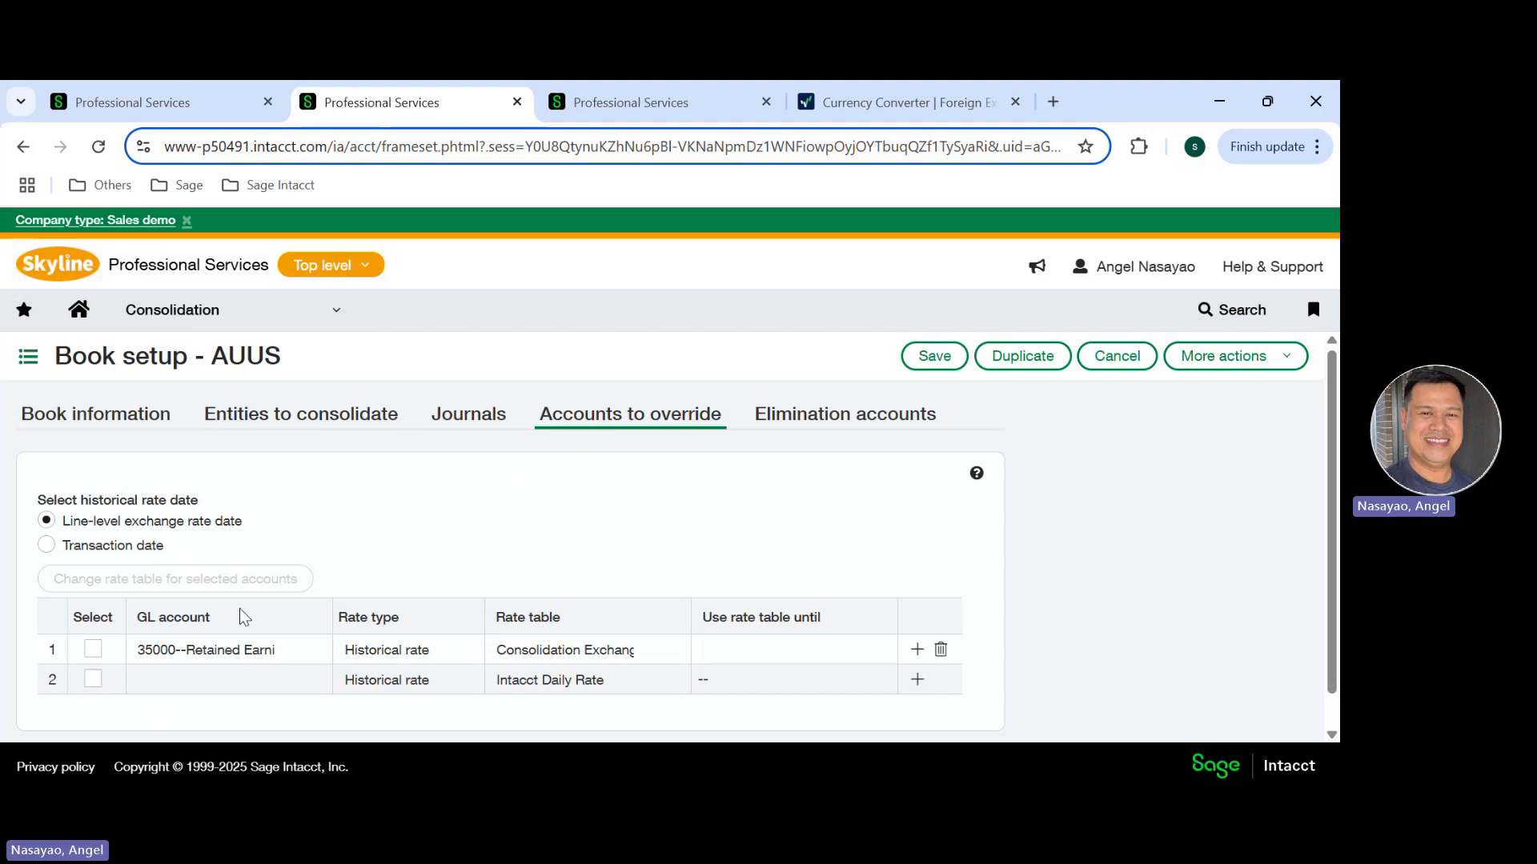
Step: Recheck the AUUS book's entities to consolidate and the rate table that overrides account 35000 Retained Earnings
click(282, 424)
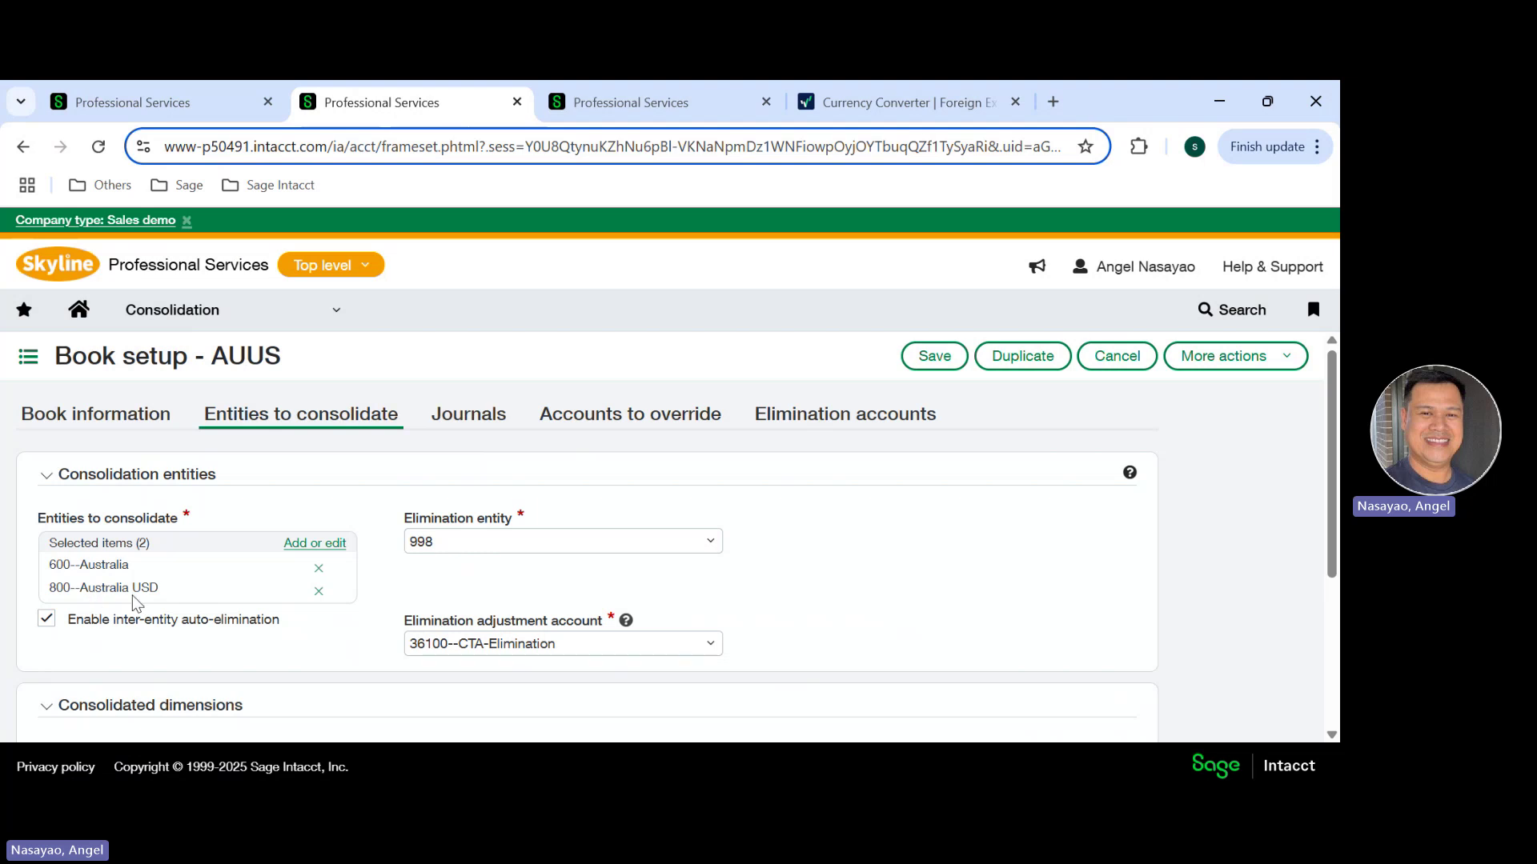
click(583, 422)
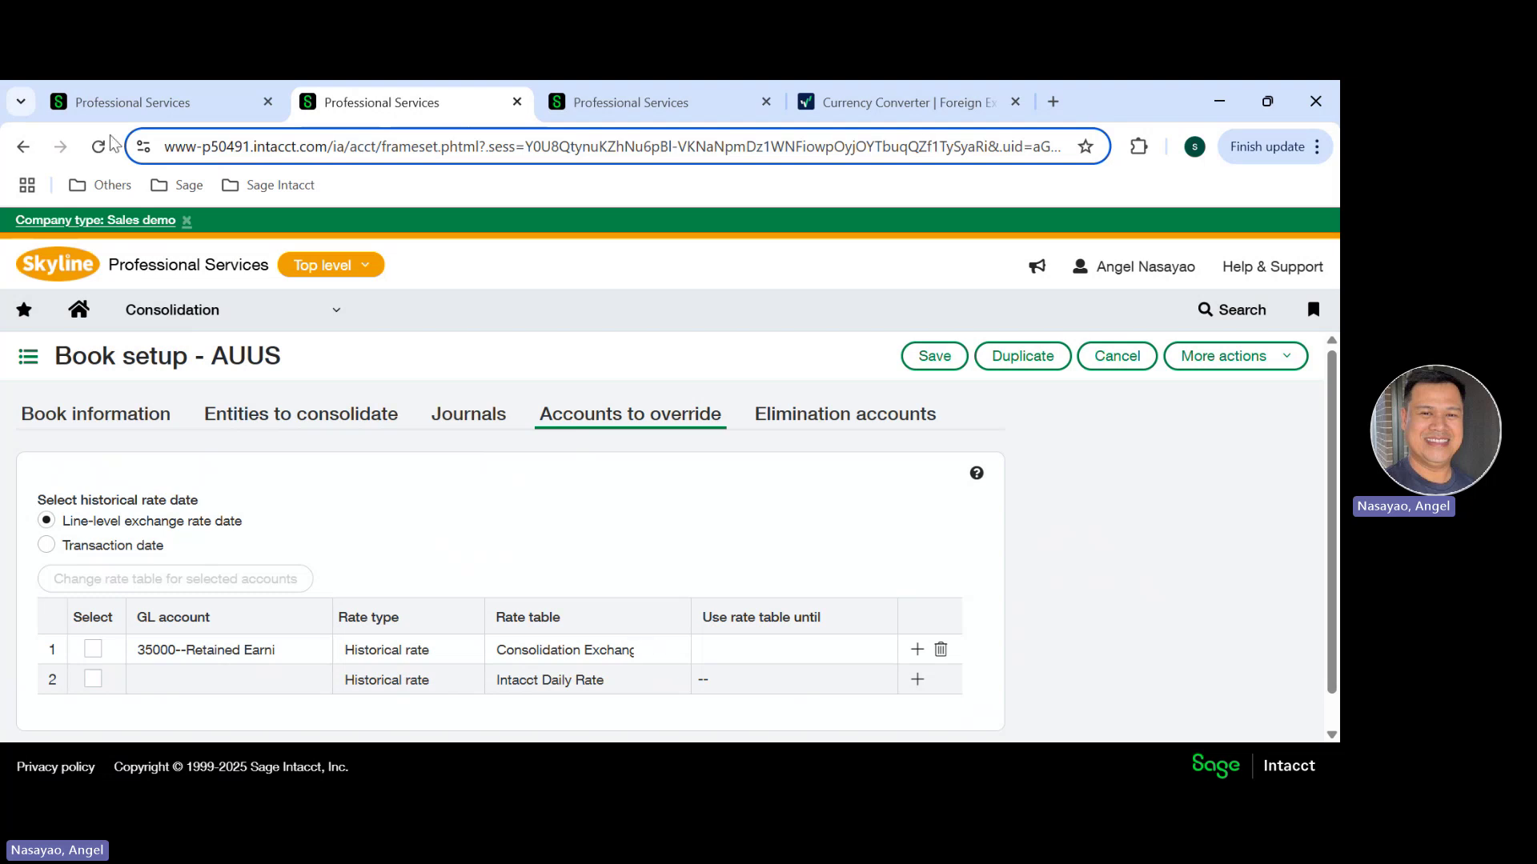
click(146, 98)
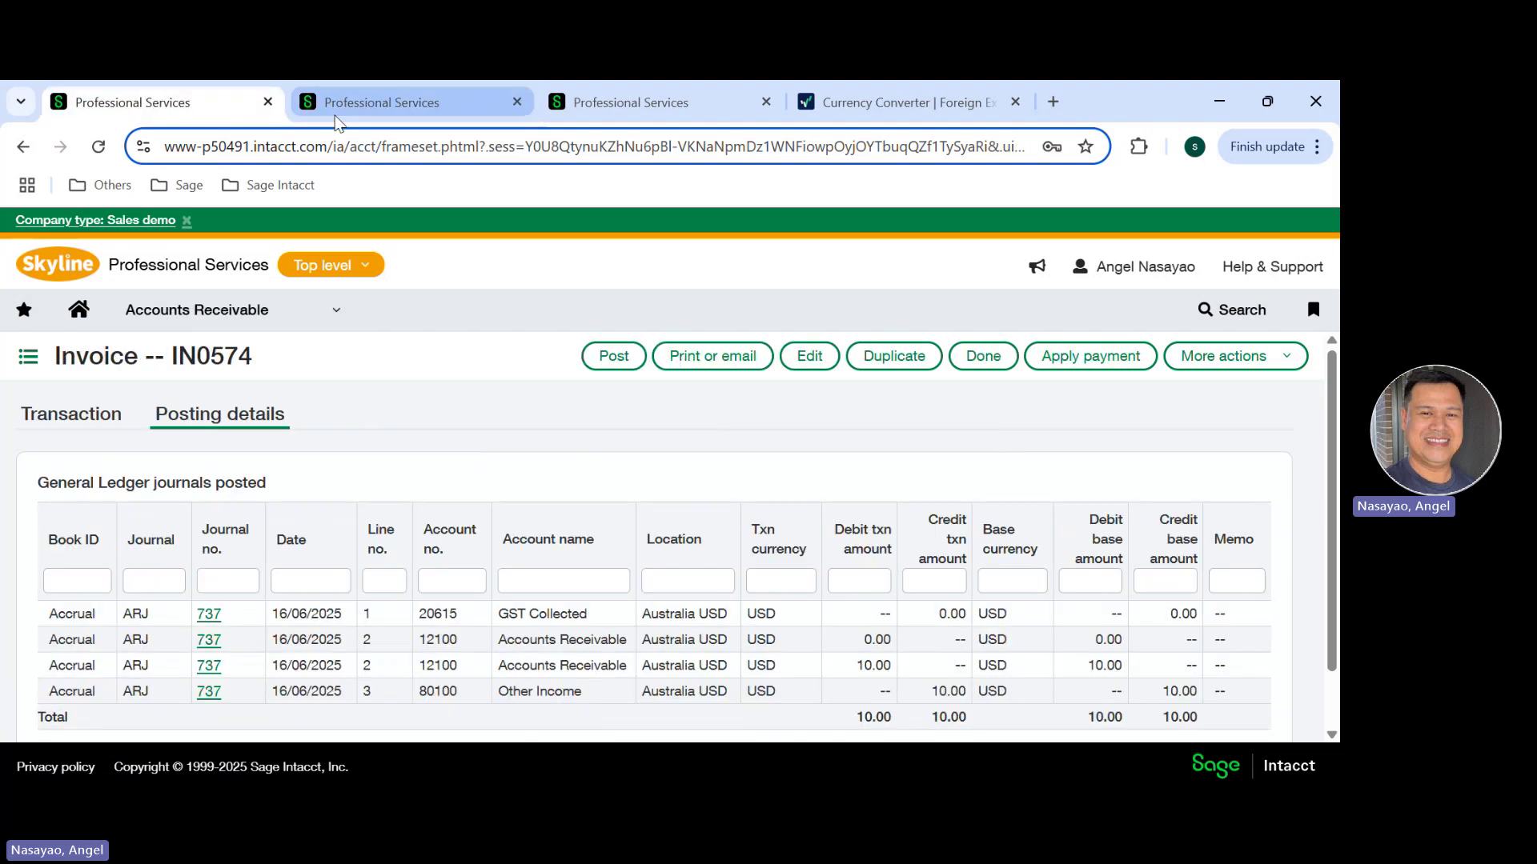
click(382, 102)
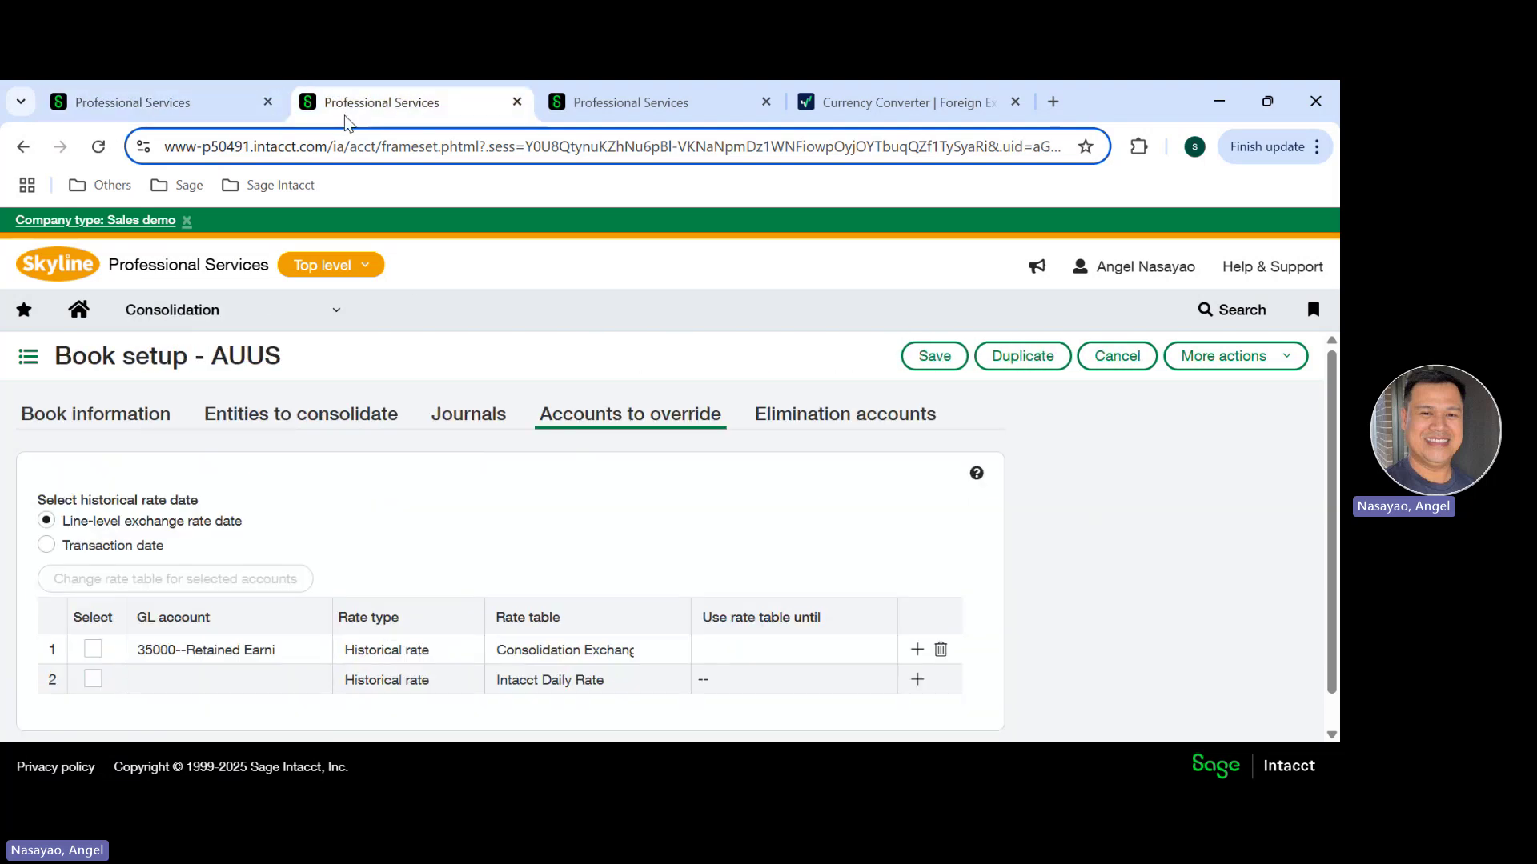
click(538, 653)
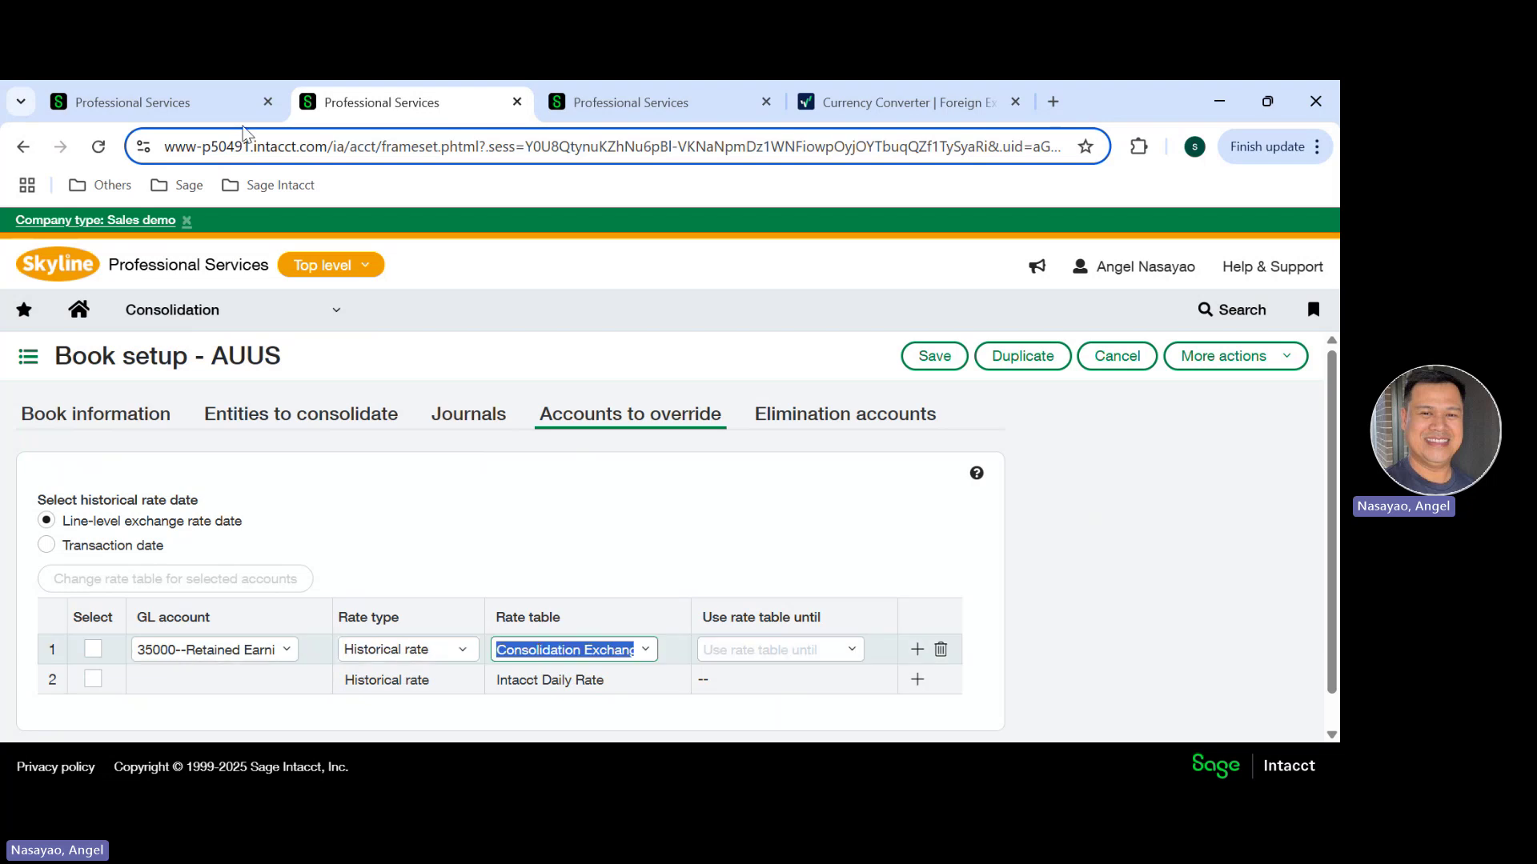
Step: In the invoice's browser tab, open the company exchange rates and view the USD to AUD Consolidation Exchange Rate entries by effective start date
click(190, 103)
click(282, 314)
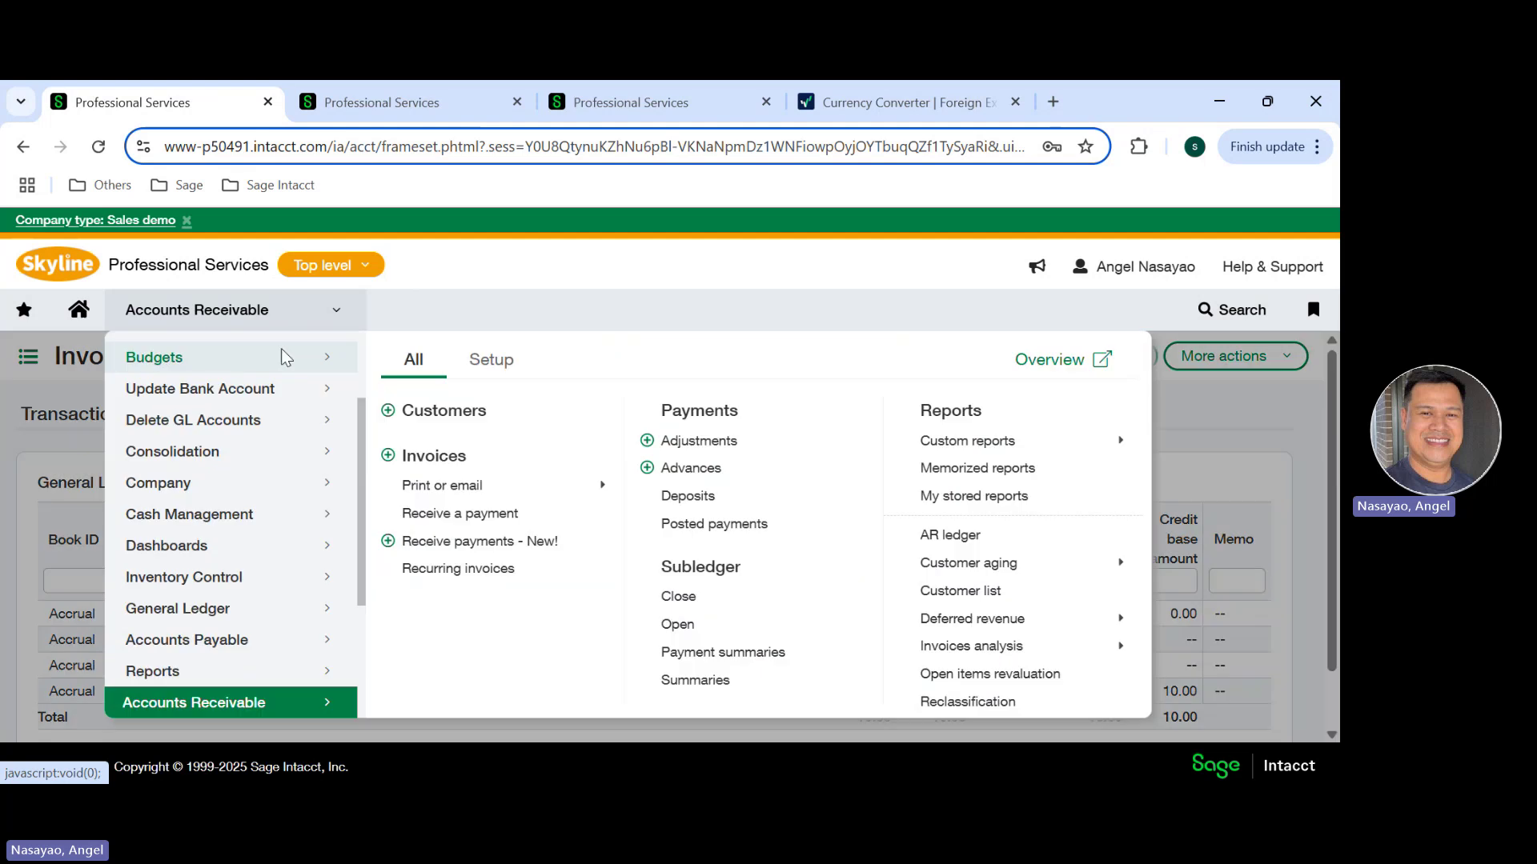
click(232, 483)
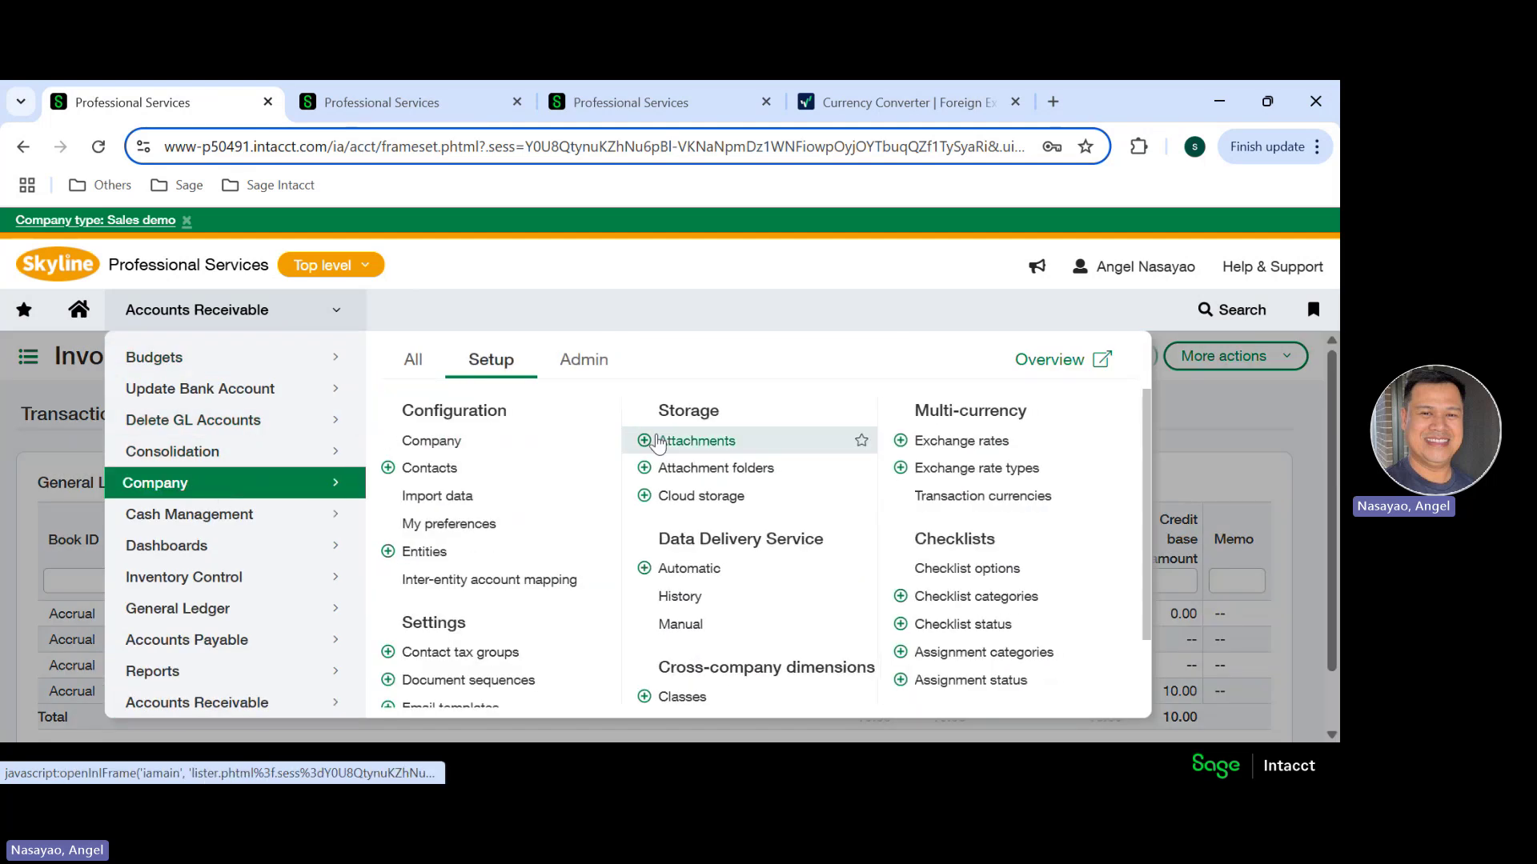
click(963, 445)
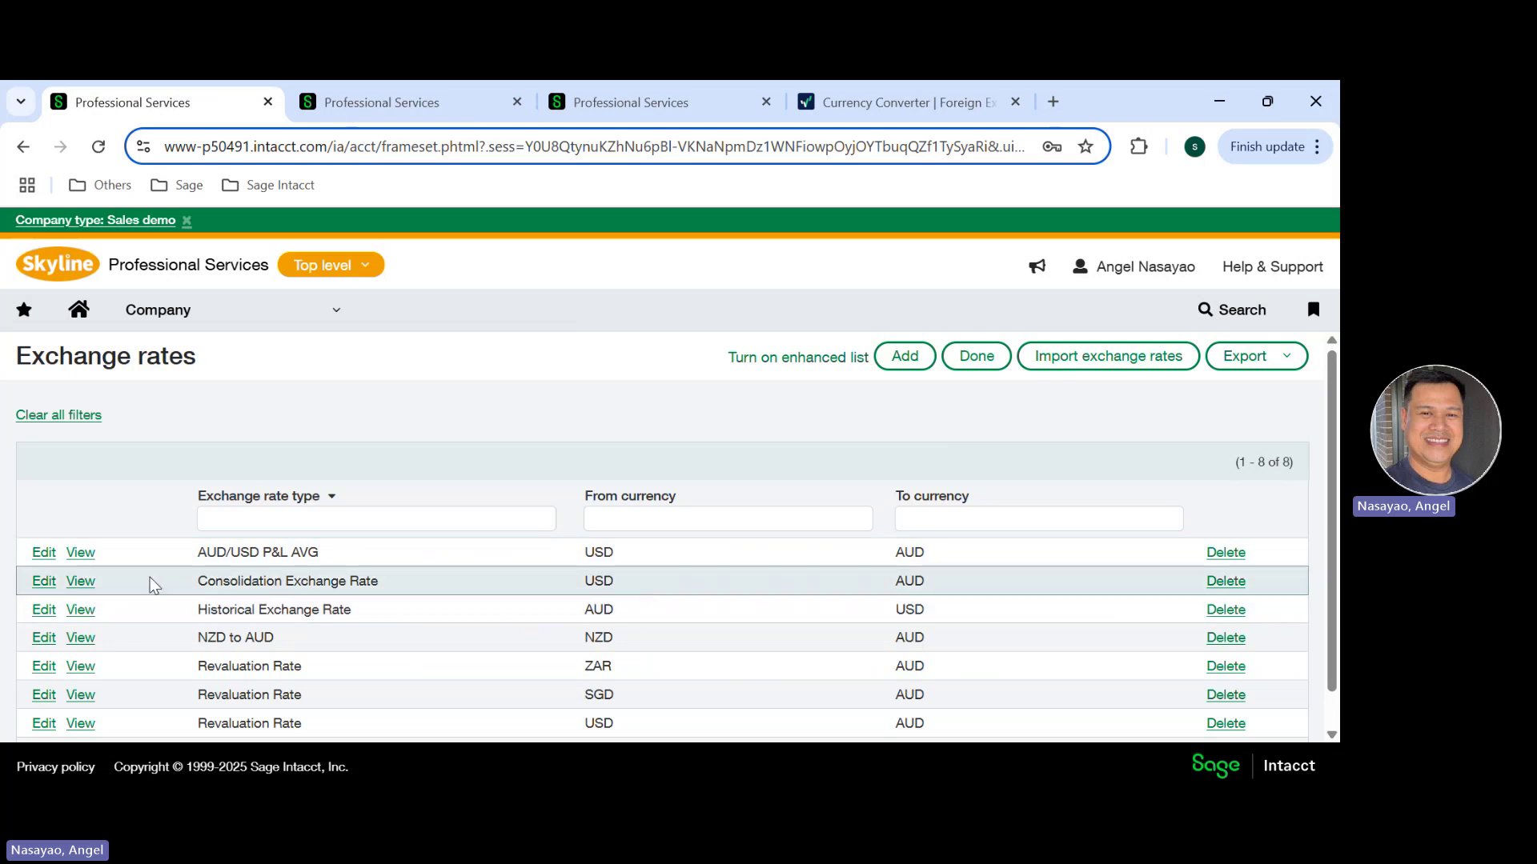
click(76, 583)
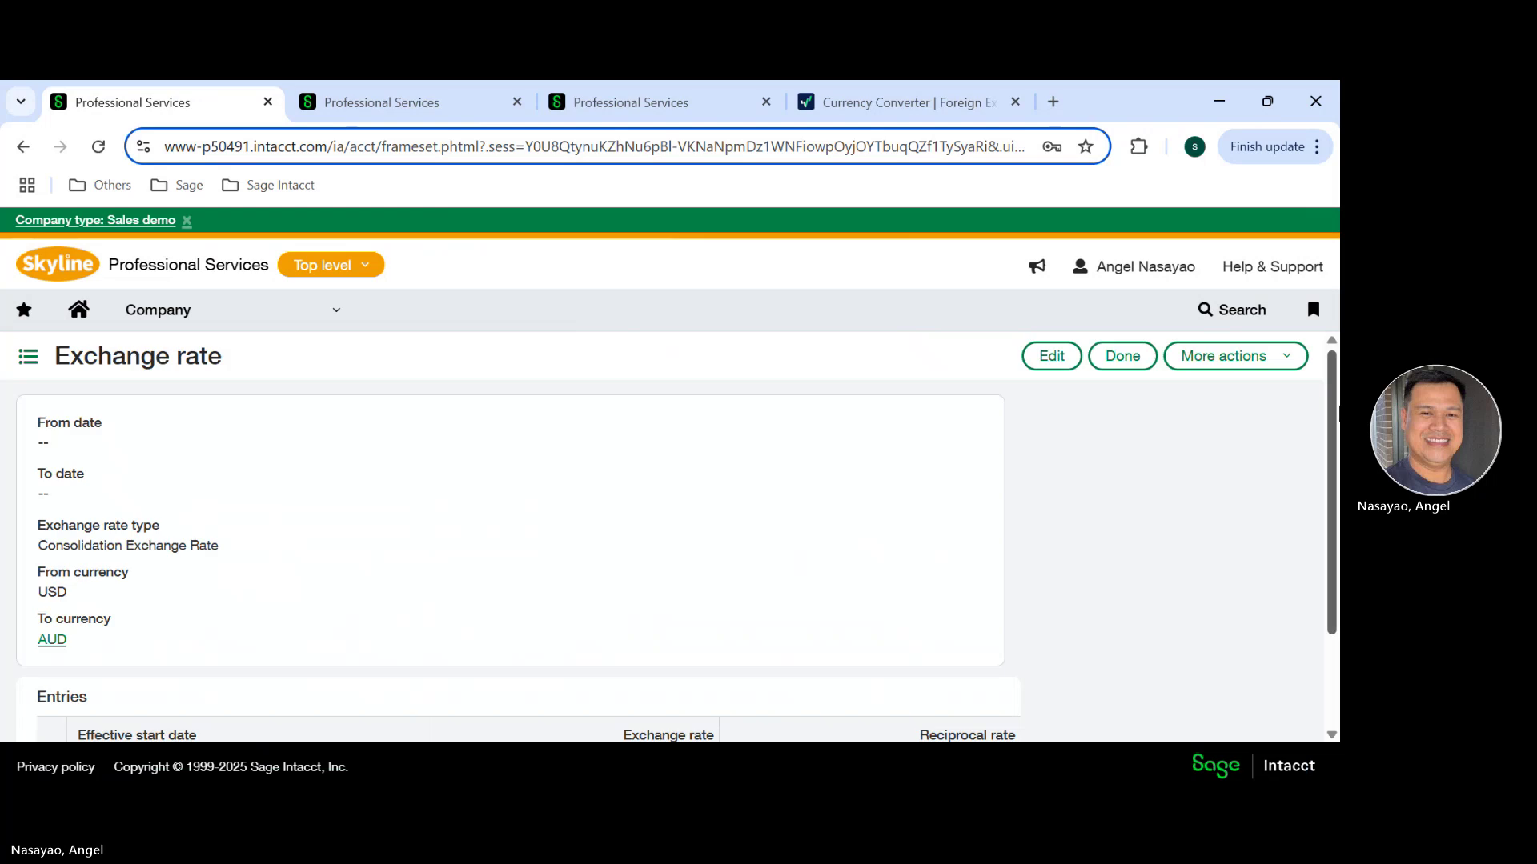
scroll(512, 561, down, 2)
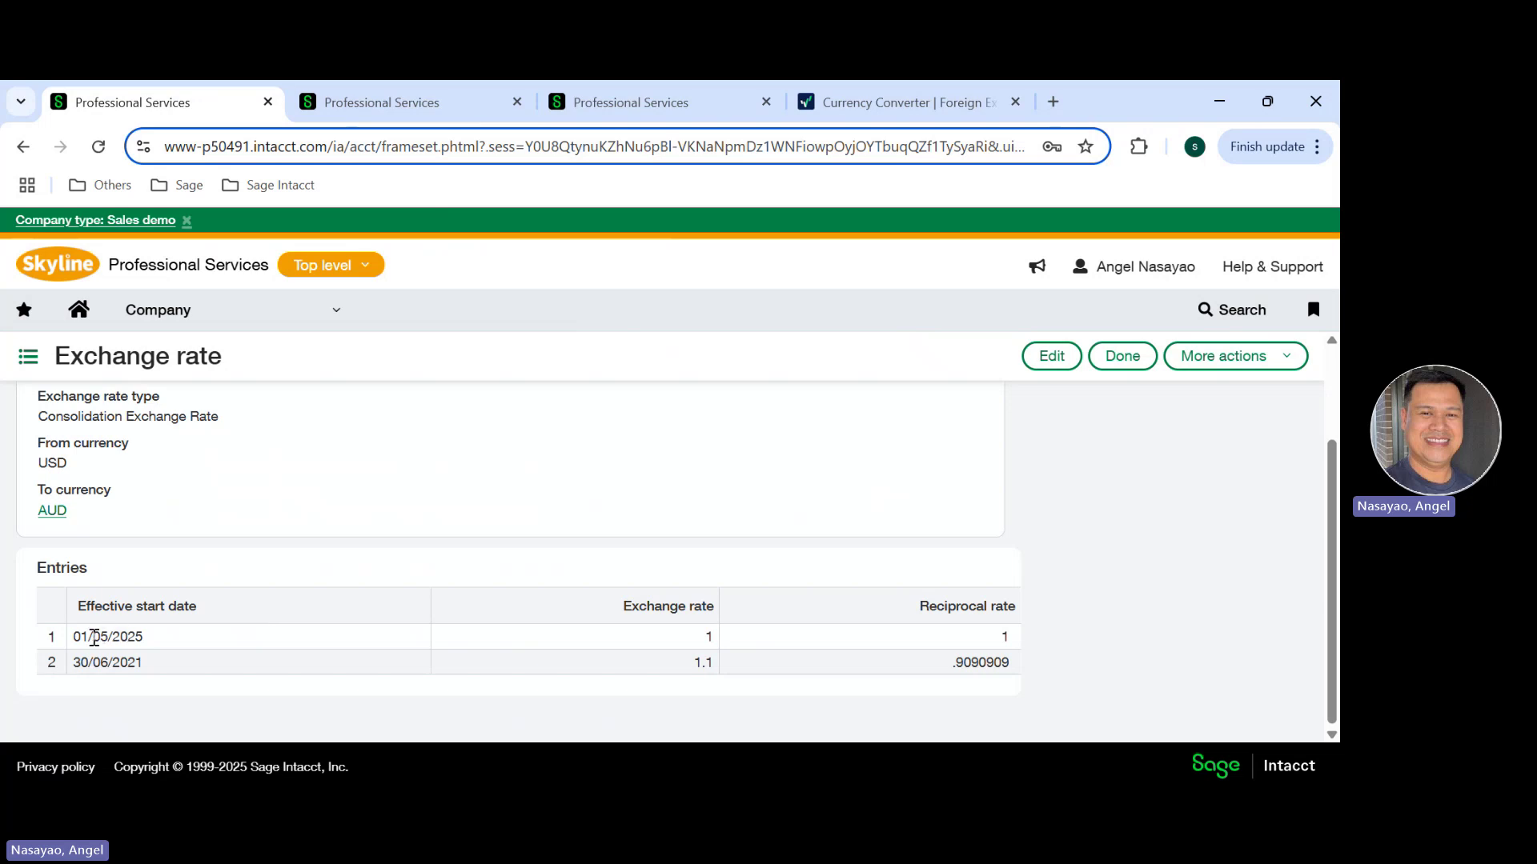
drag(95, 638, 148, 638)
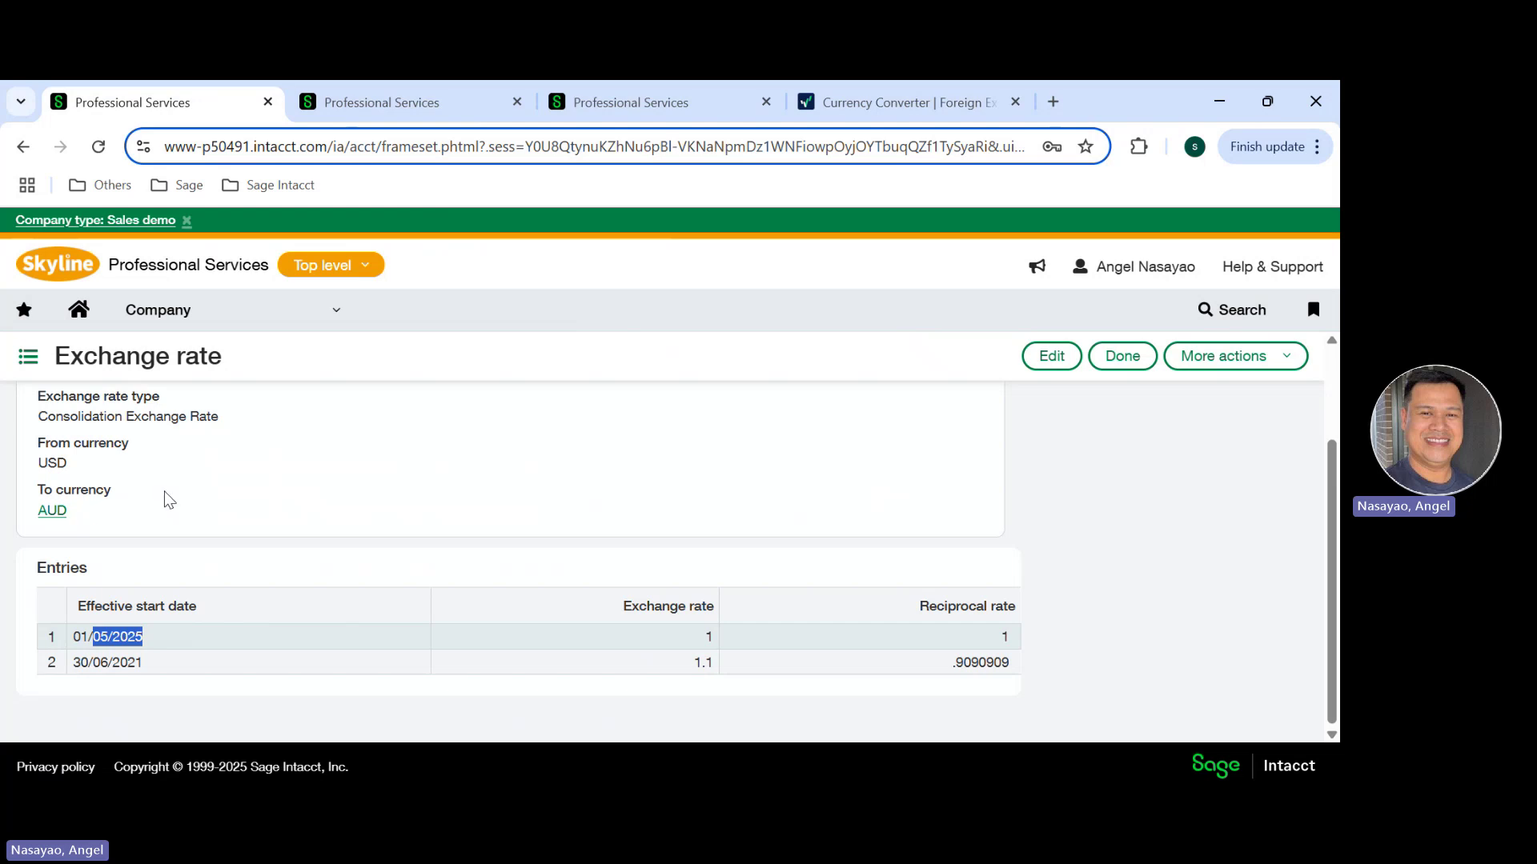
Step: Switch back to the browser tab with the AUUS book setup, leave it without saving and open the Run consolidation page
click(392, 102)
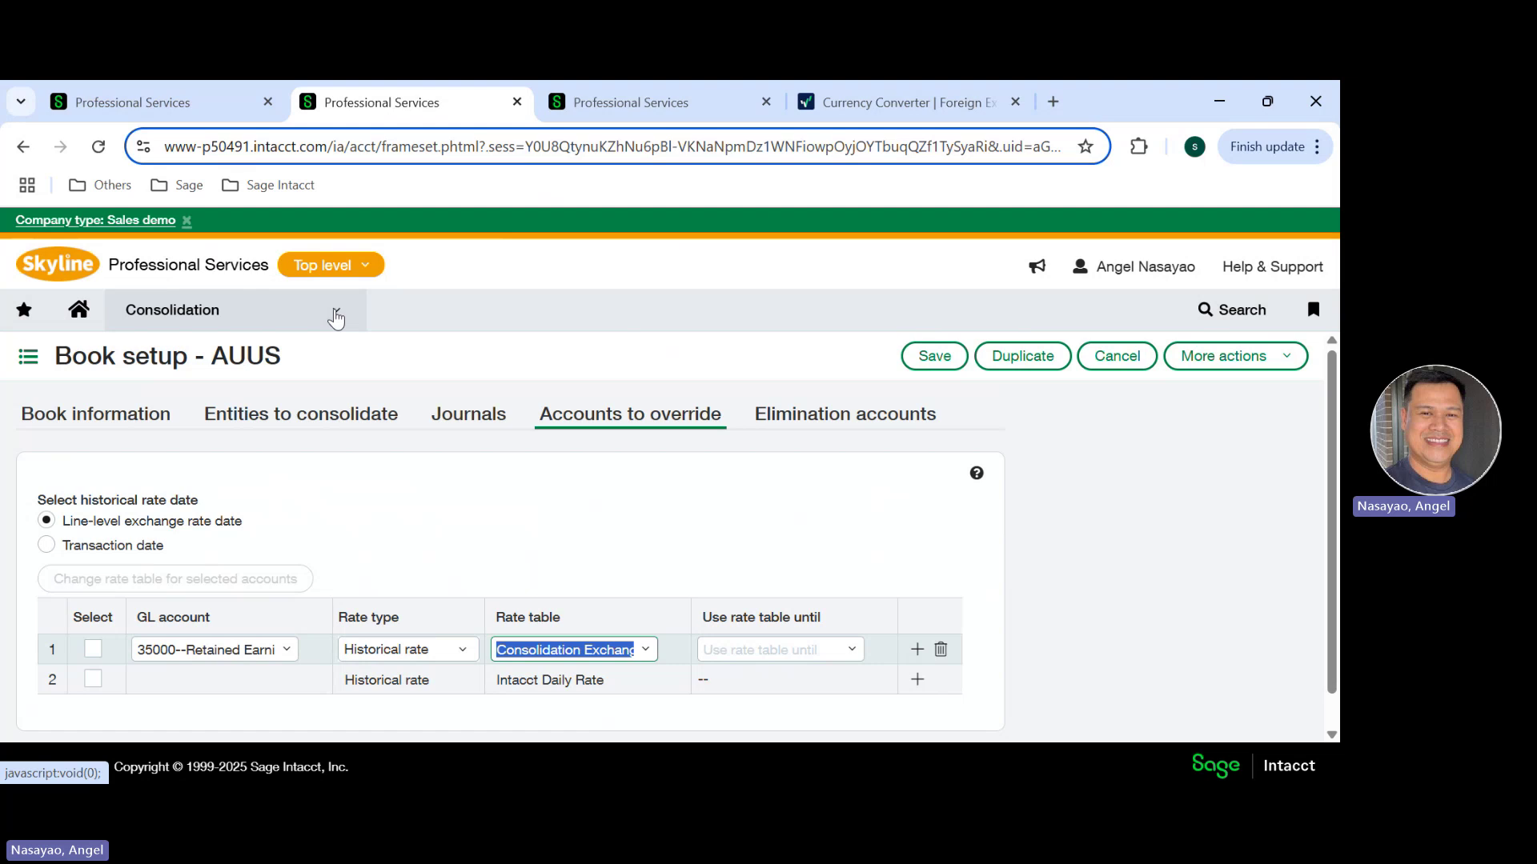
click(336, 318)
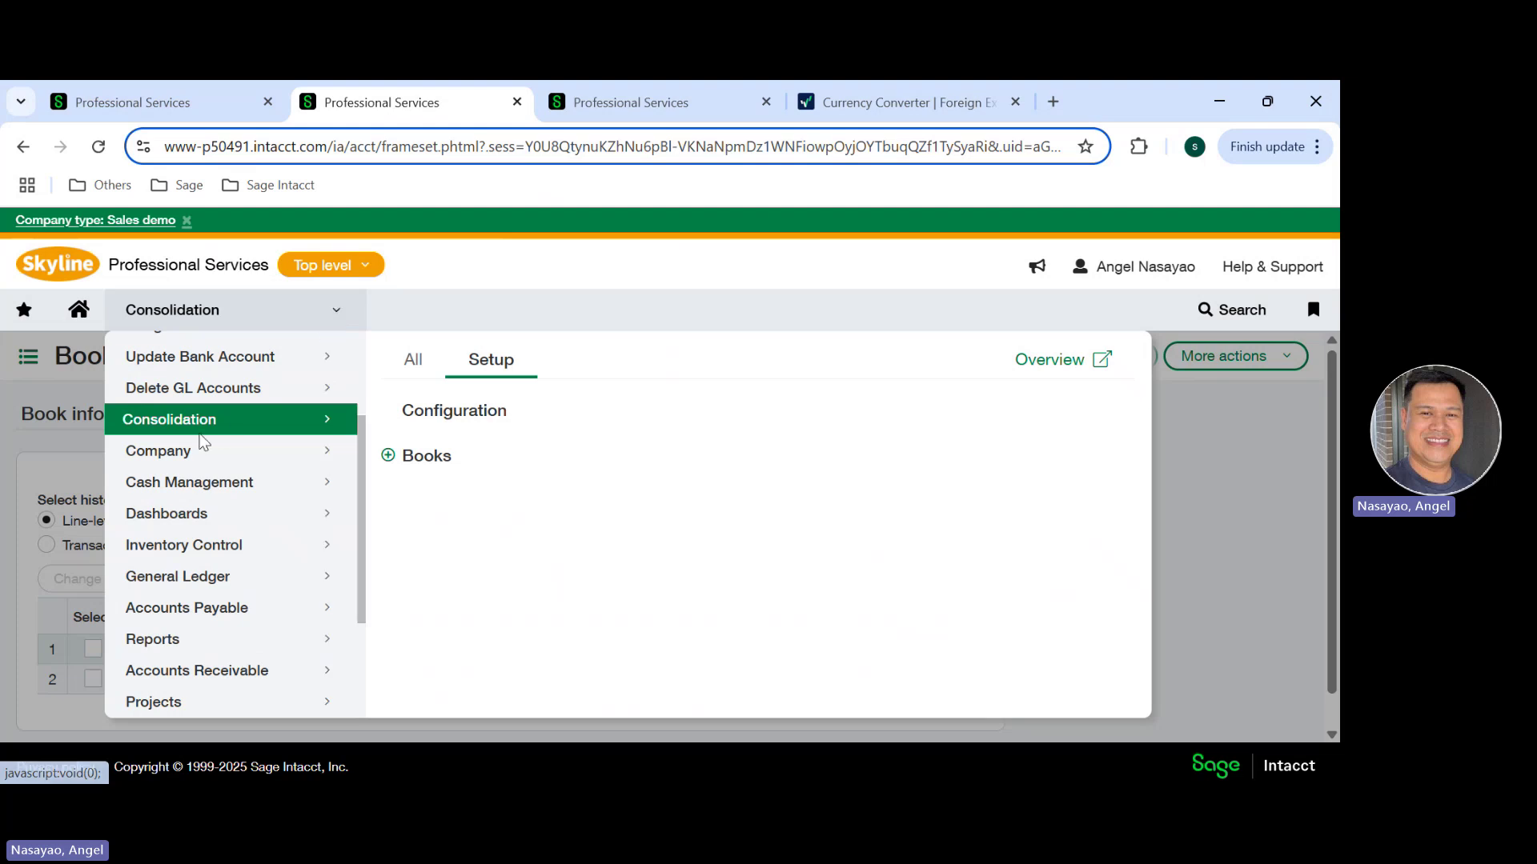
click(436, 416)
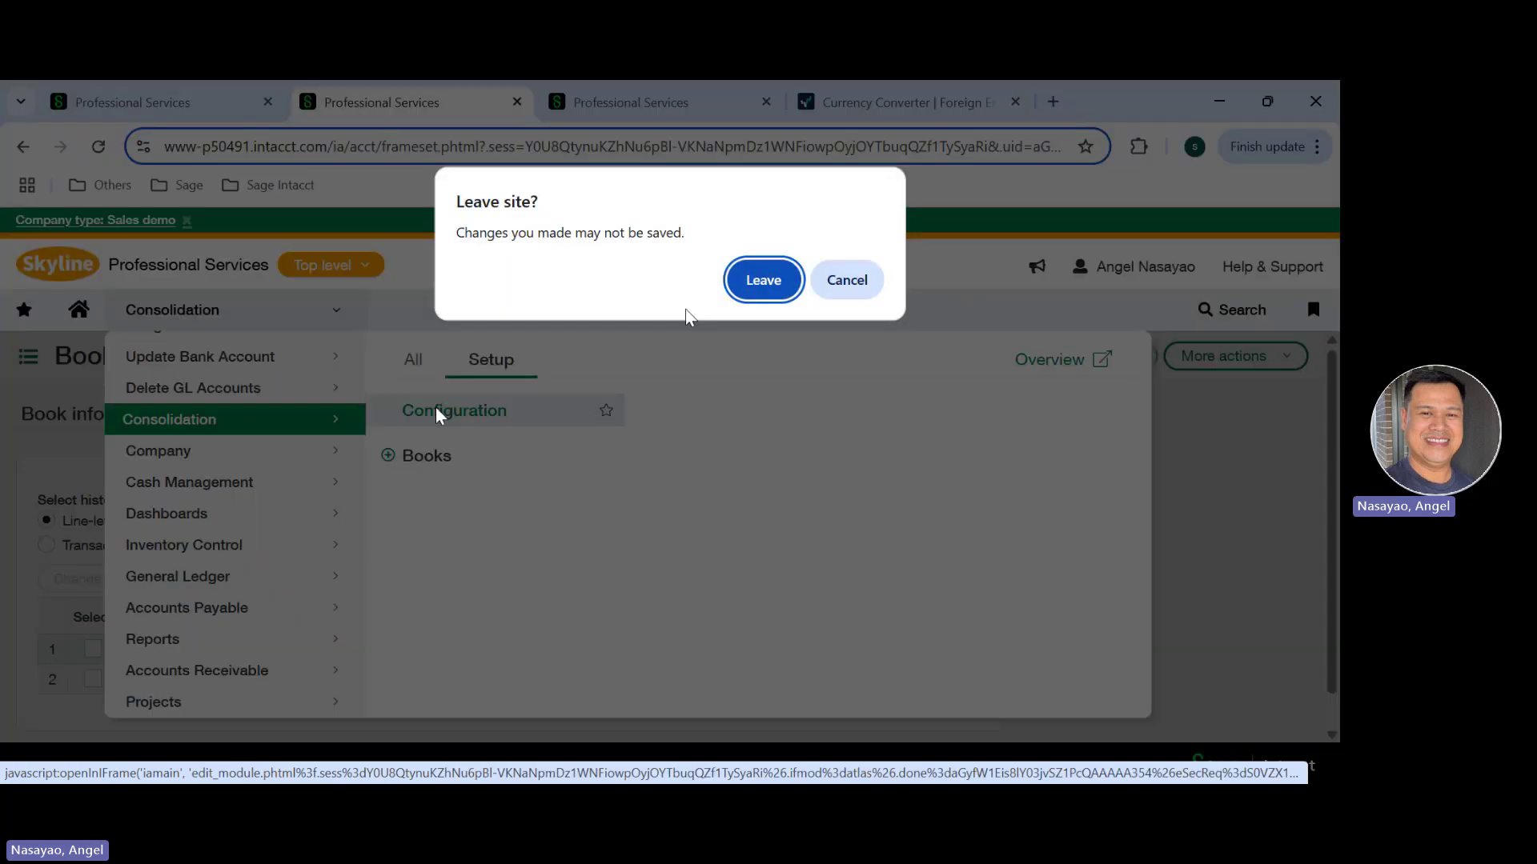
click(758, 279)
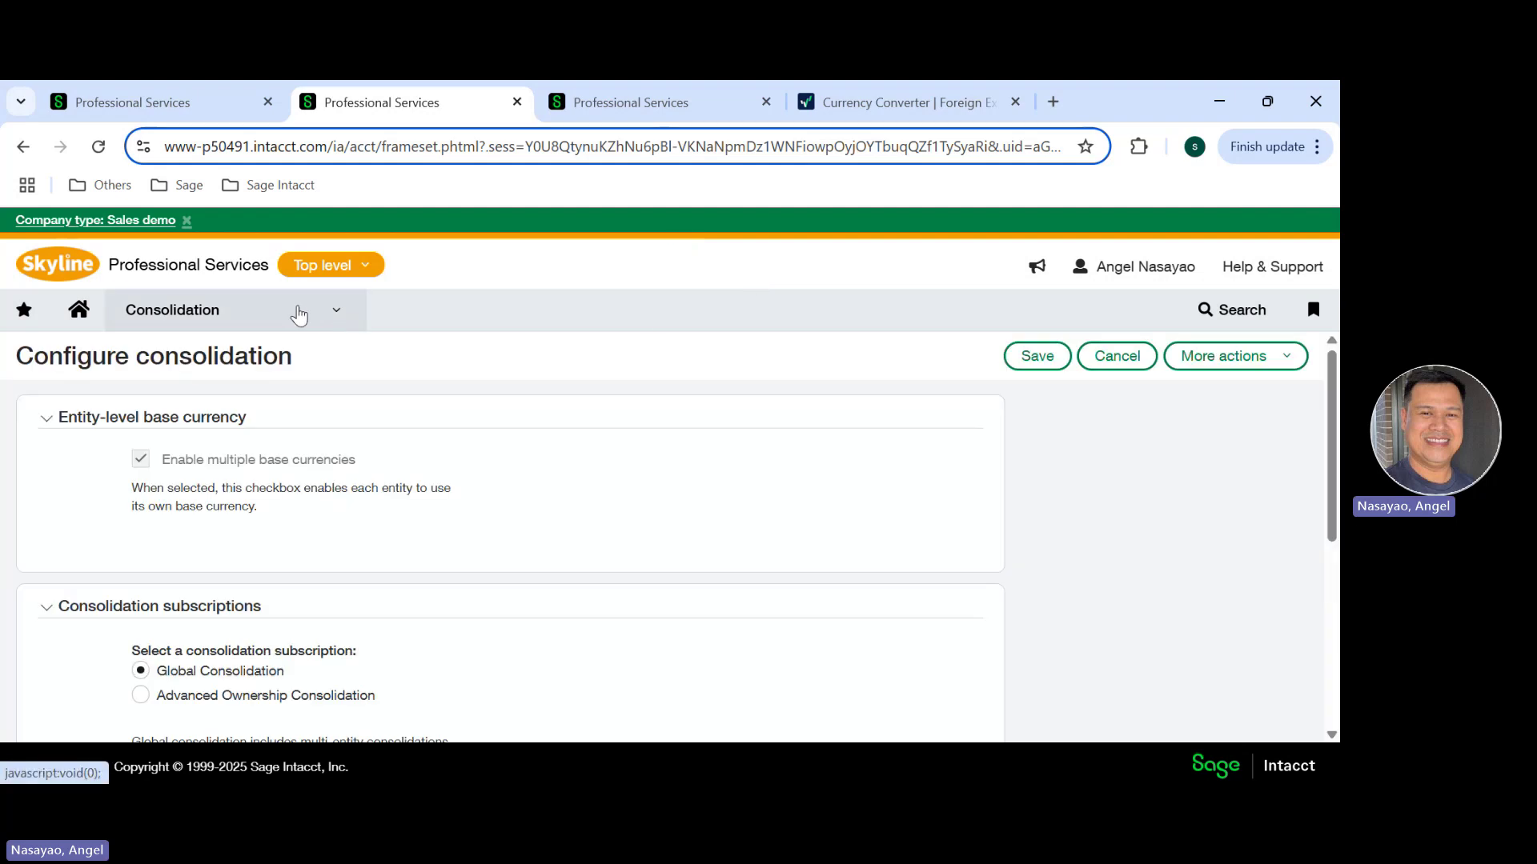
click(294, 318)
click(412, 362)
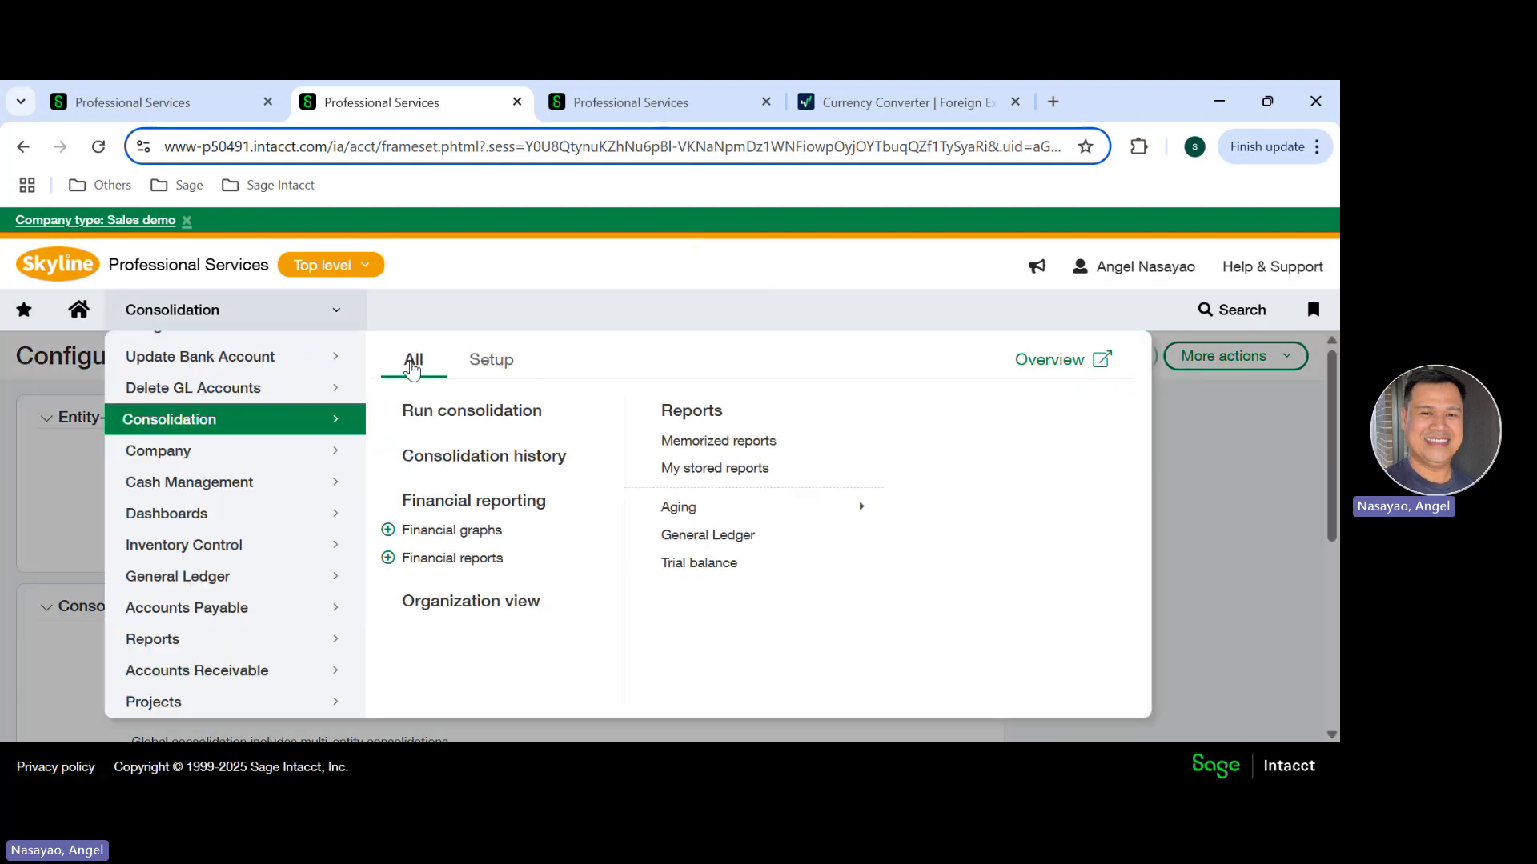
click(421, 408)
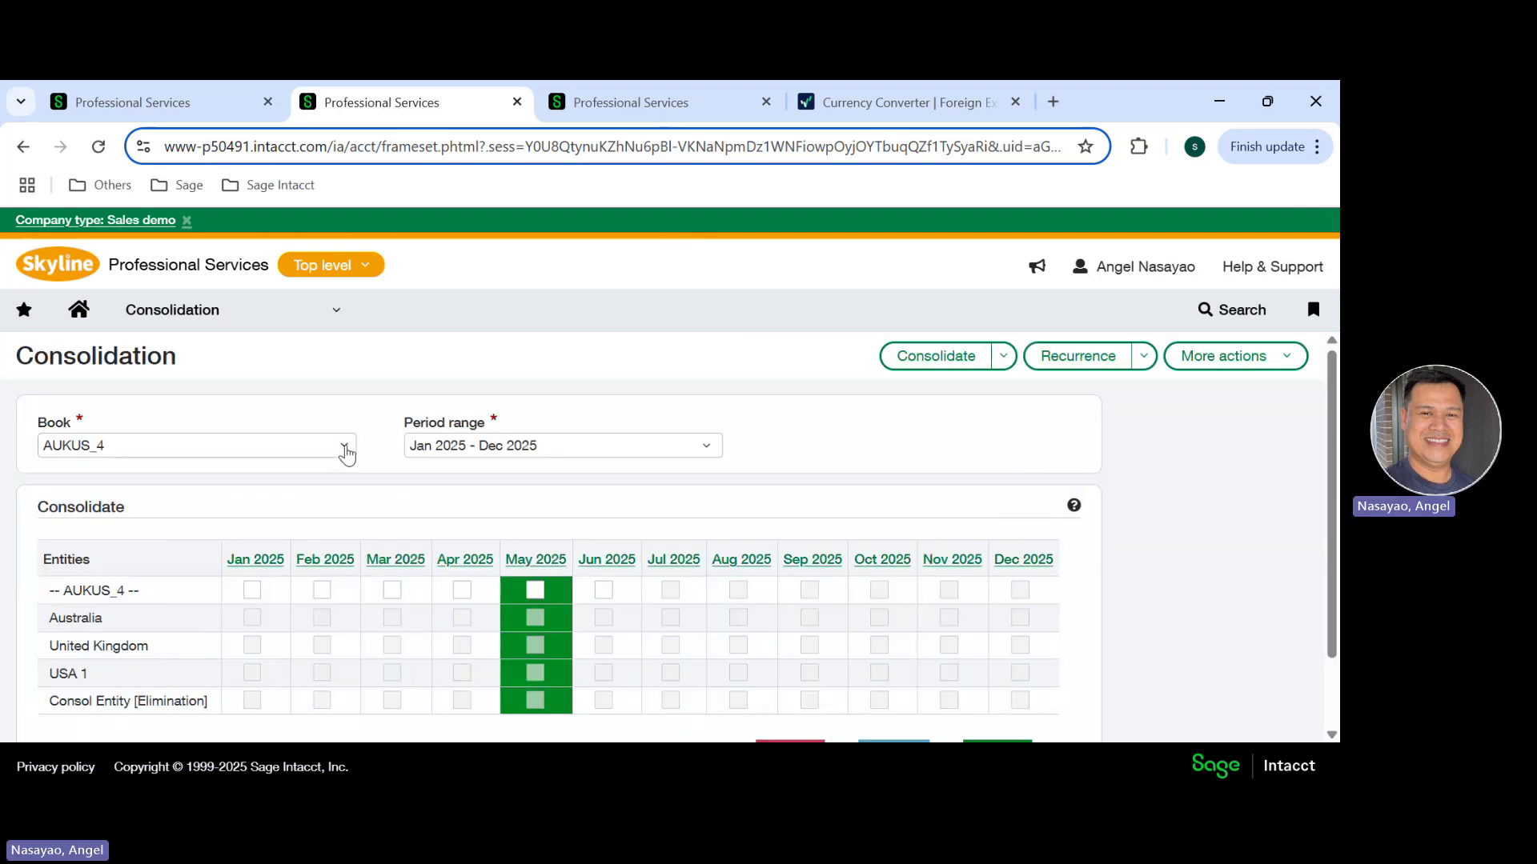
Step: Choose book AUUS and the period range Jan 2025 - Dec 2025 for the consolidation
click(346, 449)
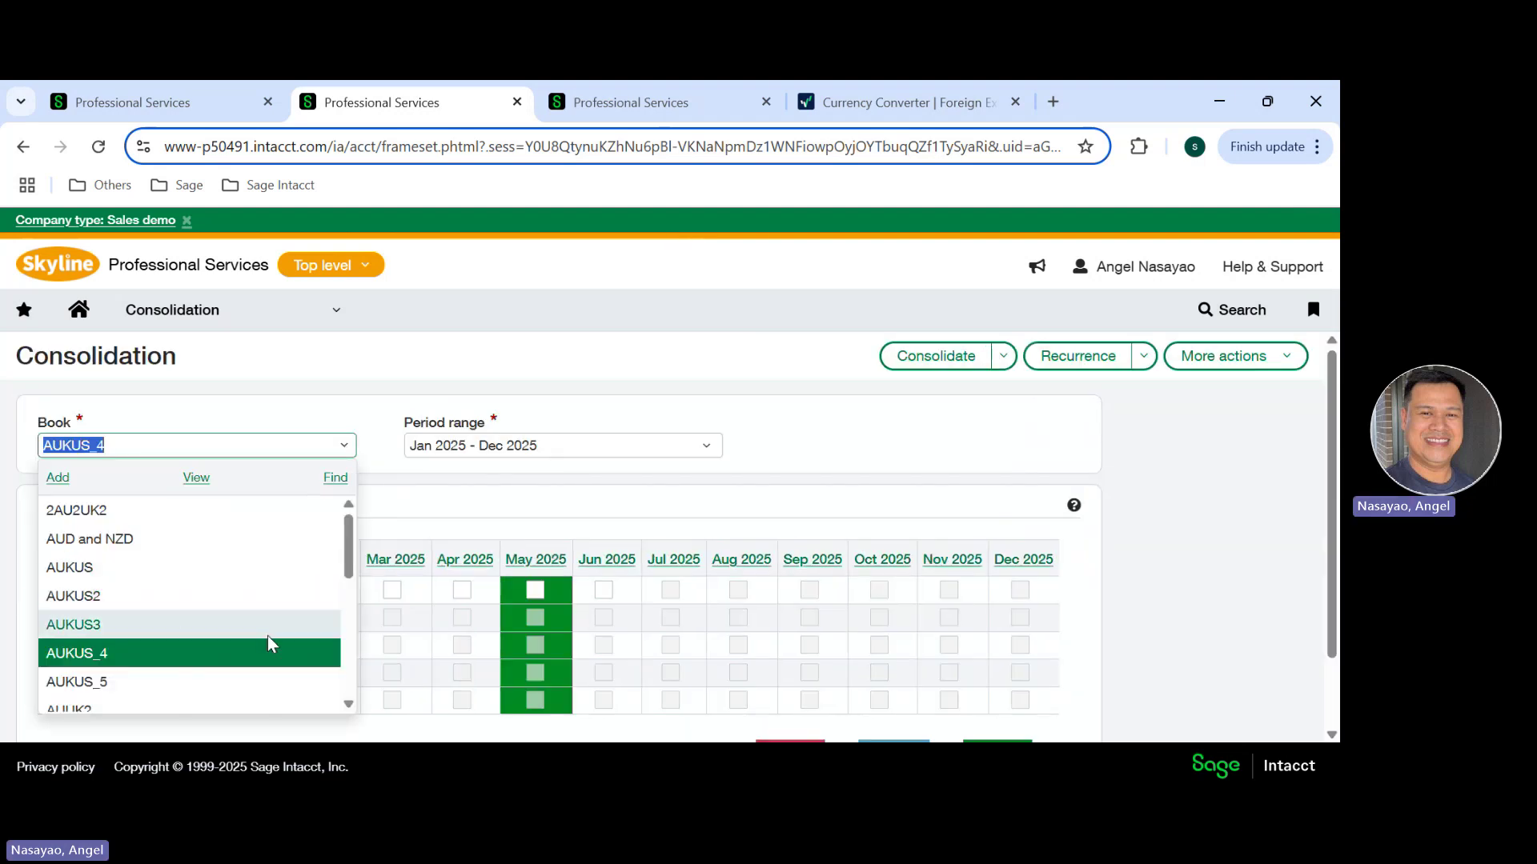
scroll(338, 699, down, 2)
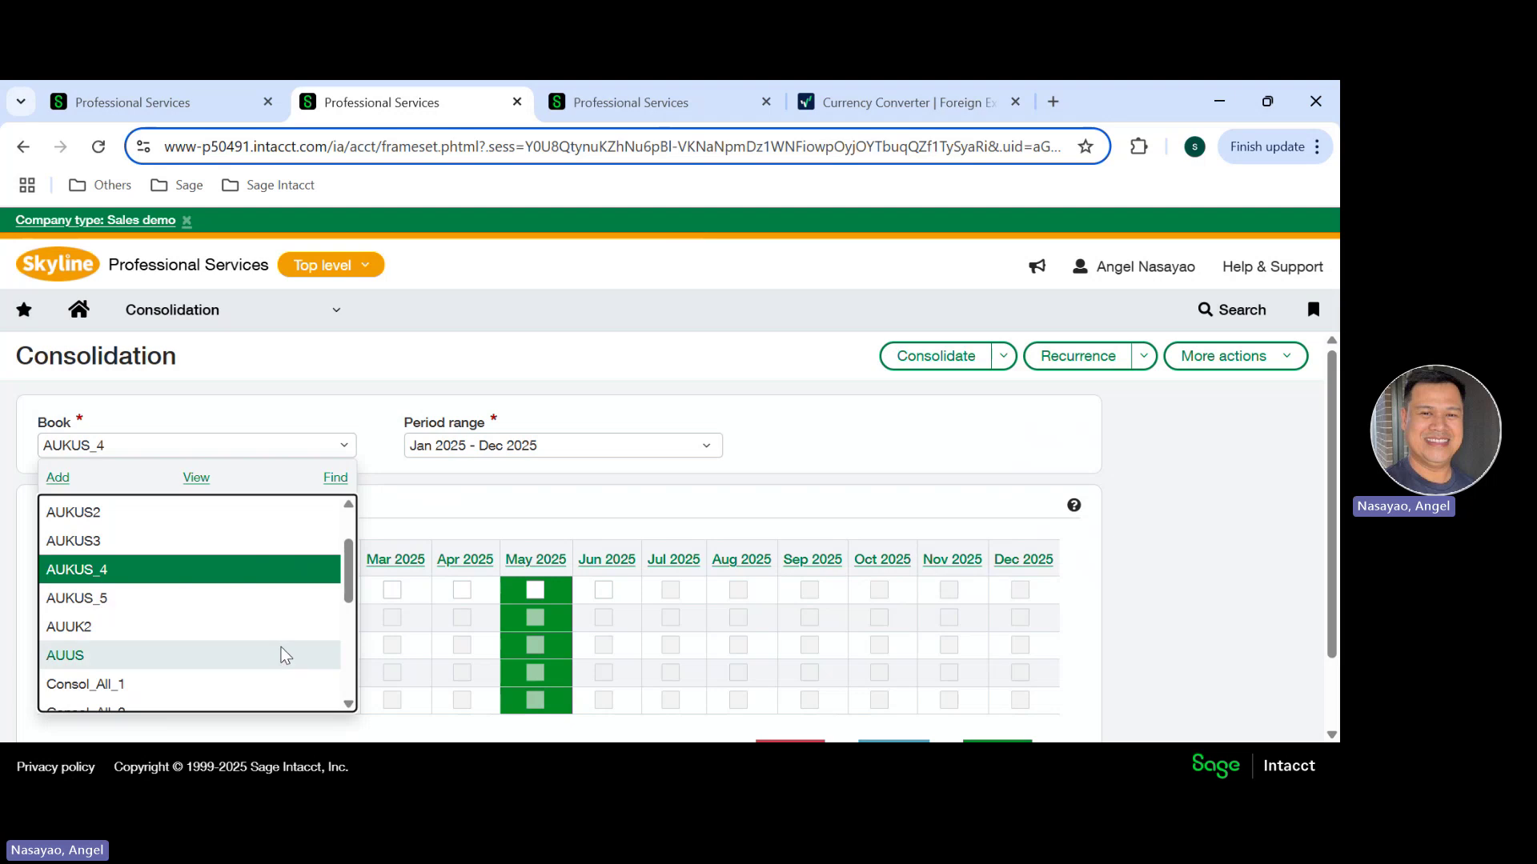
click(281, 650)
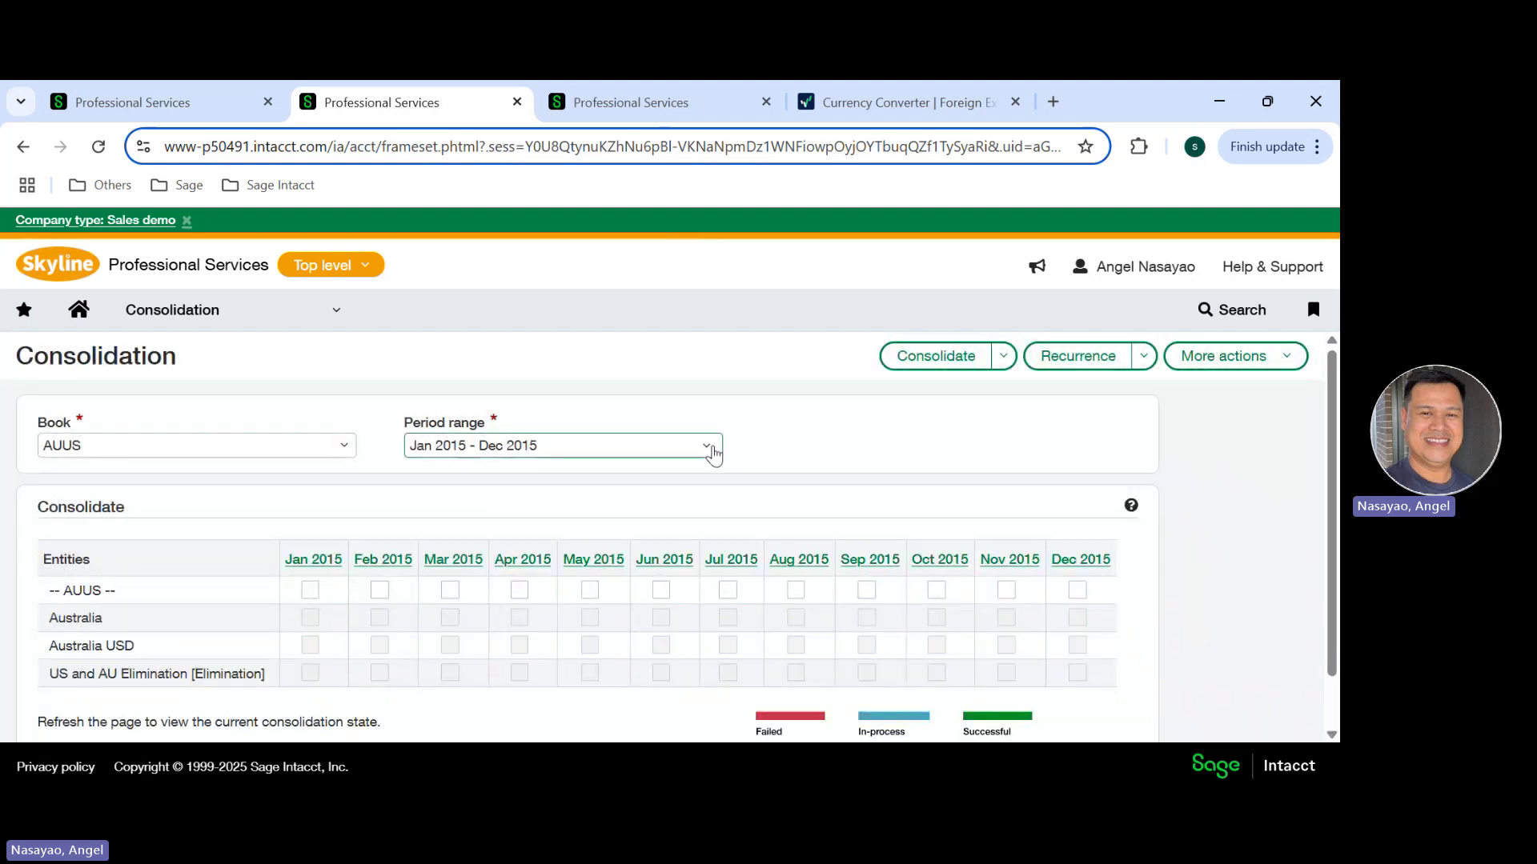
click(712, 446)
drag(695, 545, 705, 616)
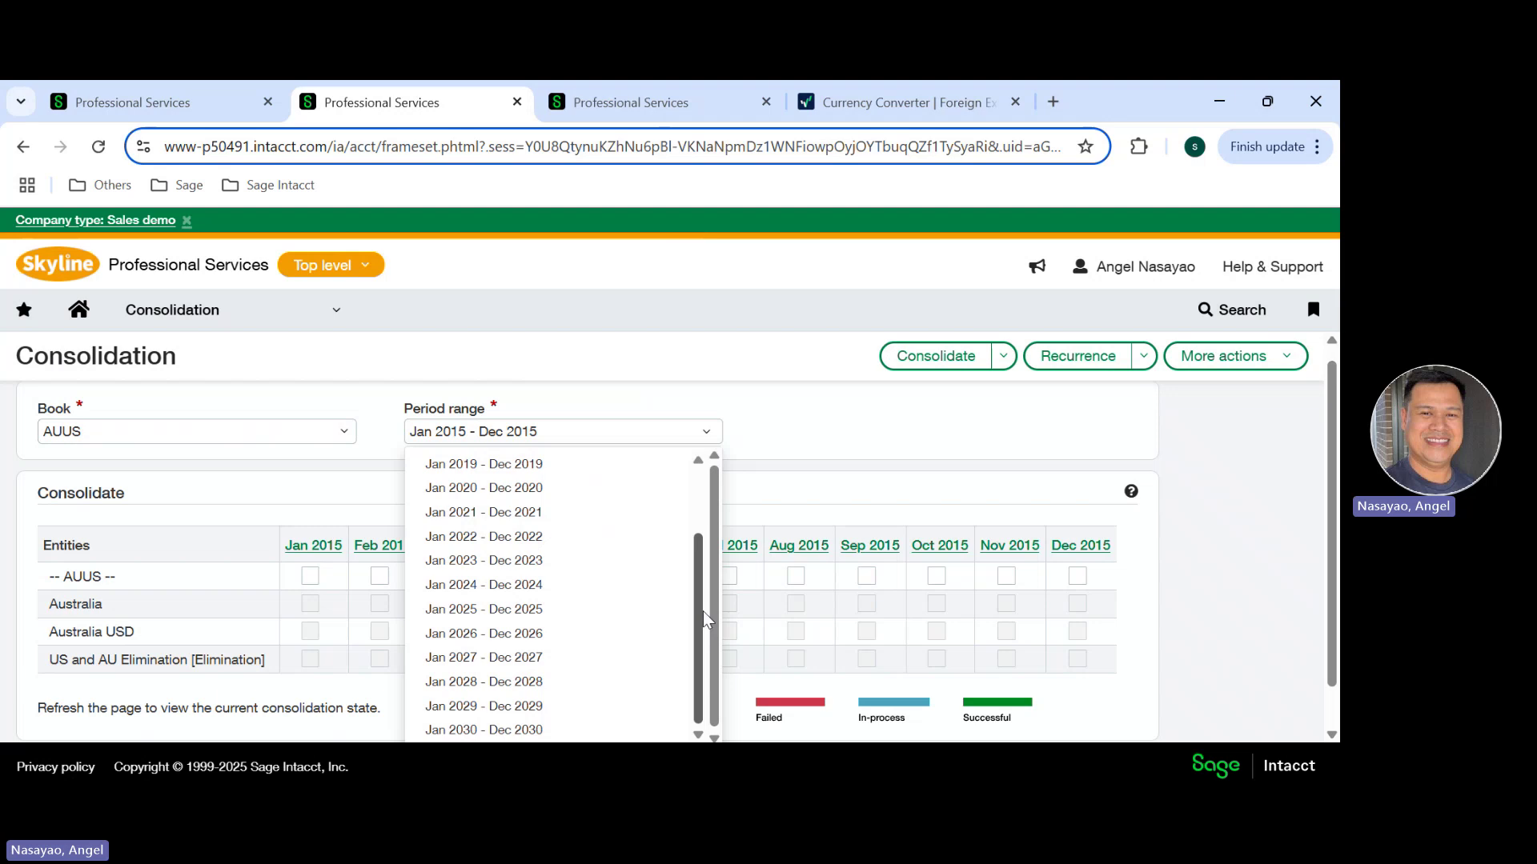
click(525, 609)
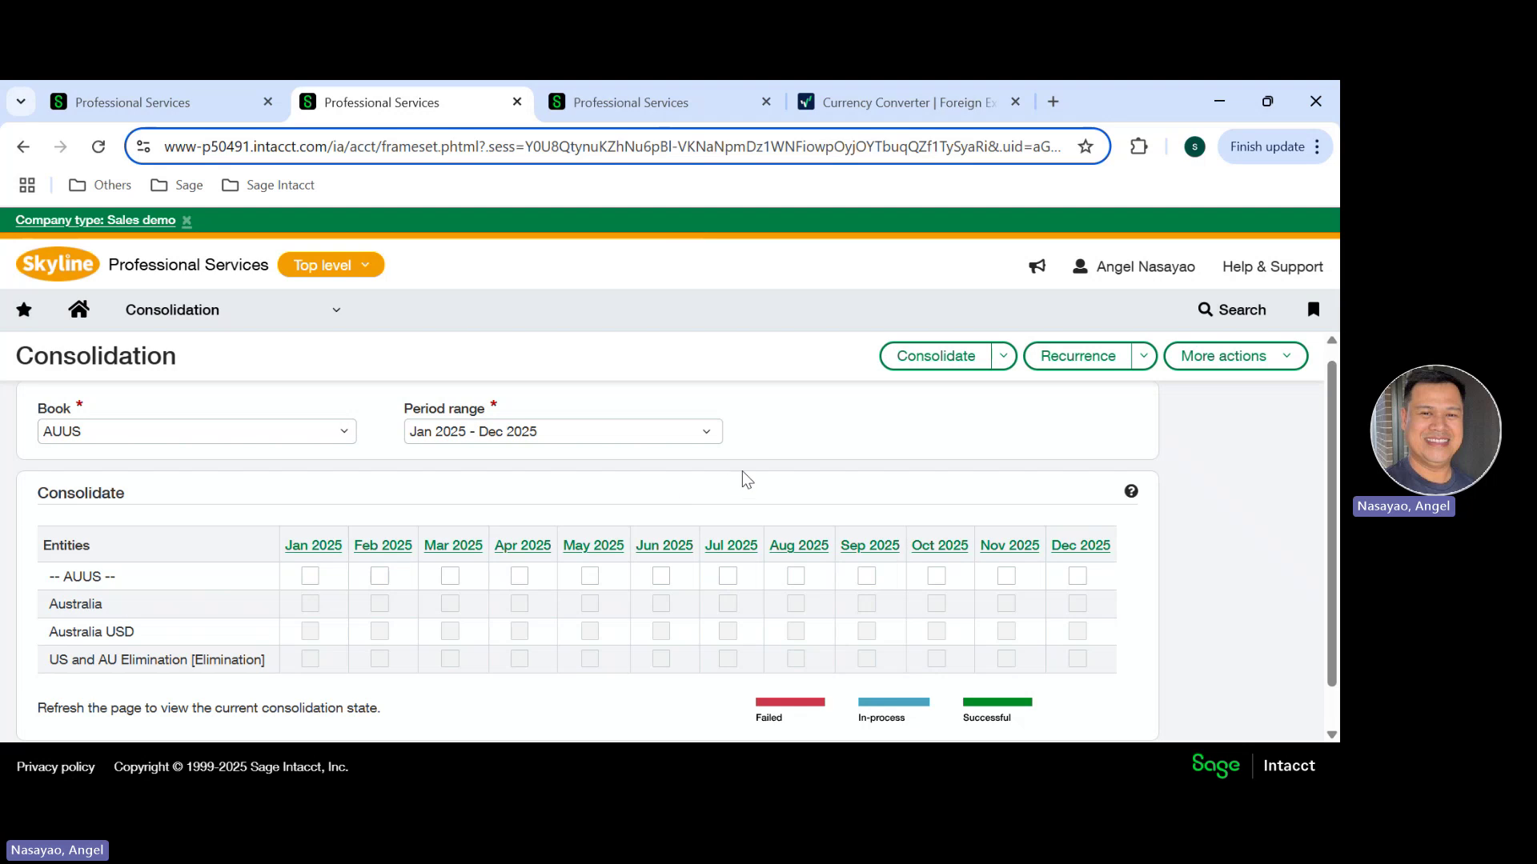
Step: Consolidate the AUUS book for Apr 2025 with the default notification e-mail, and reload the page to refresh the consolidation state
click(520, 577)
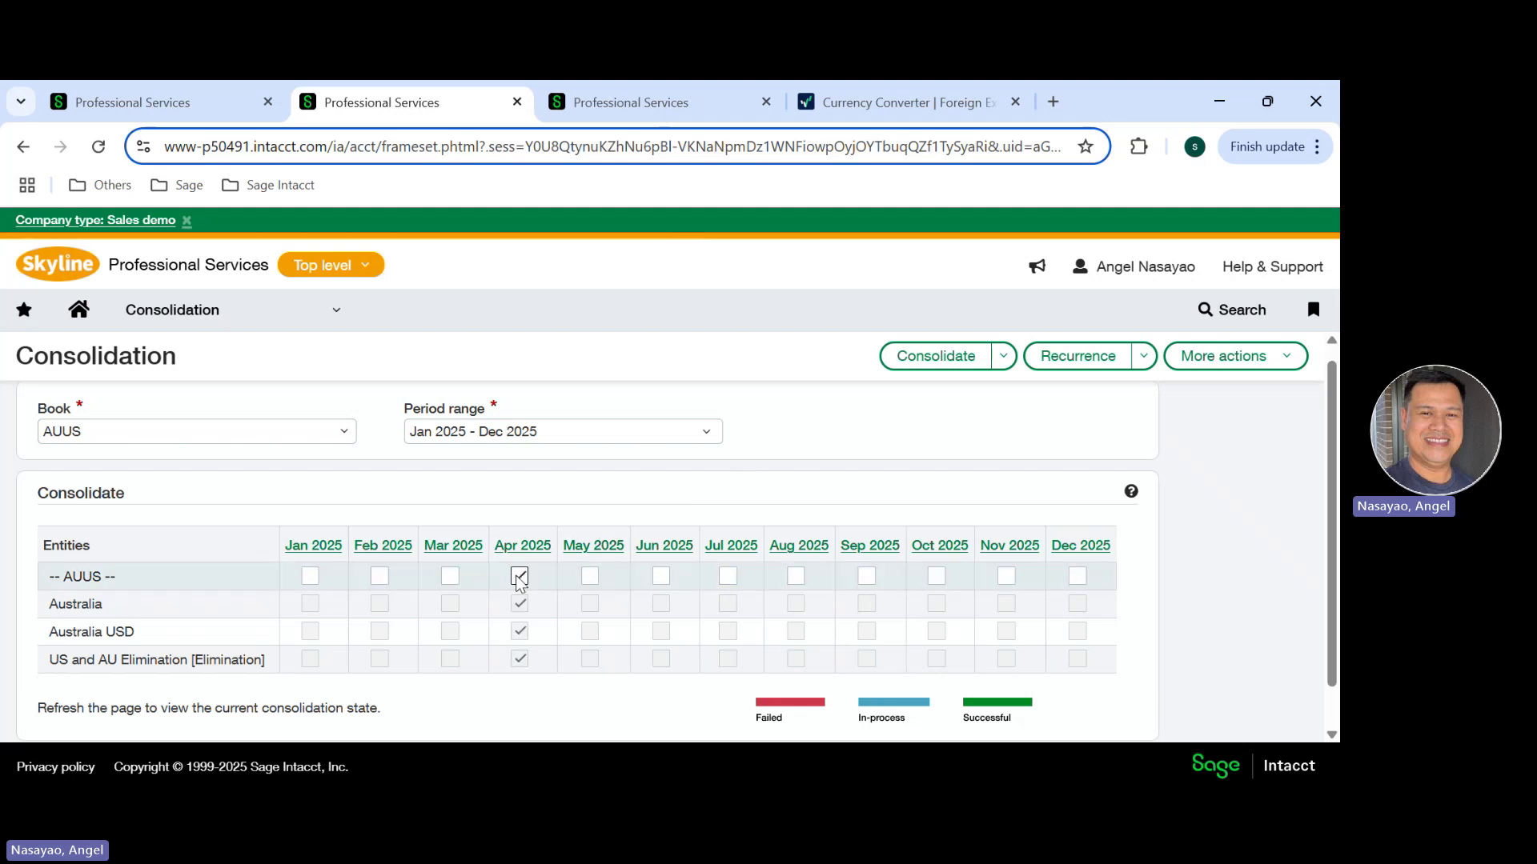
click(1003, 358)
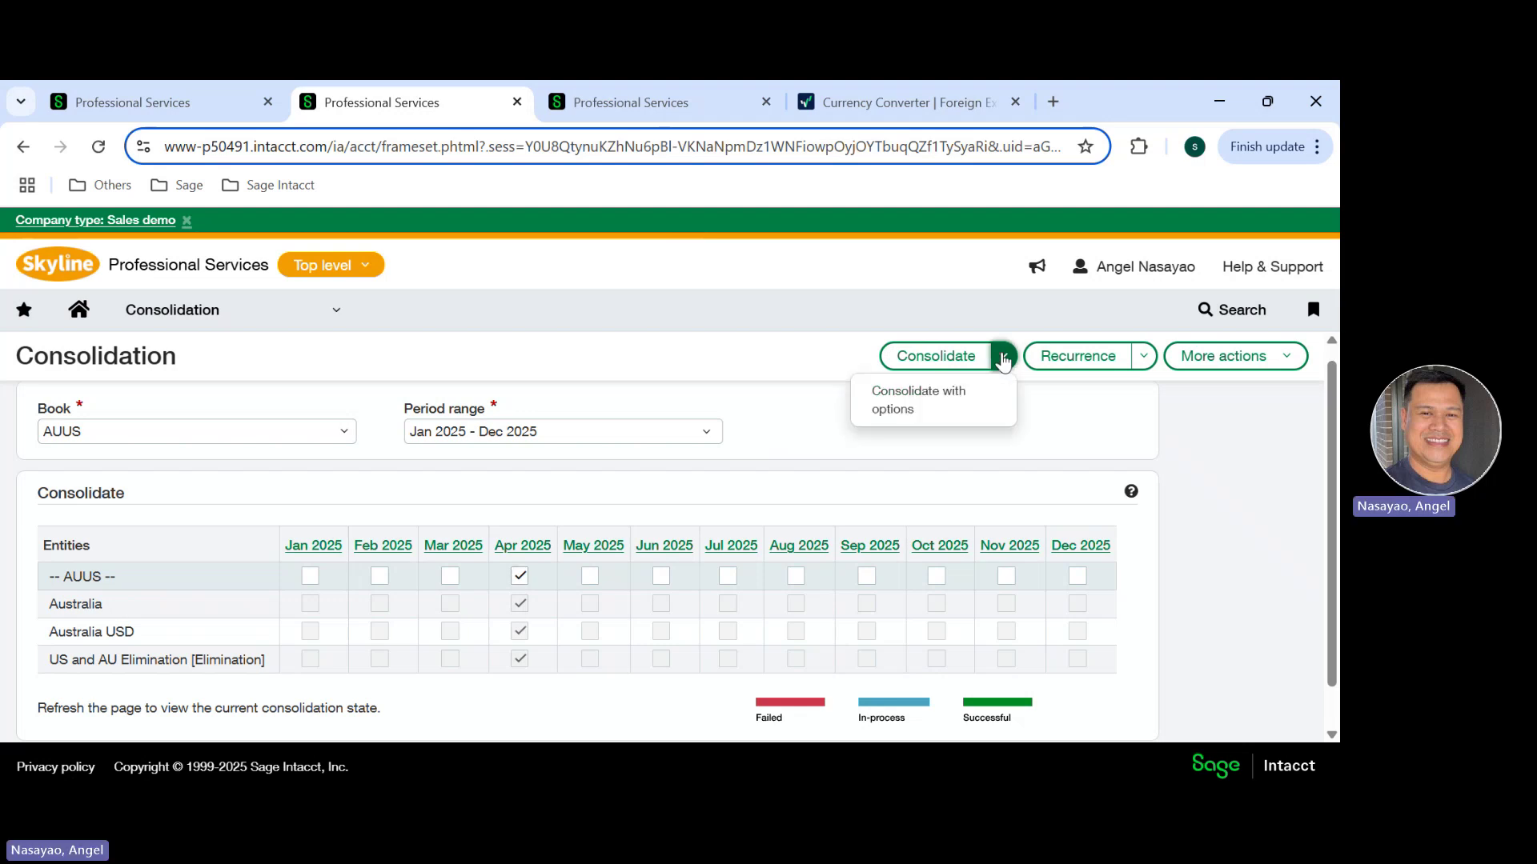
click(924, 356)
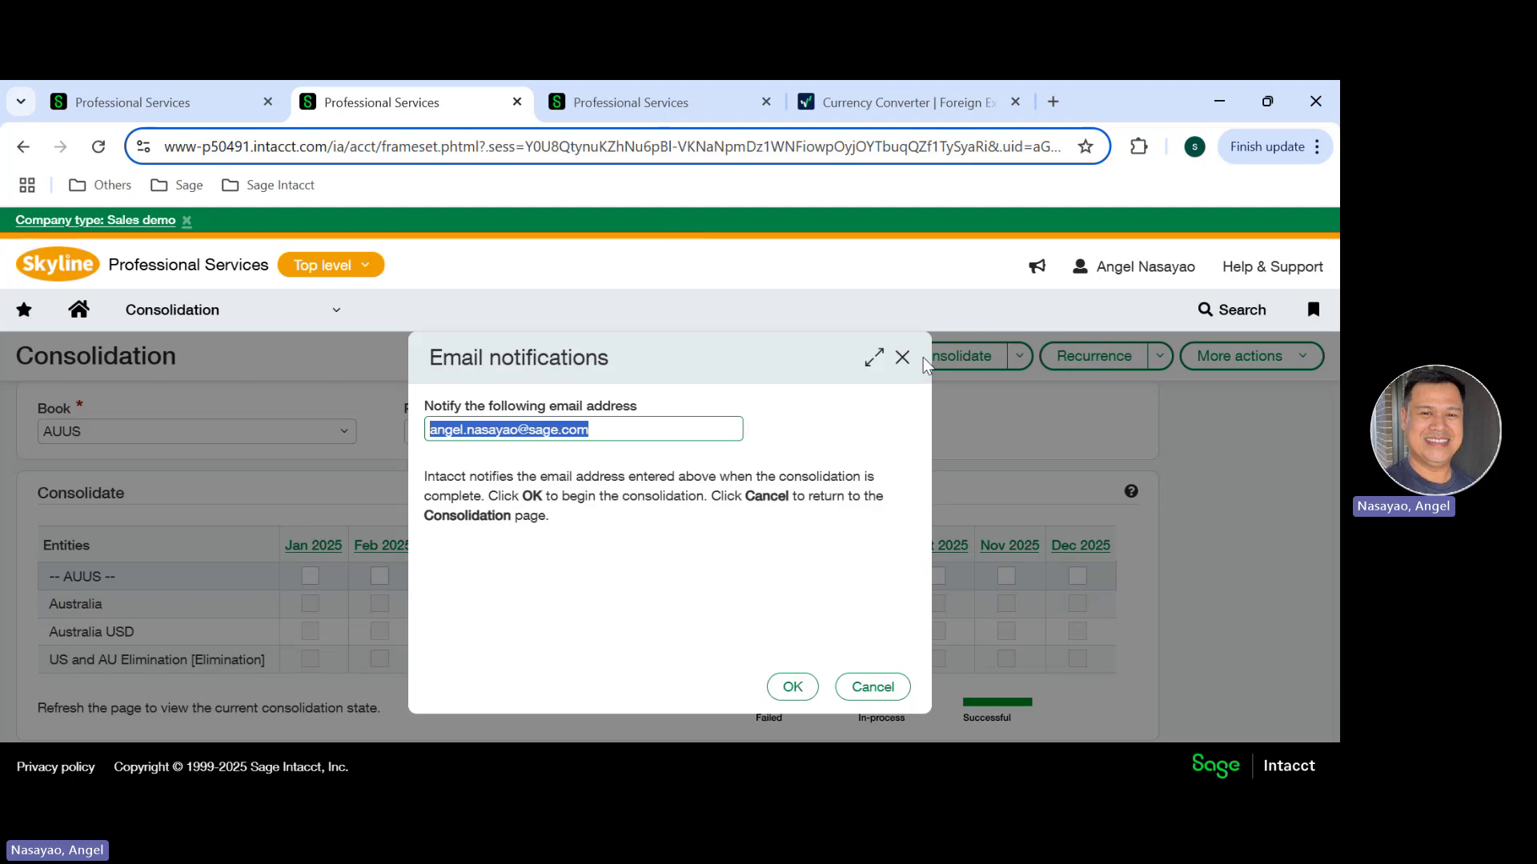
click(793, 687)
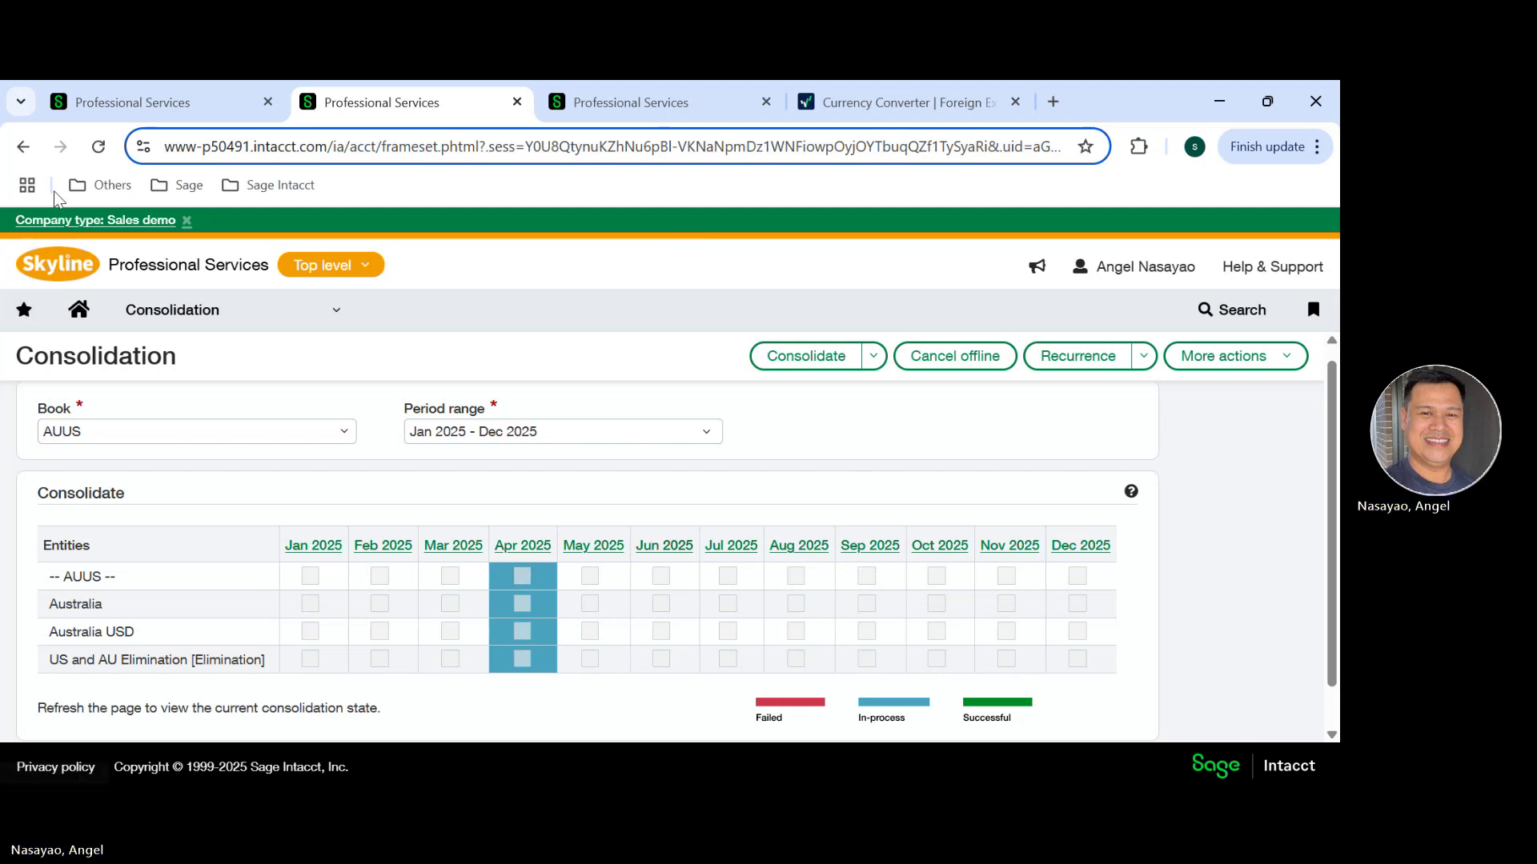
click(101, 151)
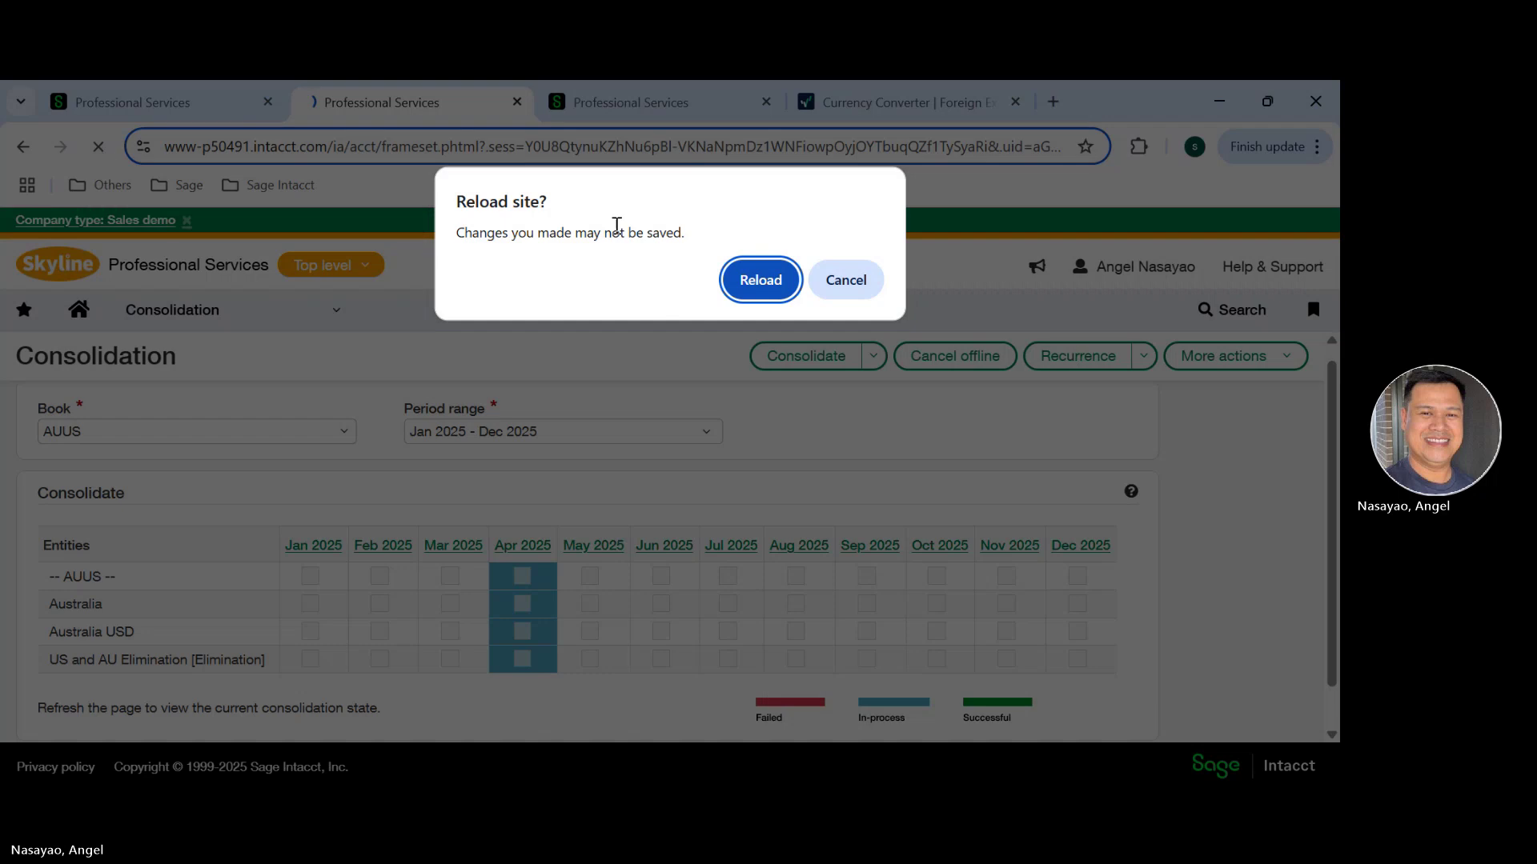
click(761, 280)
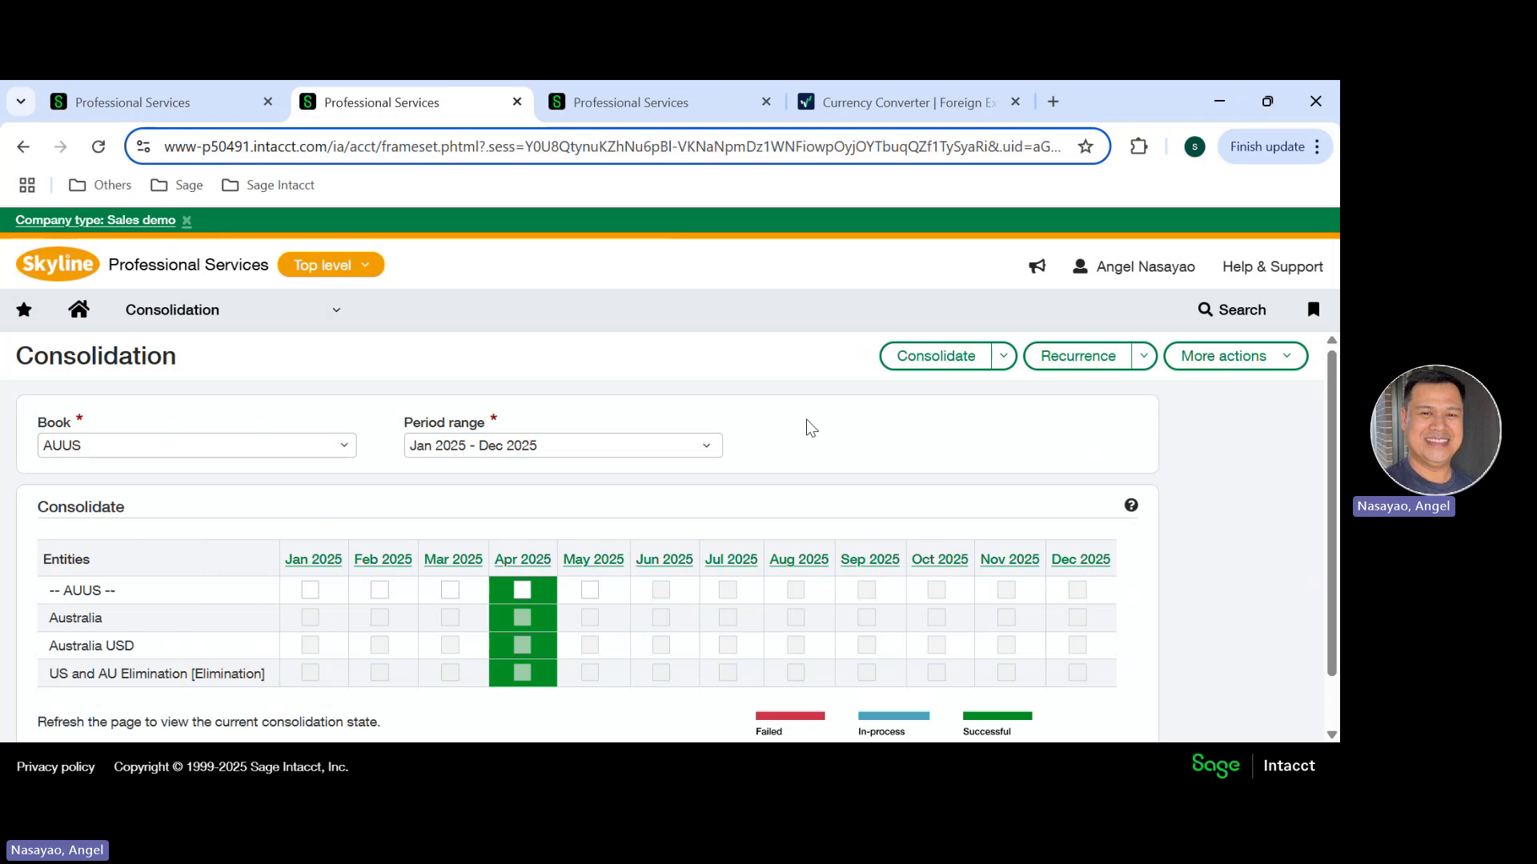
Step: Switch to the browser tab with the exchange rate and open the General Ledger journal entries list there
click(178, 102)
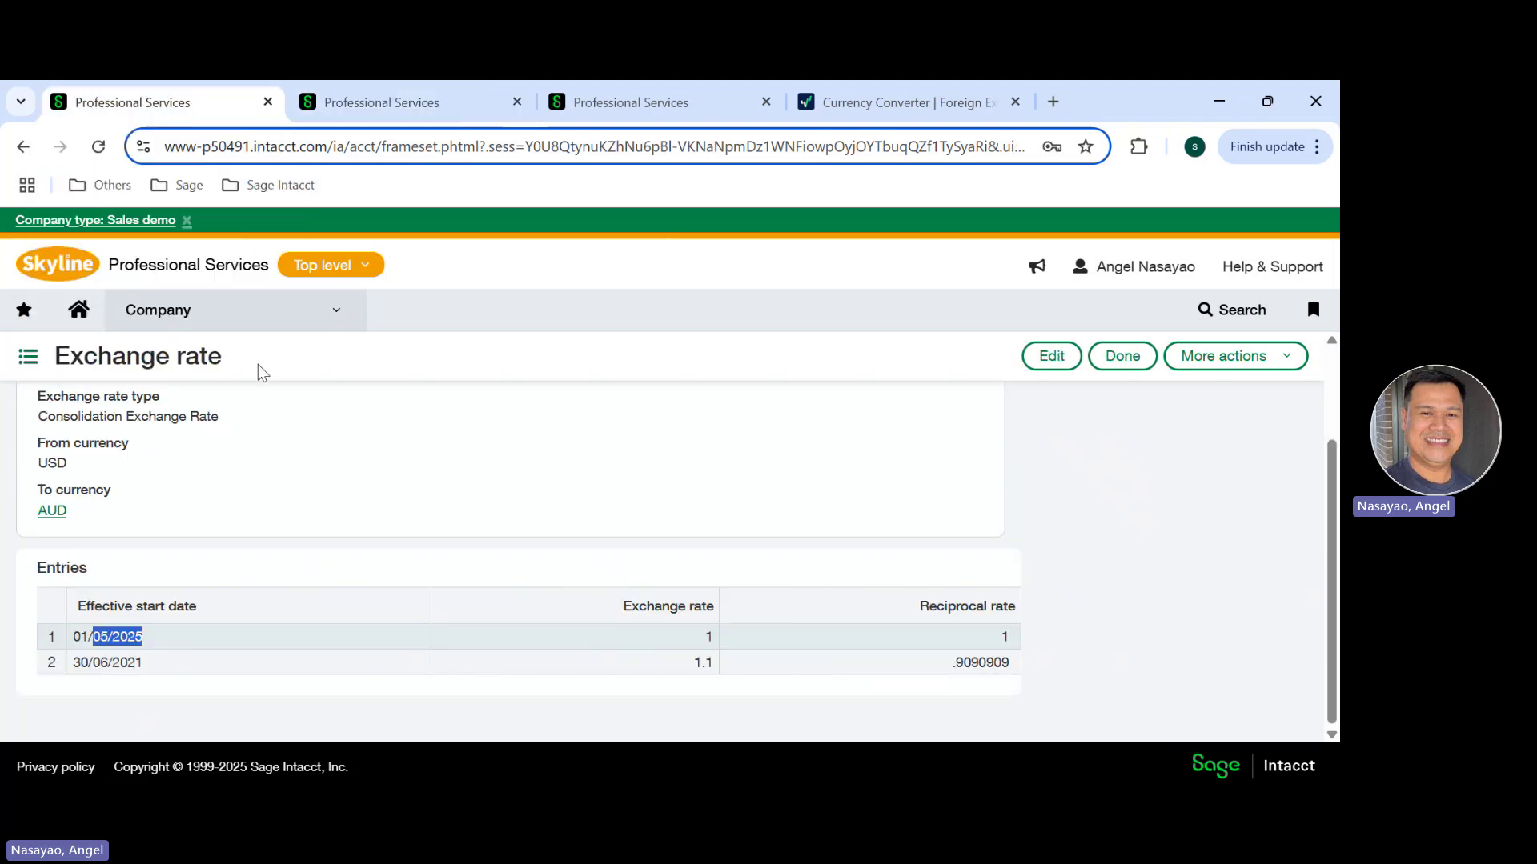
click(338, 319)
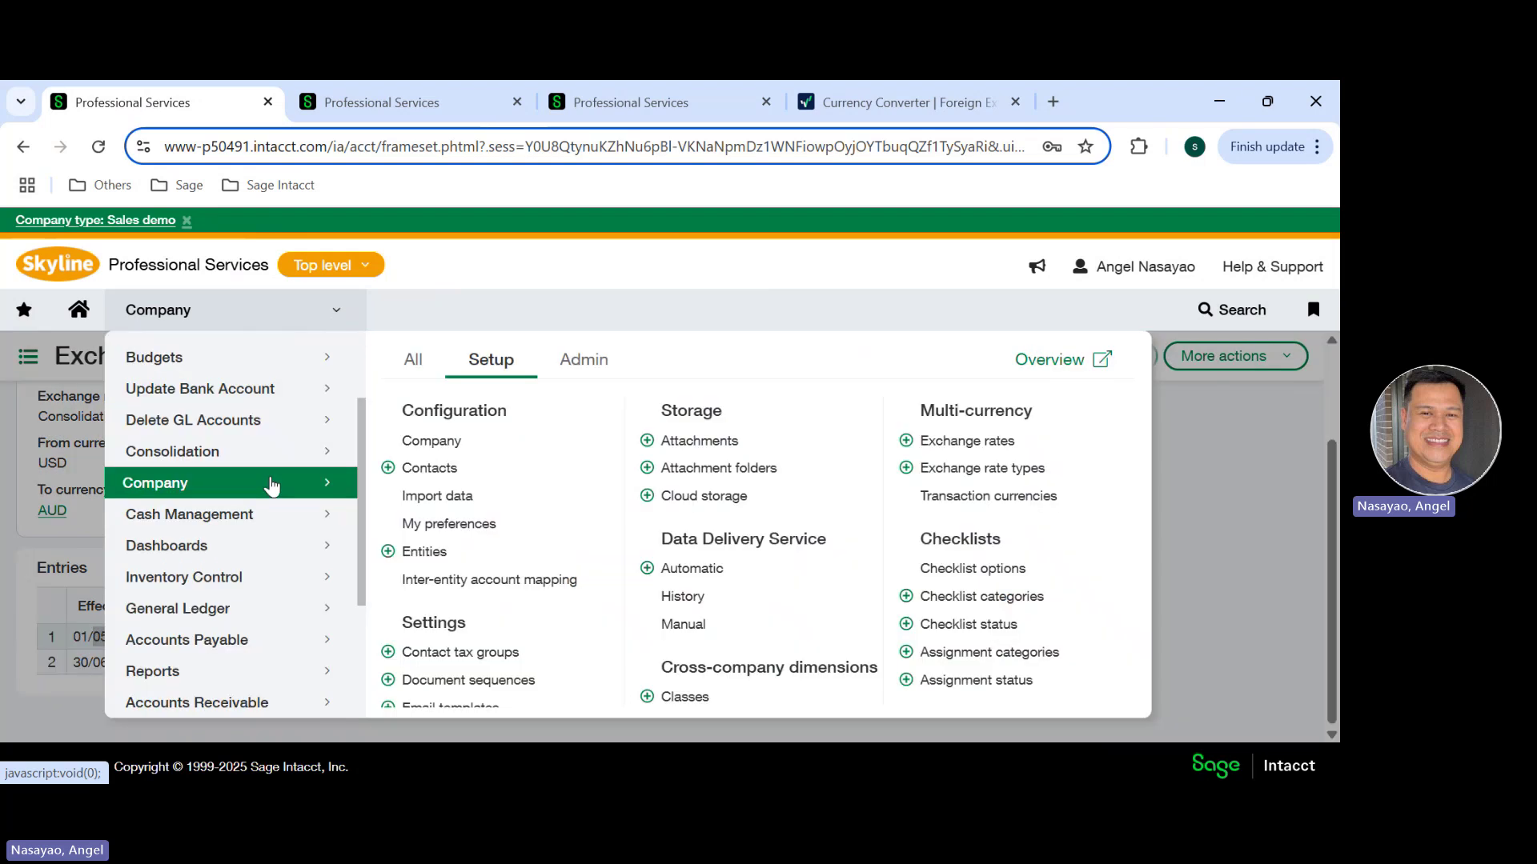
click(206, 614)
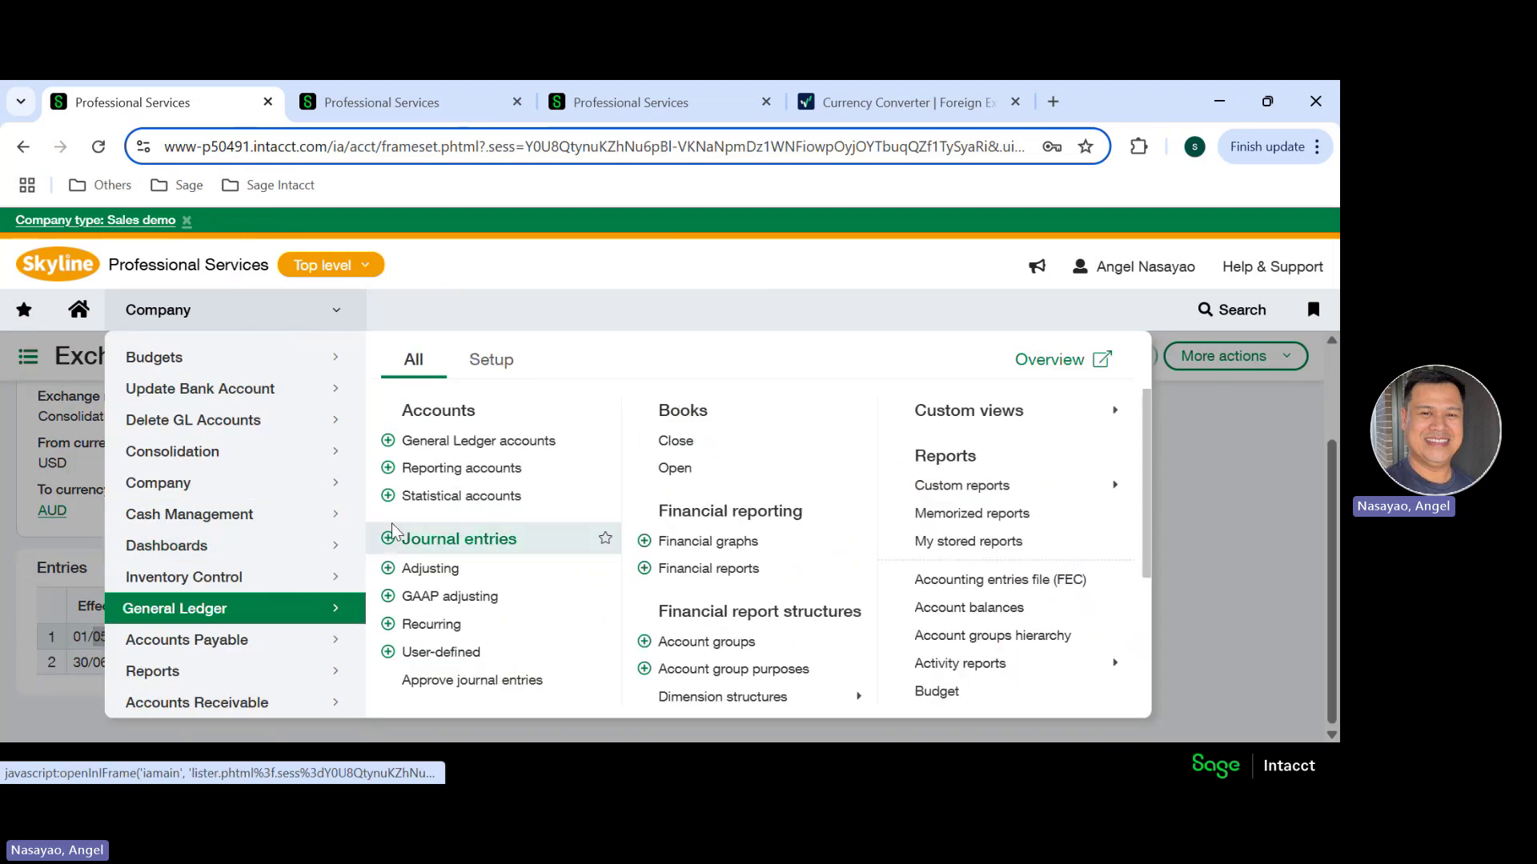
click(440, 538)
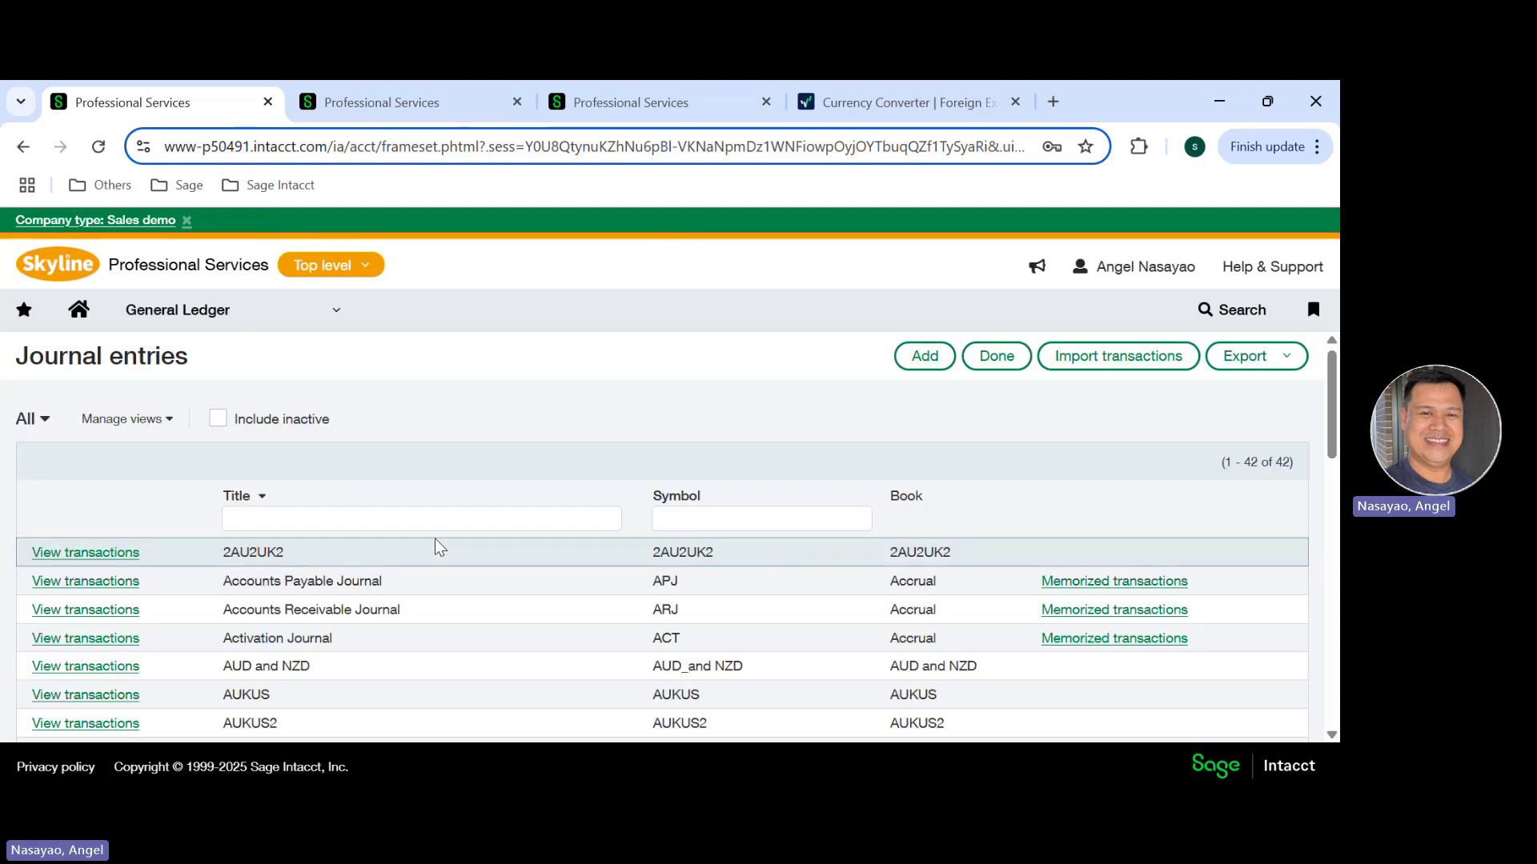
Step: Filter the journals by title AUUS and view that journal's transactions
click(294, 518)
text(AUUS)
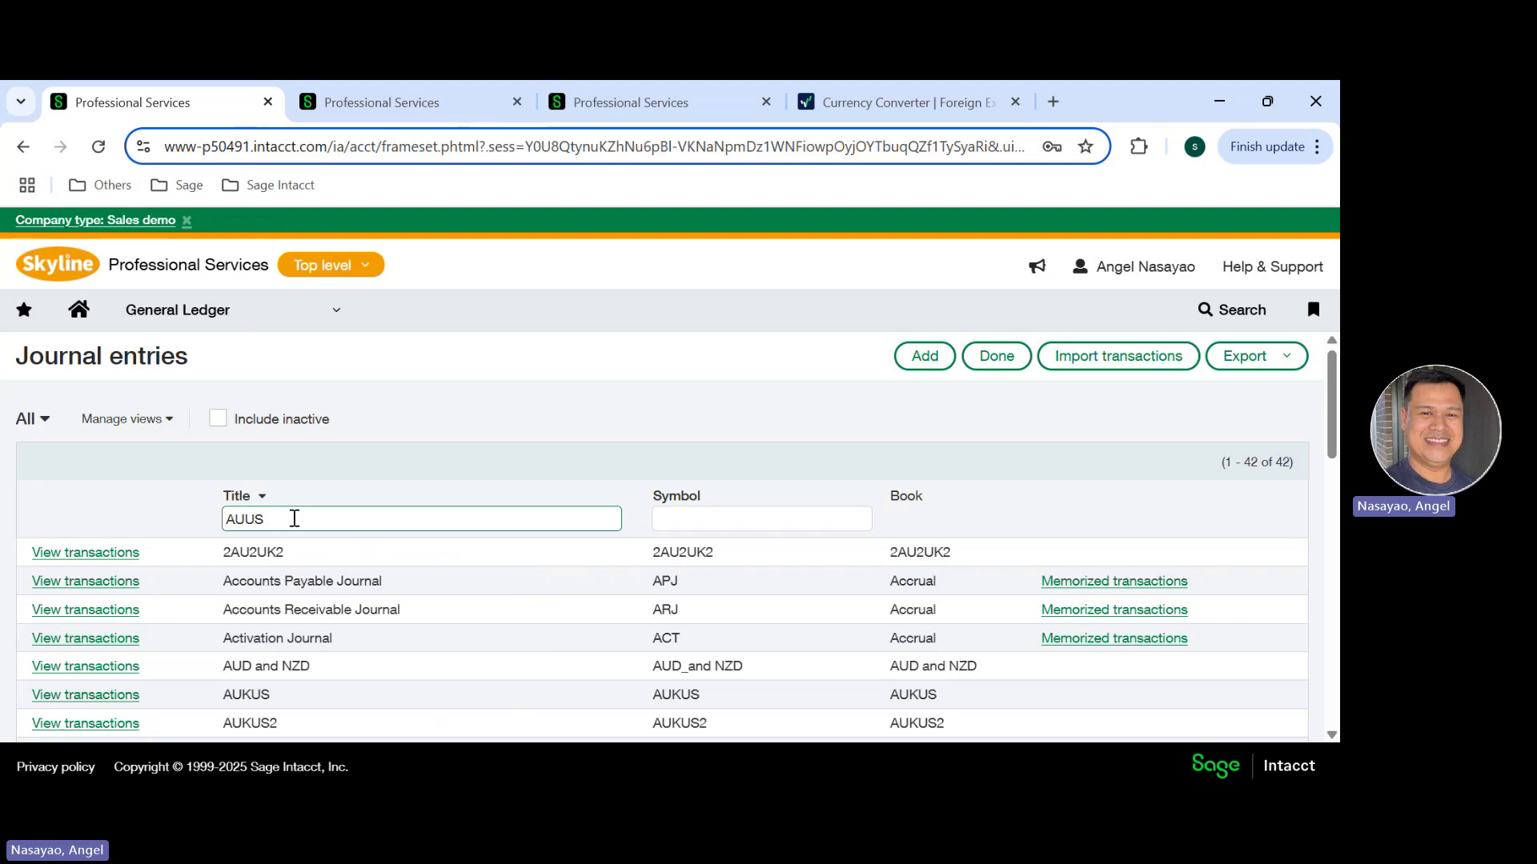
key(Return)
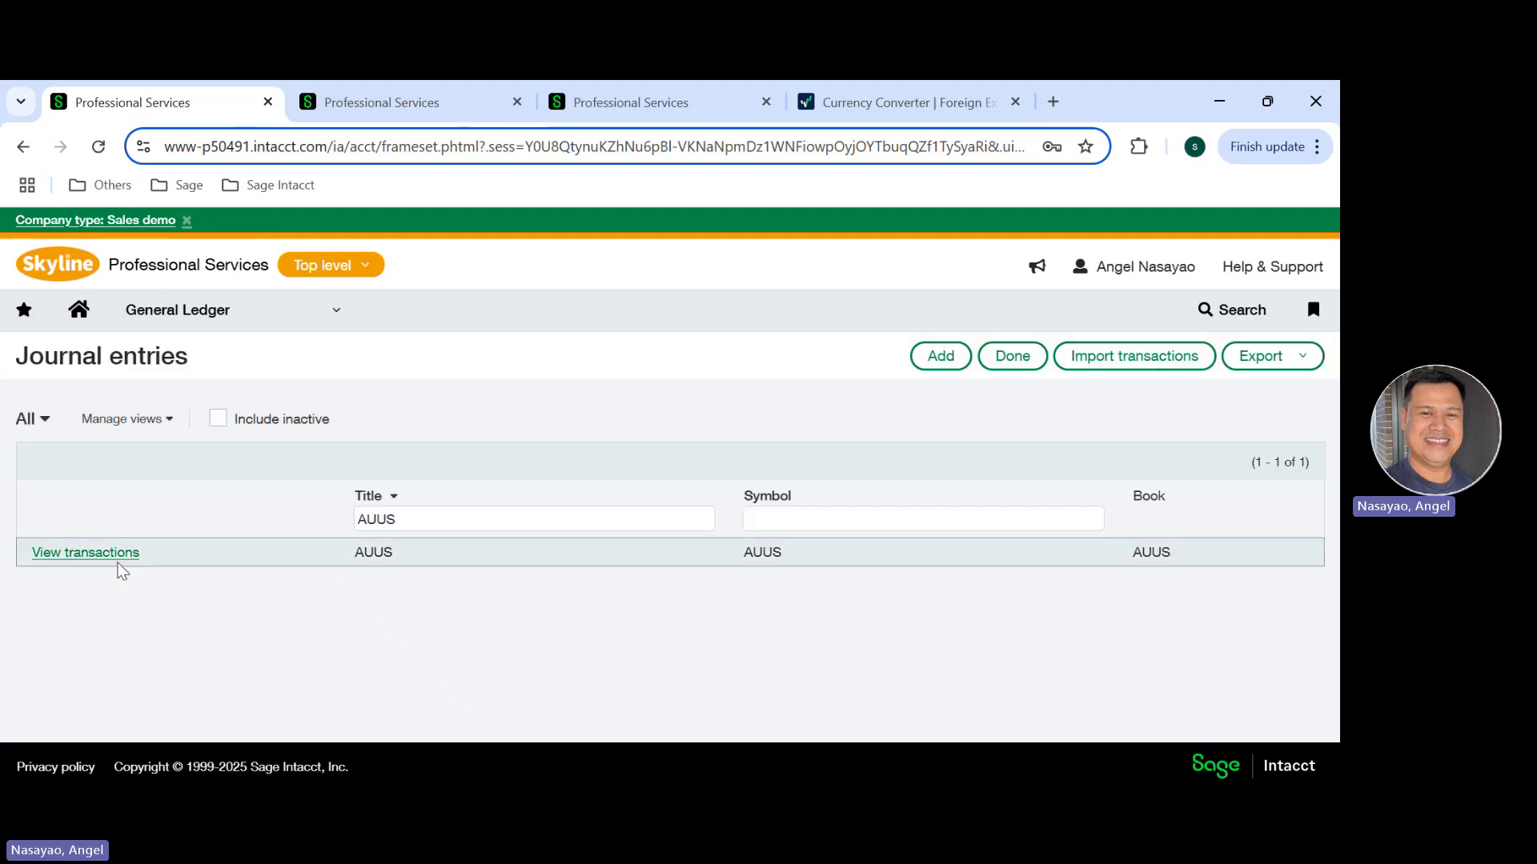
click(113, 564)
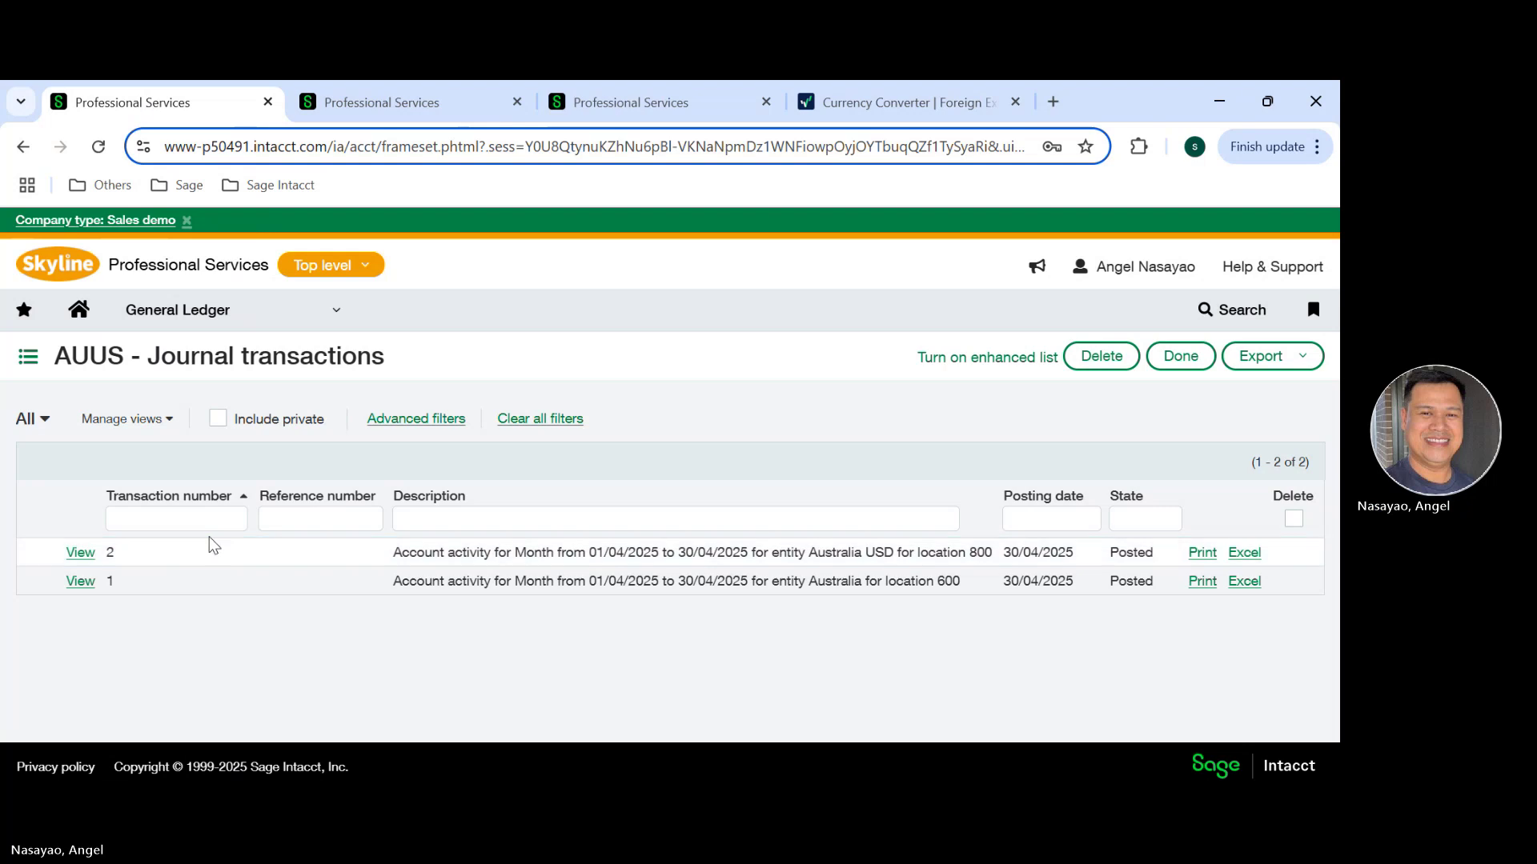
Step: Open the Apr 2025 AUUS transaction for location 800 and review its journal entry lines
click(81, 554)
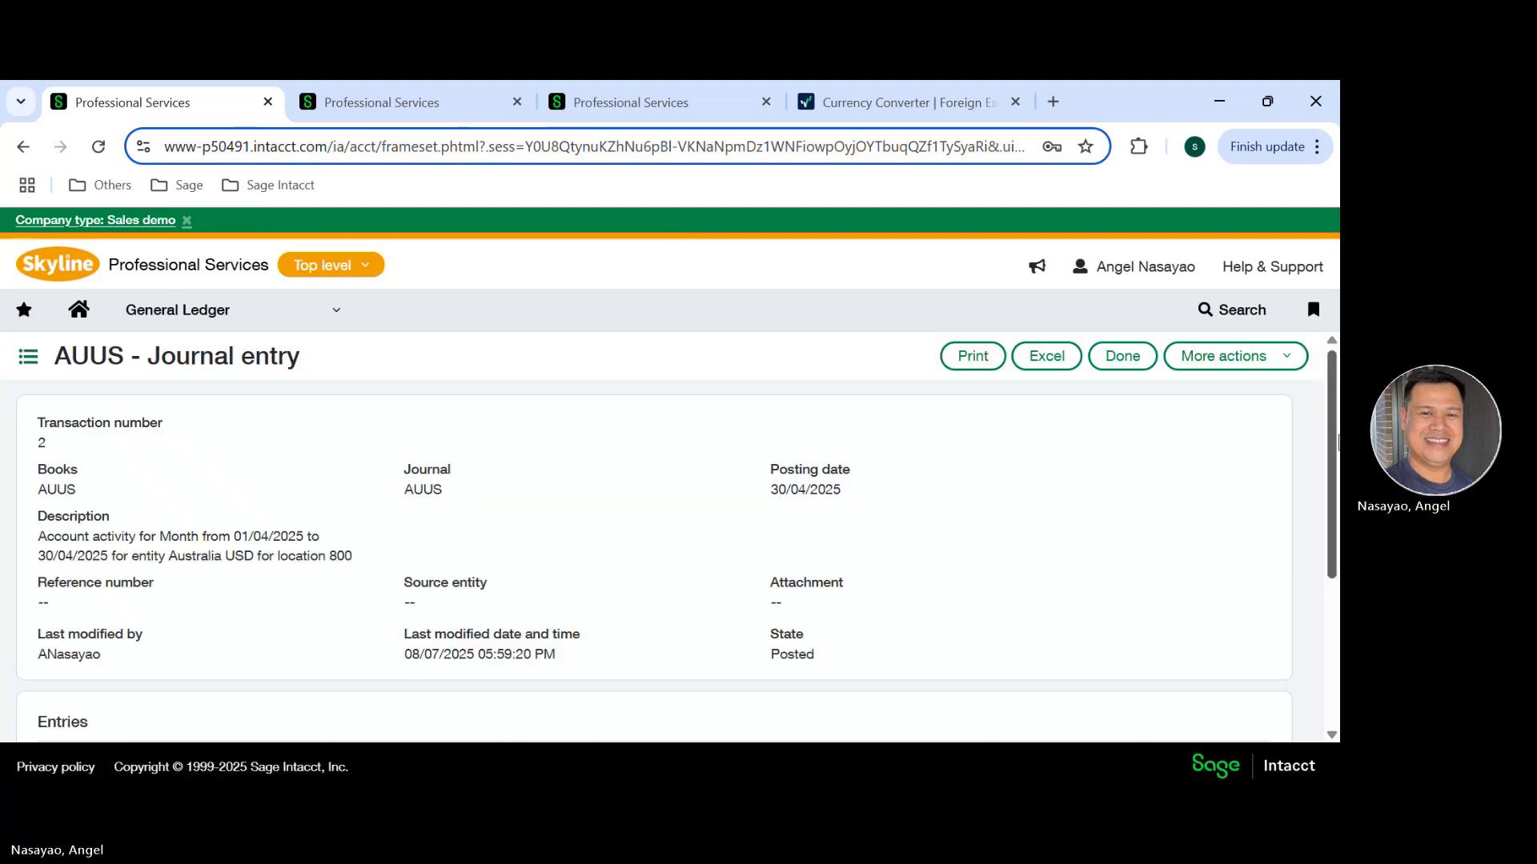
drag(1328, 439, 1338, 576)
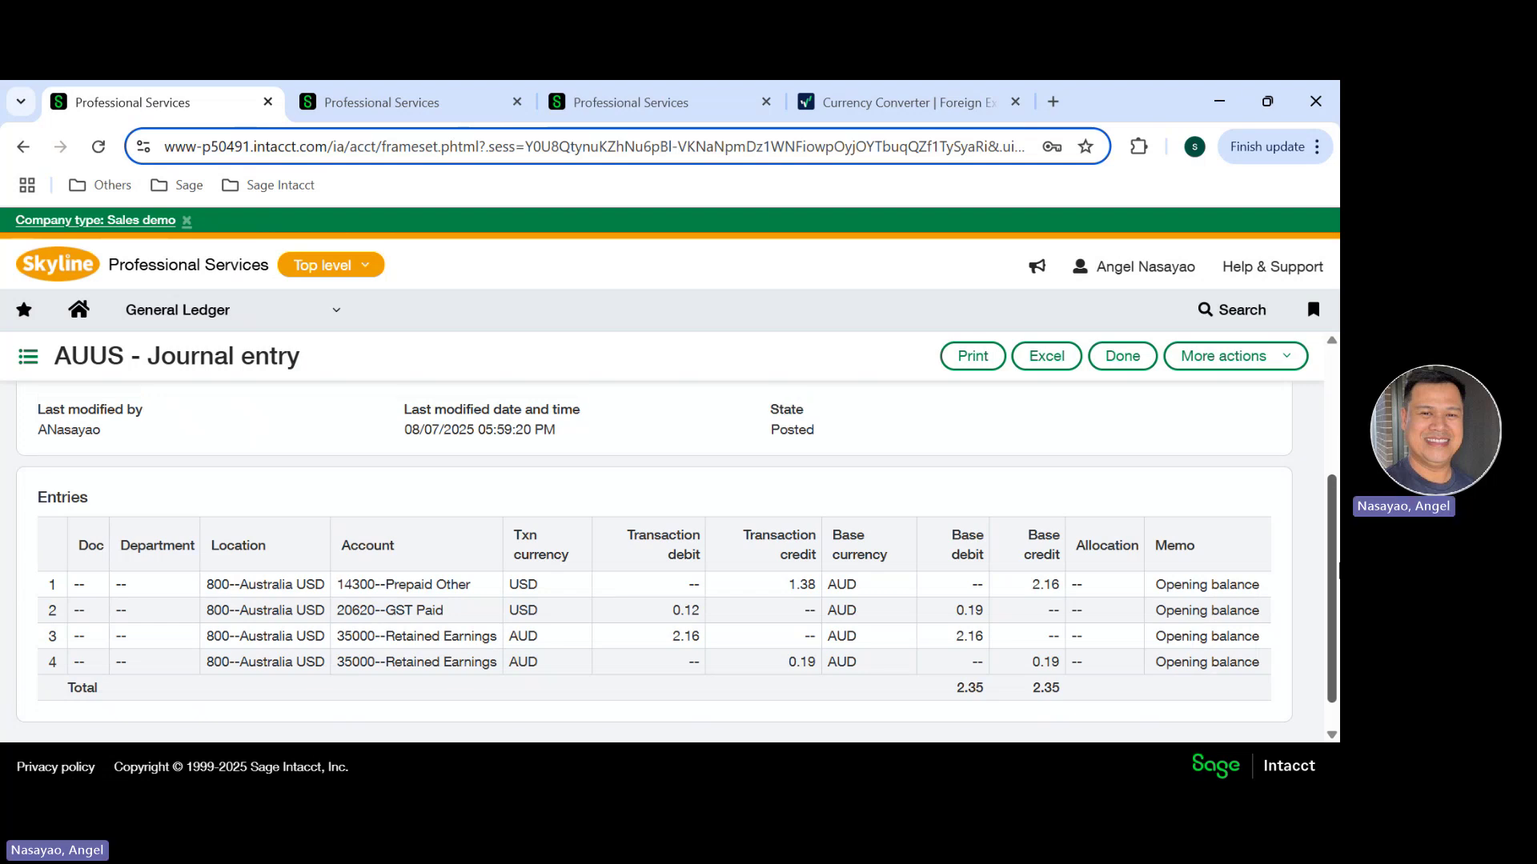
drag(1335, 575, 1335, 458)
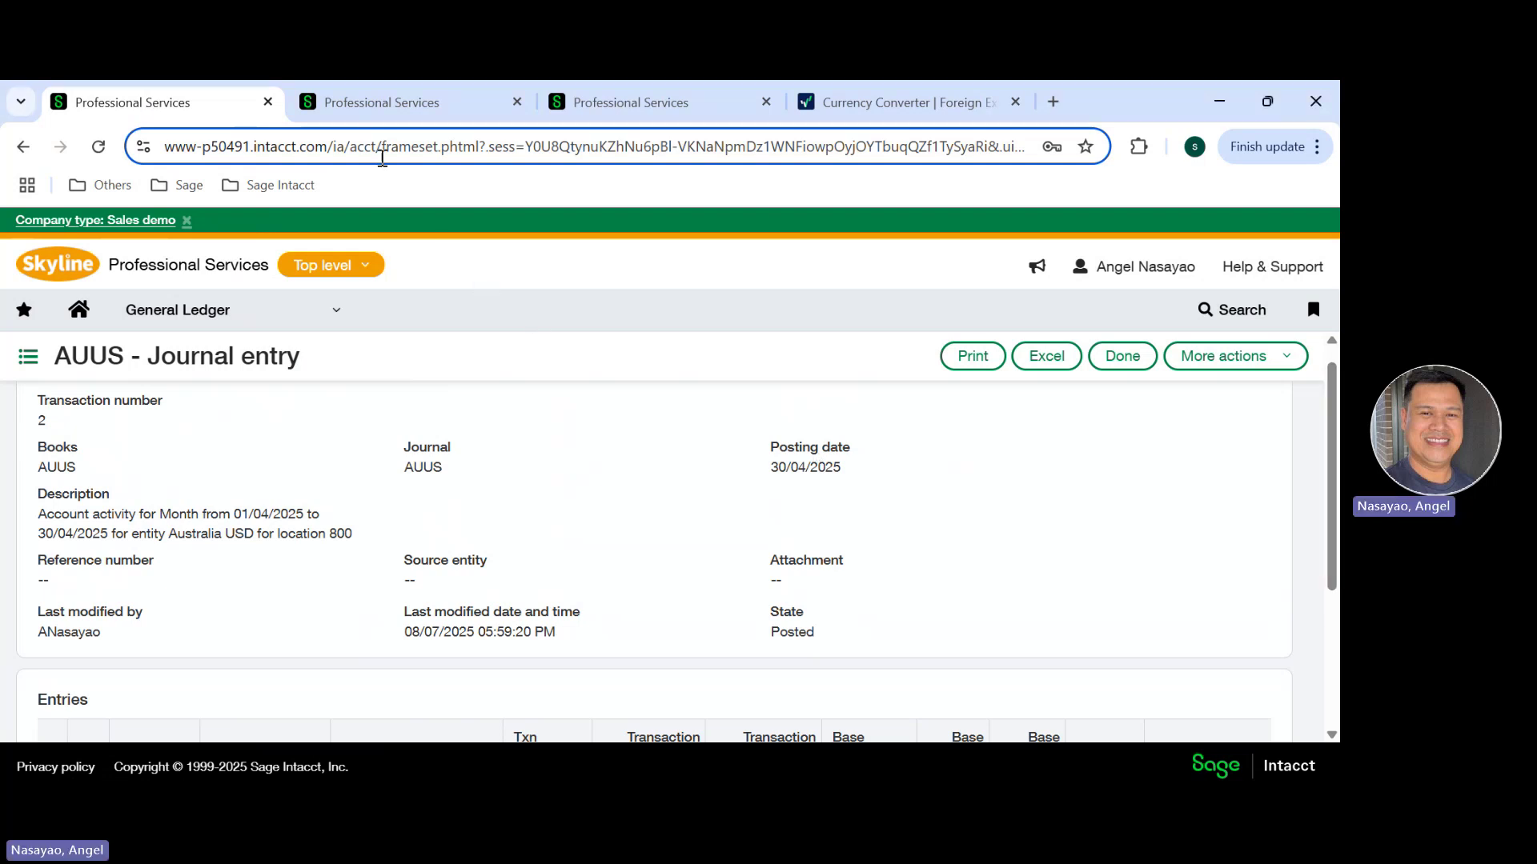
Step: Return to the consolidation page and consolidate the AUUS book for May 2025 with the default notification e-mail
mouse_move(357, 105)
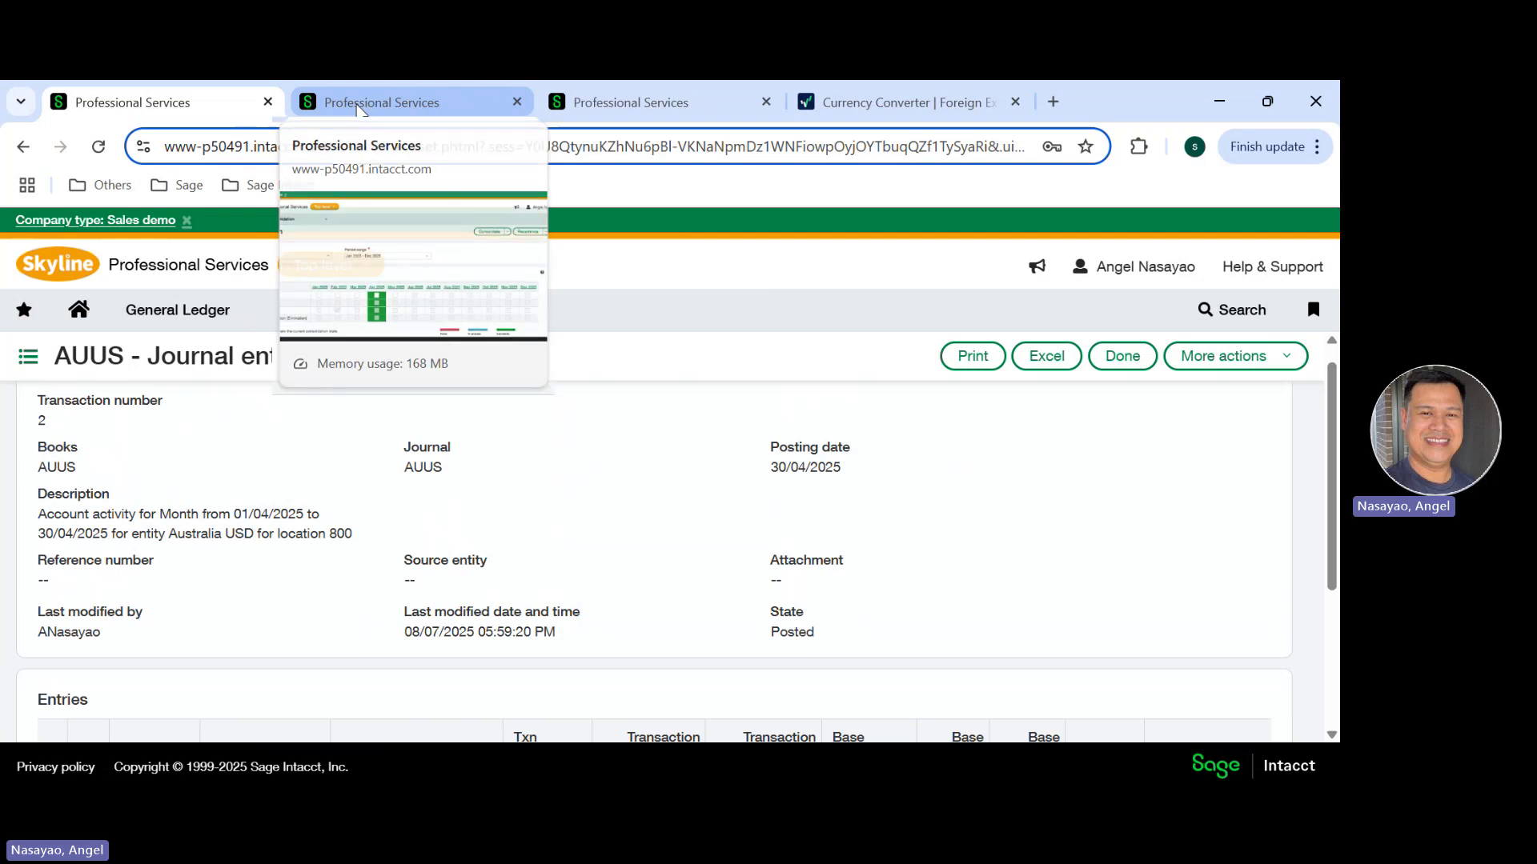
click(358, 105)
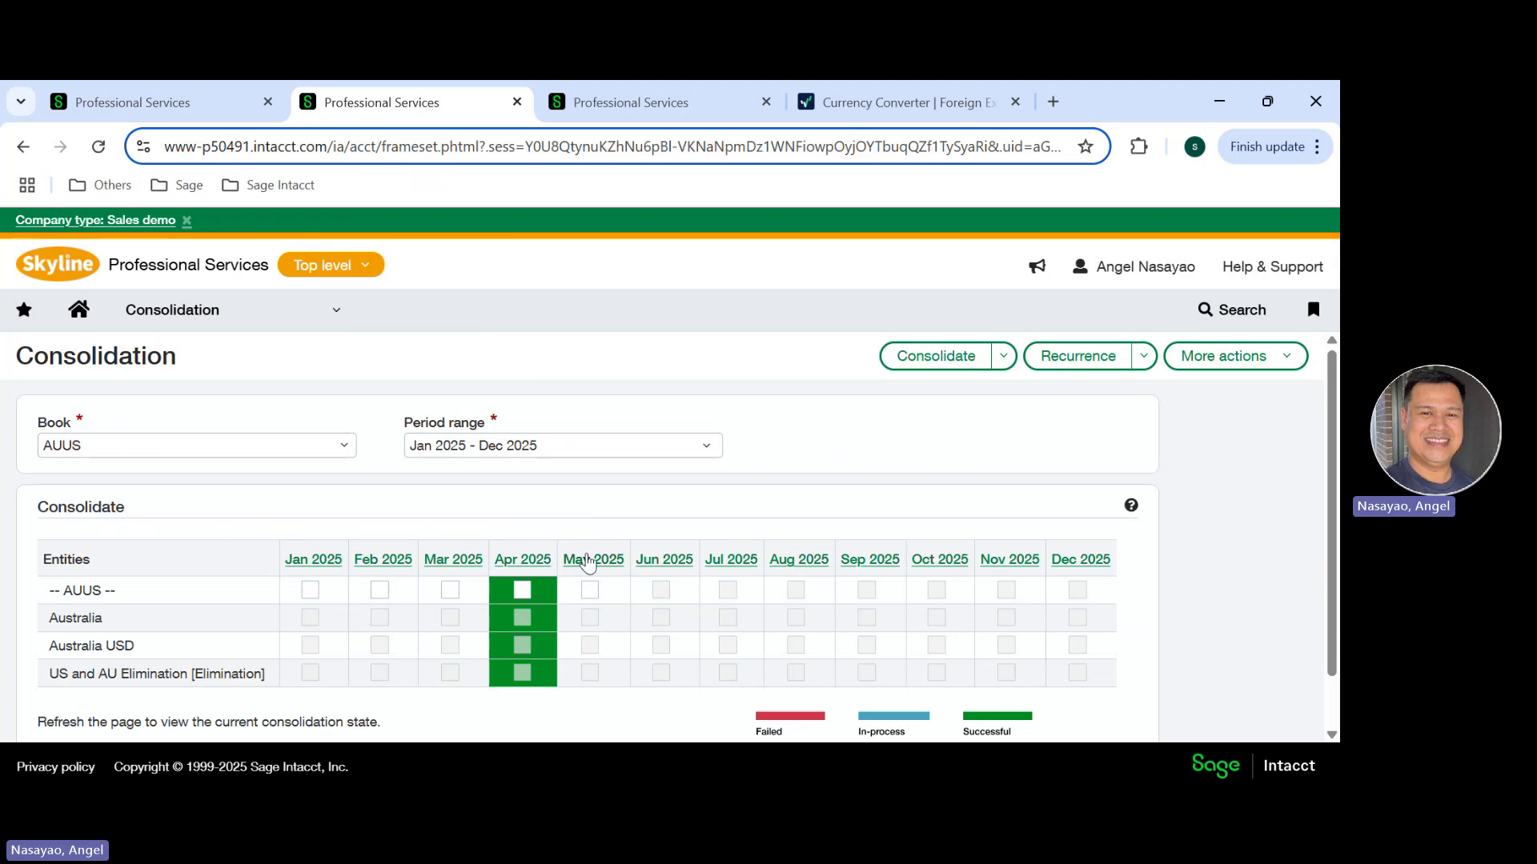
click(590, 590)
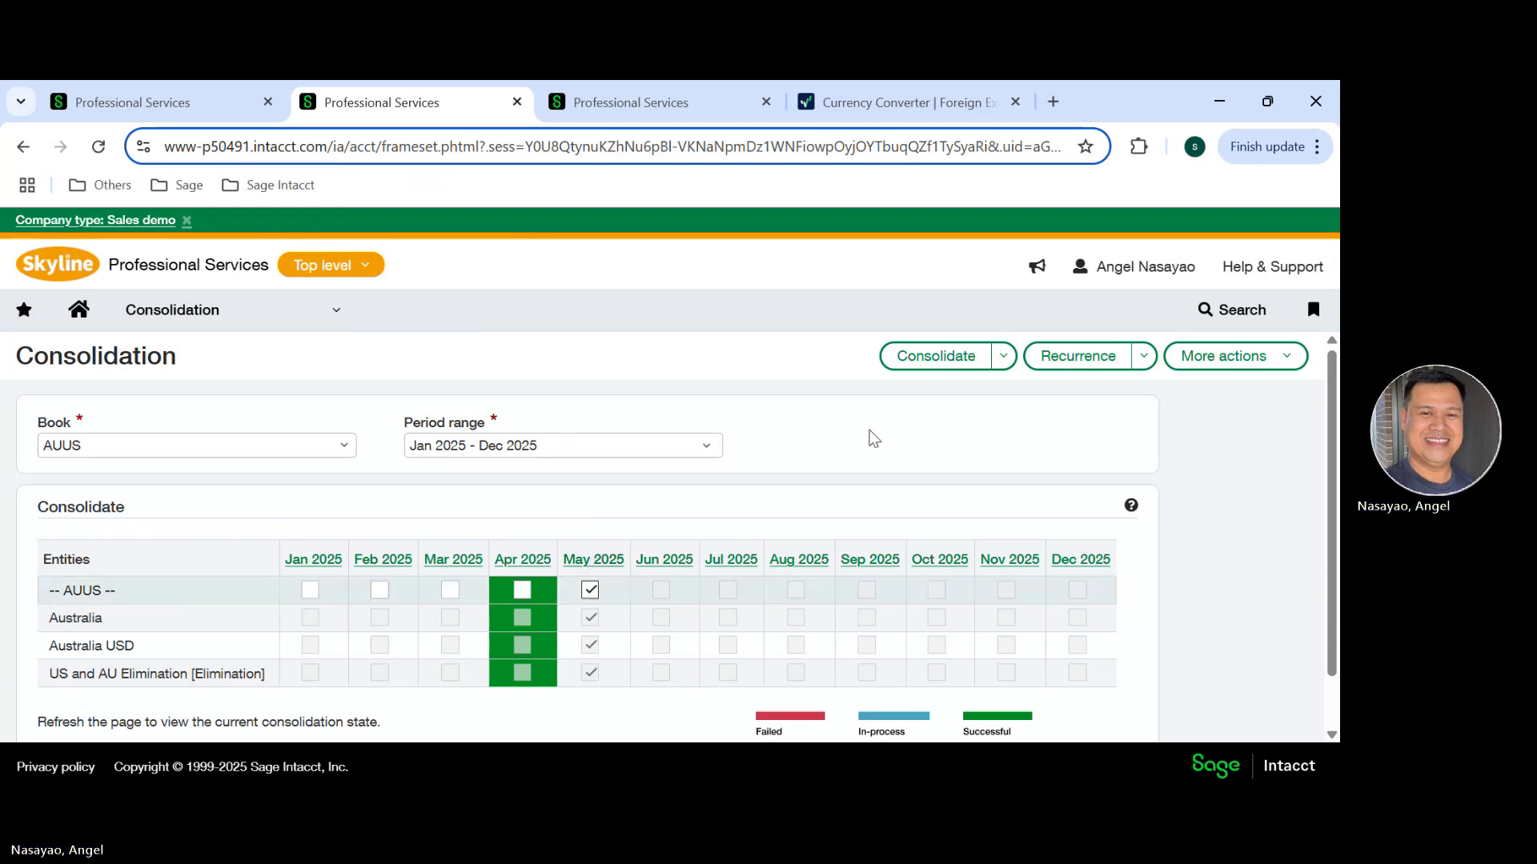
click(937, 361)
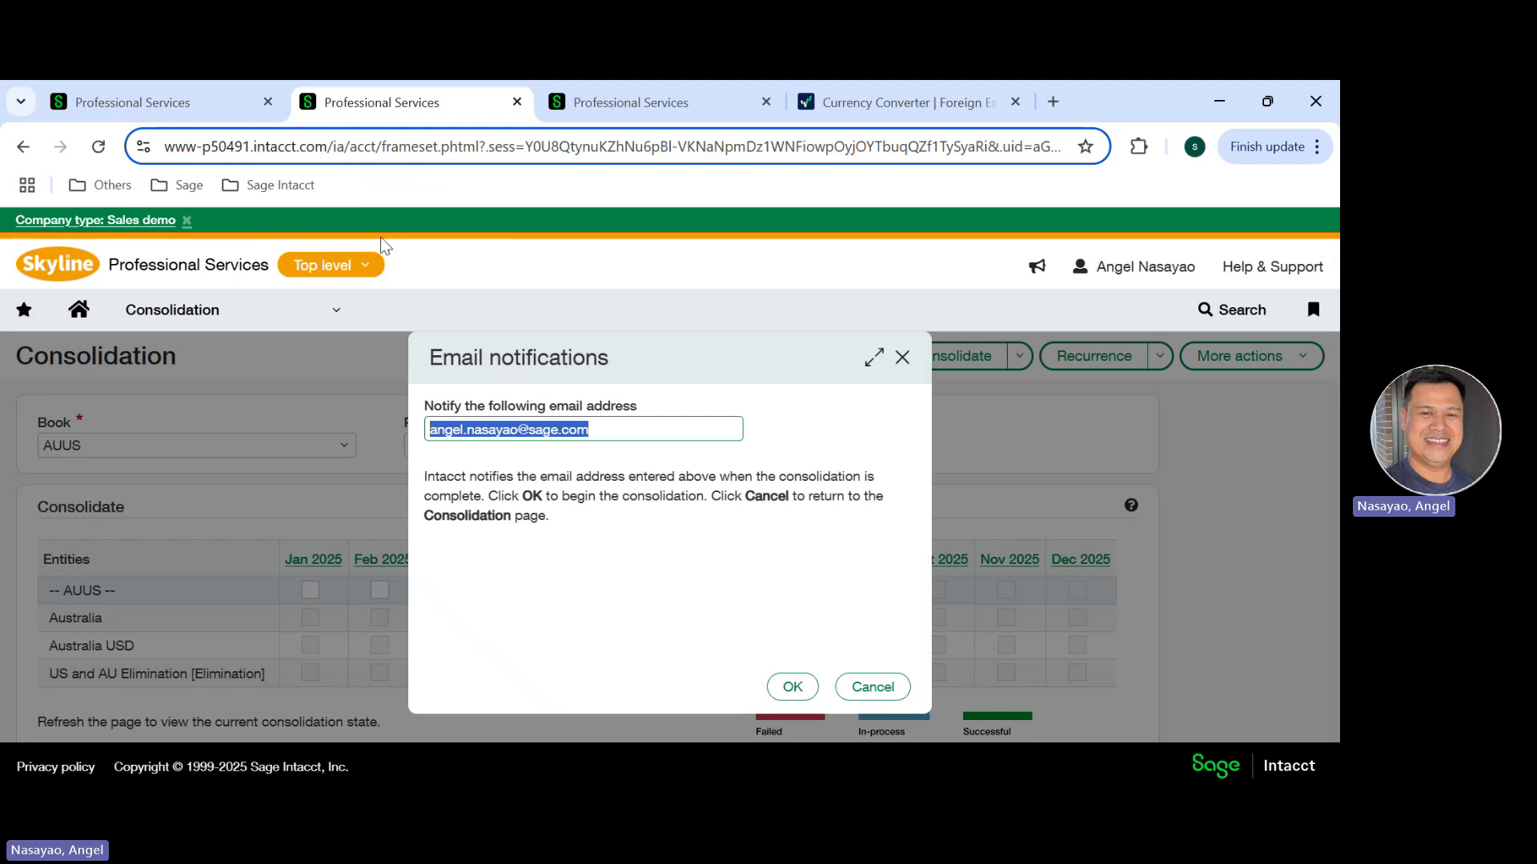
click(792, 688)
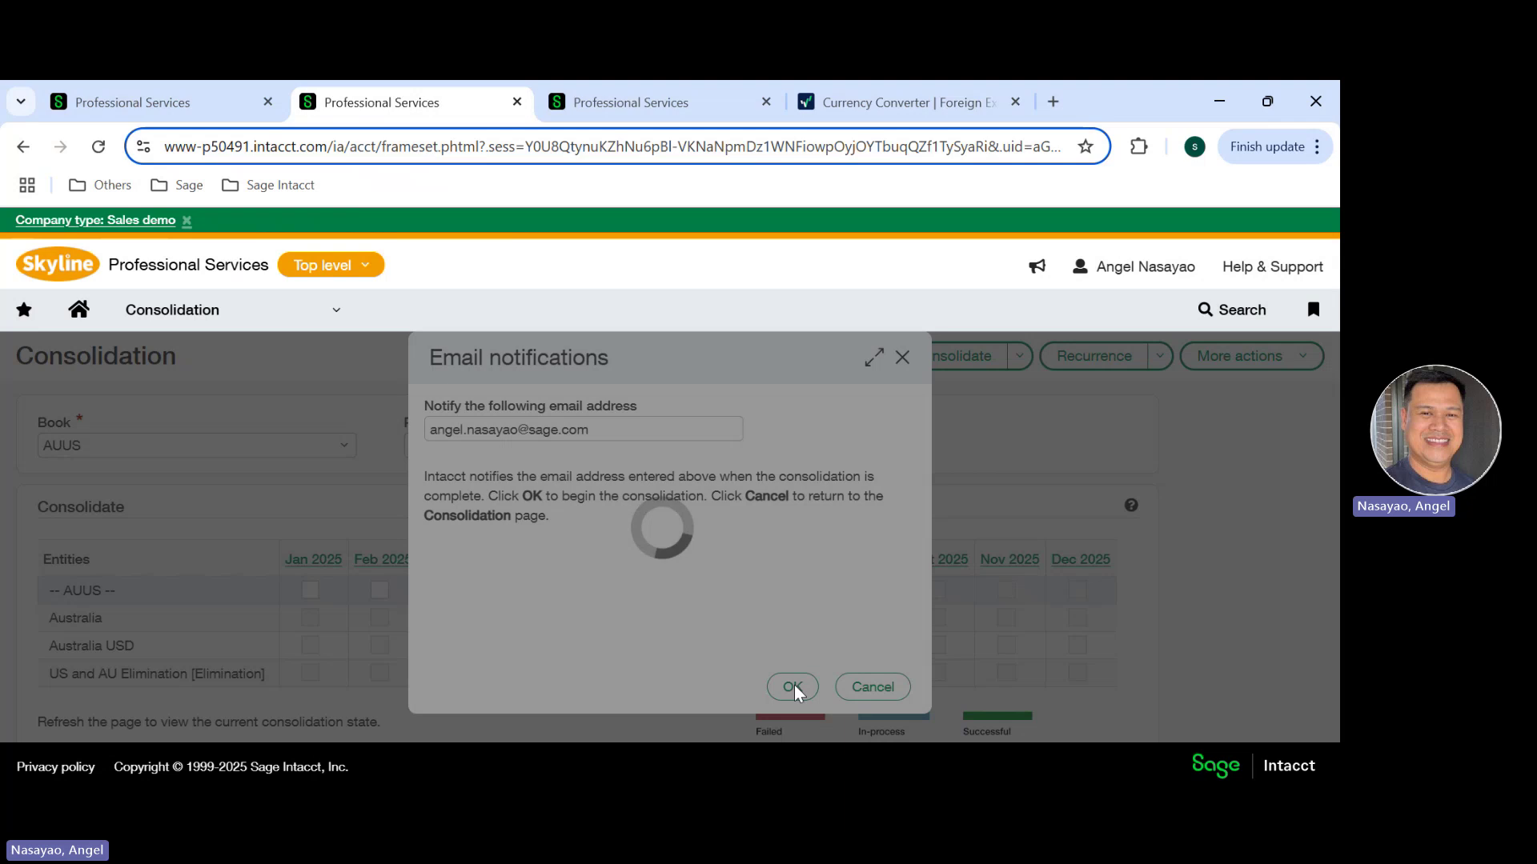
Step: Switch back to the Apr 2025 journal entry for location 800 and examine its opening balance lines again
click(178, 96)
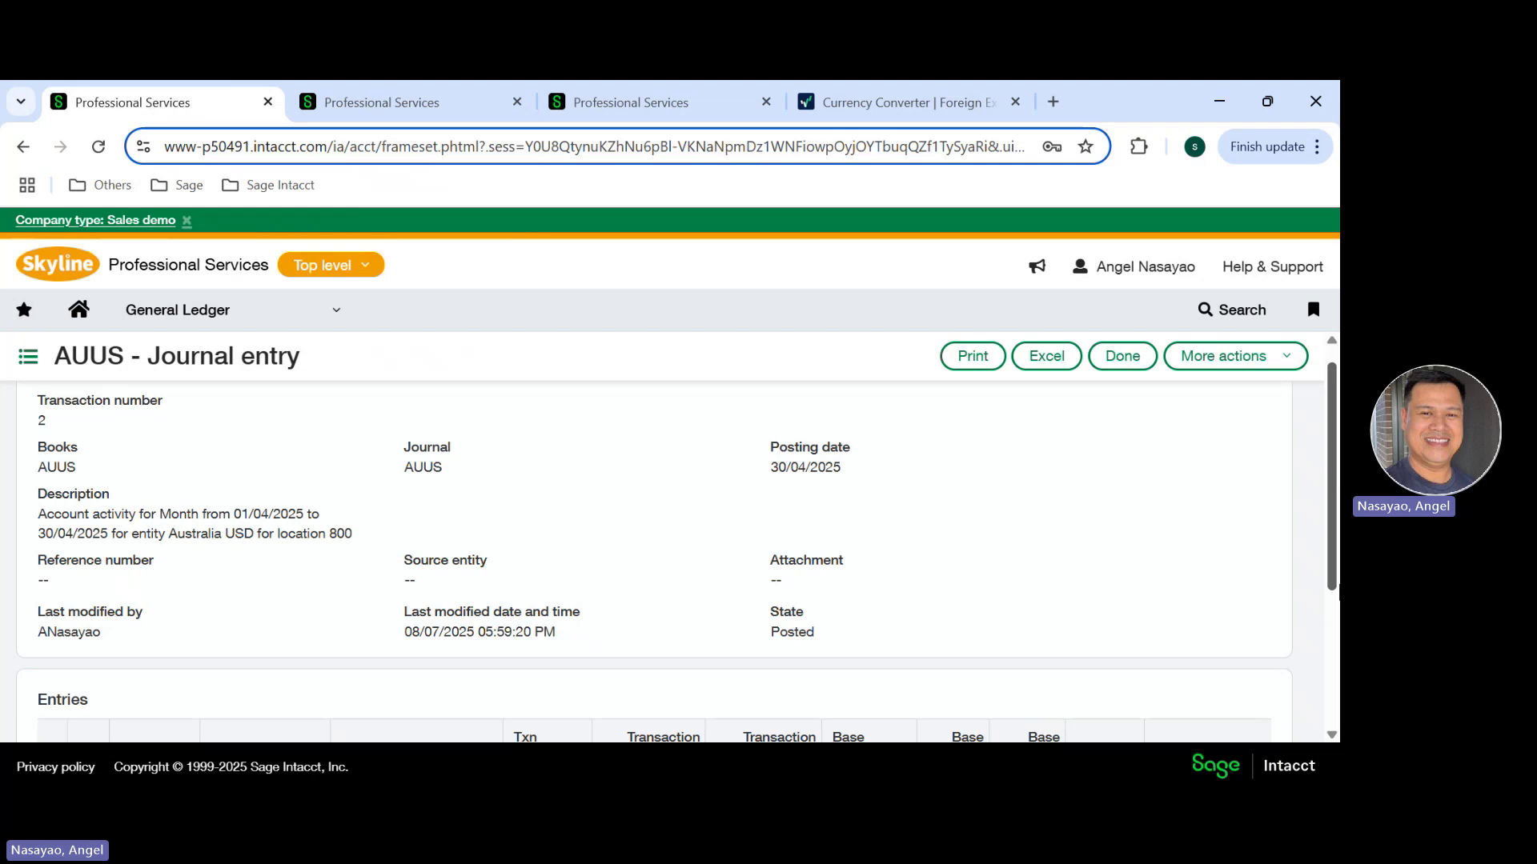
right_click(1334, 464)
click(823, 390)
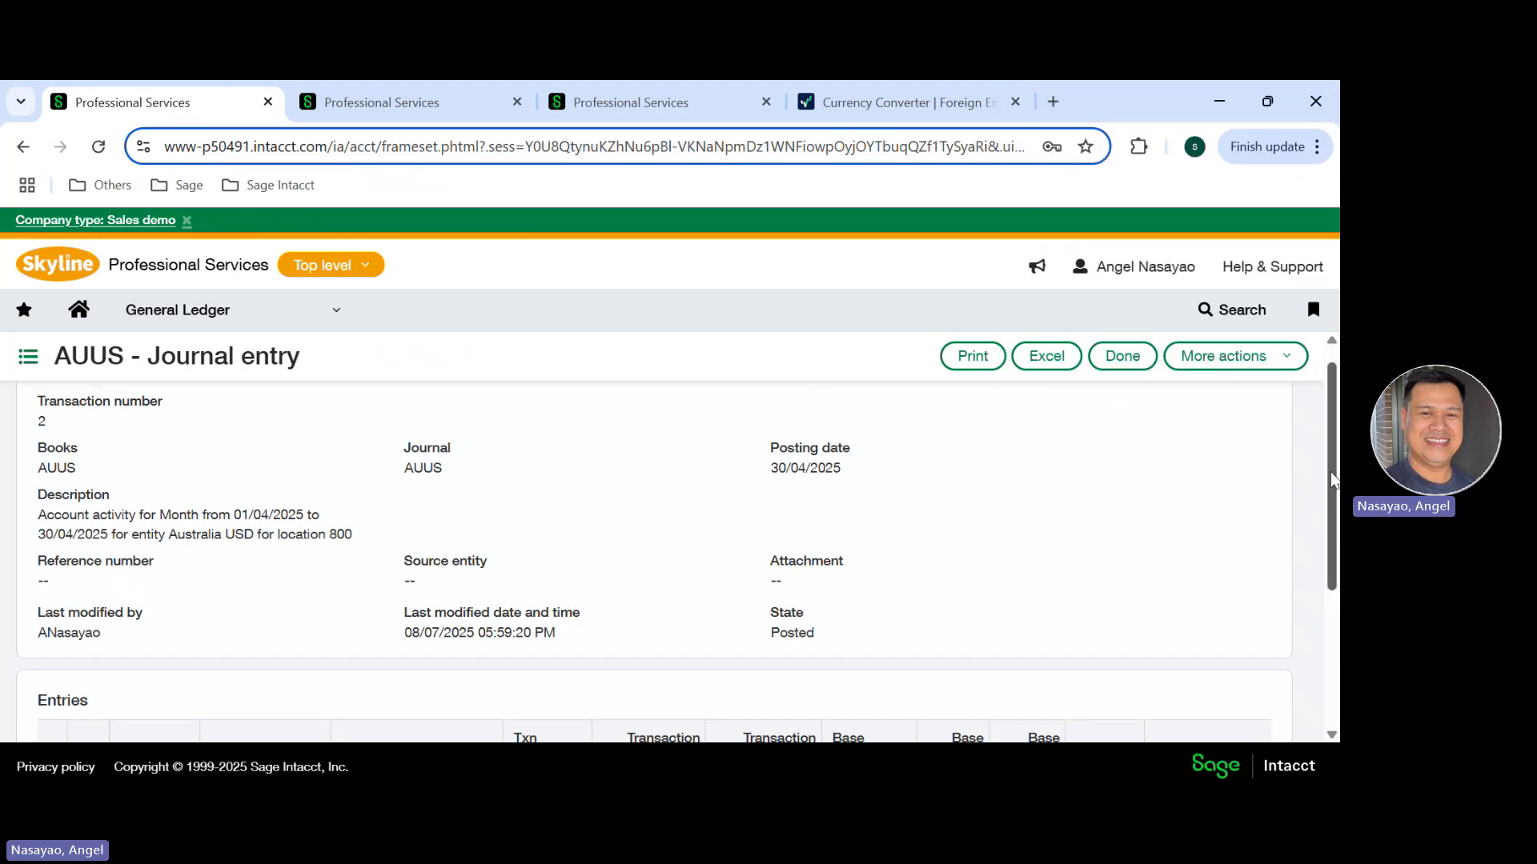
drag(1333, 478, 1335, 650)
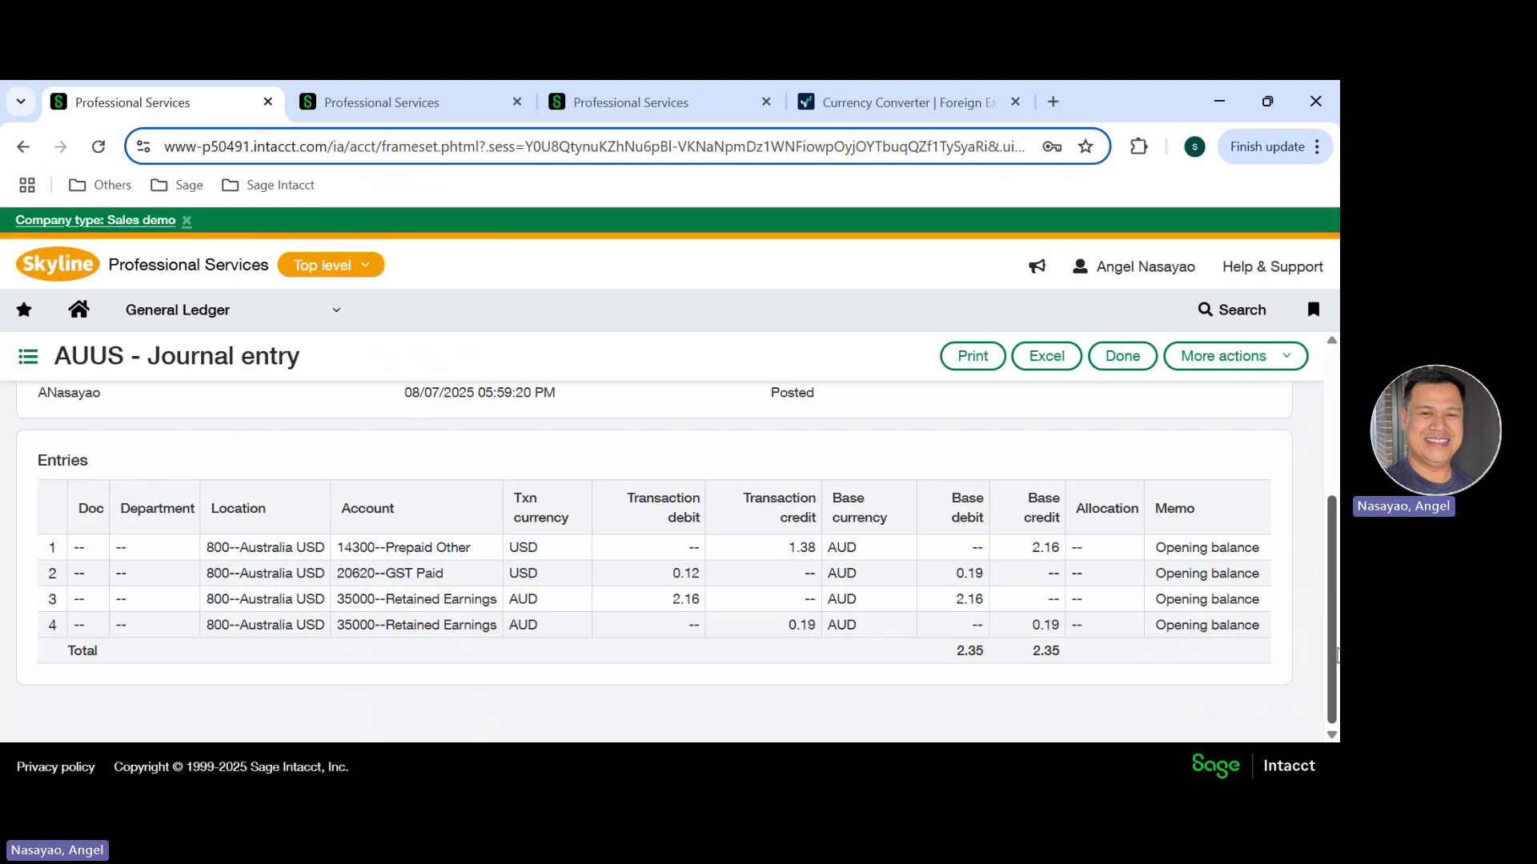
drag(1335, 654, 1338, 462)
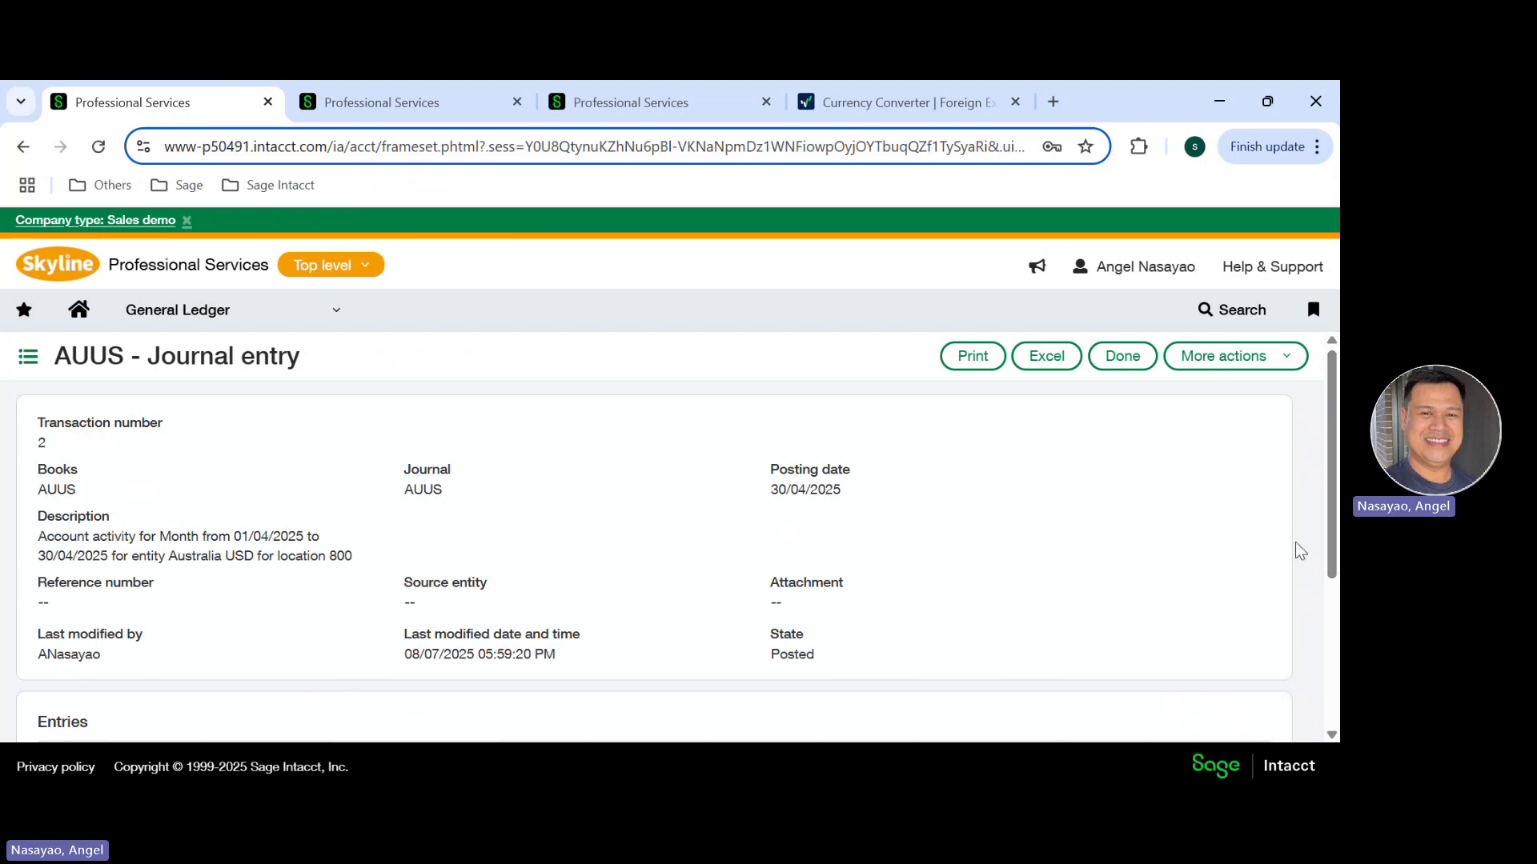
drag(1334, 463, 1335, 380)
Step: Reload the consolidation page until the current state of the May 2025 AUUS consolidation is shown
click(370, 100)
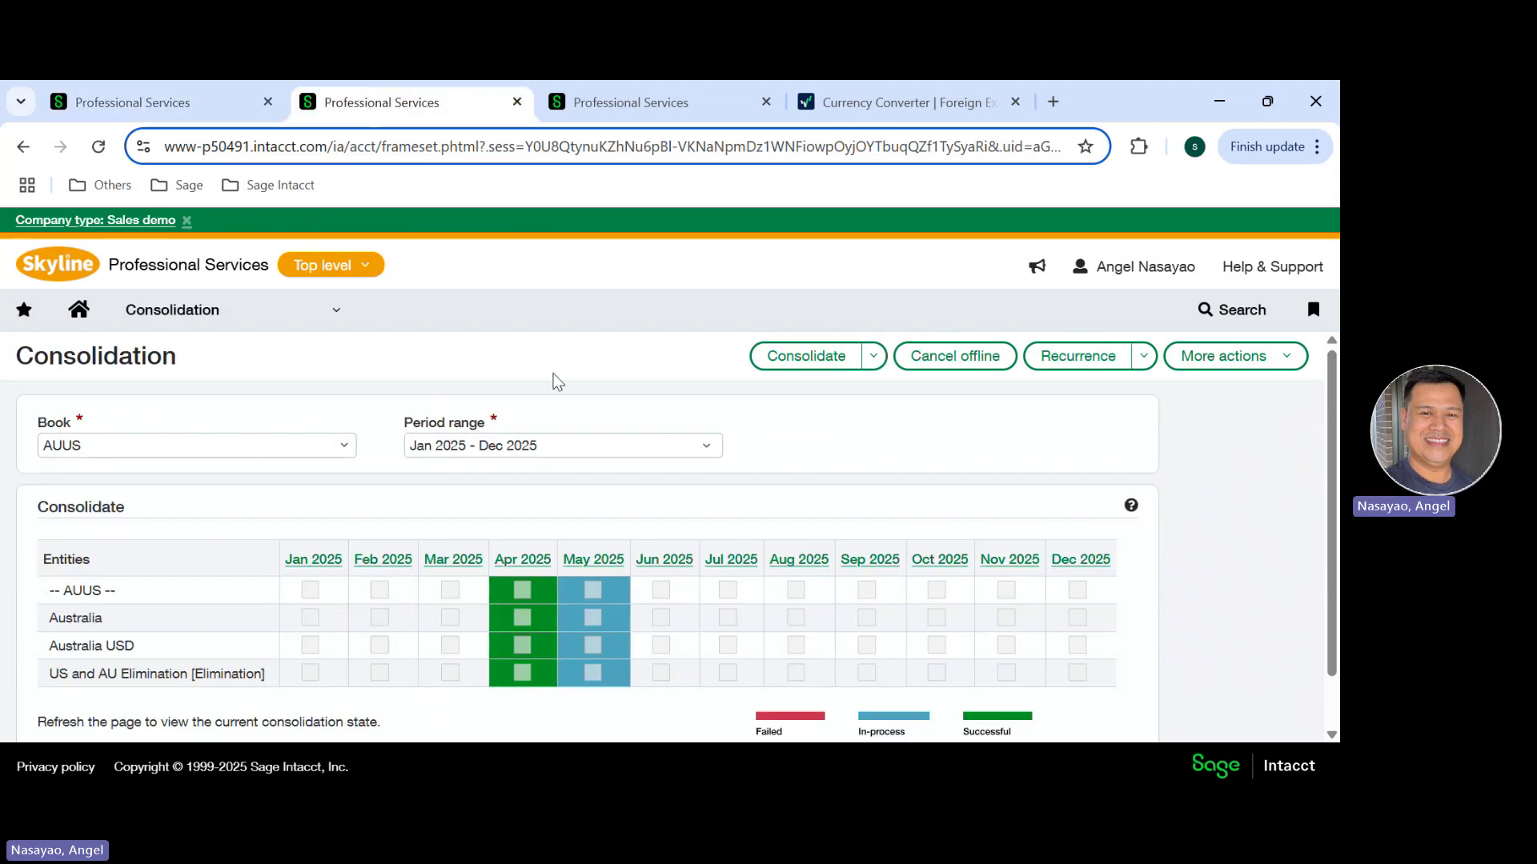
click(99, 148)
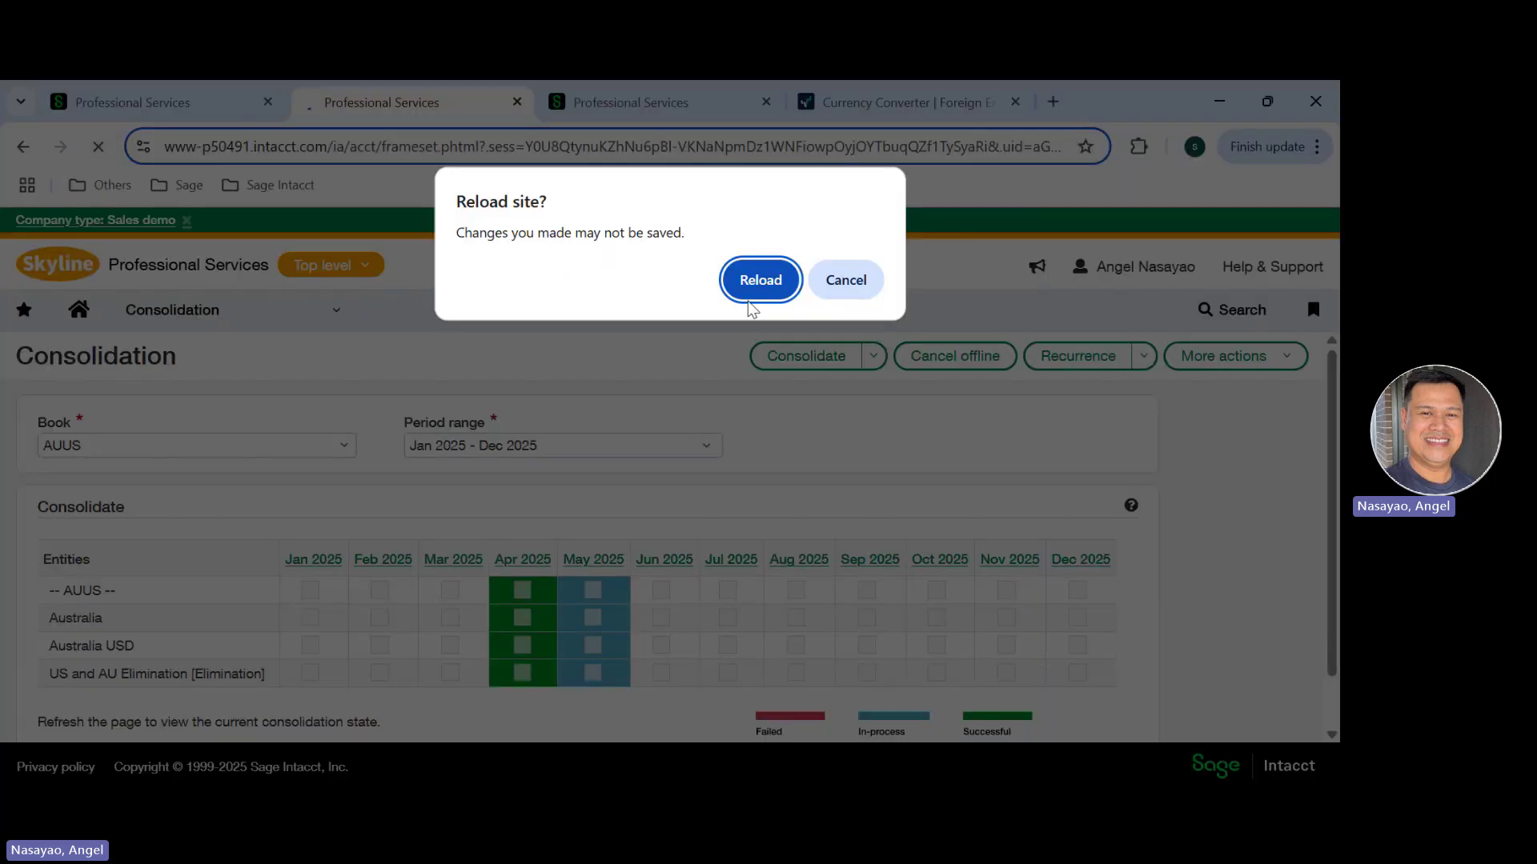
click(756, 282)
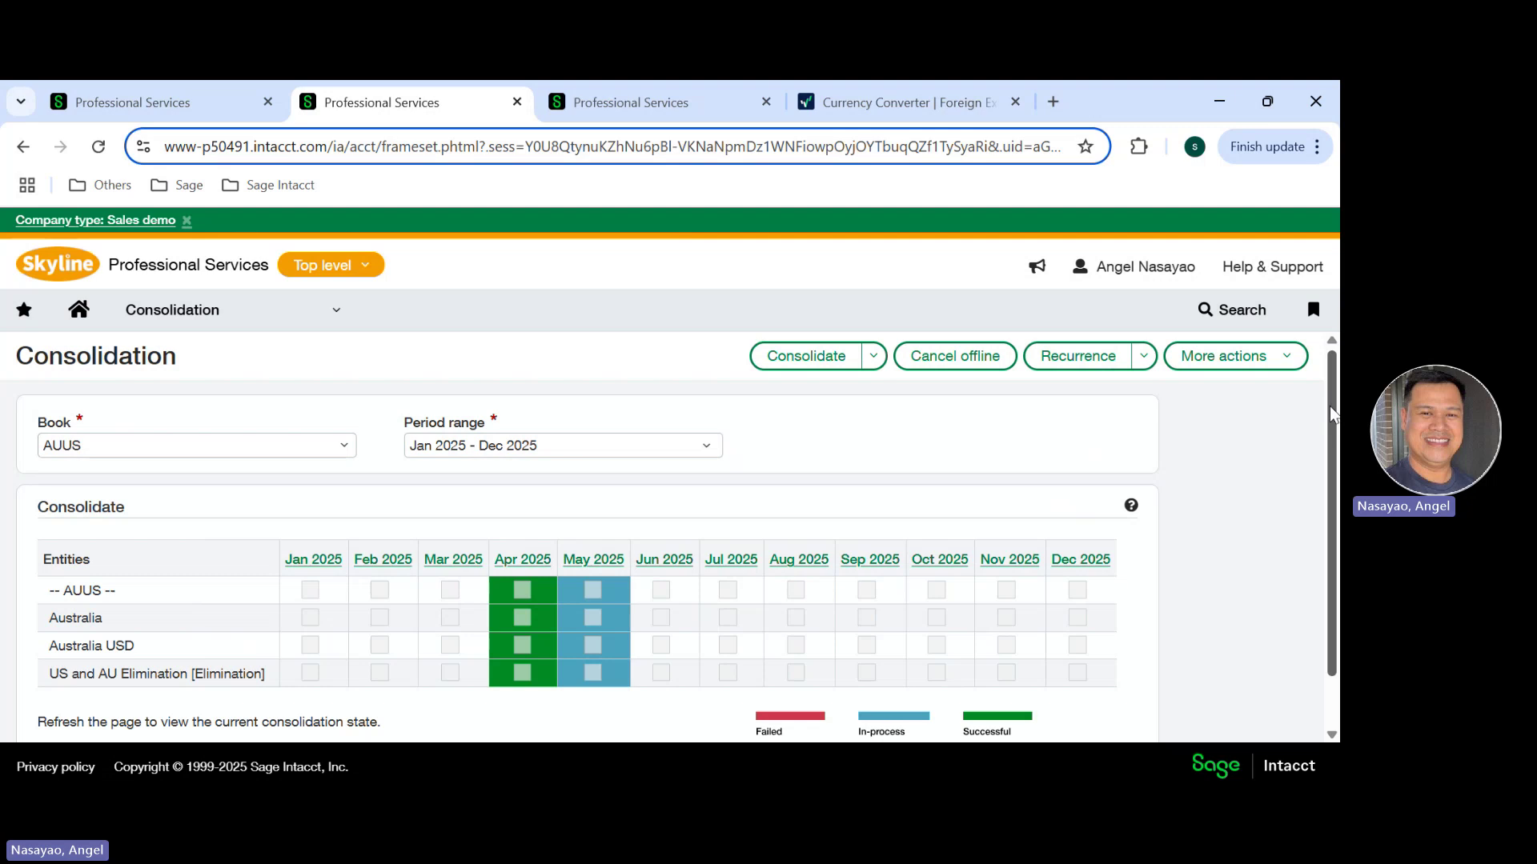
drag(1328, 406, 1338, 471)
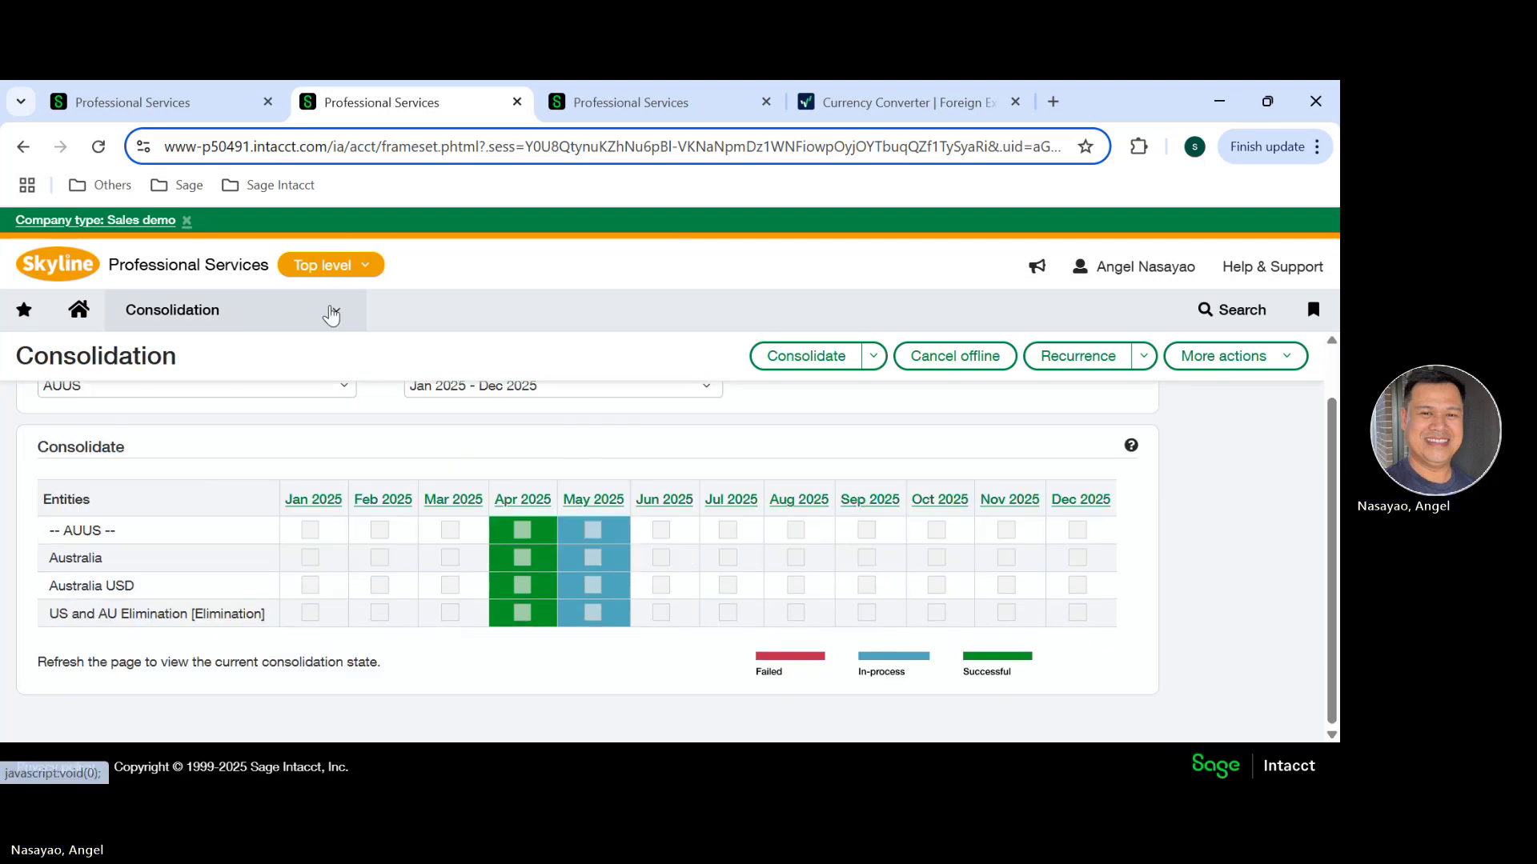
click(97, 148)
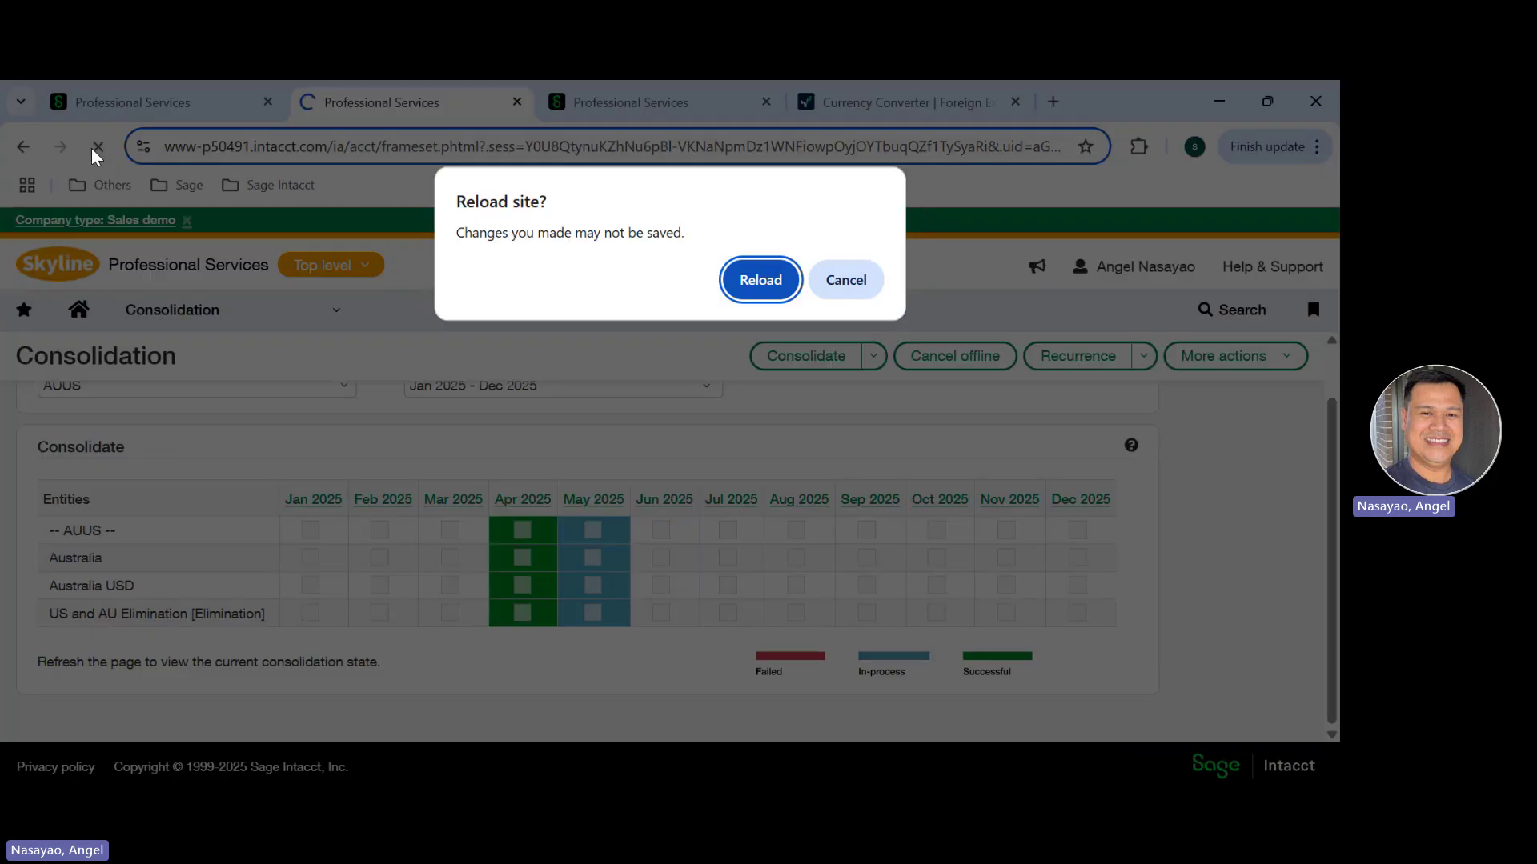
click(765, 291)
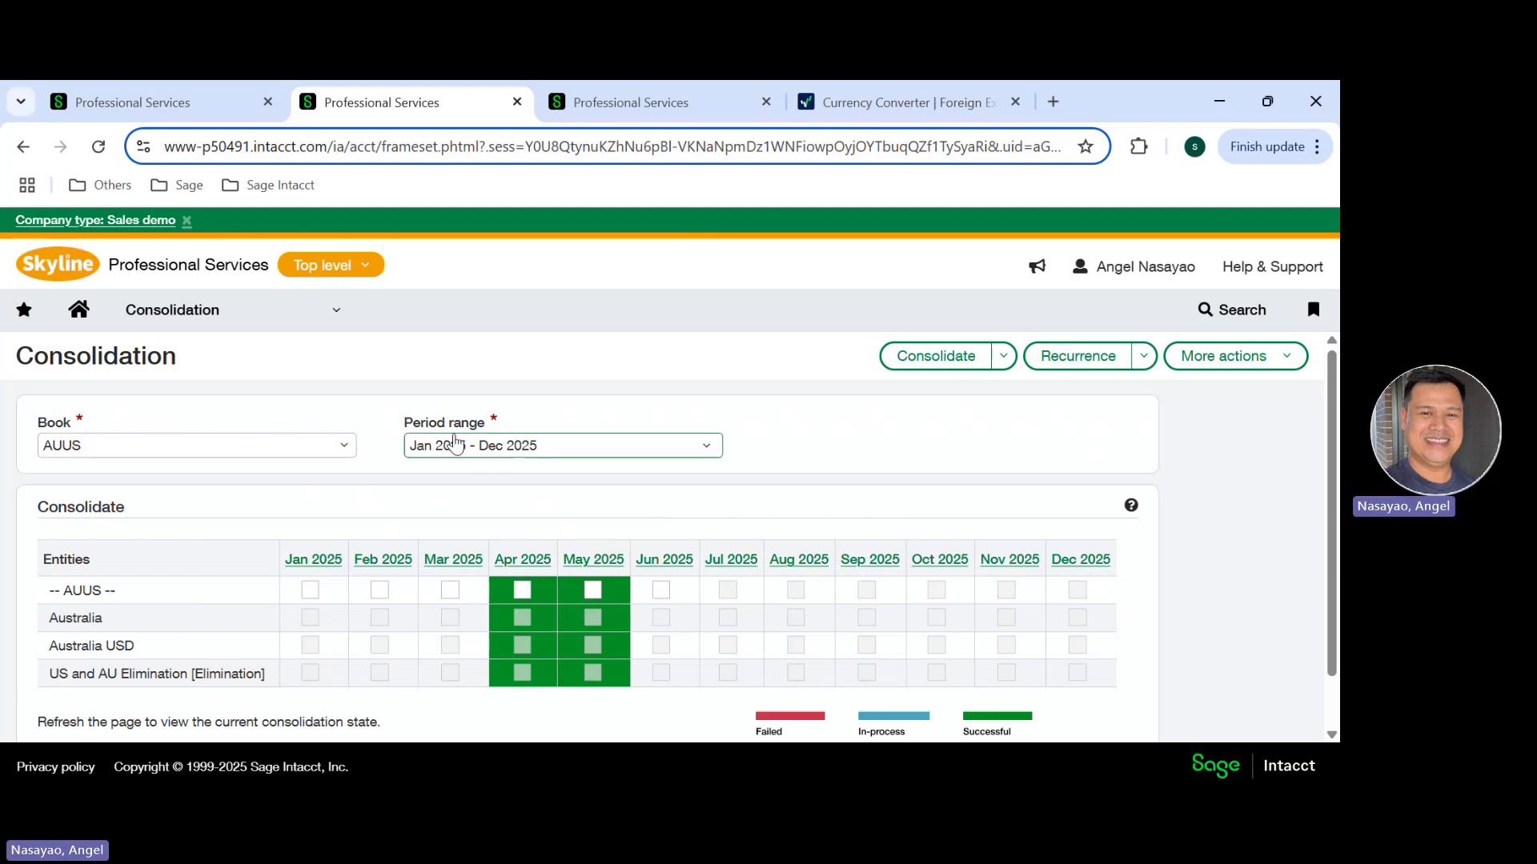
Step: From the AUUS journal transactions list, open the May 2025 transaction for location 800 and examine its receivable and retained earnings amounts
click(173, 93)
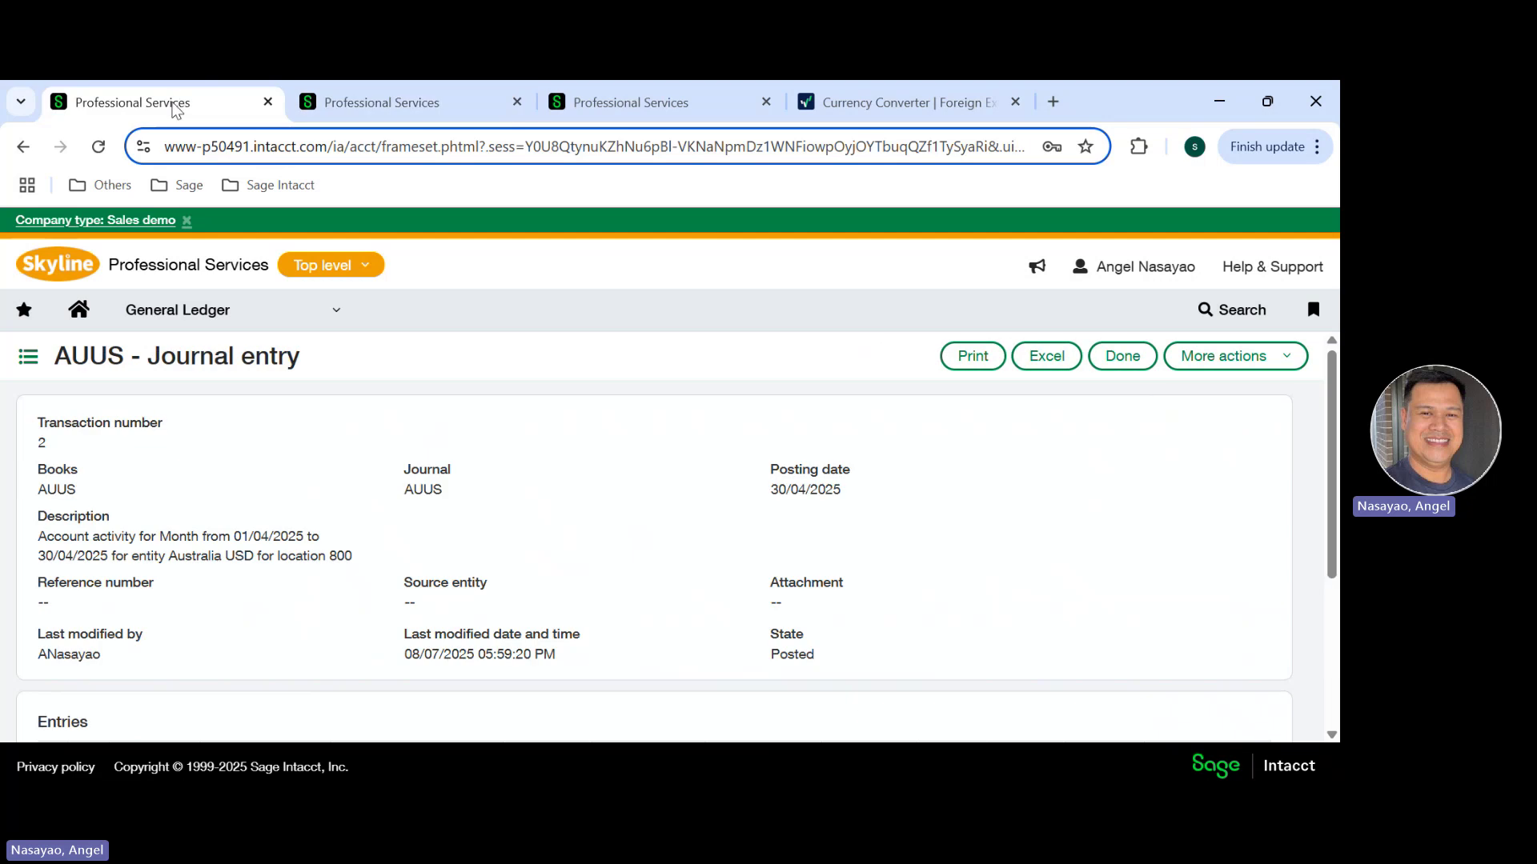
click(27, 360)
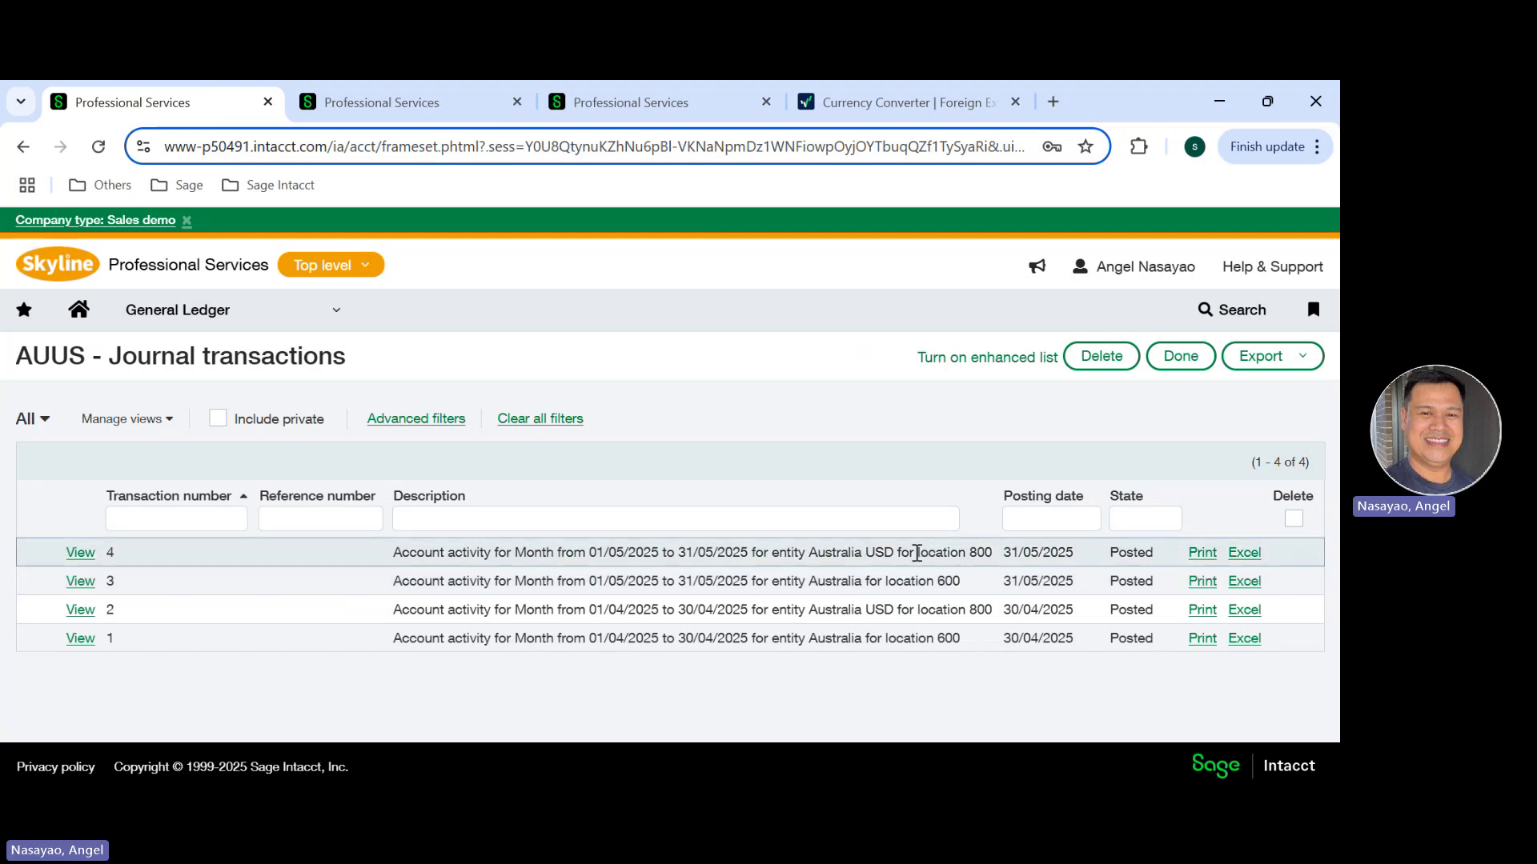
click(80, 553)
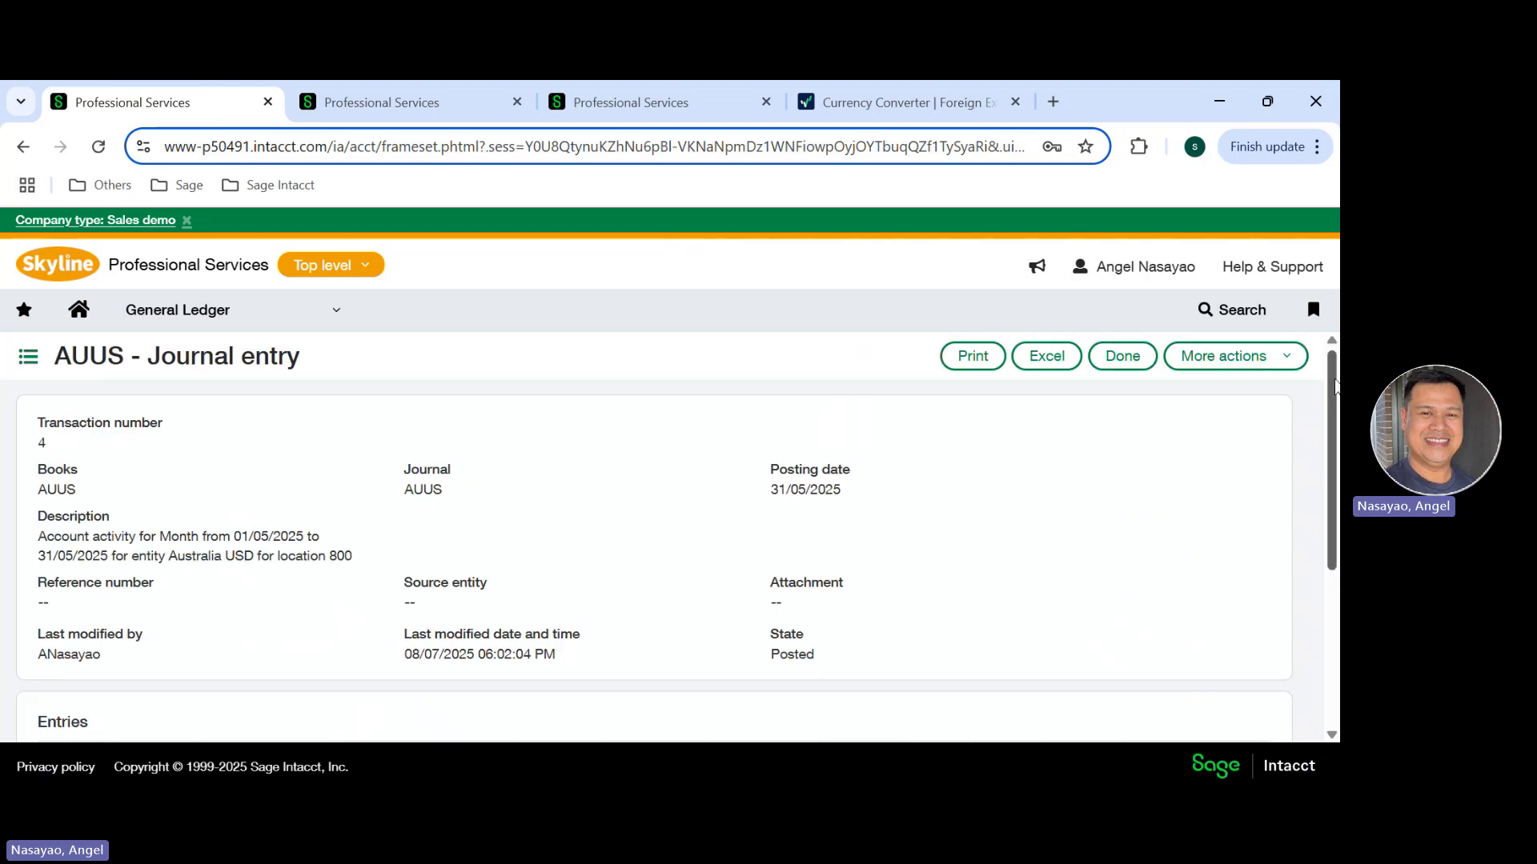
drag(1333, 394, 1338, 545)
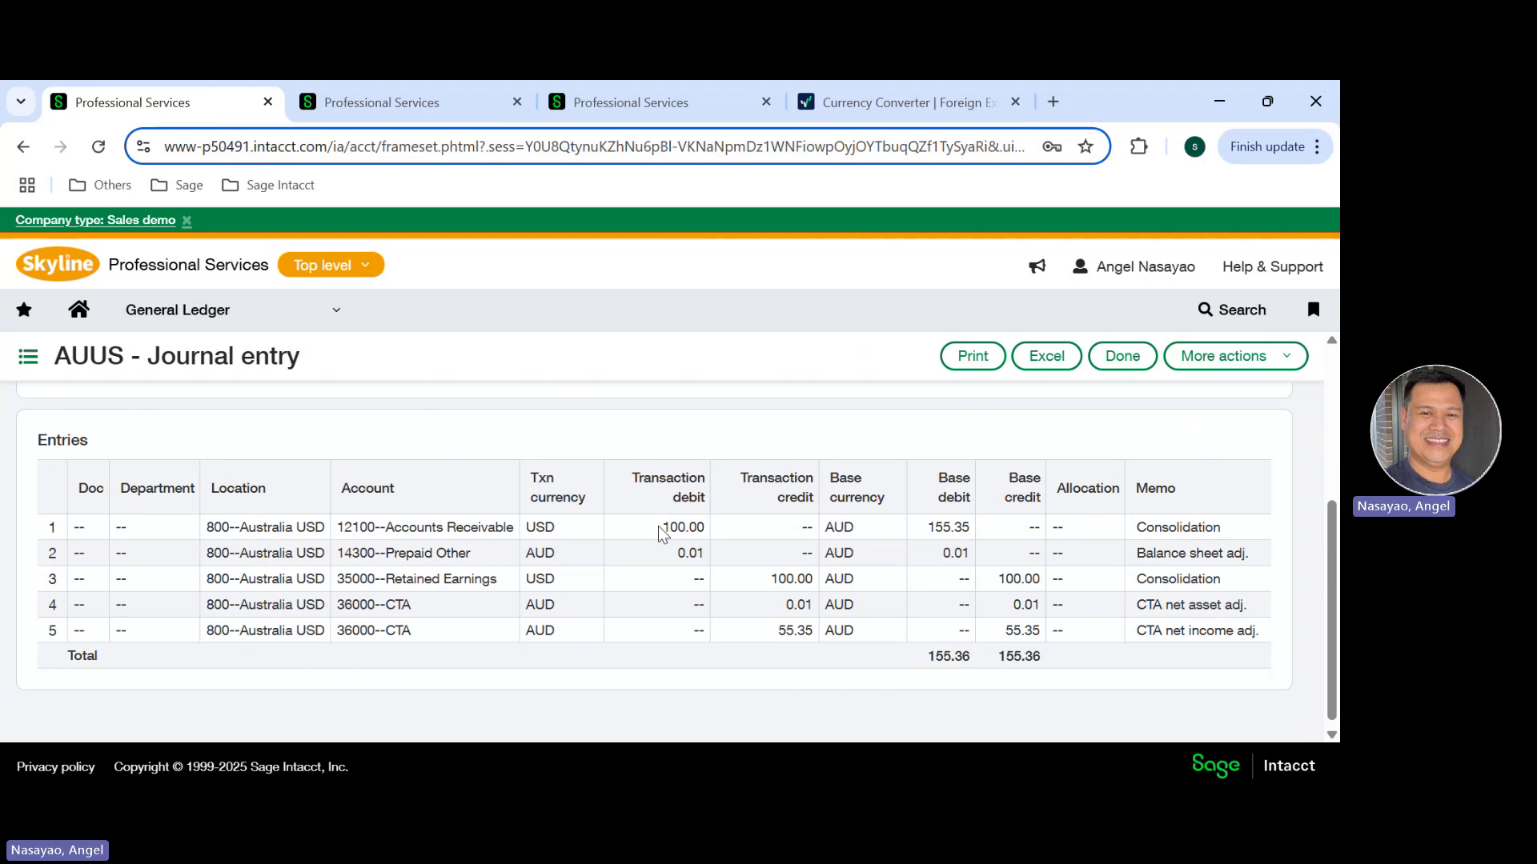
drag(671, 531, 709, 528)
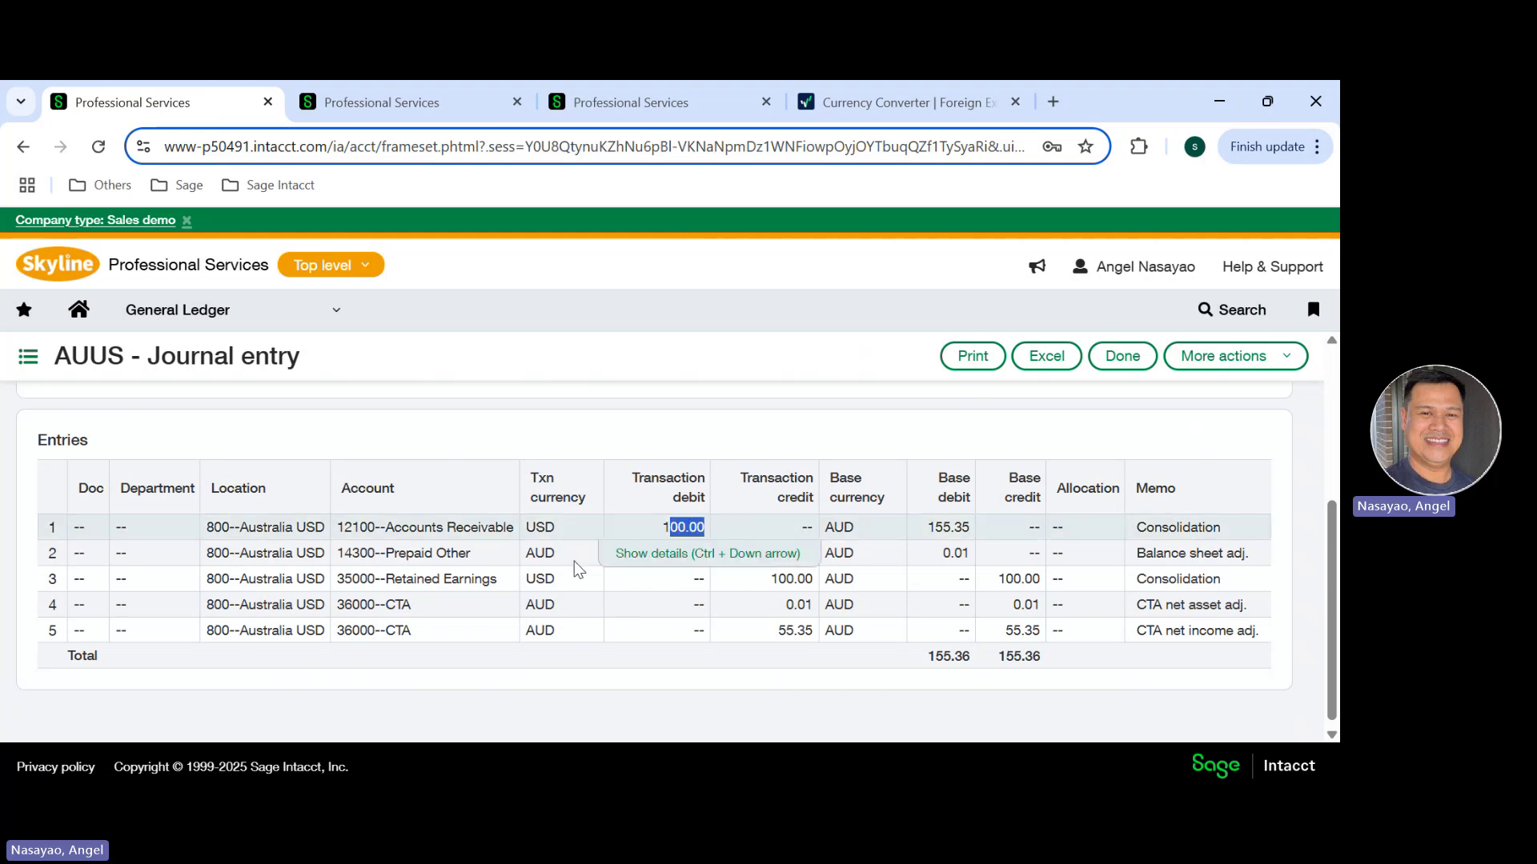
click(768, 585)
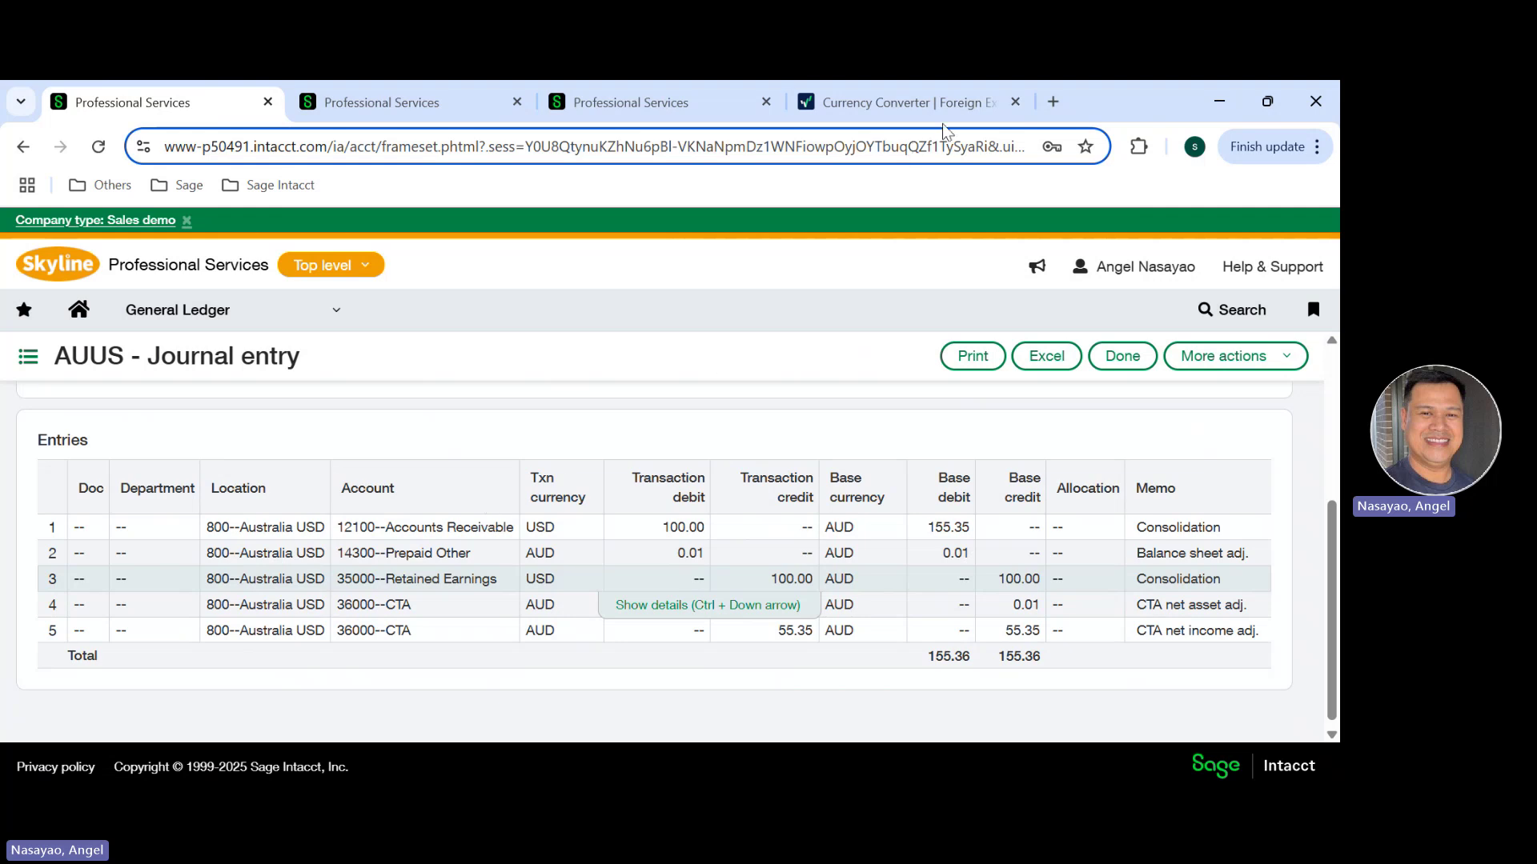
Step: Switch to the OANDA currency converter and look up the USD to AUD rate for 30 May 2025
click(931, 103)
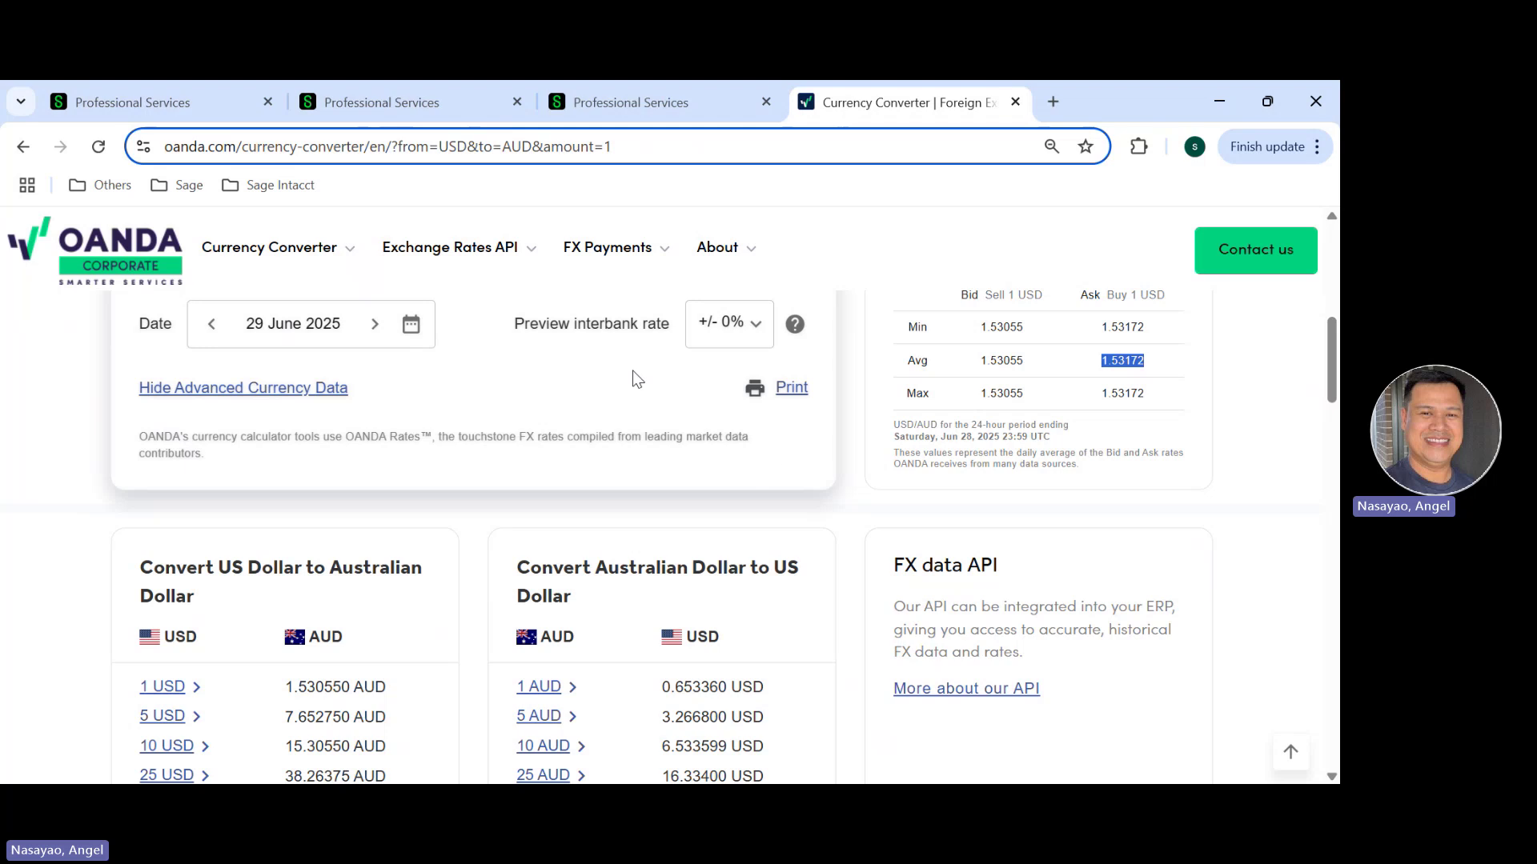
click(211, 325)
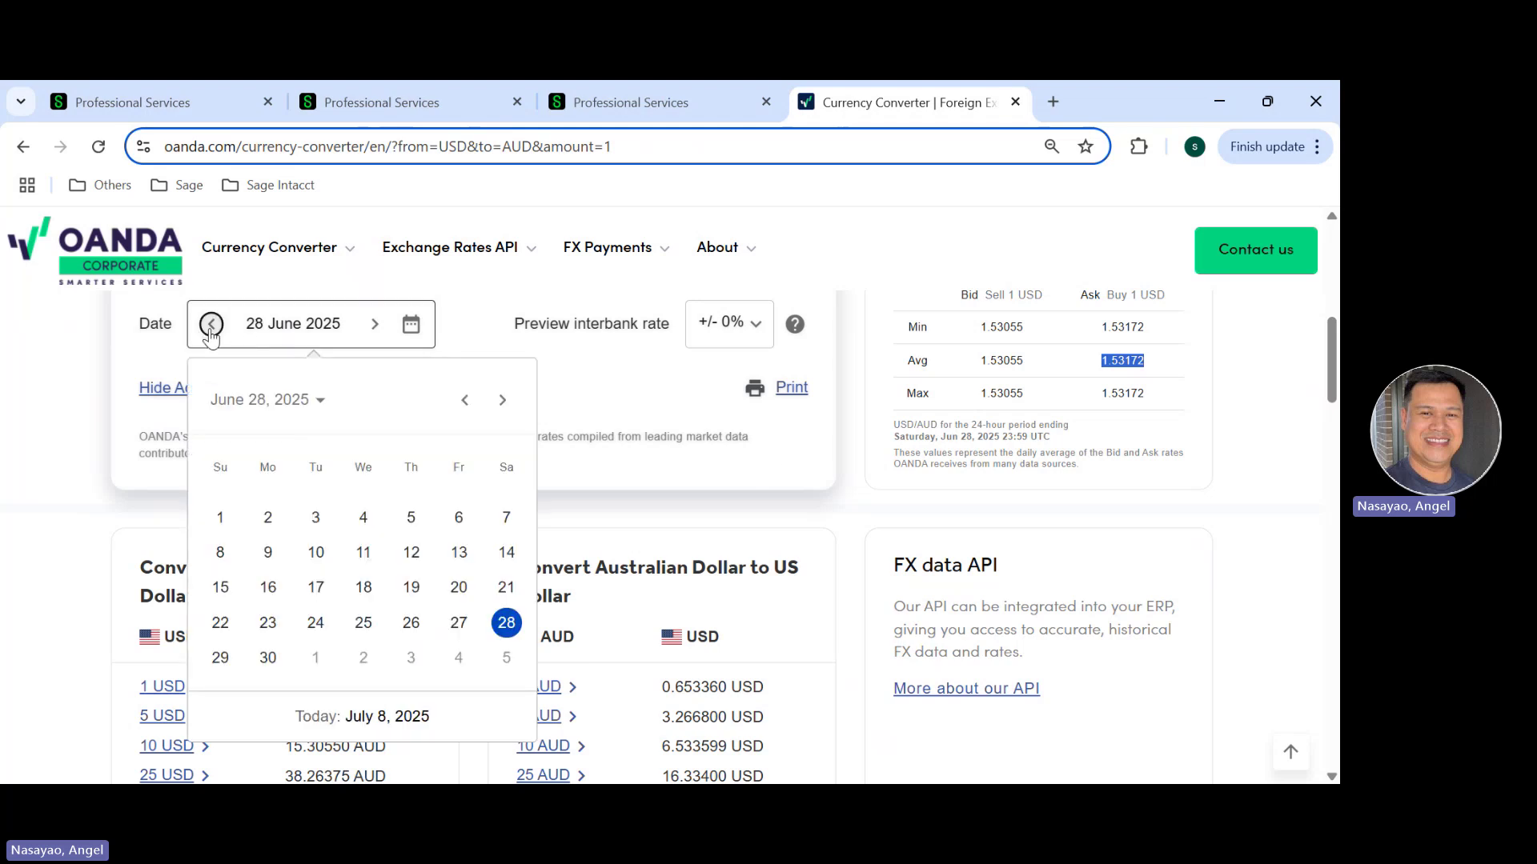
click(462, 400)
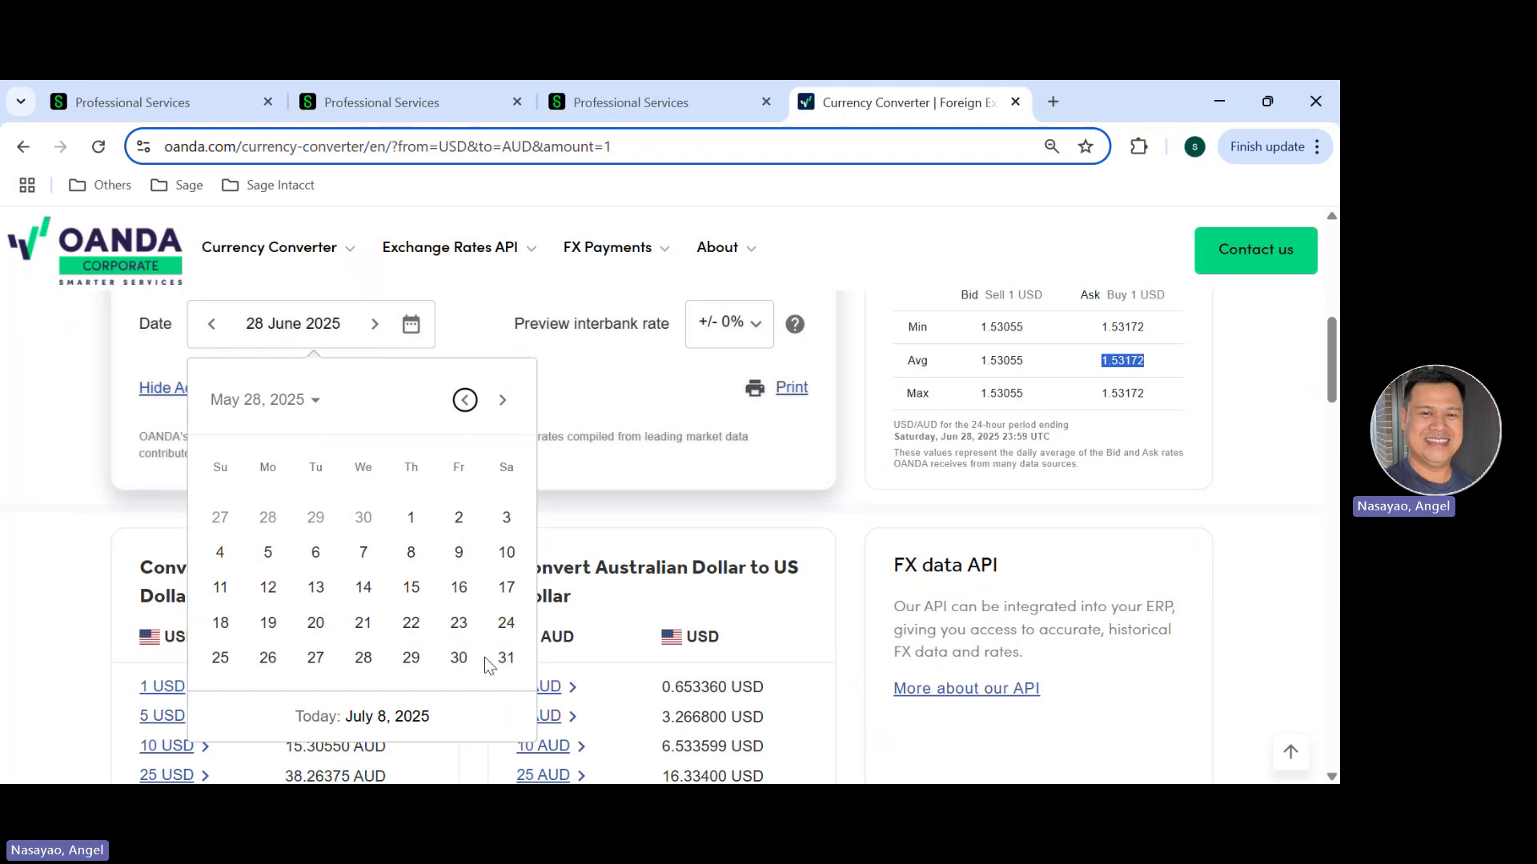
click(460, 659)
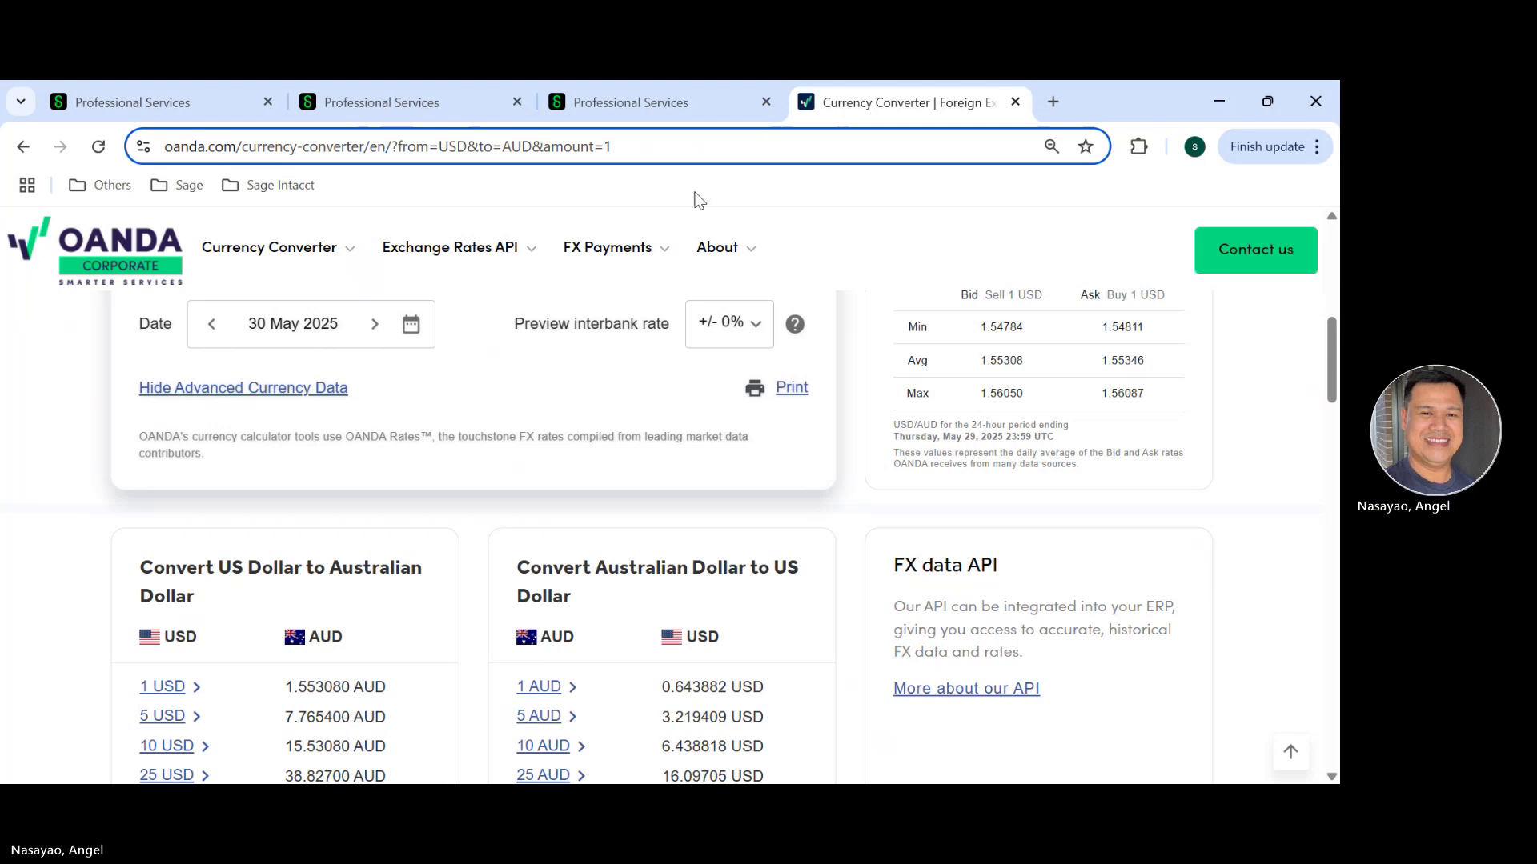
Step: Return to the browser tab with the May 2025 AUUS journal entry and duplicate that tab
click(404, 108)
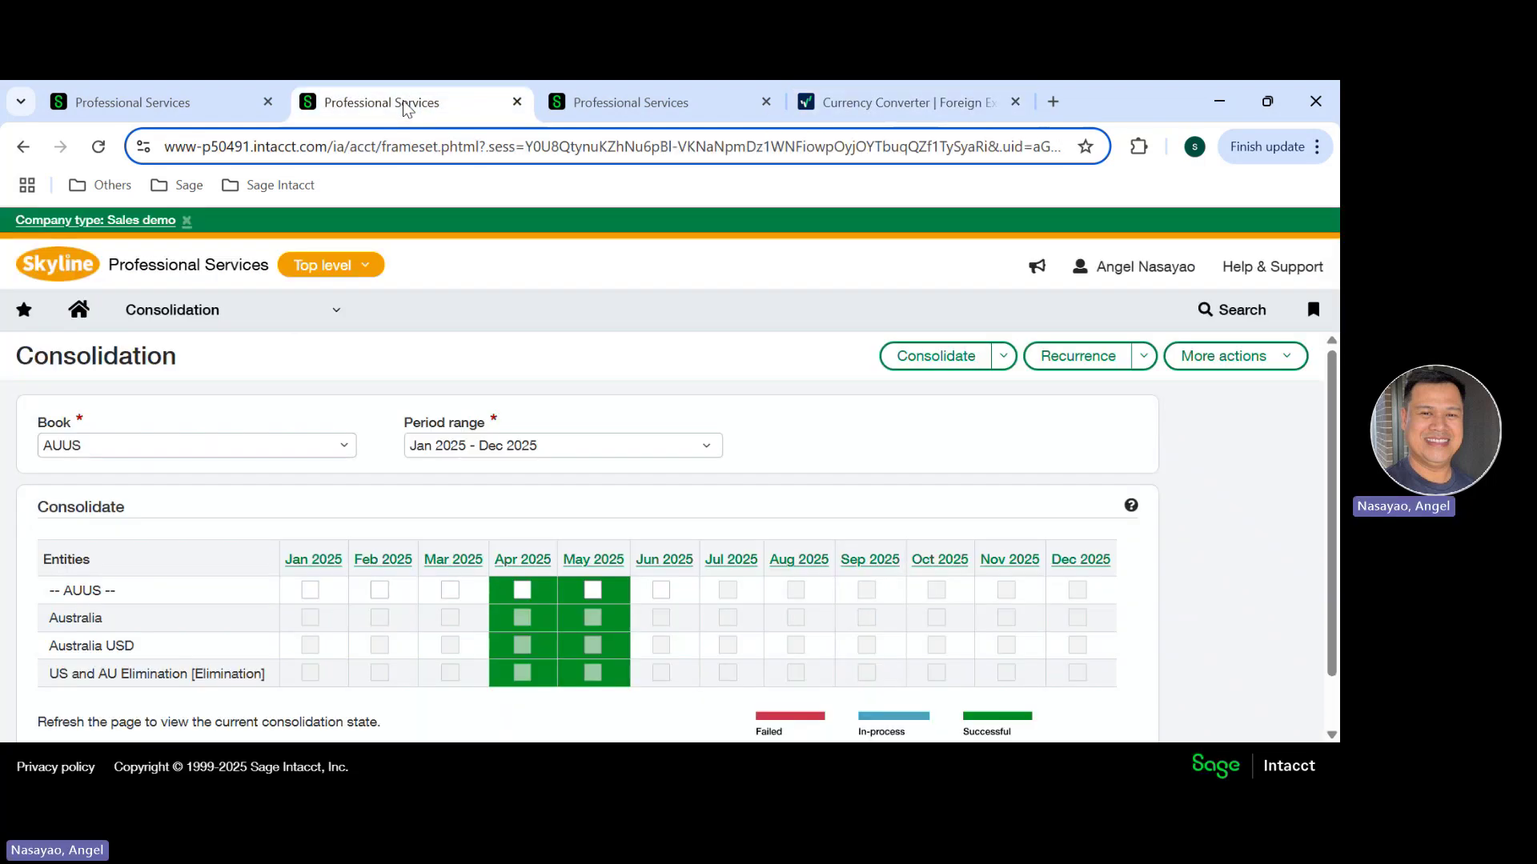
click(207, 106)
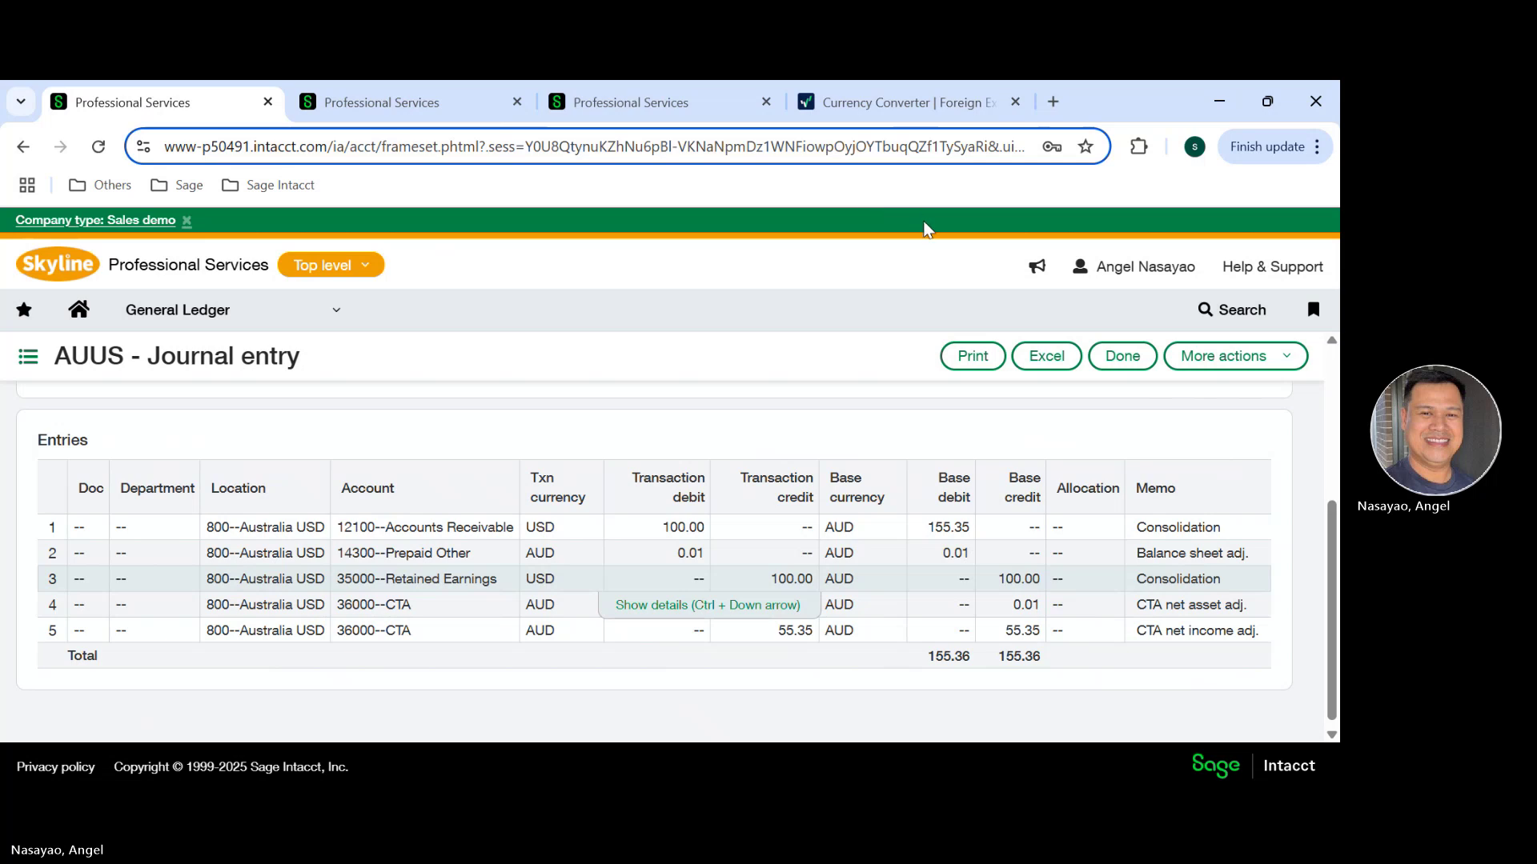
right_click(108, 108)
key(Escape)
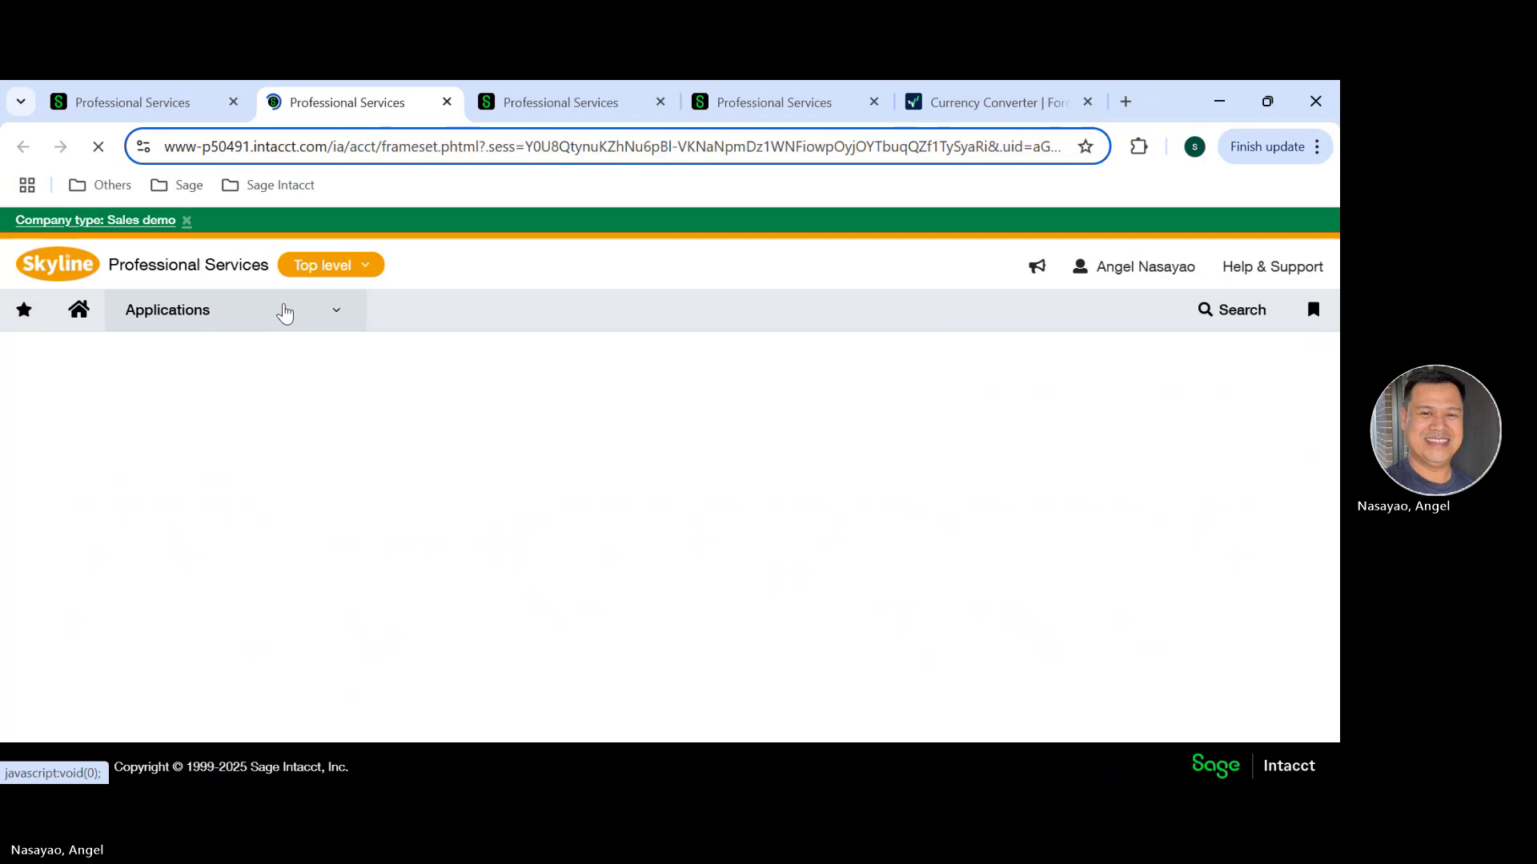
Step: Open the General Ledger configuration, discarding unsaved page changes, examine the Intacct rate option under Multi-currency management, and close that browser tab
click(332, 317)
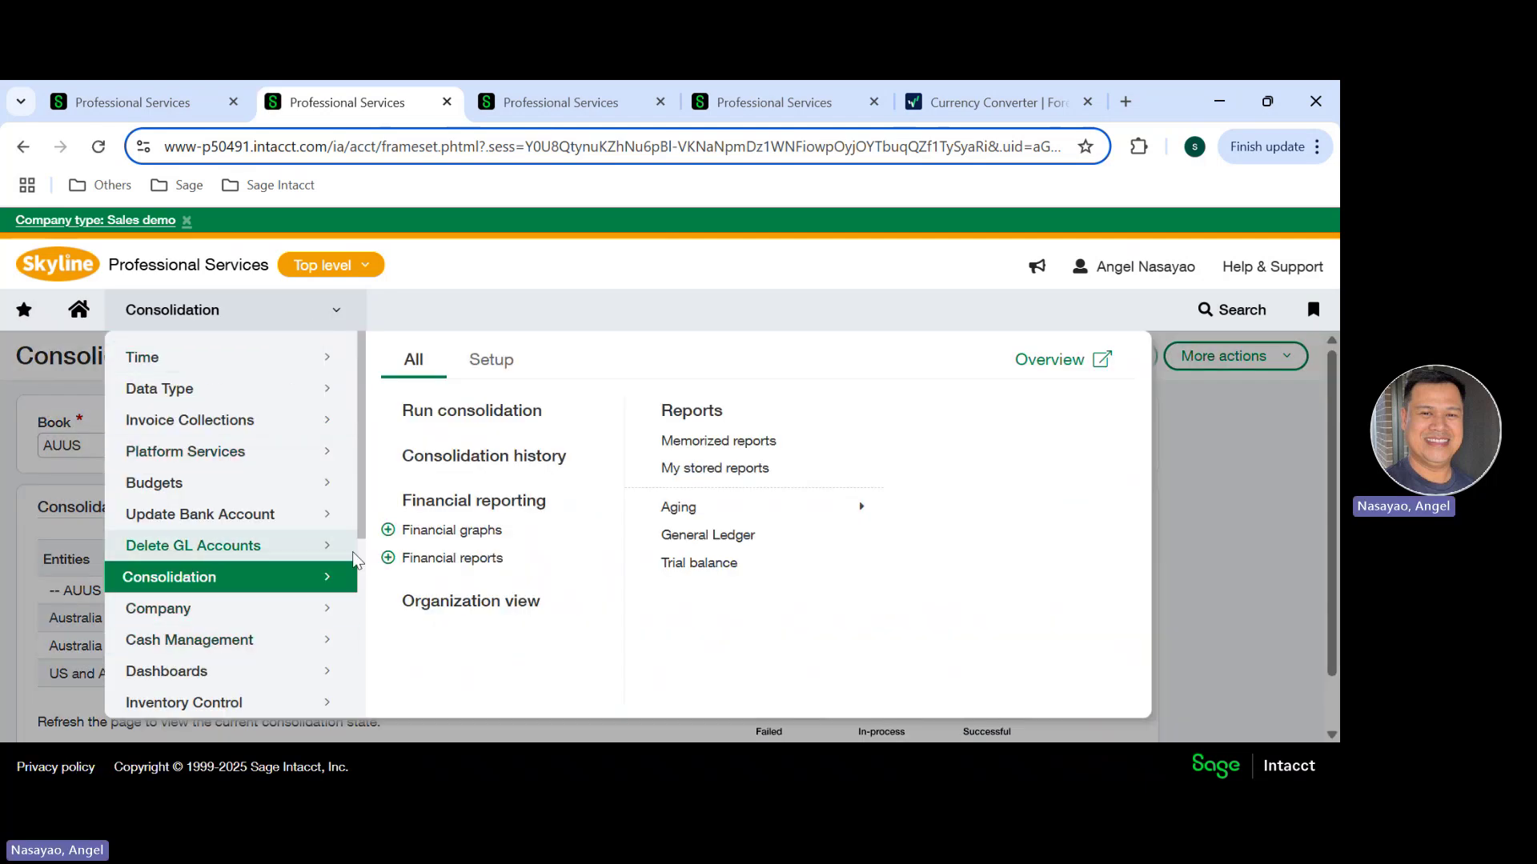
scroll(358, 560, down, 3)
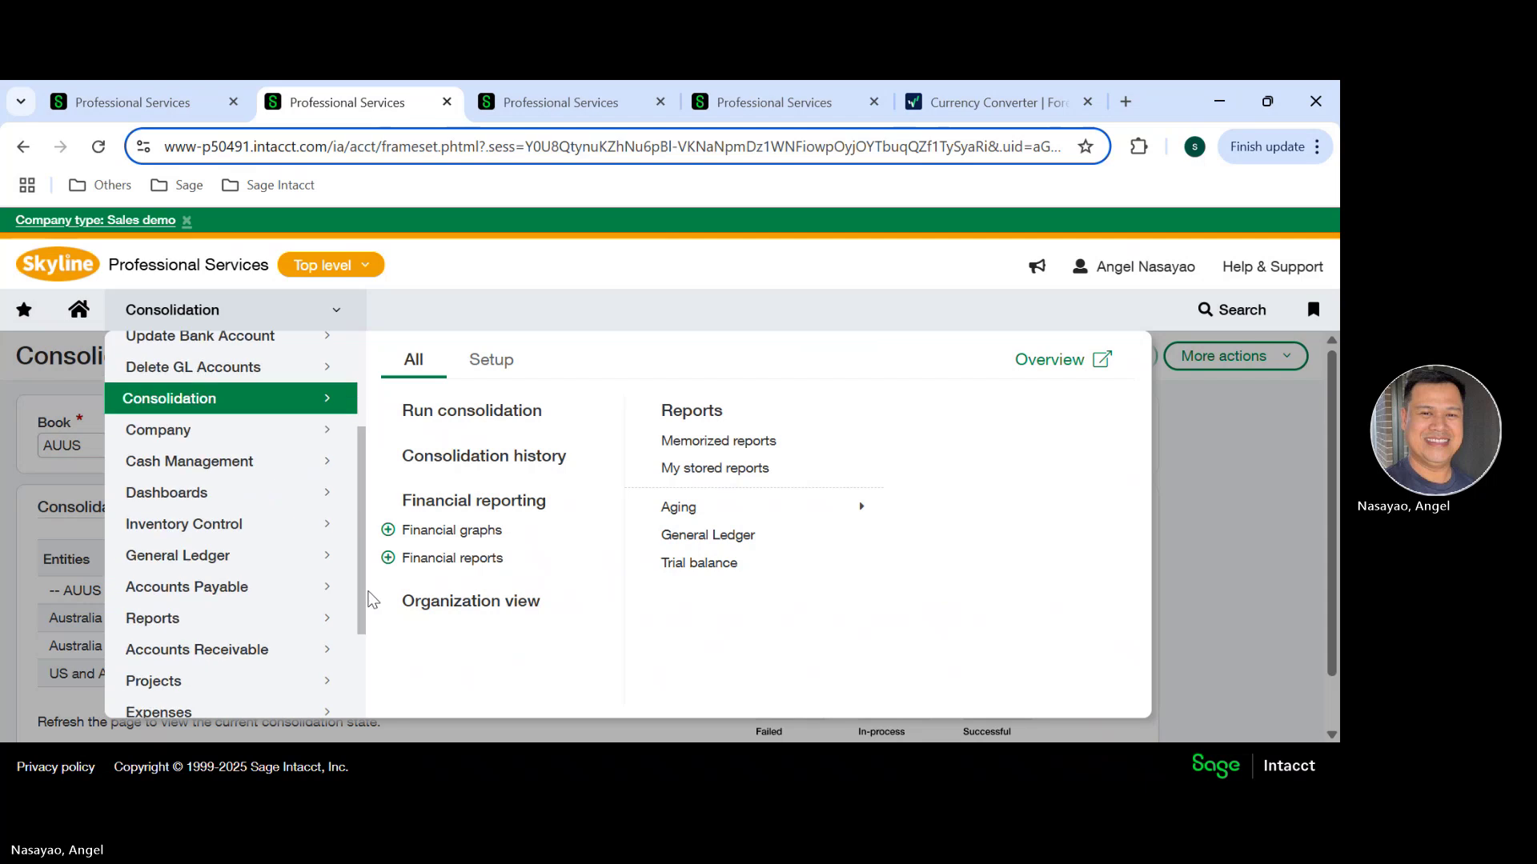
drag(372, 607, 394, 537)
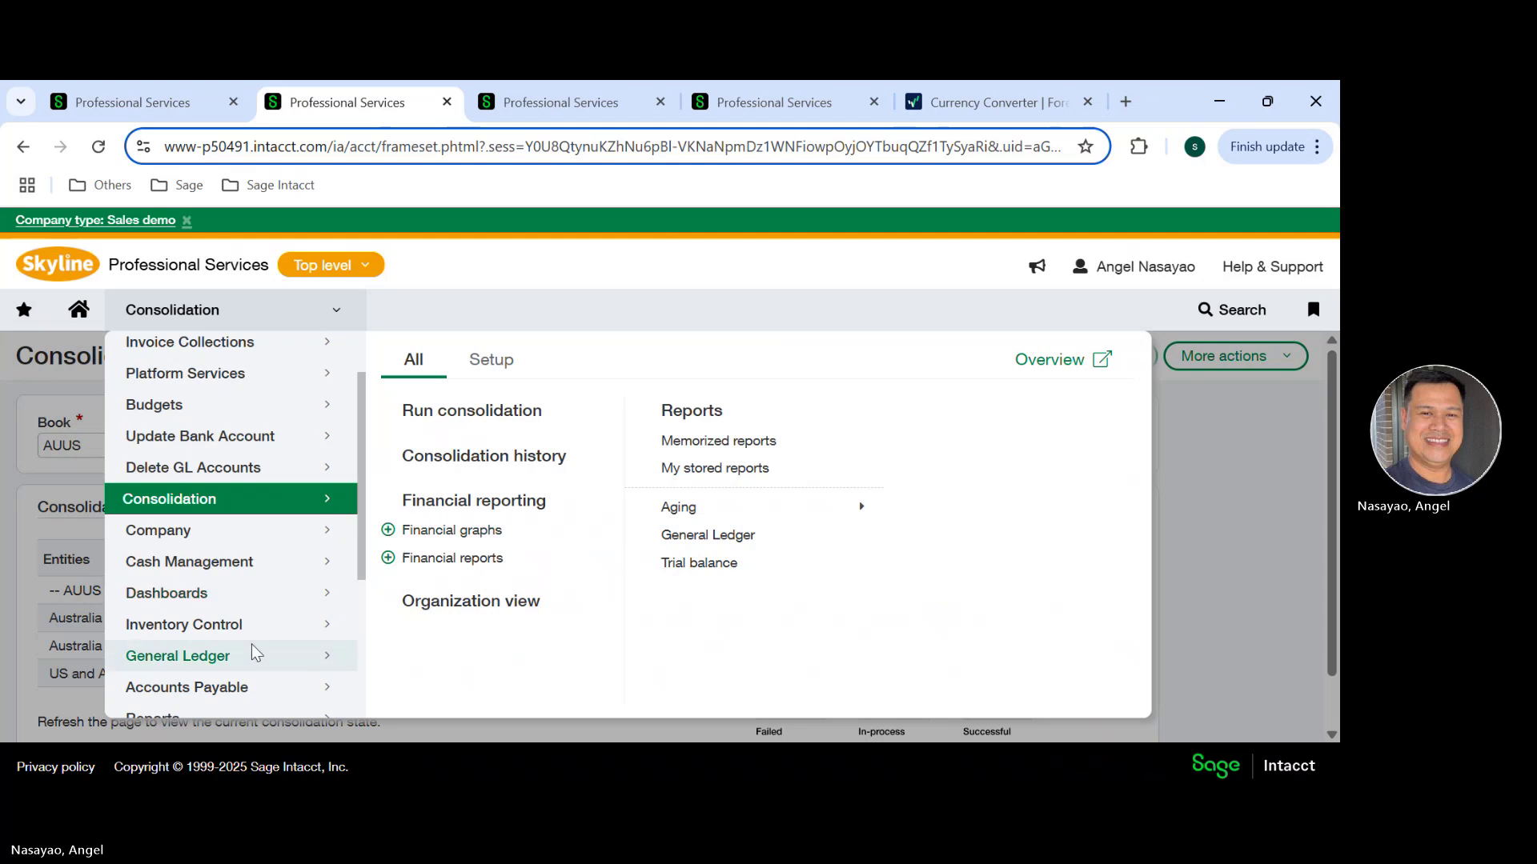
click(251, 652)
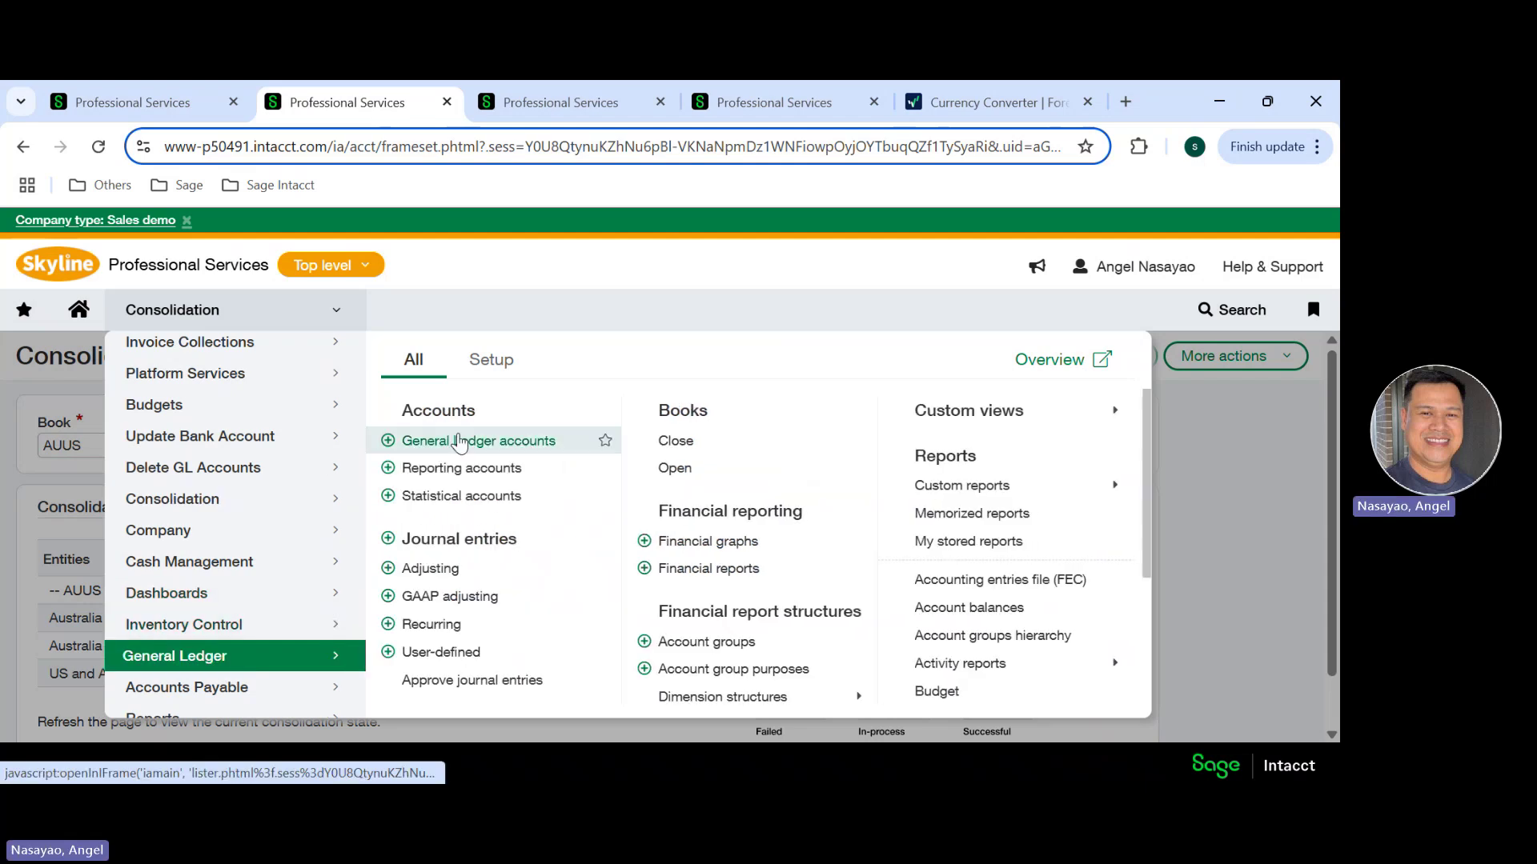
click(490, 359)
click(446, 418)
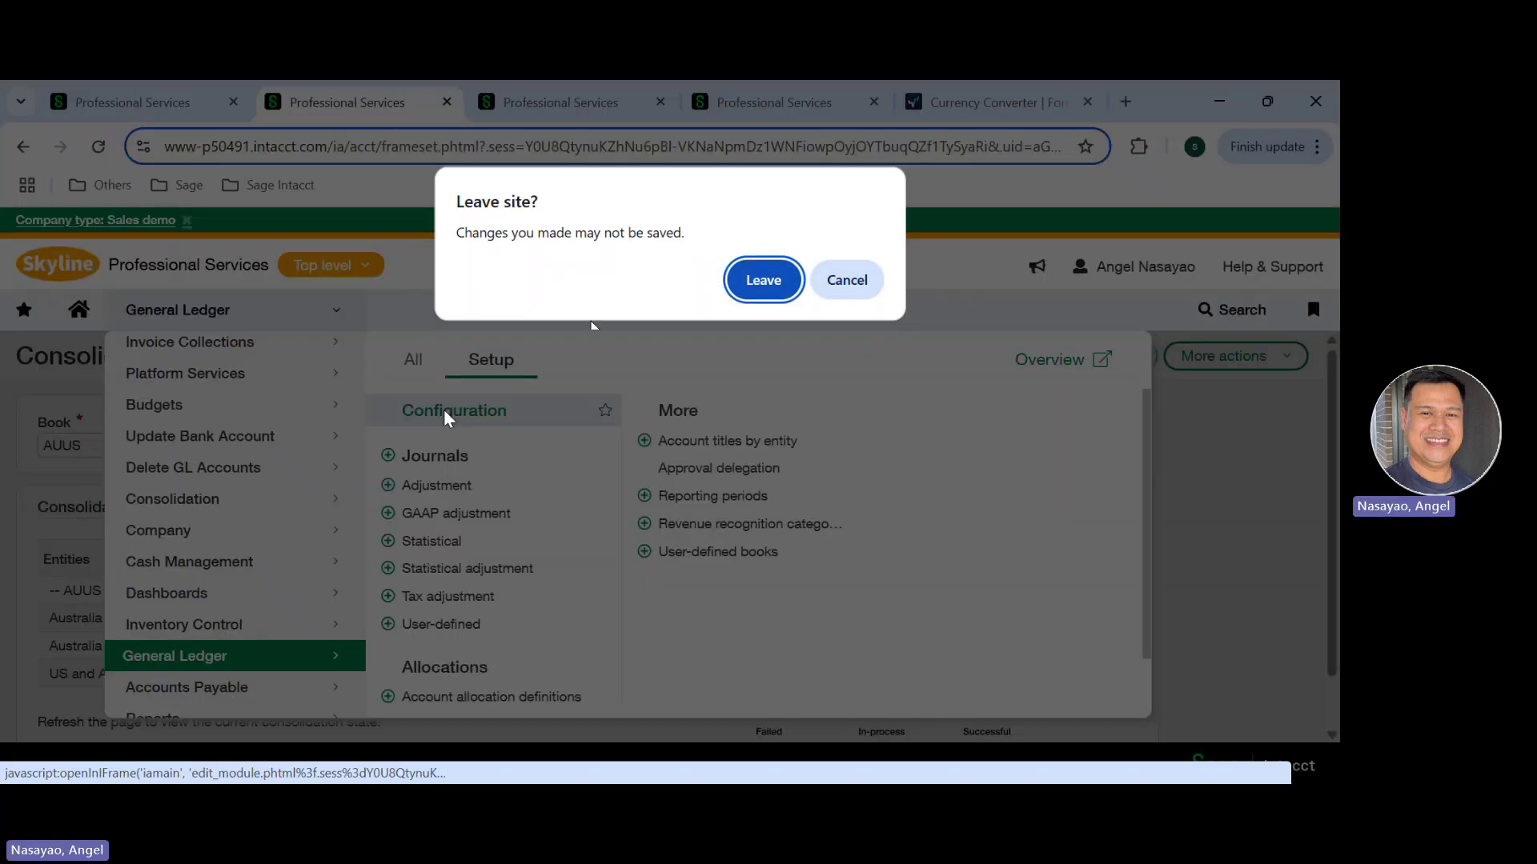
click(762, 277)
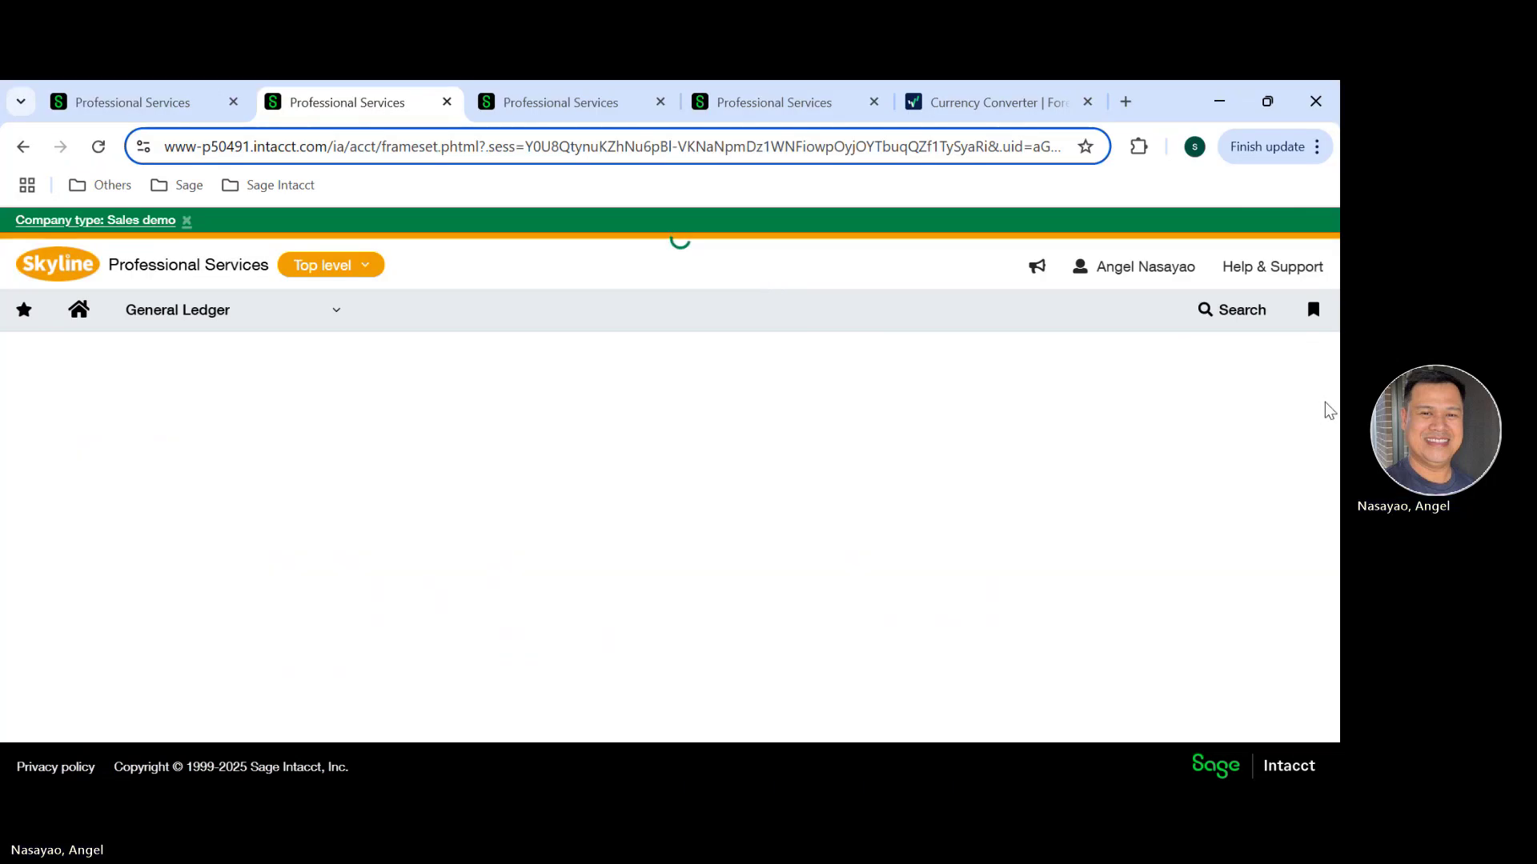
drag(1335, 390, 1334, 438)
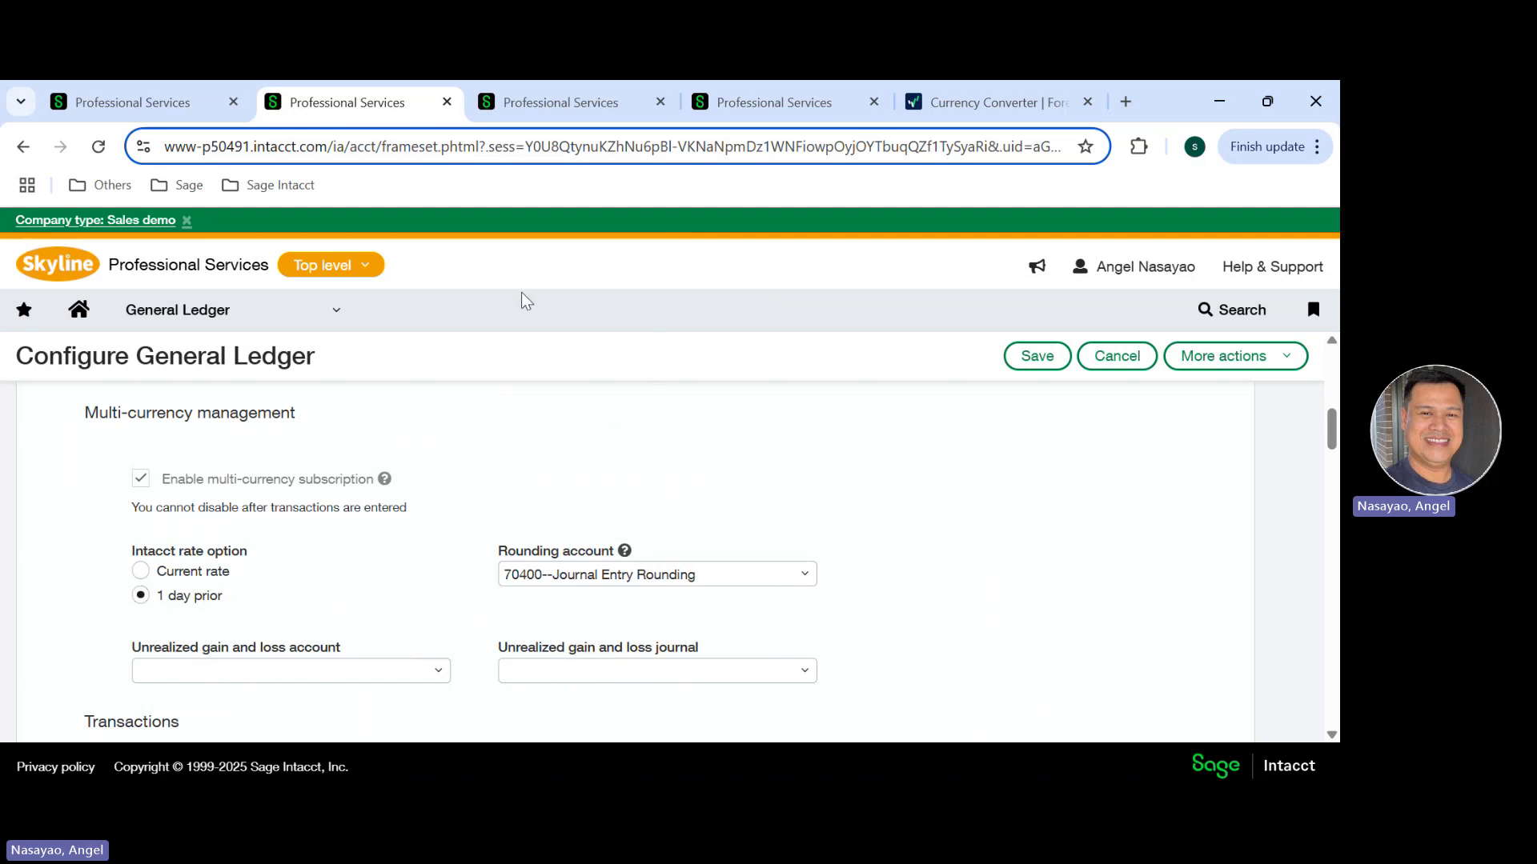
click(447, 103)
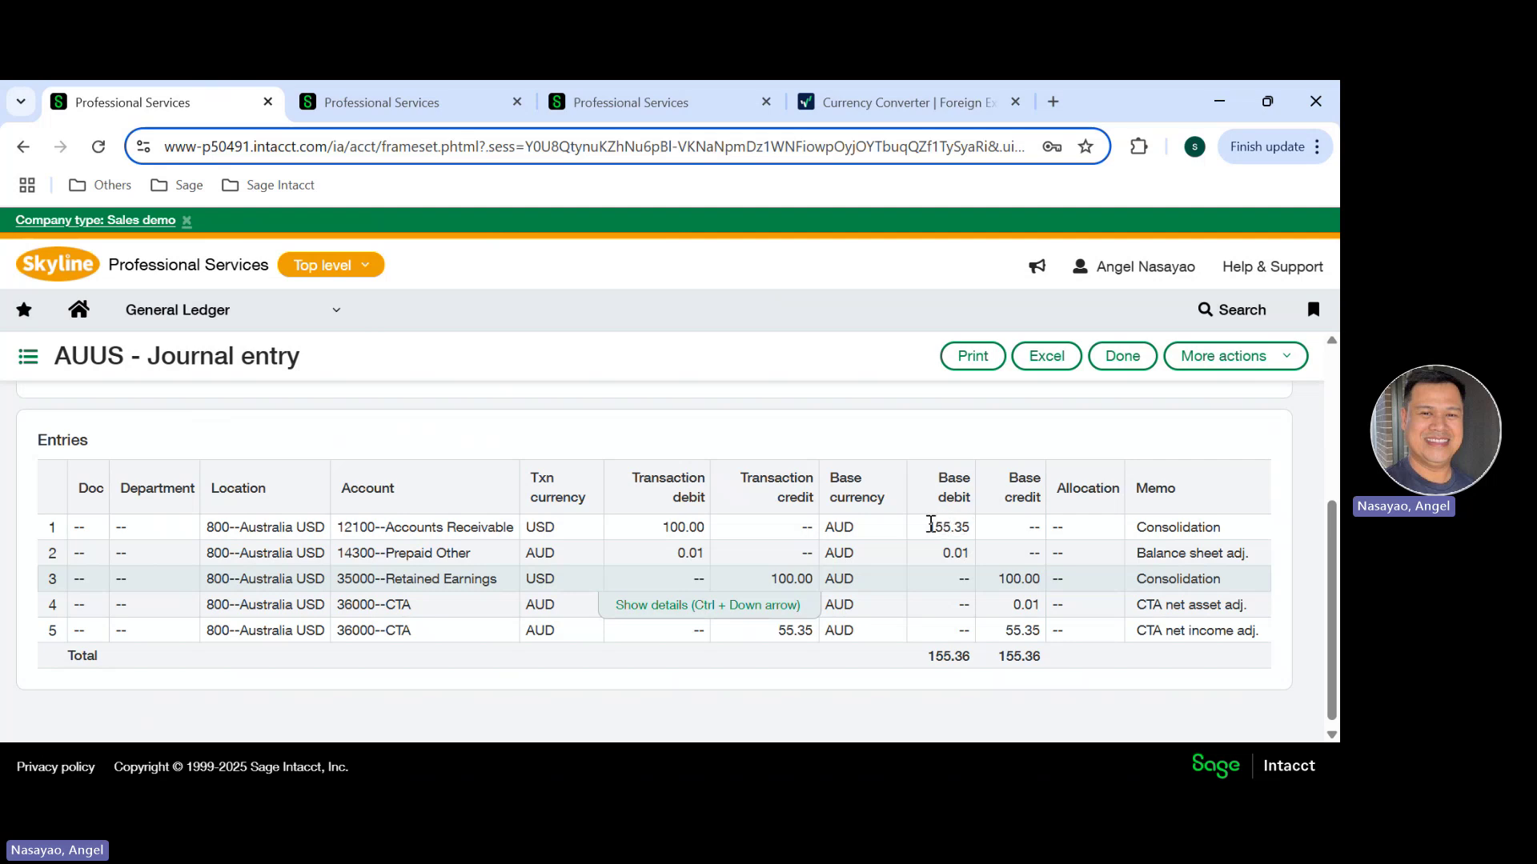
Step: Compare the Accounts Receivable base debit in the AUUS journal entry with OANDA's average USD to AUD ask rate for 30 May 2025
drag(930, 526, 969, 525)
click(903, 104)
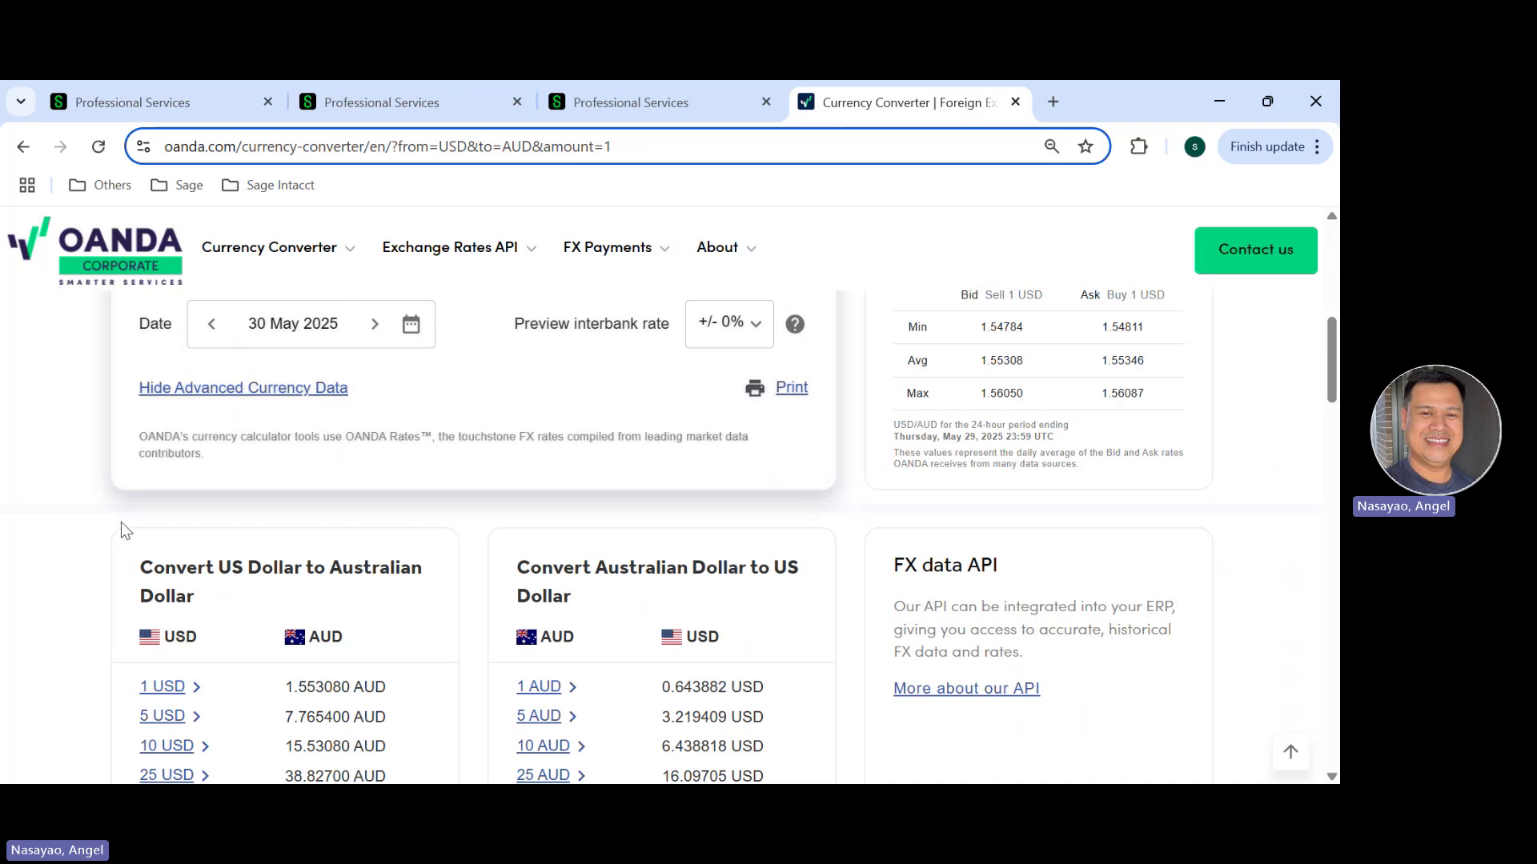
click(264, 329)
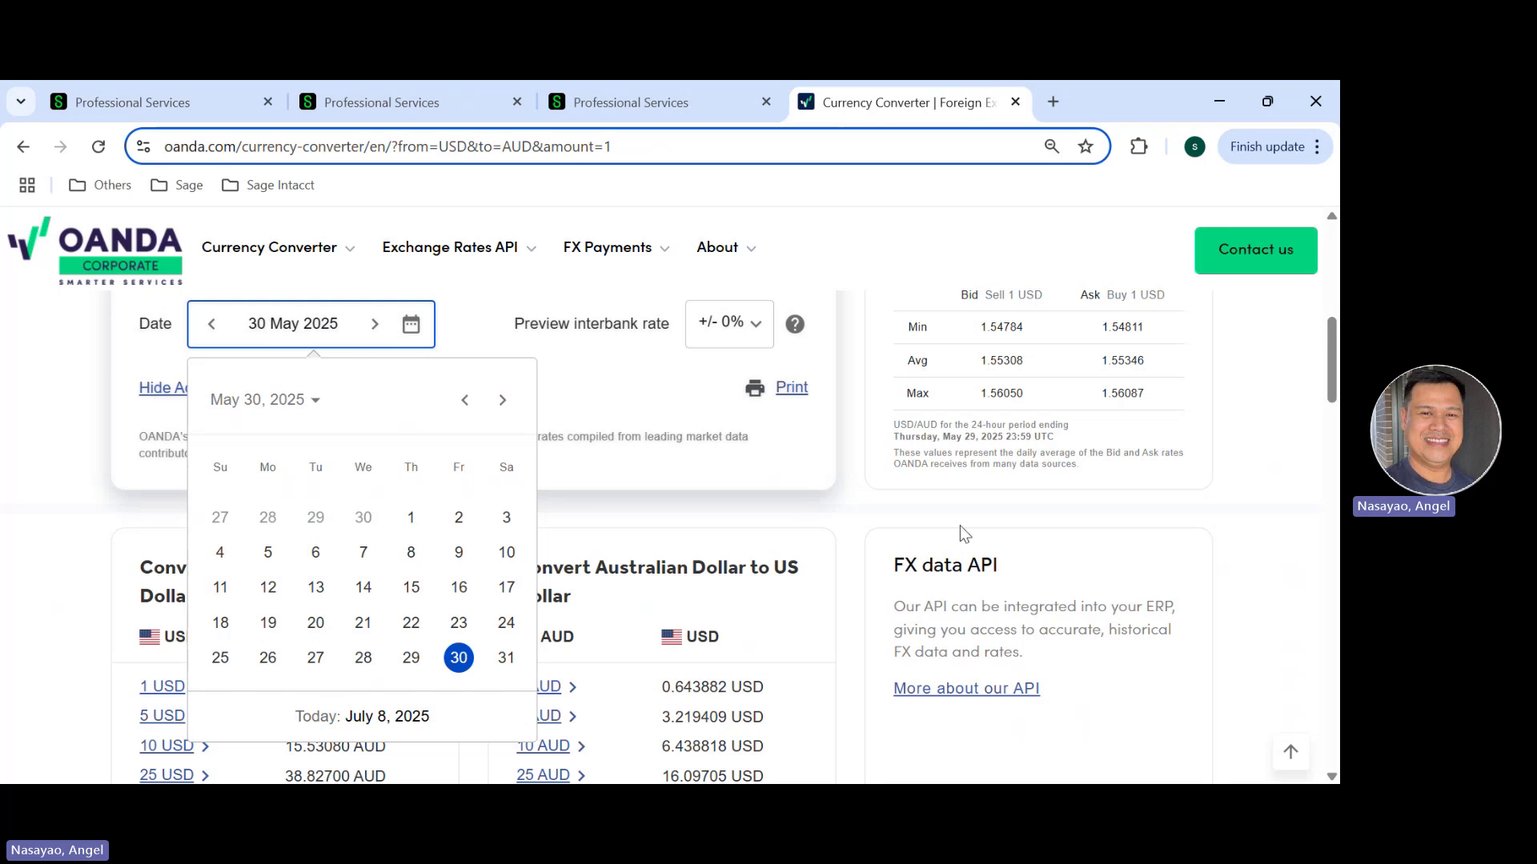
click(1303, 502)
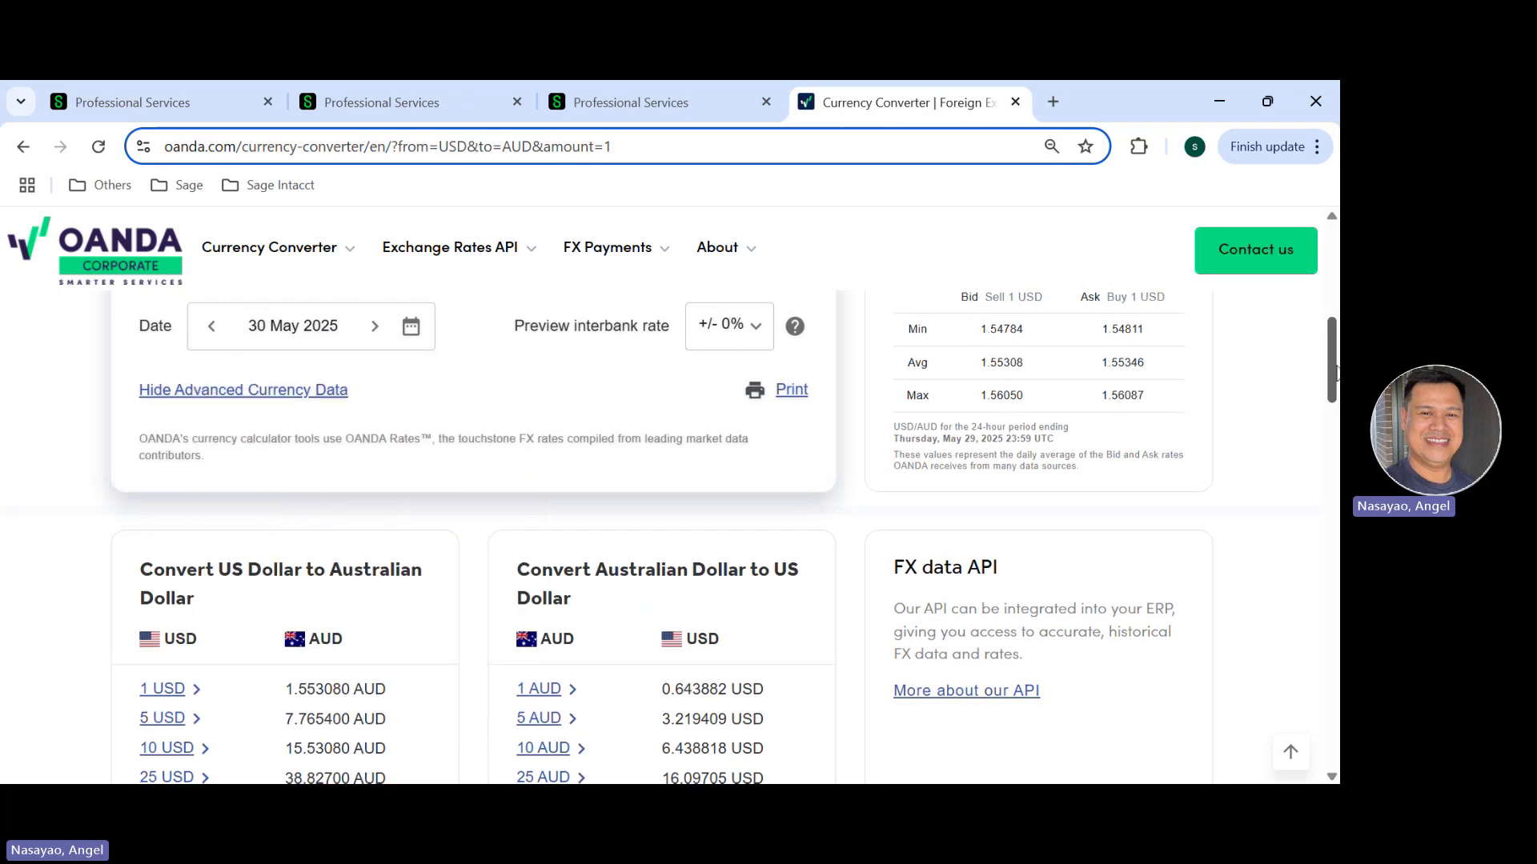
scroll(1309, 333, up, 5)
scroll(1313, 313, down, 4)
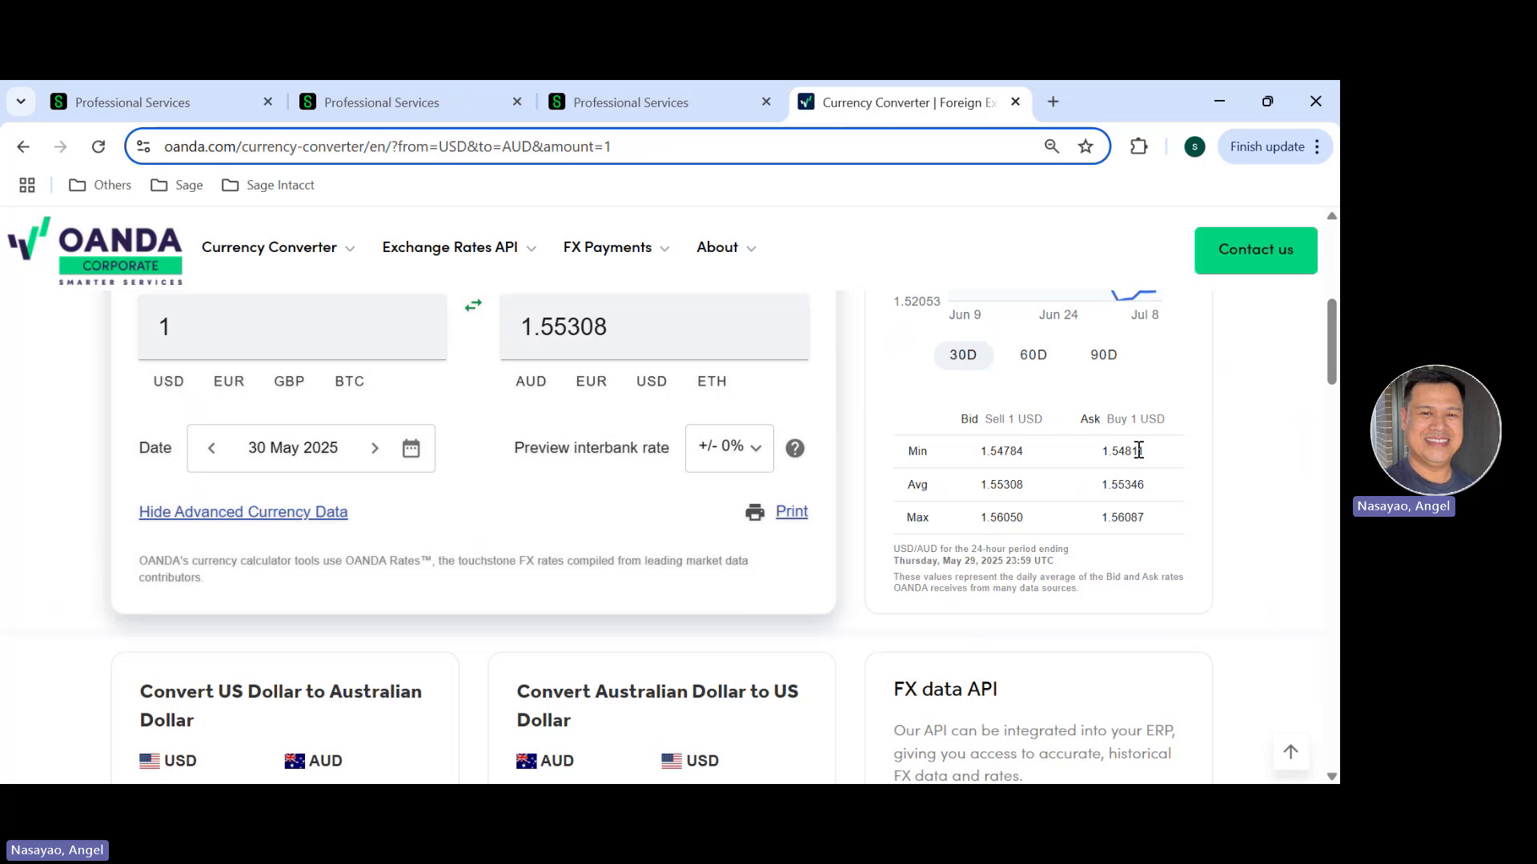
drag(1103, 485, 1146, 486)
click(412, 101)
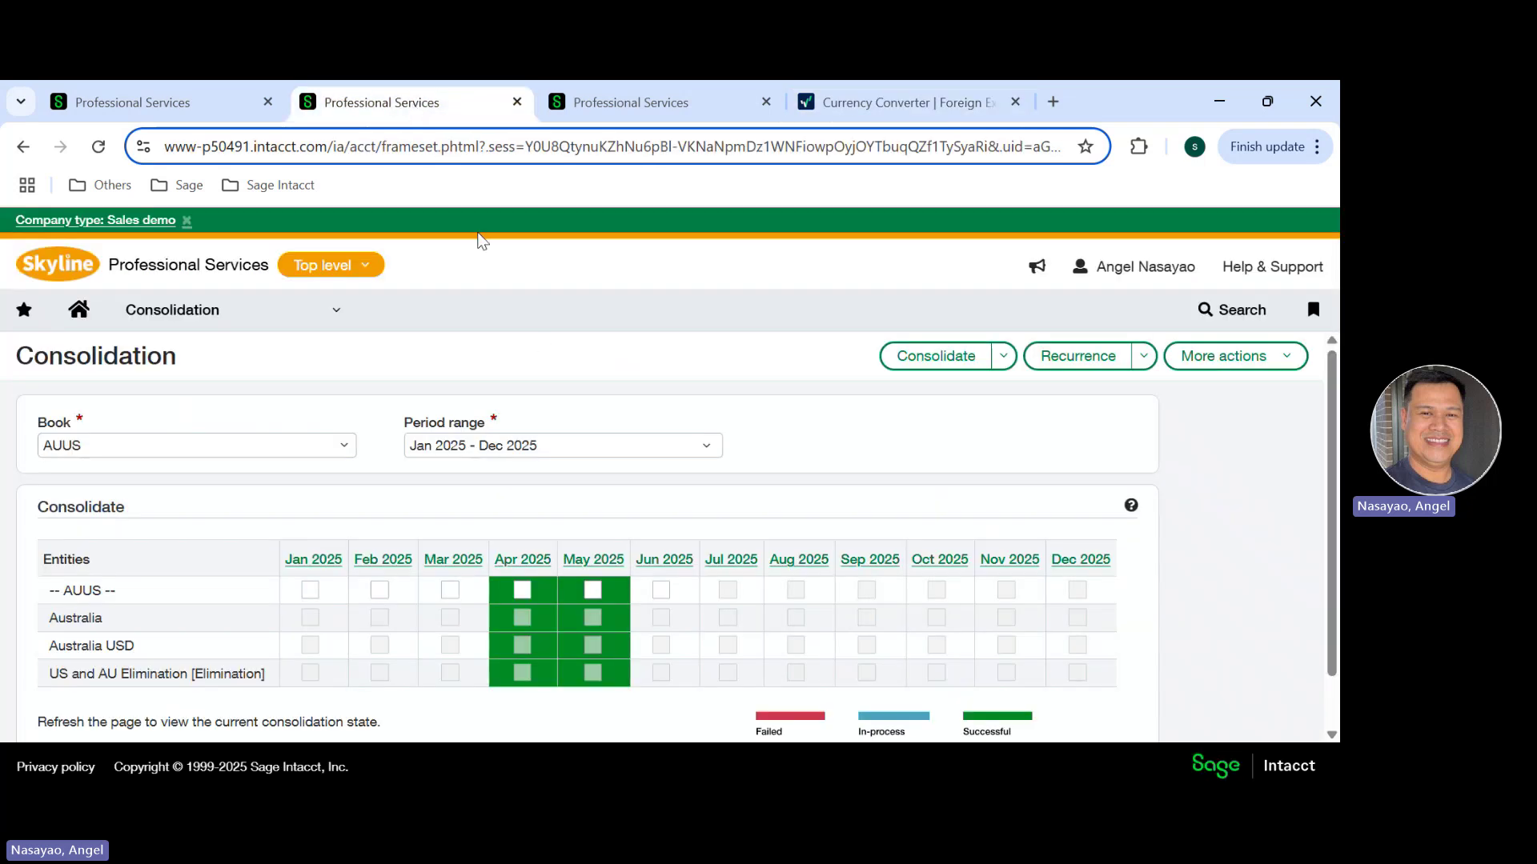
click(186, 103)
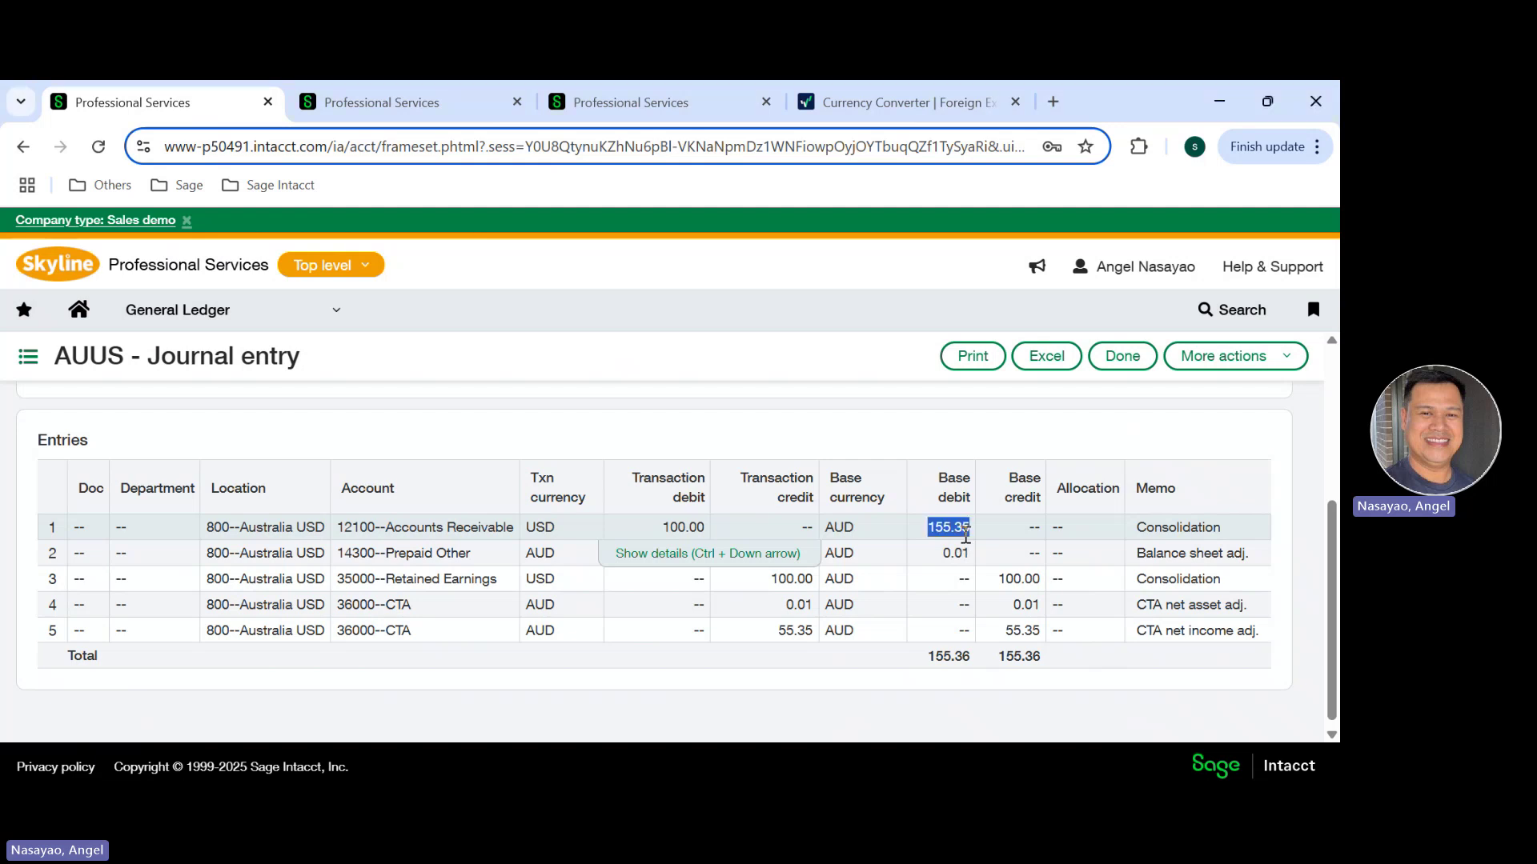
click(908, 98)
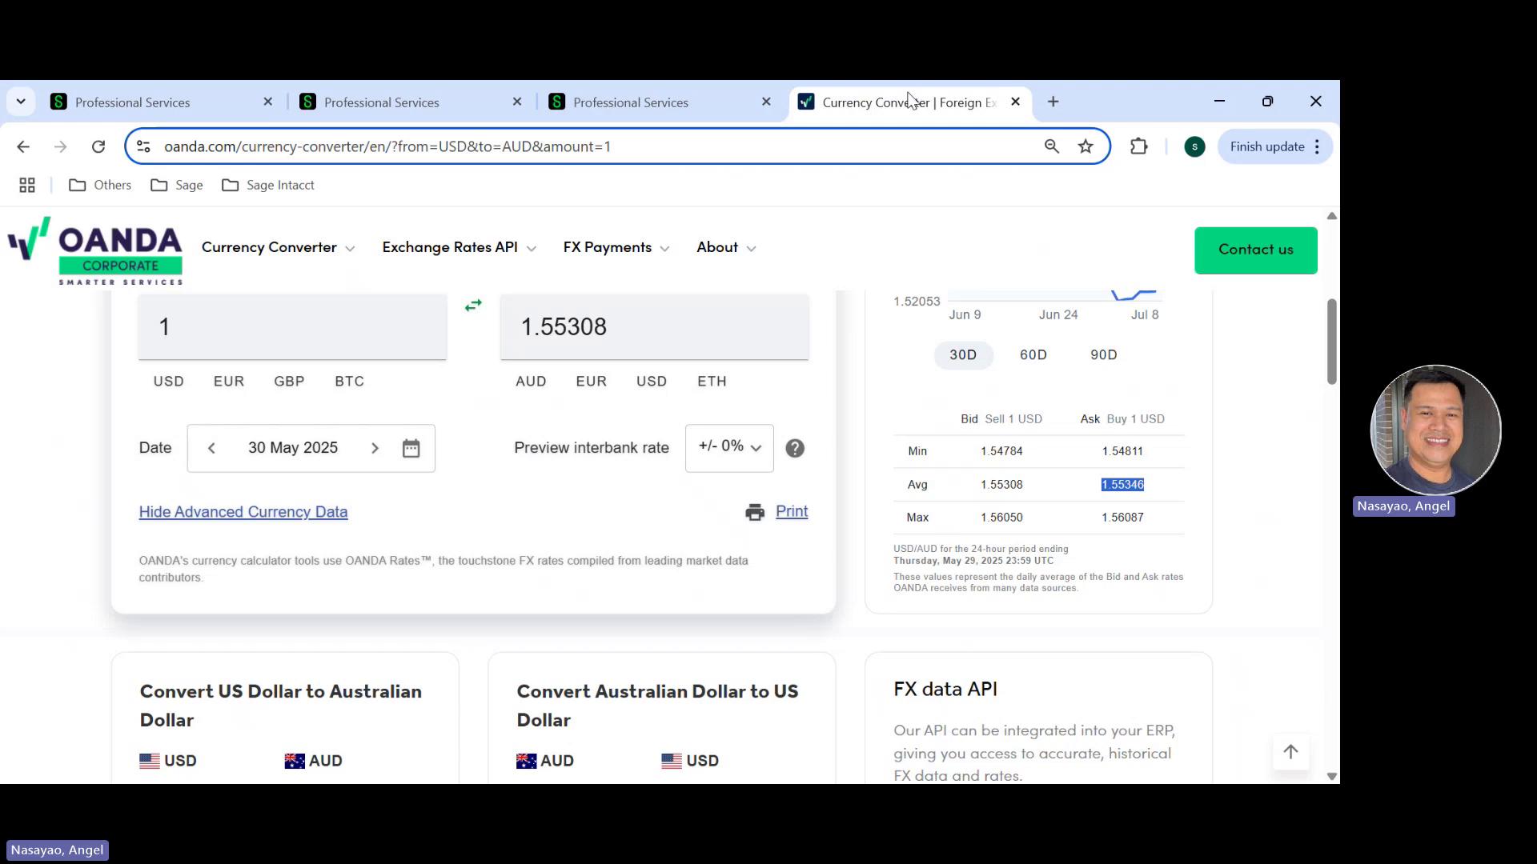
mouse_move(452, 247)
Step: Return to the AUUS journal entry and examine the base credit of the Retained Earnings line
click(196, 100)
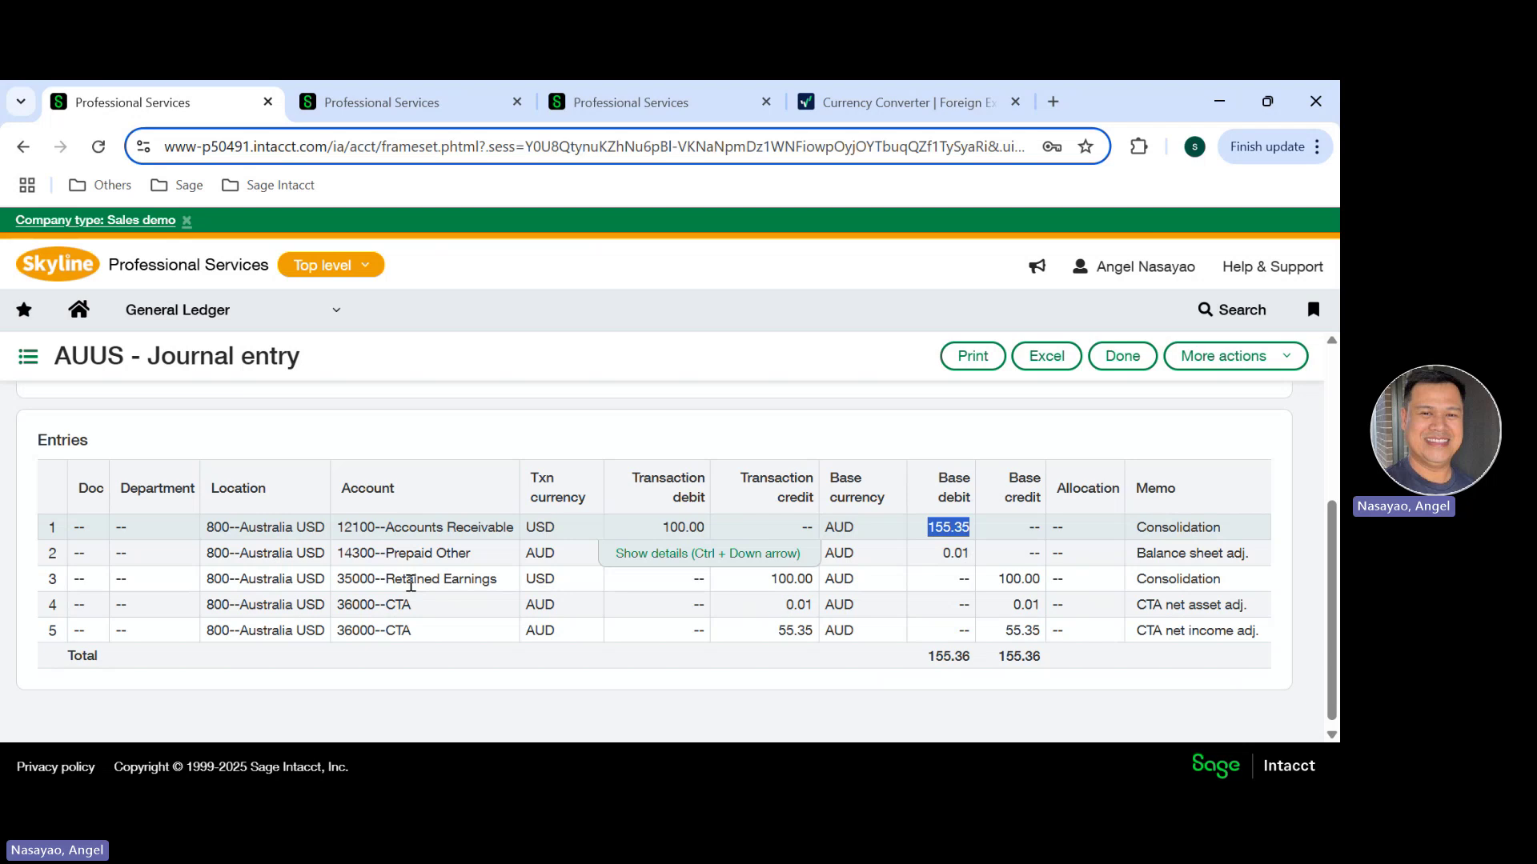
drag(411, 585, 1054, 604)
click(1014, 578)
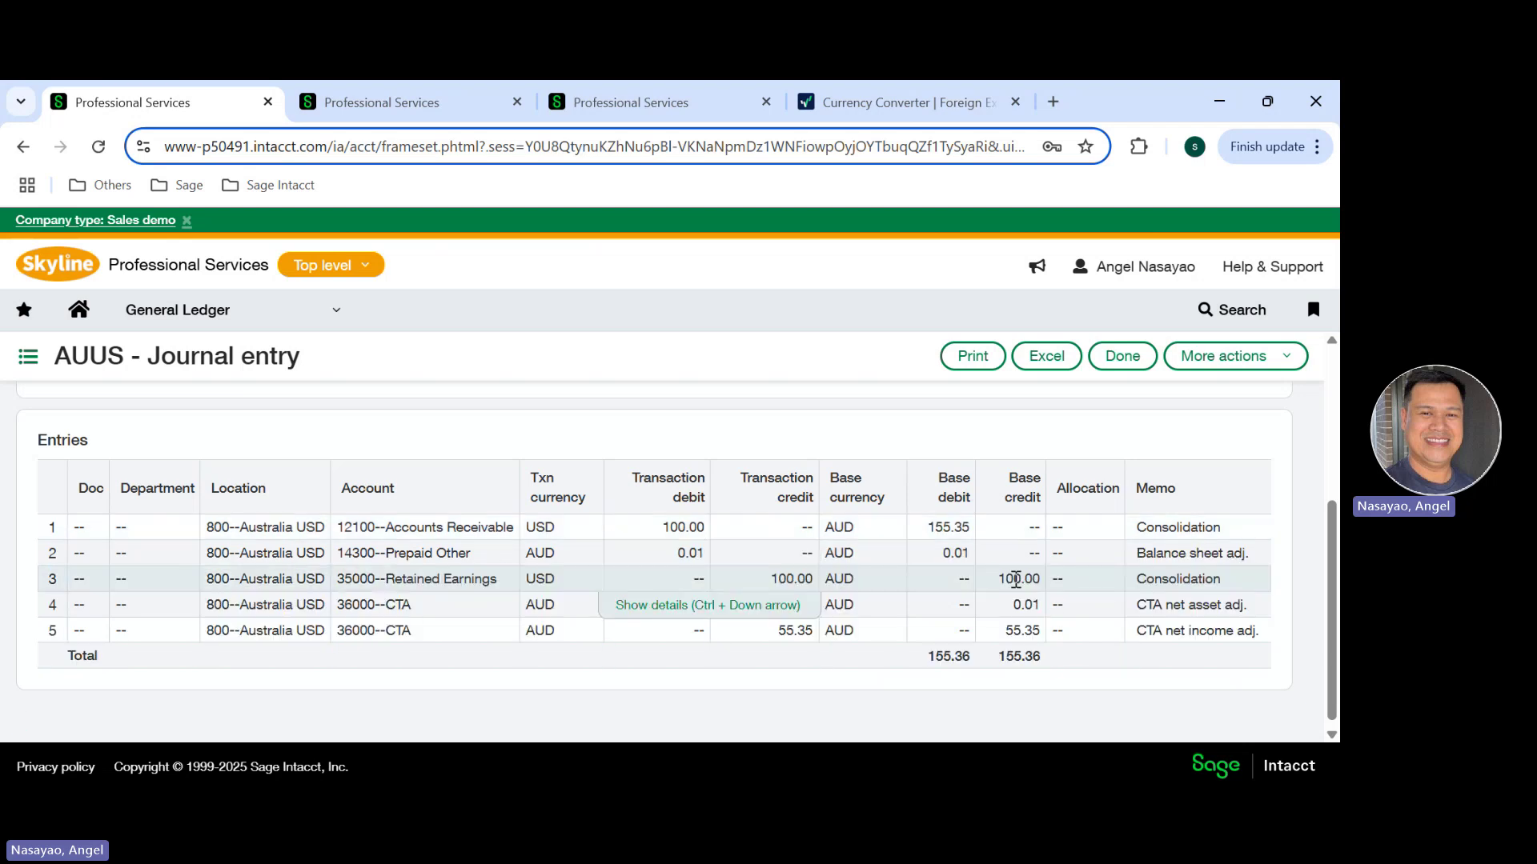
drag(1005, 578, 1037, 577)
click(395, 94)
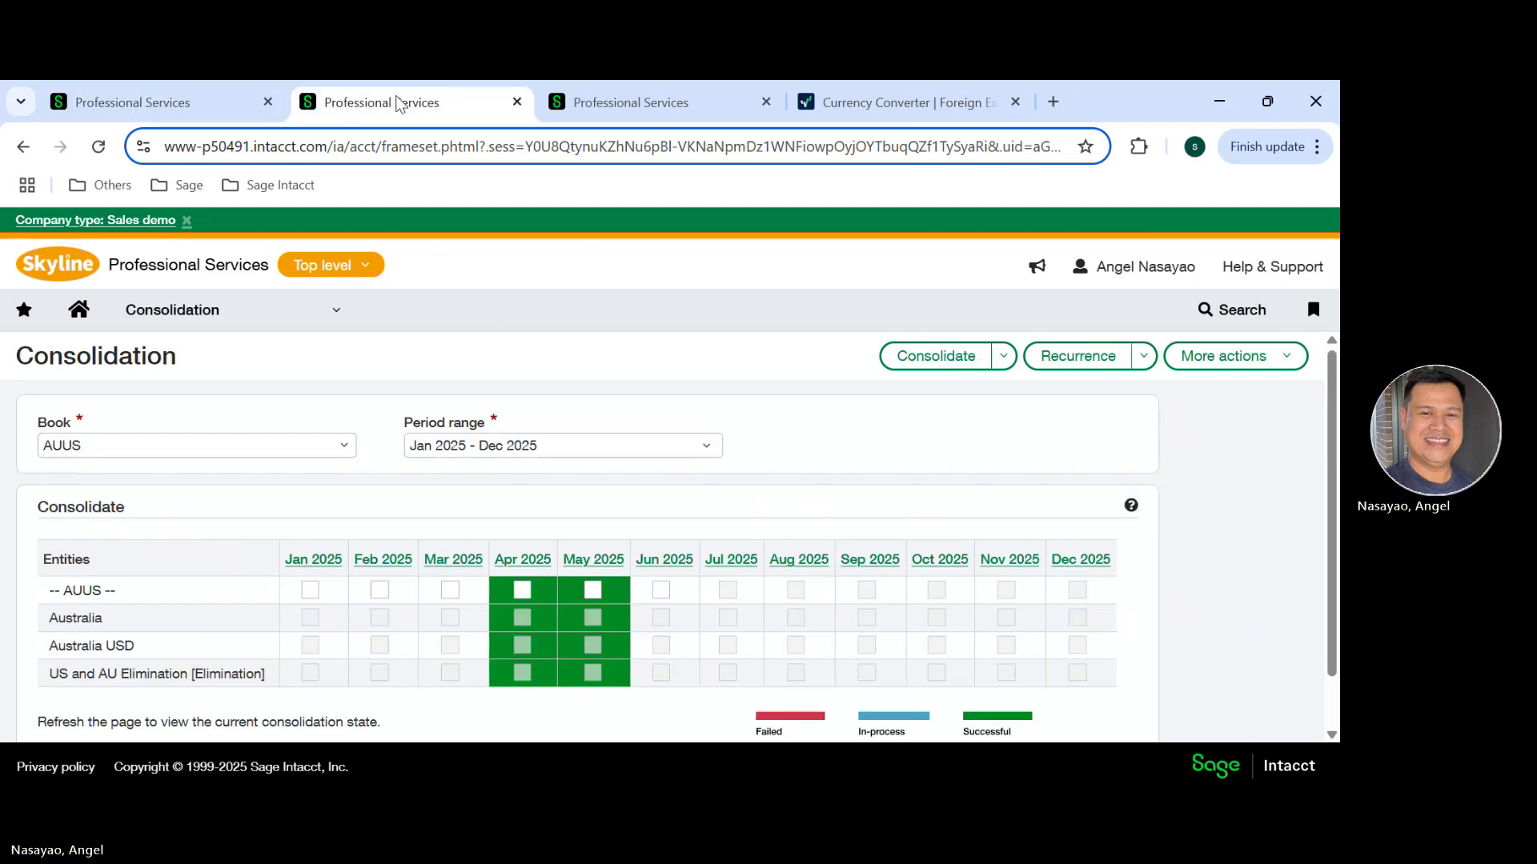
click(180, 102)
right_click(181, 103)
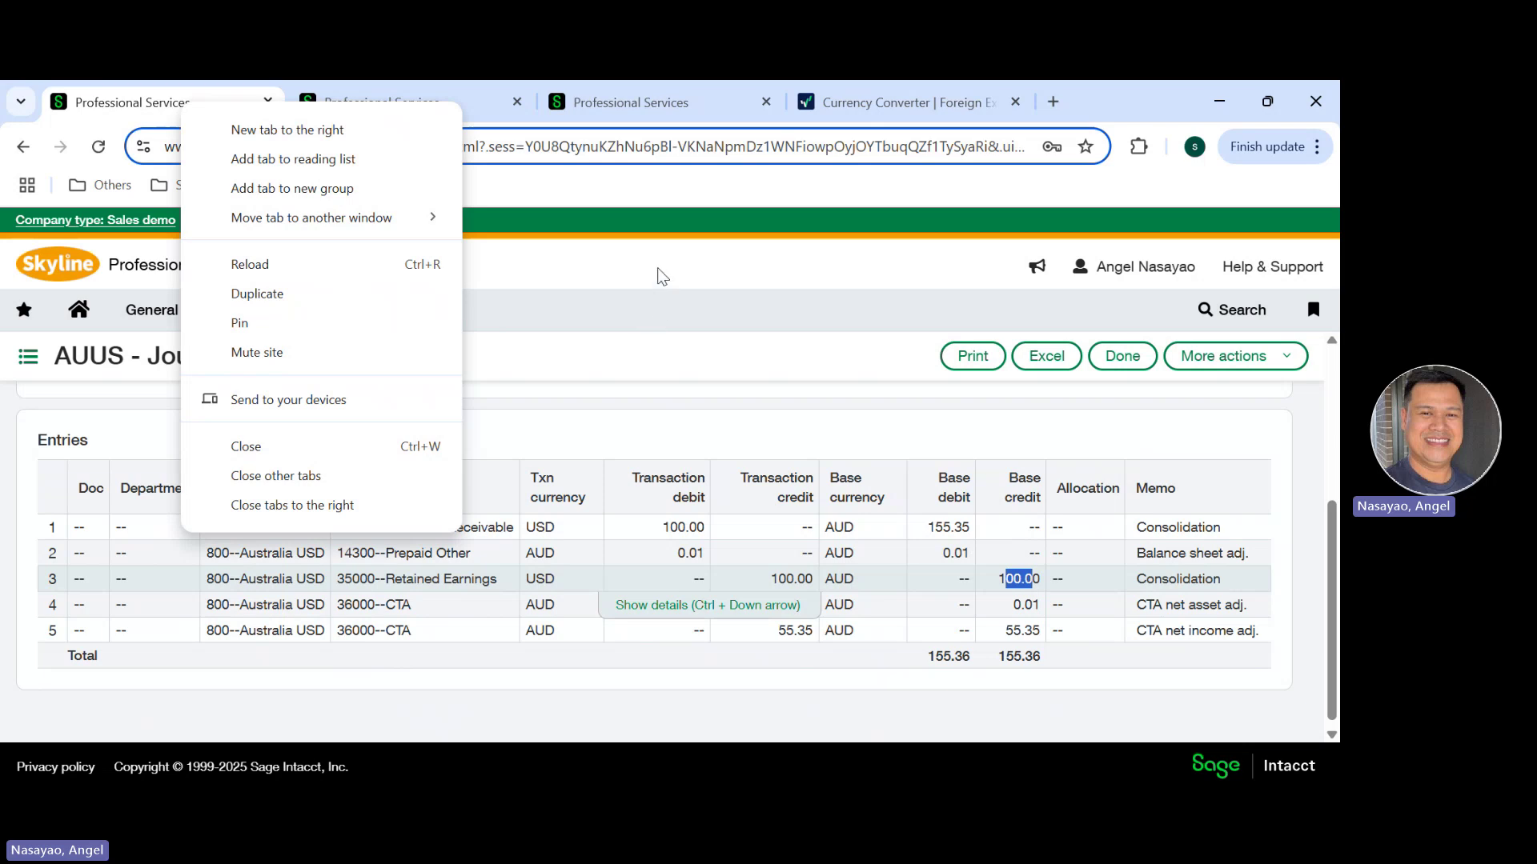
key(Escape)
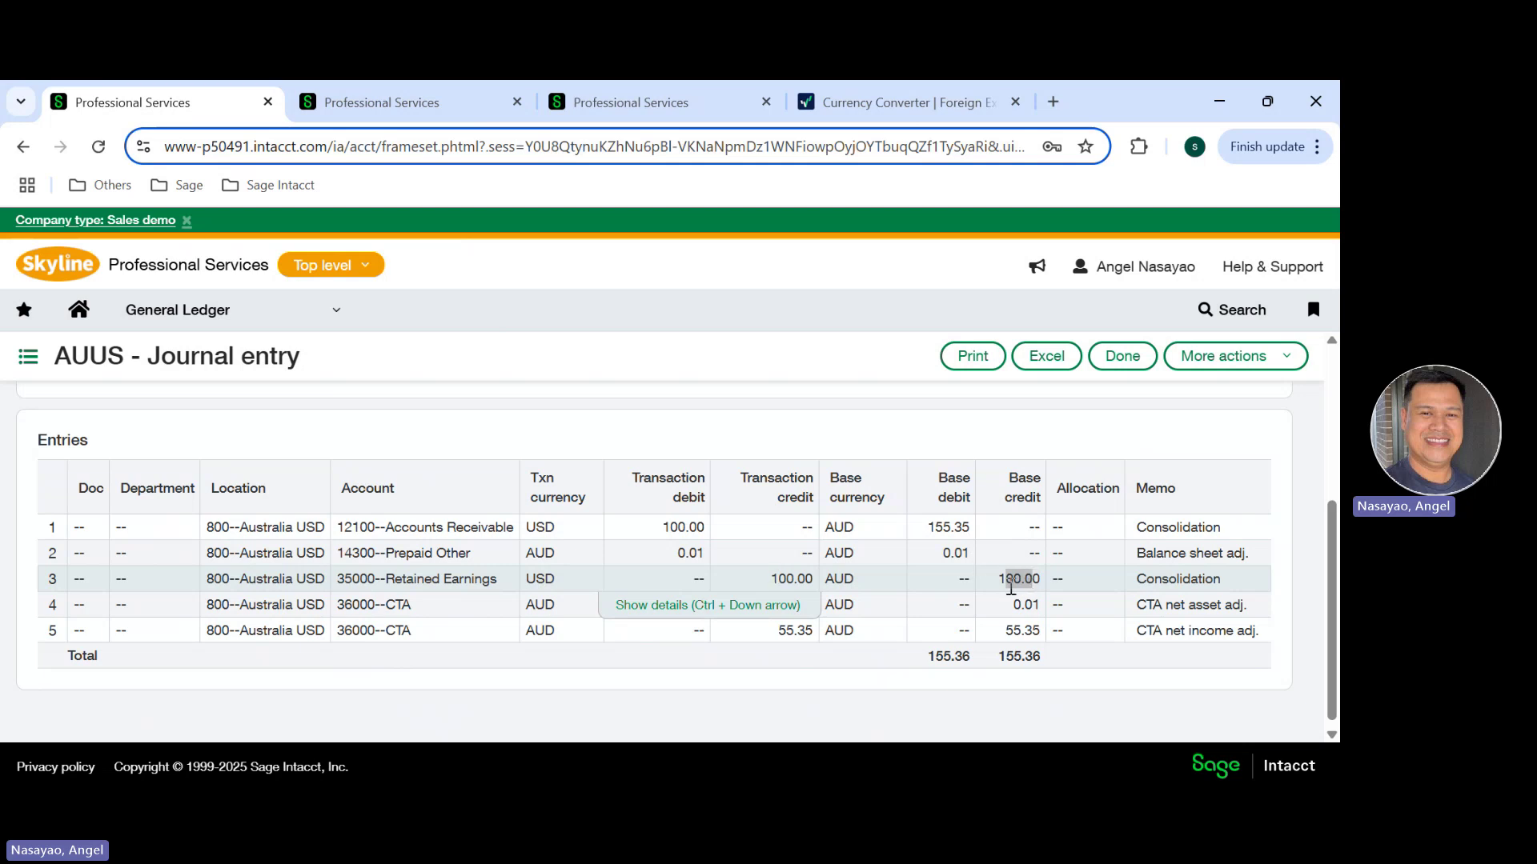
click(862, 398)
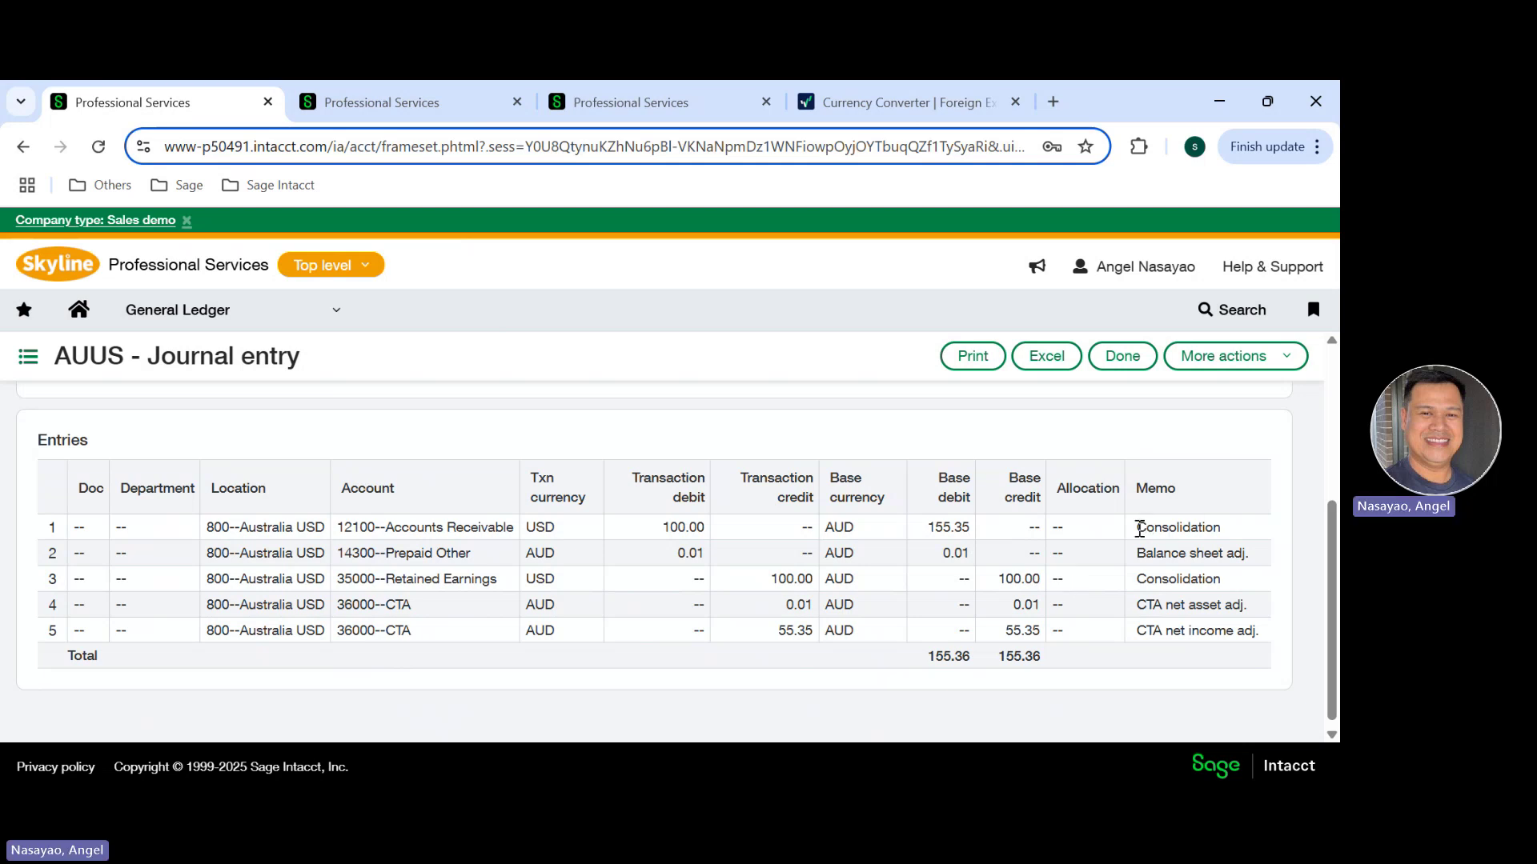
Step: Compare the memos of the Accounts Receivable and Retained Earnings lines, and examine the memo of the last CTA line
drag(1138, 529, 1222, 524)
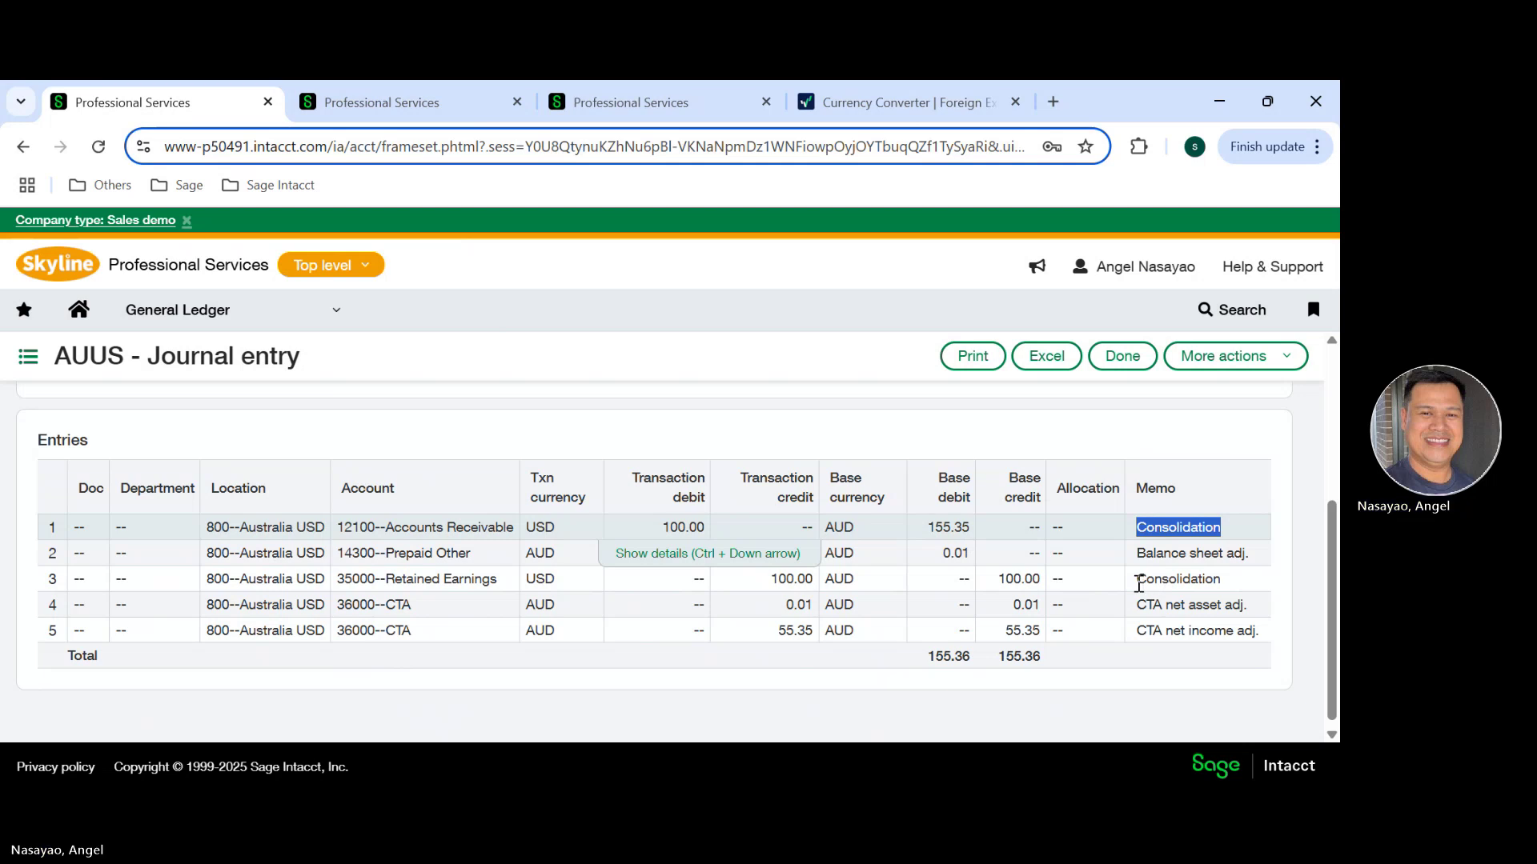
drag(1138, 579, 1222, 583)
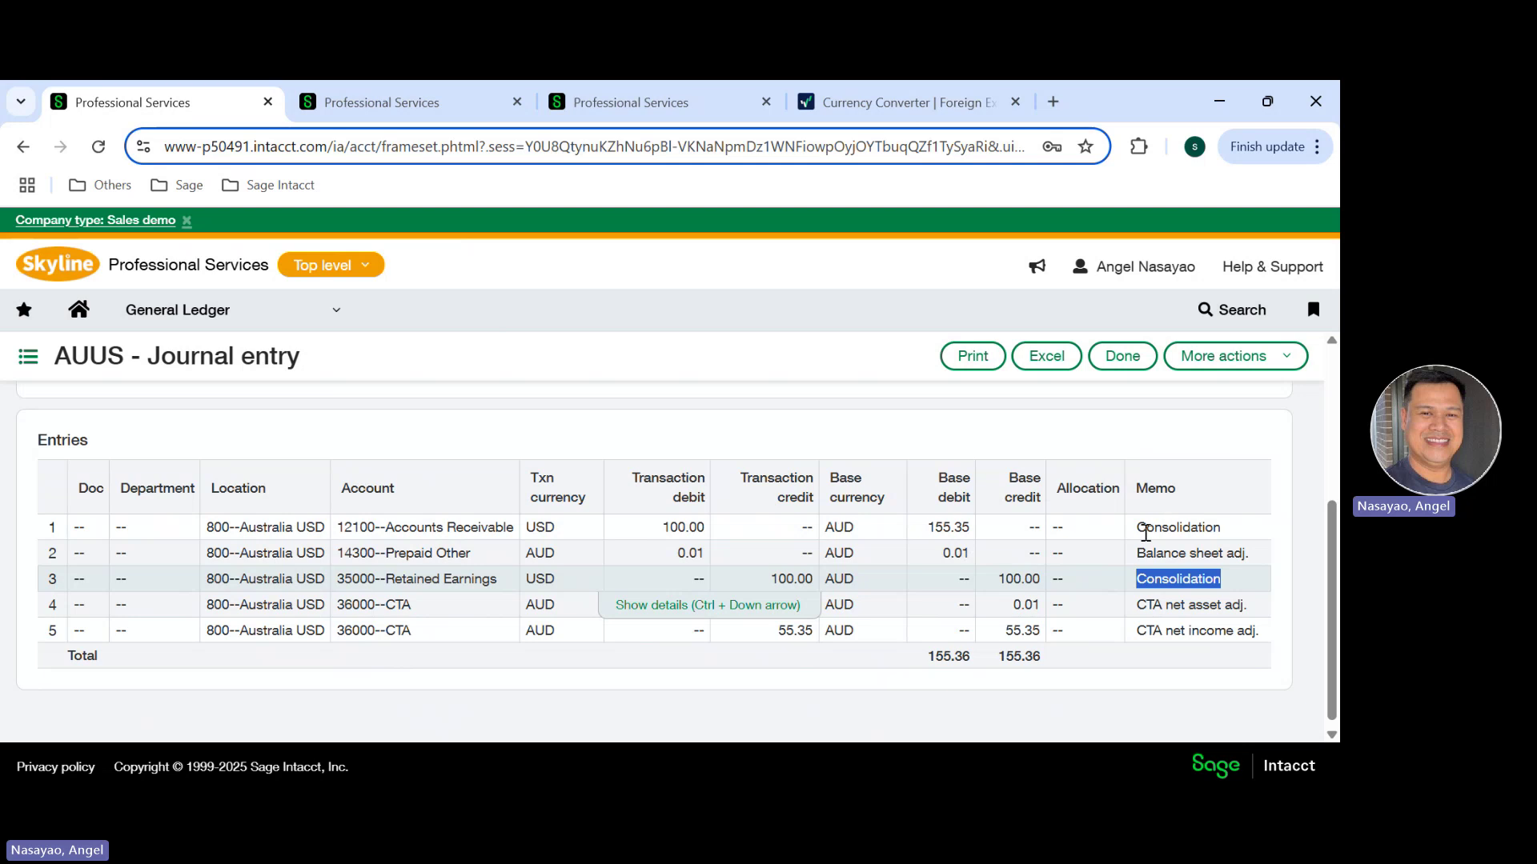
drag(1141, 533, 1218, 531)
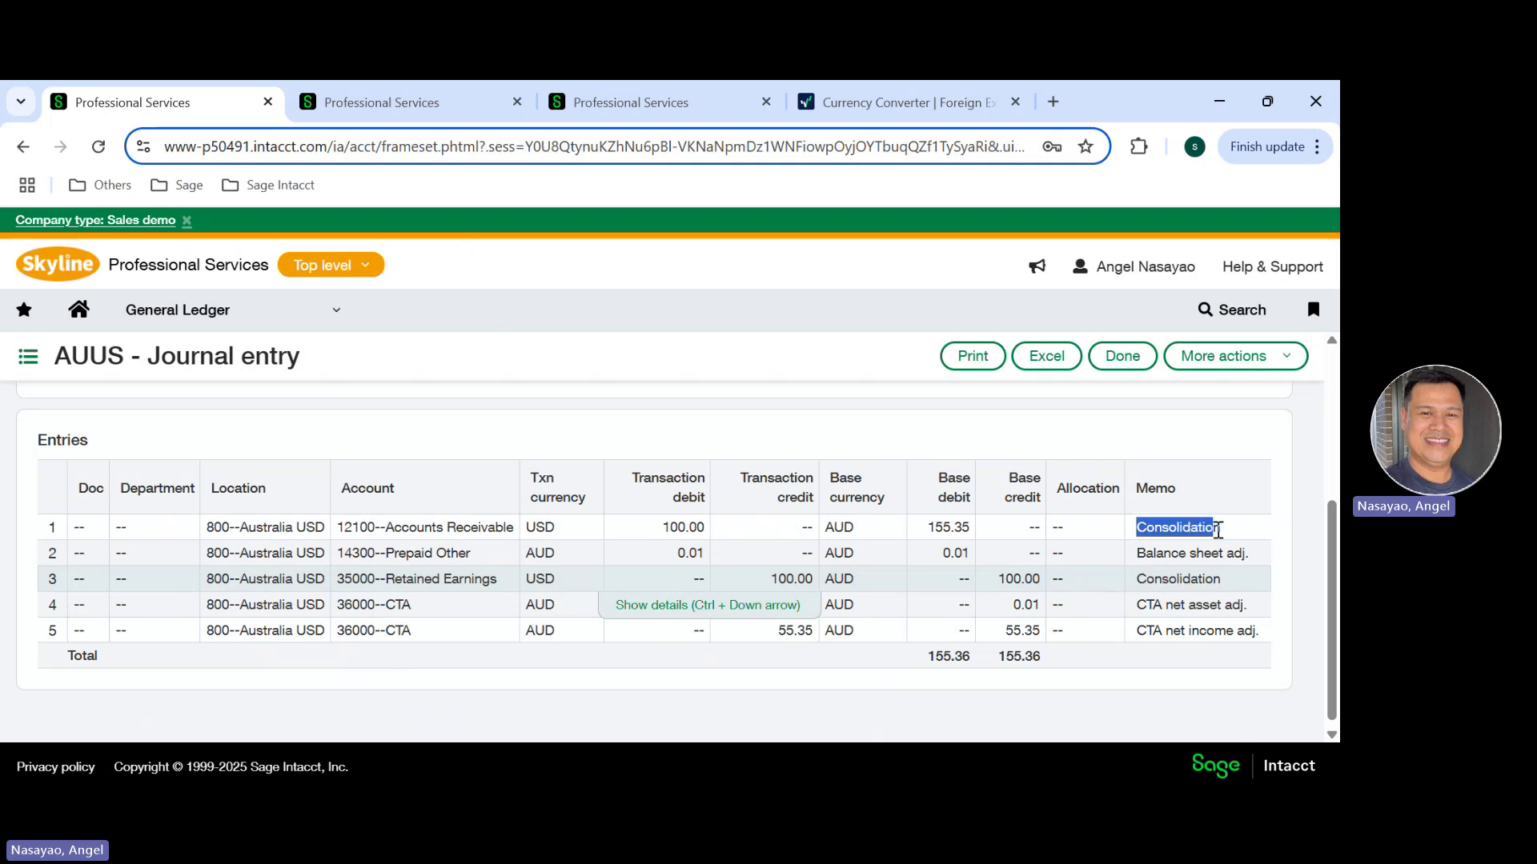
drag(1140, 579, 1217, 579)
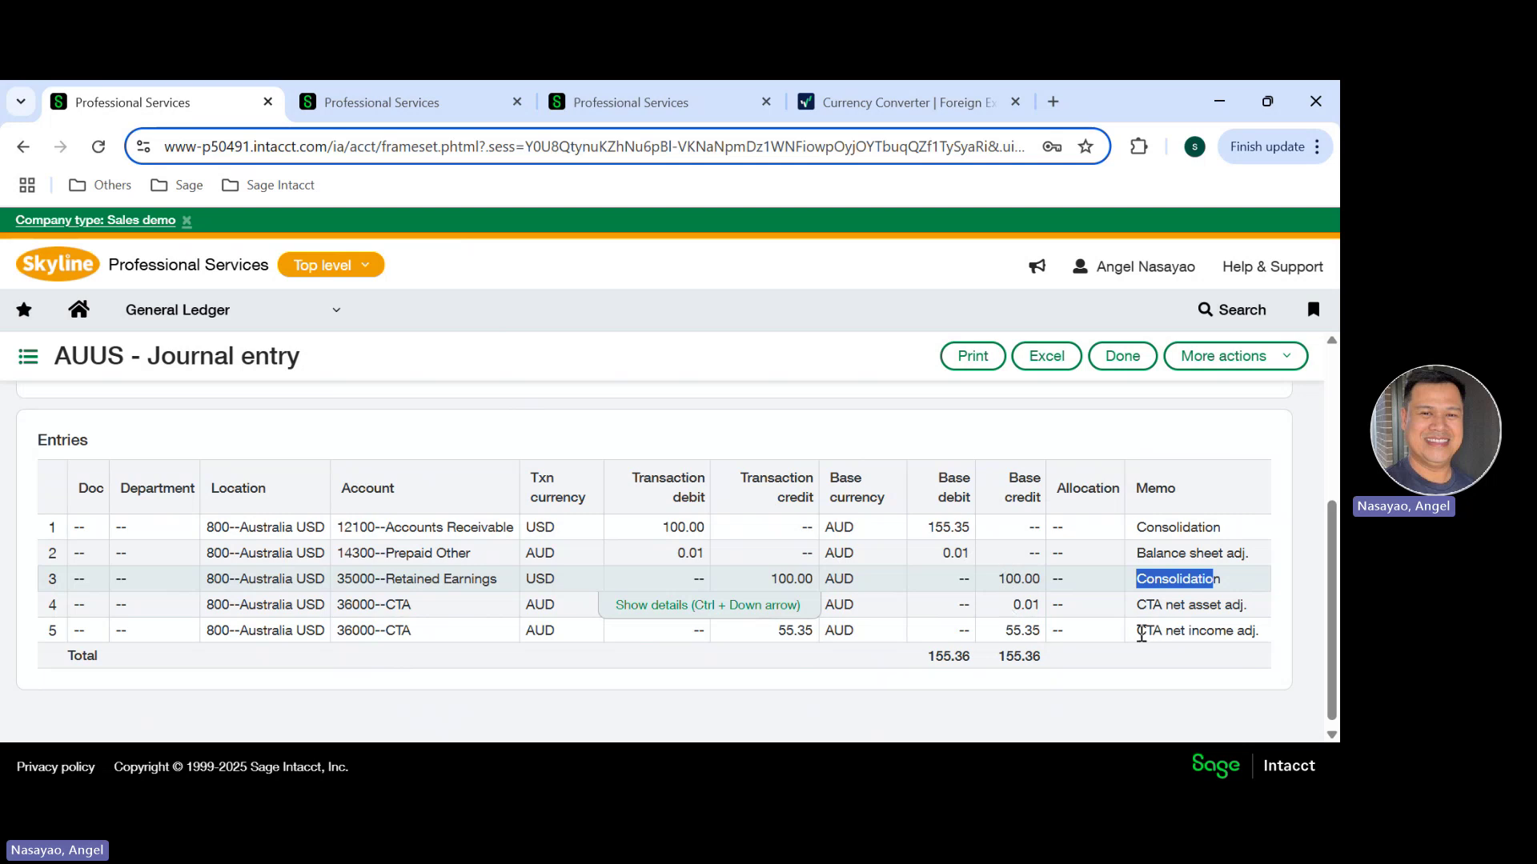
drag(1138, 632, 1251, 633)
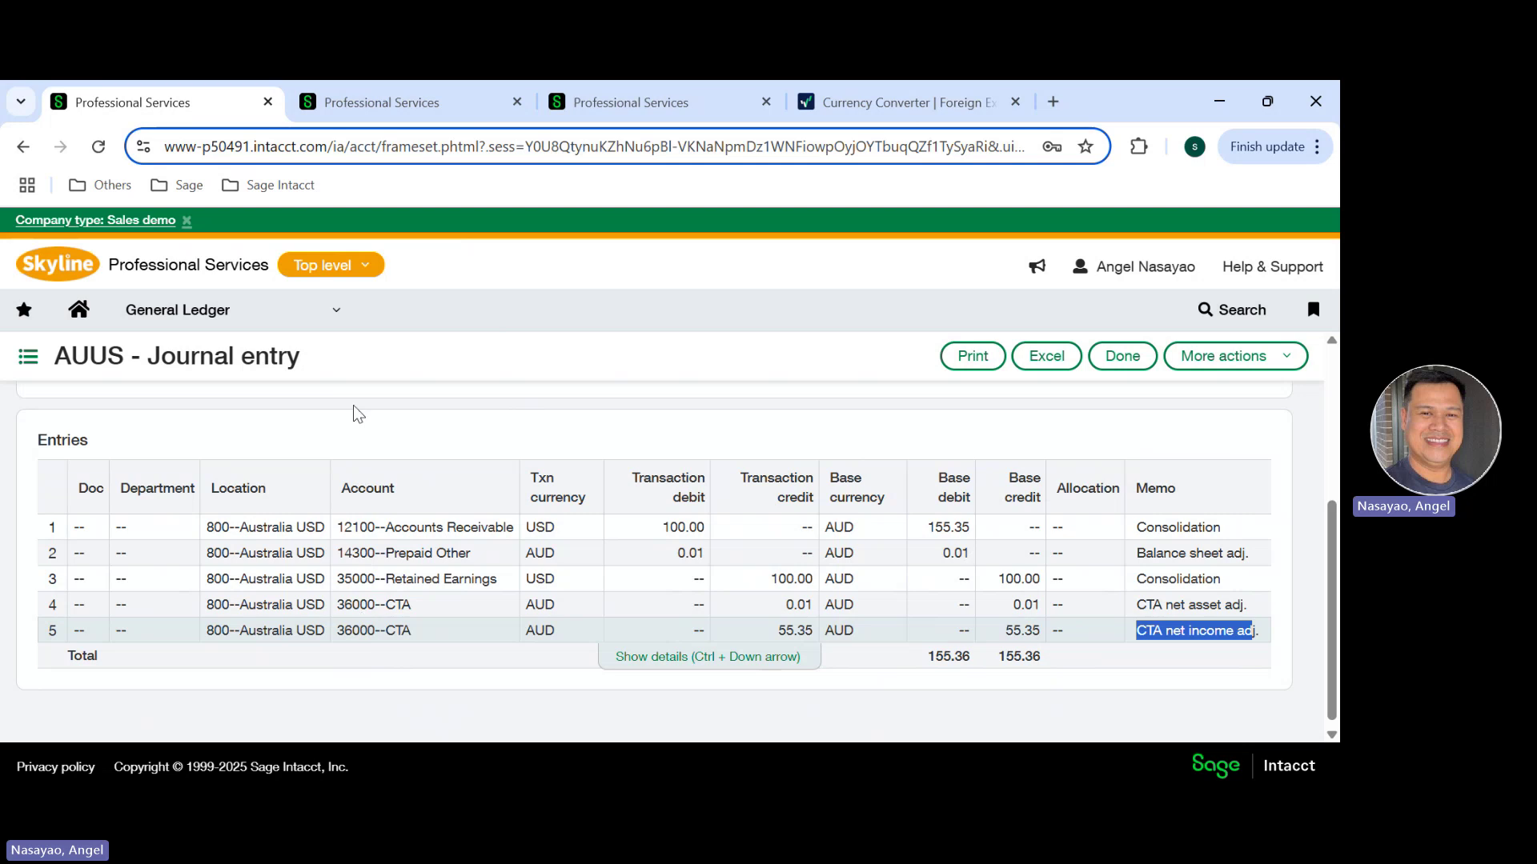
Step: On the consolidation page, select Jun 2025 for book AUUS and open Consolidate with options to examine the Australia USD rates
click(387, 99)
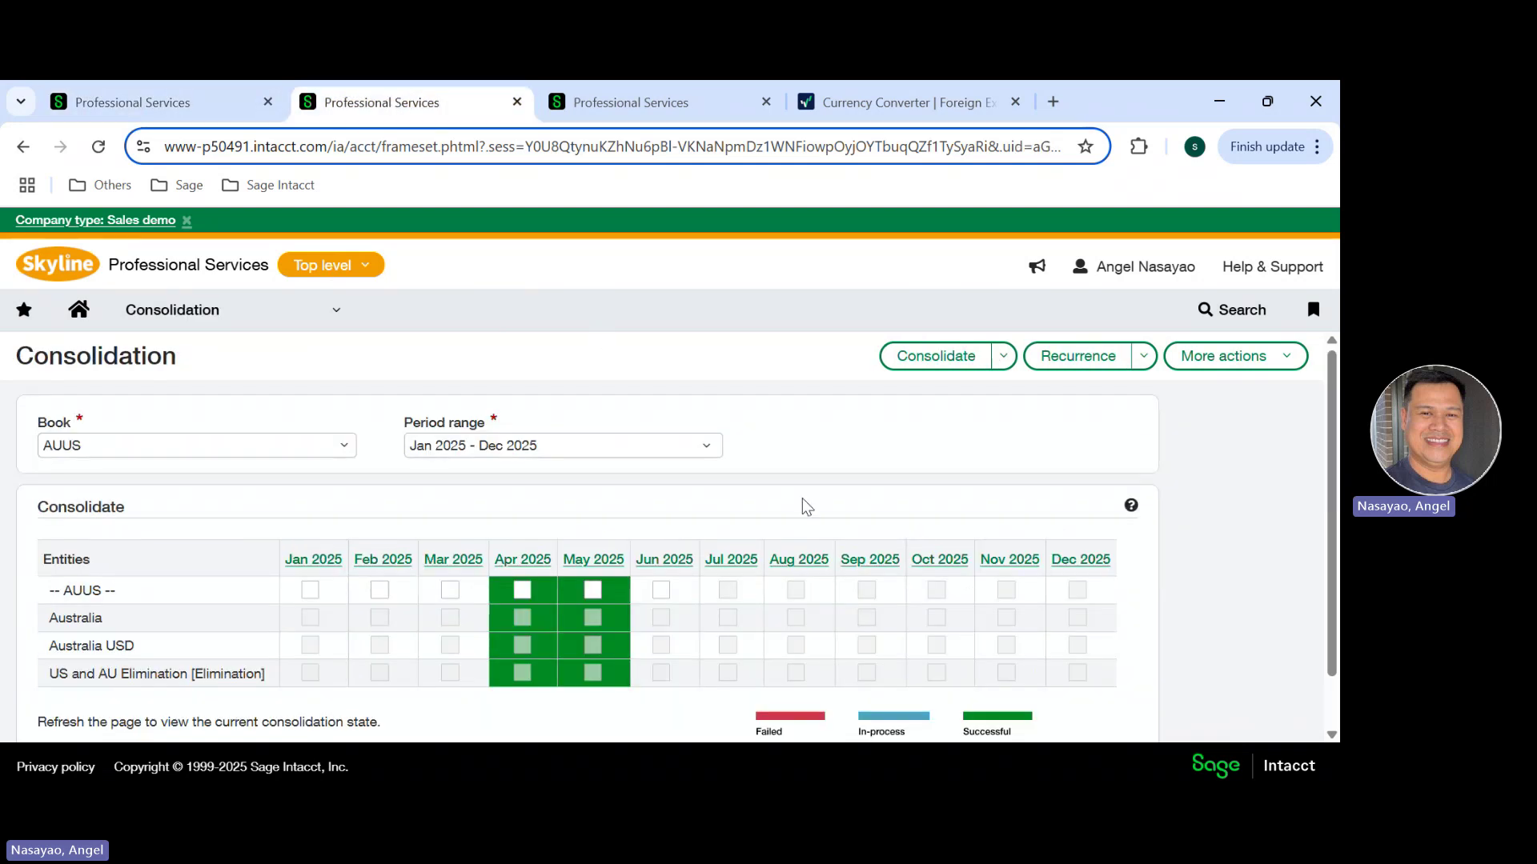
click(661, 591)
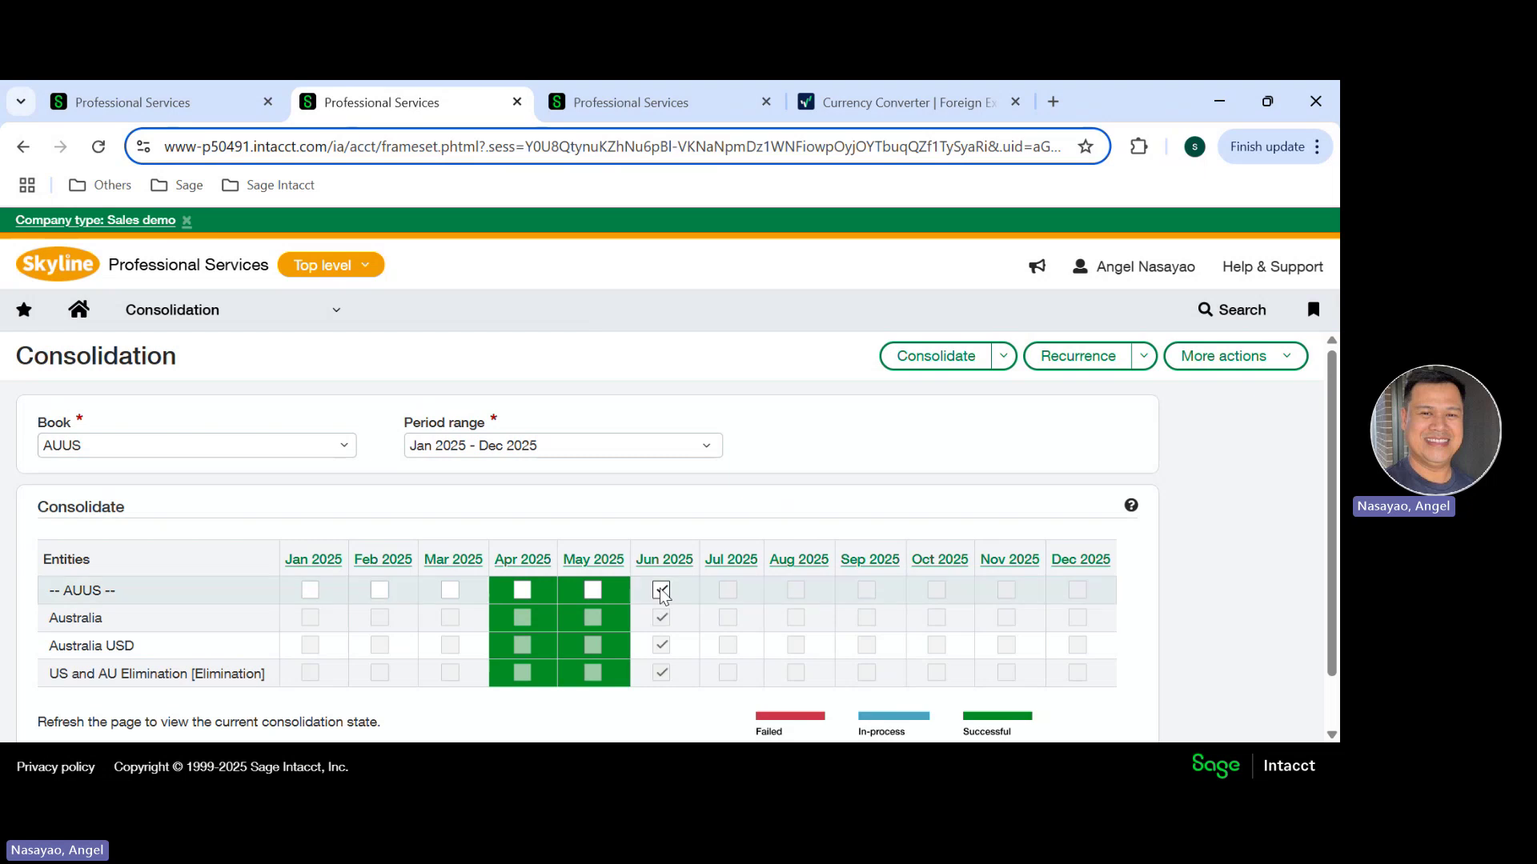
click(1003, 357)
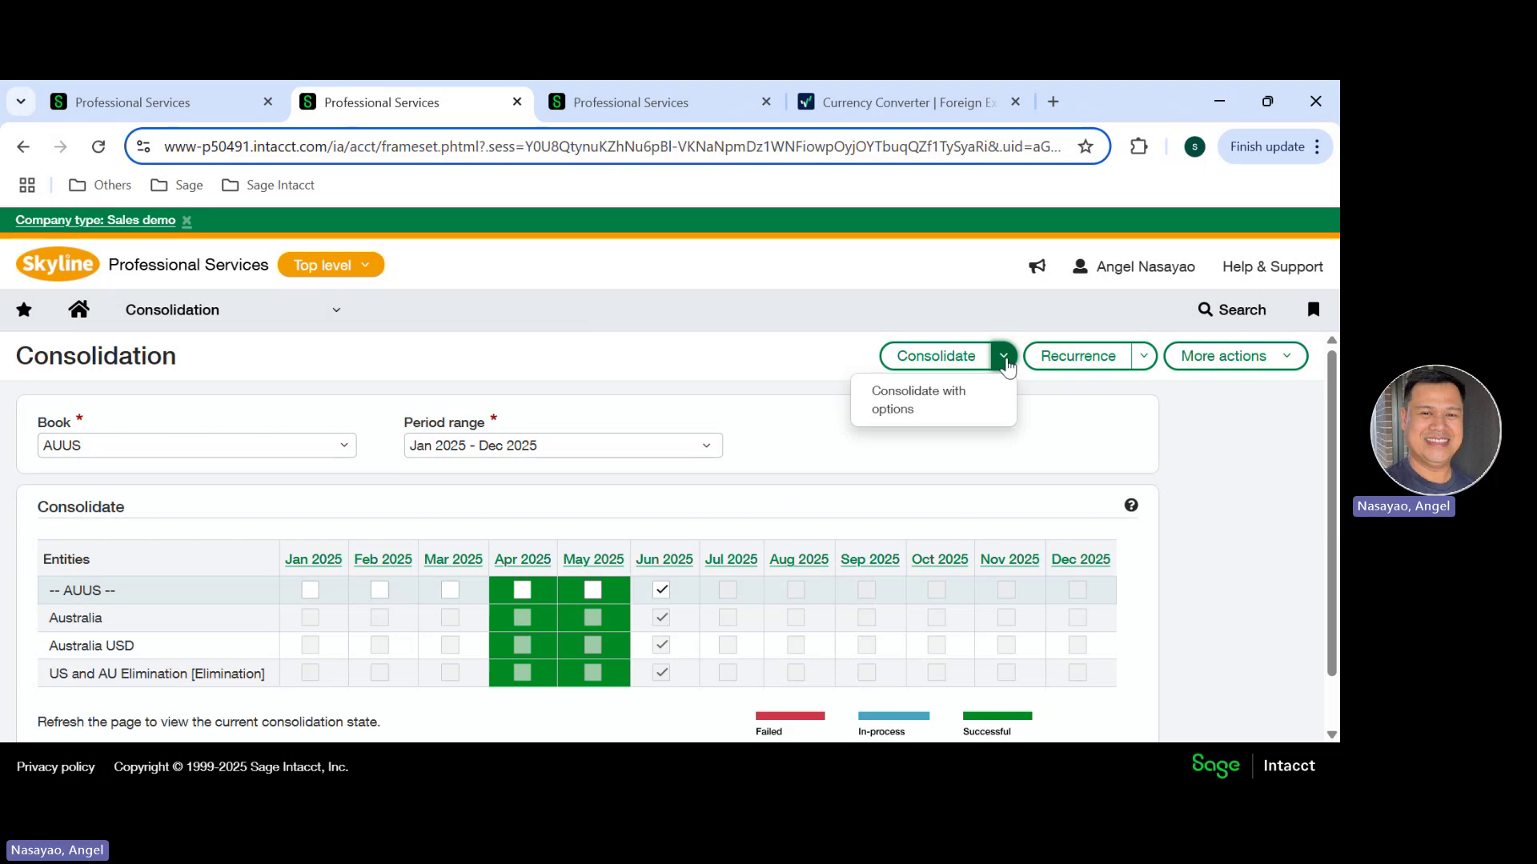
click(894, 407)
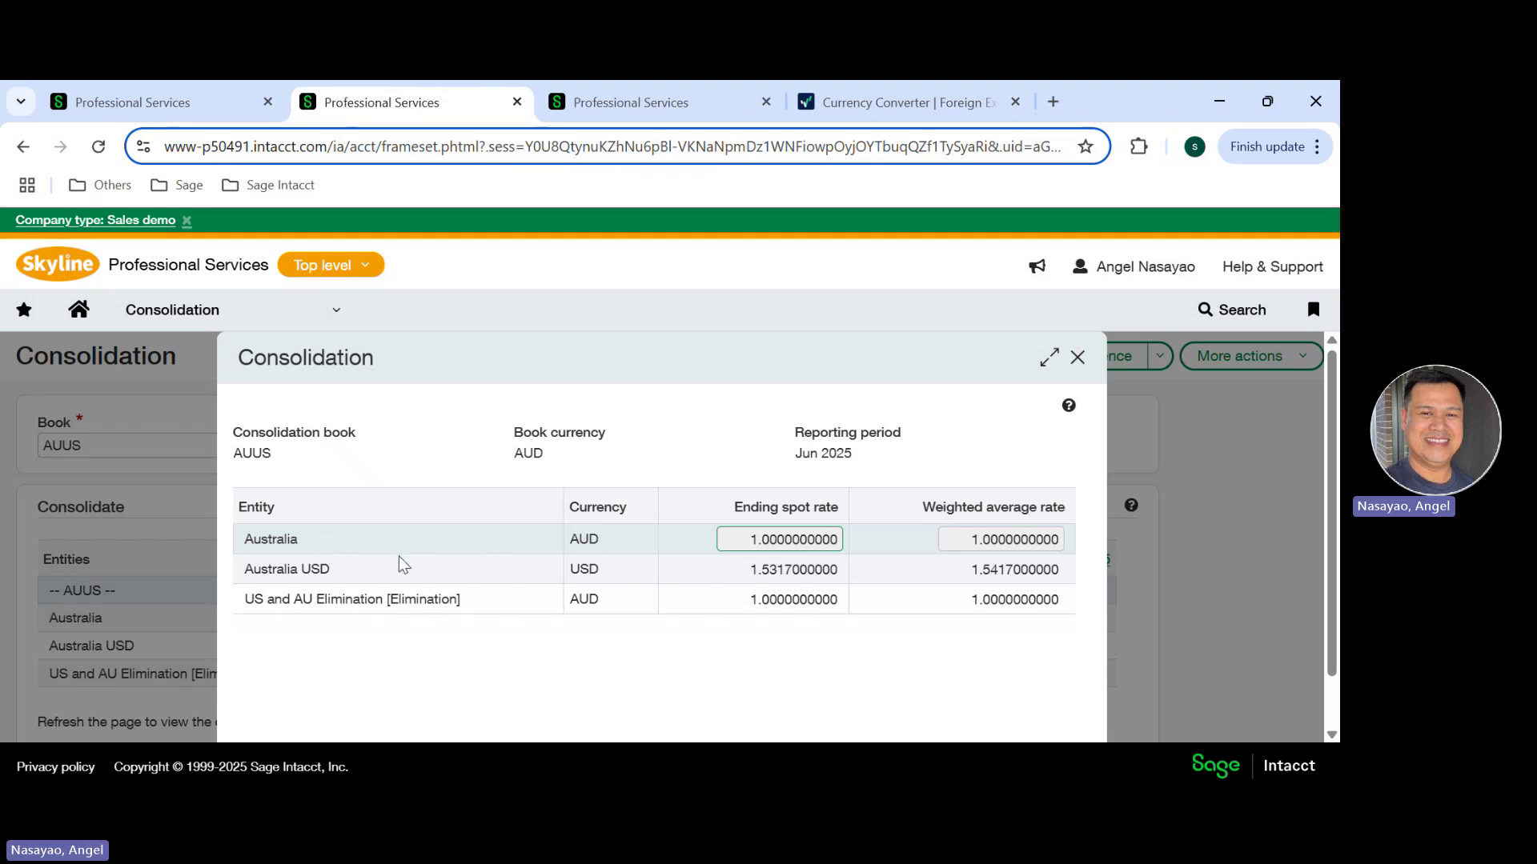
drag(310, 569, 355, 572)
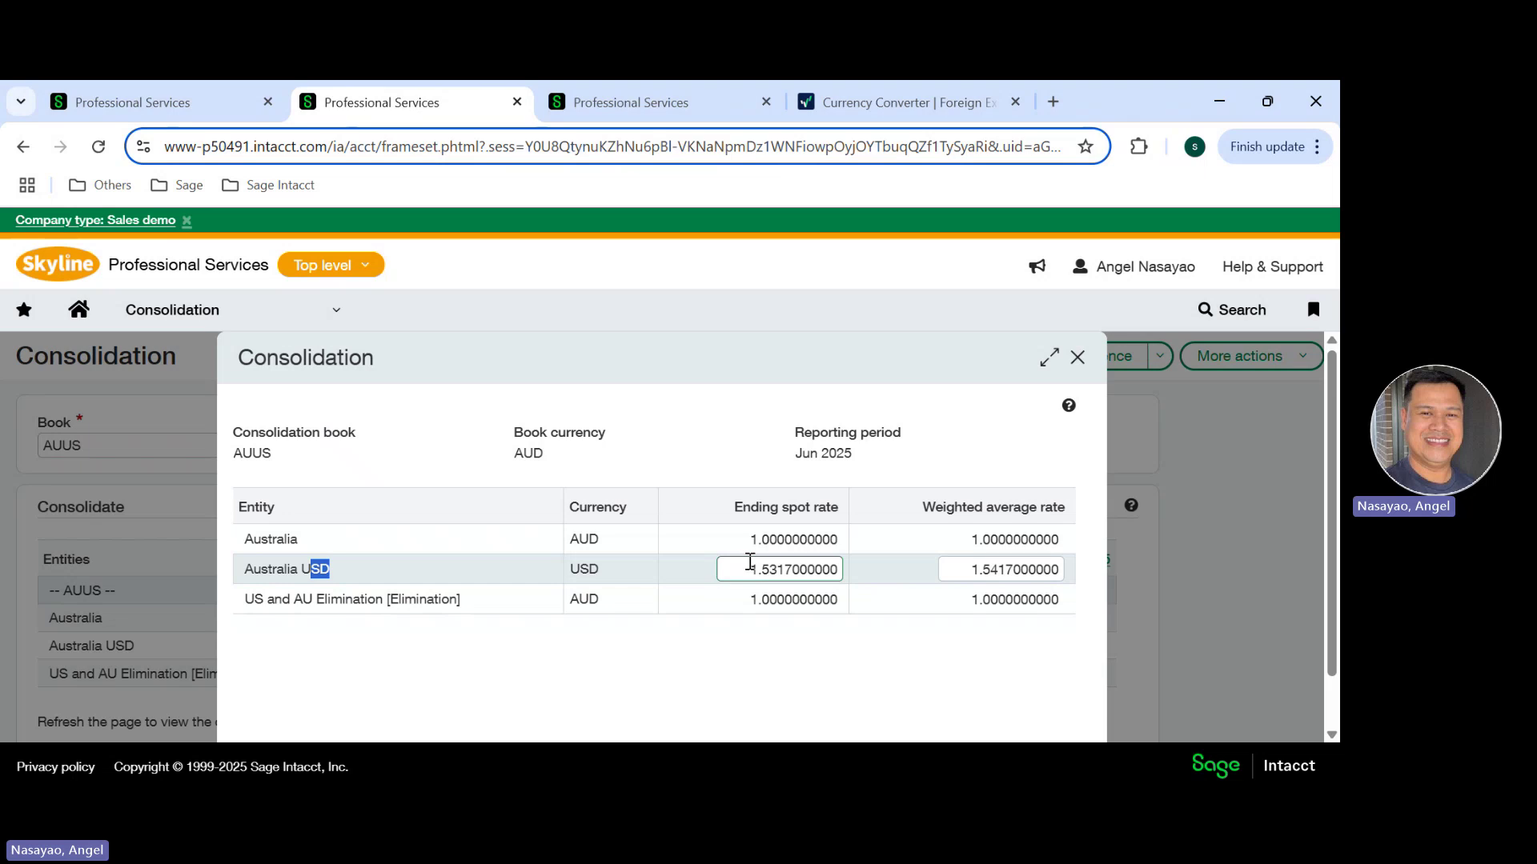
Step: Switch to the OANDA currency converter, set the date to 29 June 2025 and check the average USD to AUD ask rate
click(921, 102)
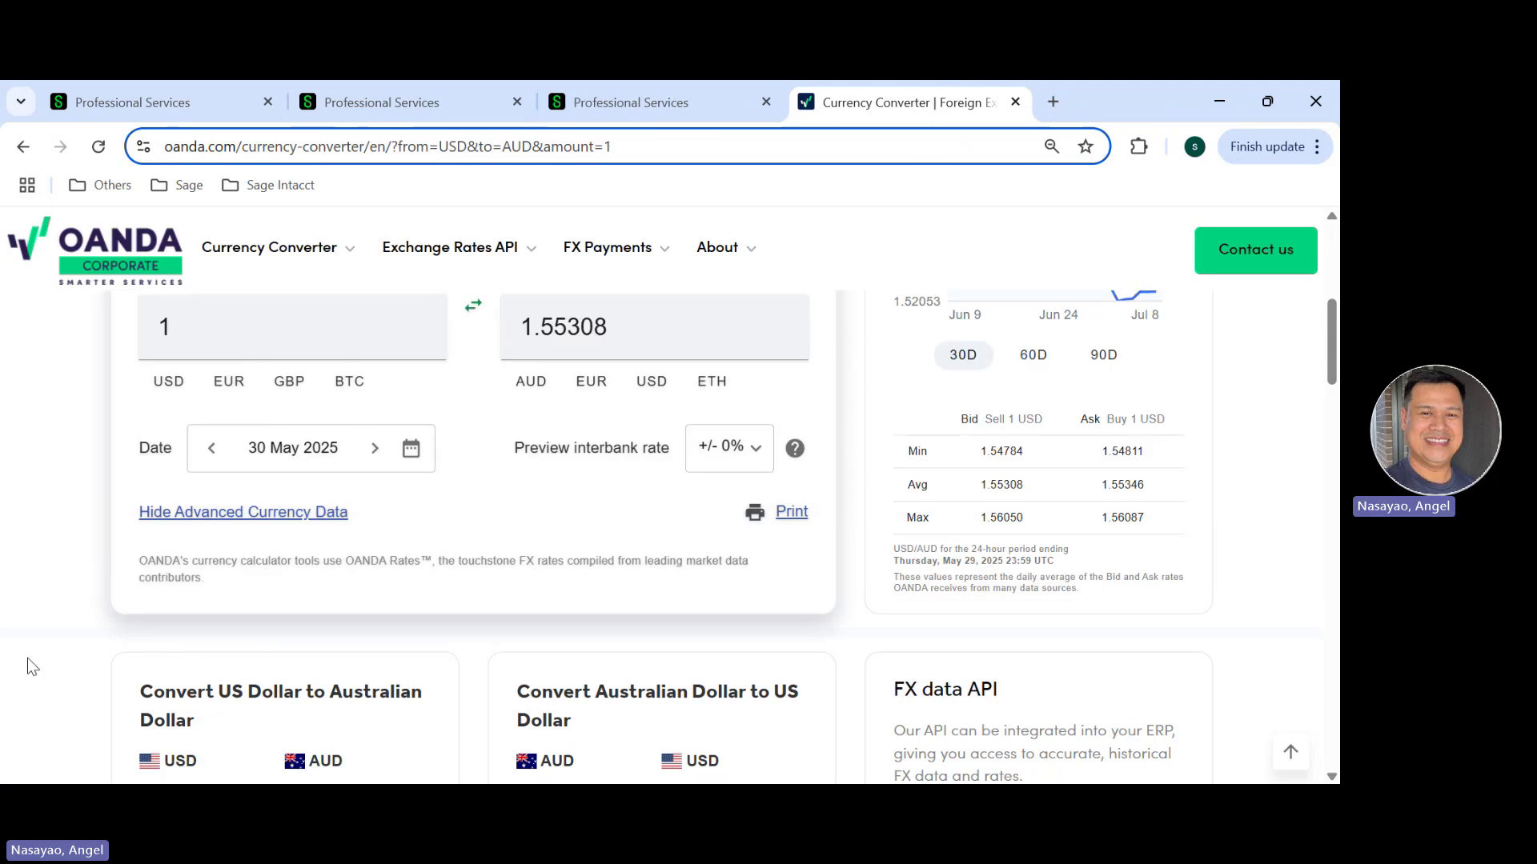
click(410, 450)
click(502, 524)
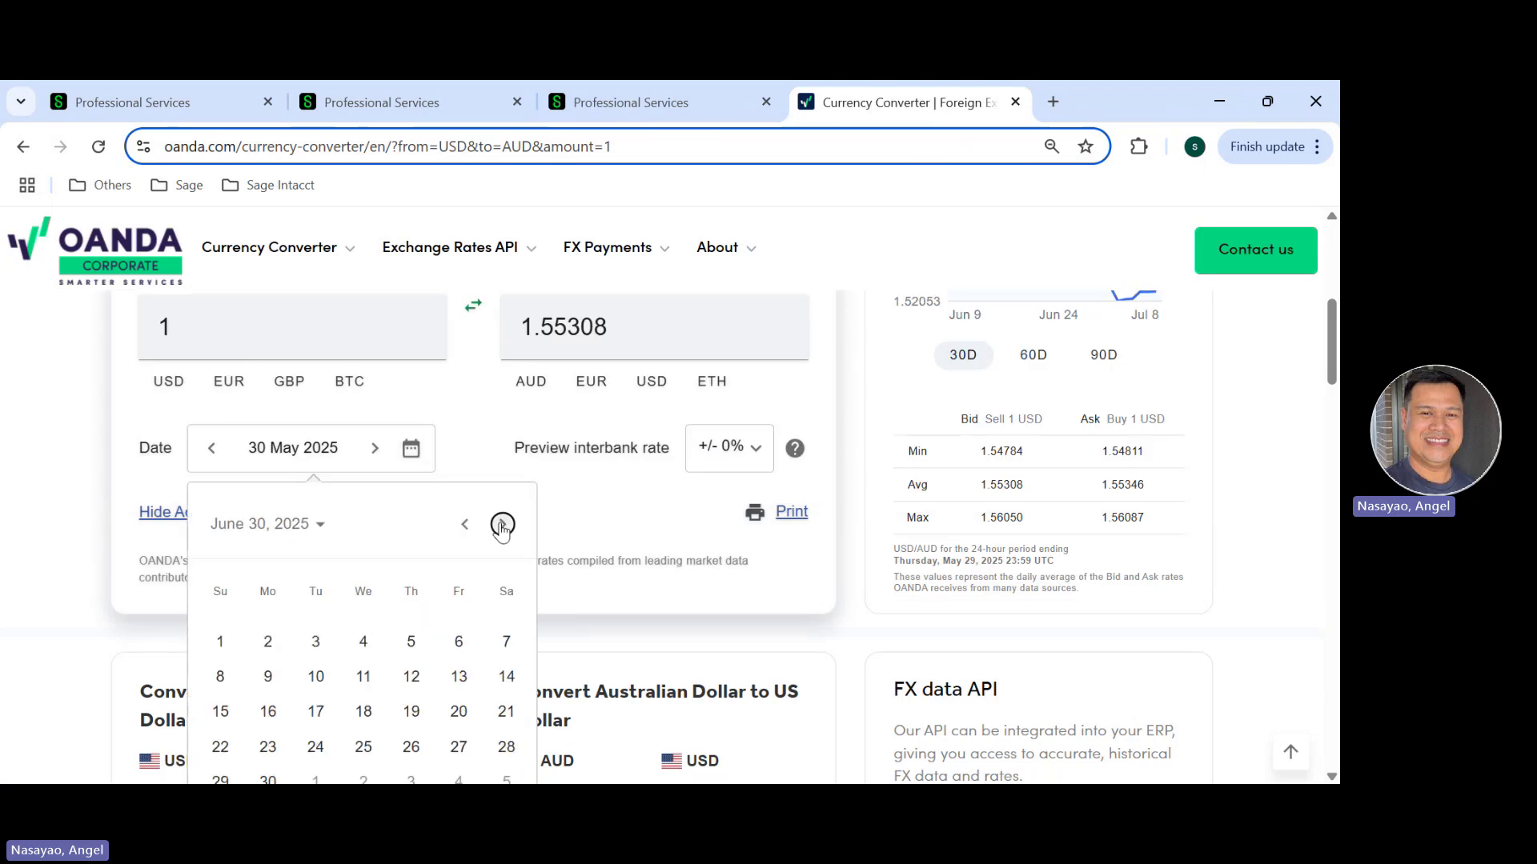
click(221, 781)
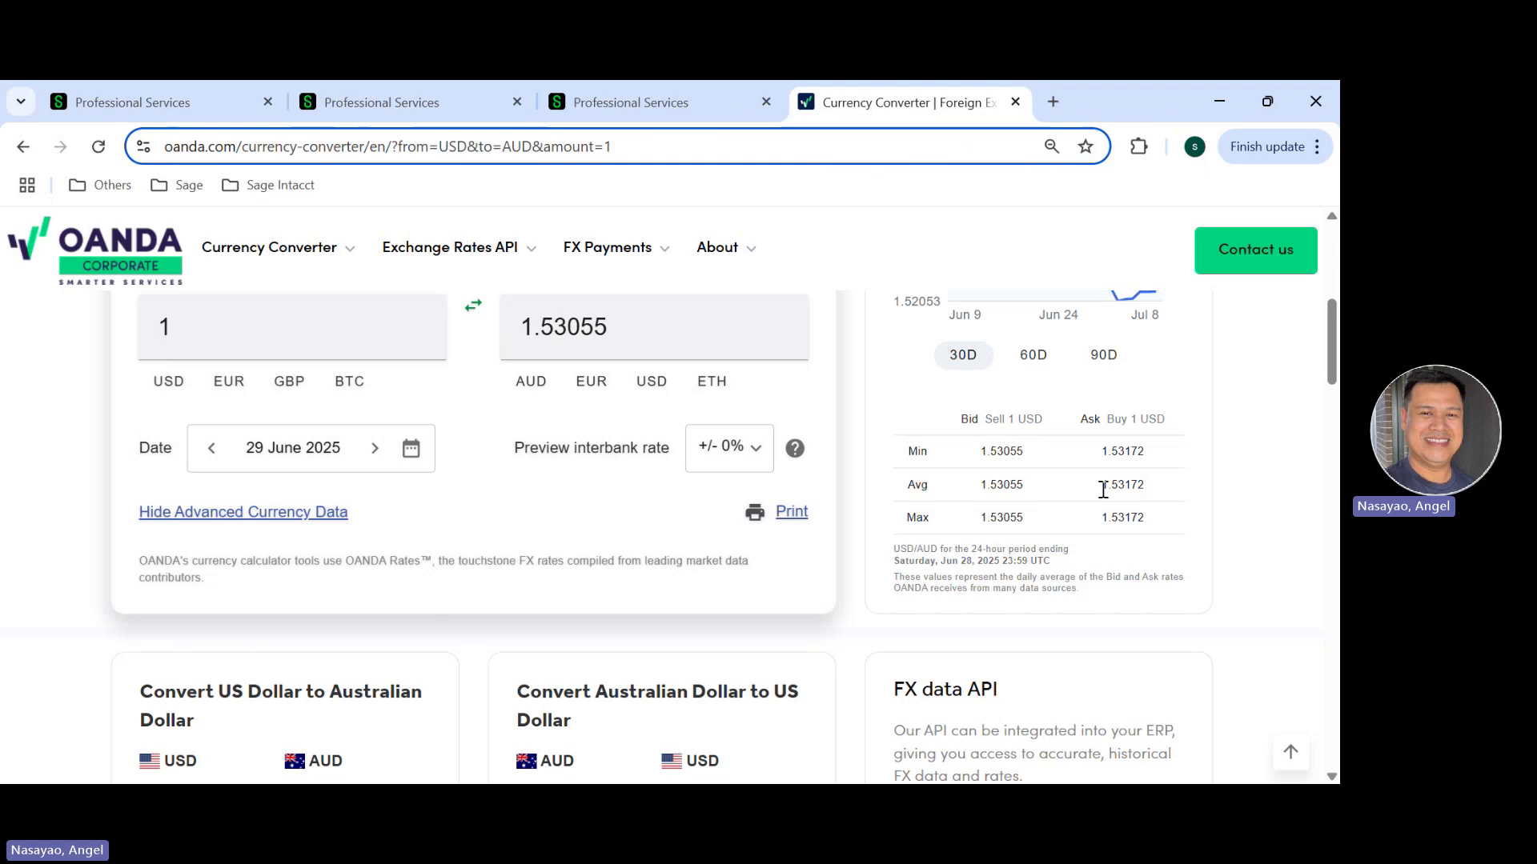
drag(1103, 490, 1164, 498)
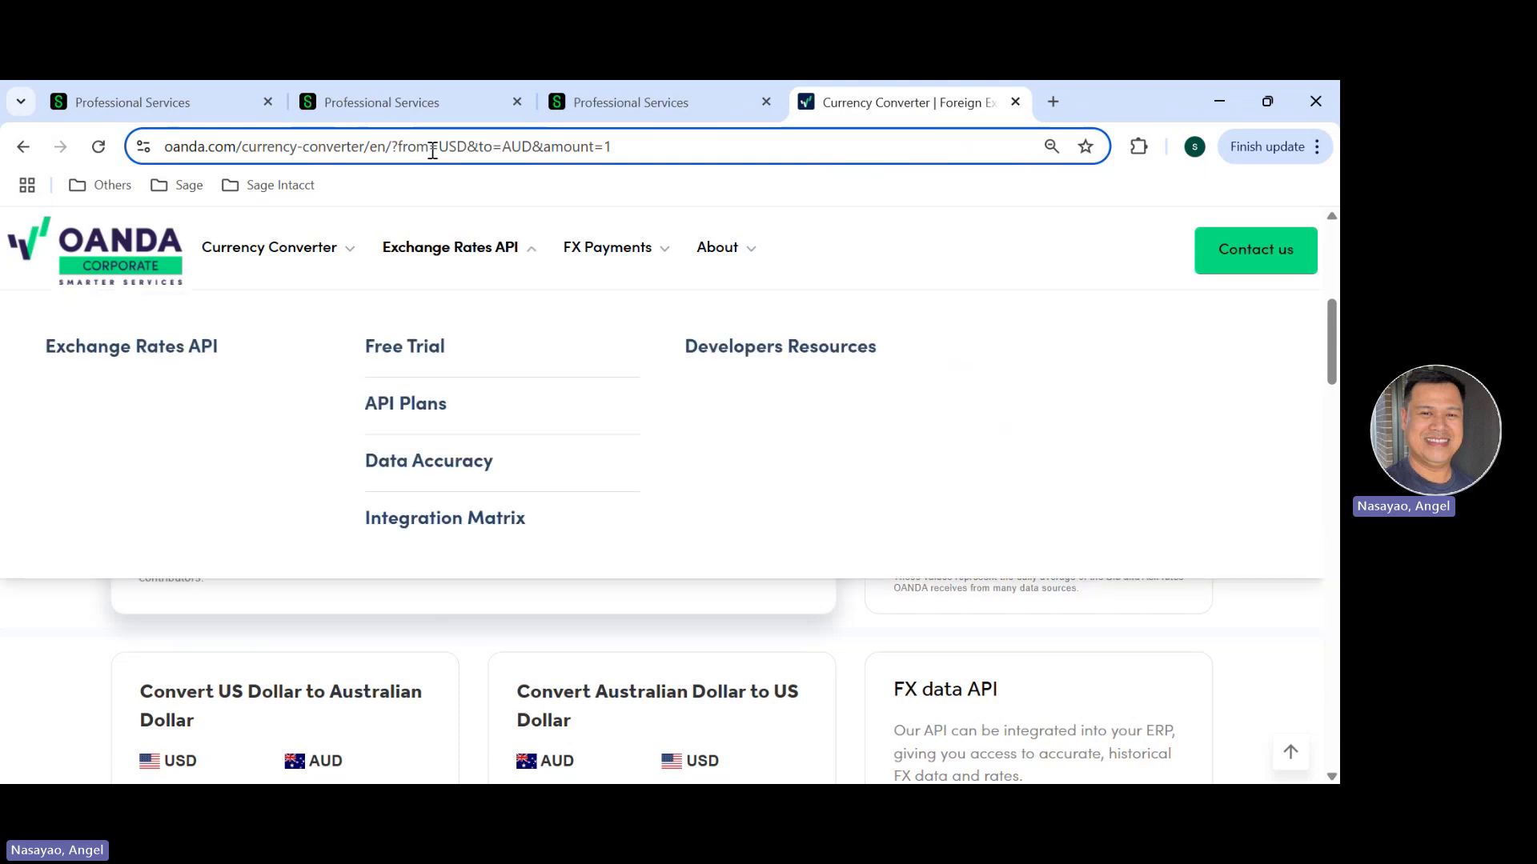
Step: Compare the Australia USD ending spot rate for Jun 2025 with the OANDA average ask rate dated 29 June 2025
click(389, 96)
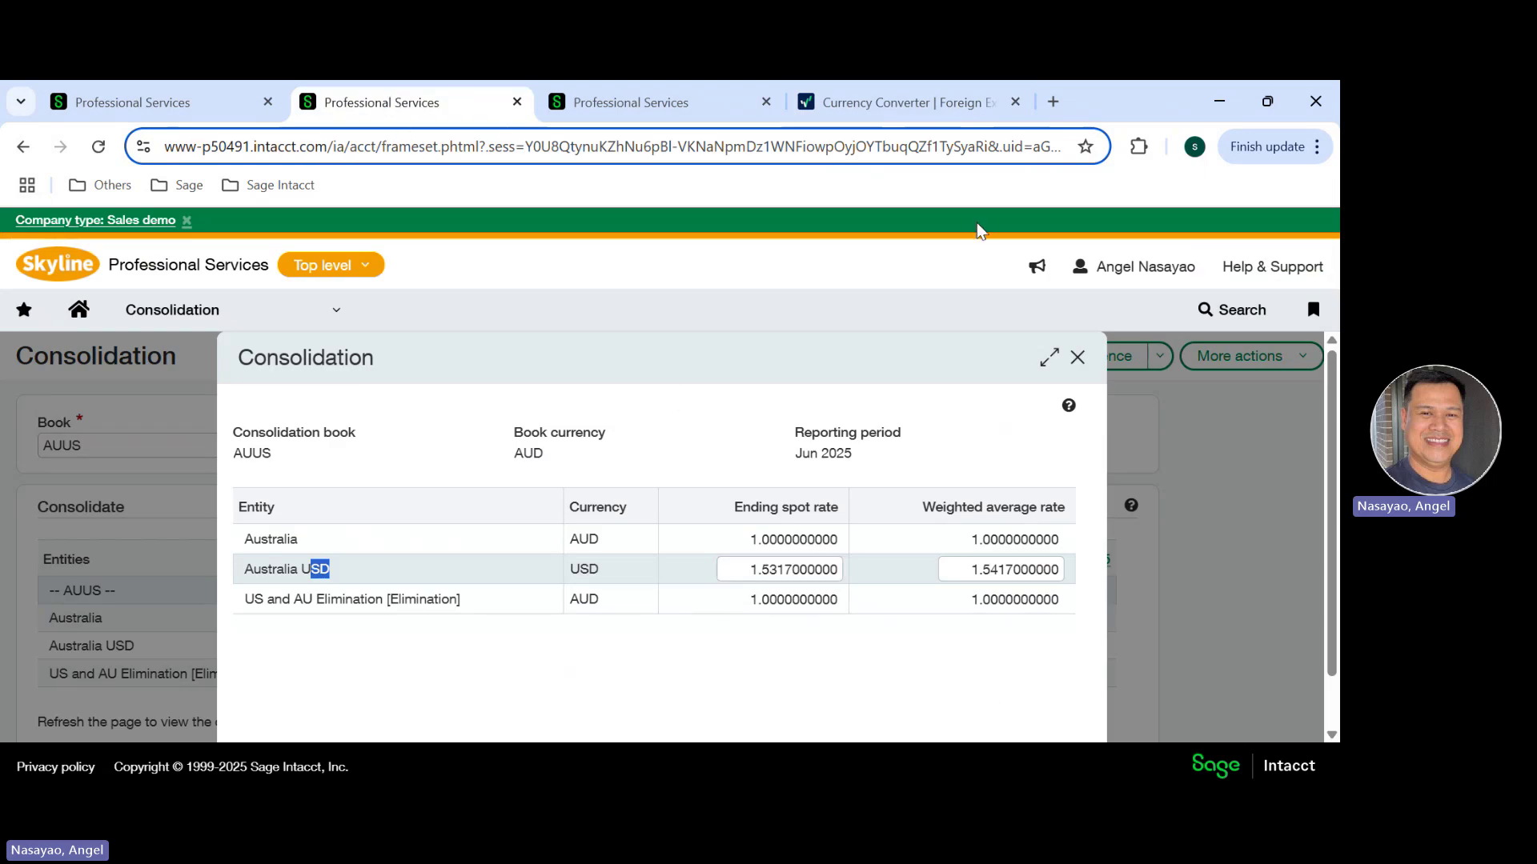
click(903, 94)
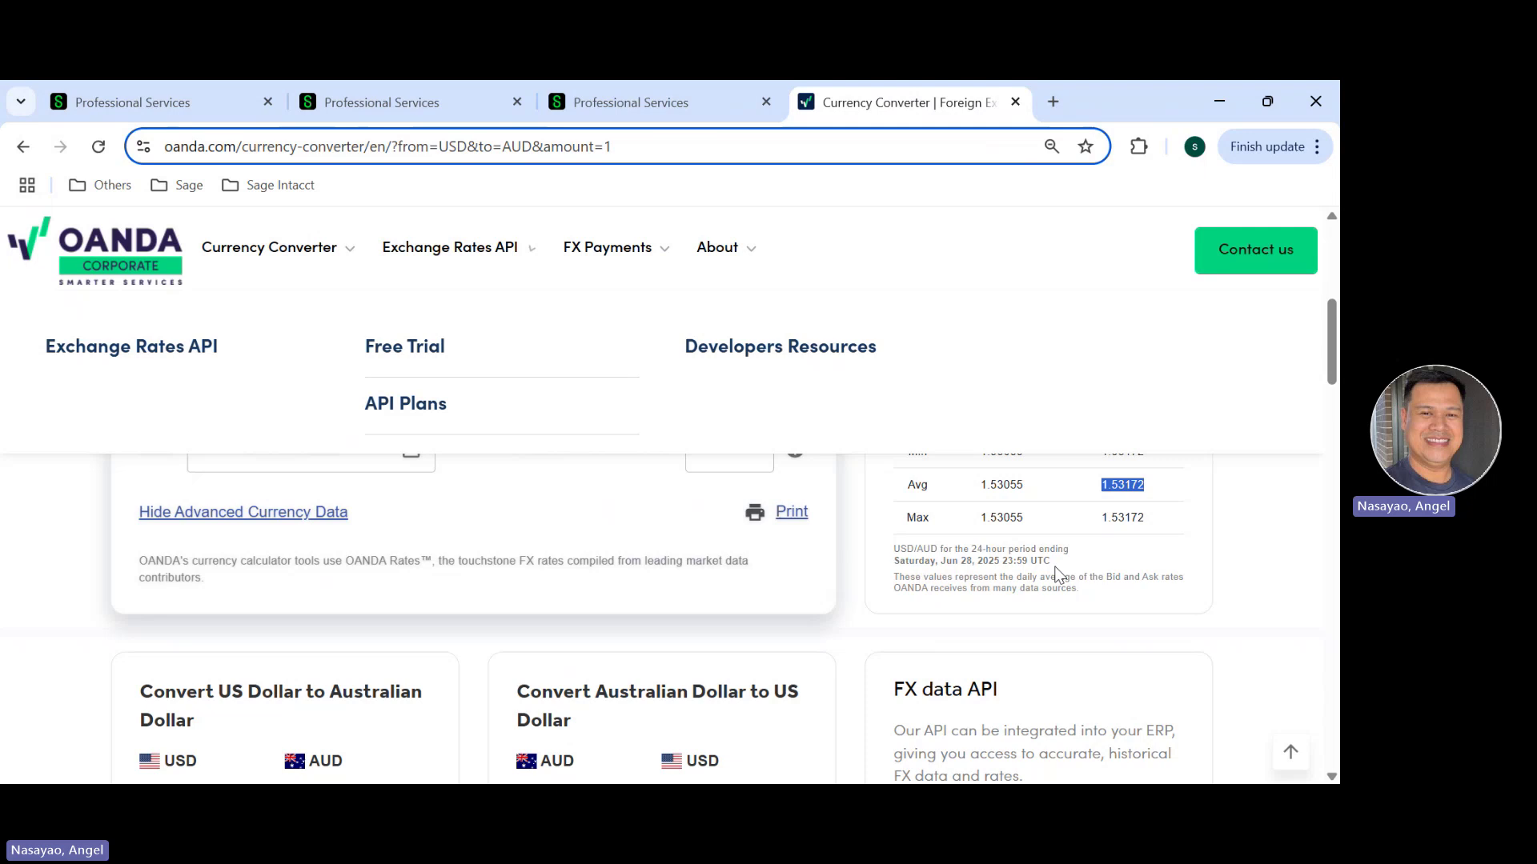
click(1128, 486)
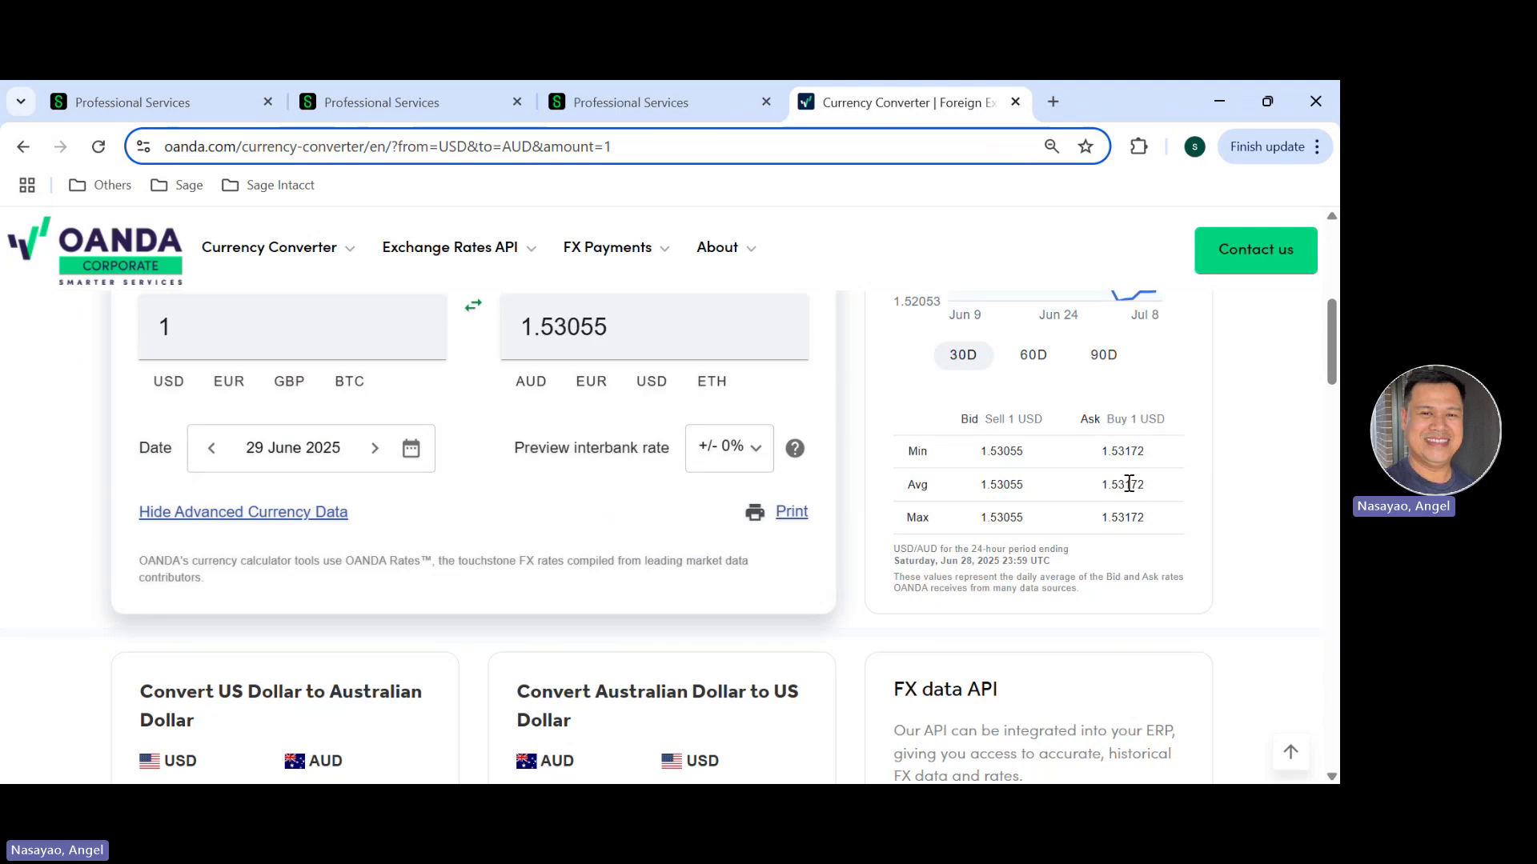
click(376, 104)
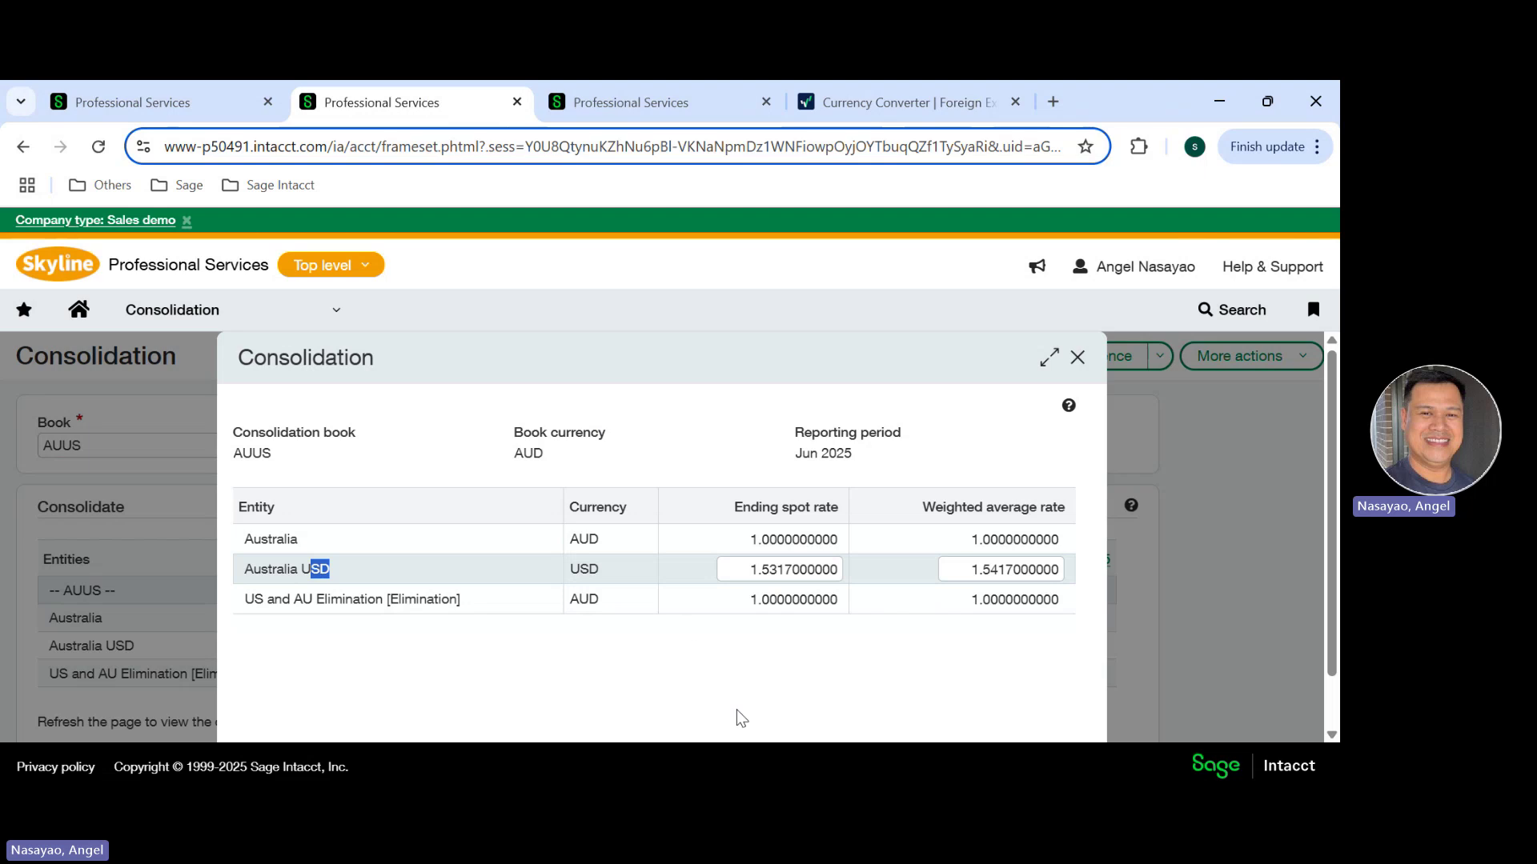
Step: Switch to the Global Consolidation Sample workbook in Excel and review the daily June rates on Sheet2 down to 30-Jun
click(909, 681)
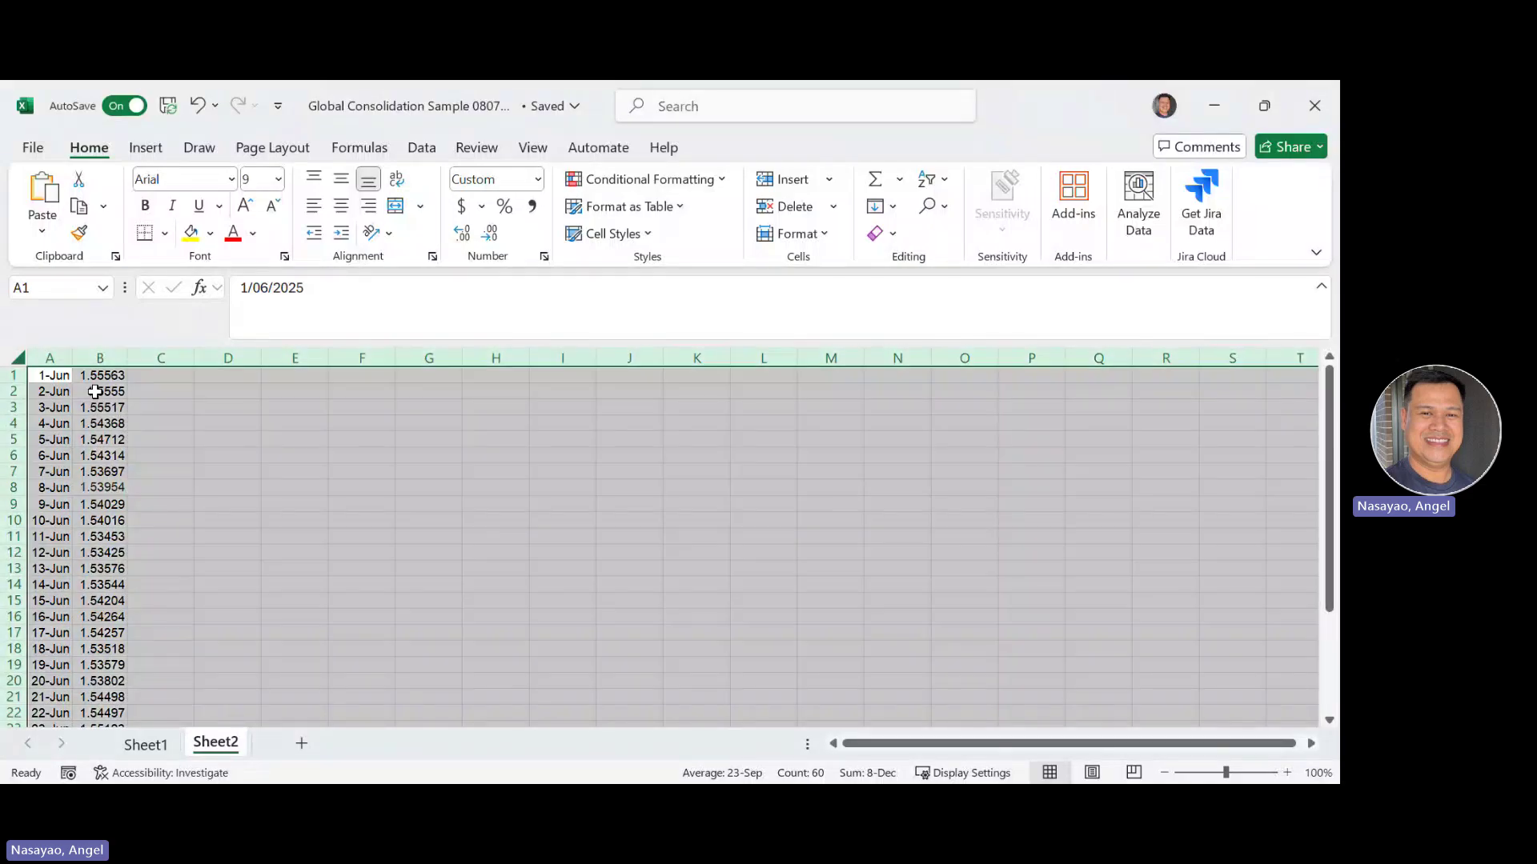
click(95, 391)
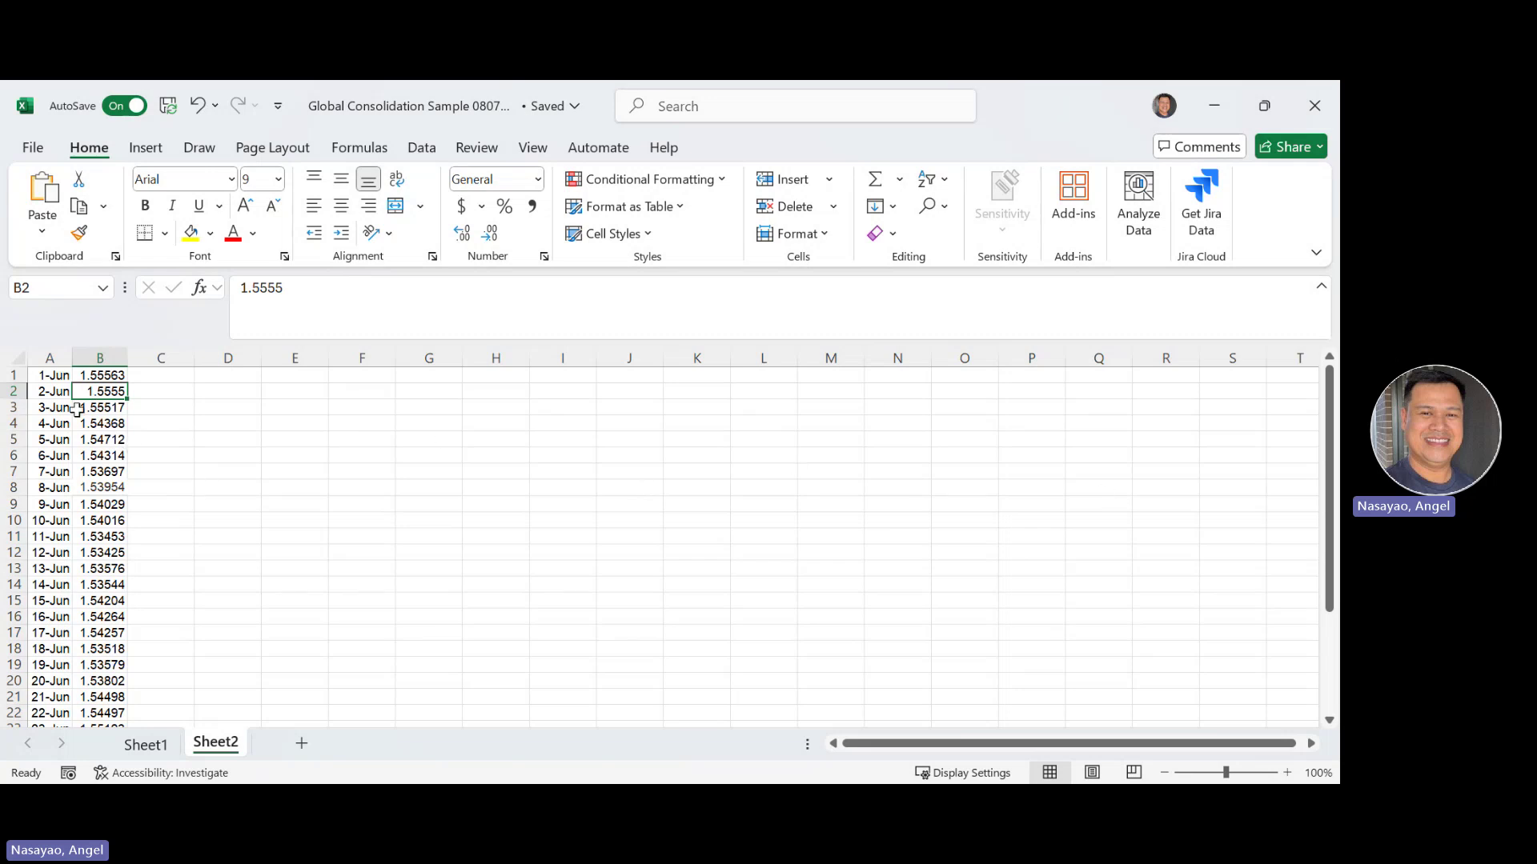
click(103, 373)
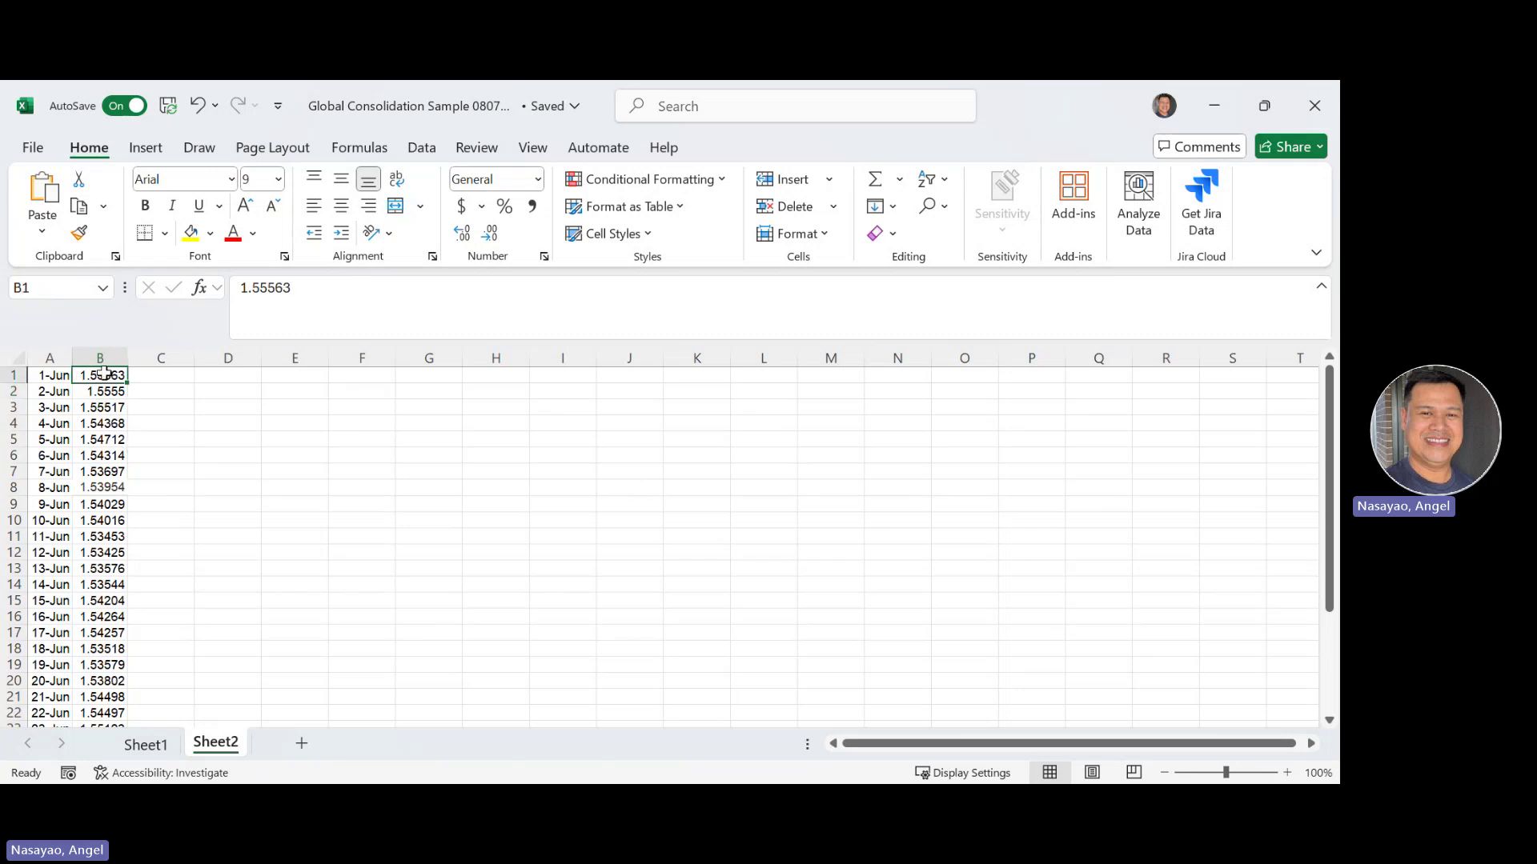
key(Down)
key(Down)
key(Down)
key(Down)
key(Down)
key(Down)
key(Down)
key(Down)
key(Down)
key(Down)
key(Down)
key(Down)
key(Down)
key(Down)
key(Down)
key(Down)
key(Down)
key(Down)
key(Down)
key(Down)
key(Down)
key(Down)
key(Down)
key(Down)
key(Down)
key(Down)
key(Down)
key(Down)
key(Down)
key(Down)
key(Down)
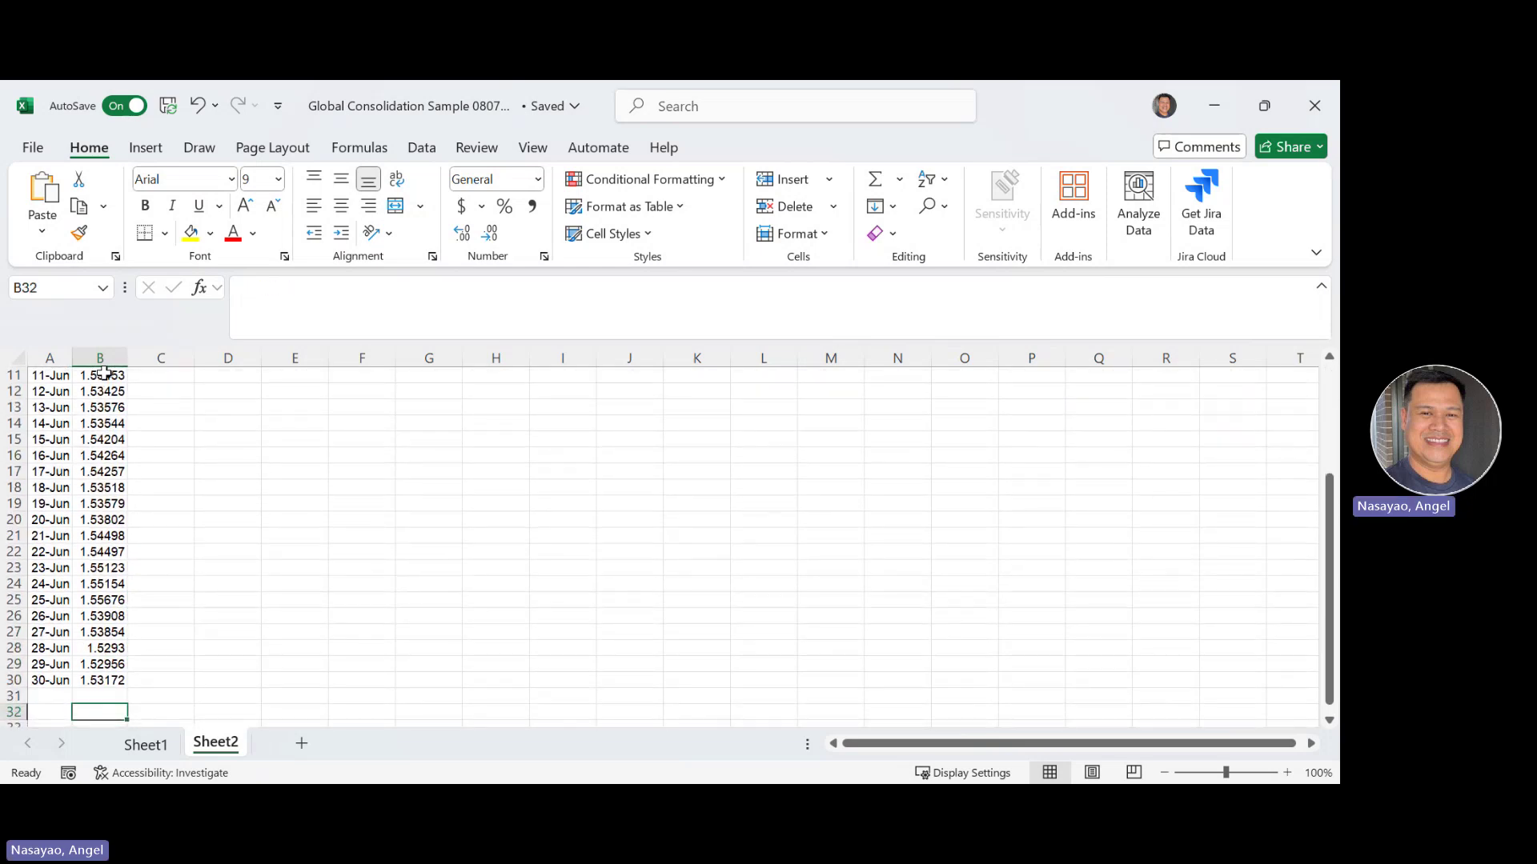
key(Up)
key(Up)
key(Up)
key(Up)
key(Up)
key(Up)
key(Up)
key(Up)
key(Up)
key(Up)
key(Up)
key(Up)
key(Up)
key(Up)
key(Up)
key(Up)
key(Up)
key(Up)
key(Up)
key(Up)
key(ctrl+Up)
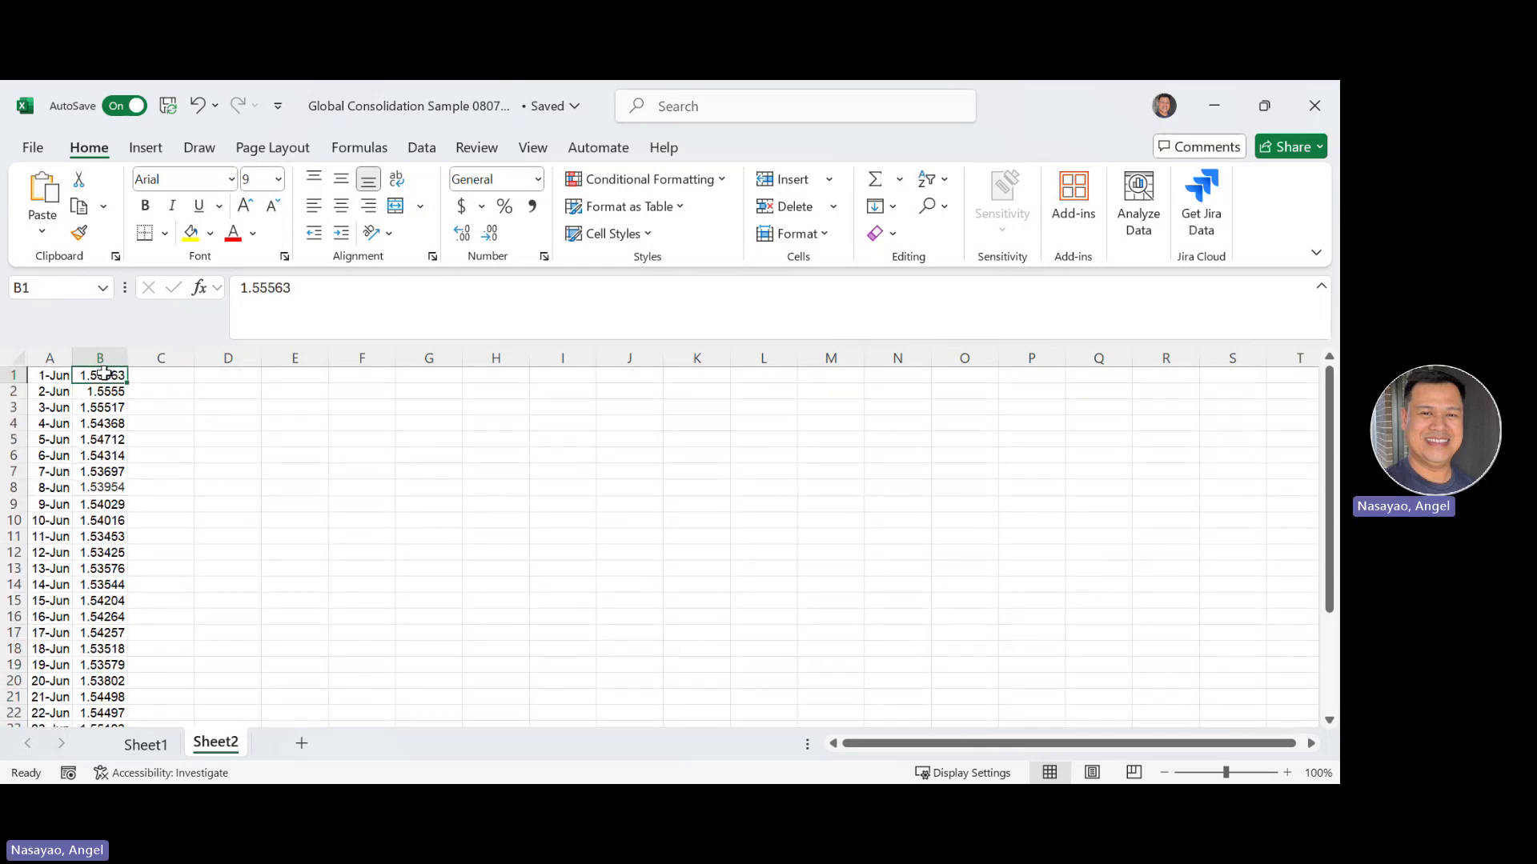
Step: Examine the 1-Jun and 2-Jun rates on Sheet2, and go through the rate column again to its end
key(Down)
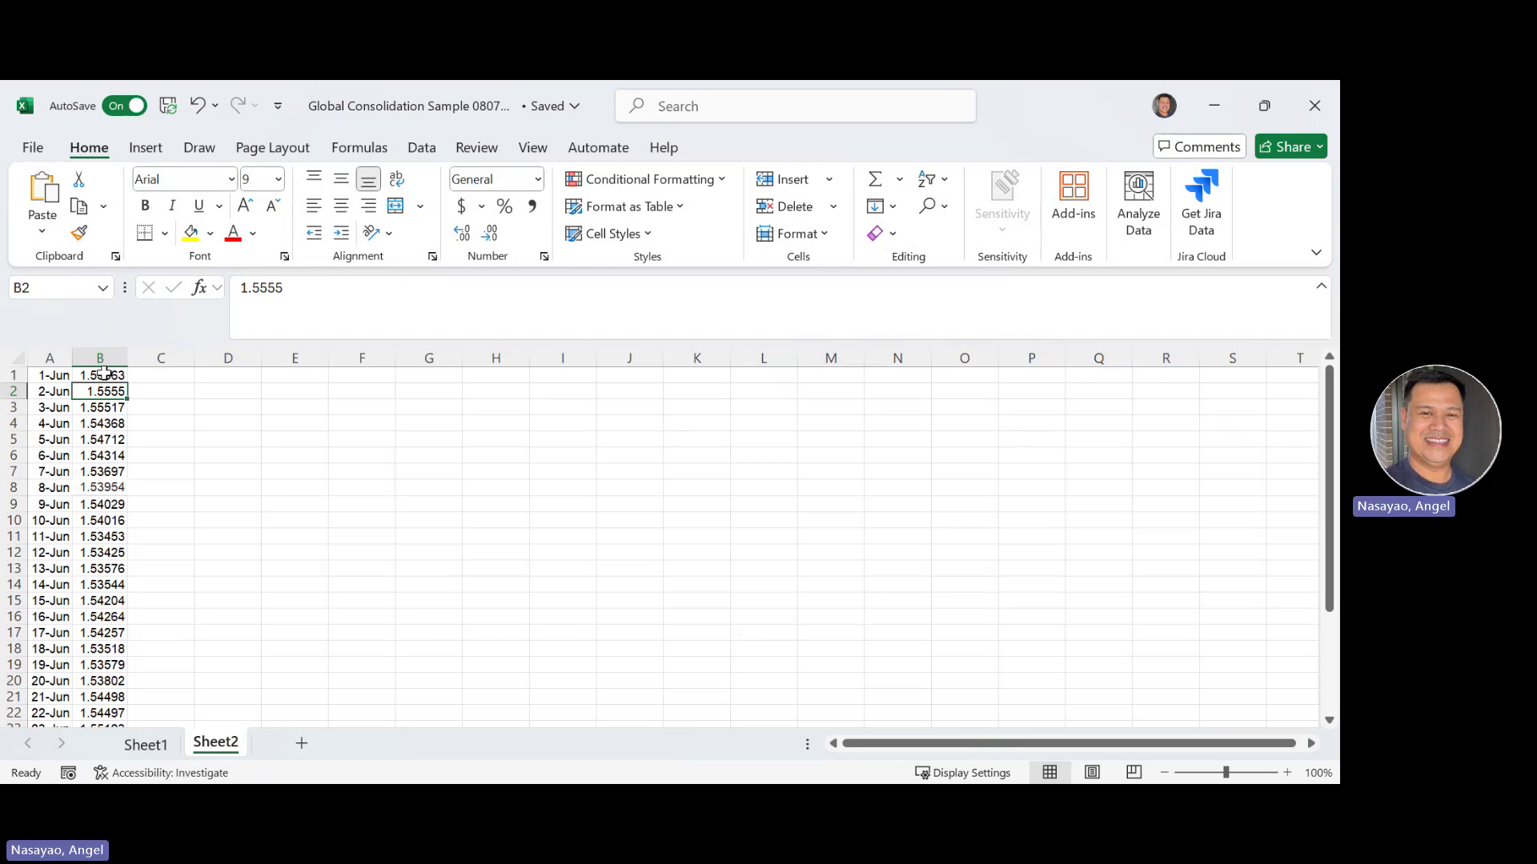
key(Up)
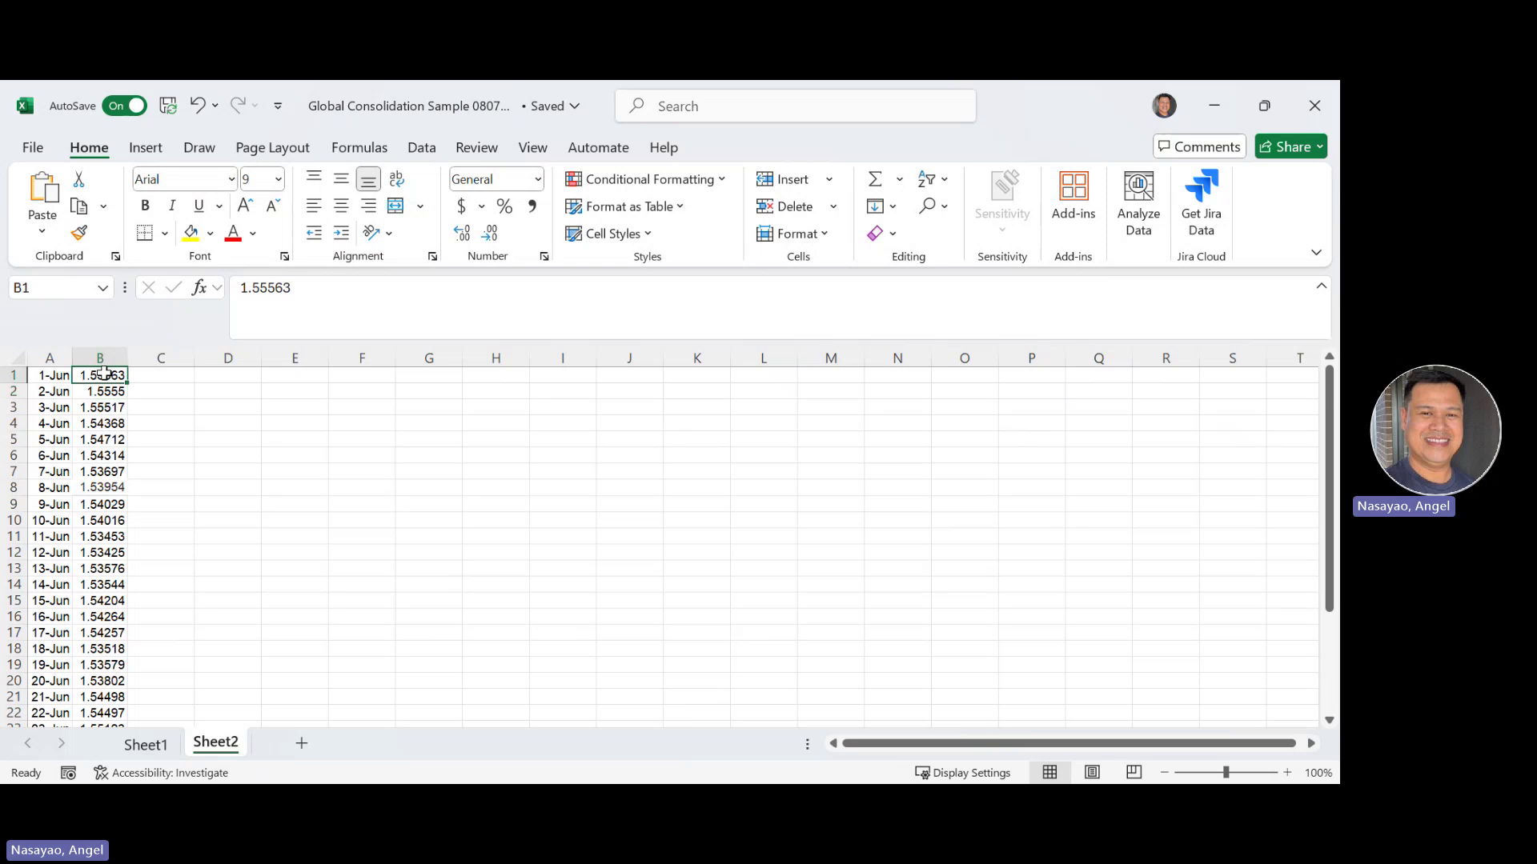
key(Left)
key(Right)
click(100, 392)
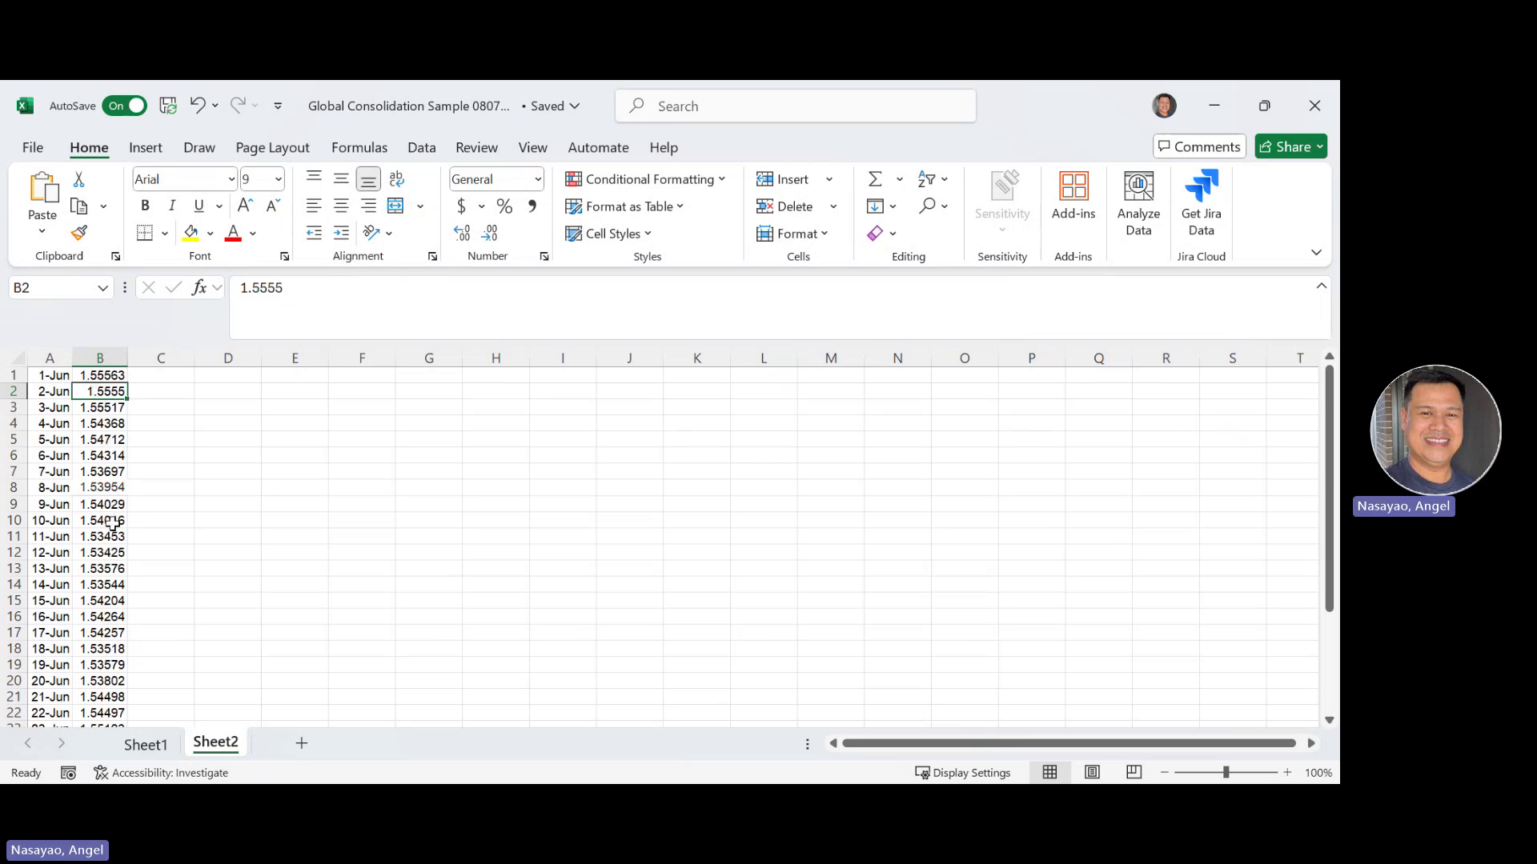
click(105, 646)
key(Down)
key(Down)
key(Down)
key(Down)
key(Down)
key(Down)
key(Down)
key(Down)
key(Down)
key(Down)
key(Down)
key(Down)
key(Down)
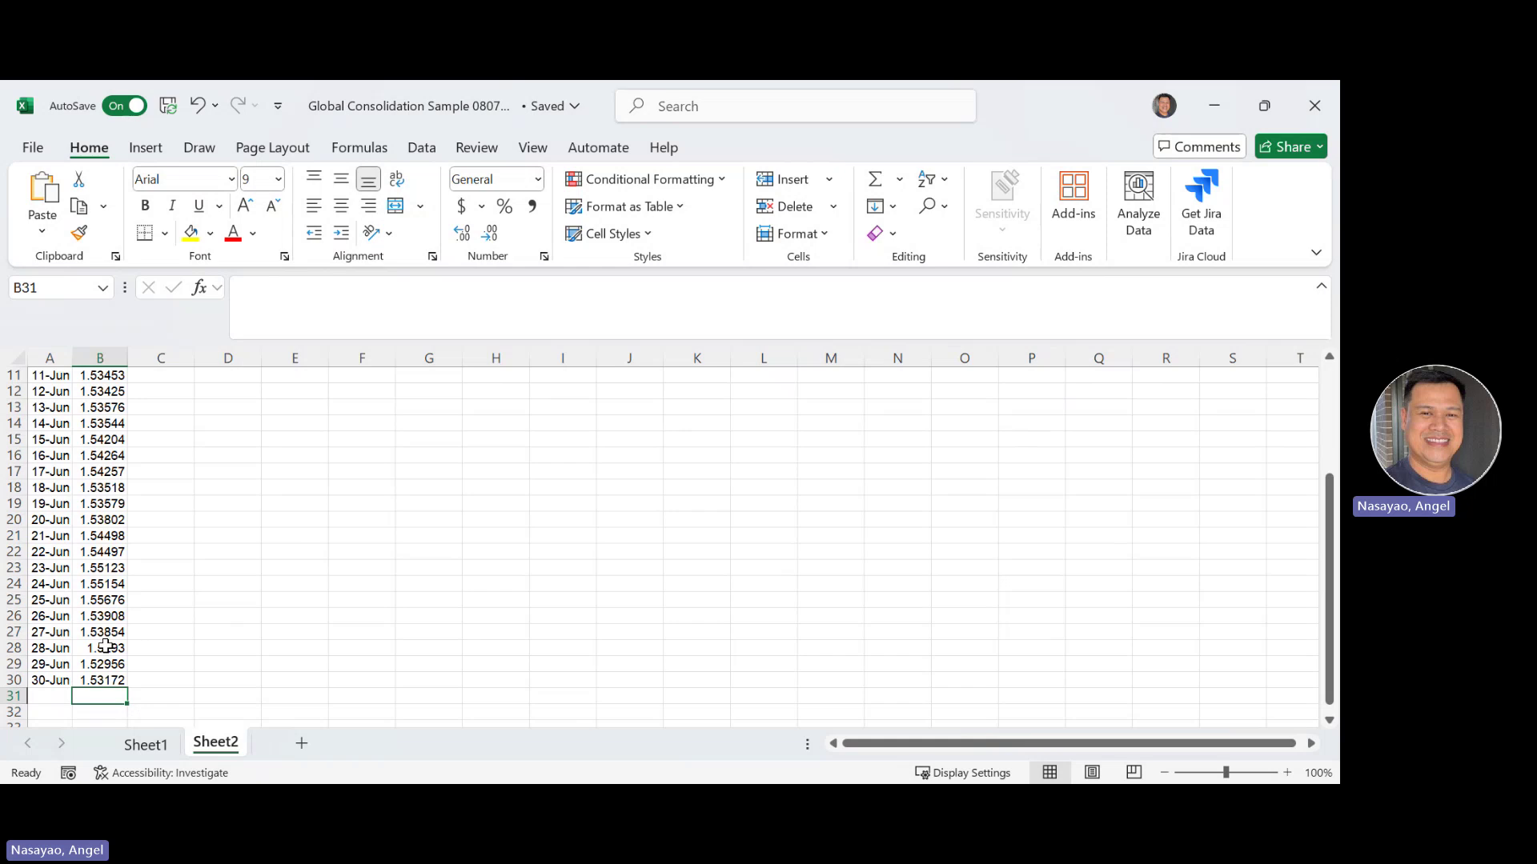
key(Up)
key(Up)
key(Up)
key(Up)
key(Up)
key(Up)
key(Up)
key(Up)
key(Up)
key(Up)
key(Up)
key(Up)
key(Up)
key(Up)
key(Up)
key(Up)
key(Up)
key(Up)
key(Up)
key(Up)
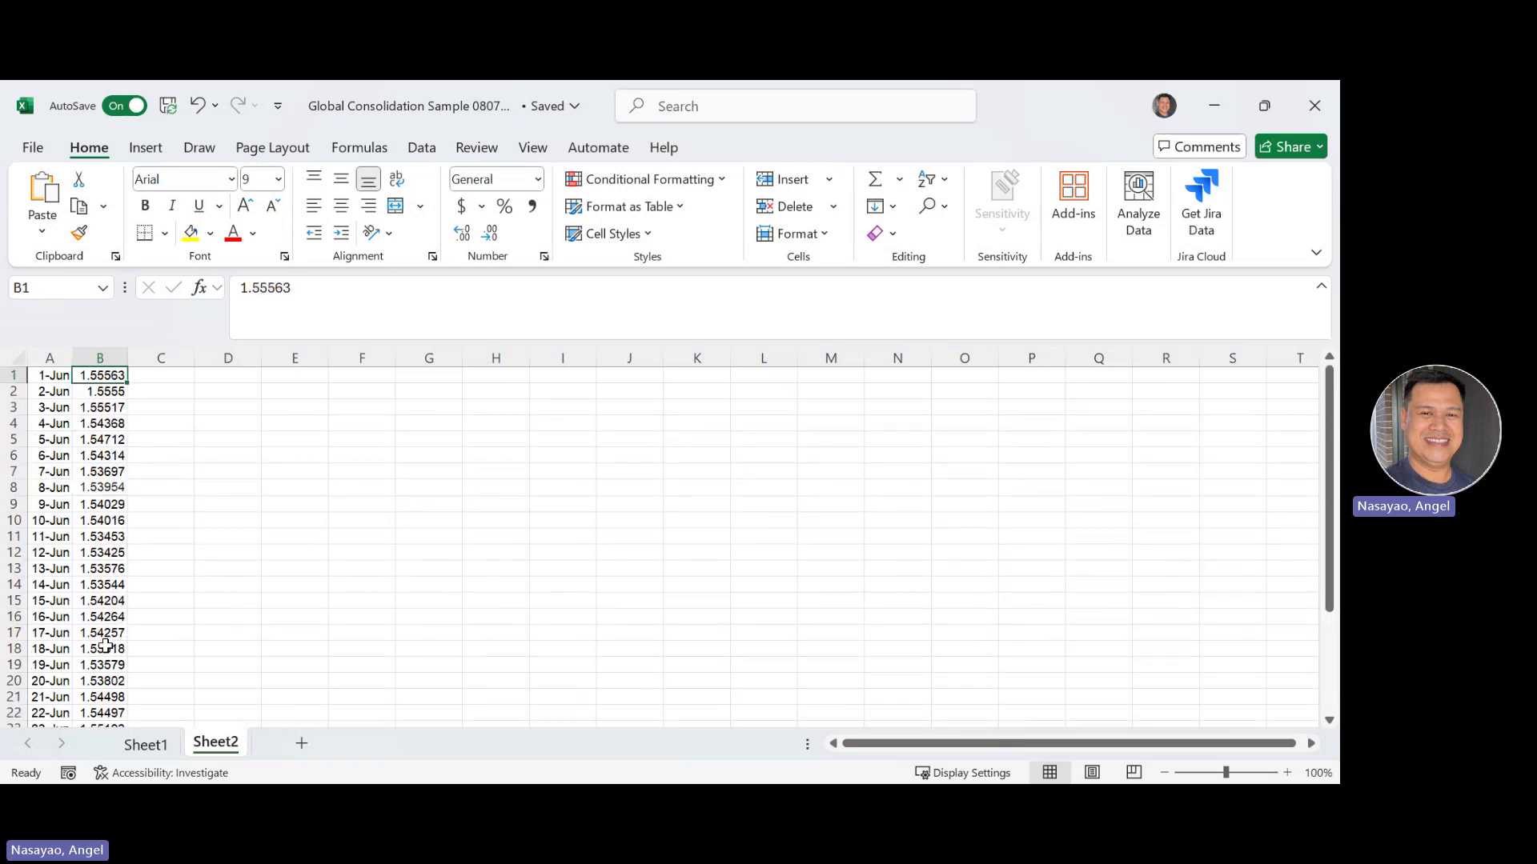
key(Down)
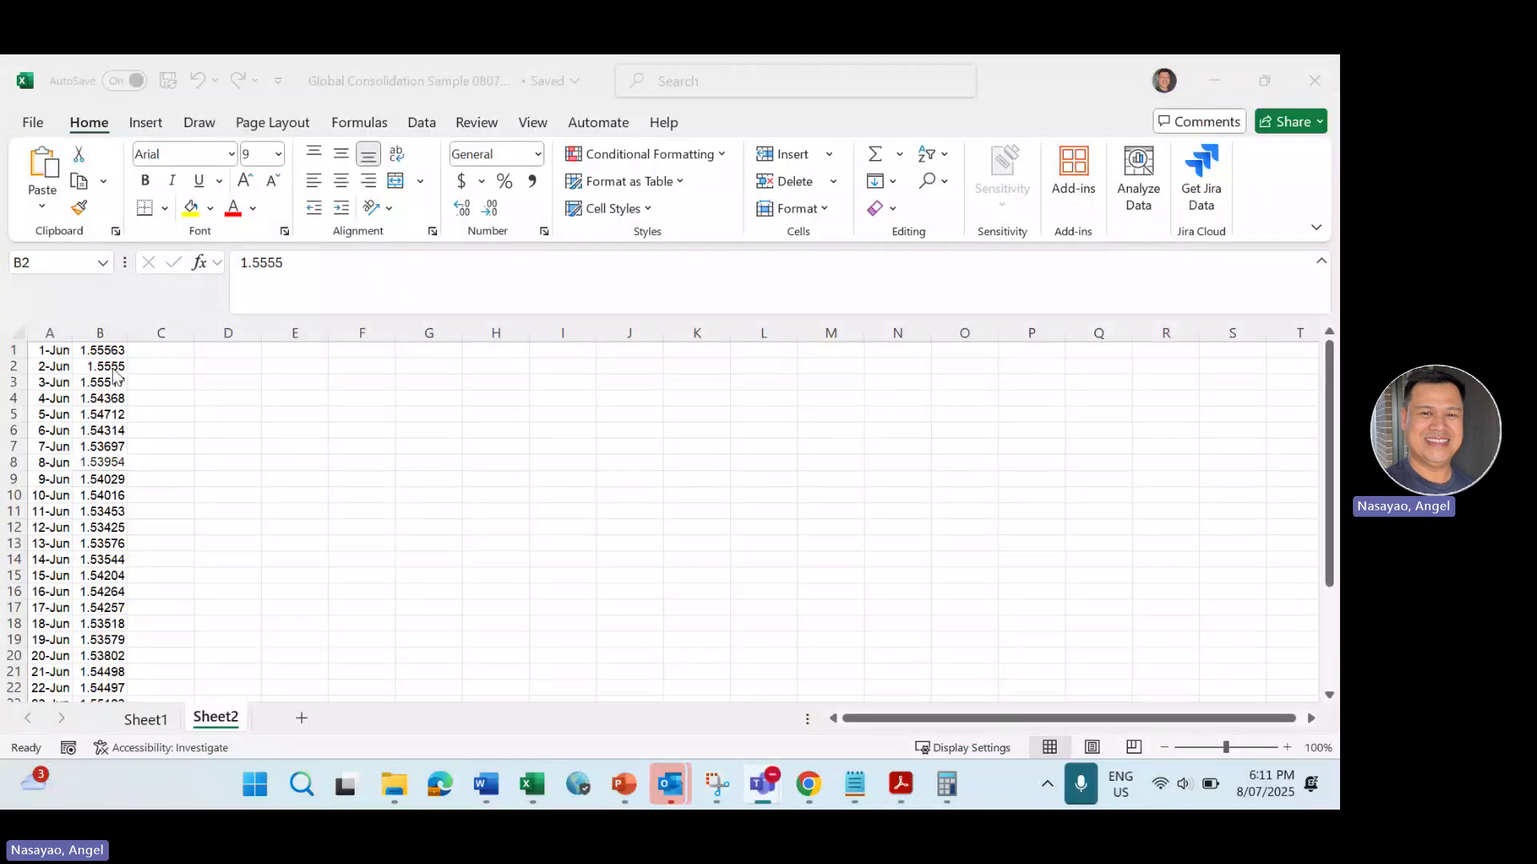
click(94, 359)
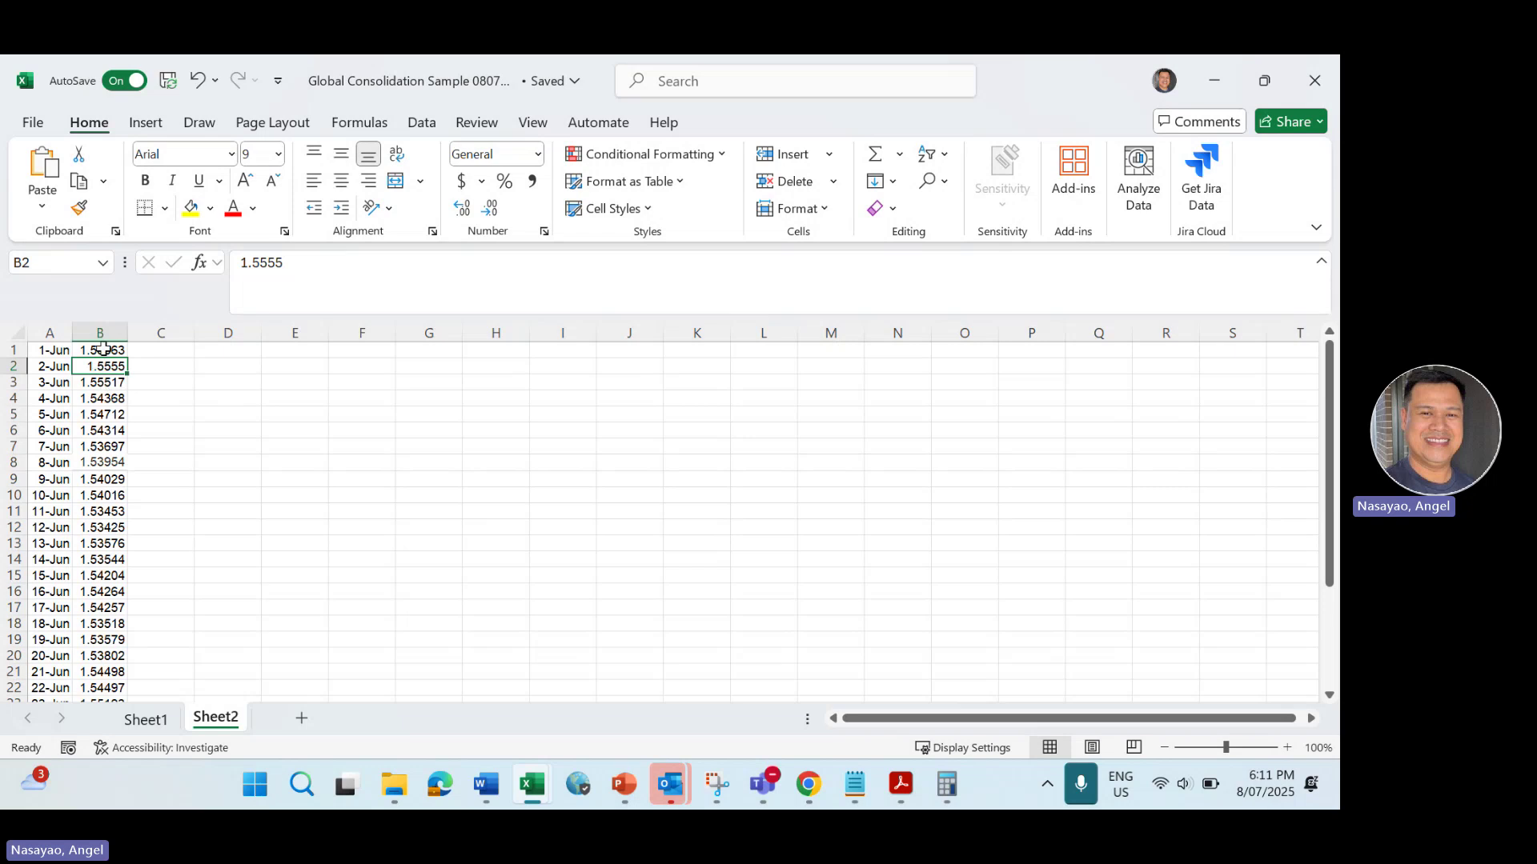
click(103, 351)
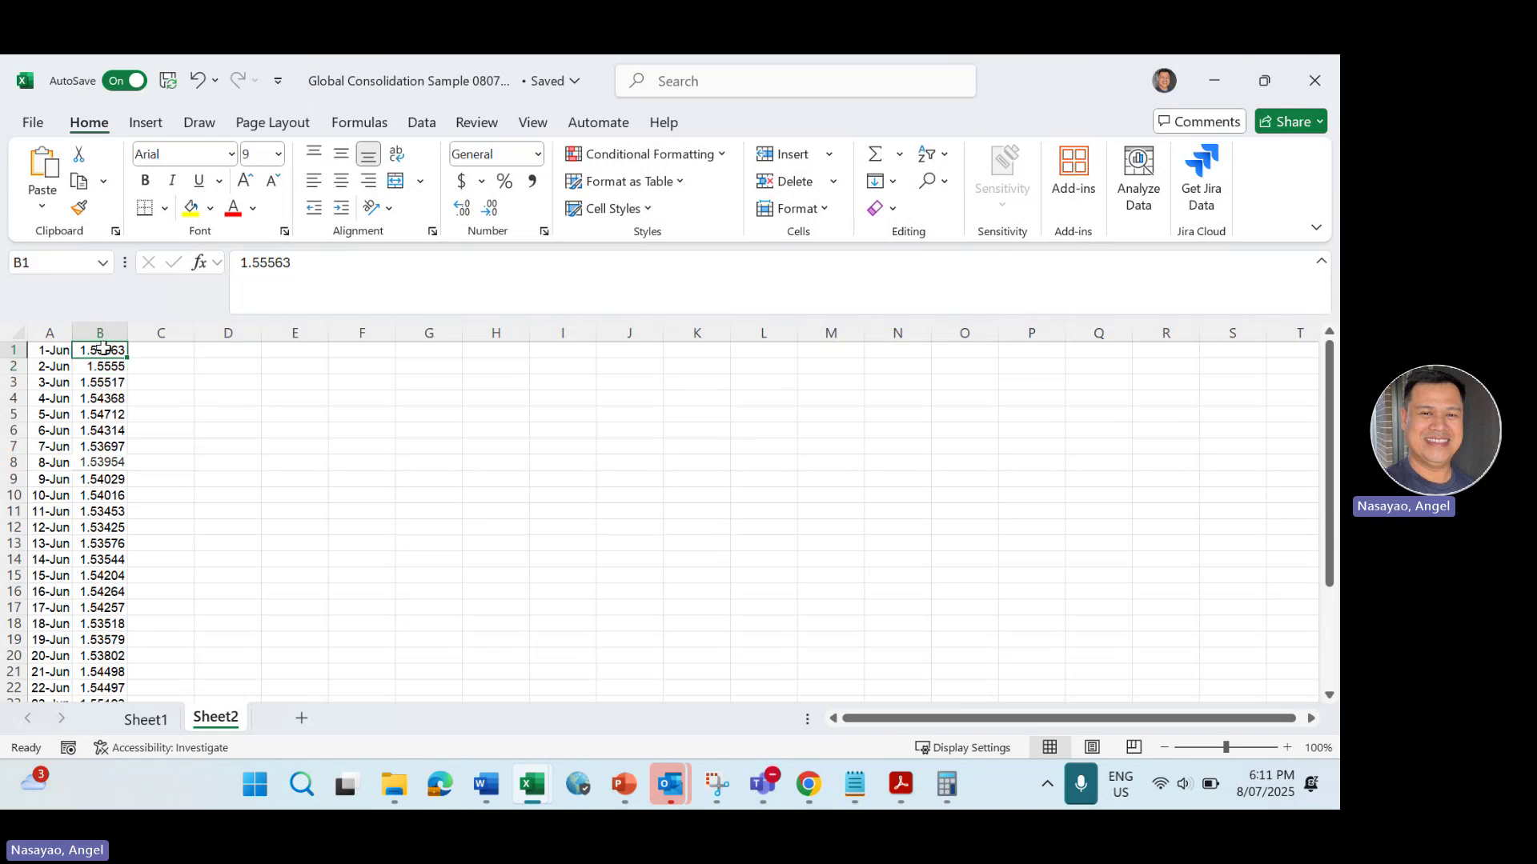
Step: Compare the 9-Jun rate in B9 with the average USD to AUD ask rate on OANDA, setting the converter to 8 June 2025
click(108, 477)
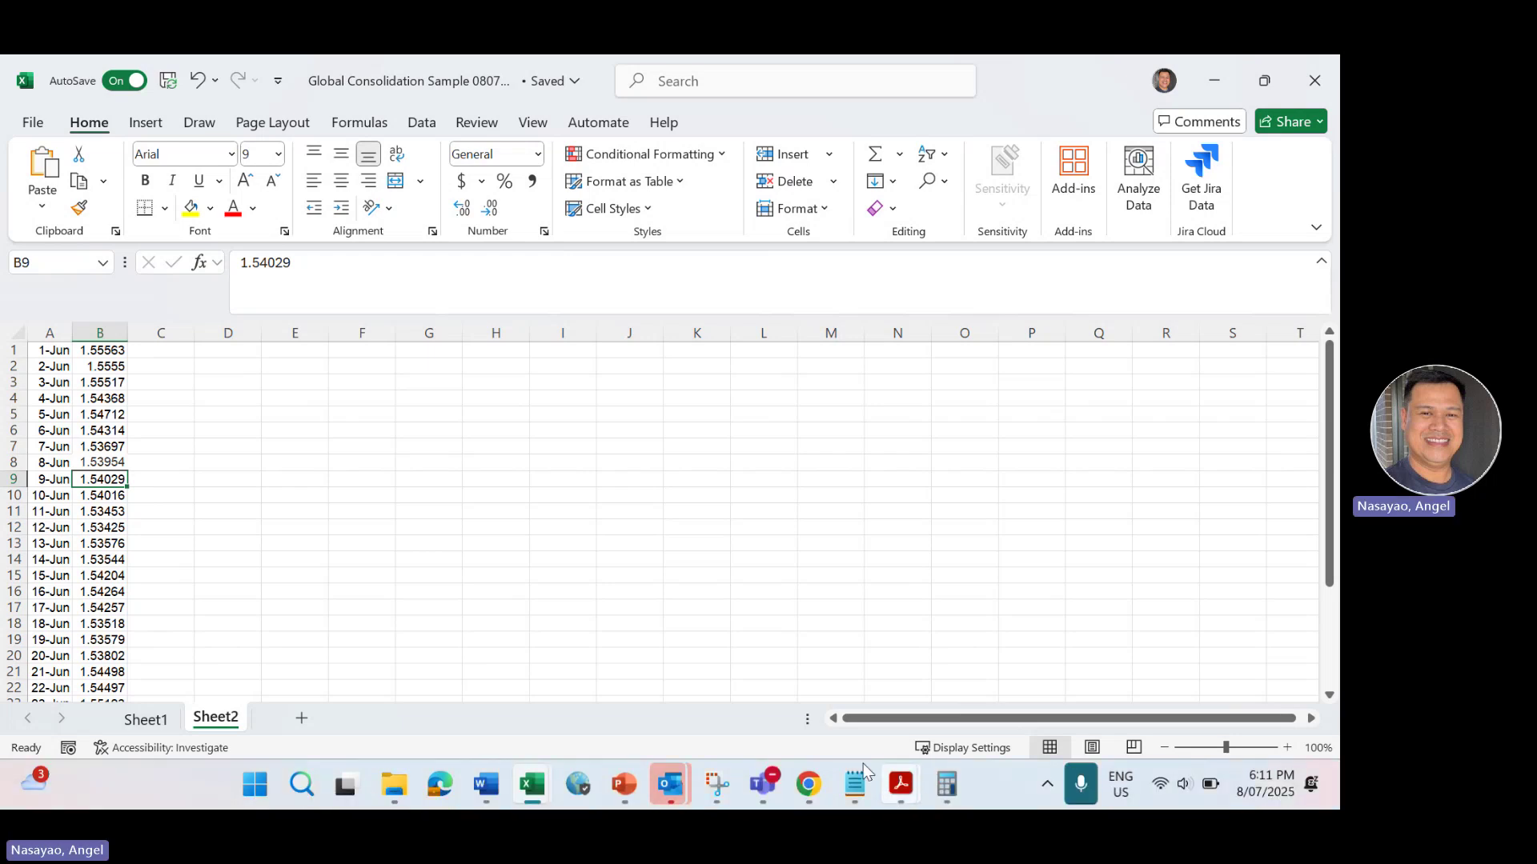
mouse_move(811, 782)
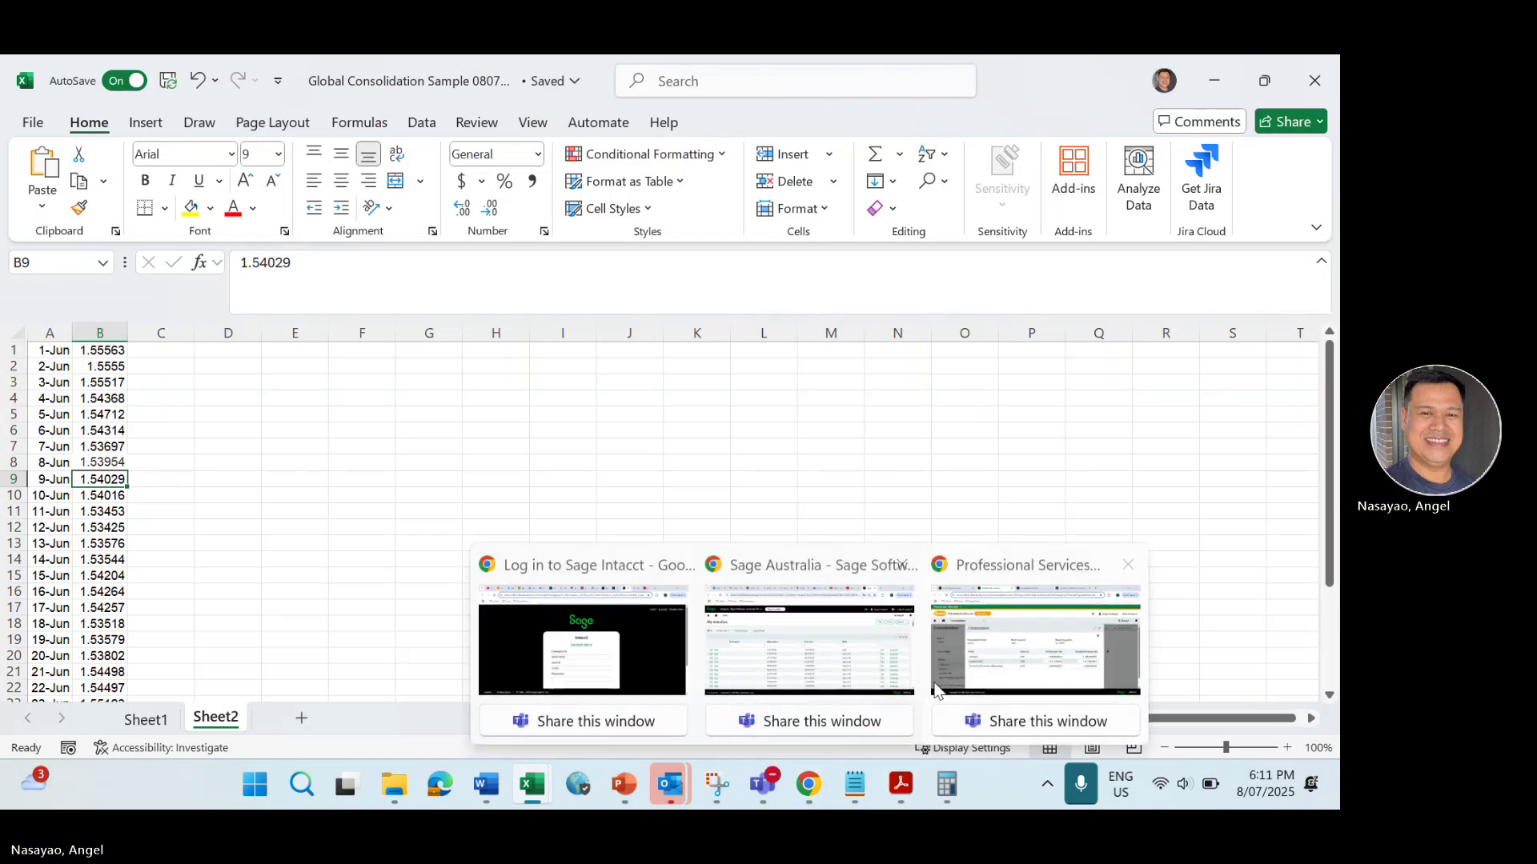
click(935, 690)
click(905, 77)
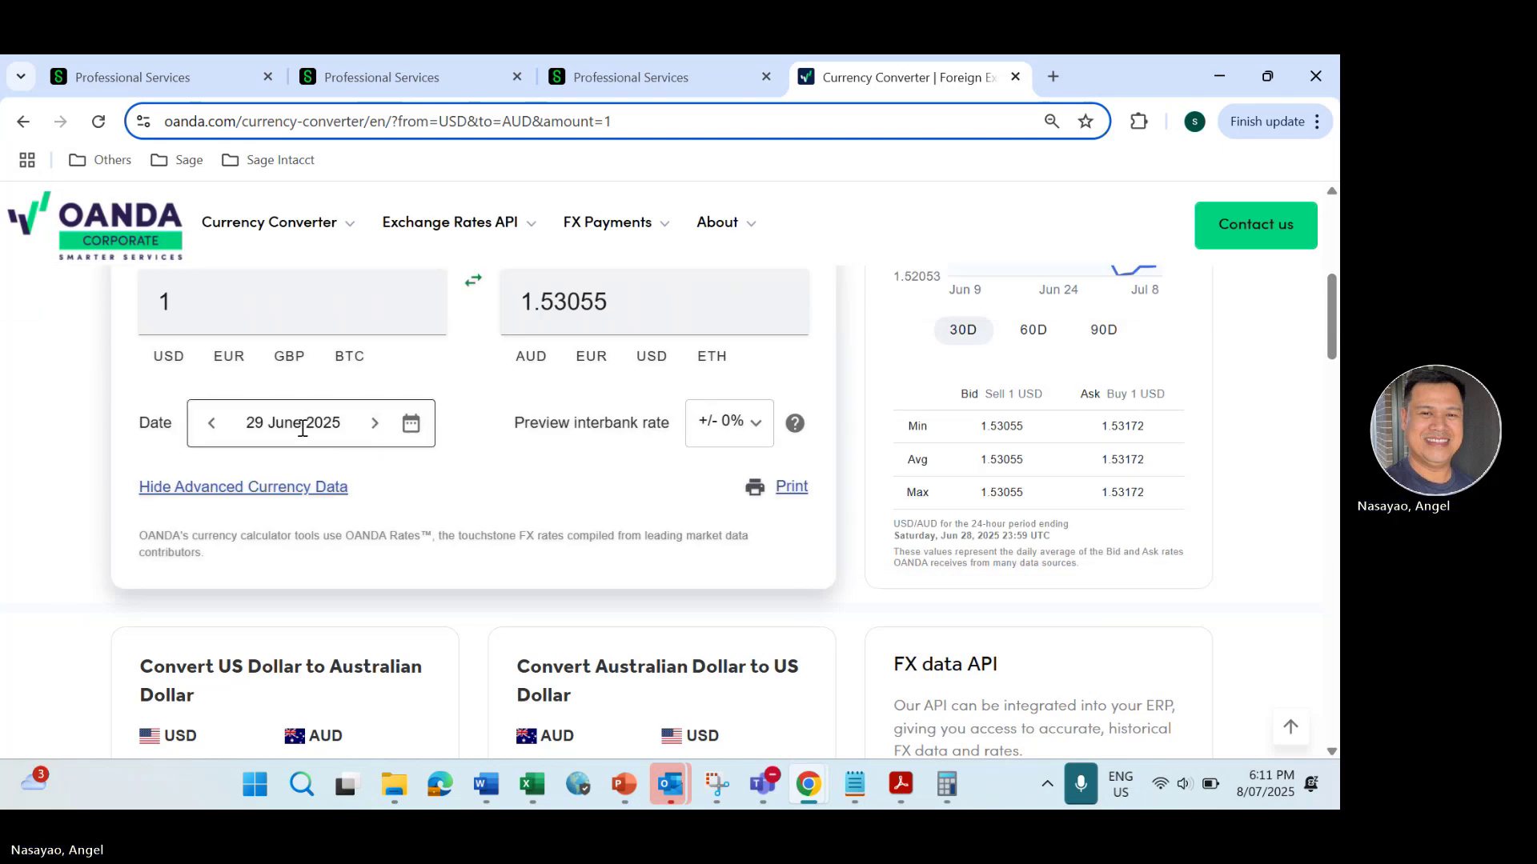
click(410, 424)
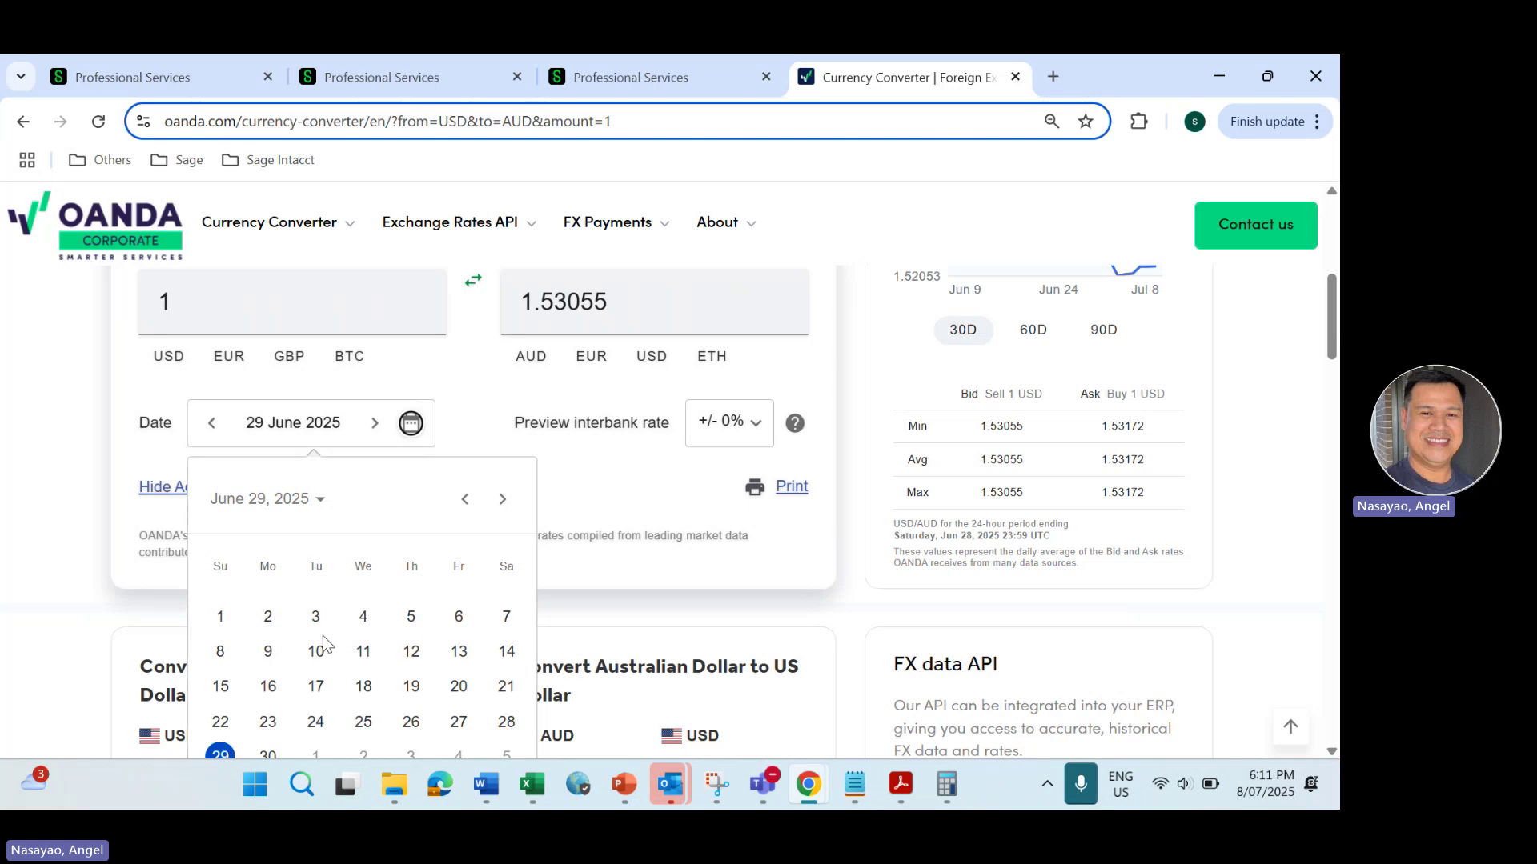
click(220, 651)
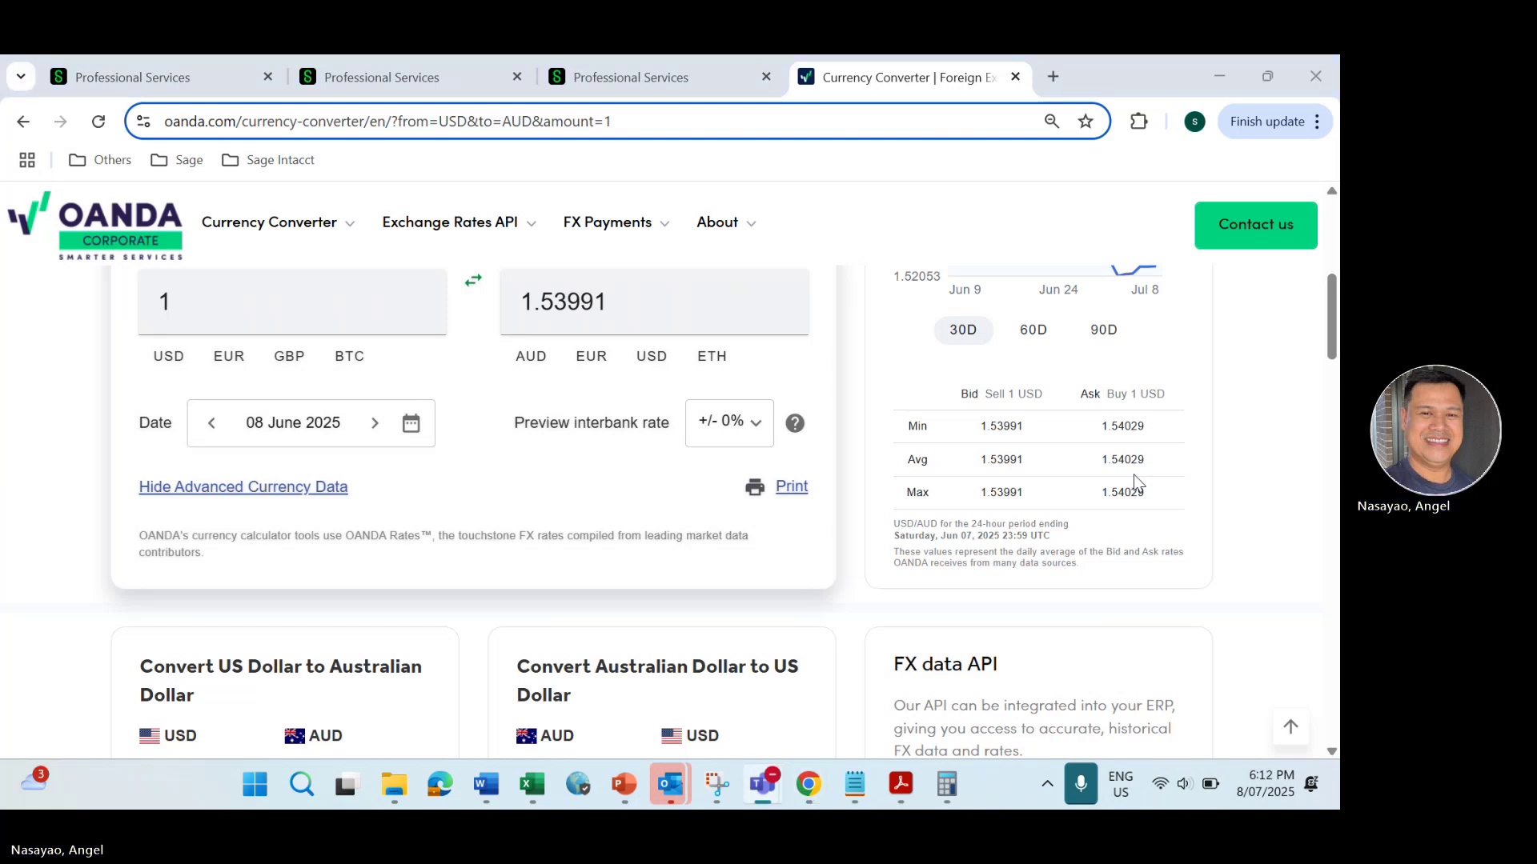
key(alt+Tab)
key(alt+Tab)
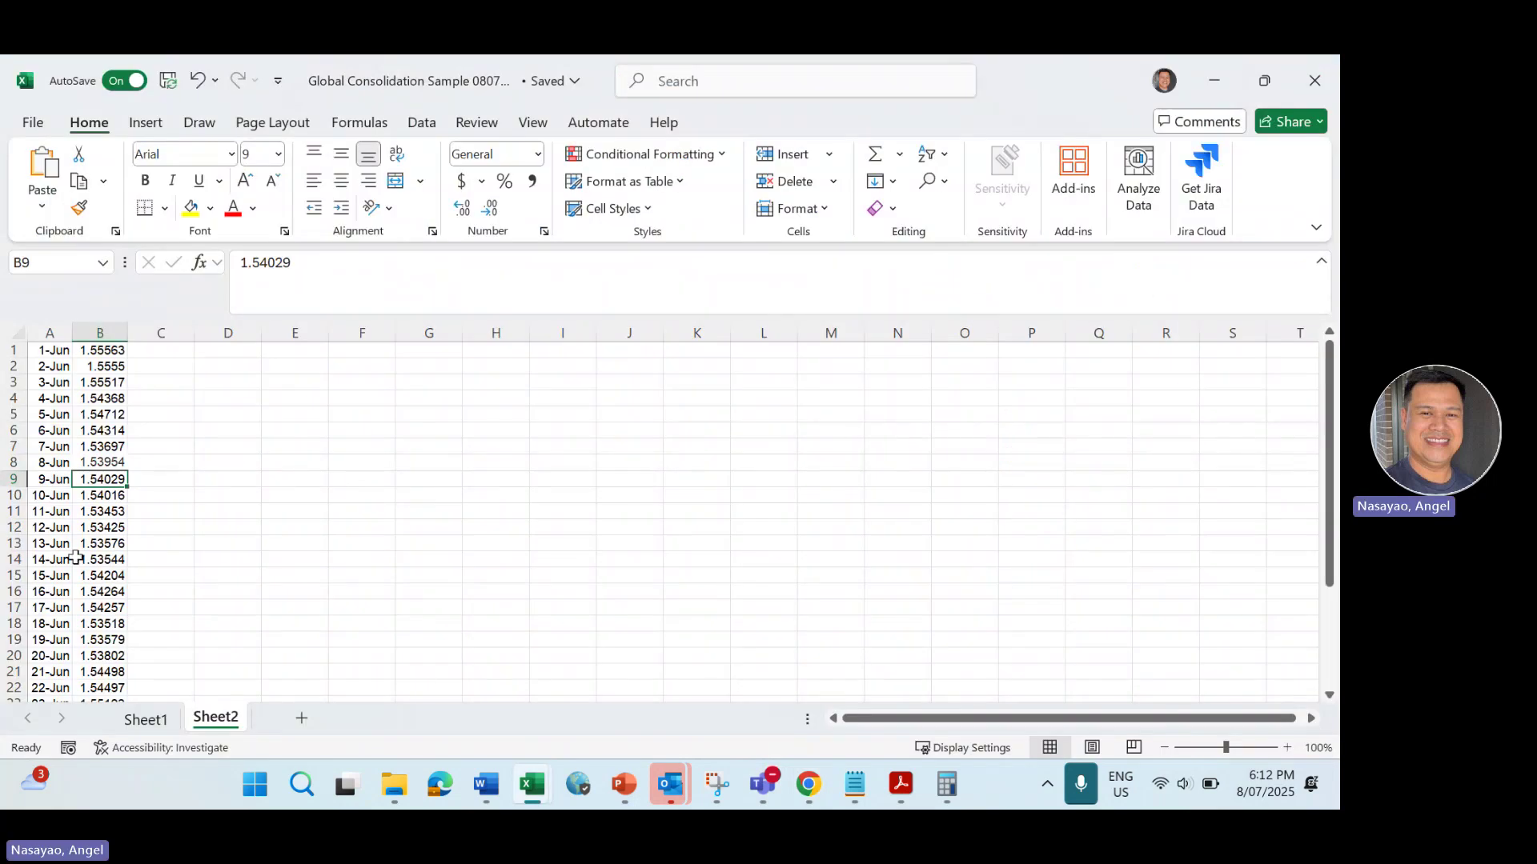
Step: Compare the 20-Jun rate in B20 with OANDA's average USD to AUD ask rate, setting the converter to 19 June 2025
click(99, 658)
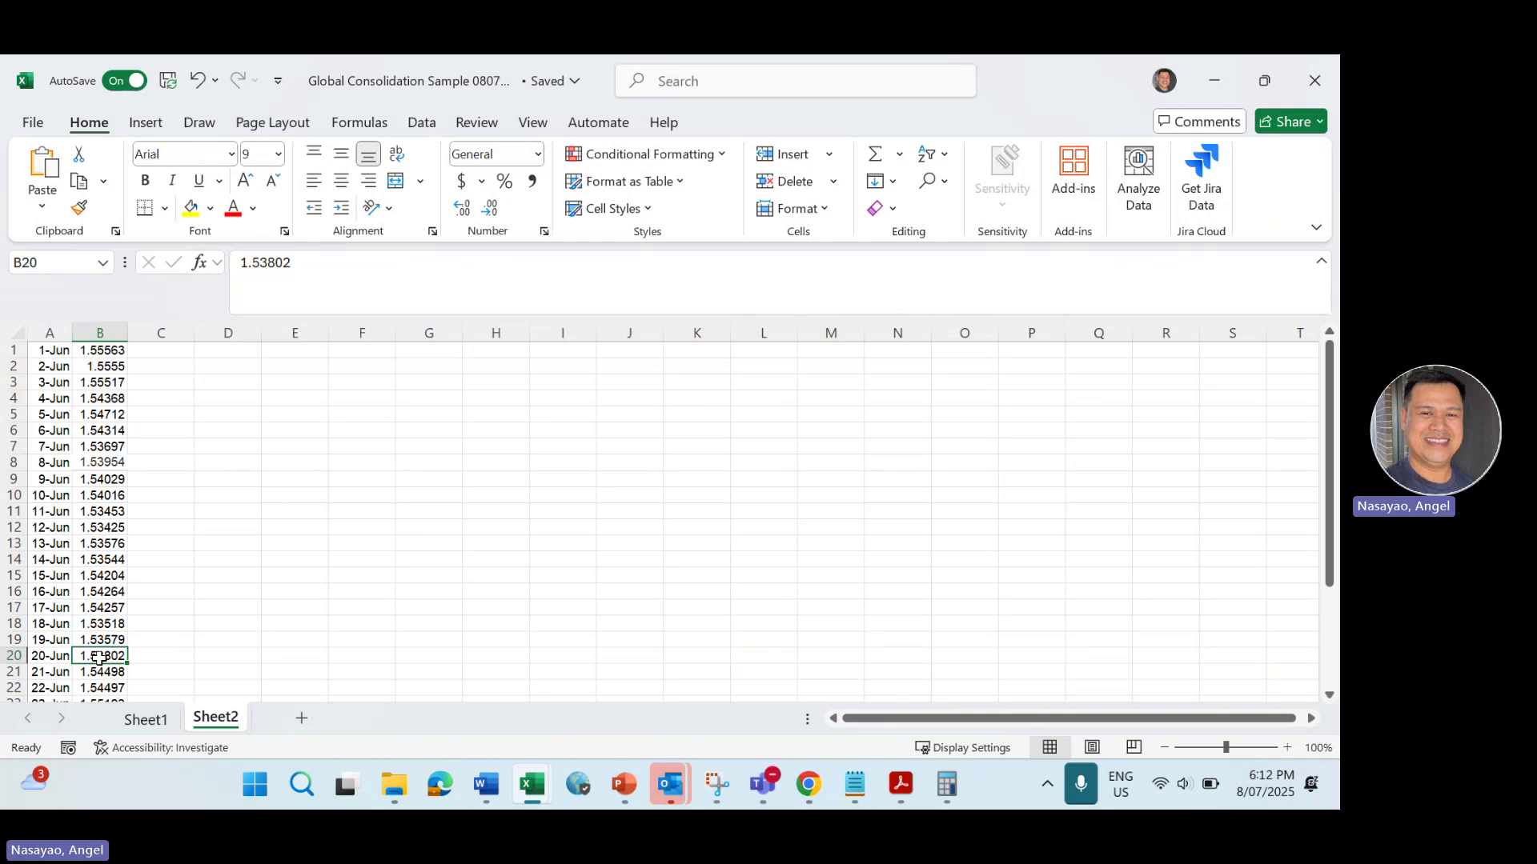
key(alt+Tab)
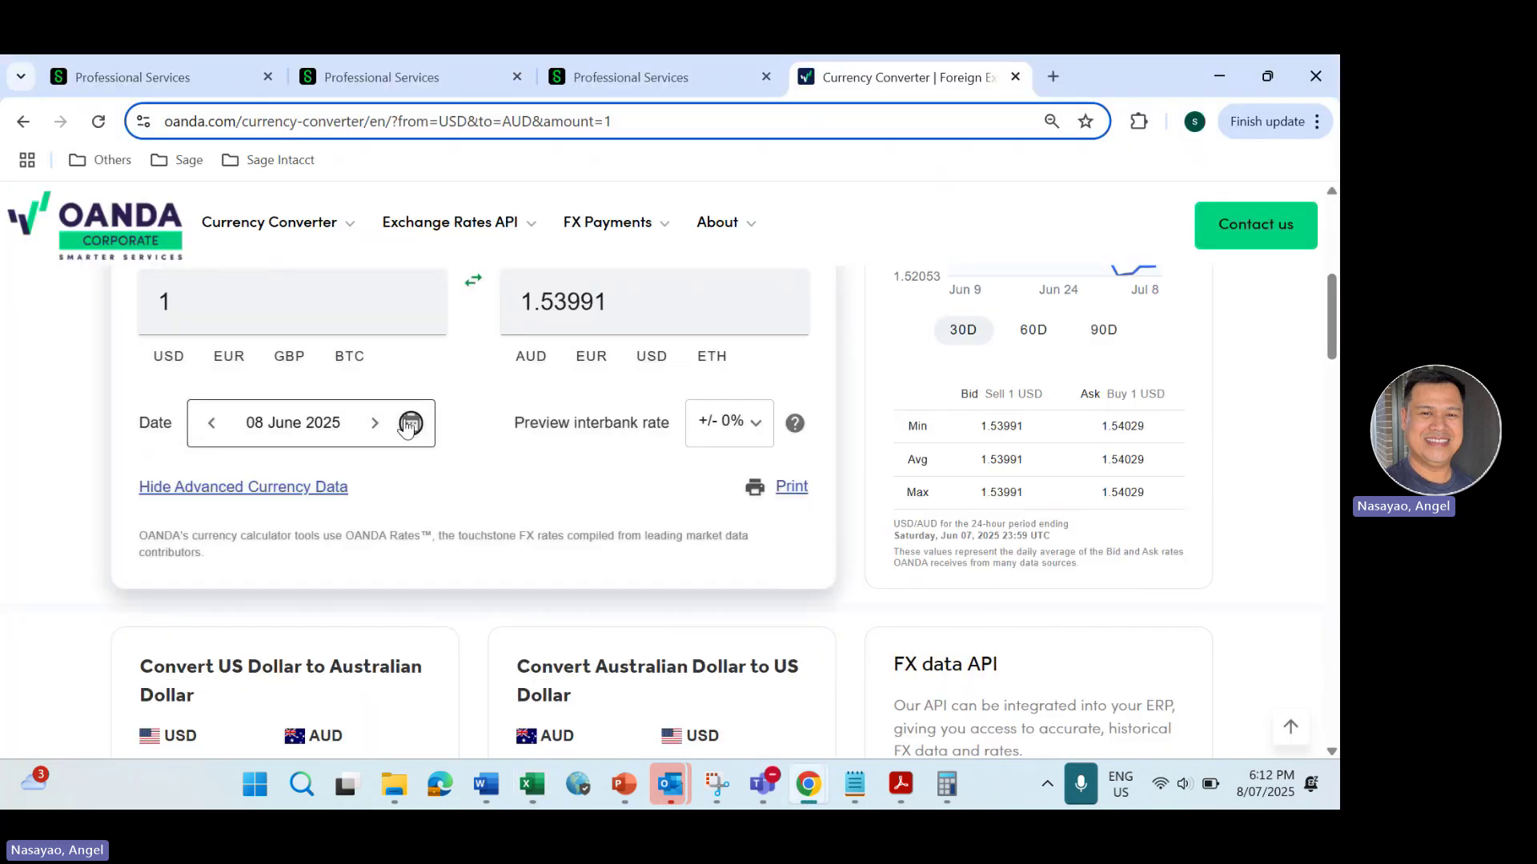
click(410, 422)
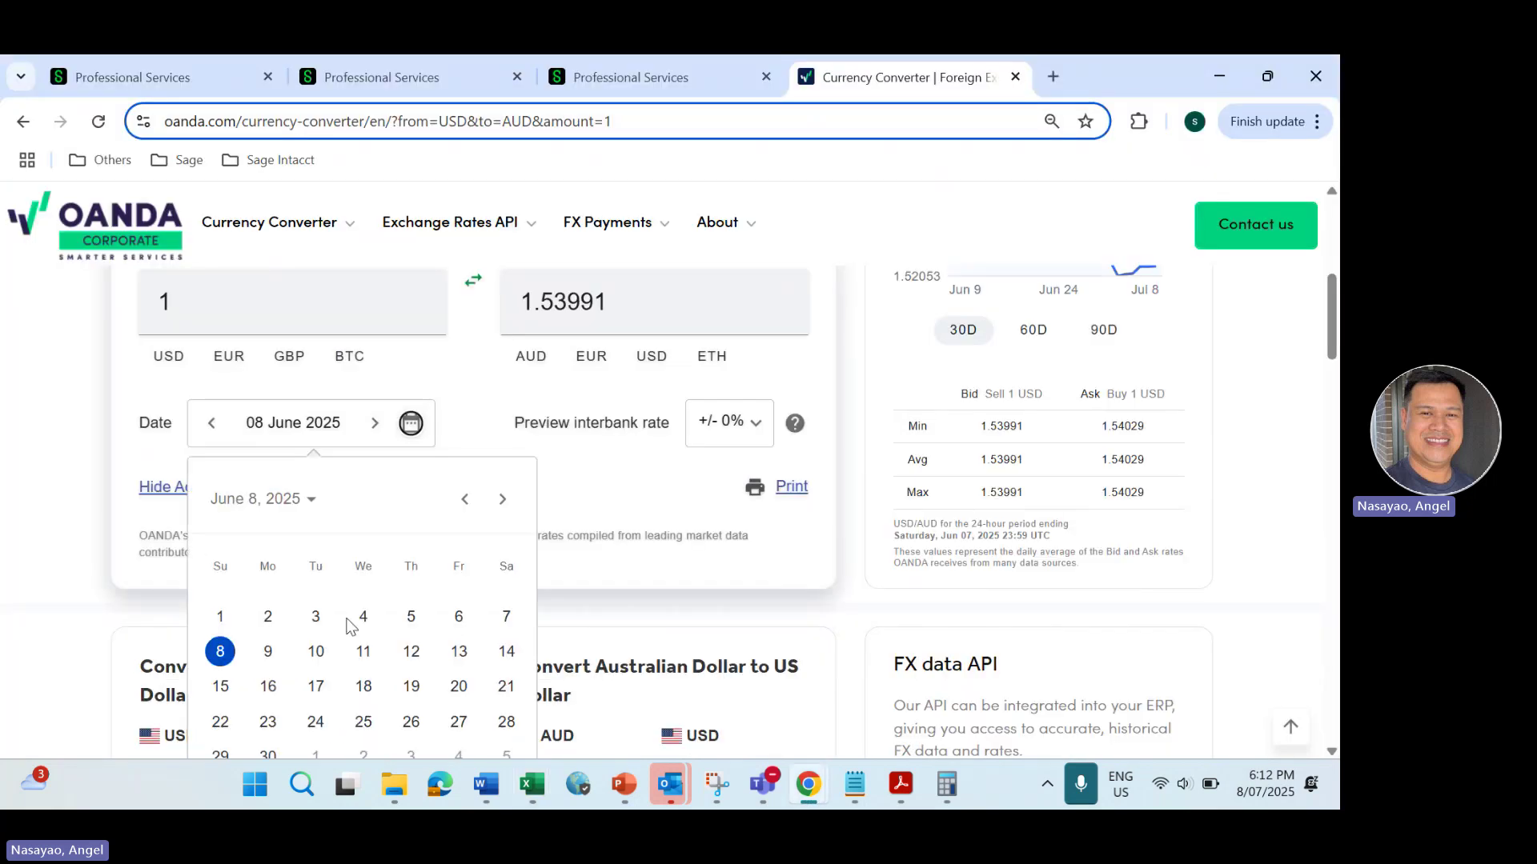
click(411, 686)
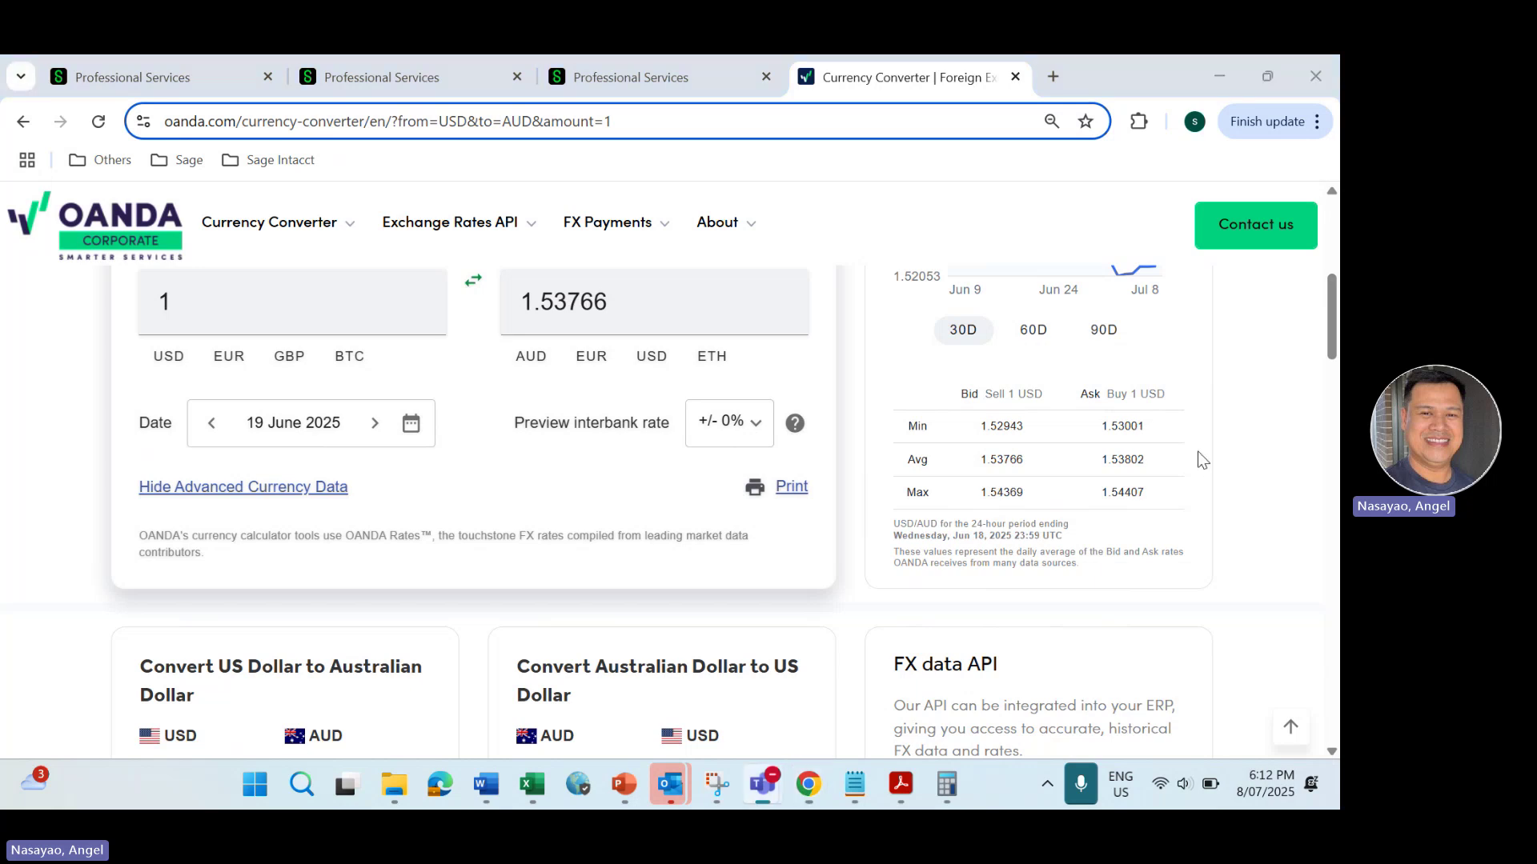
key(alt+Tab)
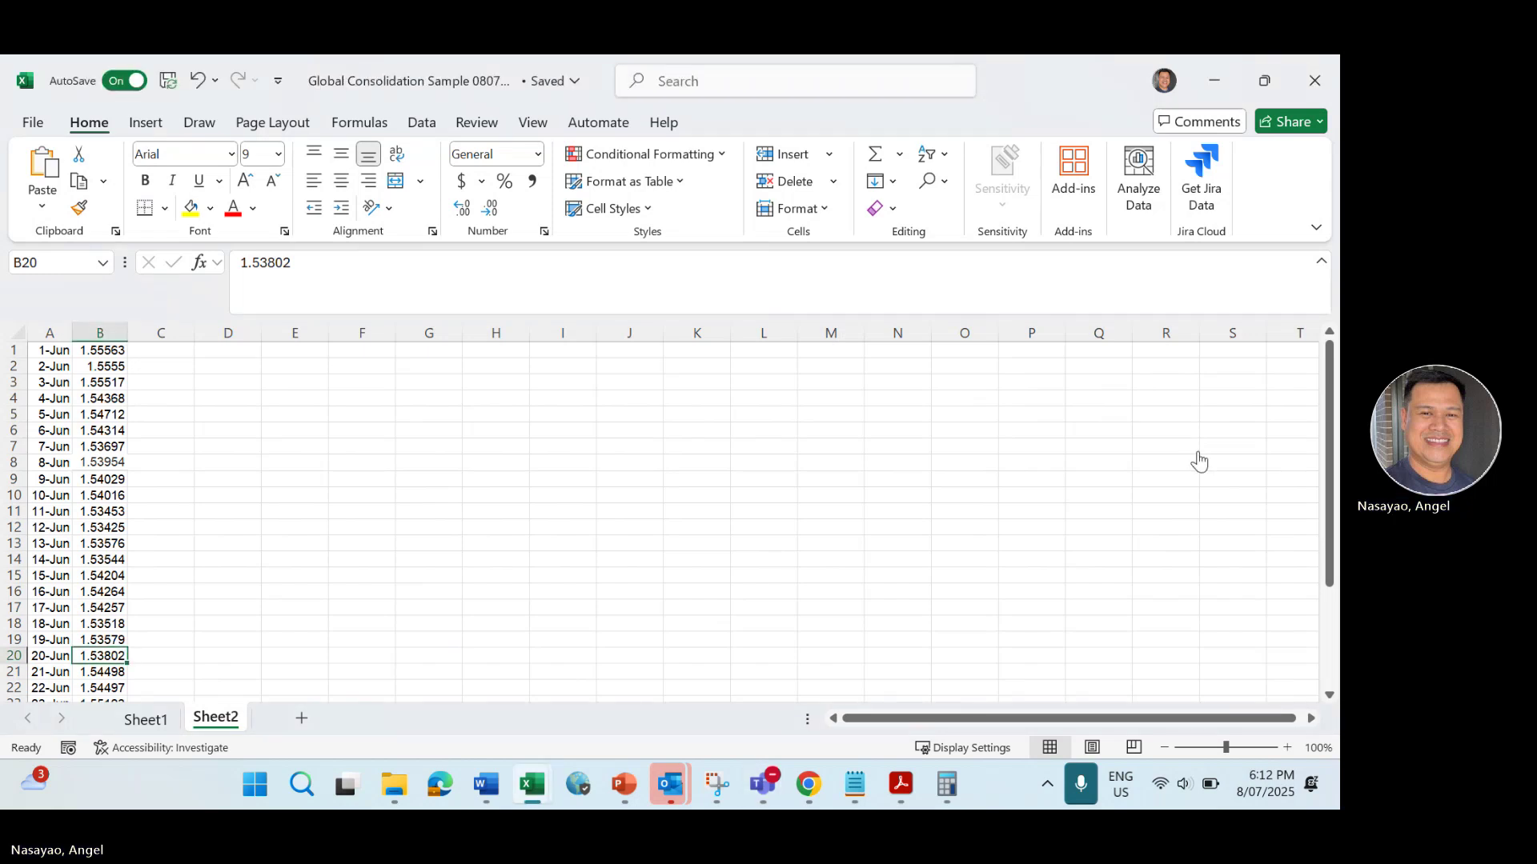
click(883, 478)
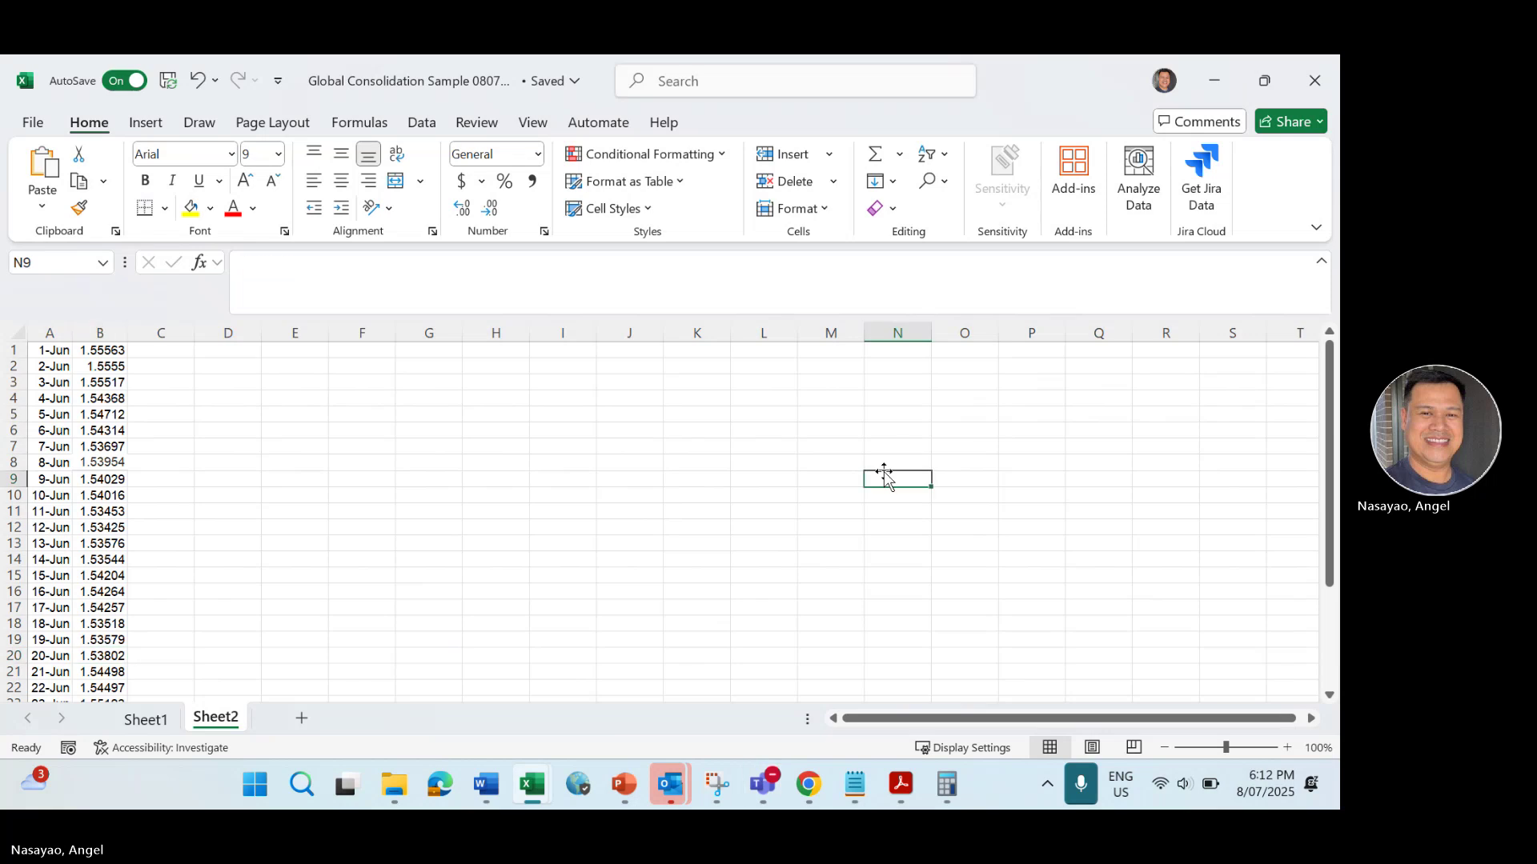
mouse_move(808, 784)
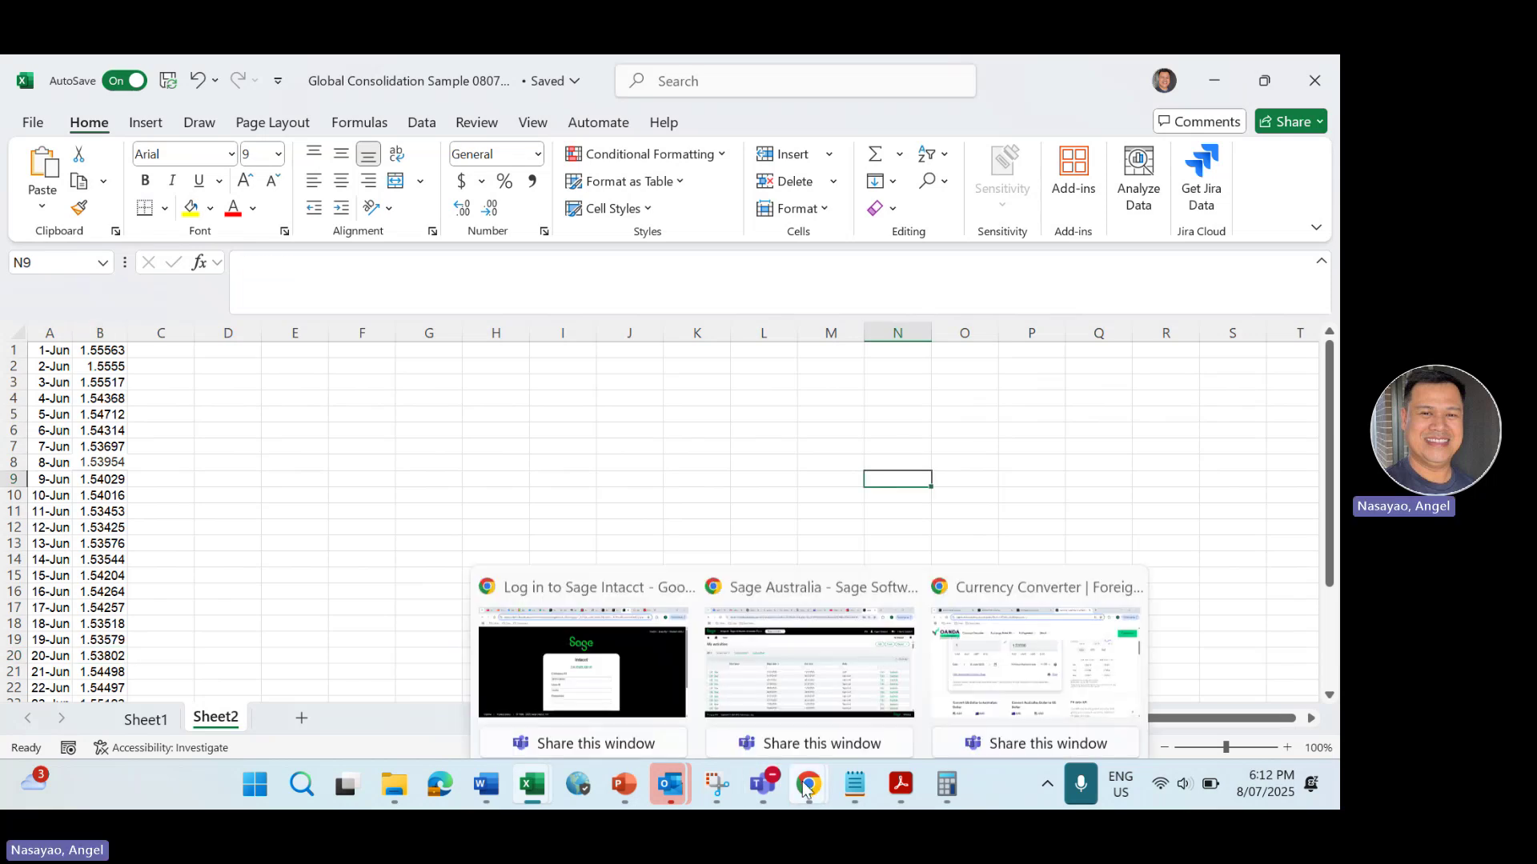
click(981, 649)
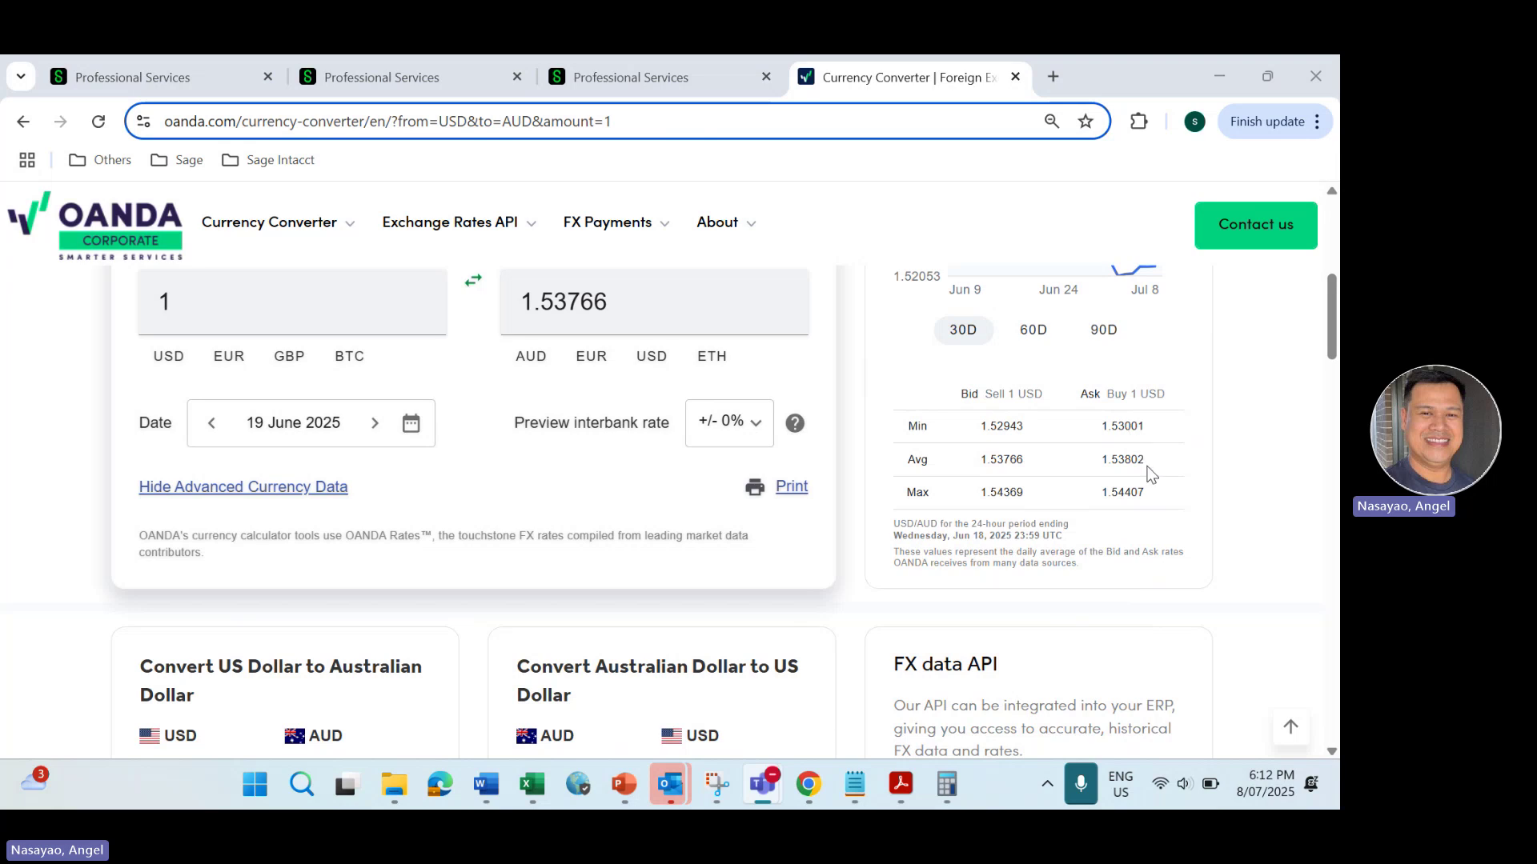
key(alt+Tab)
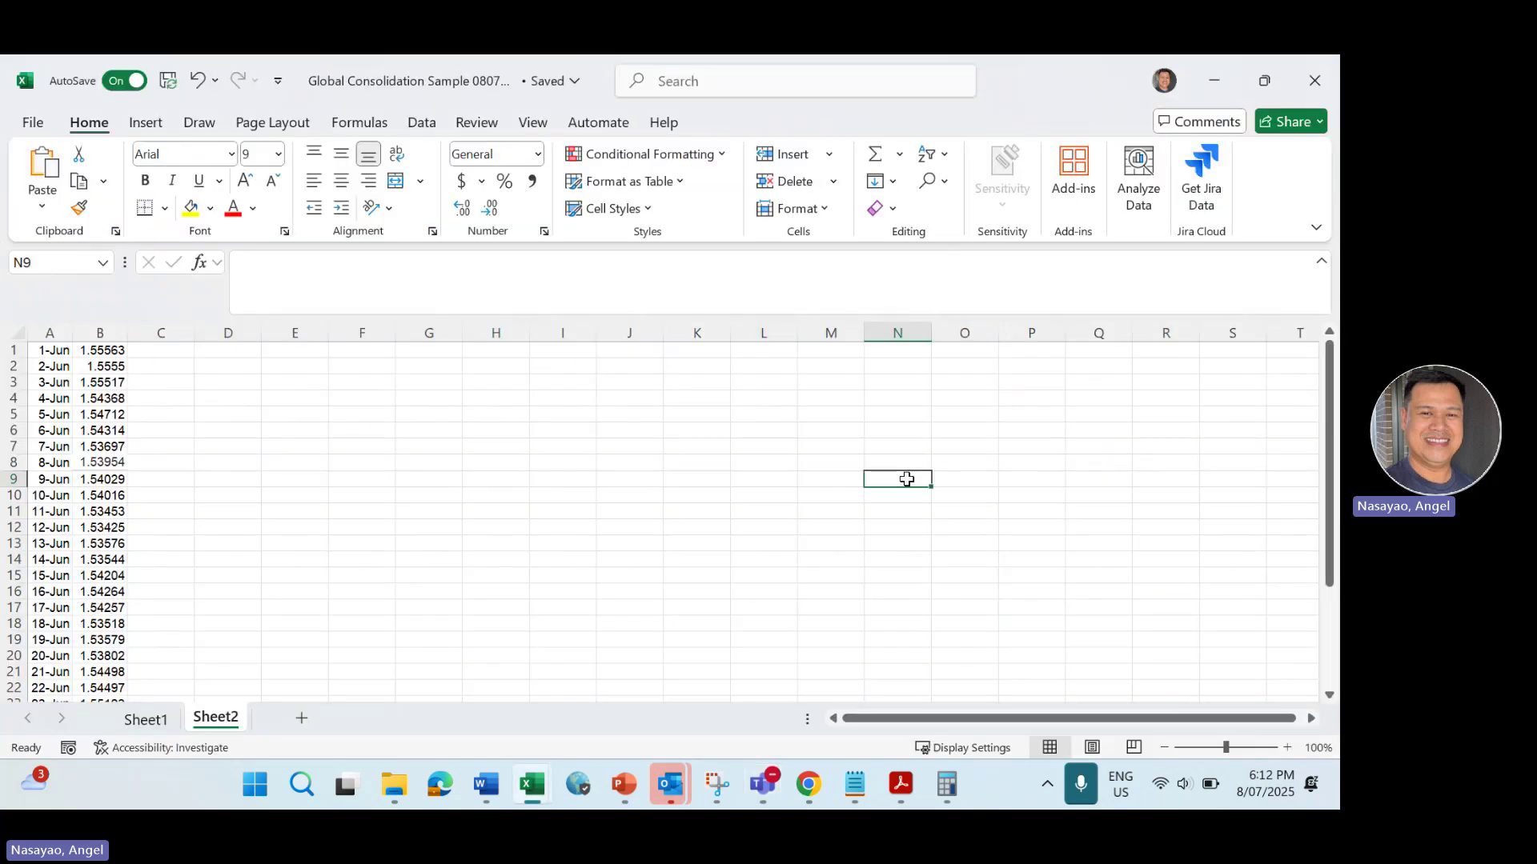
Step: Review the daily rates in column B of Sheet2 from the start of June through the 30-Jun rate in B30
click(106, 446)
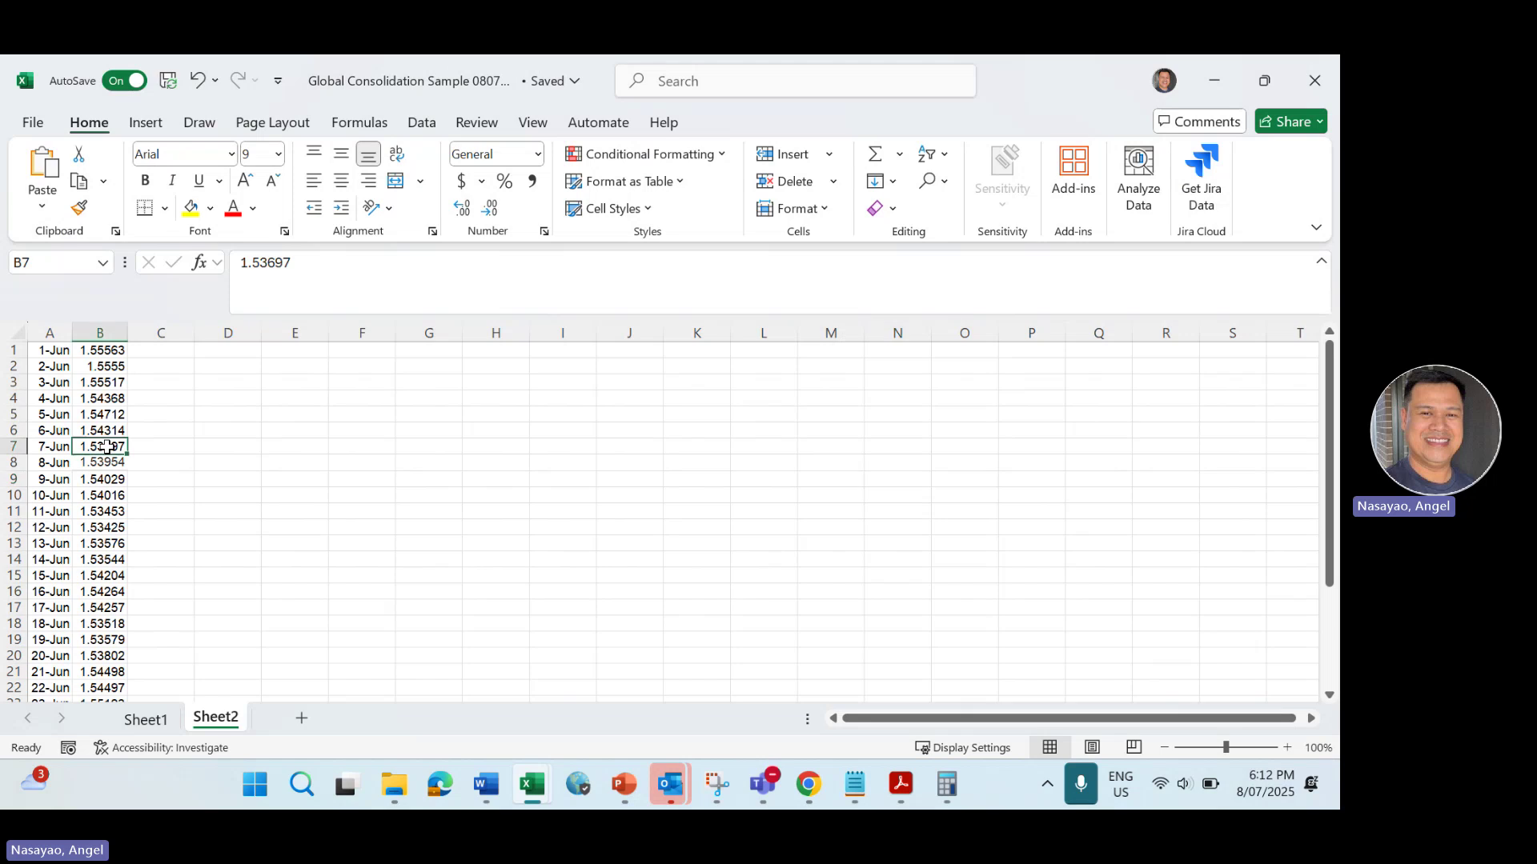
key(Up)
key(ctrl+Up)
key(Down)
key(Down)
key(Down)
key(Down)
key(Down)
key(Down)
key(Down)
key(Down)
key(Down)
key(Down)
key(Down)
key(Down)
key(Down)
key(Down)
key(Down)
key(Down)
key(Down)
key(Down)
key(Down)
key(Down)
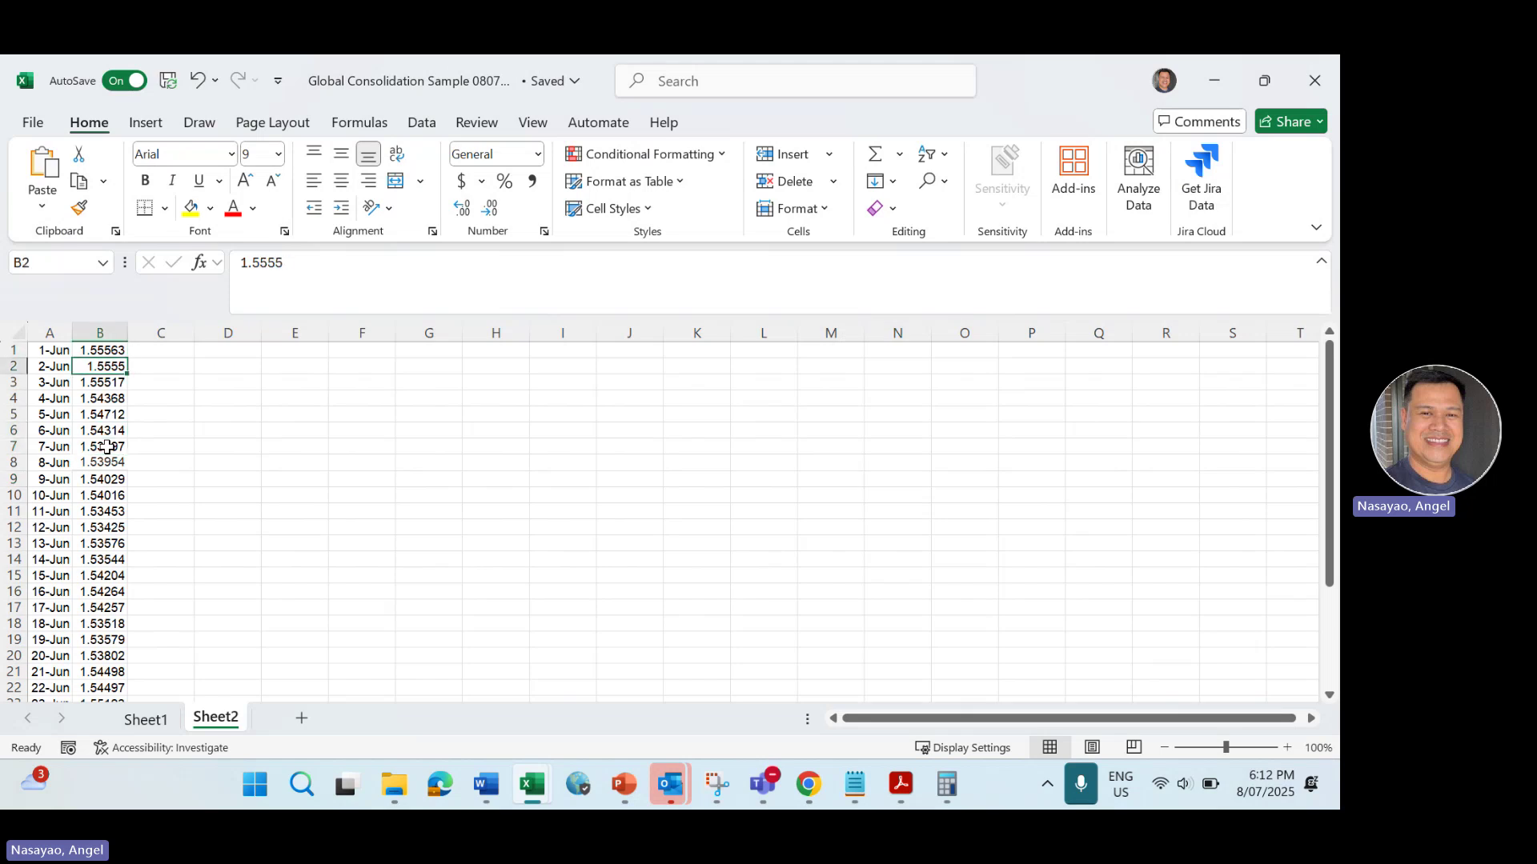
key(Down)
key(Down)
key(Down)
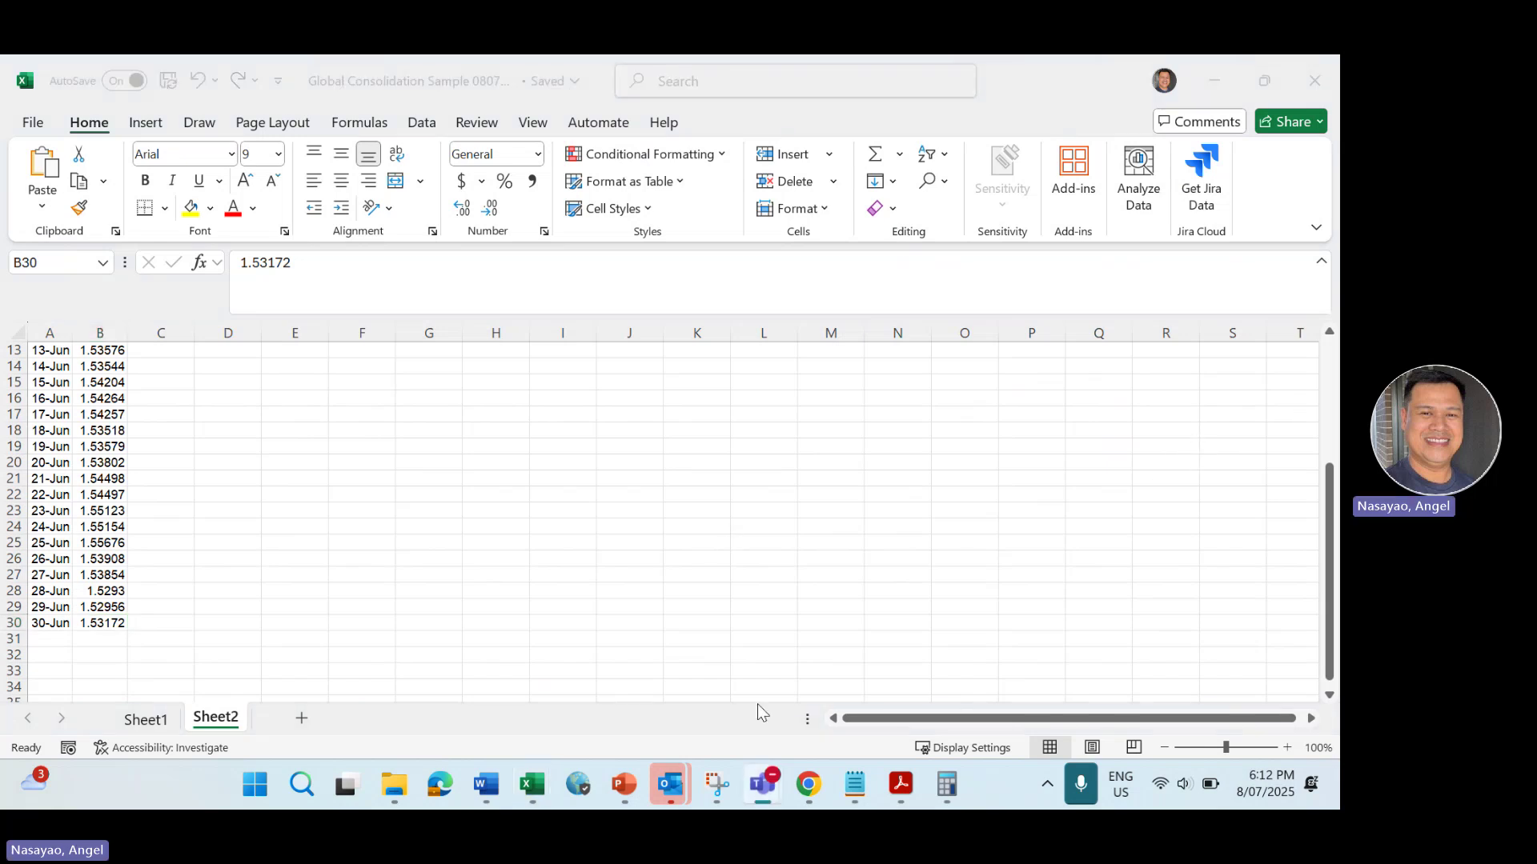
Step: Compare the 30-Jun rate in B30 with OANDA's average USD to AUD ask rate, setting the converter to 29 June 2025
mouse_move(809, 786)
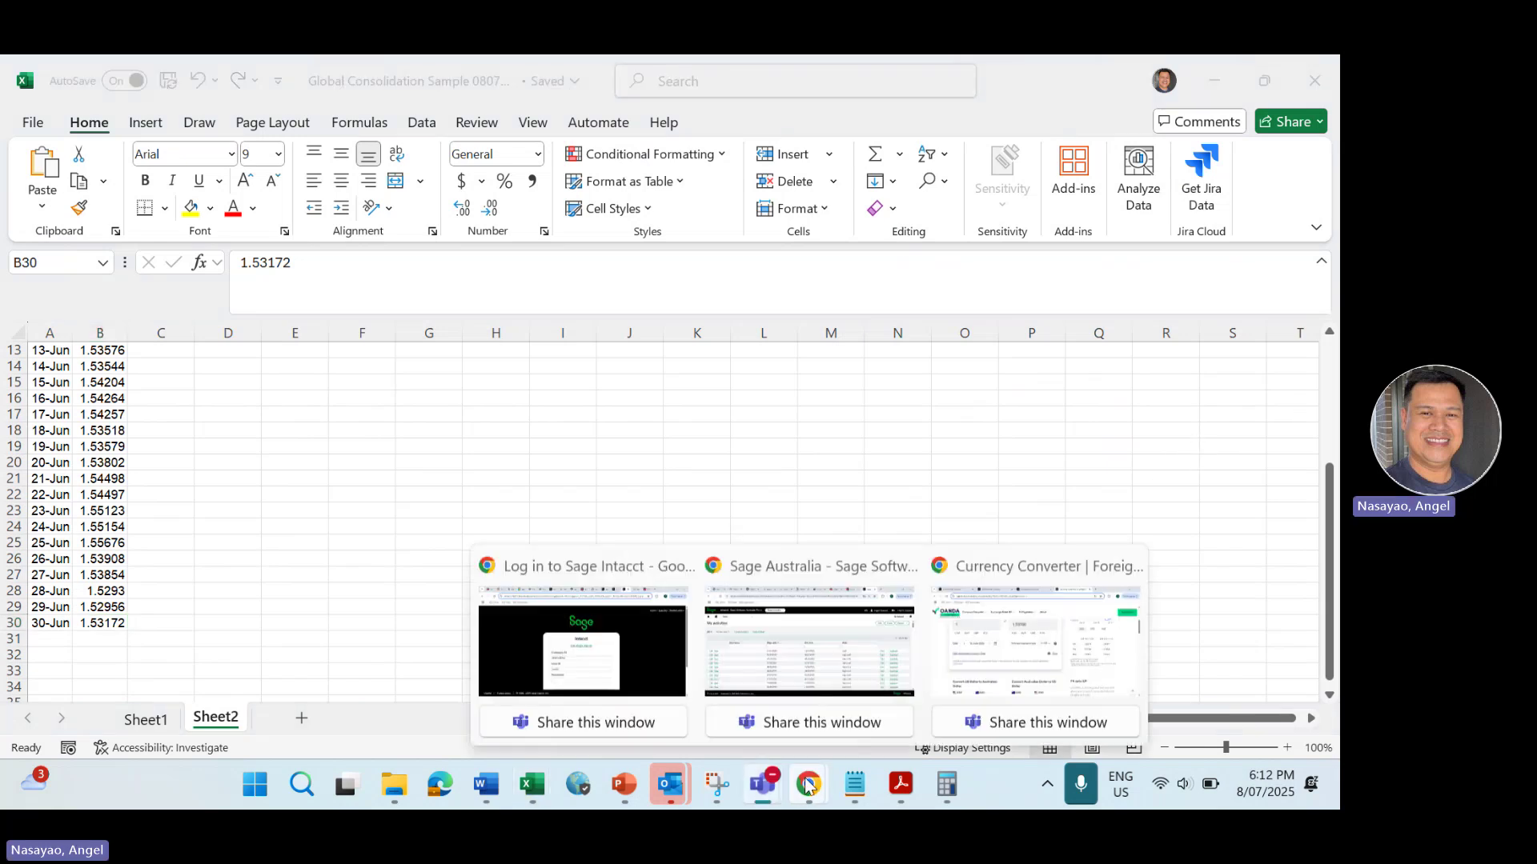
click(942, 693)
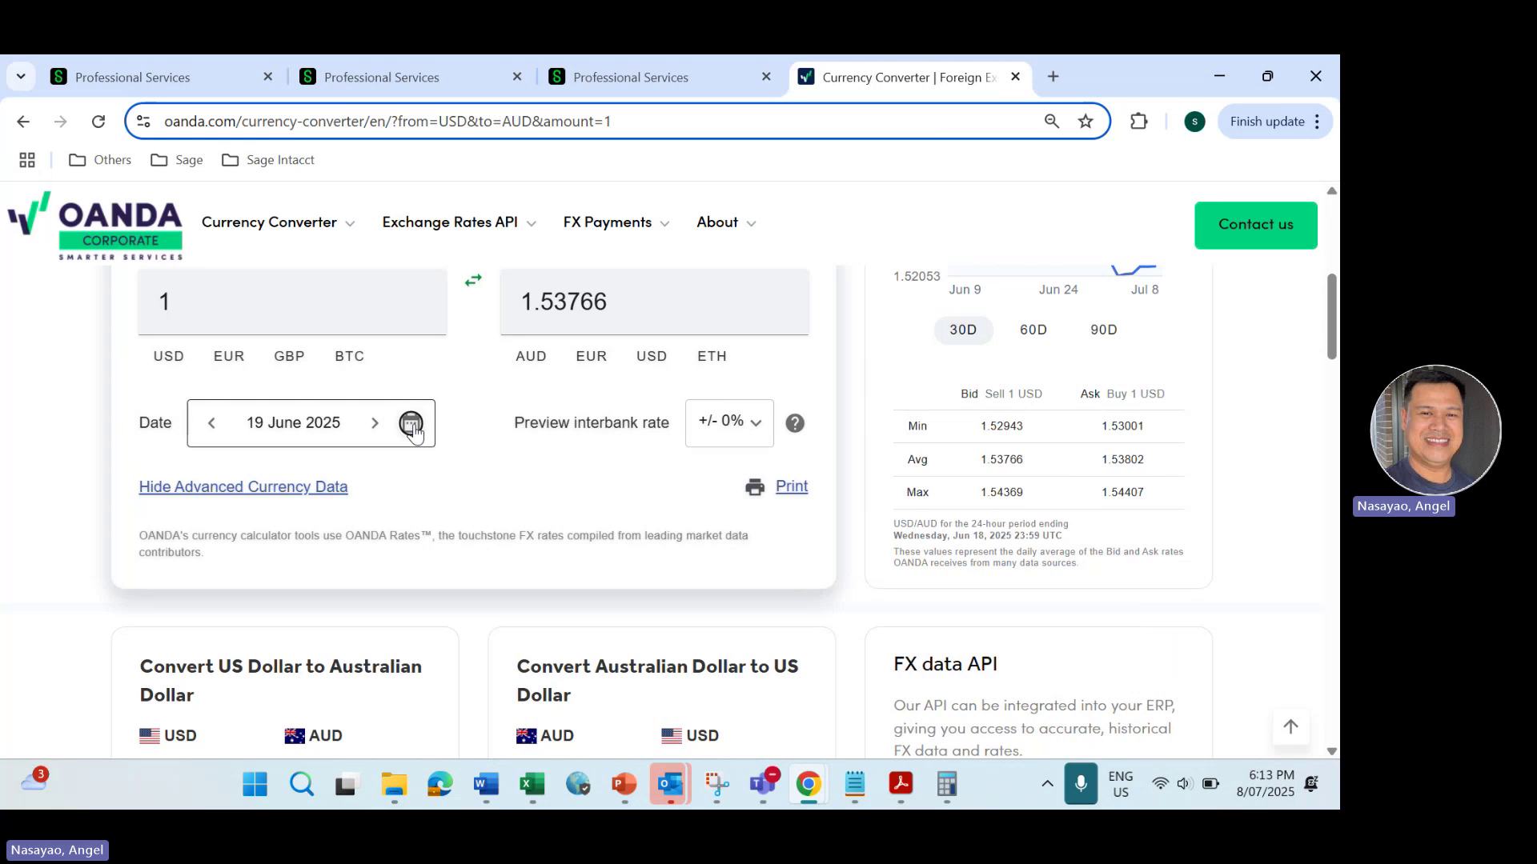
click(412, 425)
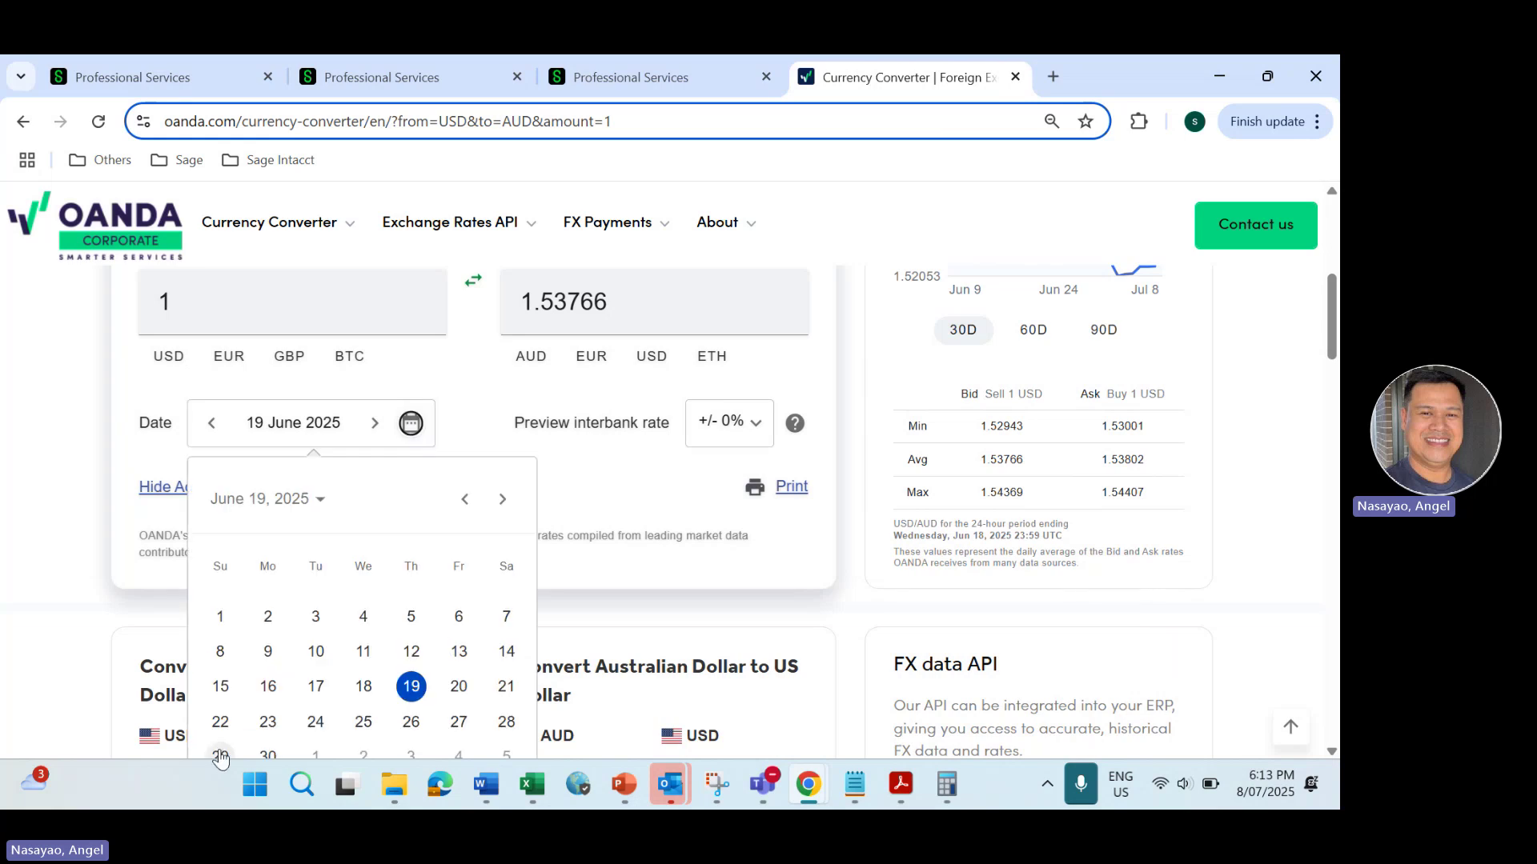
click(220, 752)
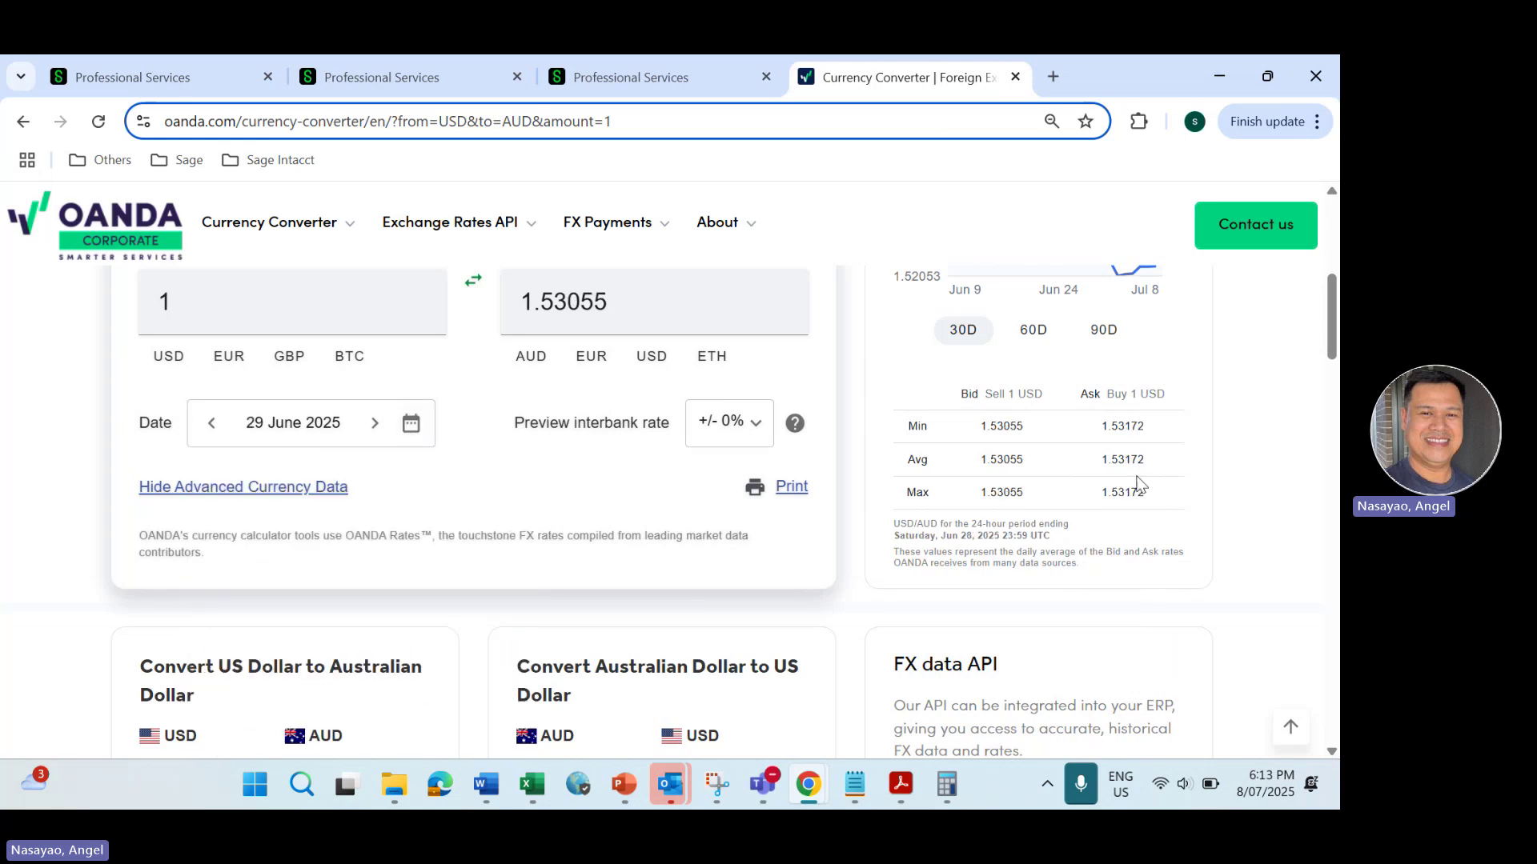
drag(1102, 463, 1173, 465)
mouse_move(532, 784)
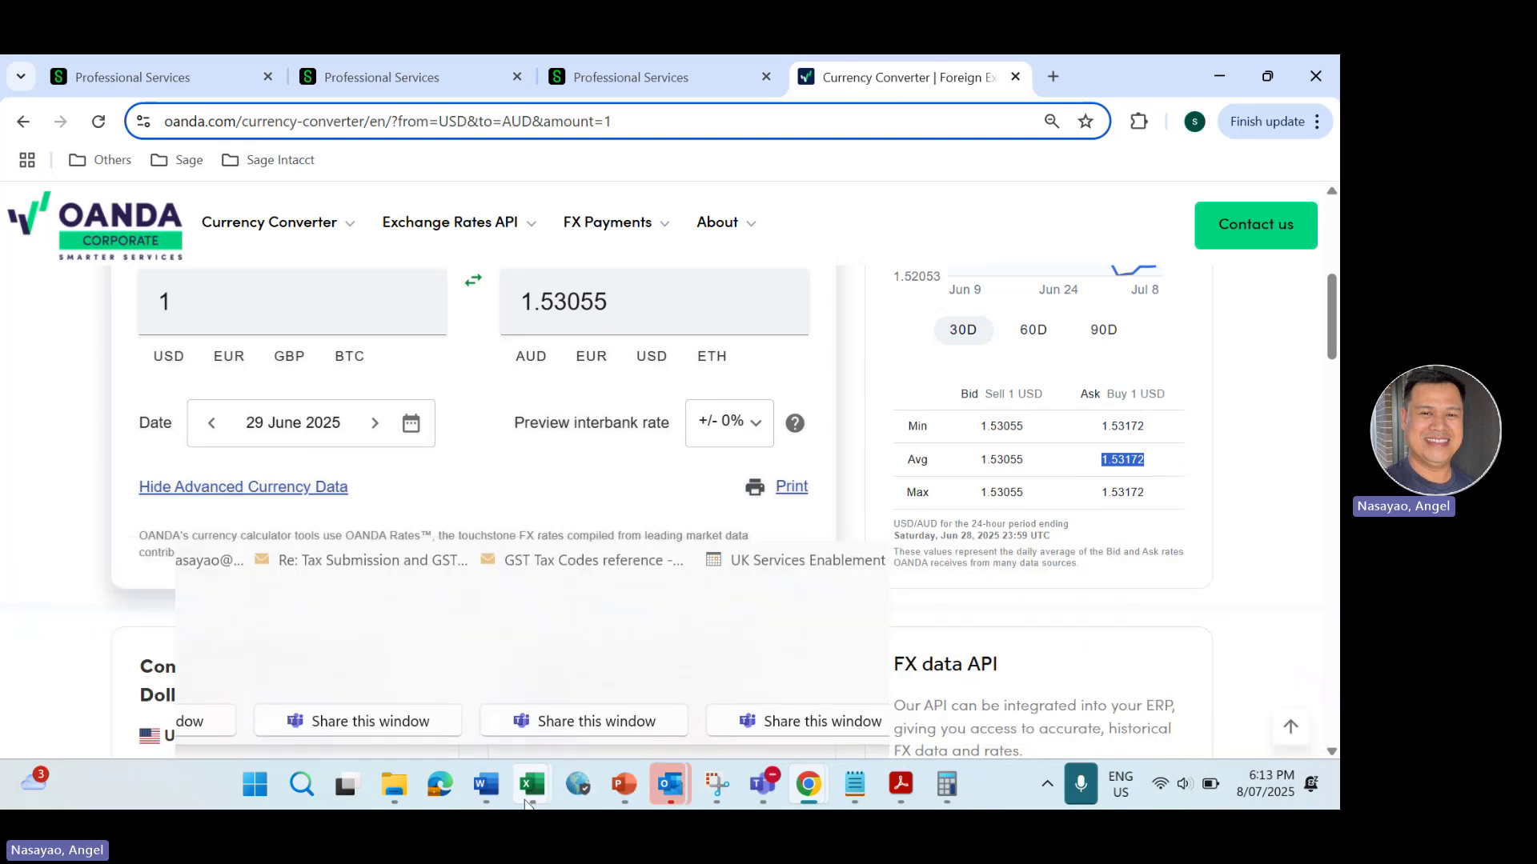
click(751, 635)
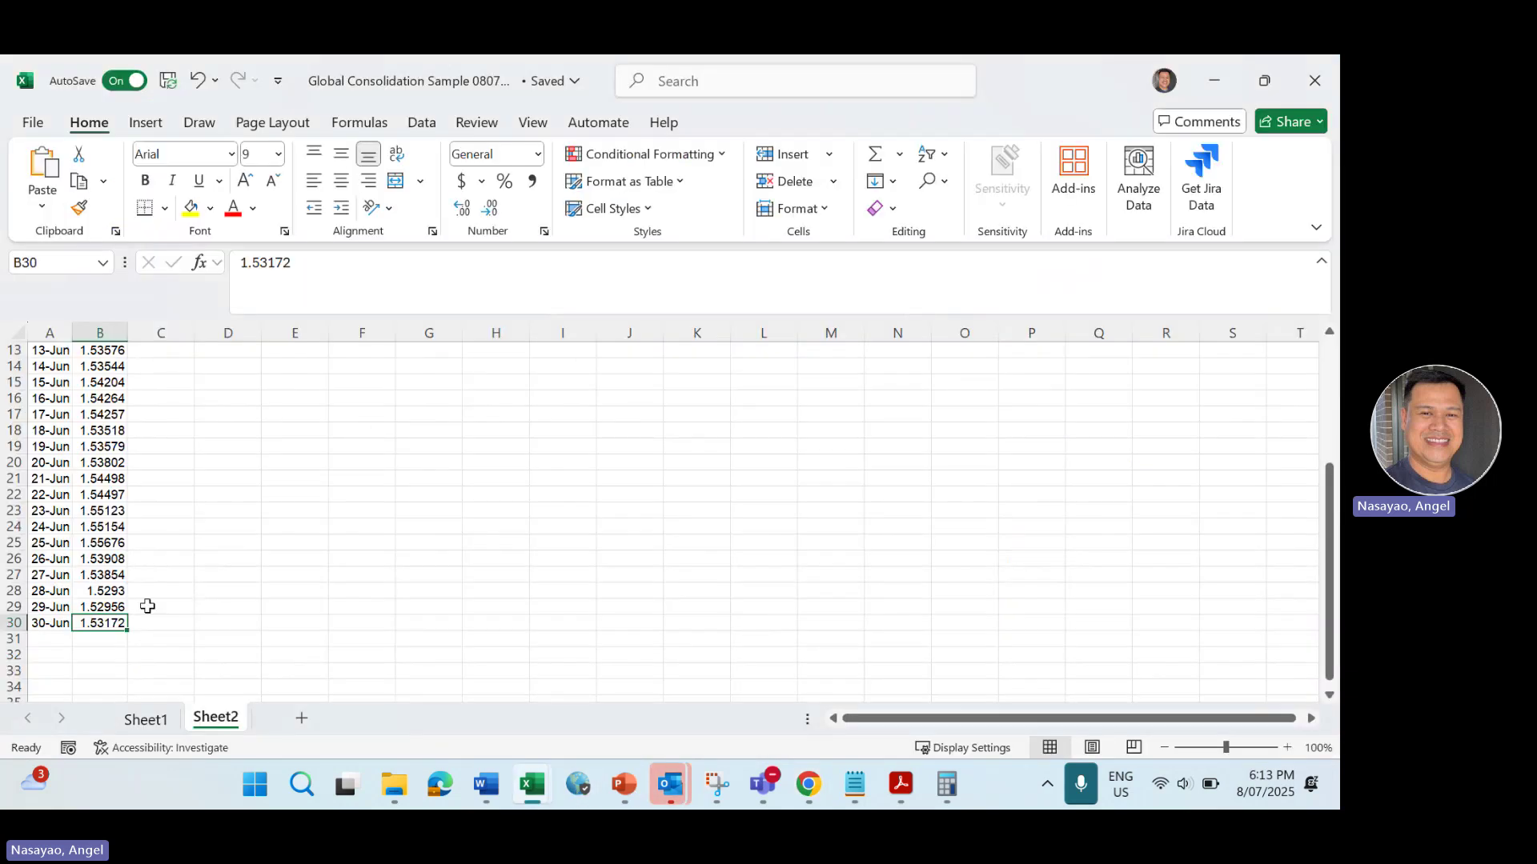
Step: Review the daily rates in column B of Sheet2 upward to the 1-Jun rate in B1
click(100, 525)
key(Up)
key(Up)
key(Up)
key(Up)
key(Up)
key(Up)
key(Up)
key(Up)
key(Up)
key(Up)
key(Up)
key(Up)
key(Up)
key(Up)
key(Up)
key(Up)
key(Up)
key(Up)
key(Up)
key(Up)
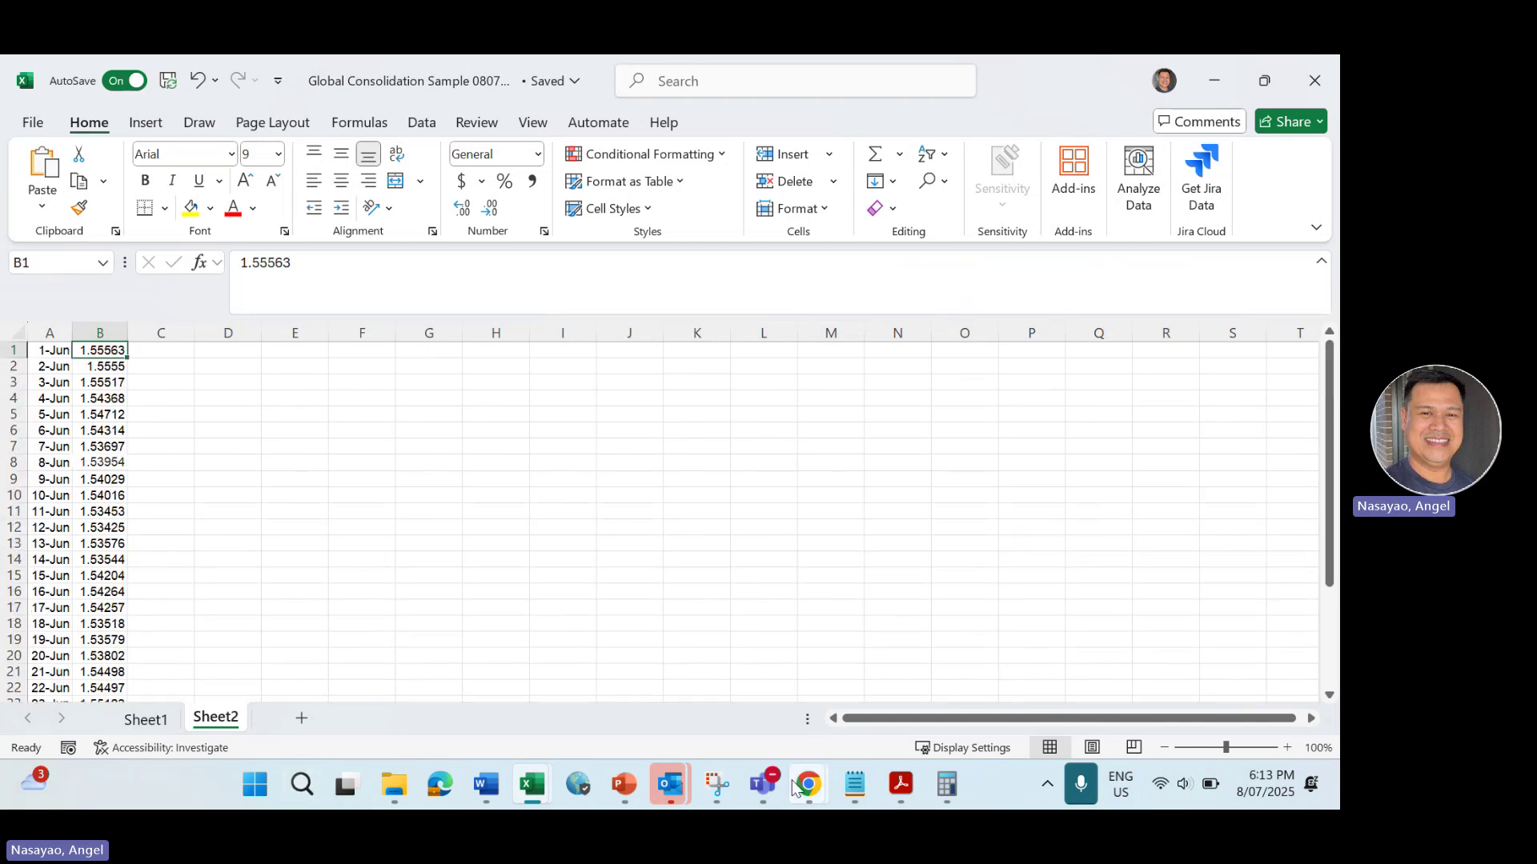
Step: Return to the Jun 2025 AUUS consolidation rates in Sage Intacct and check the weighted average rate for Australia USD
mouse_move(806, 784)
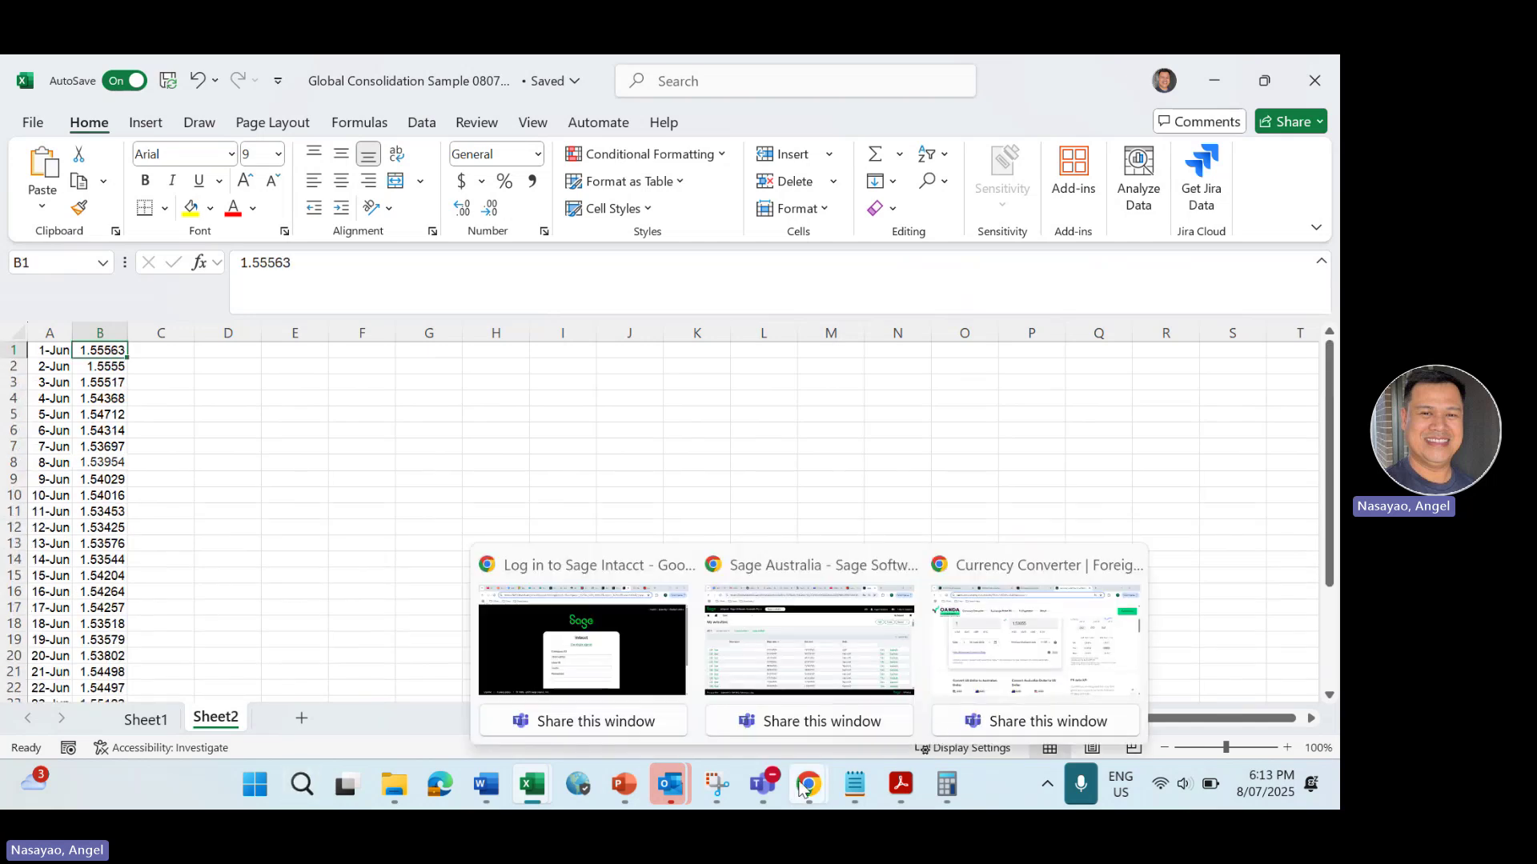
click(992, 644)
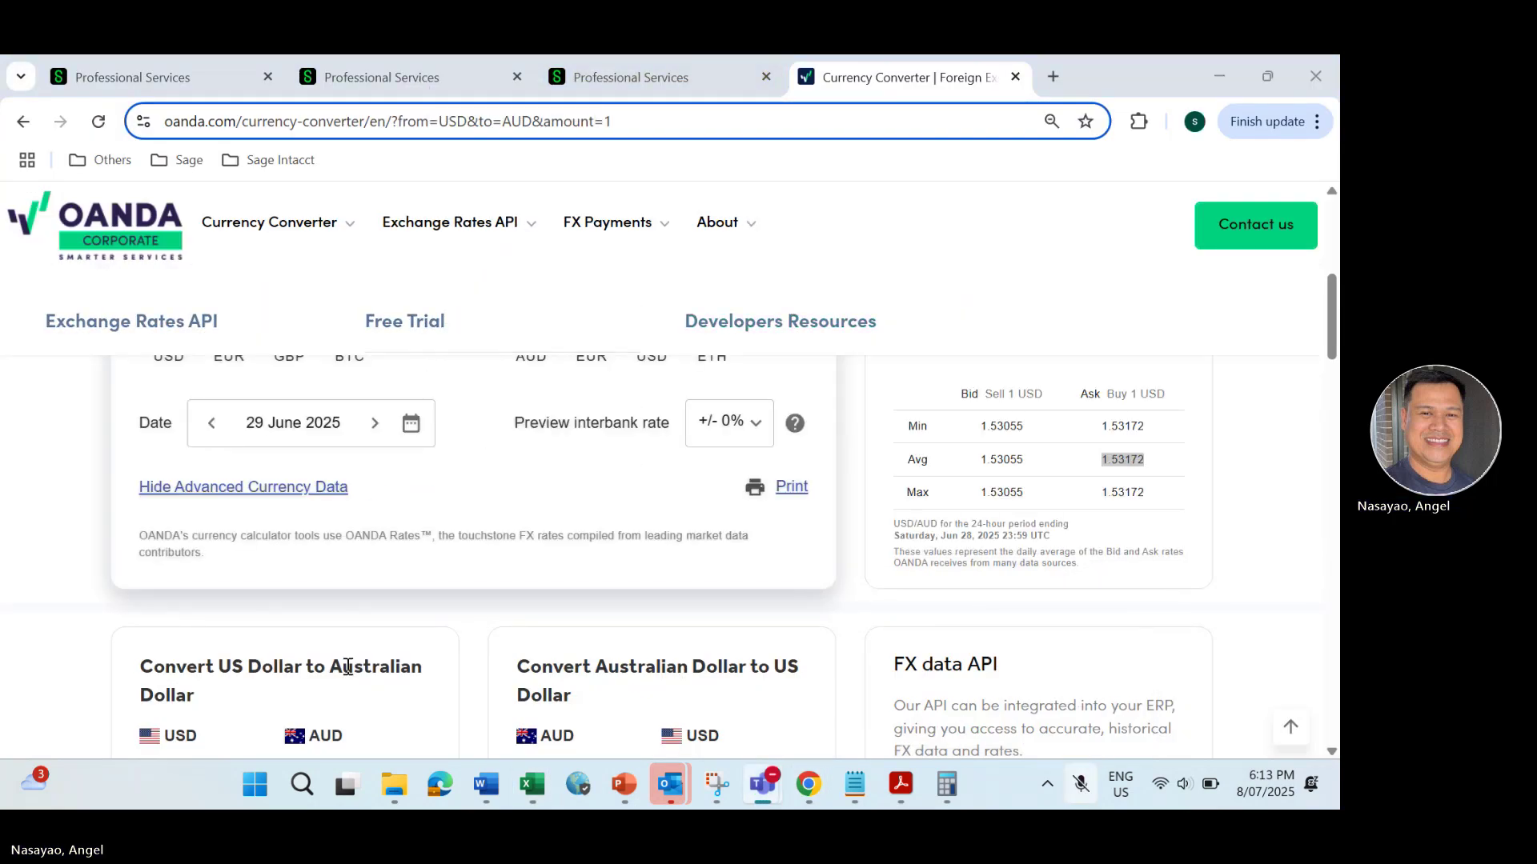
click(30, 556)
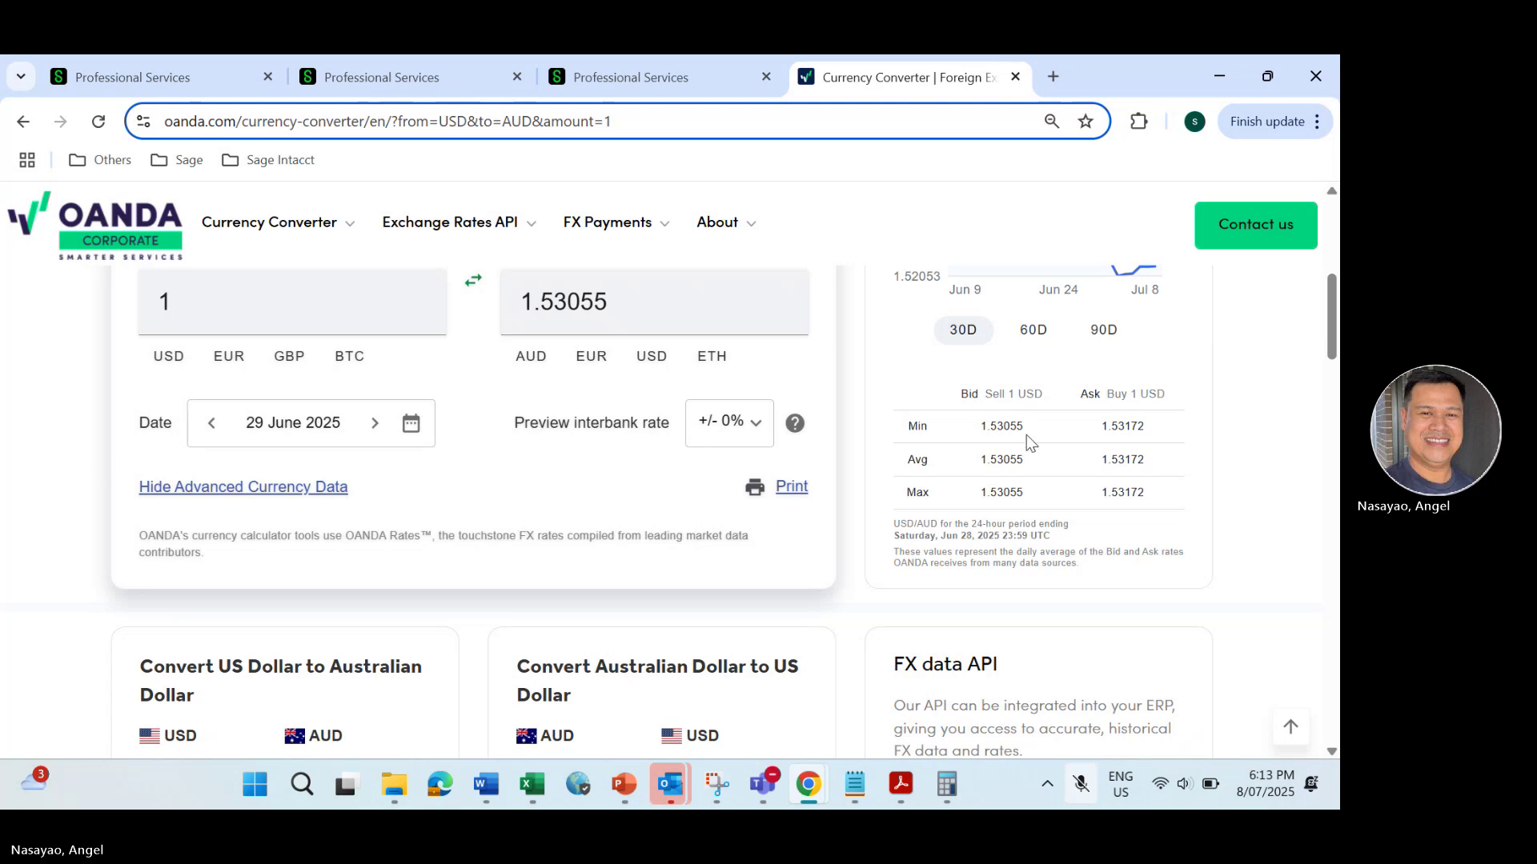
click(360, 71)
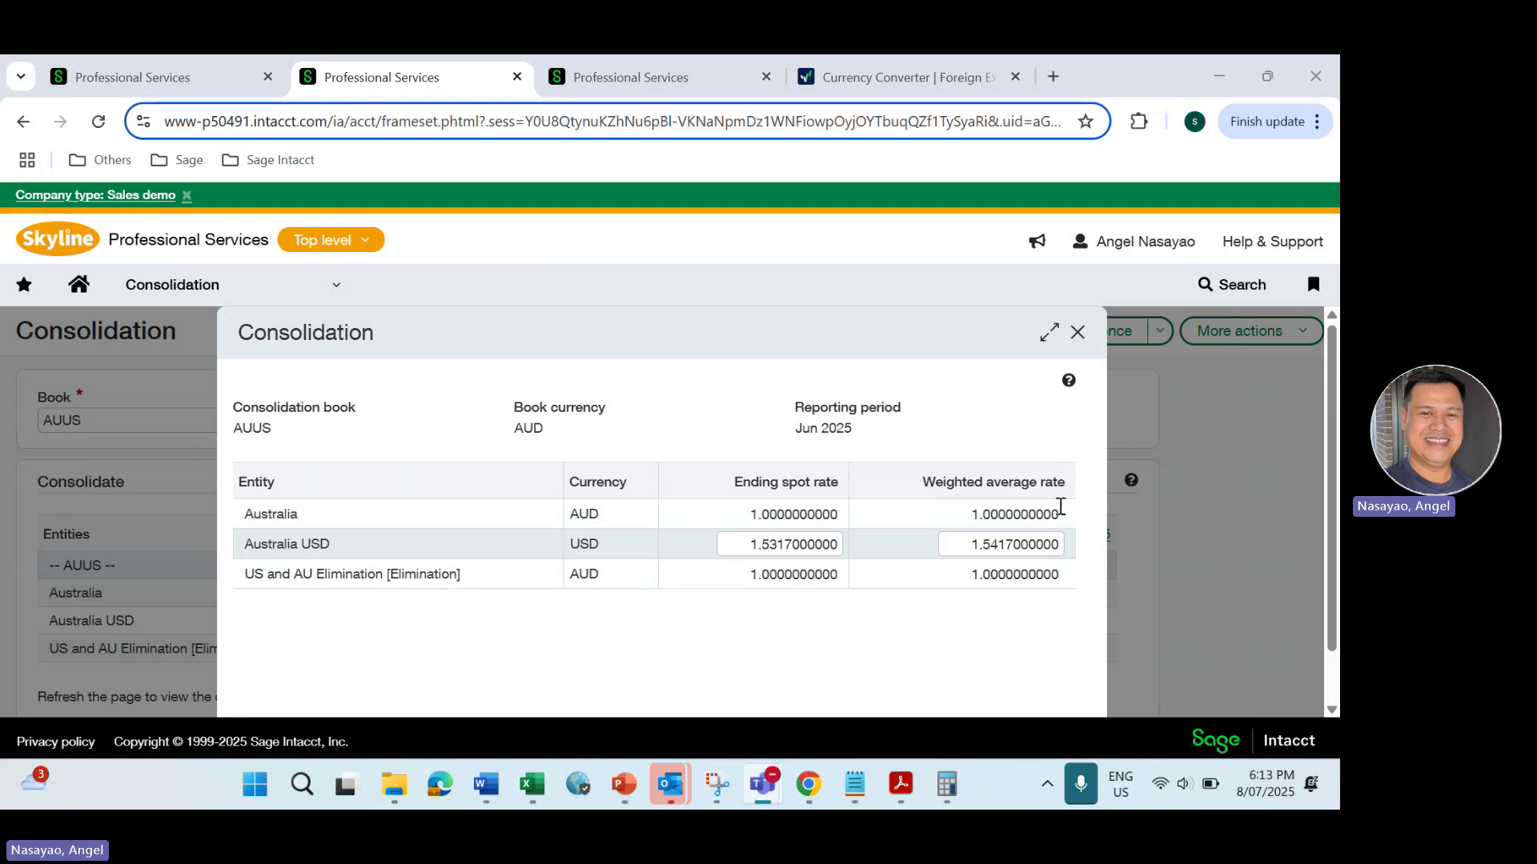
click(962, 548)
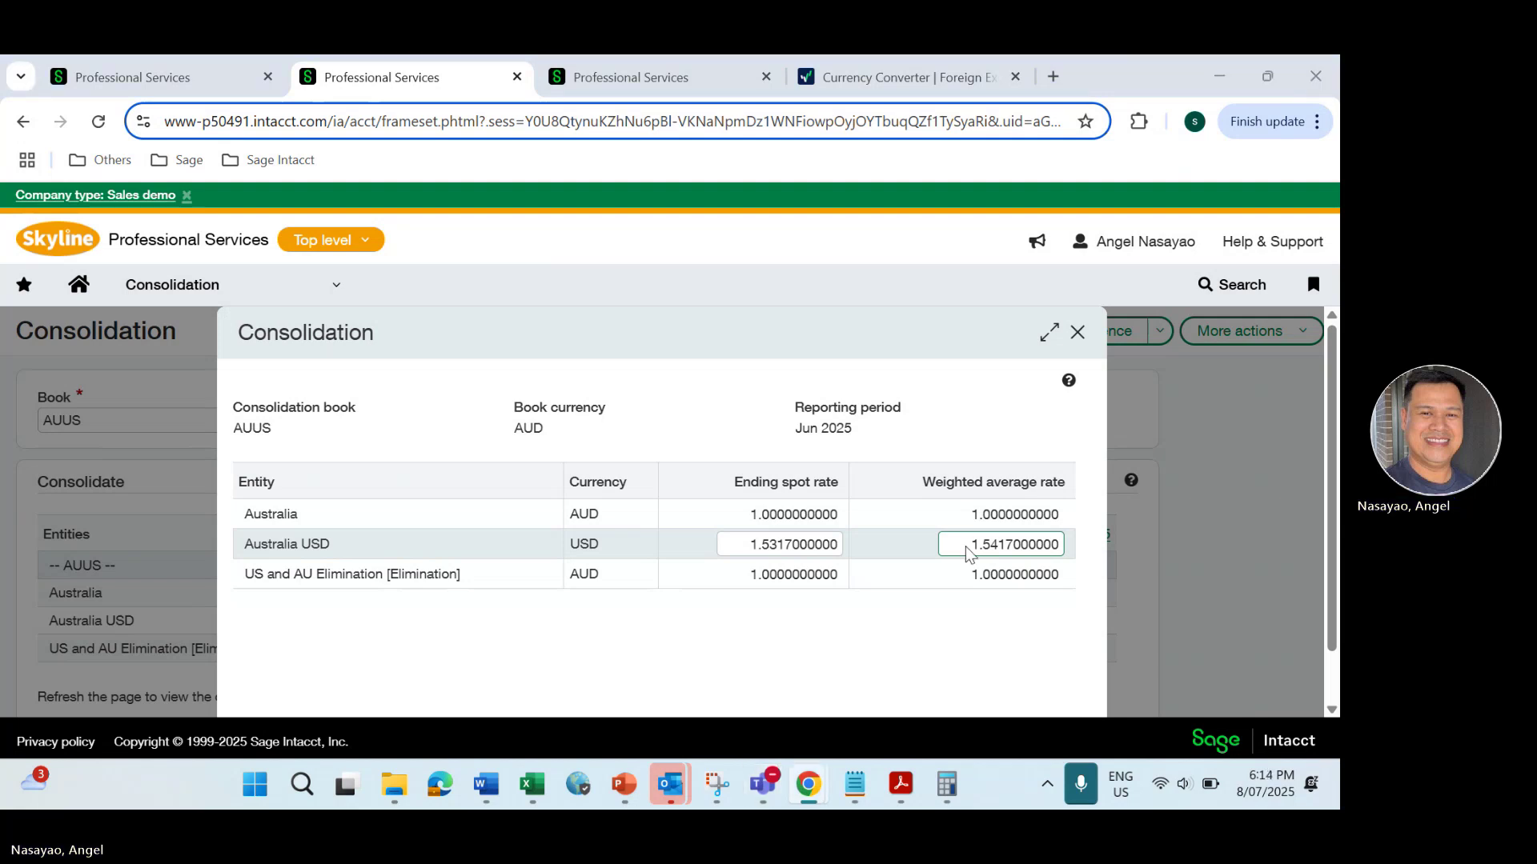
Step: Compare the average of the June daily rates in B1:B30 of Sheet2 with the Australia USD weighted average rate in Sage Intacct
key(alt+Tab)
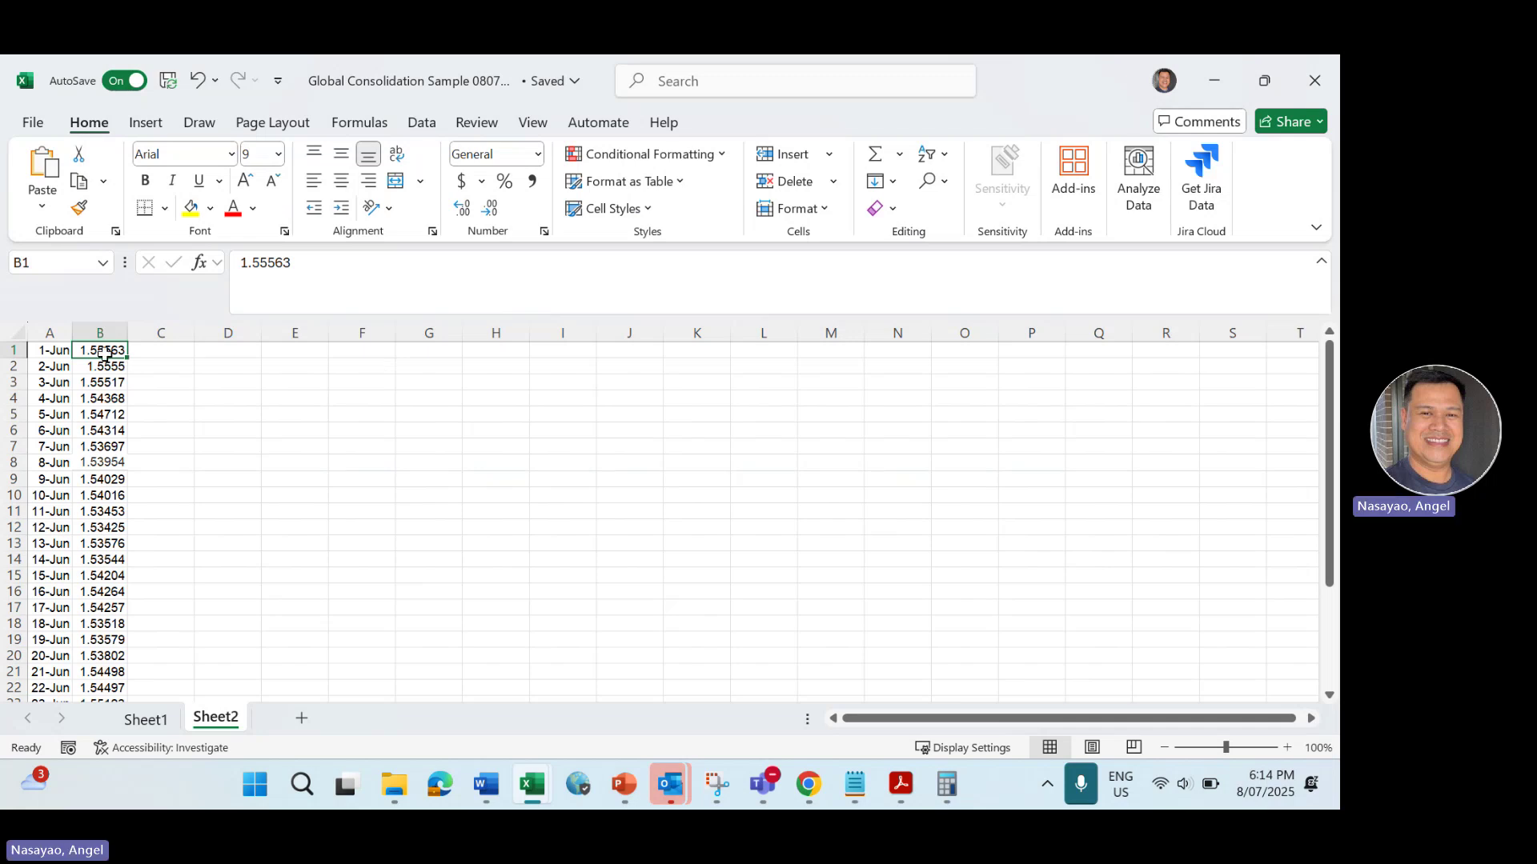
drag(104, 353, 112, 484)
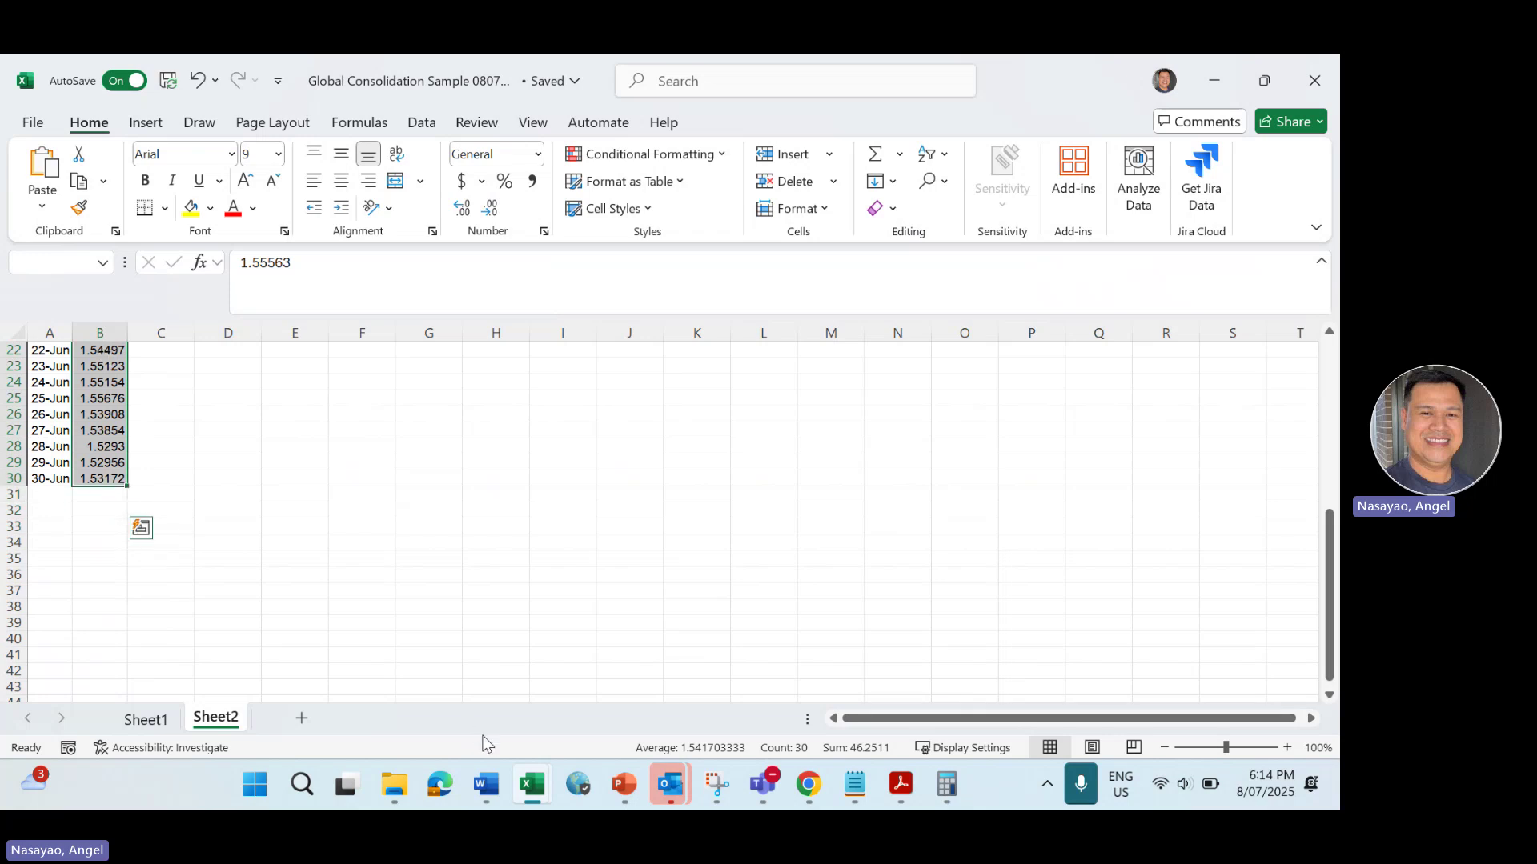
click(714, 755)
key(alt+Tab)
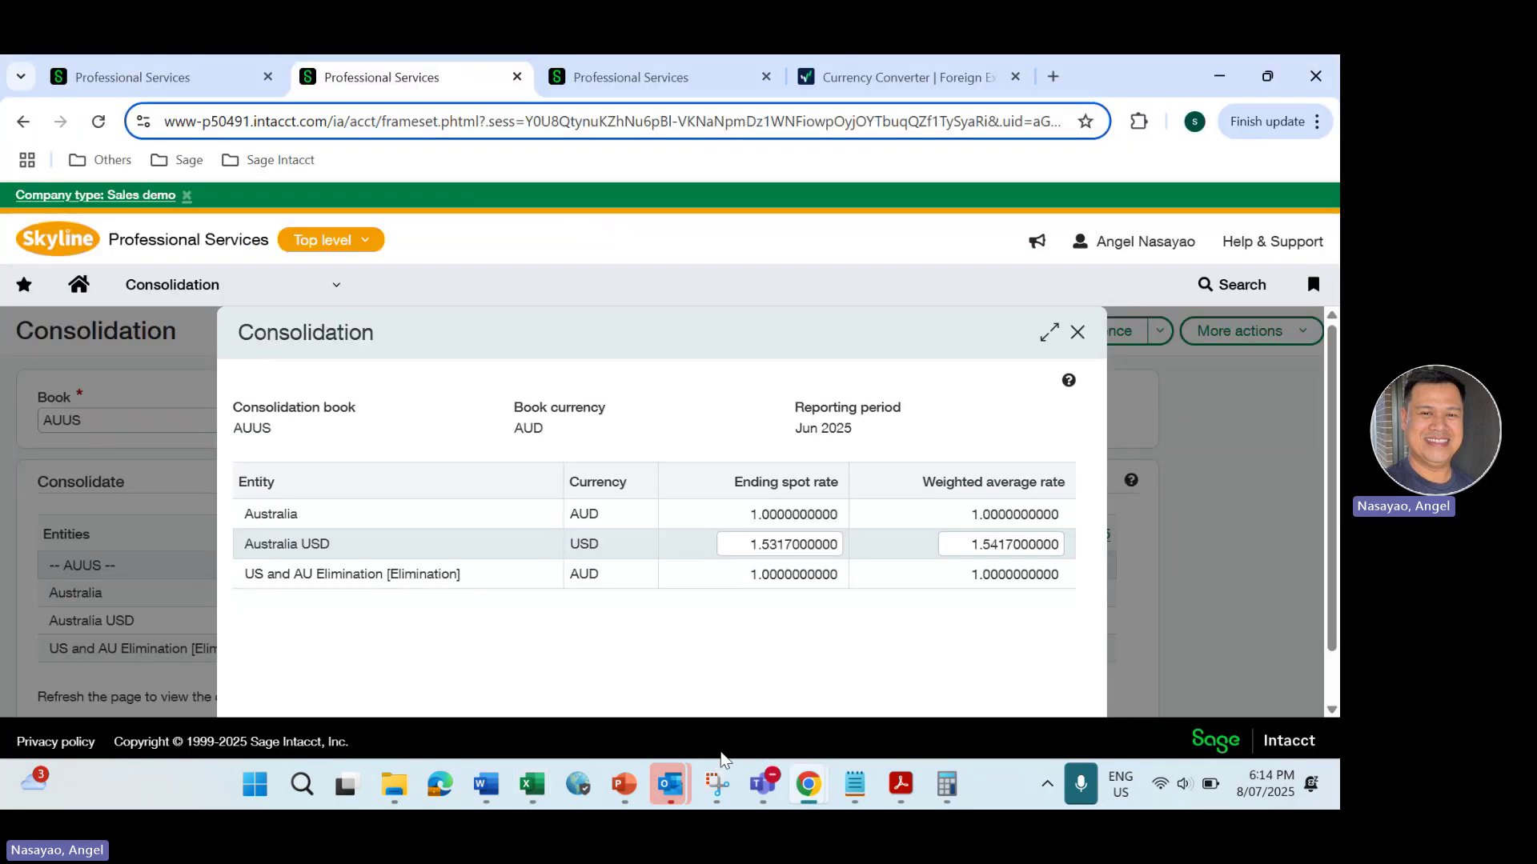
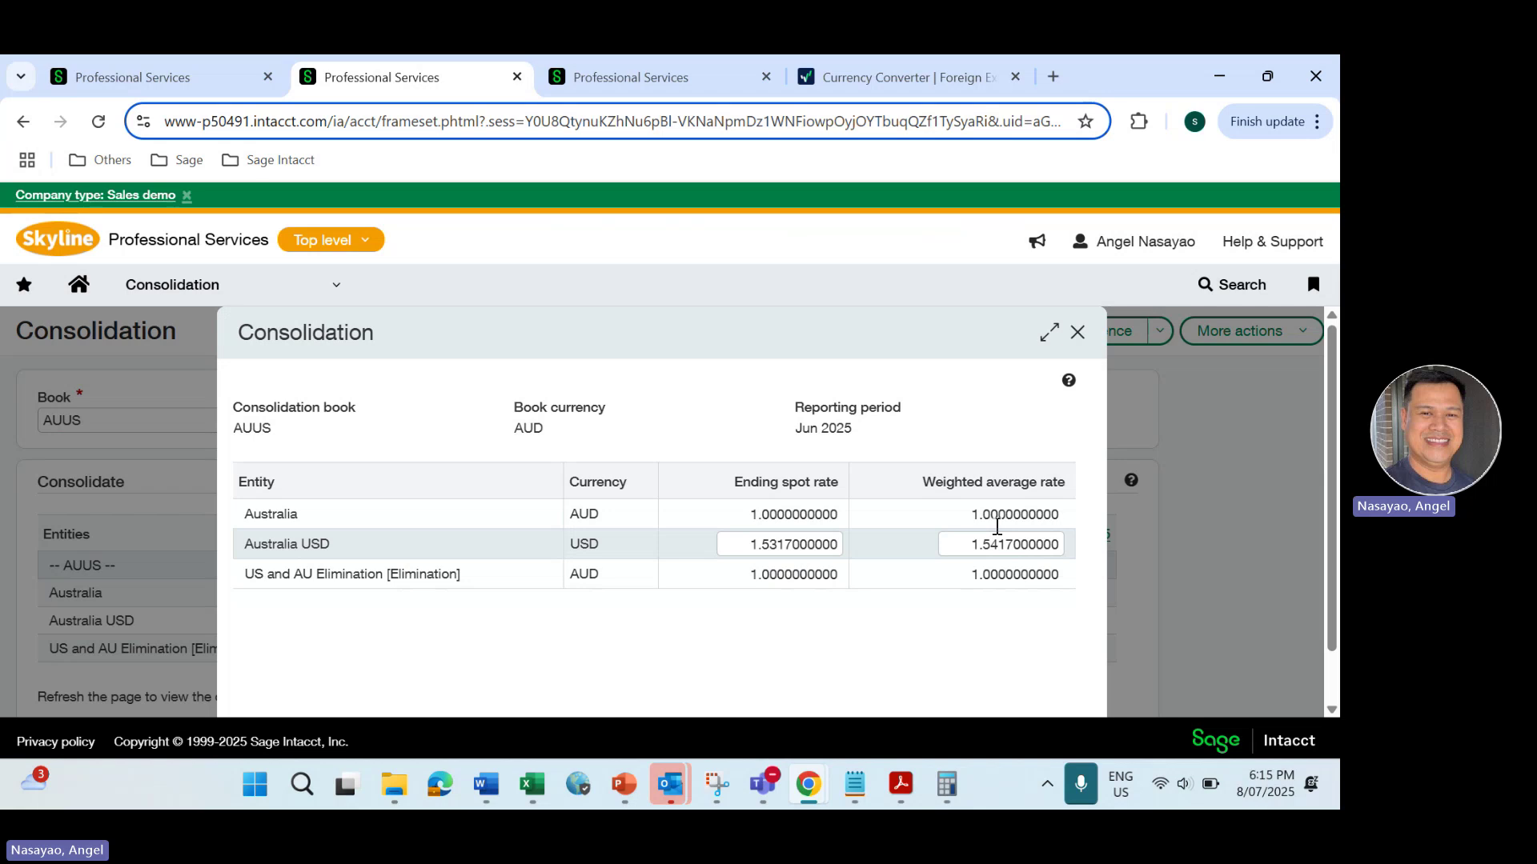
click(980, 546)
key(alt+Tab)
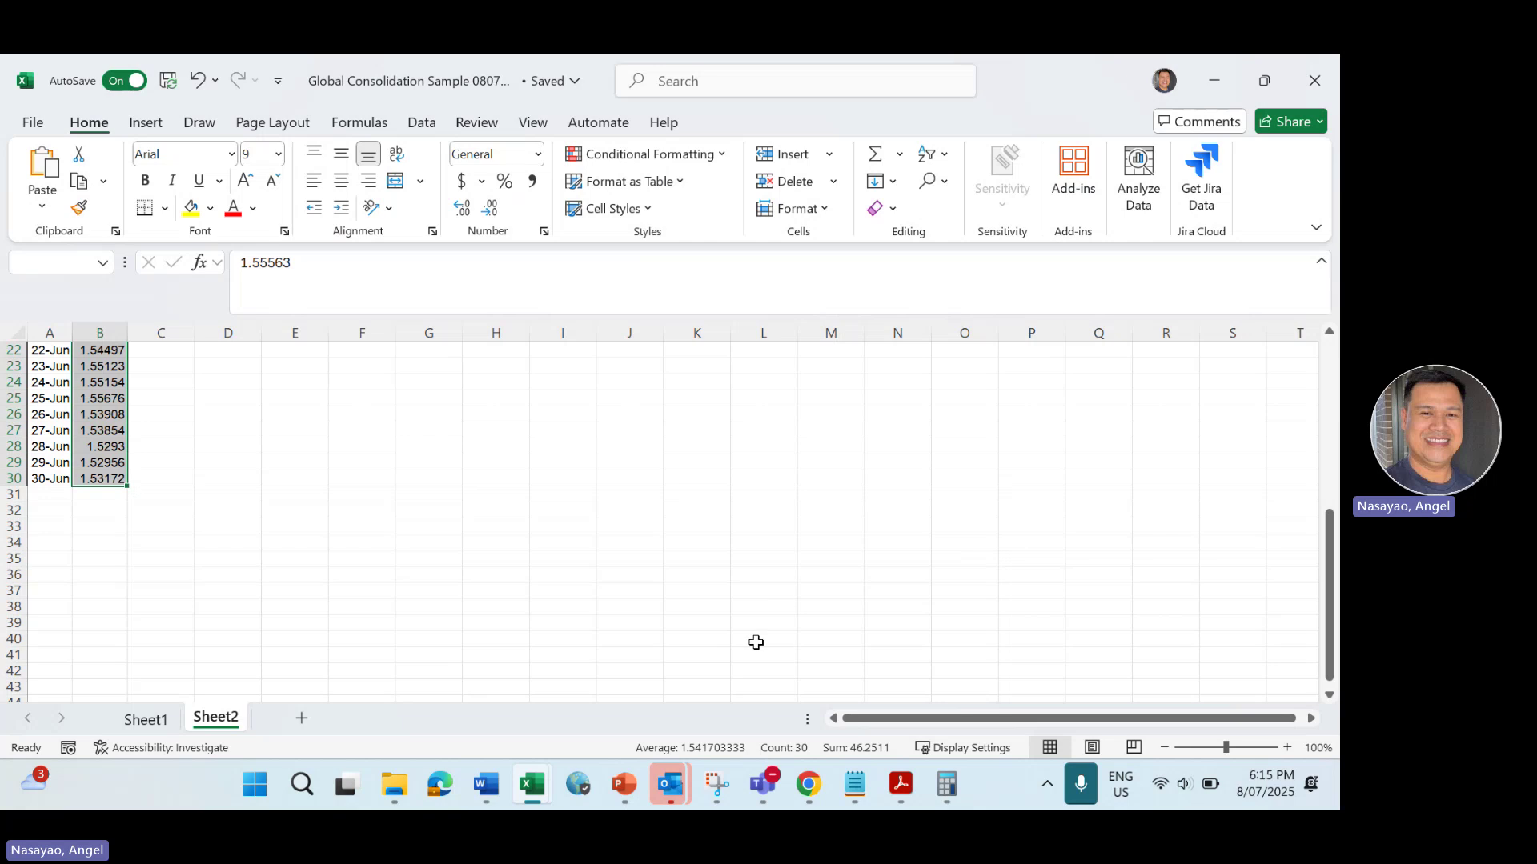
click(697, 747)
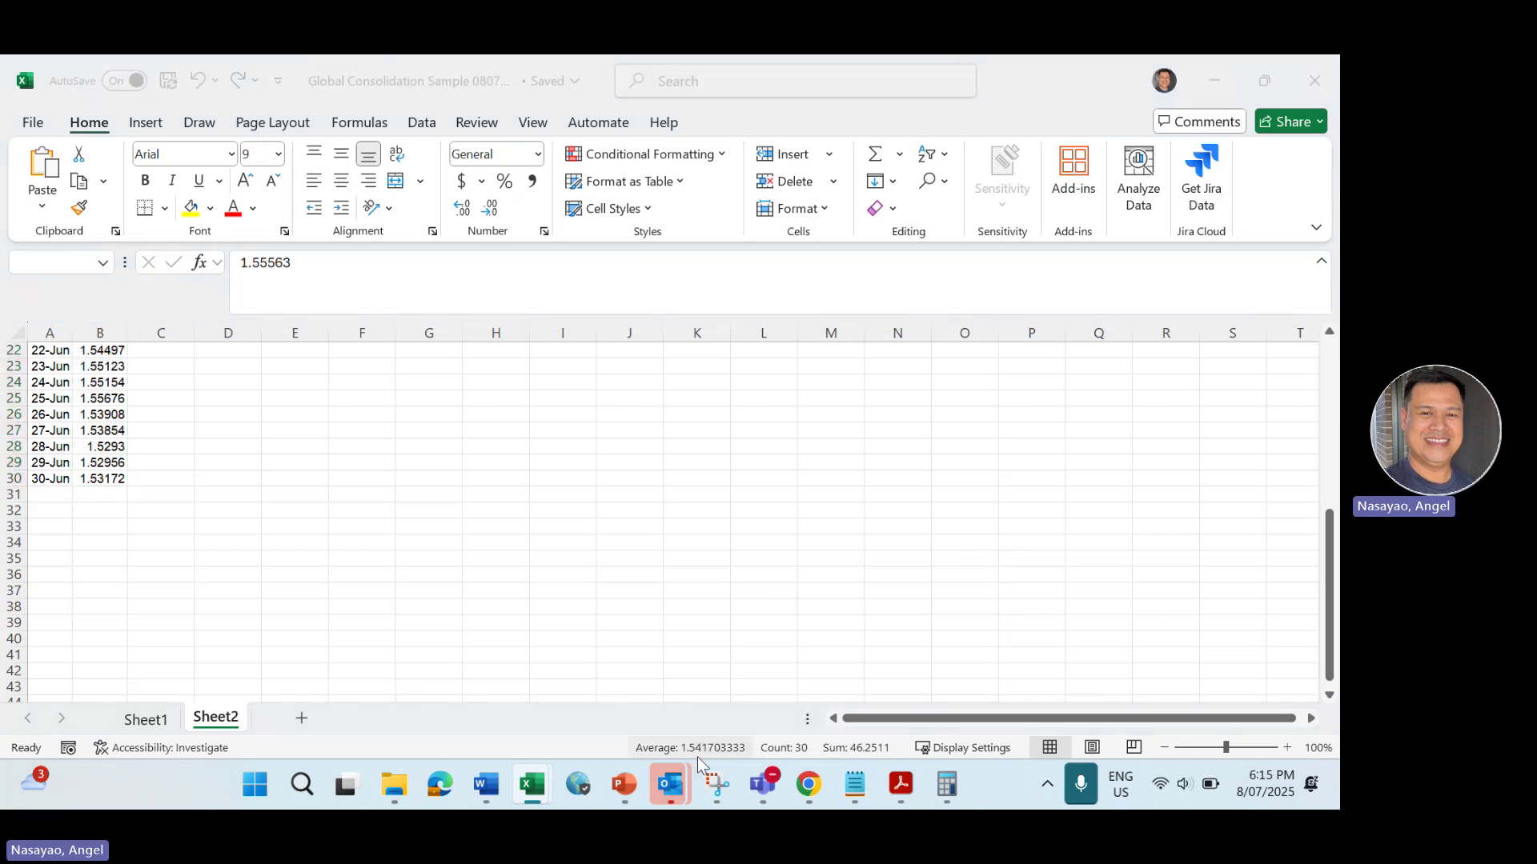
key(alt+Tab)
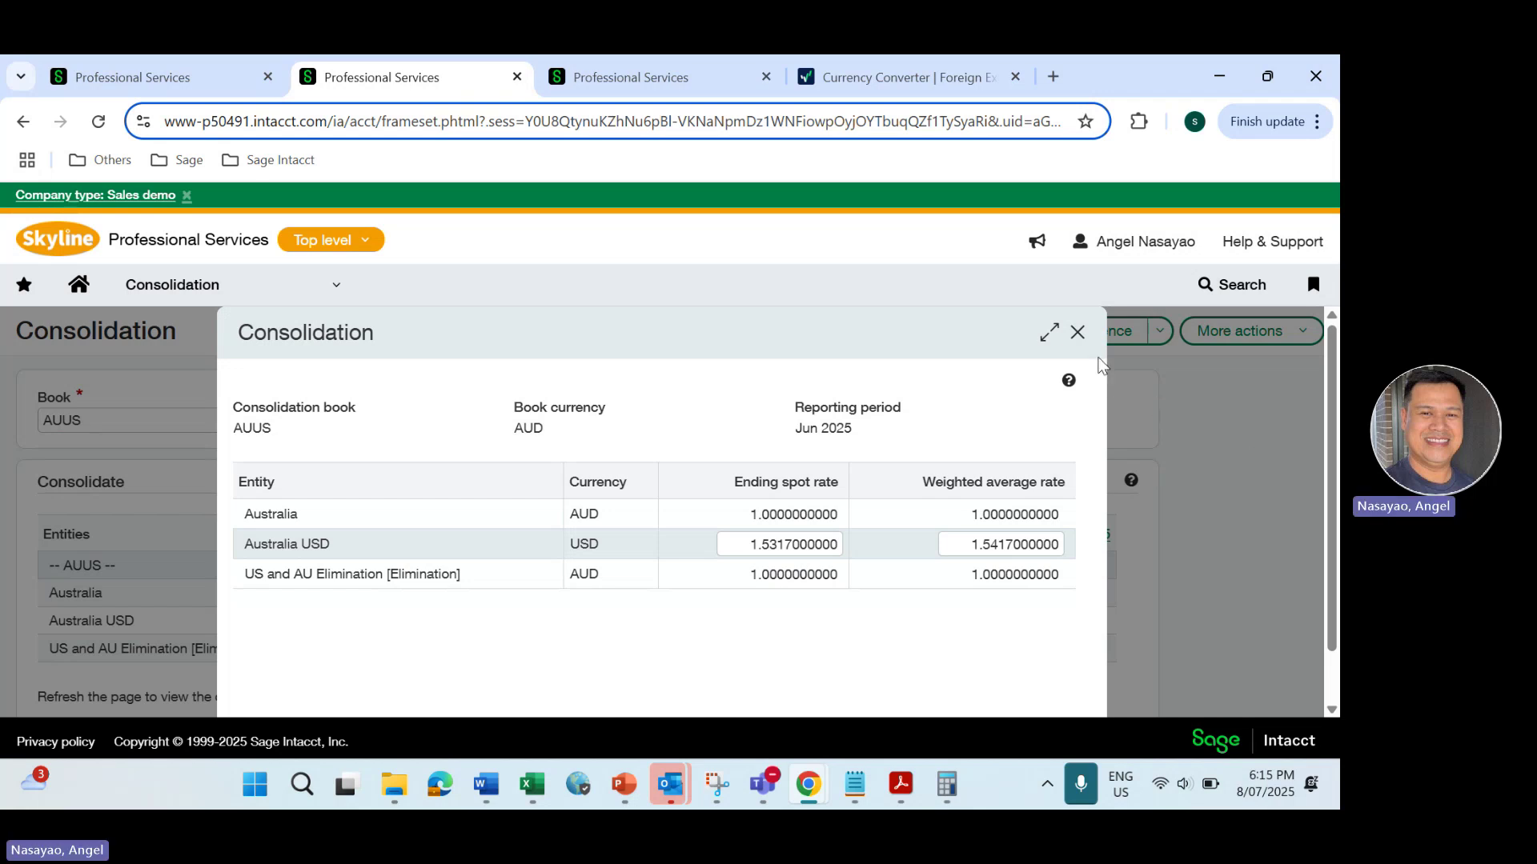
Step: Close the consolidation rates and run the AUUS consolidation for Jun 2025, accepting the e-mail notification address
click(1077, 335)
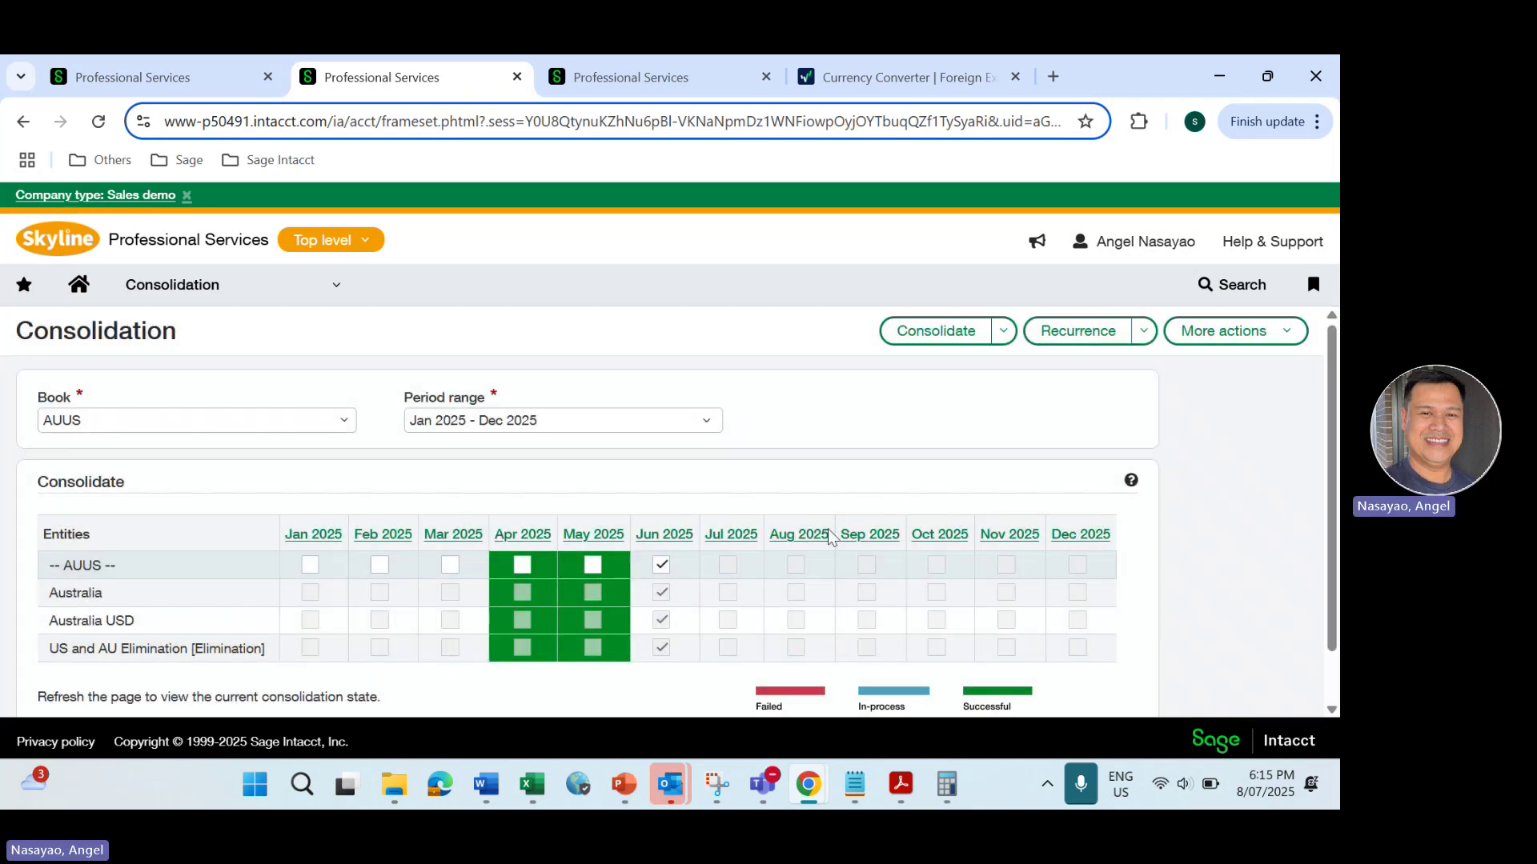
click(935, 329)
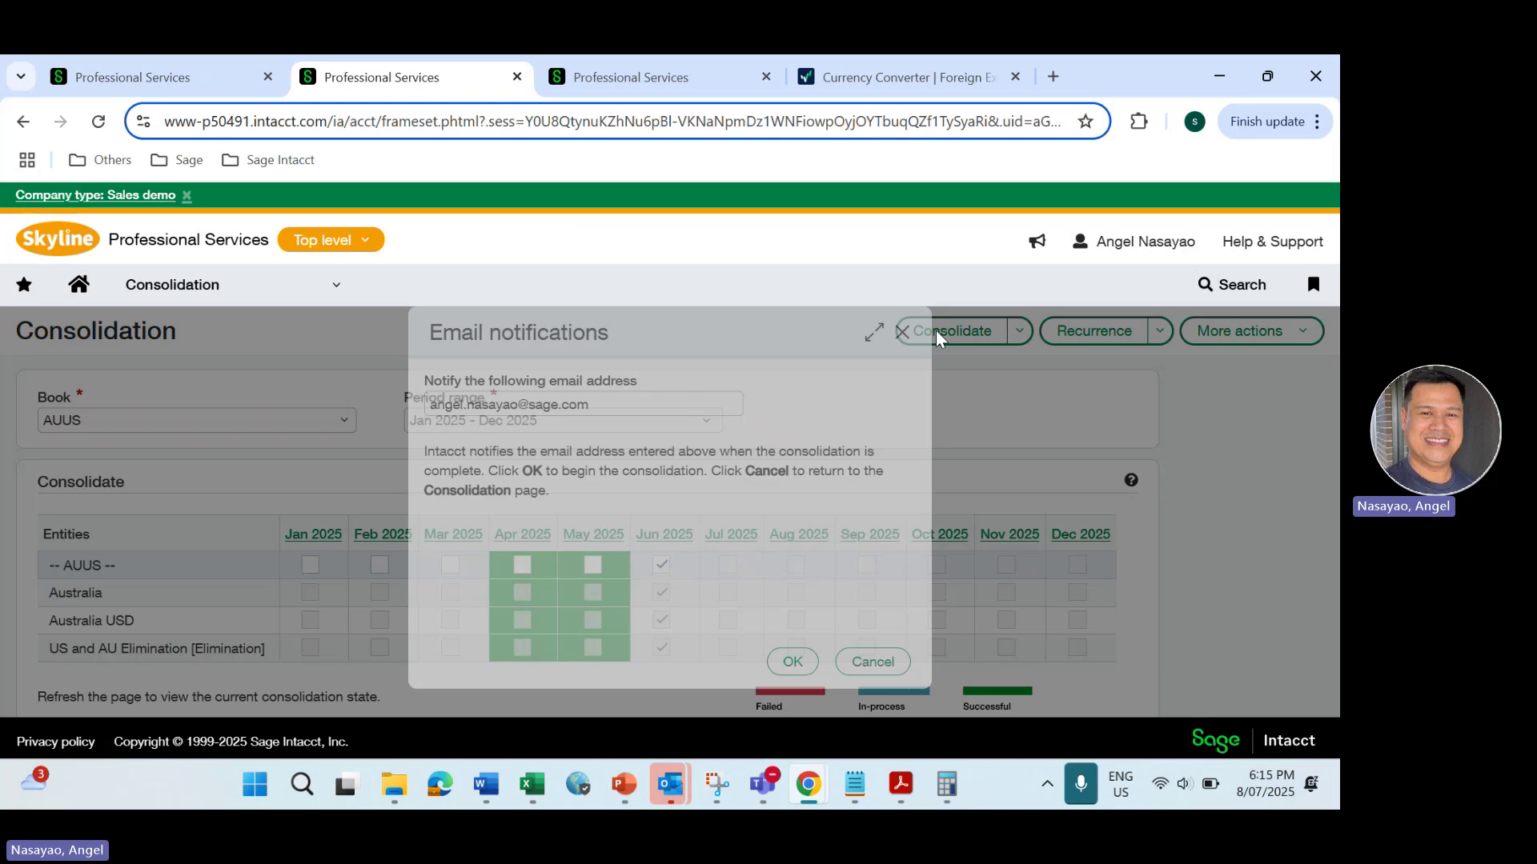
click(783, 660)
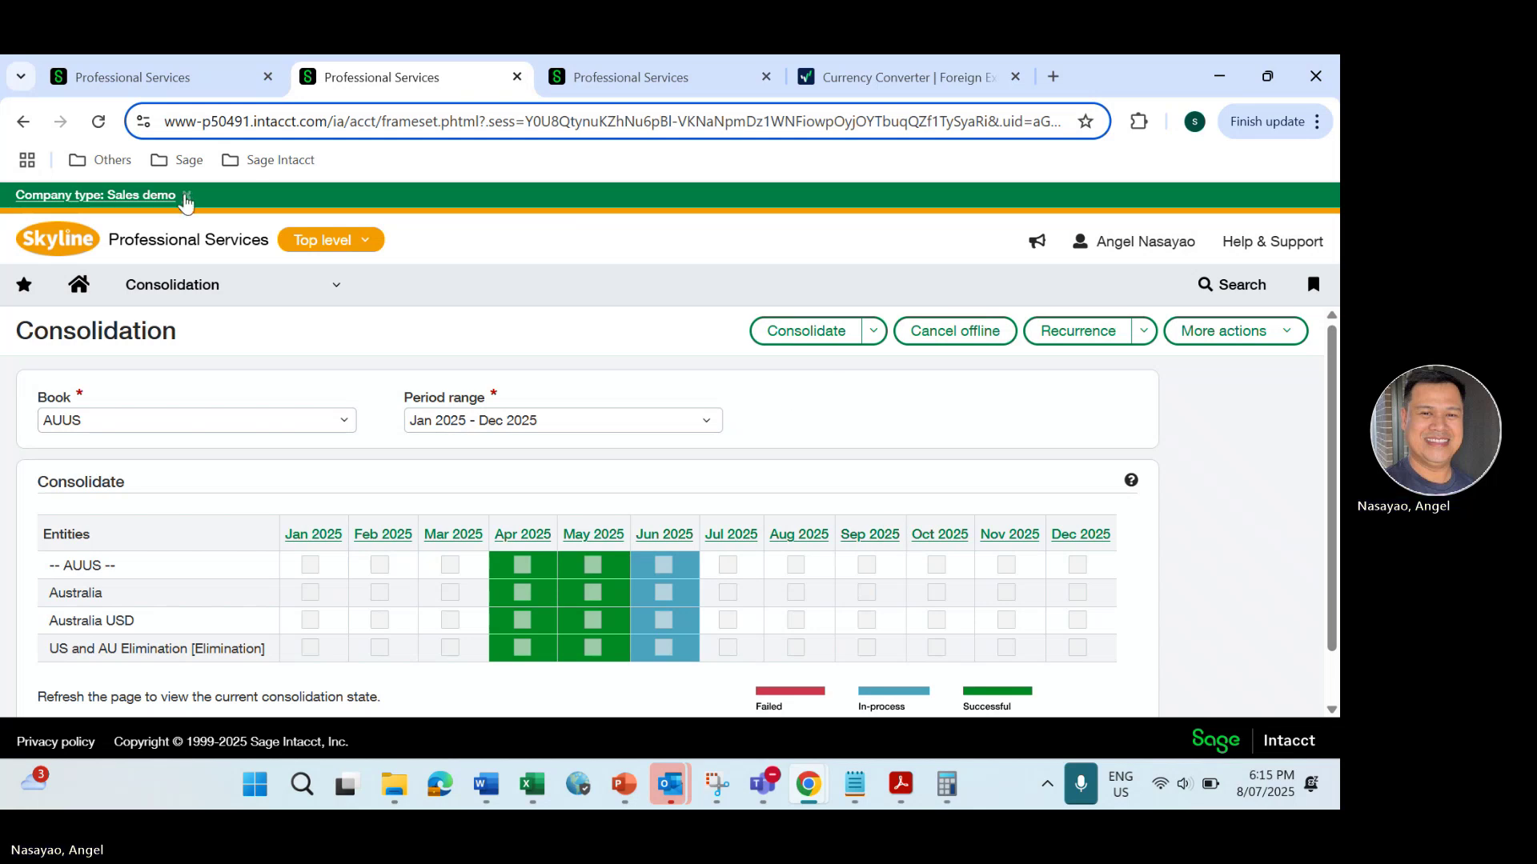
Step: Refresh the site and reopen Run consolidation to check the status of the Jun 2025 AUUS consolidation
click(96, 124)
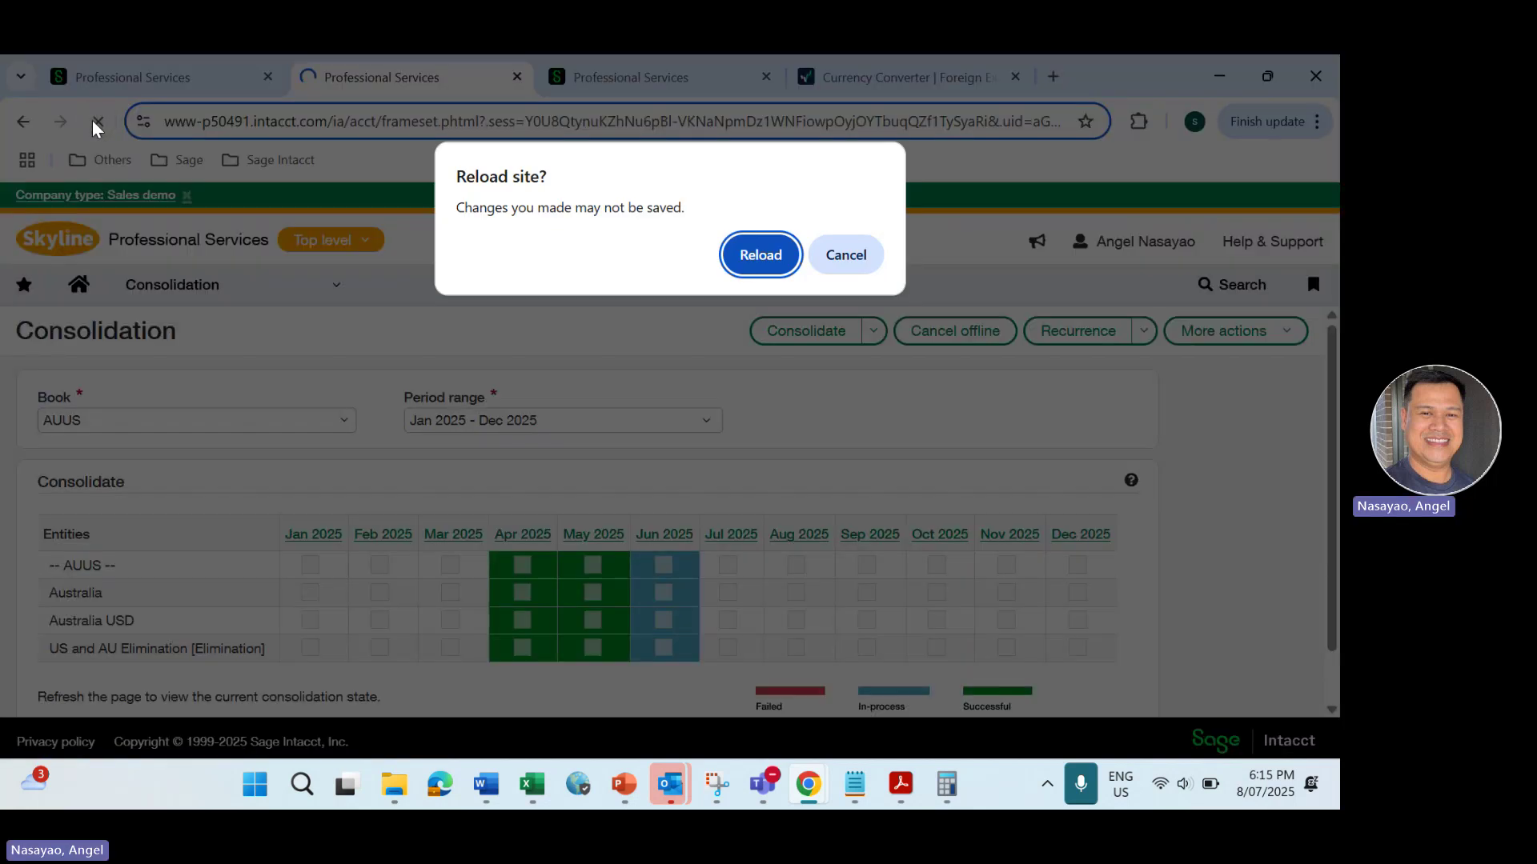
click(753, 255)
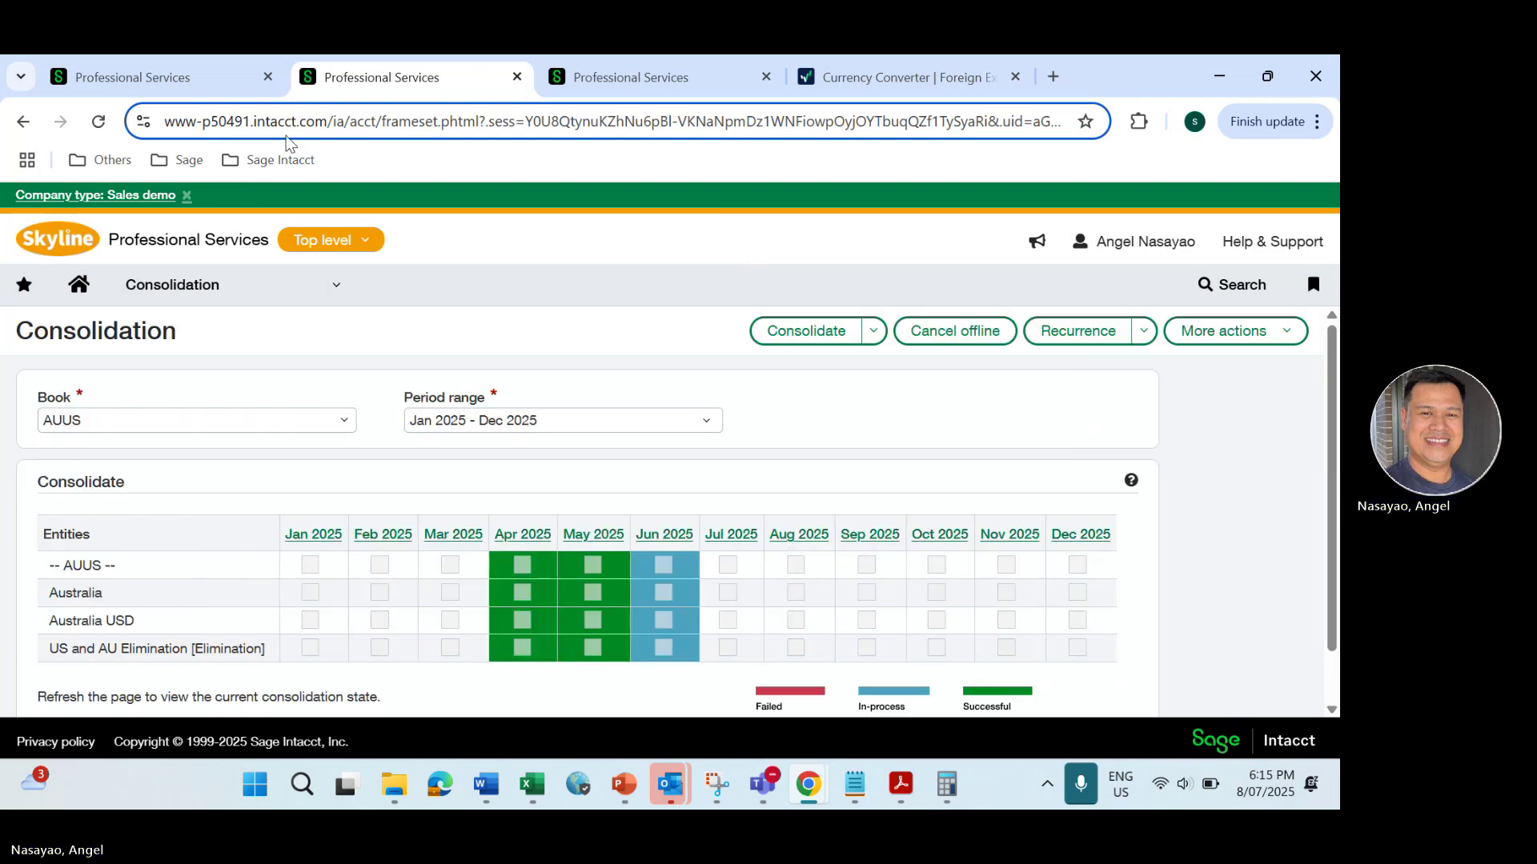
click(99, 122)
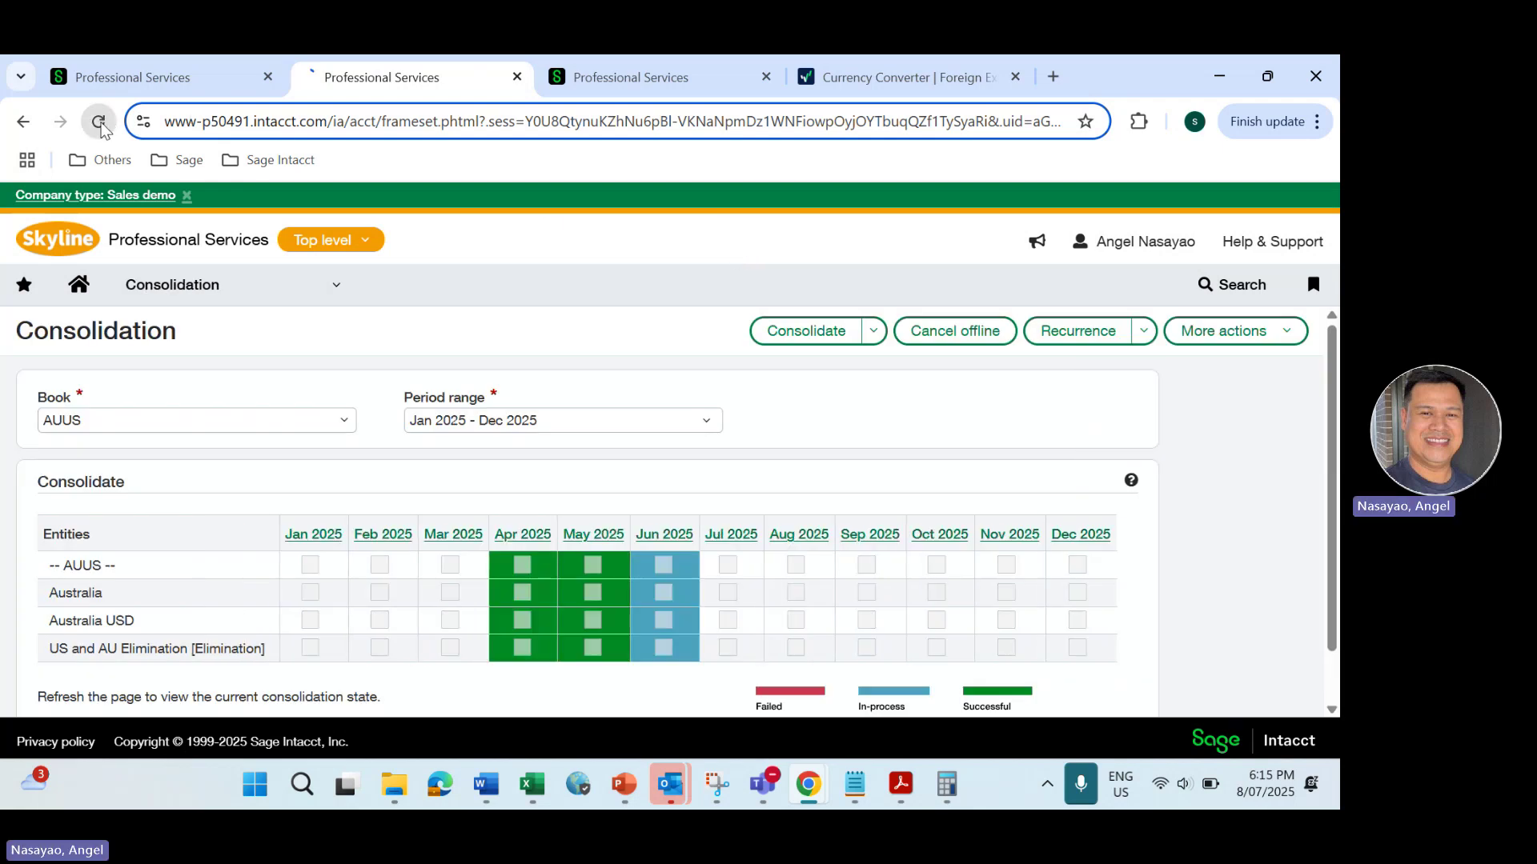
mouse_move(181, 75)
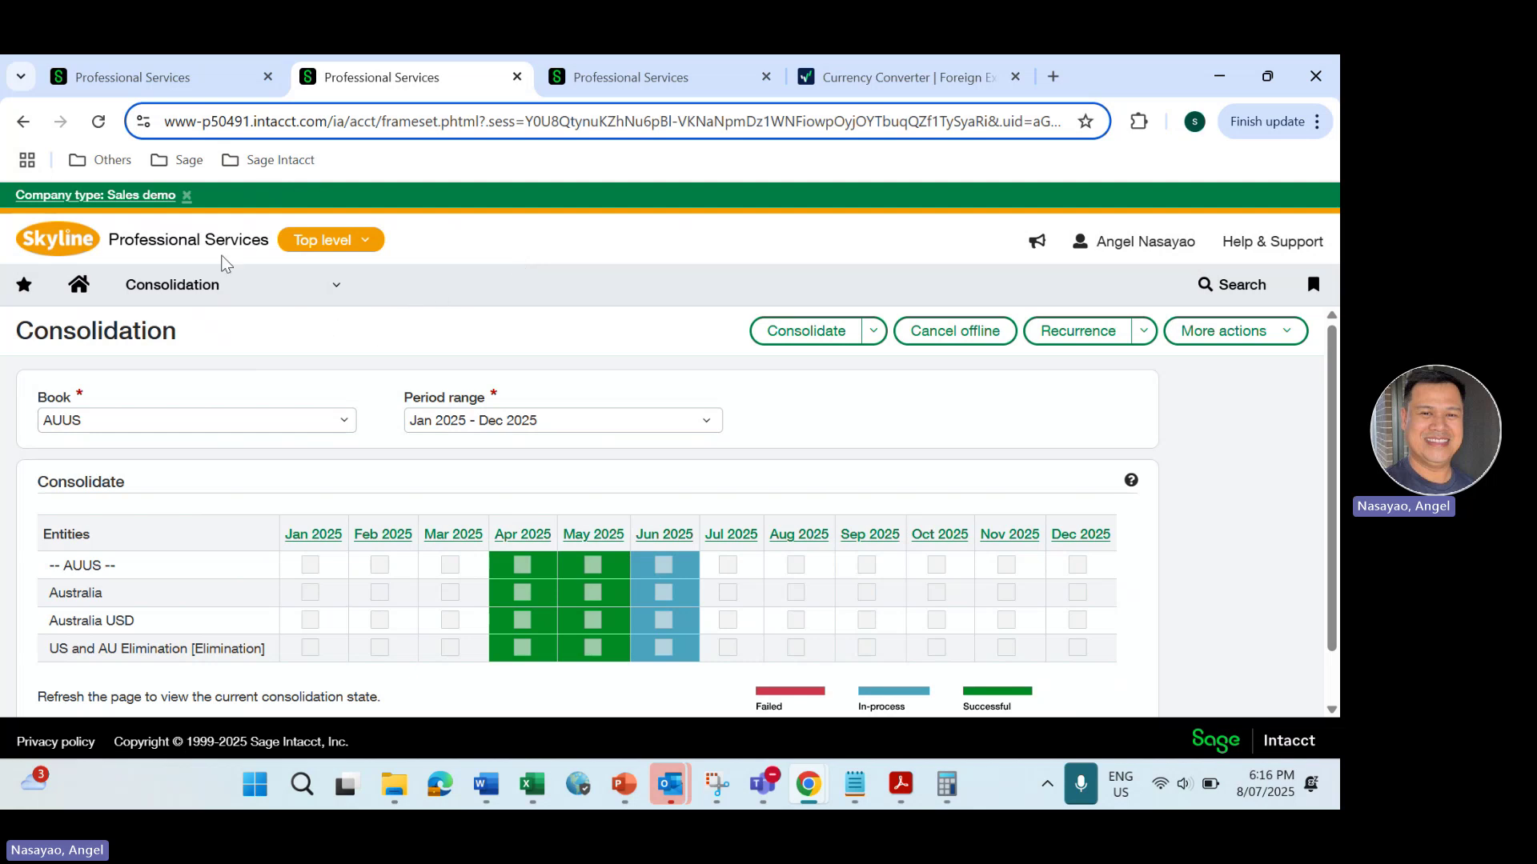
click(97, 122)
click(99, 122)
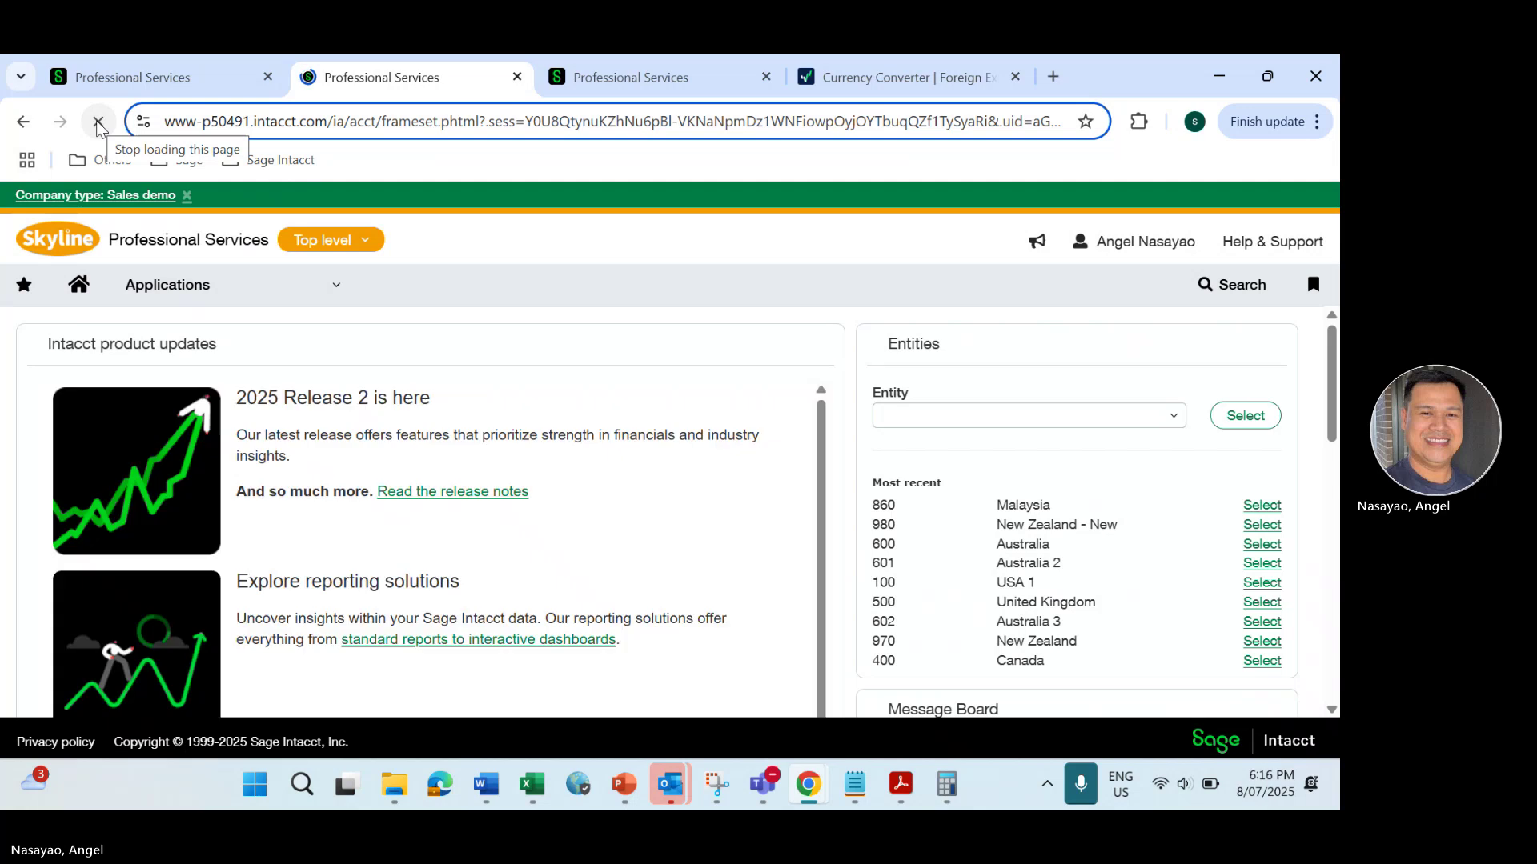
click(337, 284)
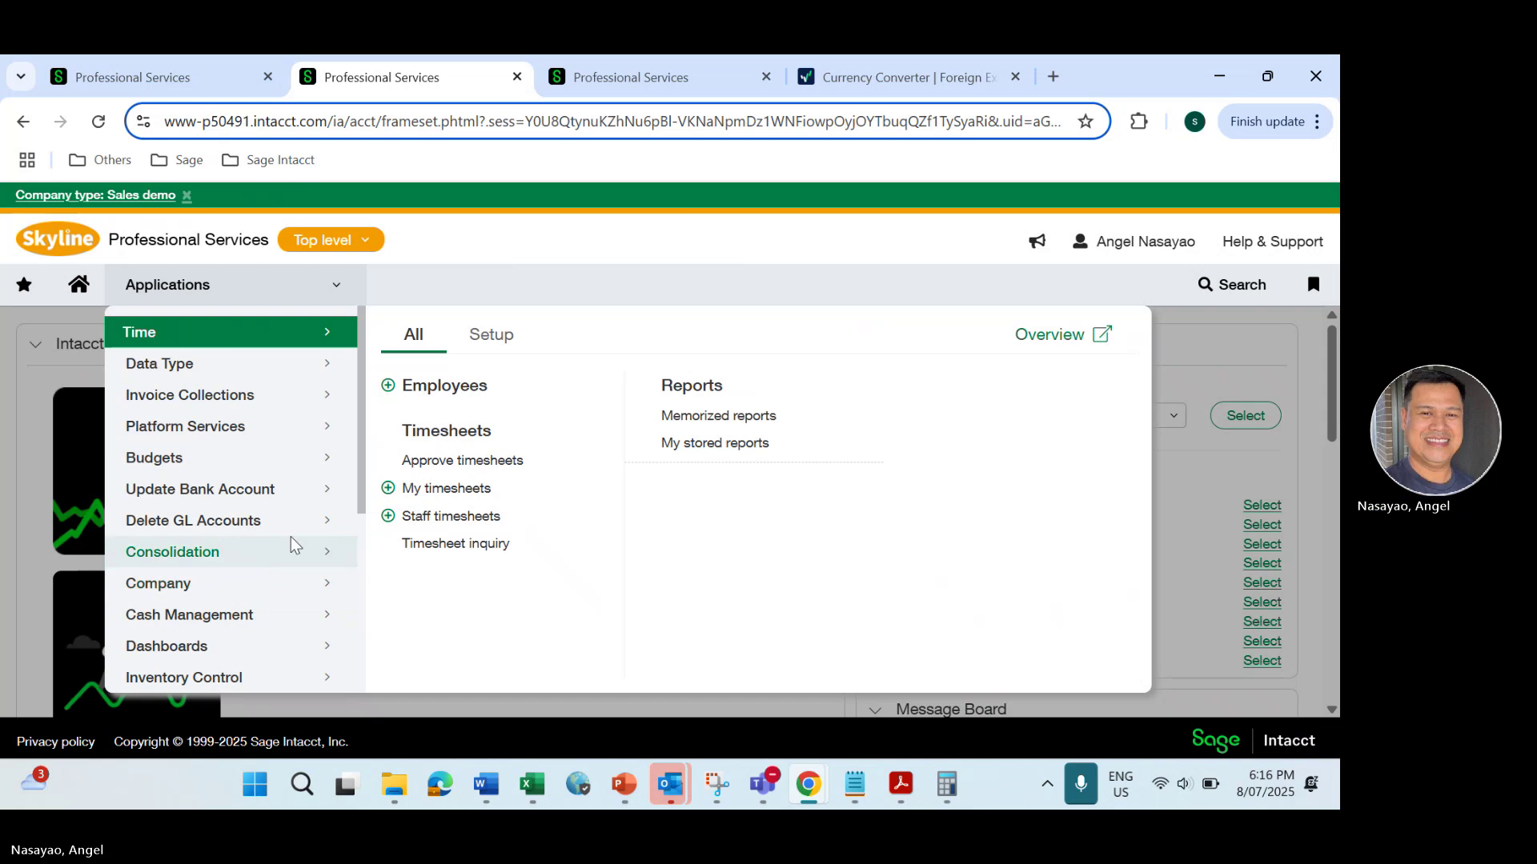
click(264, 556)
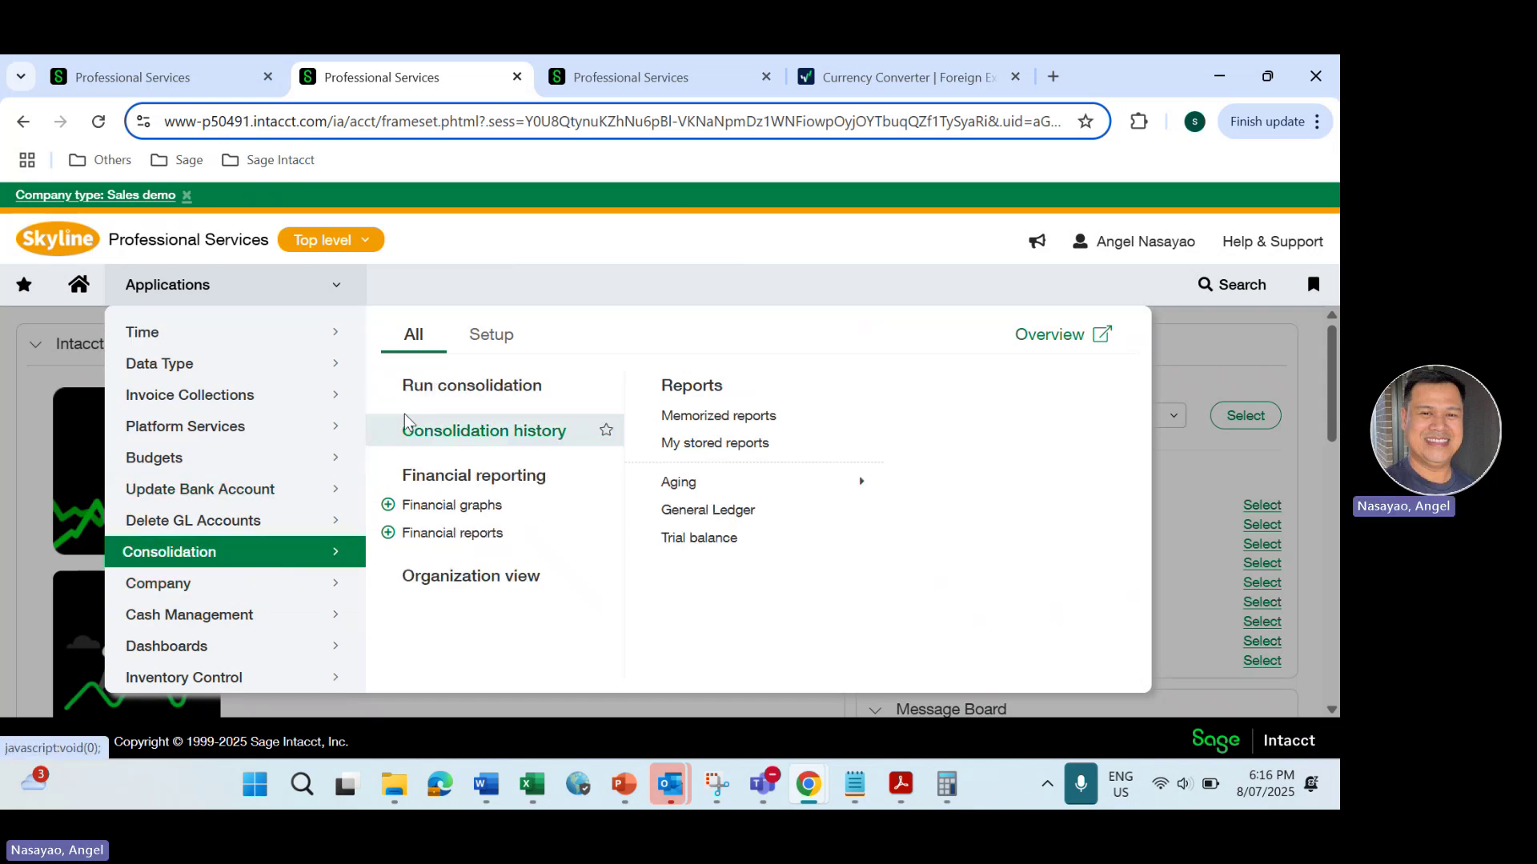
click(425, 387)
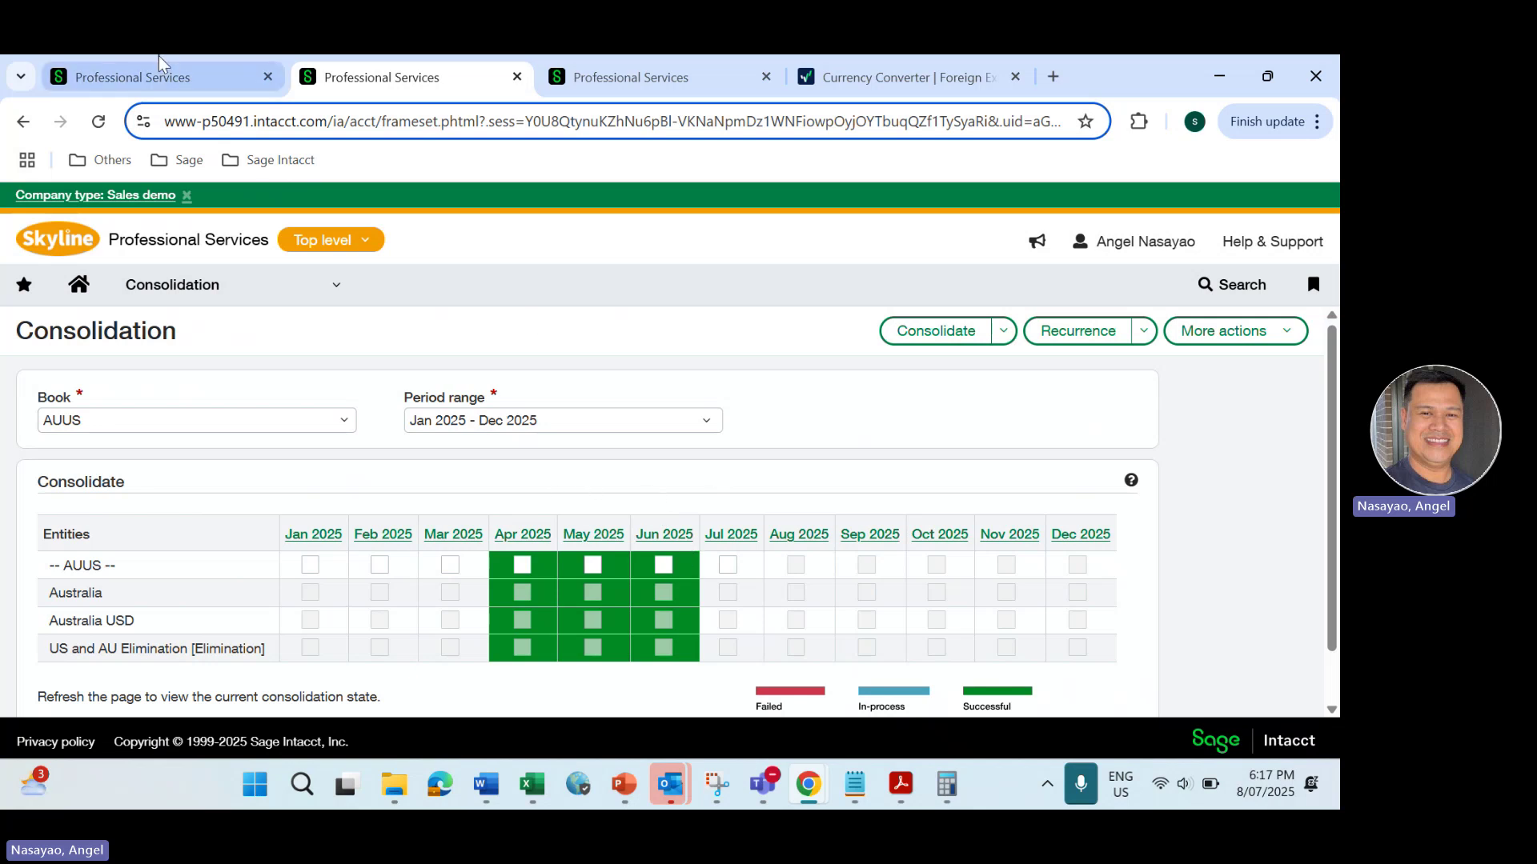
Step: Open AUUS journal transaction 6 for Australia USD, posted 30/06/2025, and examine the Accounts Receivable consolidation entry's base debit
click(109, 67)
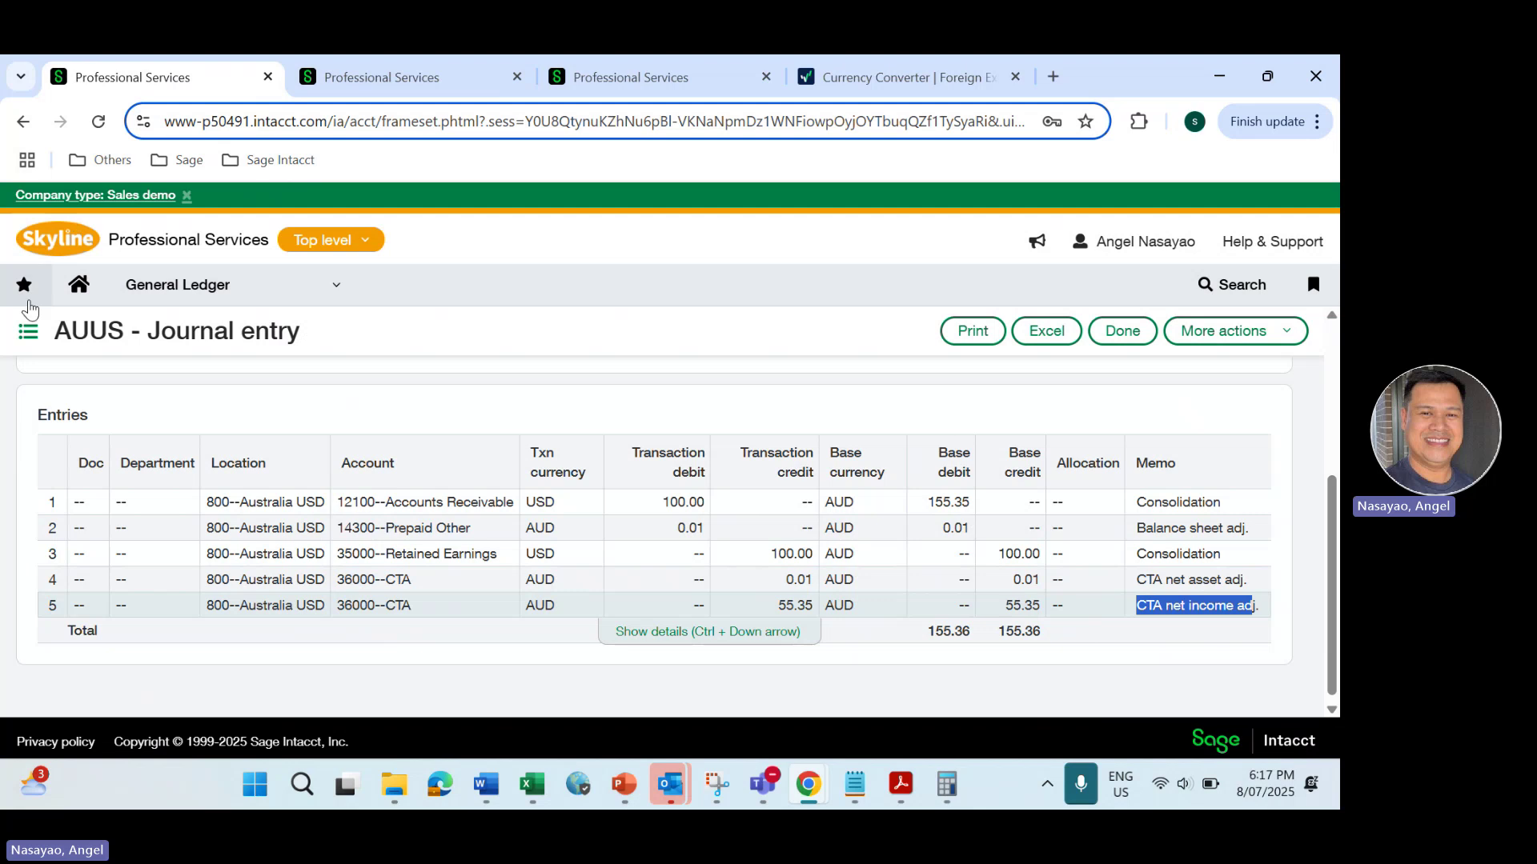
click(28, 336)
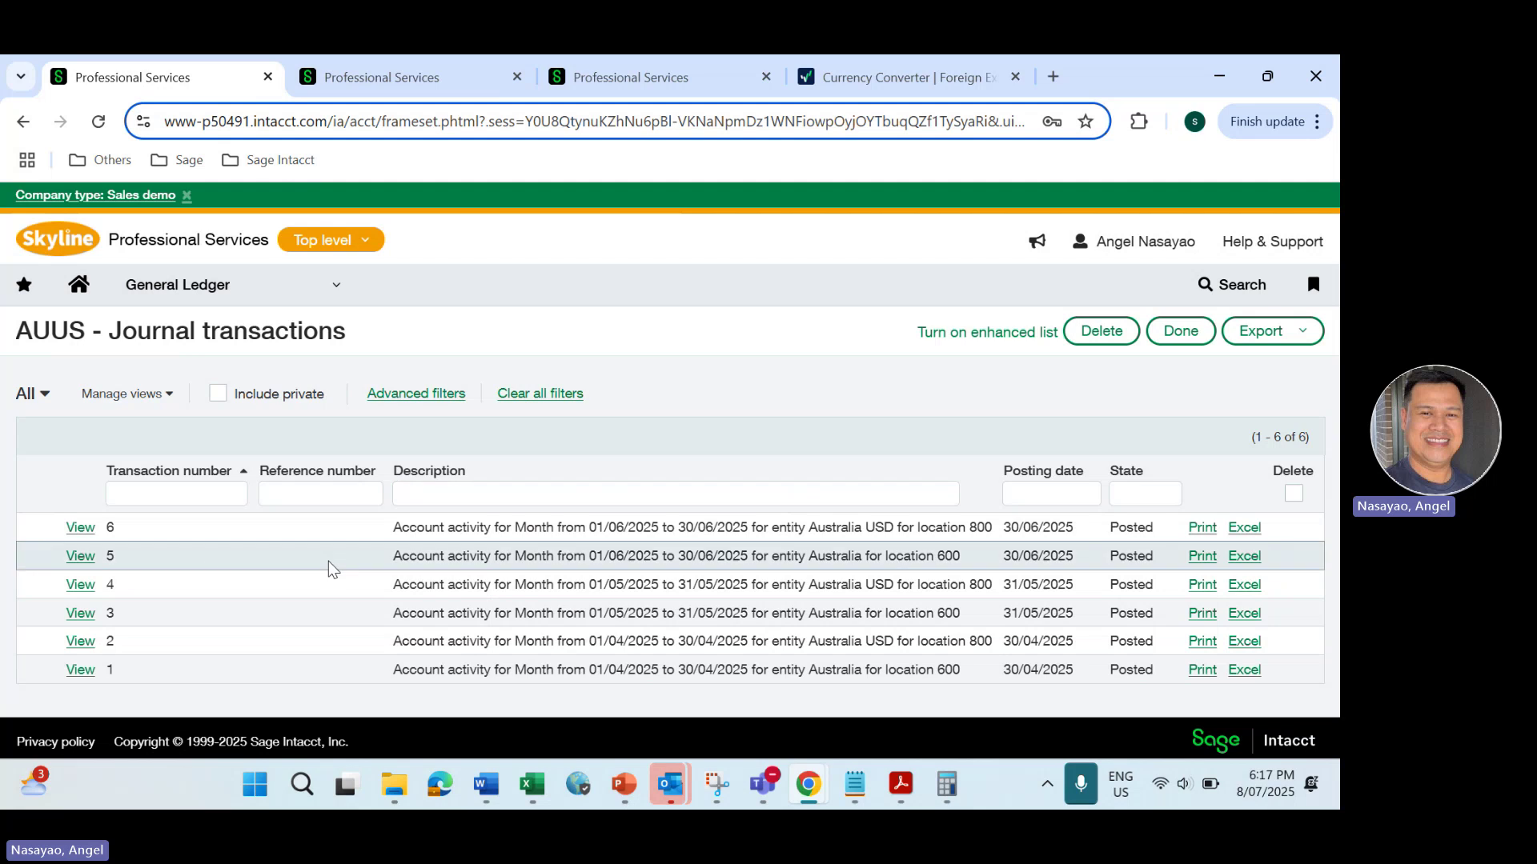
click(80, 533)
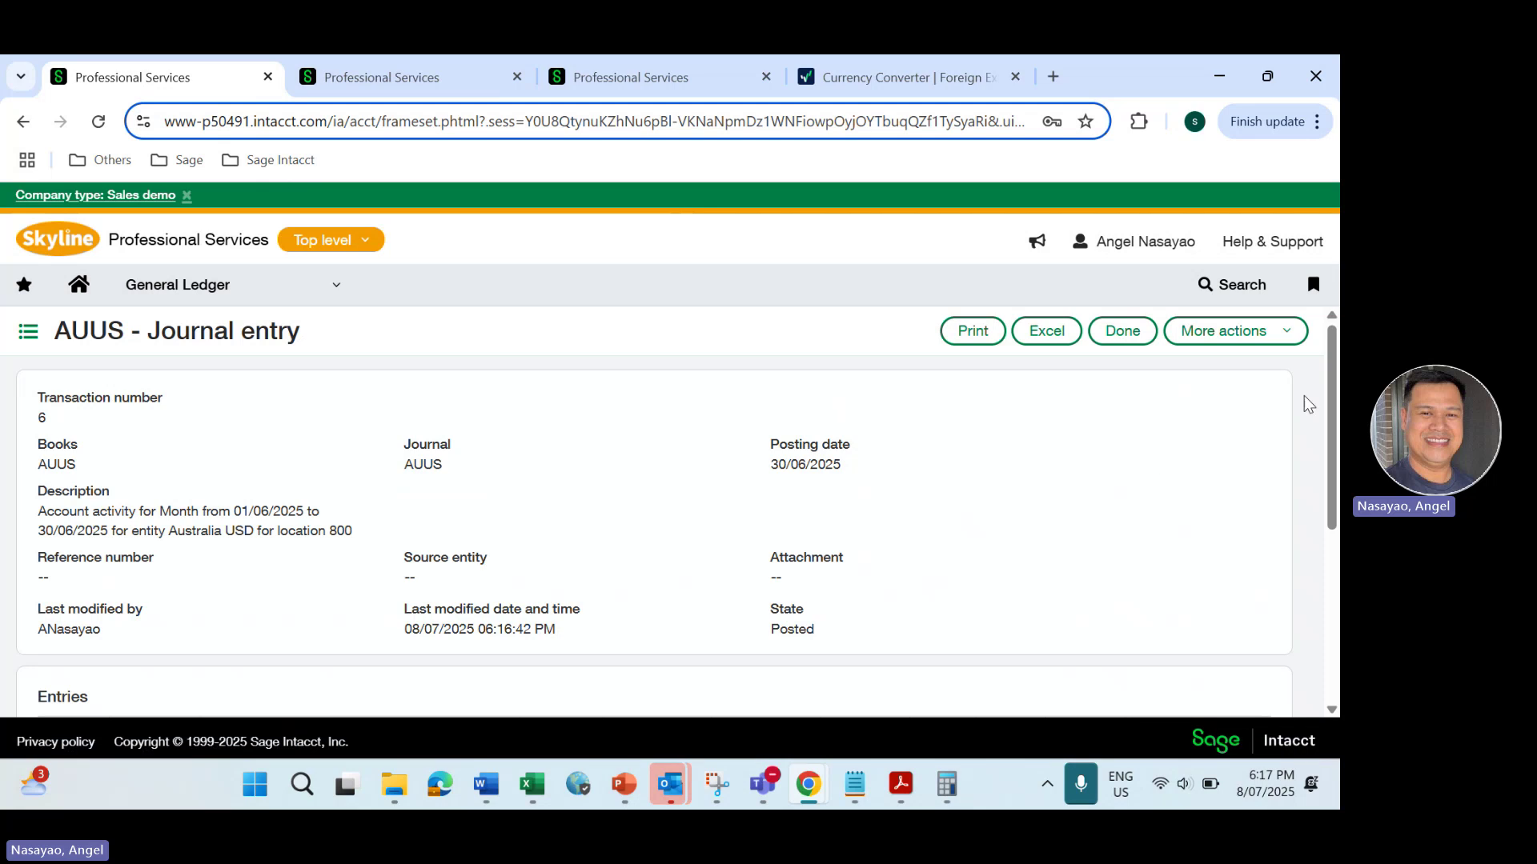
drag(1333, 378, 1338, 534)
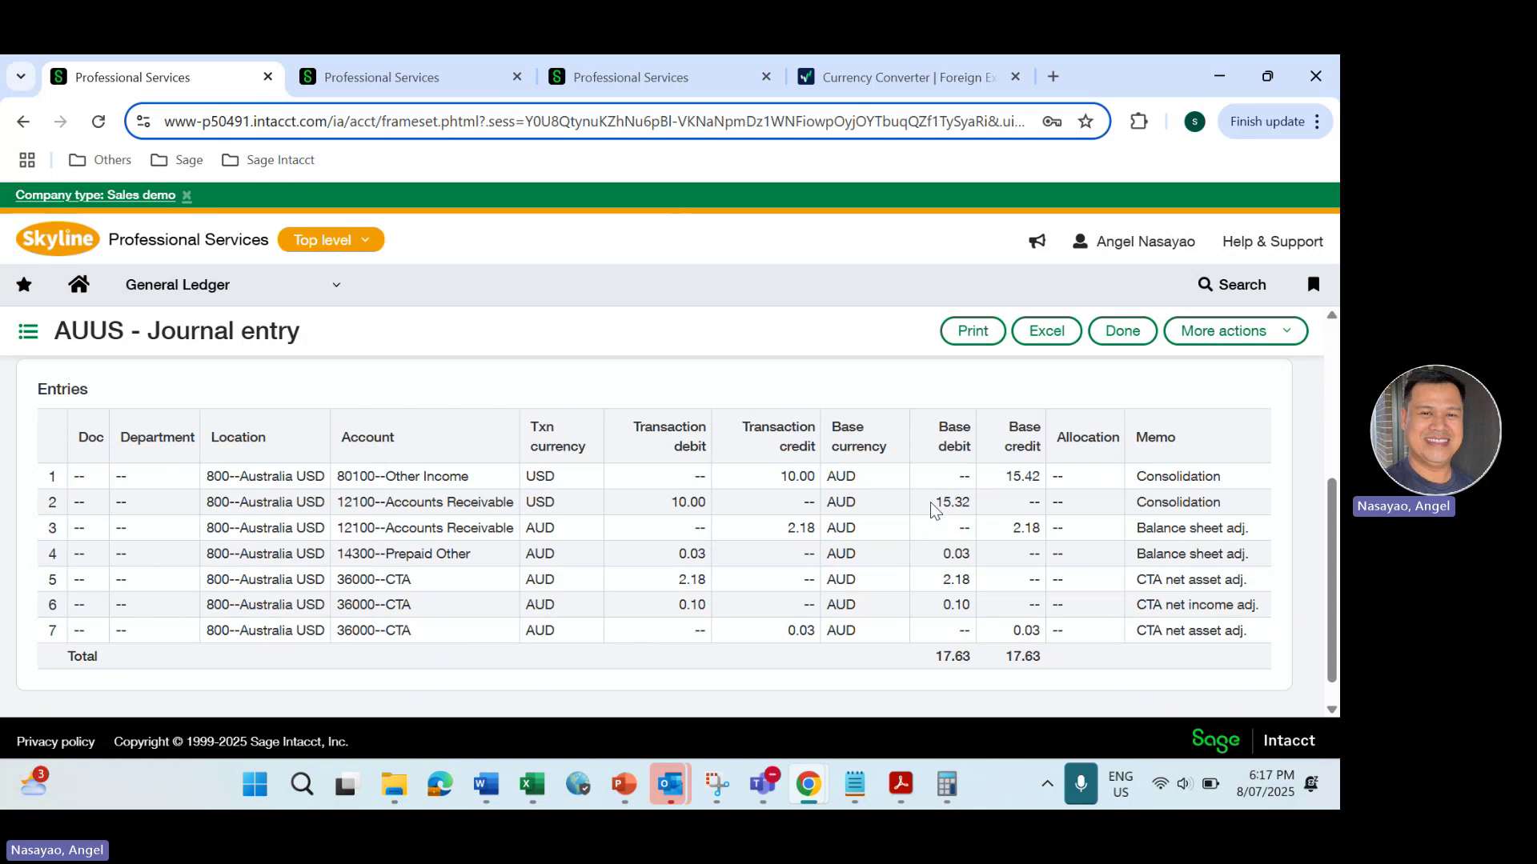
drag(941, 508, 961, 502)
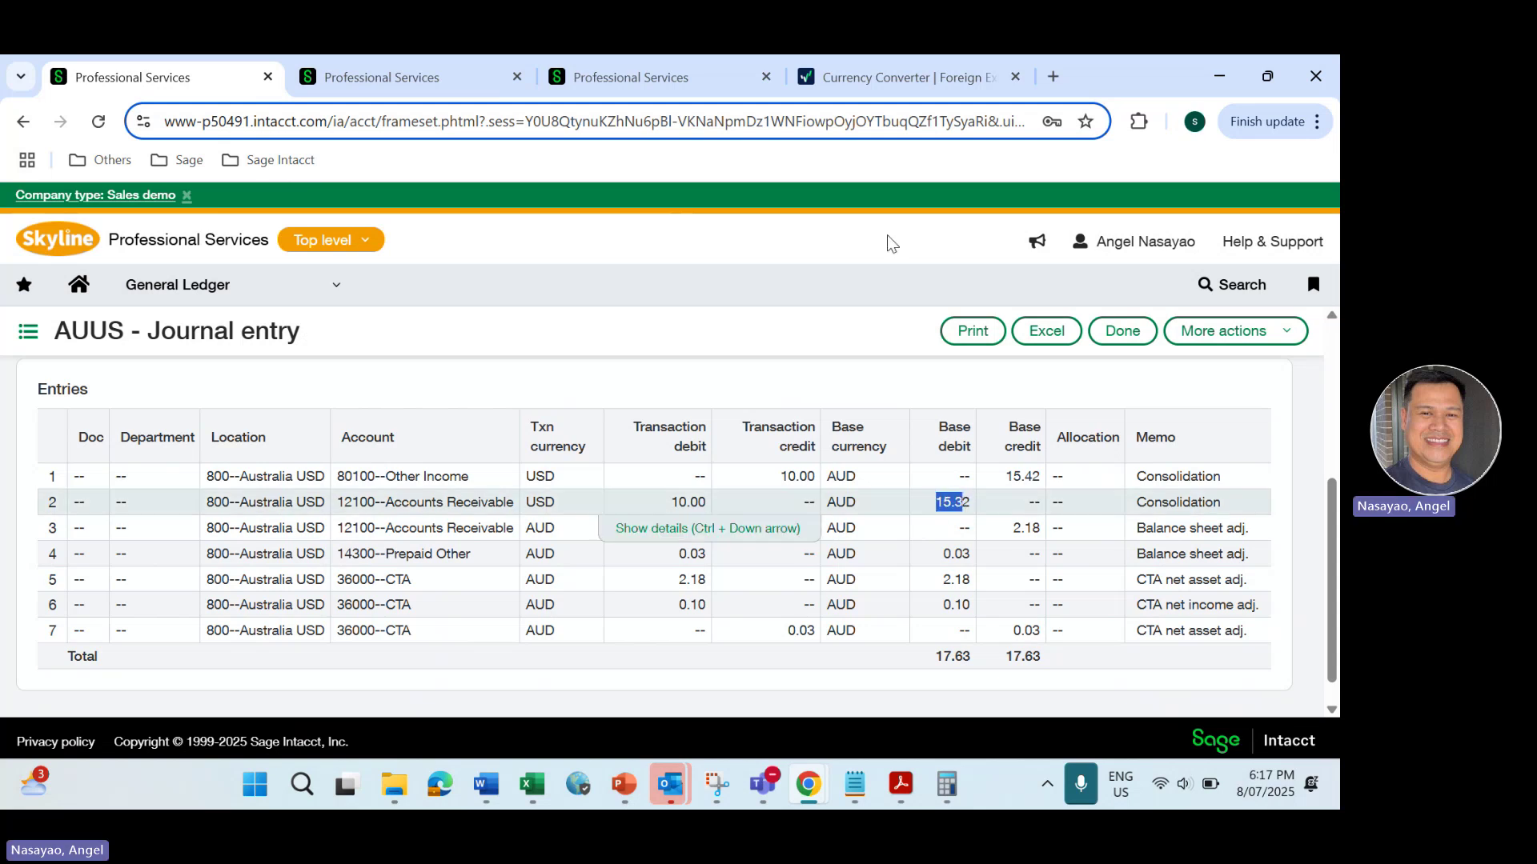
Step: Compare OANDA's average ask rate for 29 June 2025 with the Accounts Receivable consolidation entry's base debit in the AUUS journal entry
click(895, 71)
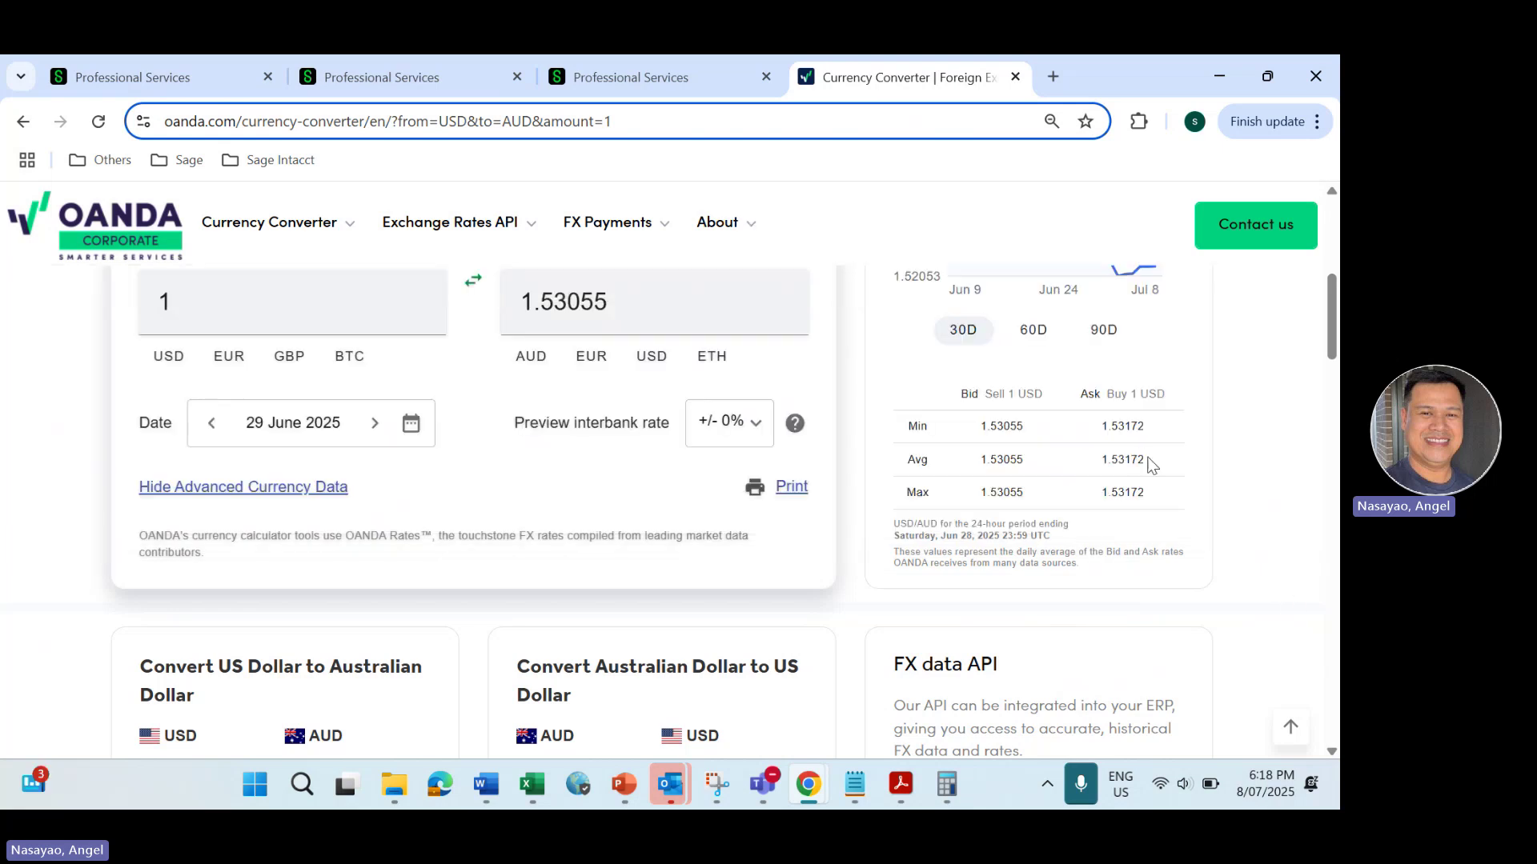
drag(1152, 459, 1103, 465)
click(173, 71)
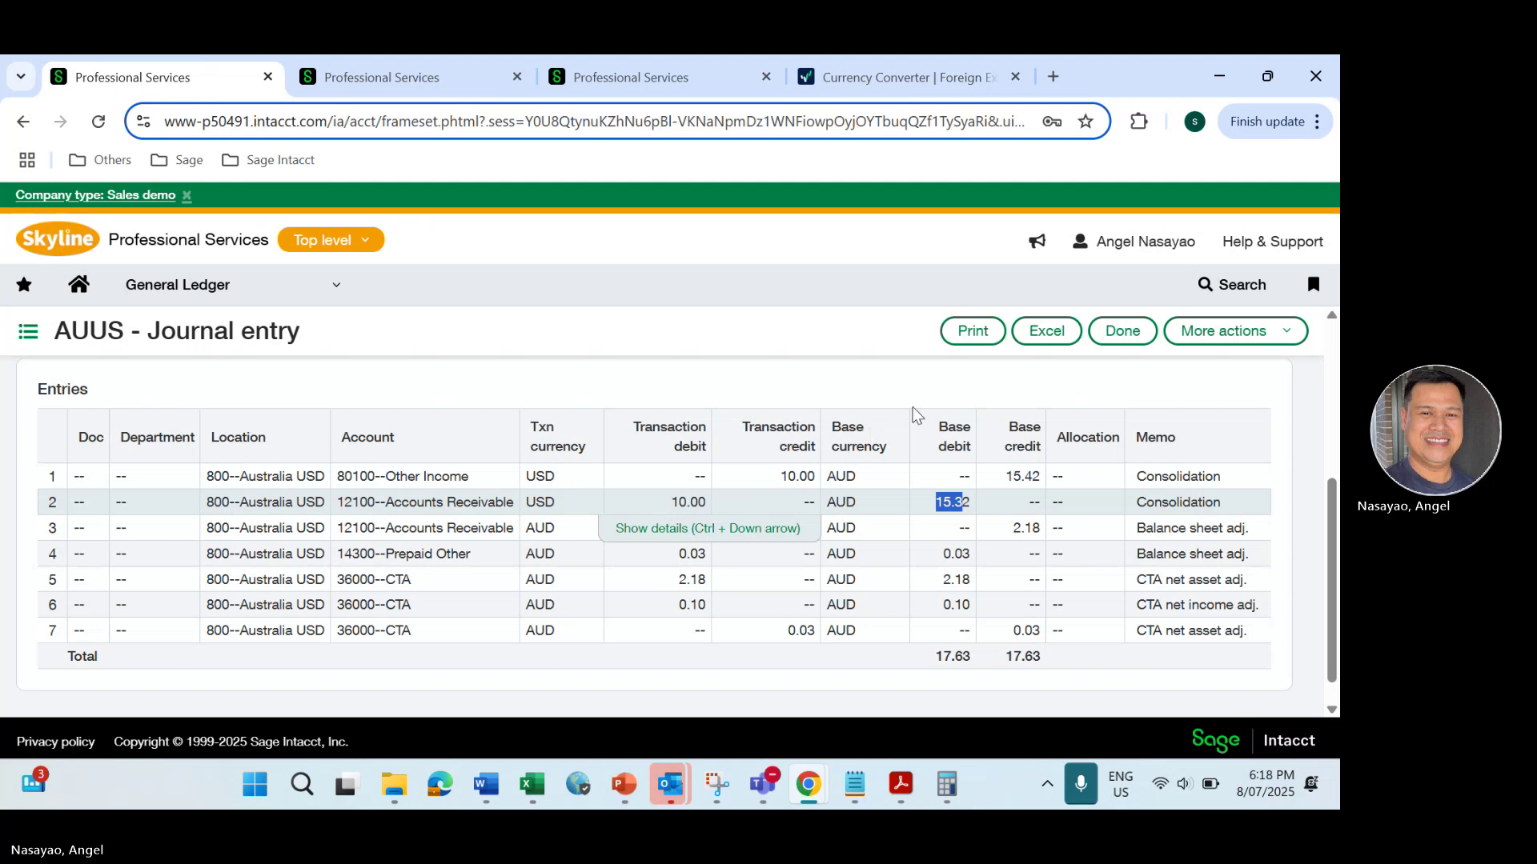
click(949, 78)
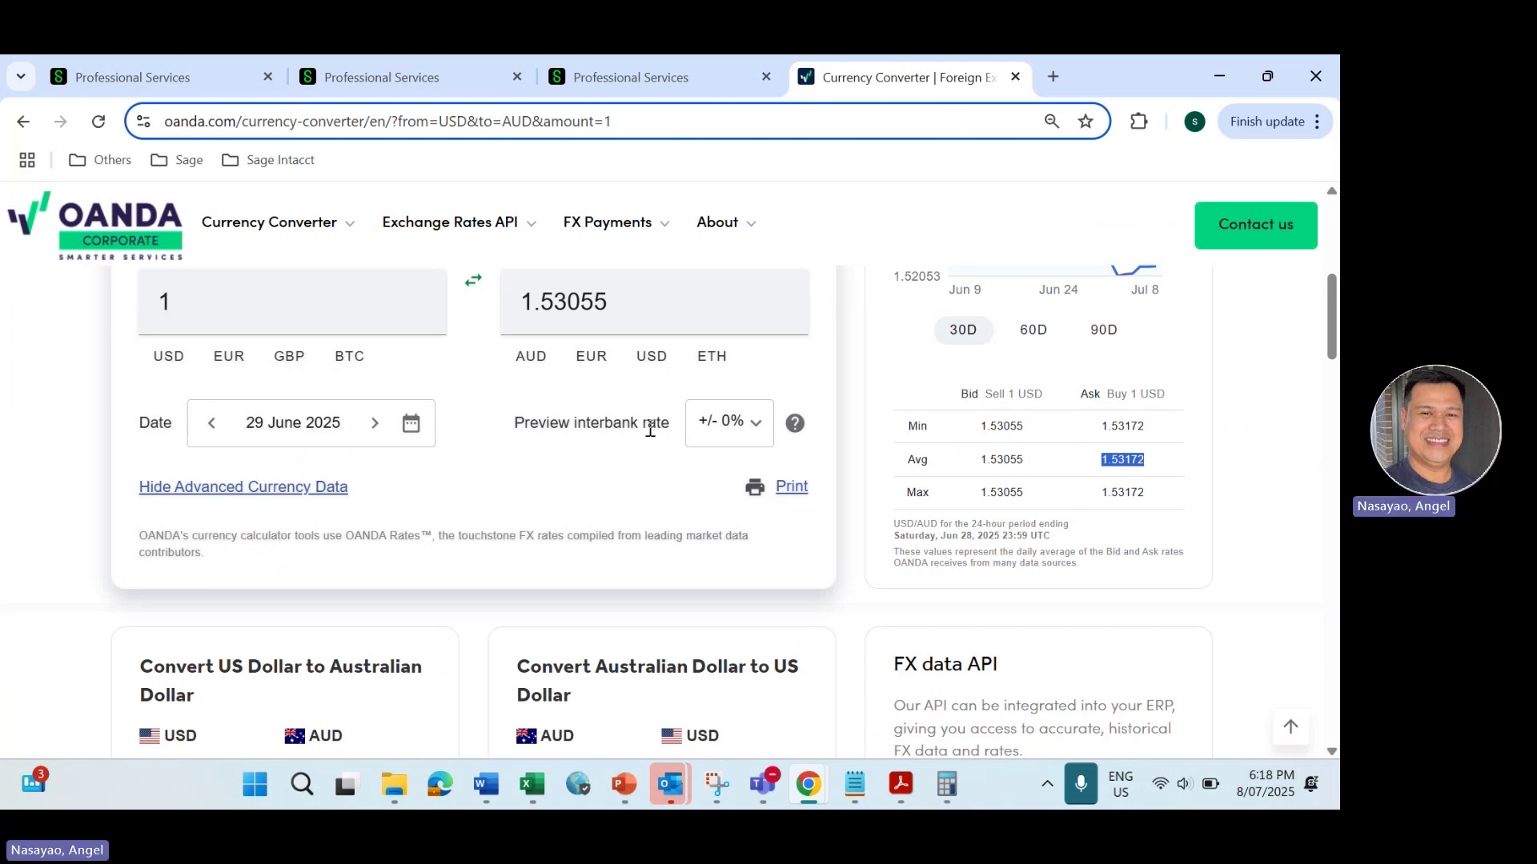
click(410, 428)
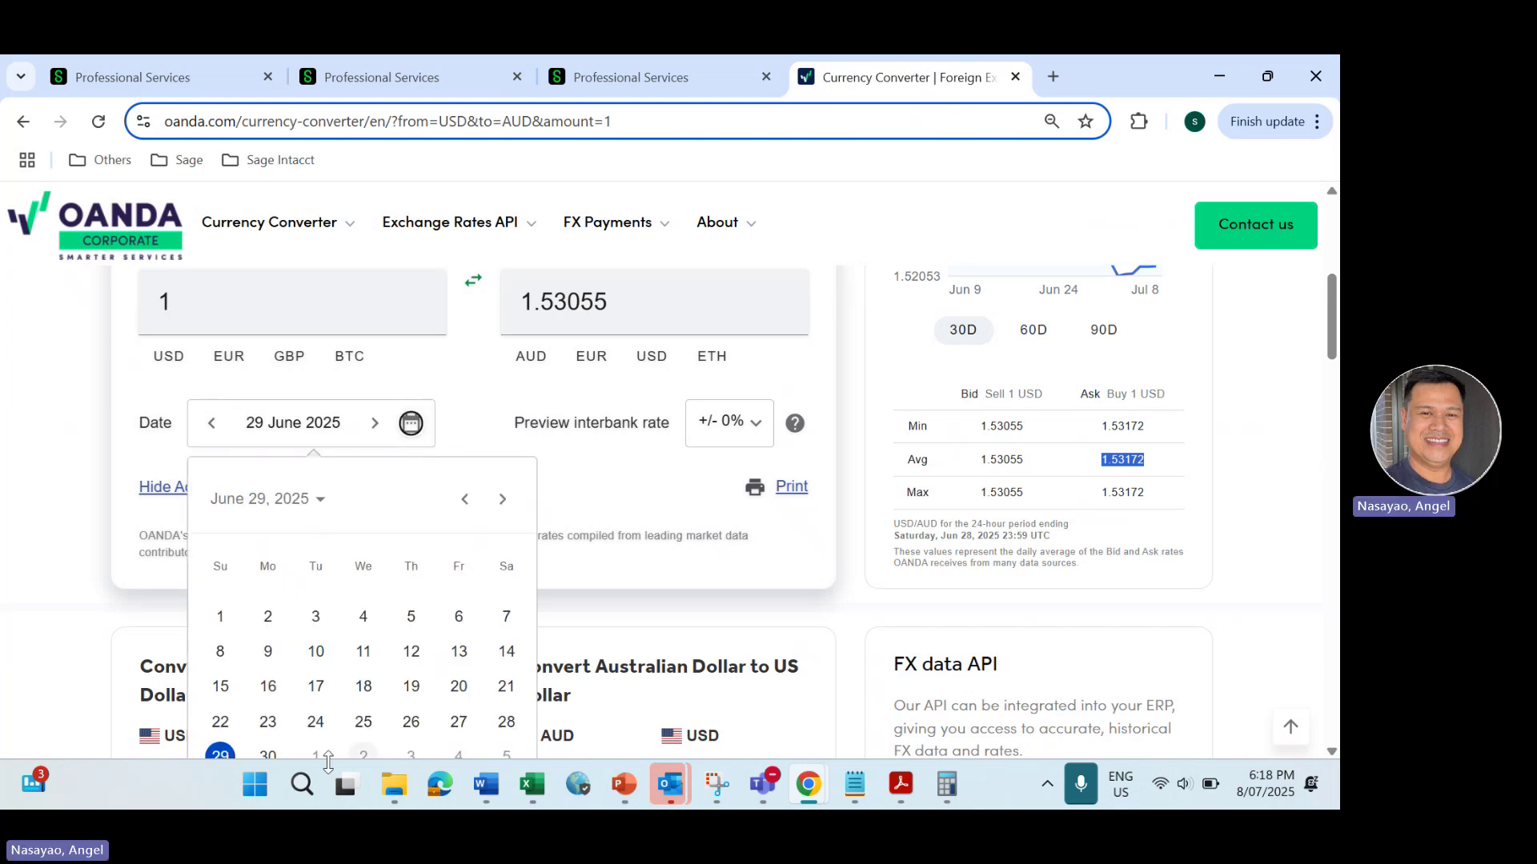
click(219, 754)
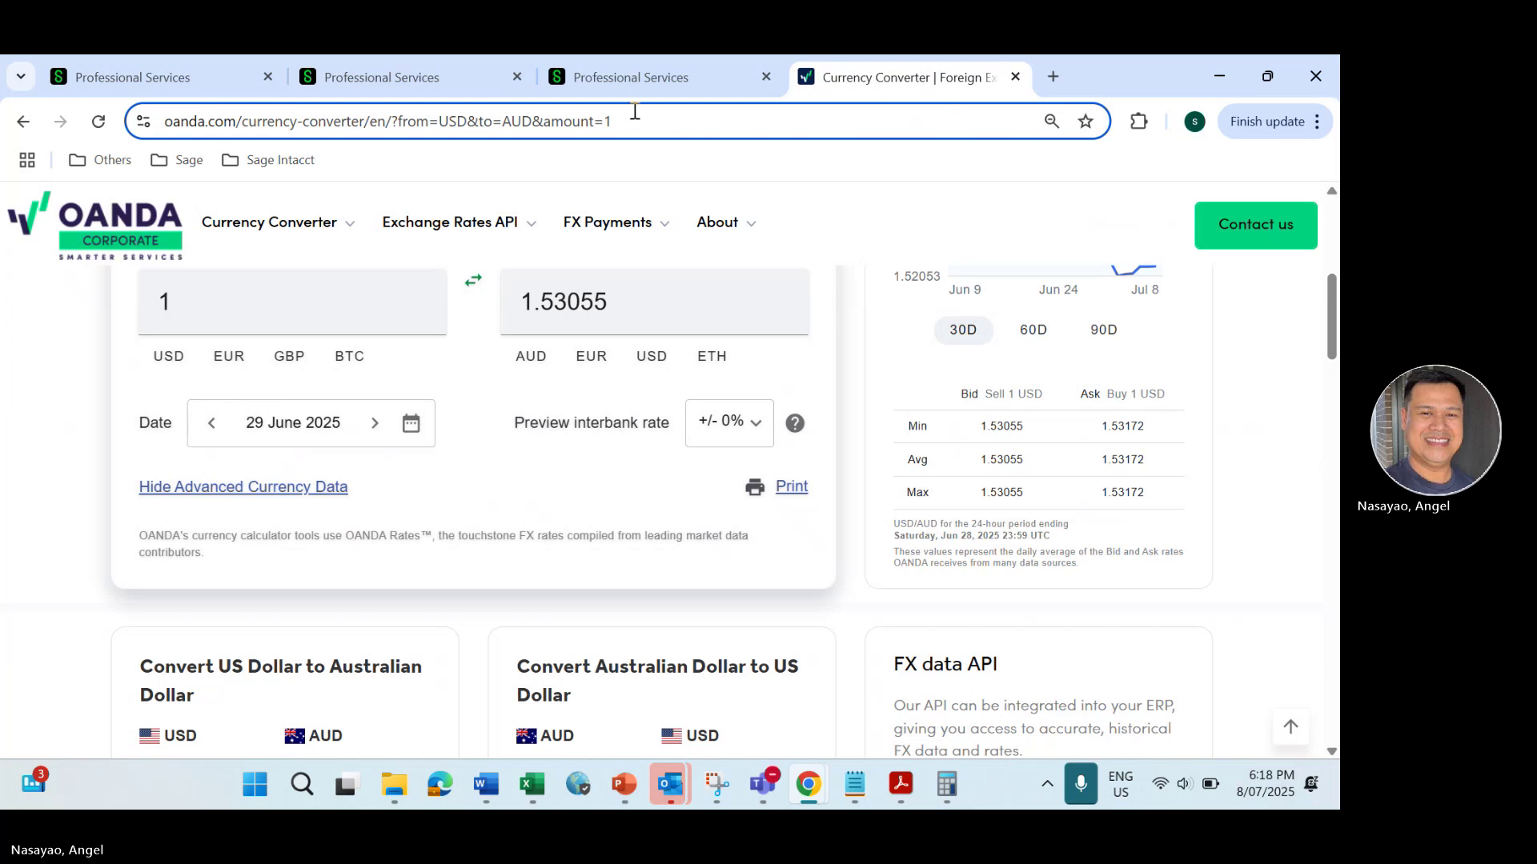
click(161, 76)
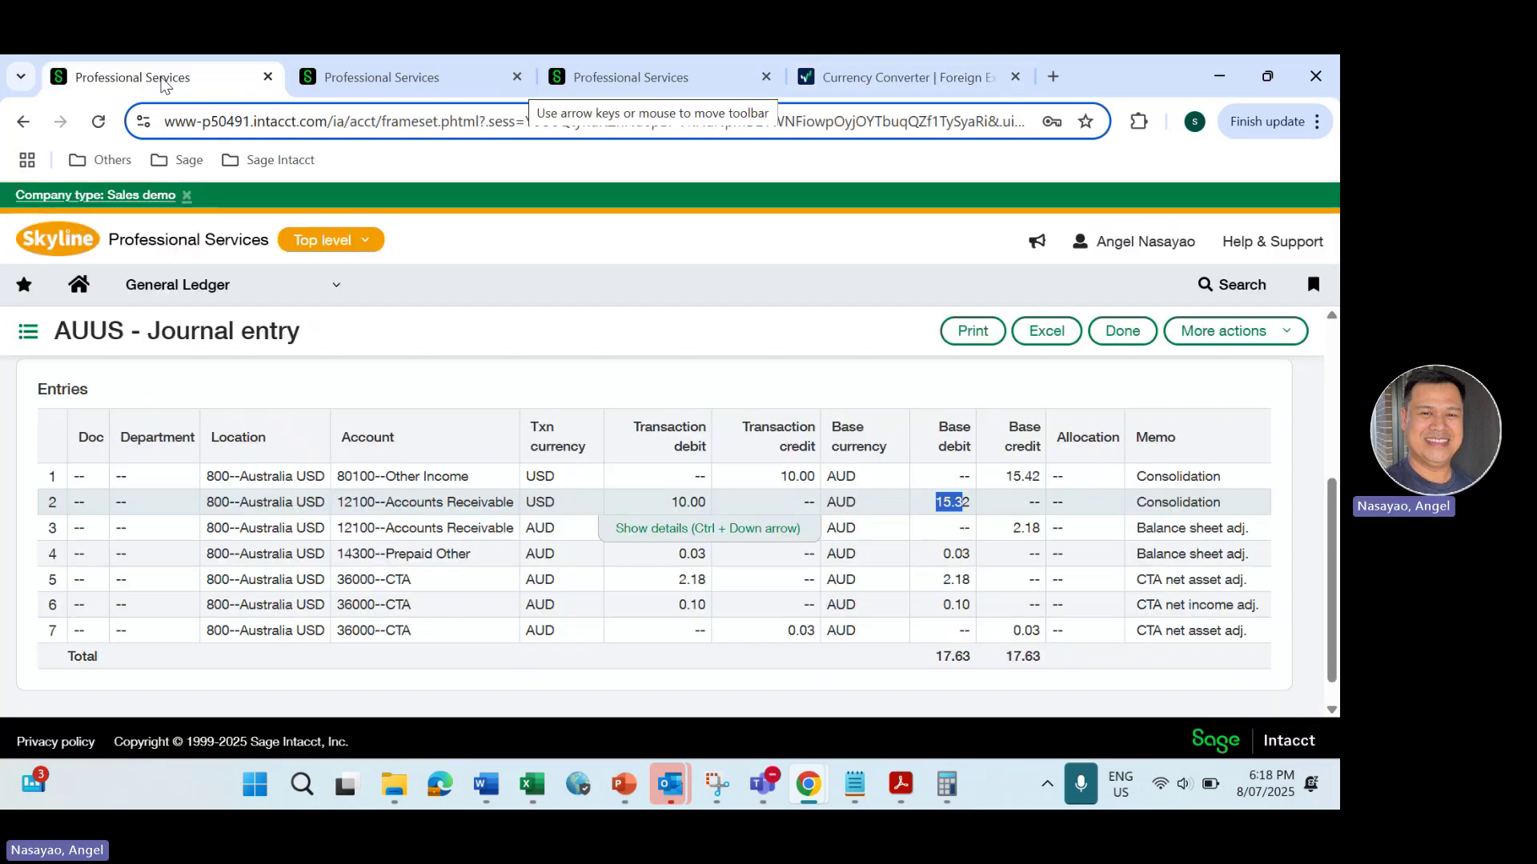
click(927, 72)
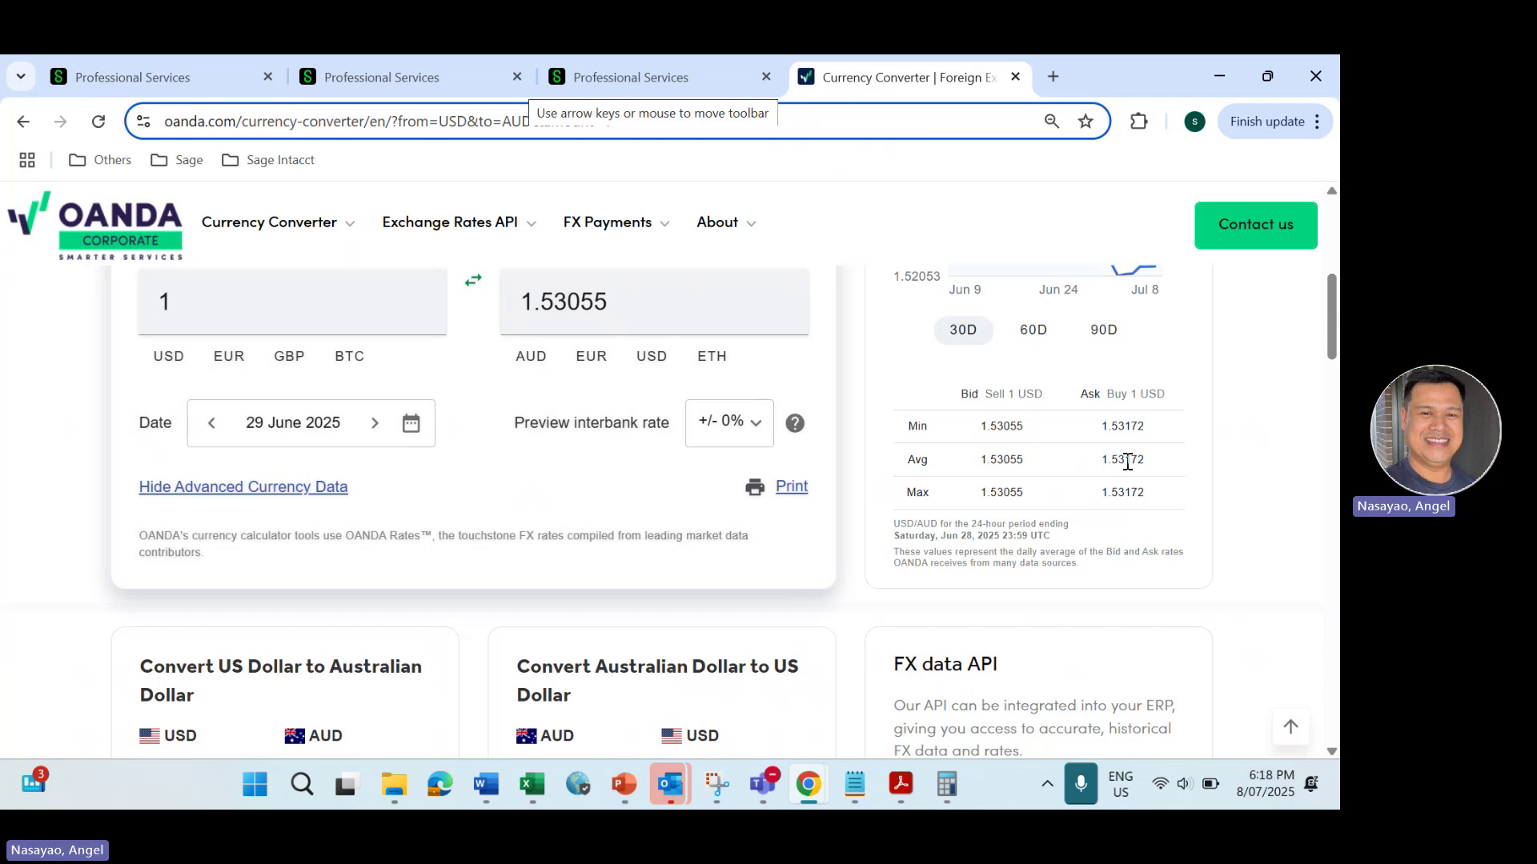
drag(1124, 462, 1130, 464)
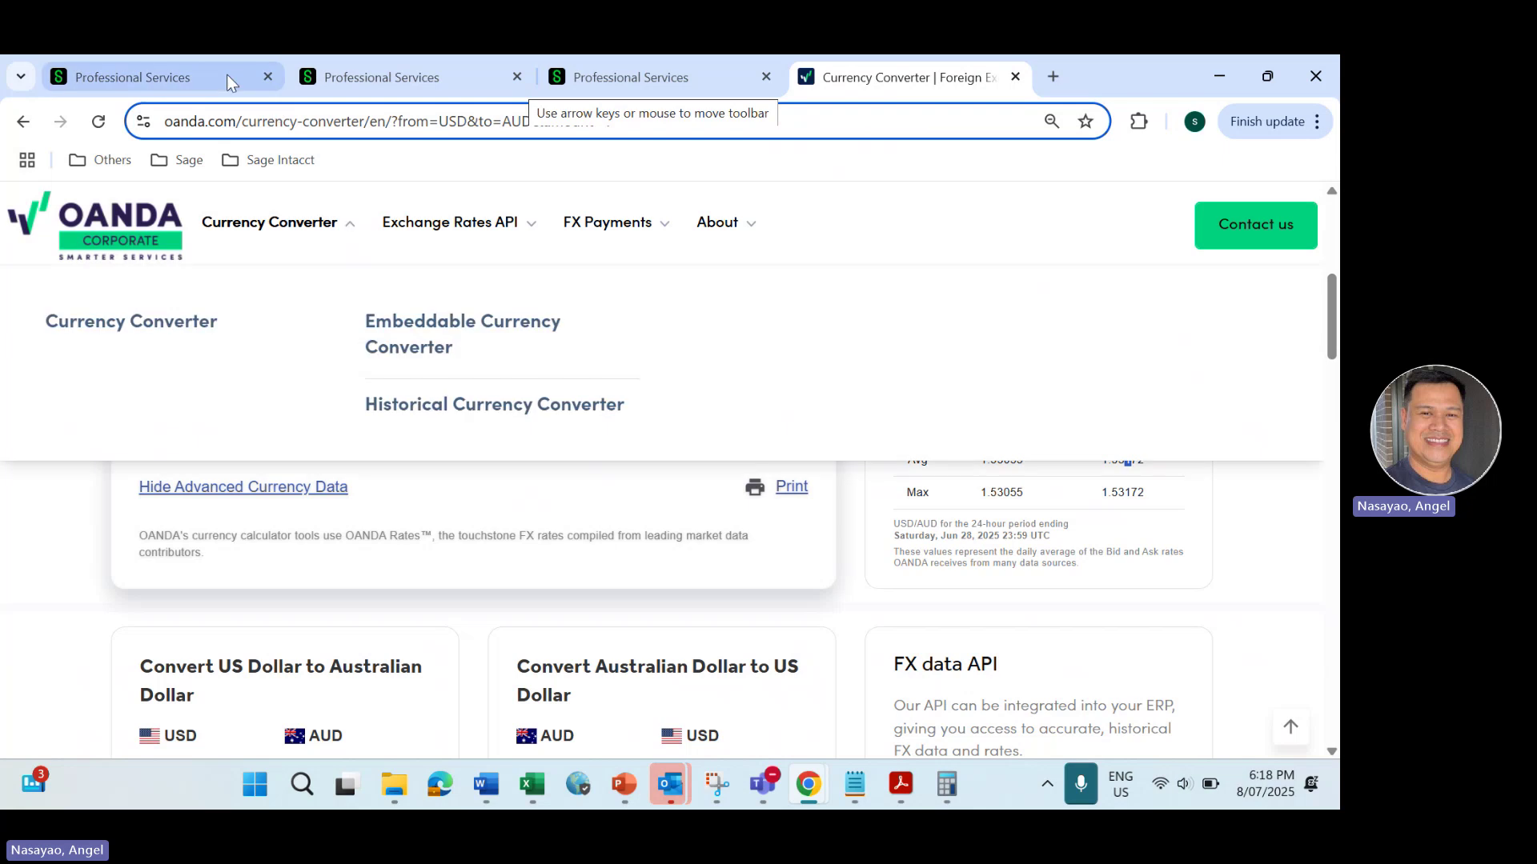
click(198, 72)
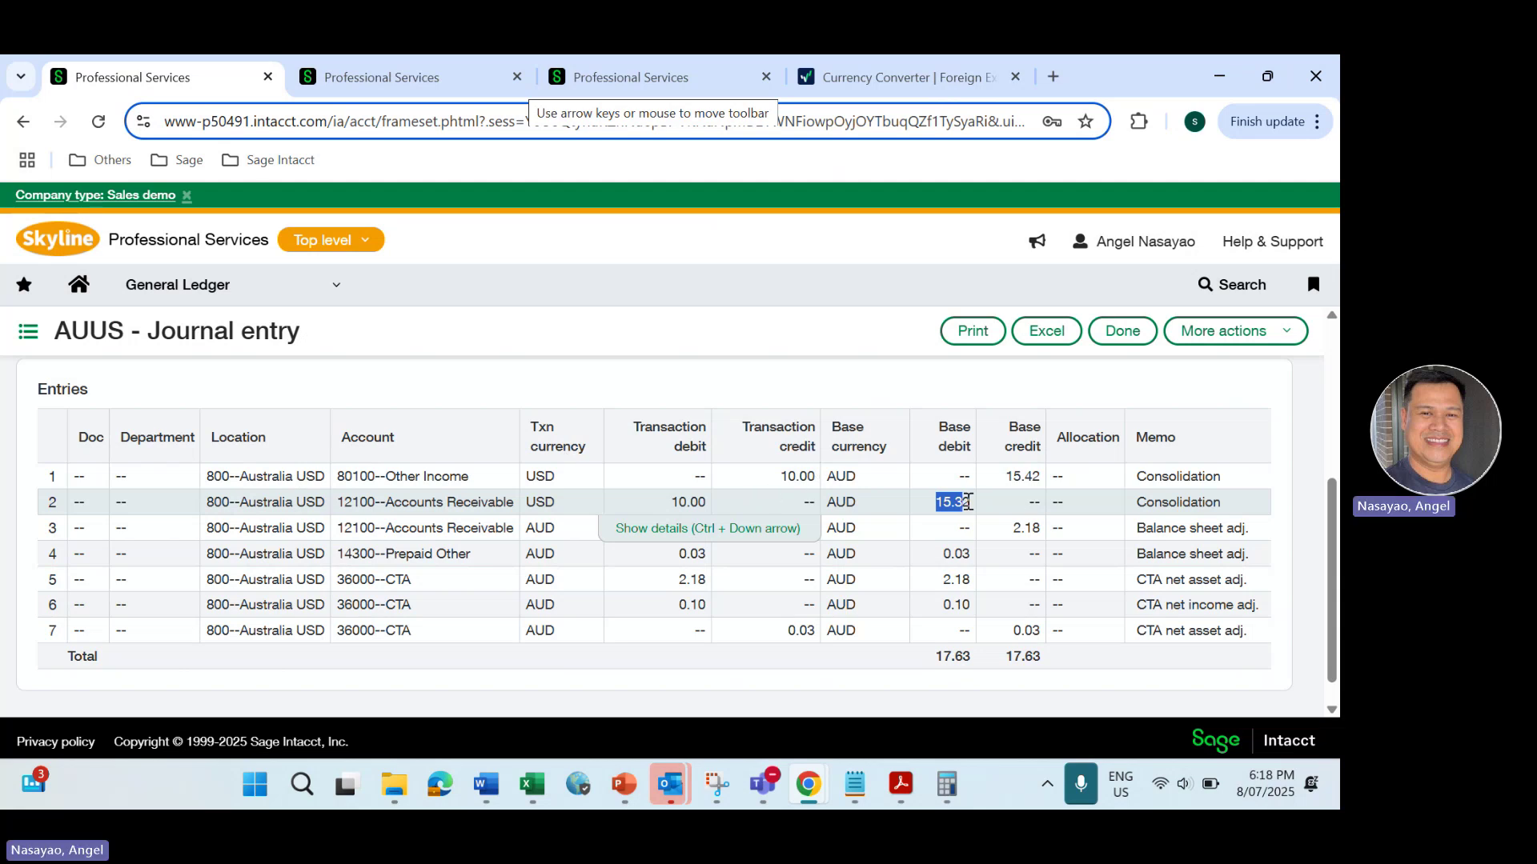
Step: Compare the Other Income entry's base credit with the June average in Sheet2, and examine the CTA net income adjustment's base debit
click(1017, 477)
drag(1014, 477, 1034, 478)
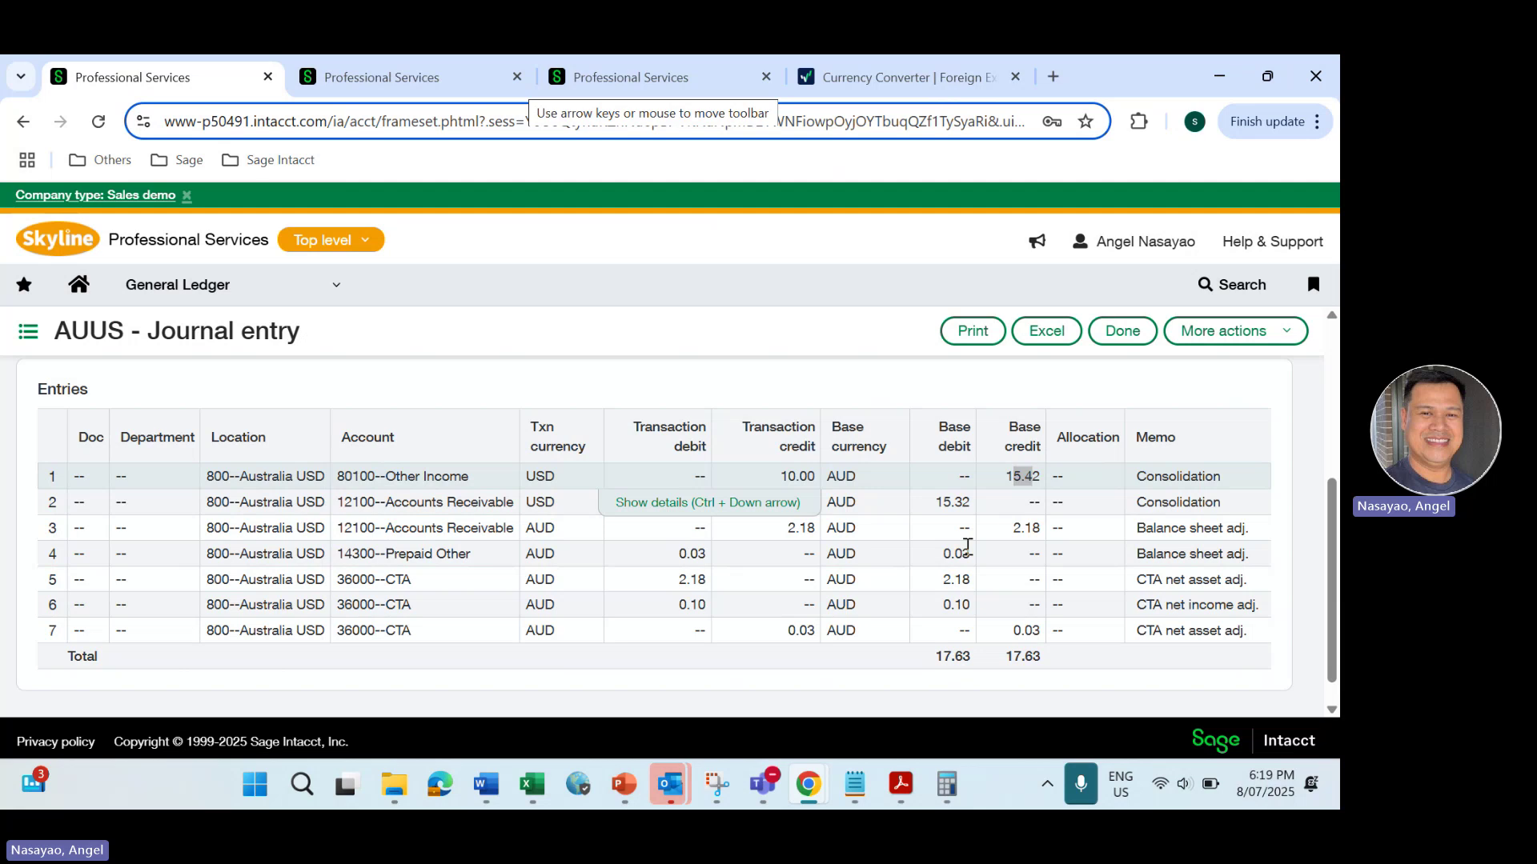
key(alt+Tab)
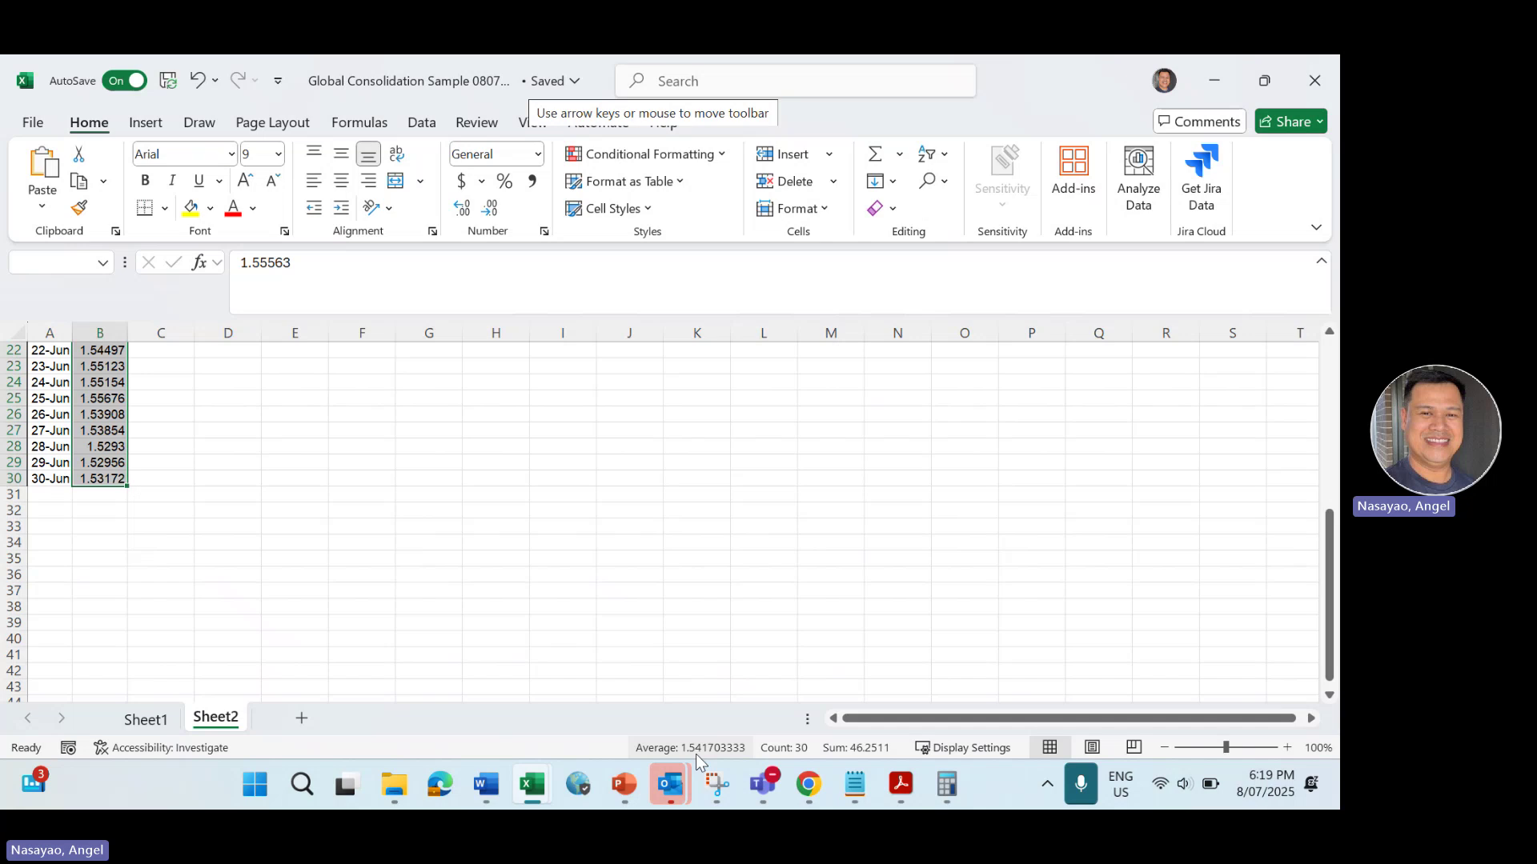
key(alt+Tab)
key(alt+Tab)
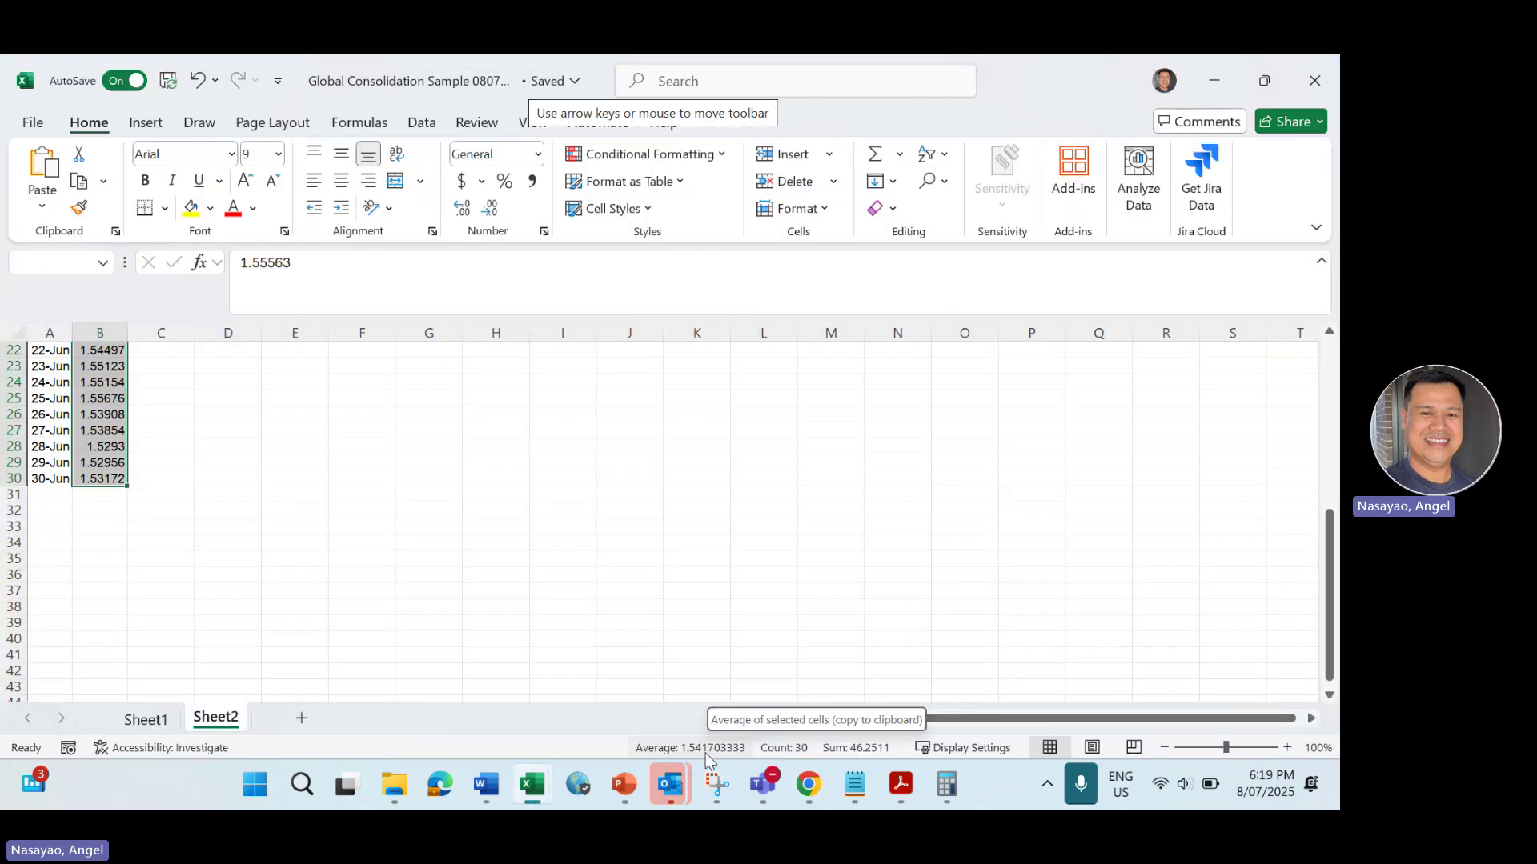
click(694, 756)
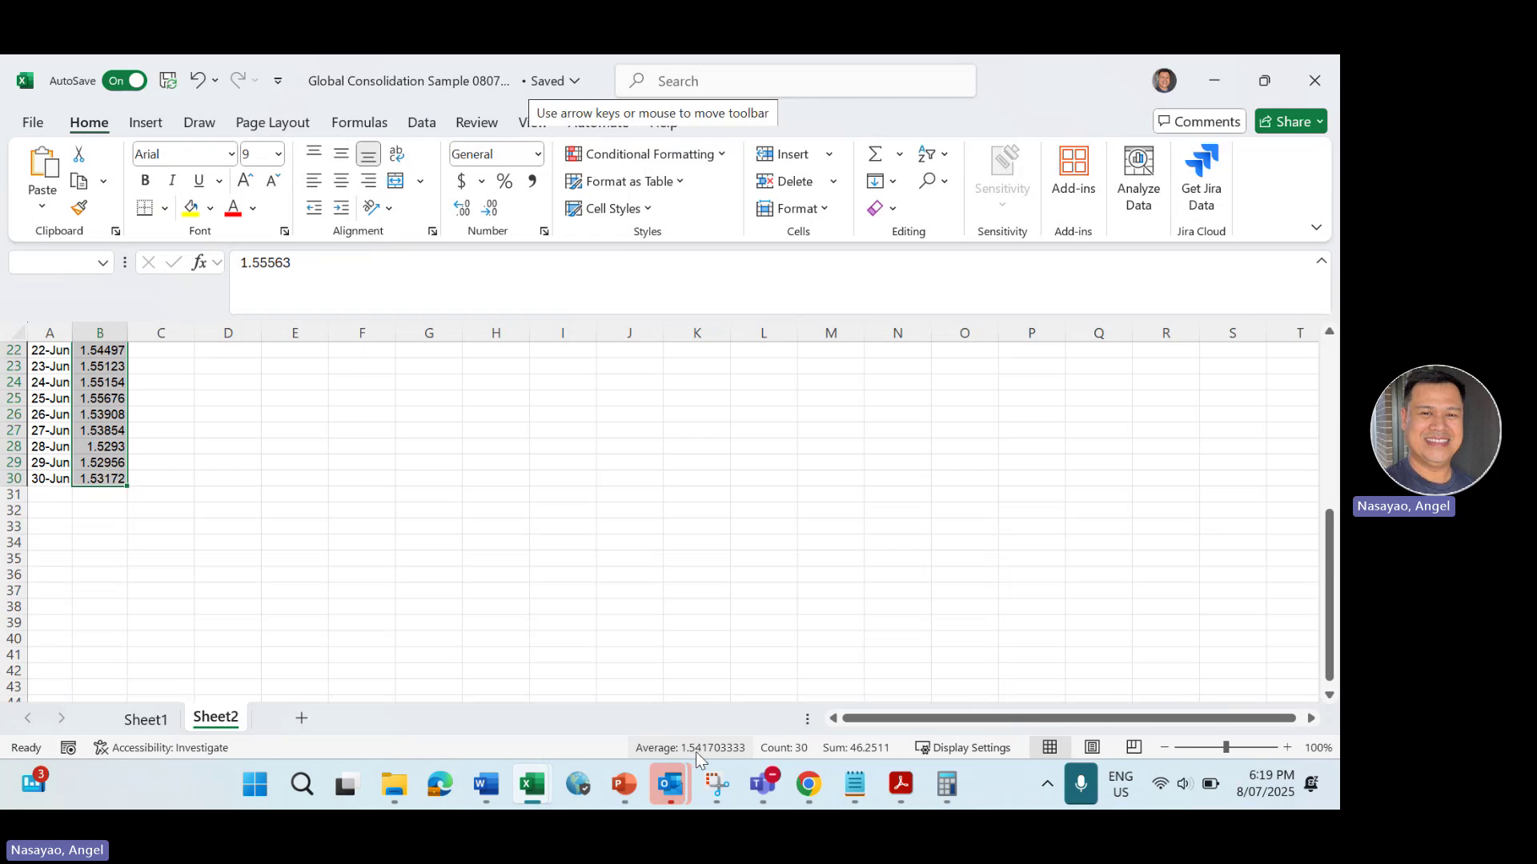
key(alt+Tab)
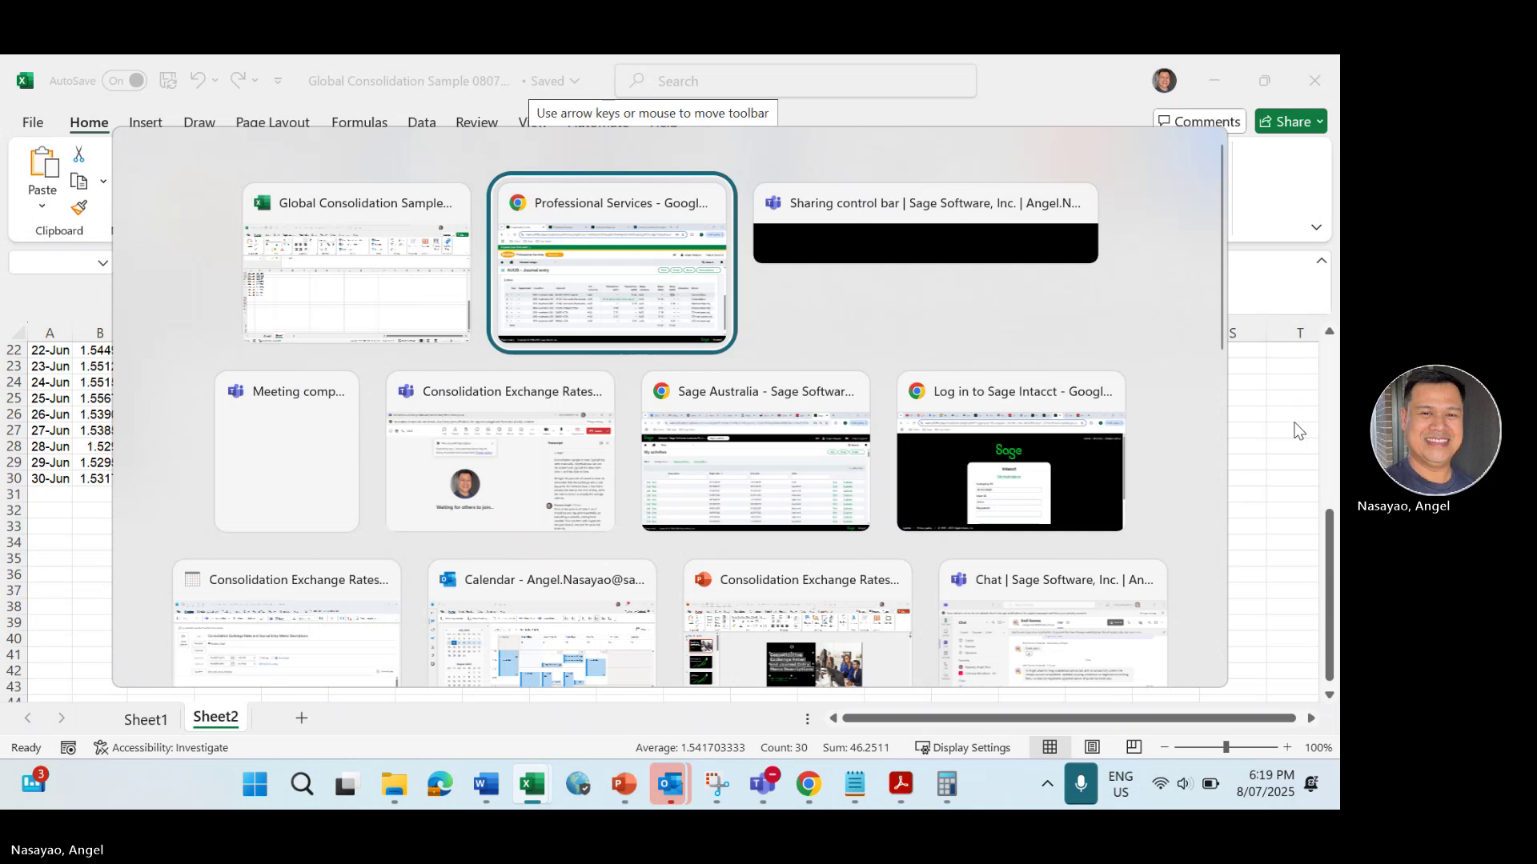
key(alt+Tab)
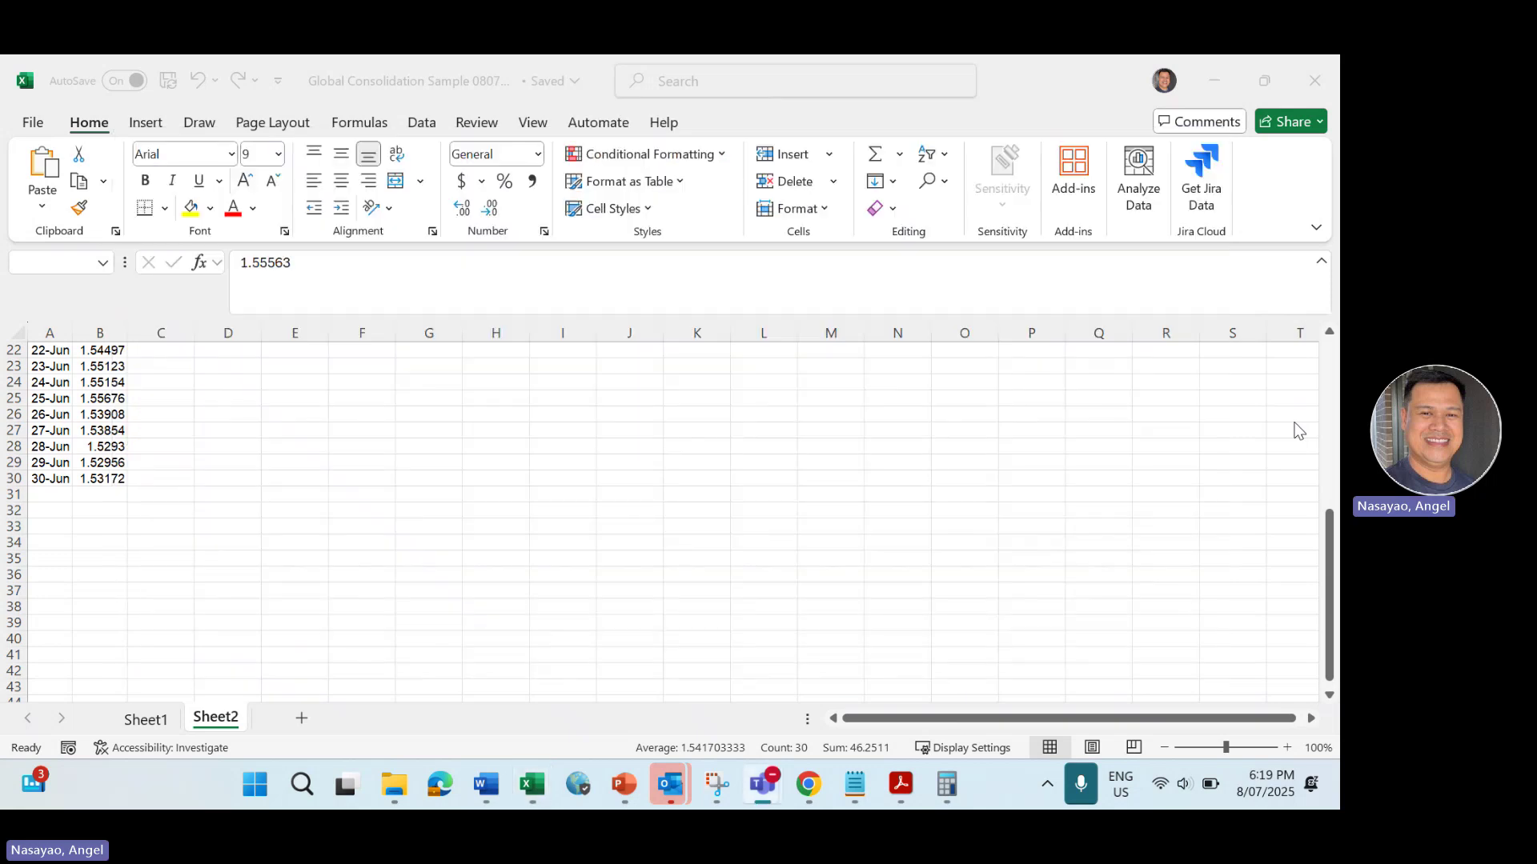
key(alt+Tab)
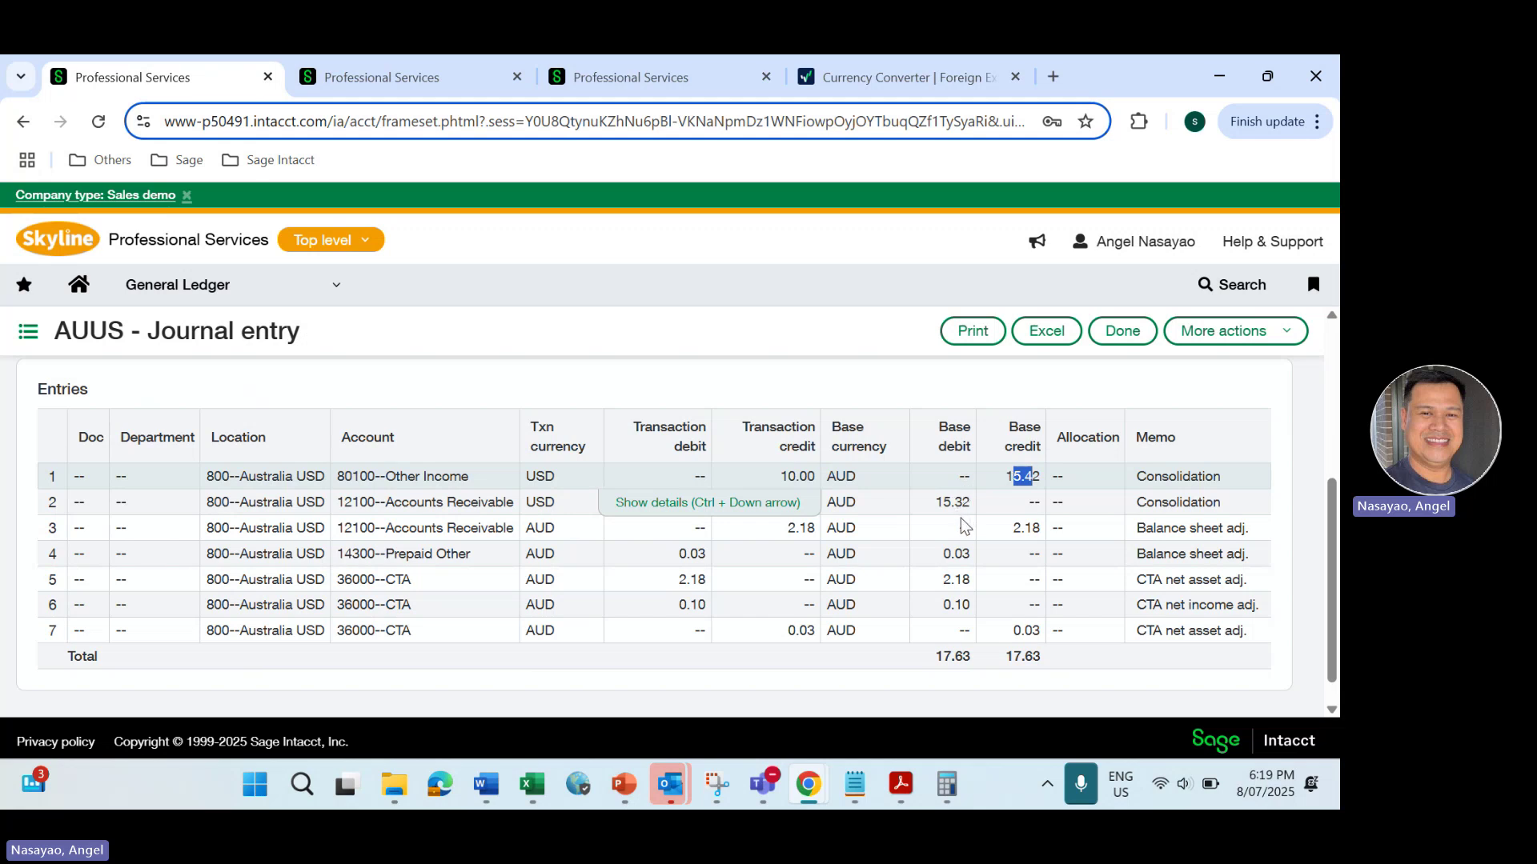
click(945, 608)
drag(945, 607, 969, 605)
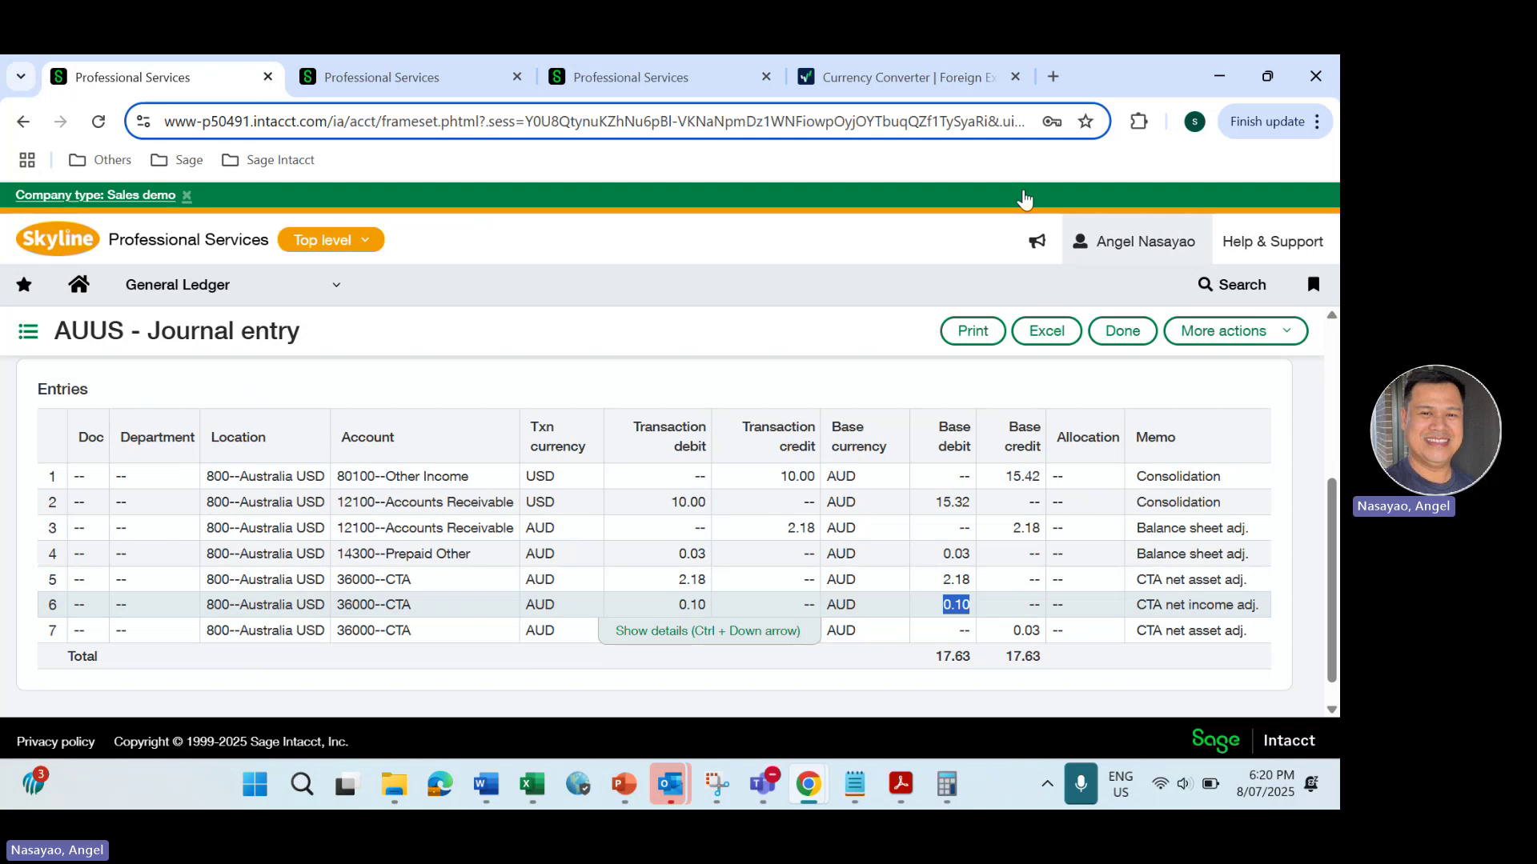
Step: Switch back to the OANDA converter to review the USD to AUD average ask rate for 29 June 2025
click(916, 75)
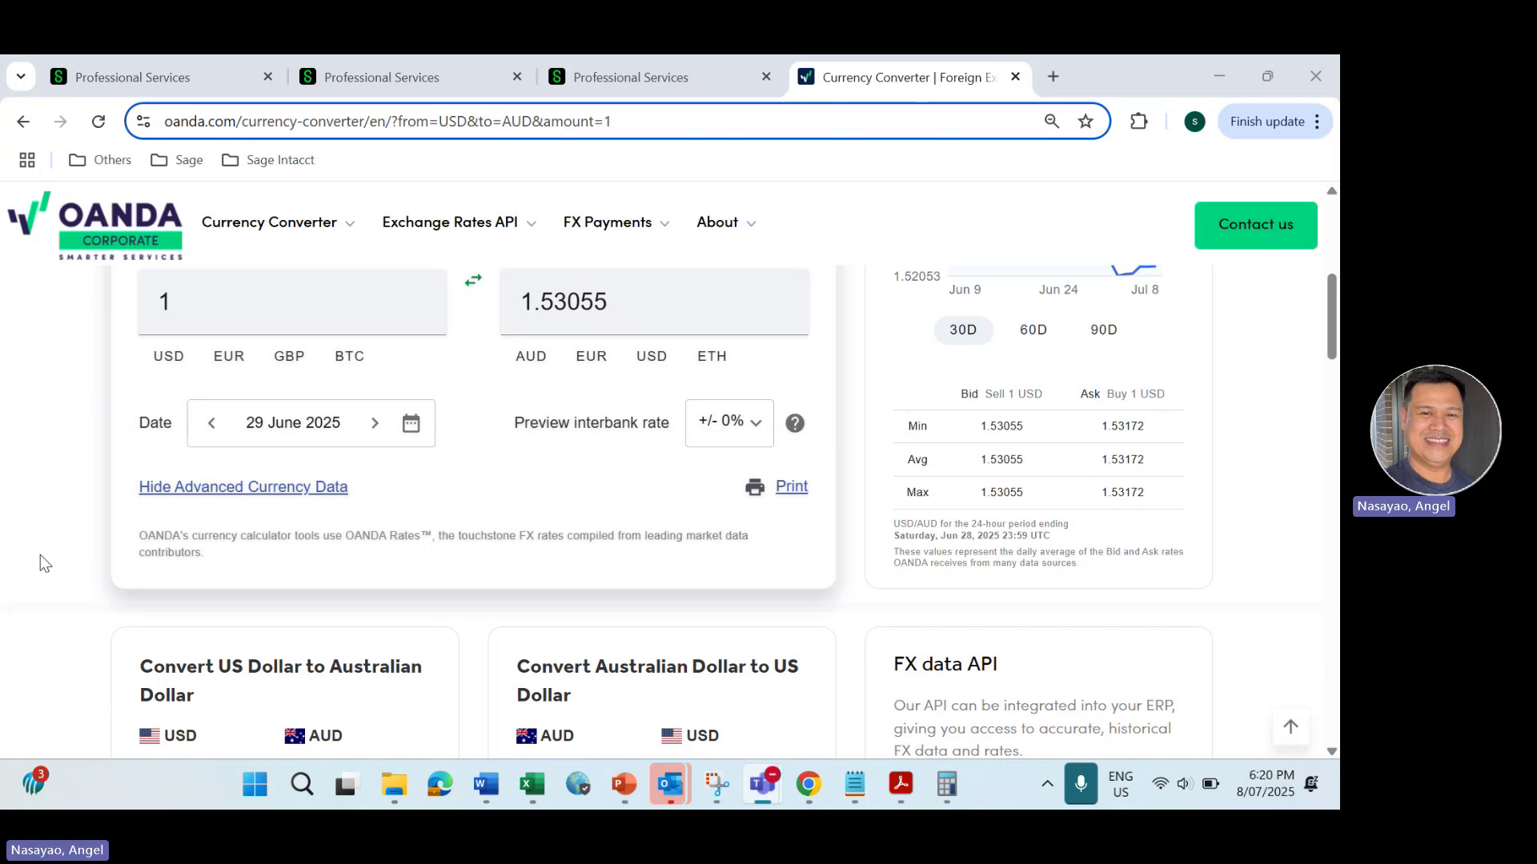
key(alt+Tab)
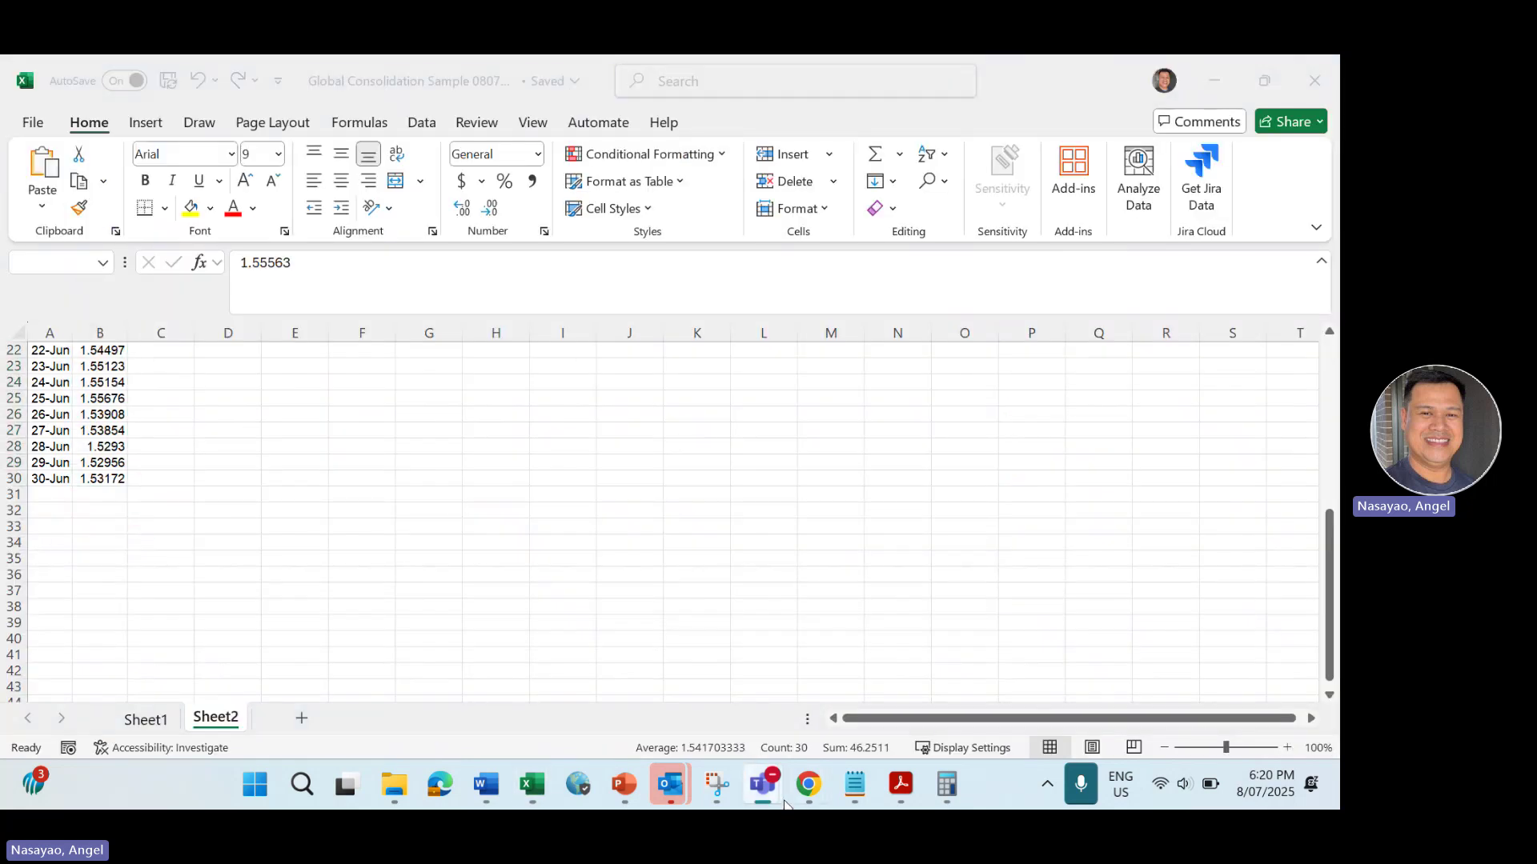
mouse_move(809, 789)
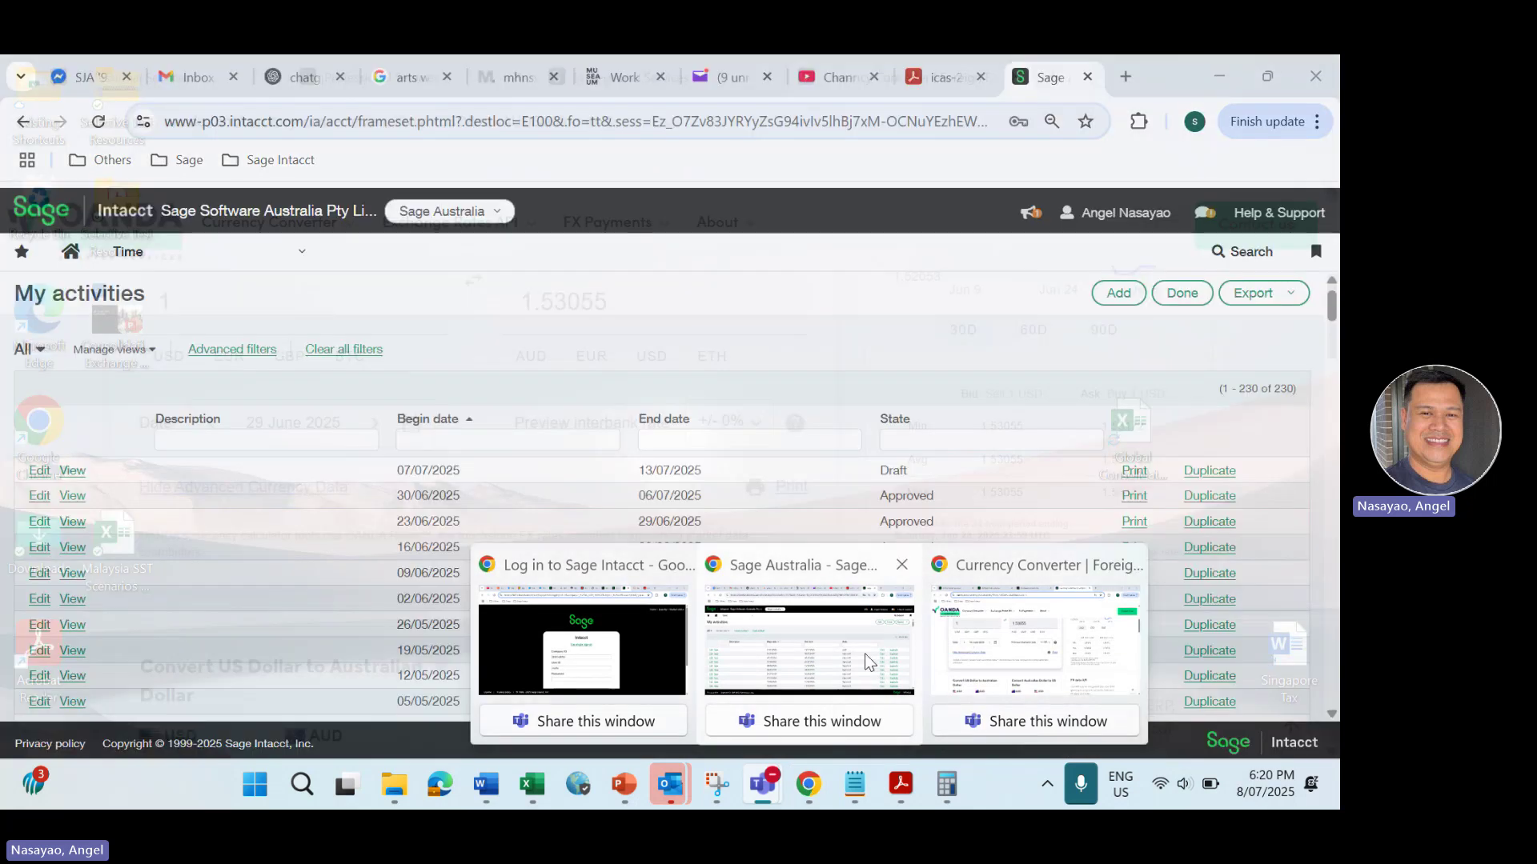
click(968, 626)
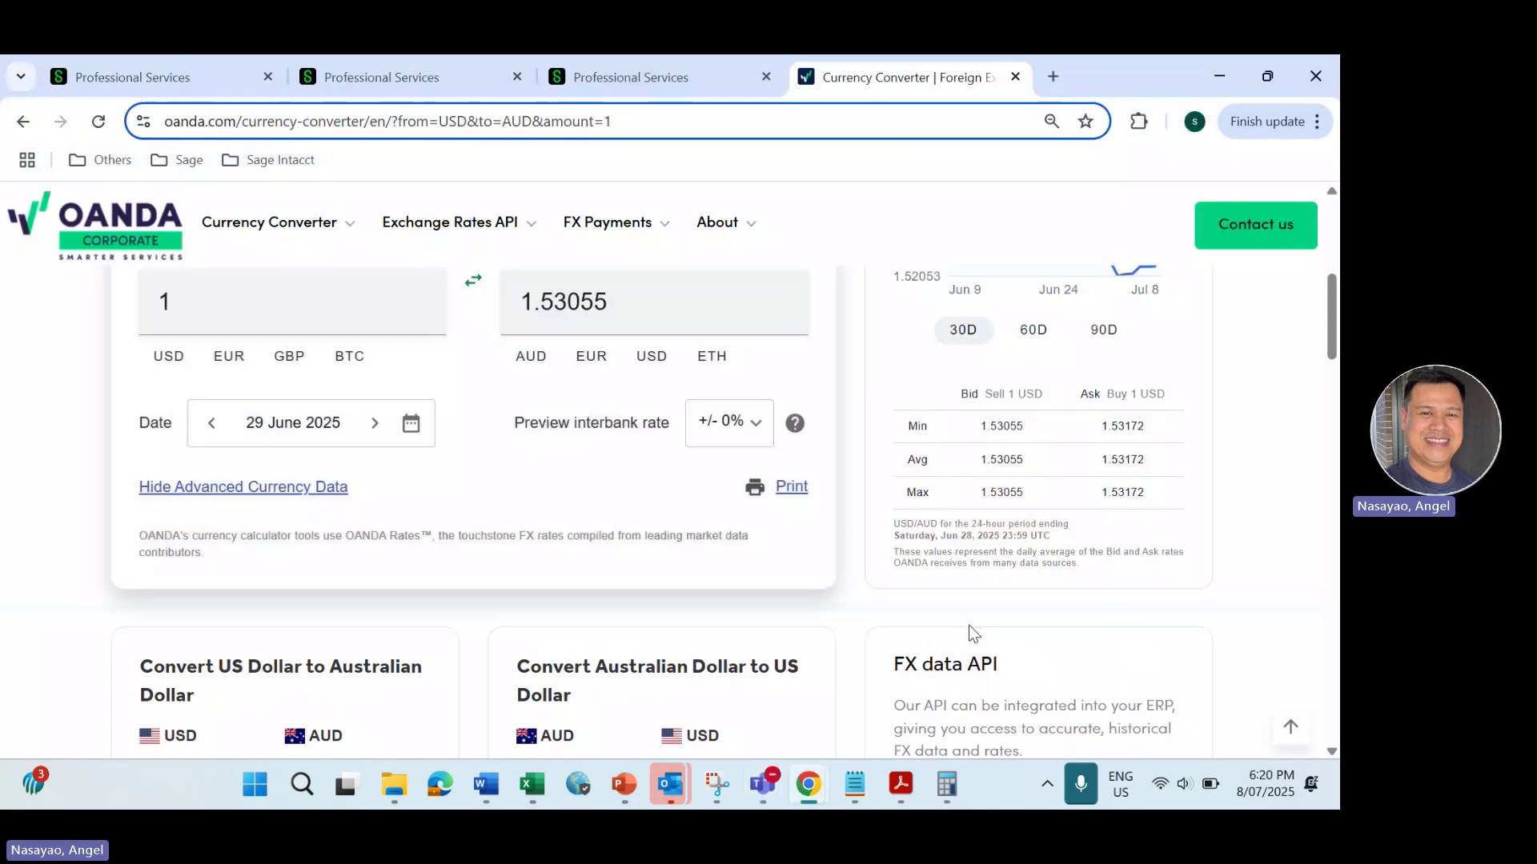
mouse_move(429, 195)
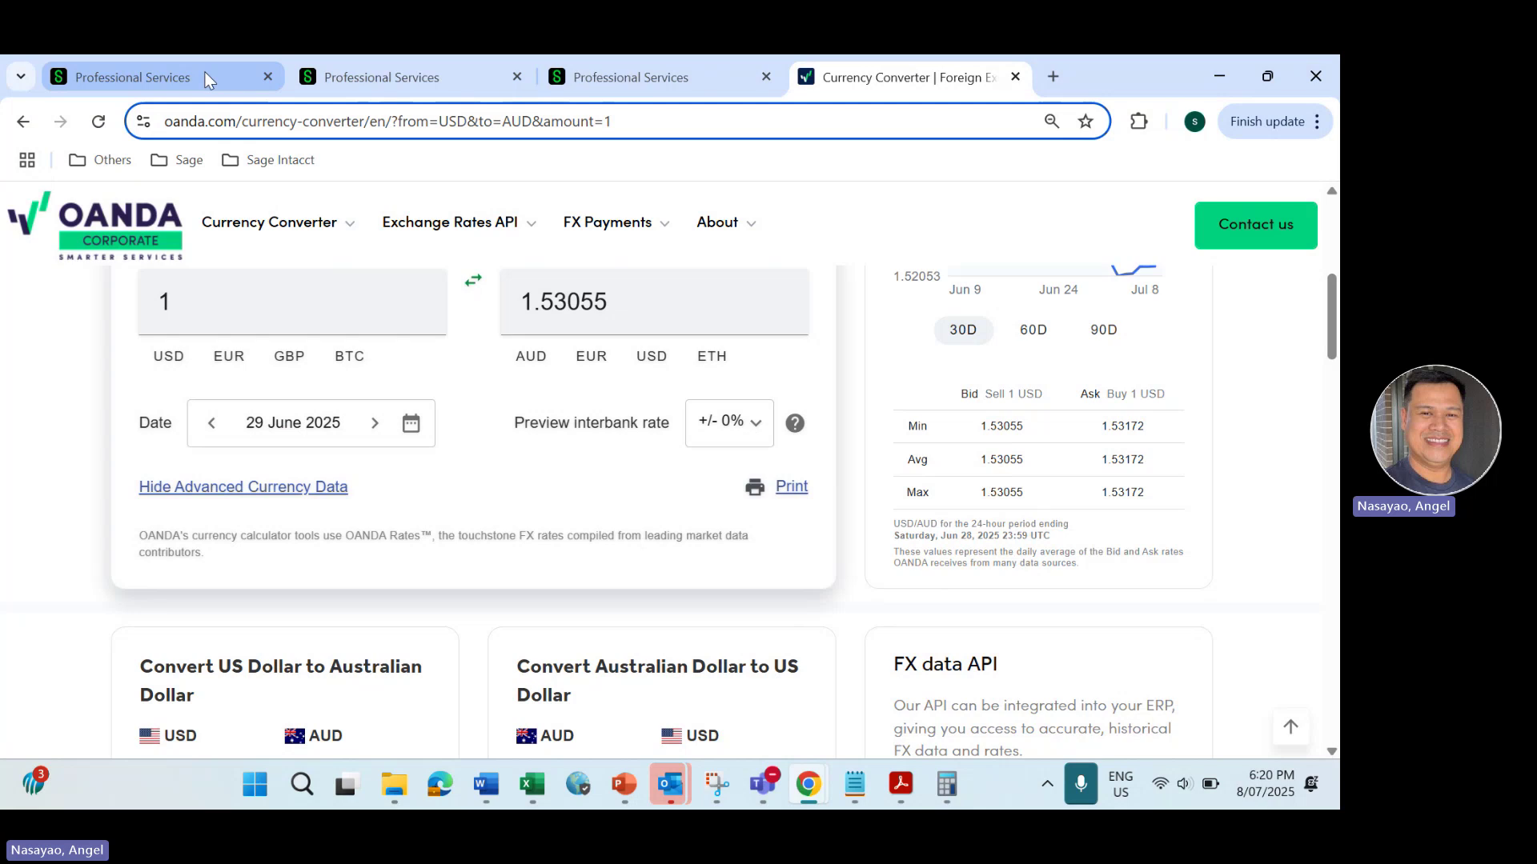
mouse_move(204, 70)
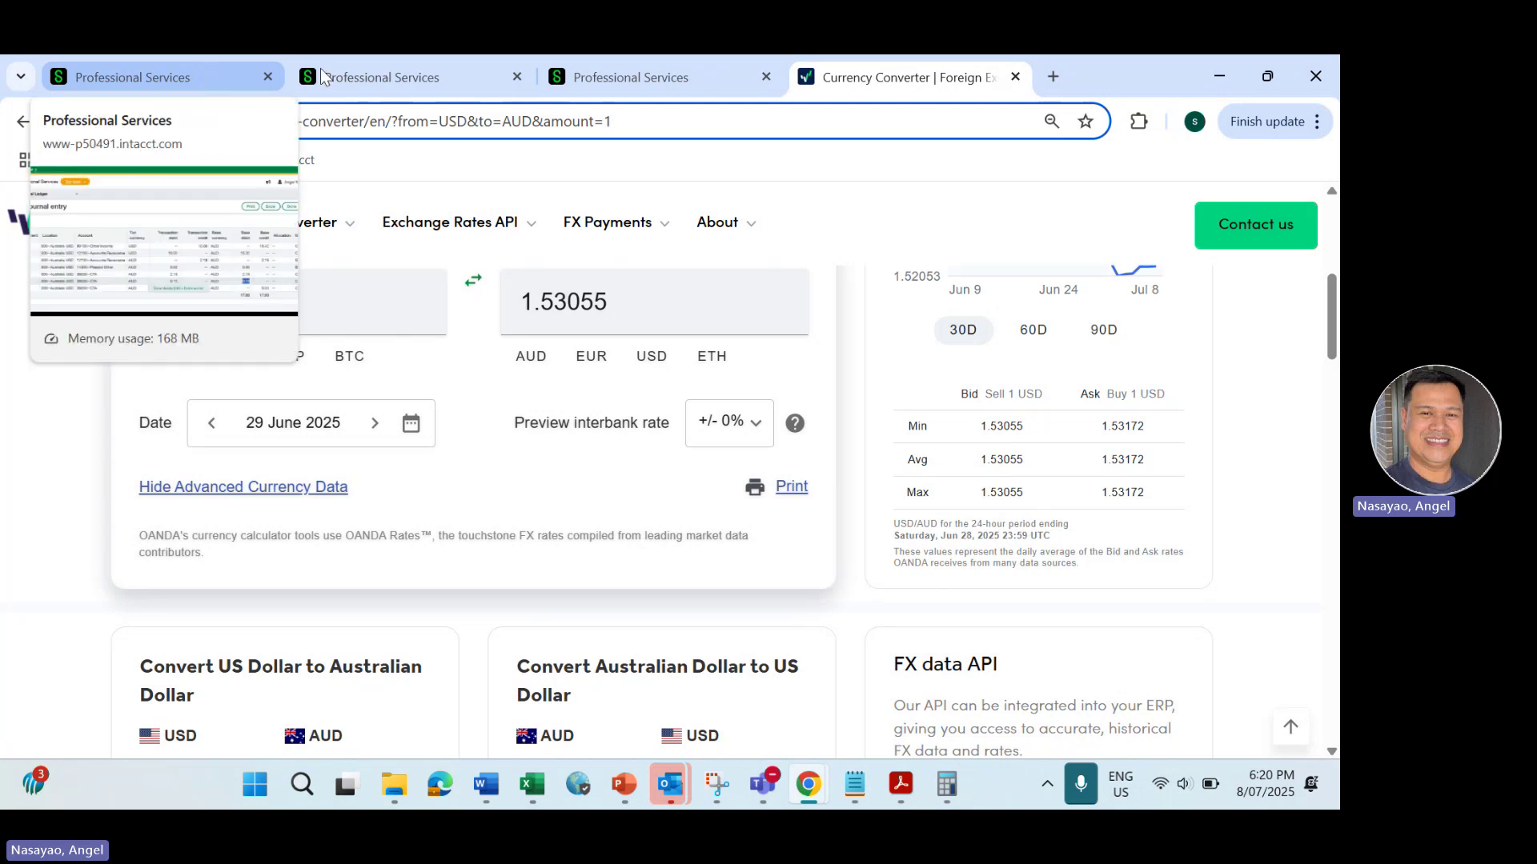
mouse_move(372, 75)
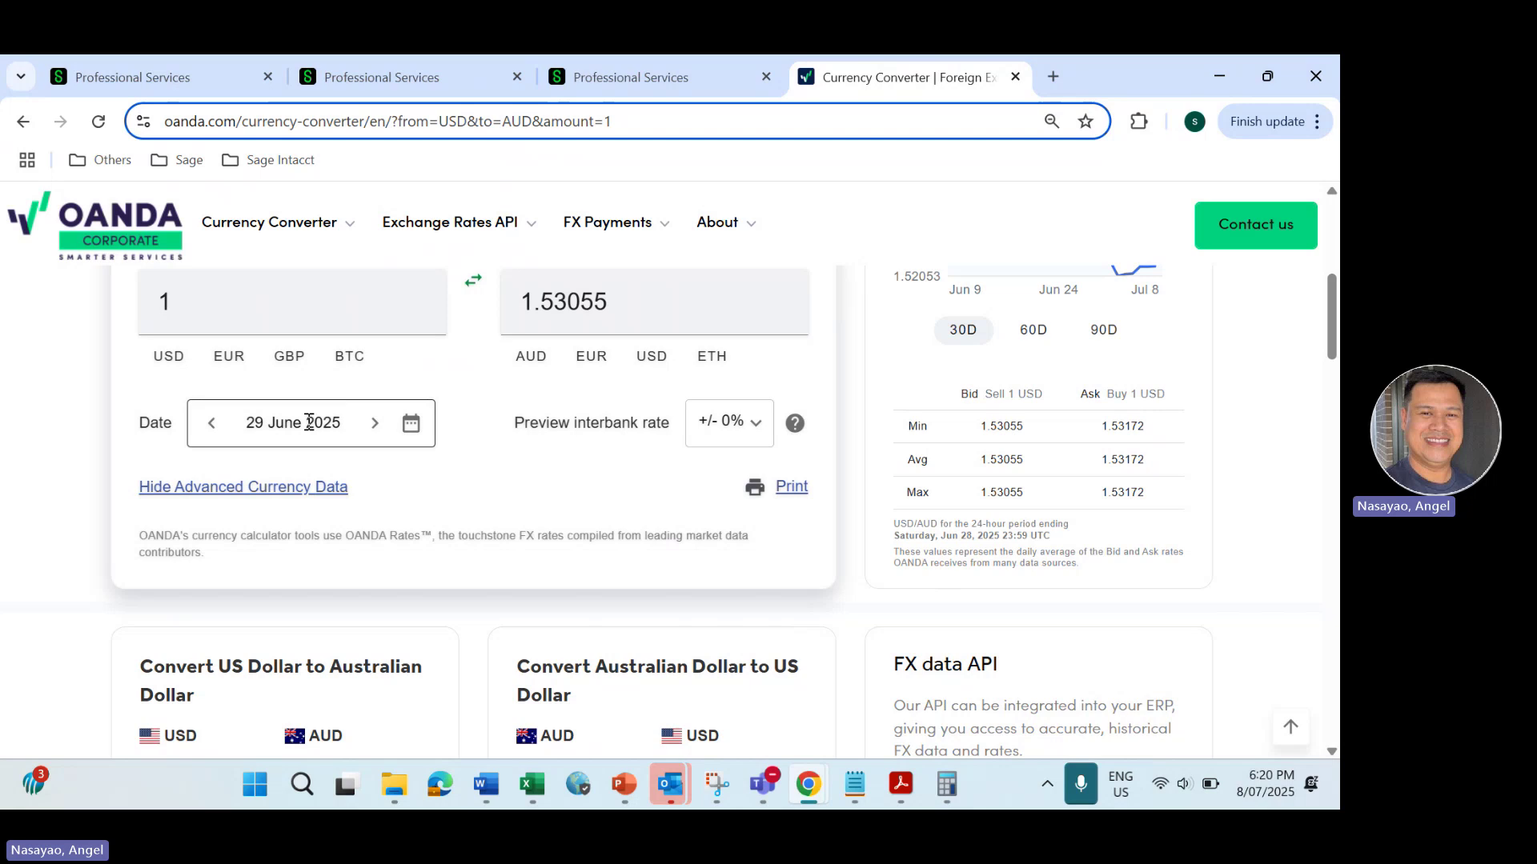
Step: Open Calculator and start a subtraction with the June spot rate 1.5317 as the first value
click(938, 784)
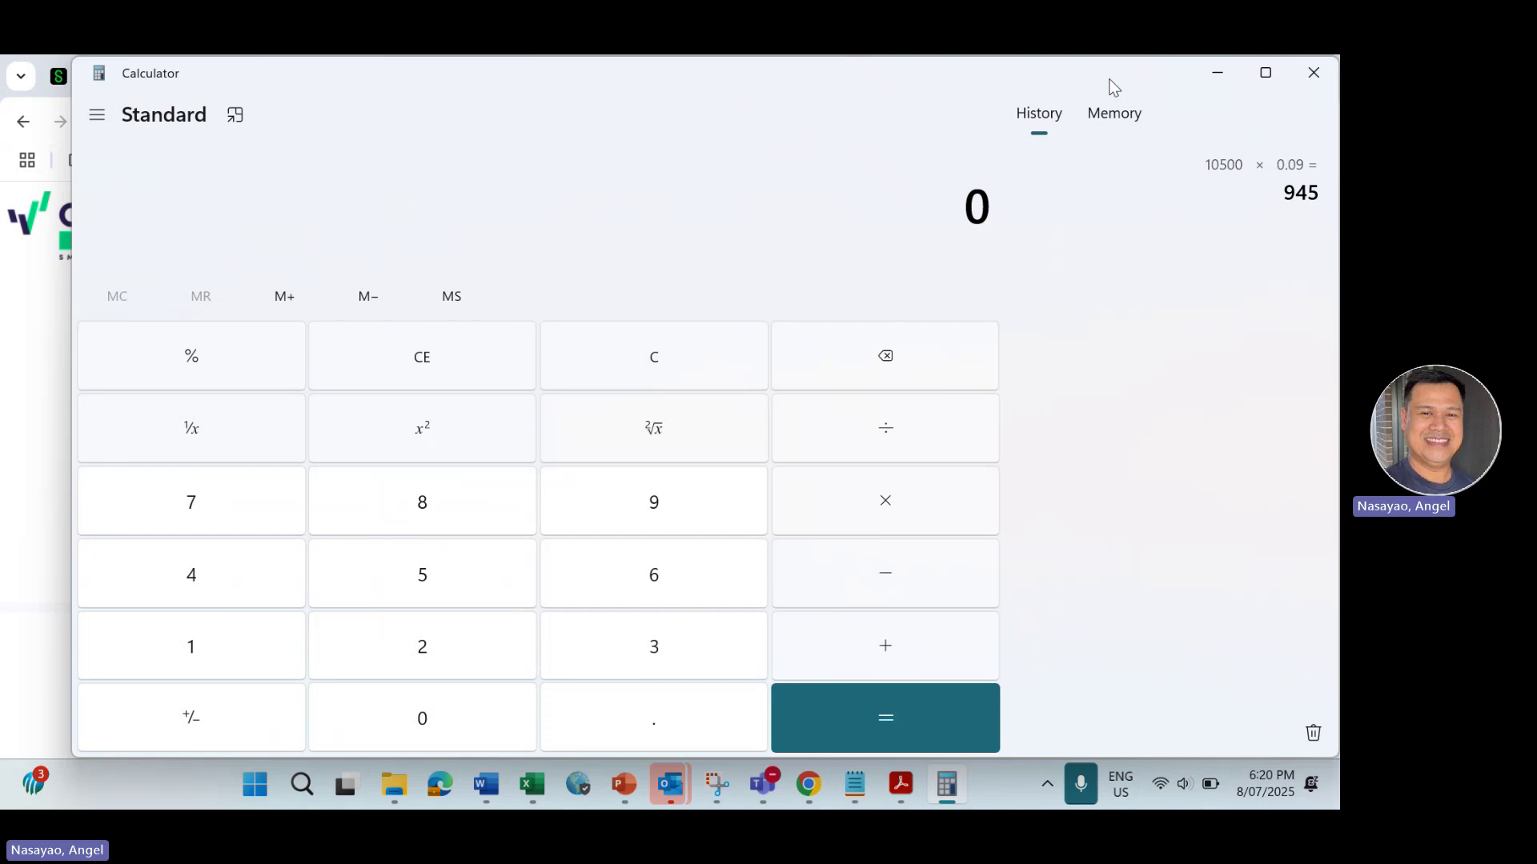
key(alt+Tab)
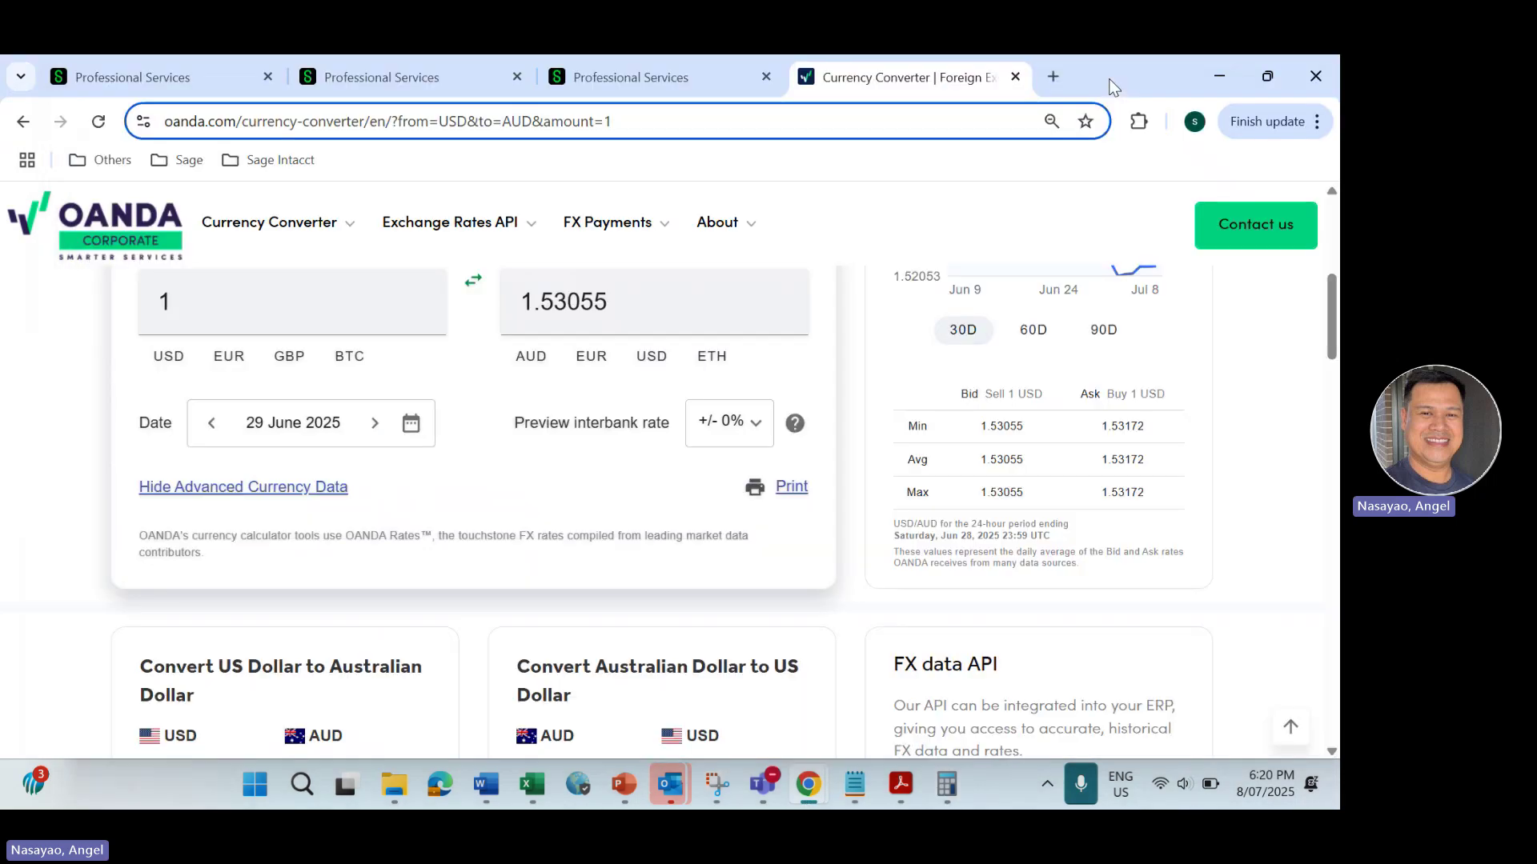
key(alt+Tab)
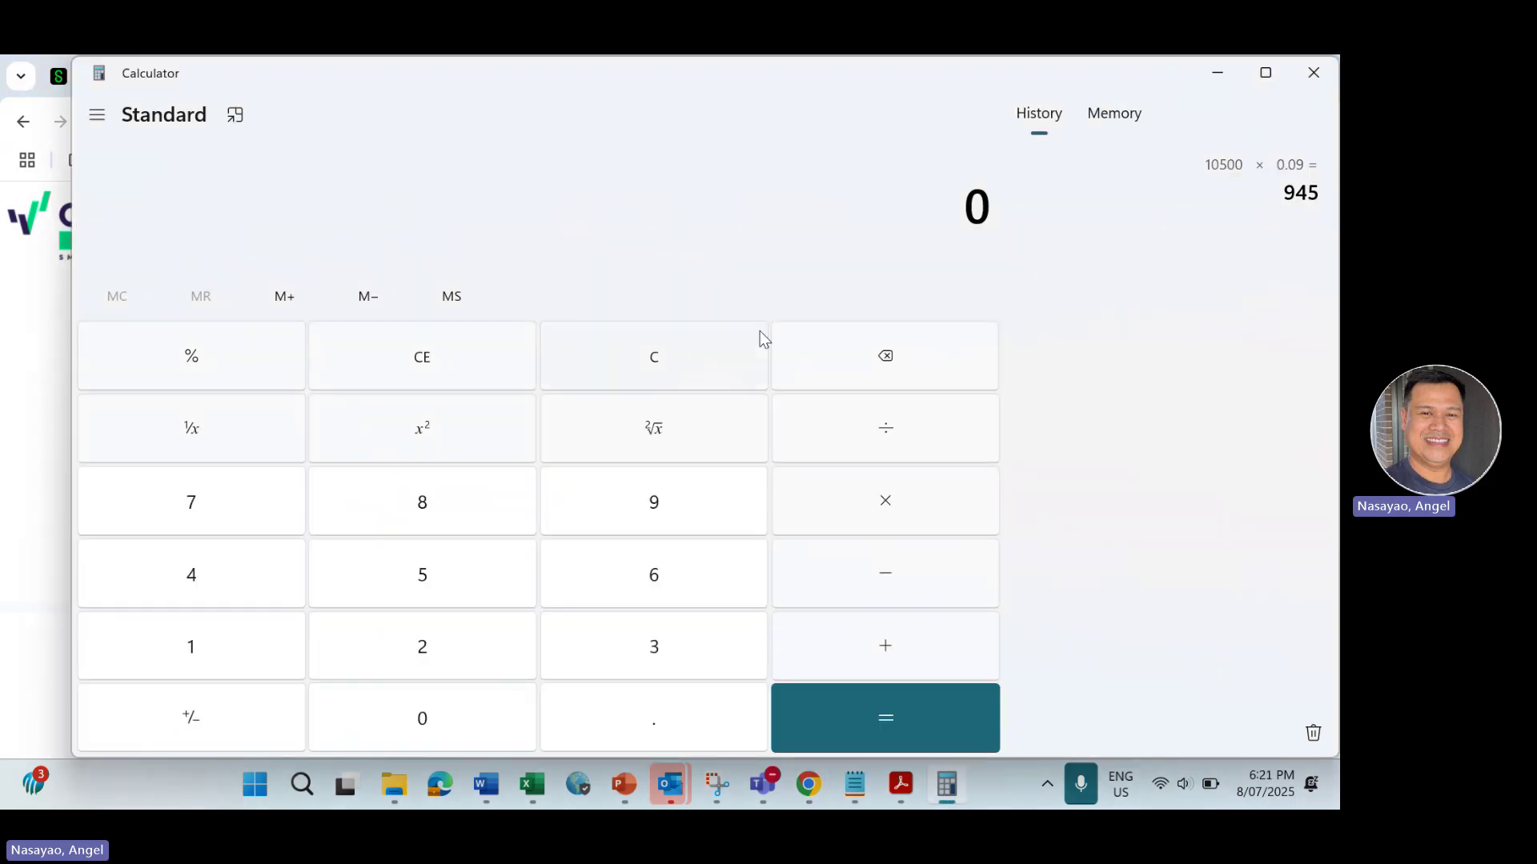
key(1)
key(period)
key(5)
key(3)
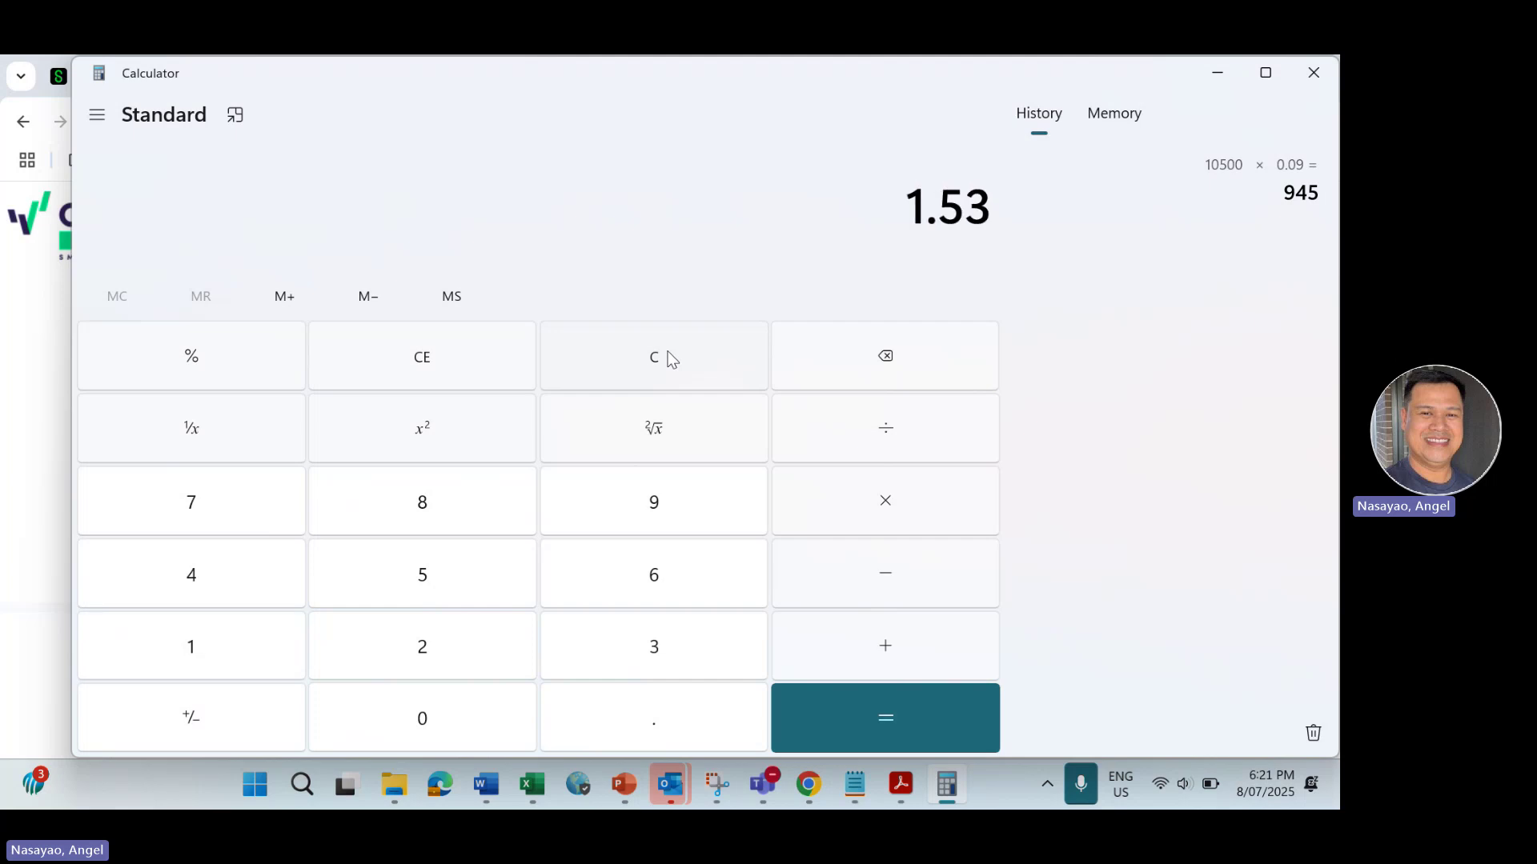
key(1)
key(7)
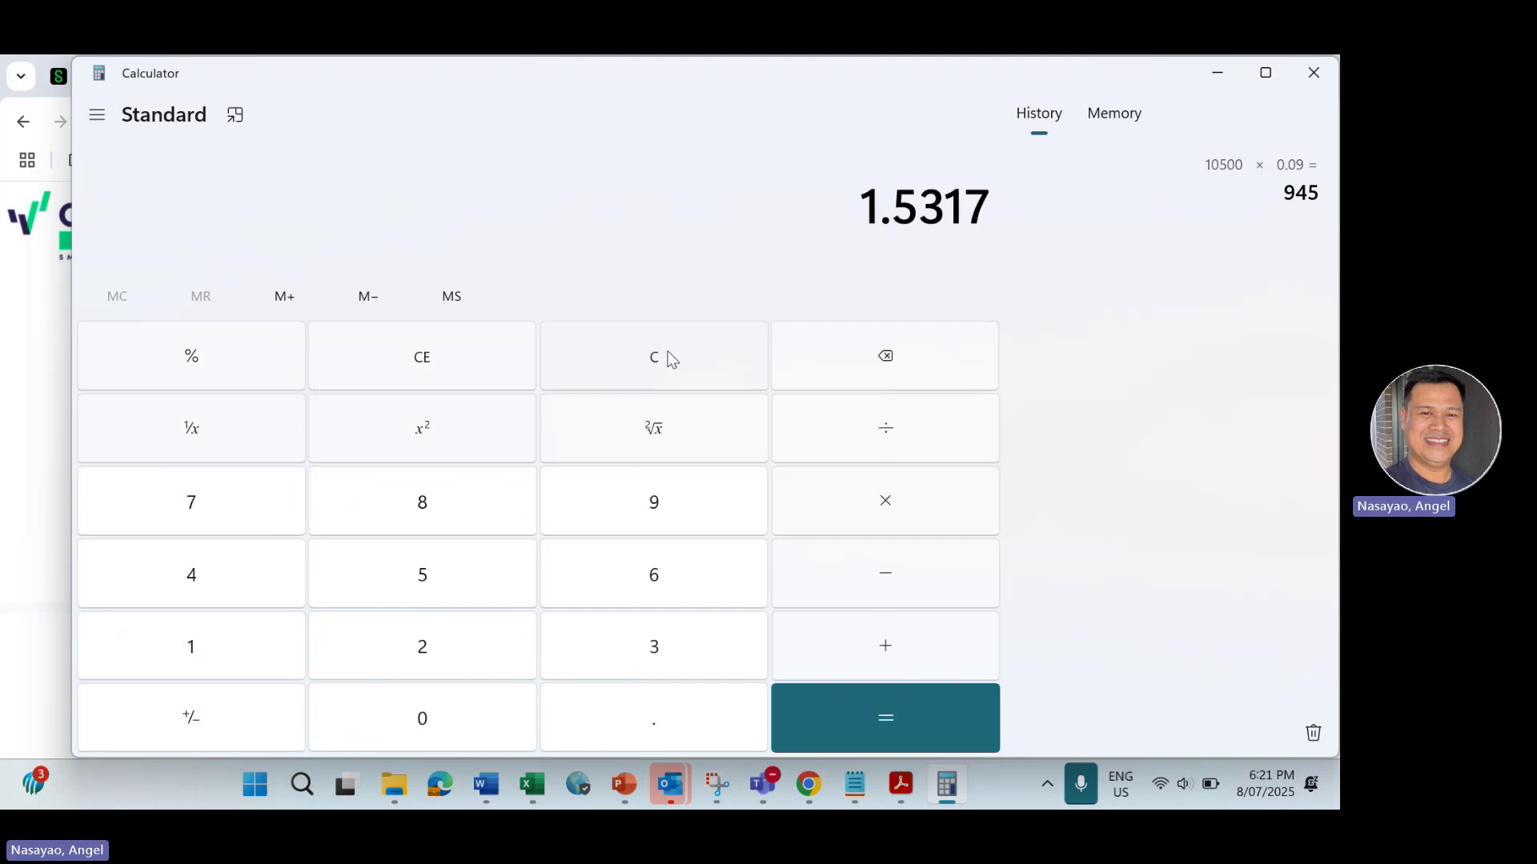
key(minus)
Step: Look up the USD to AUD rates for 1 June 2025 and 30 May 2025 in the OANDA converter
key(alt+Tab)
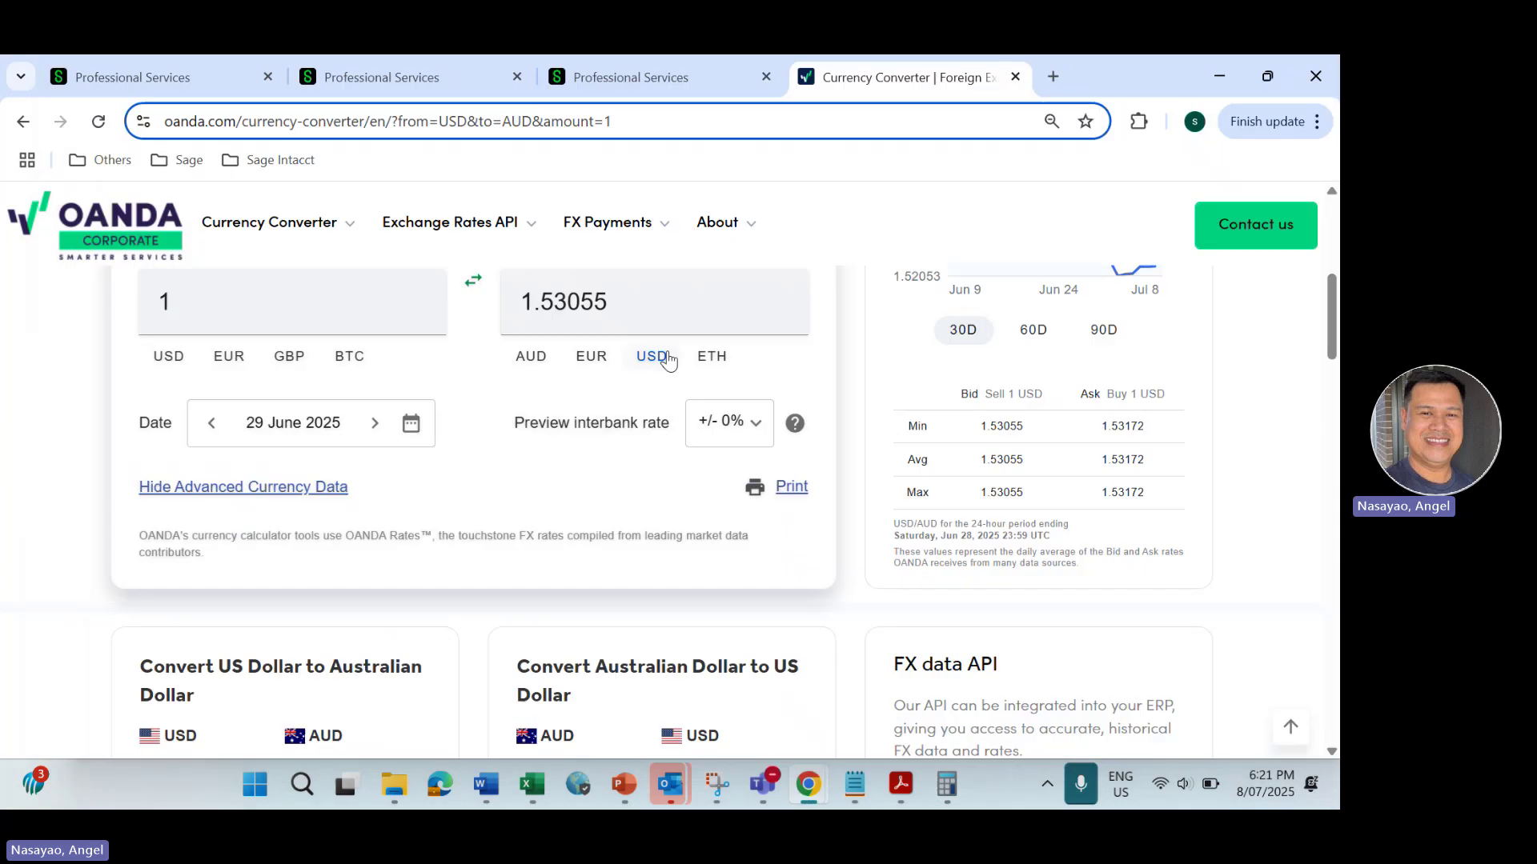
click(412, 426)
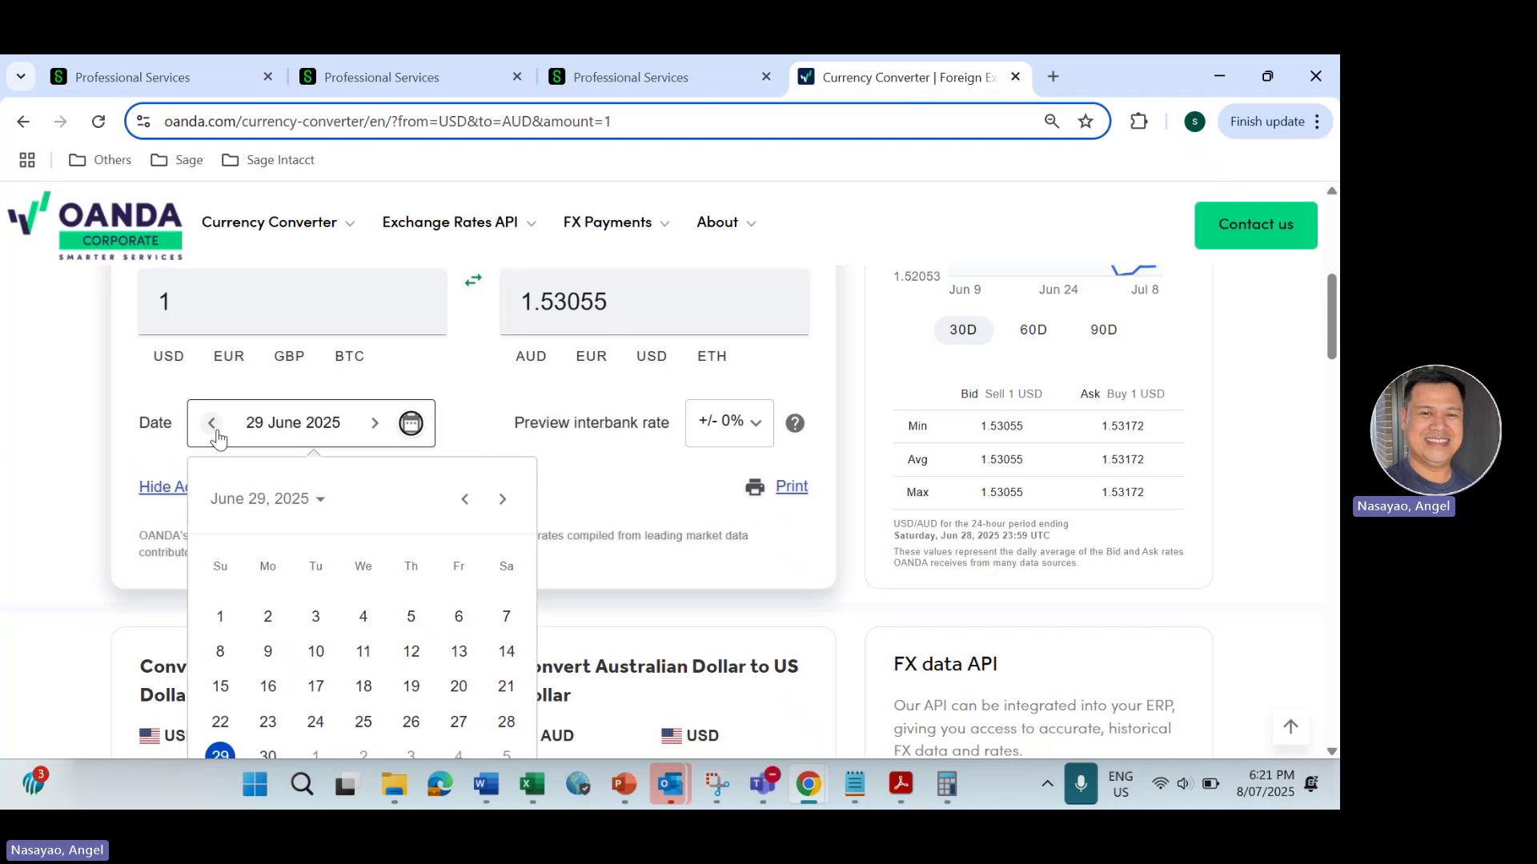
click(221, 618)
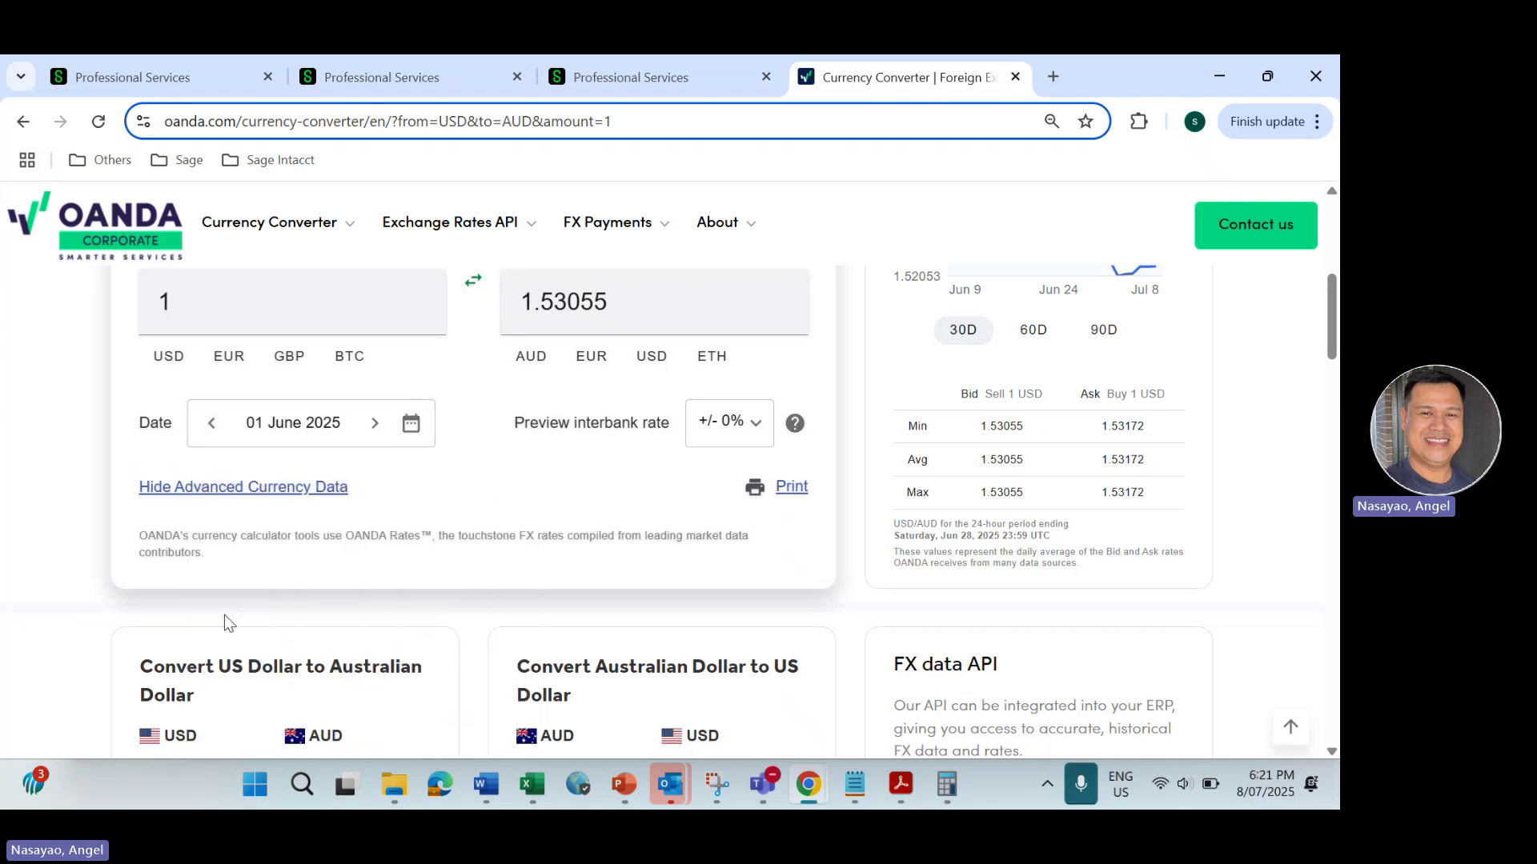
click(411, 424)
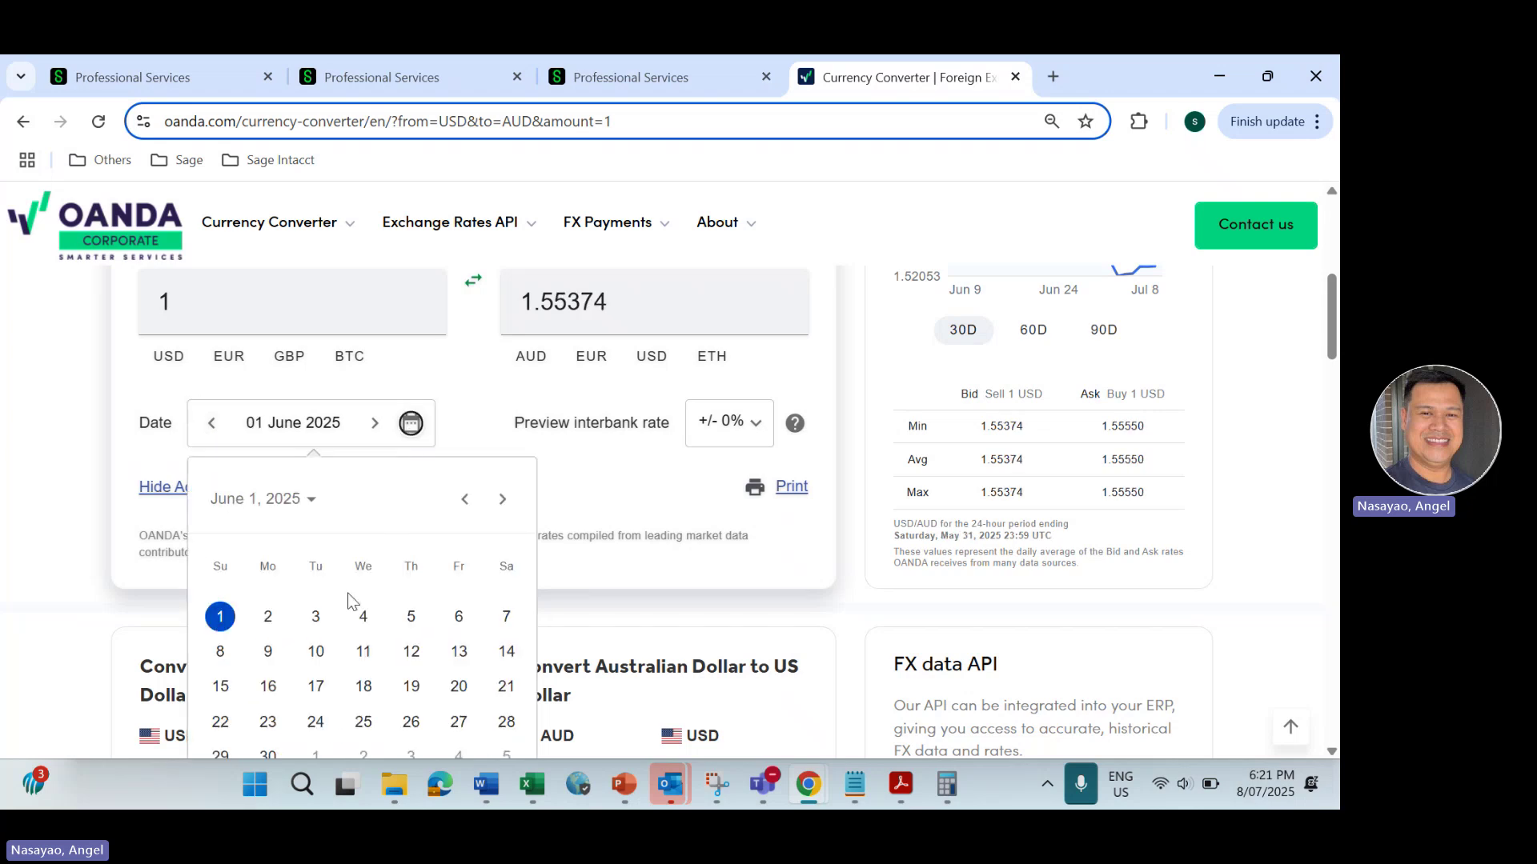
click(464, 499)
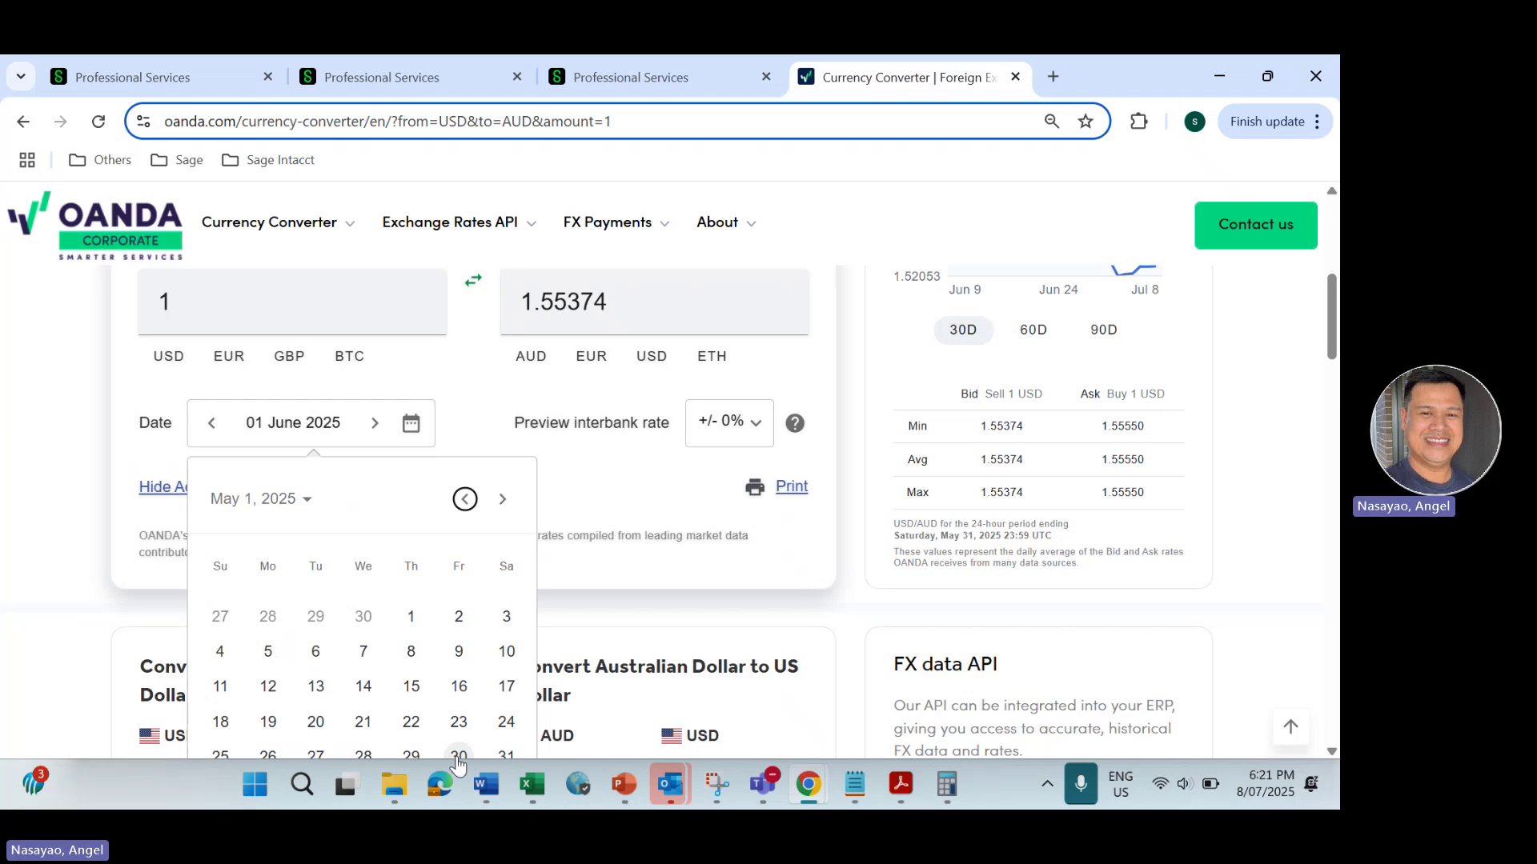
click(459, 759)
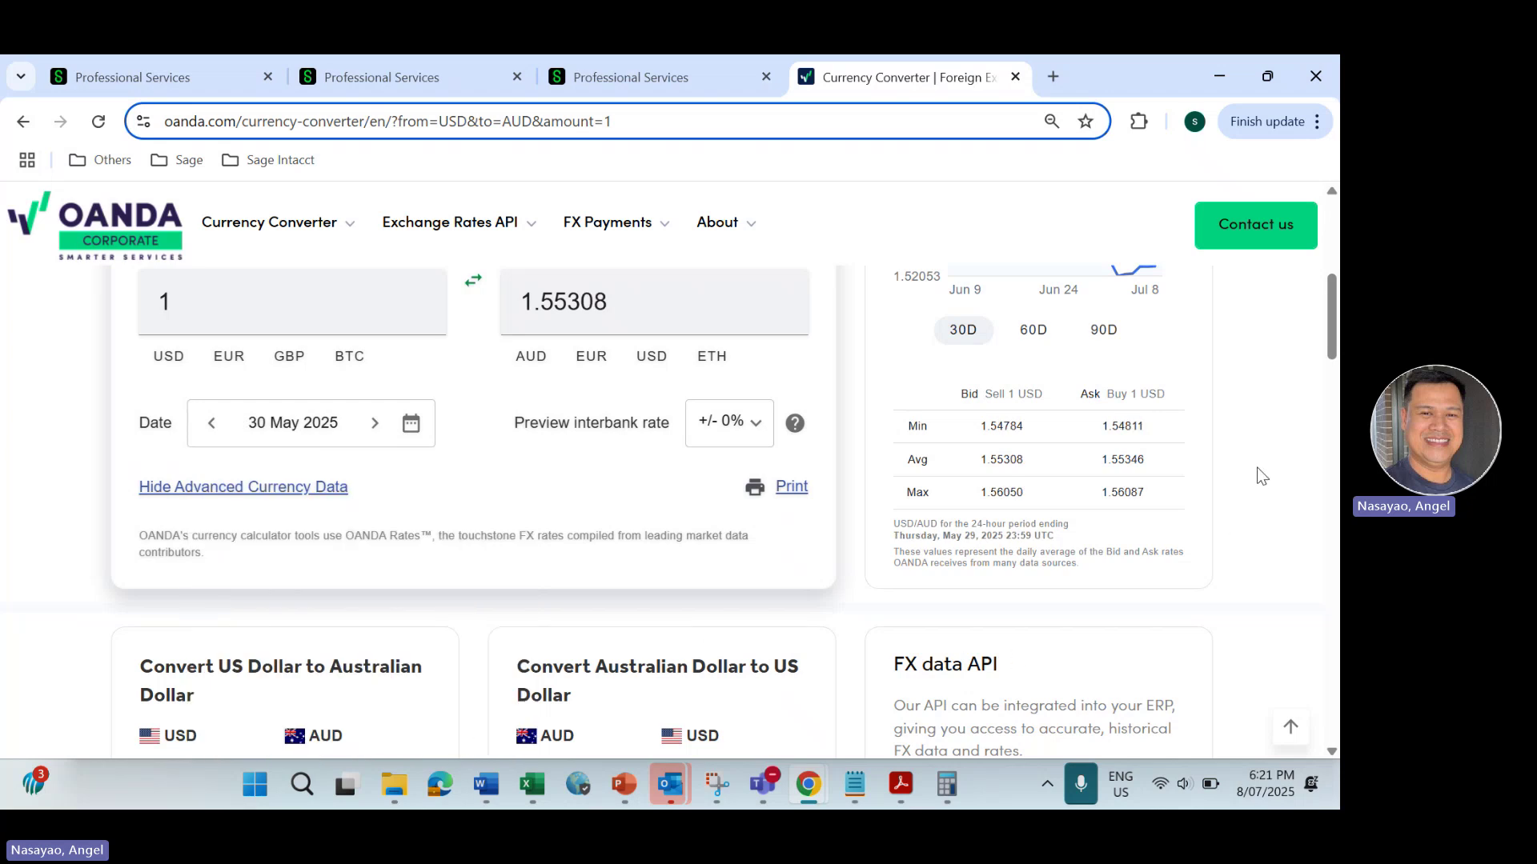
Step: Subtract the 30 May 2025 USD to AUD average ask rate, rounded to 1.5535, from the June spot rate in Calculator
key(alt+Tab)
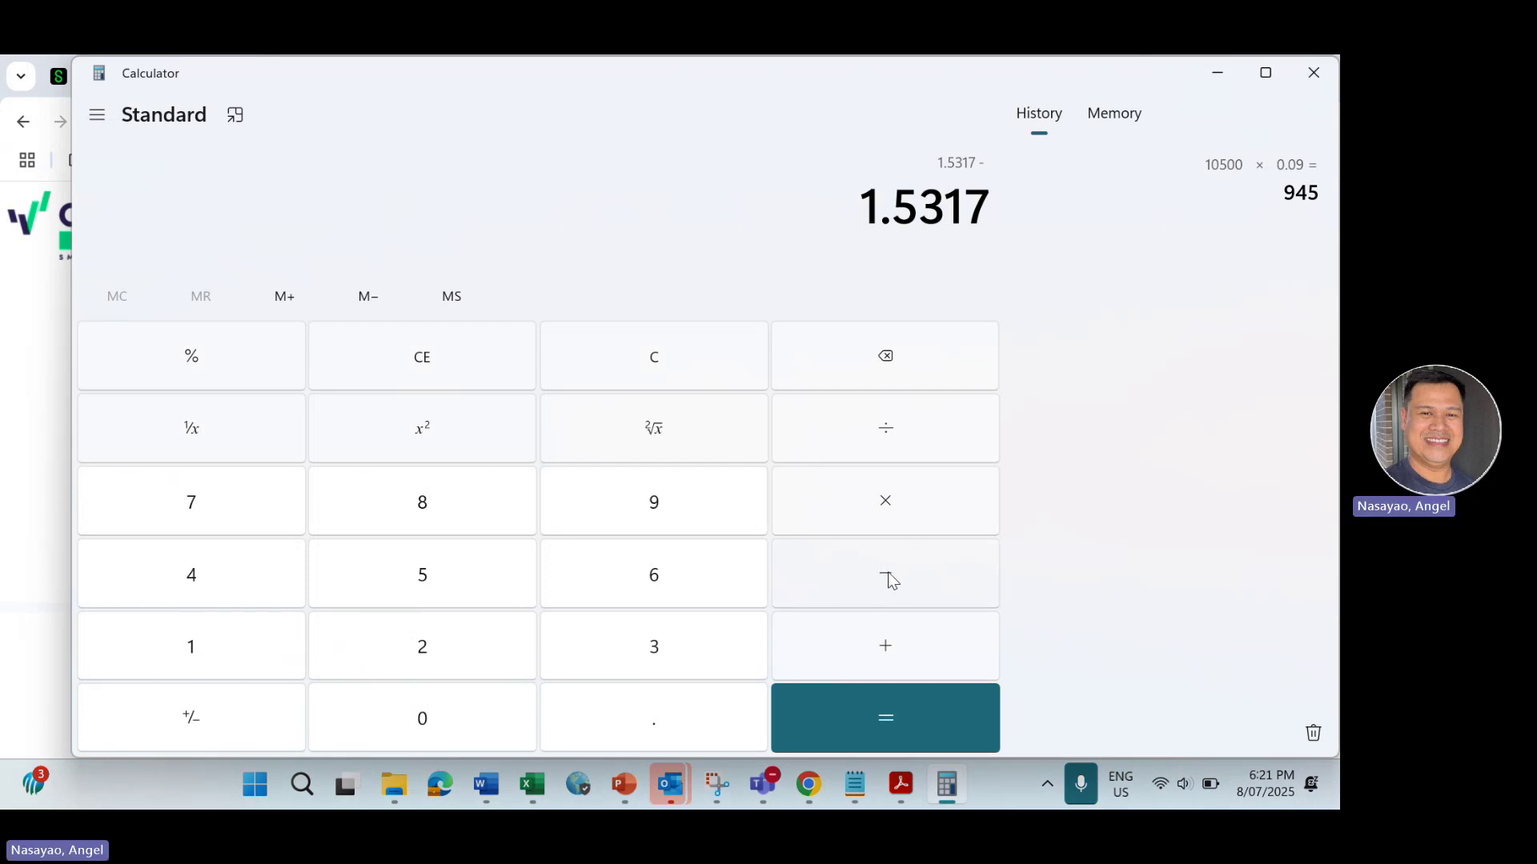
text(1.55)
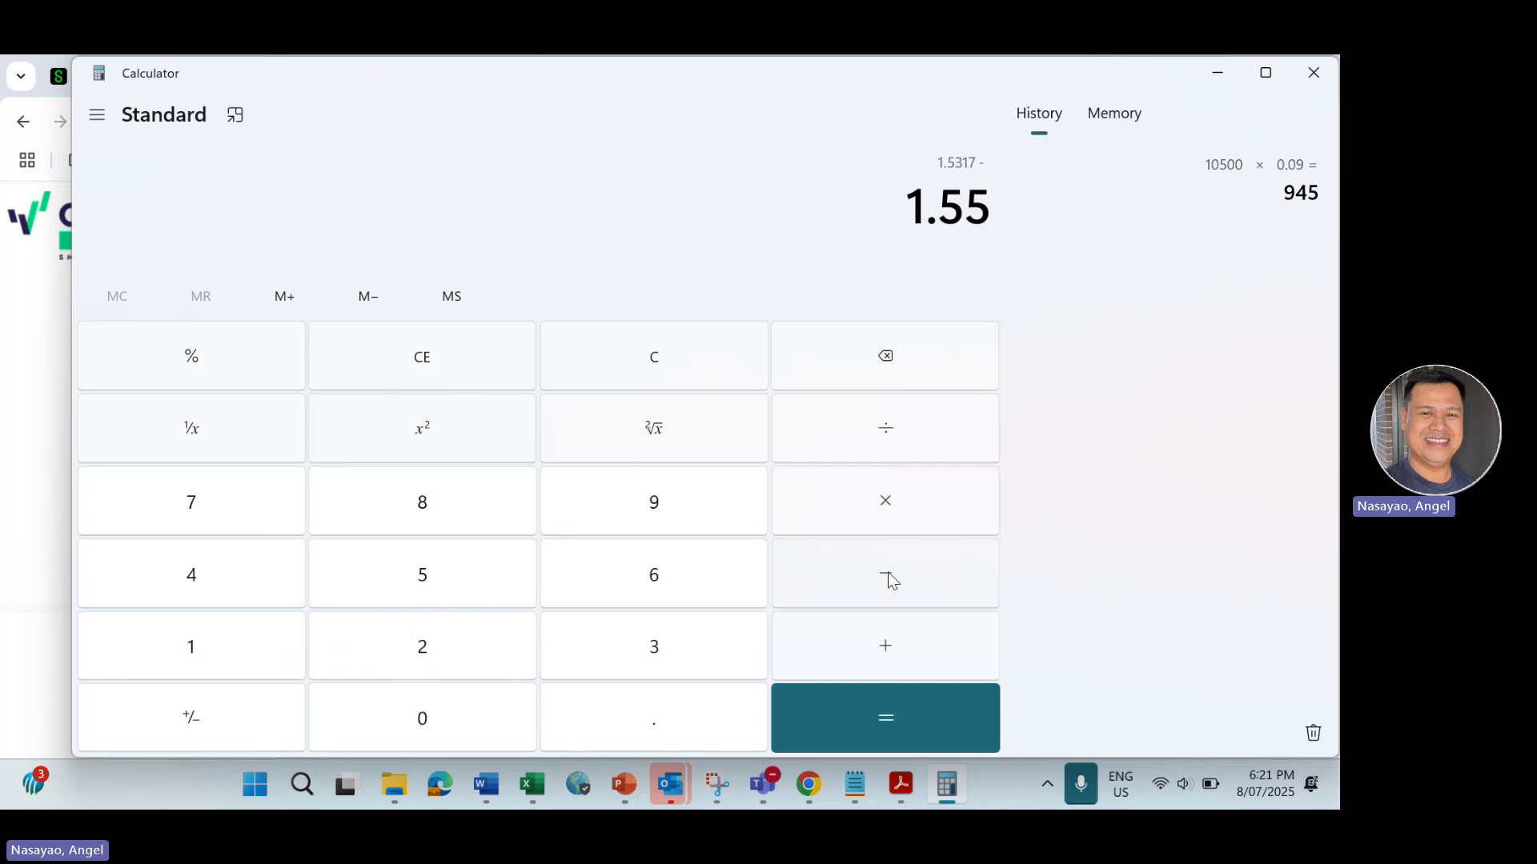
key(alt+Tab)
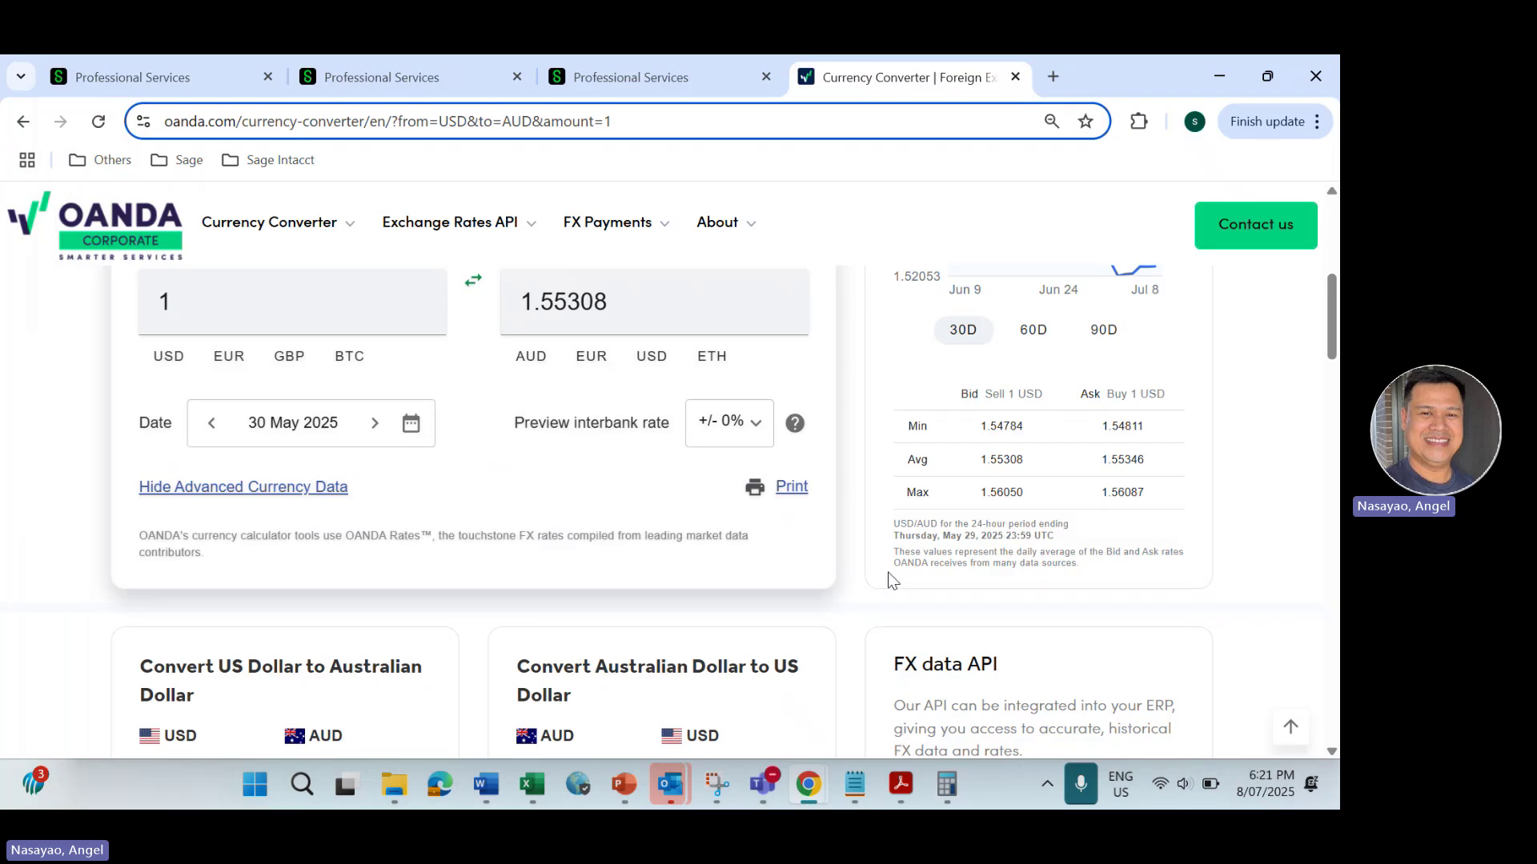
key(alt+Tab)
text(35)
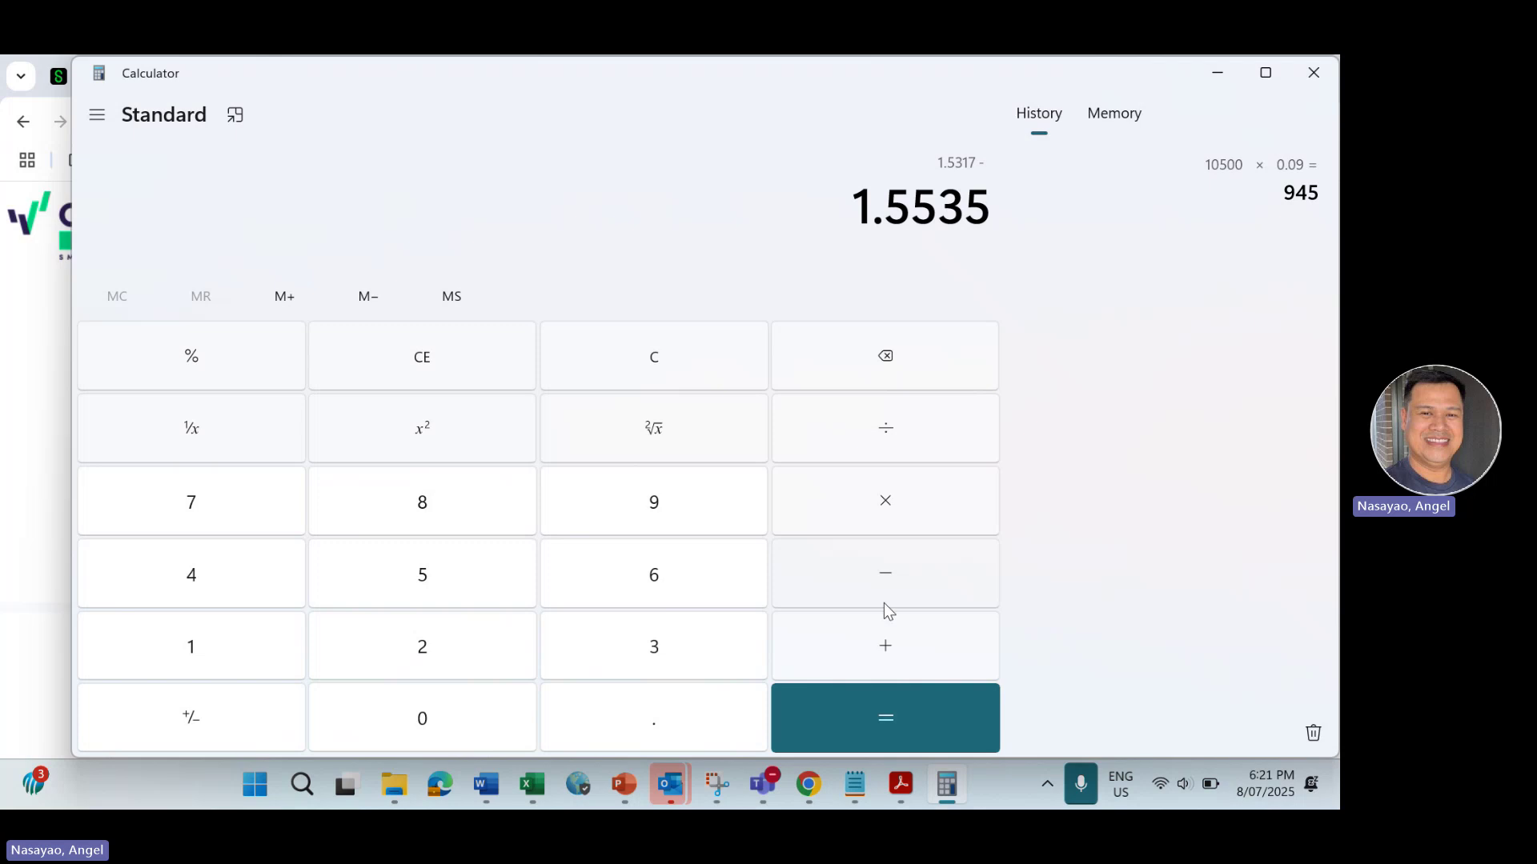
click(864, 709)
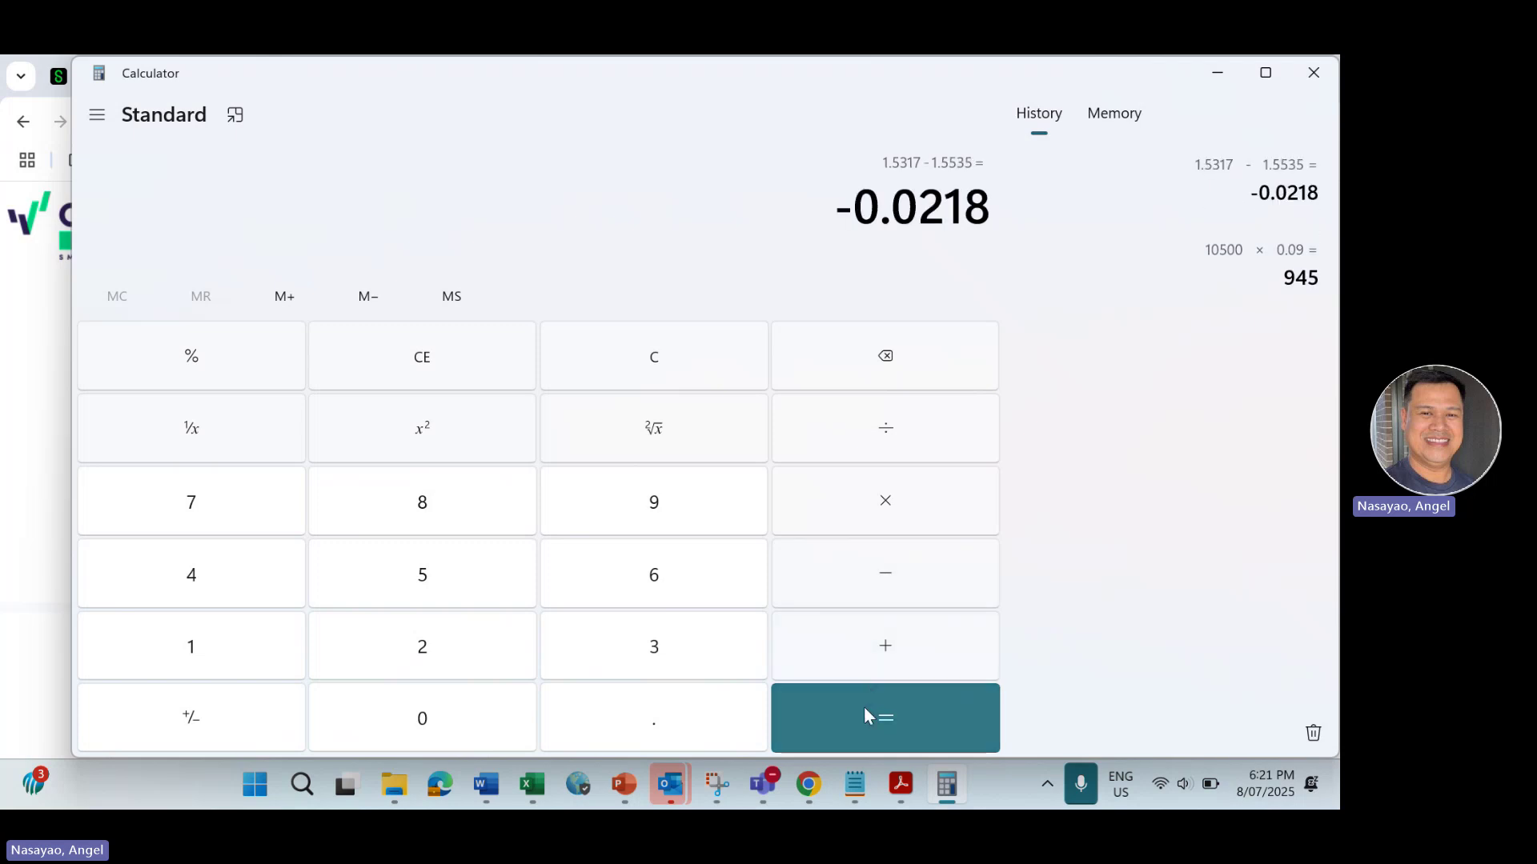
Step: Multiply the rate difference by 100 in Calculator, checking the OANDA rates along the way
click(886, 505)
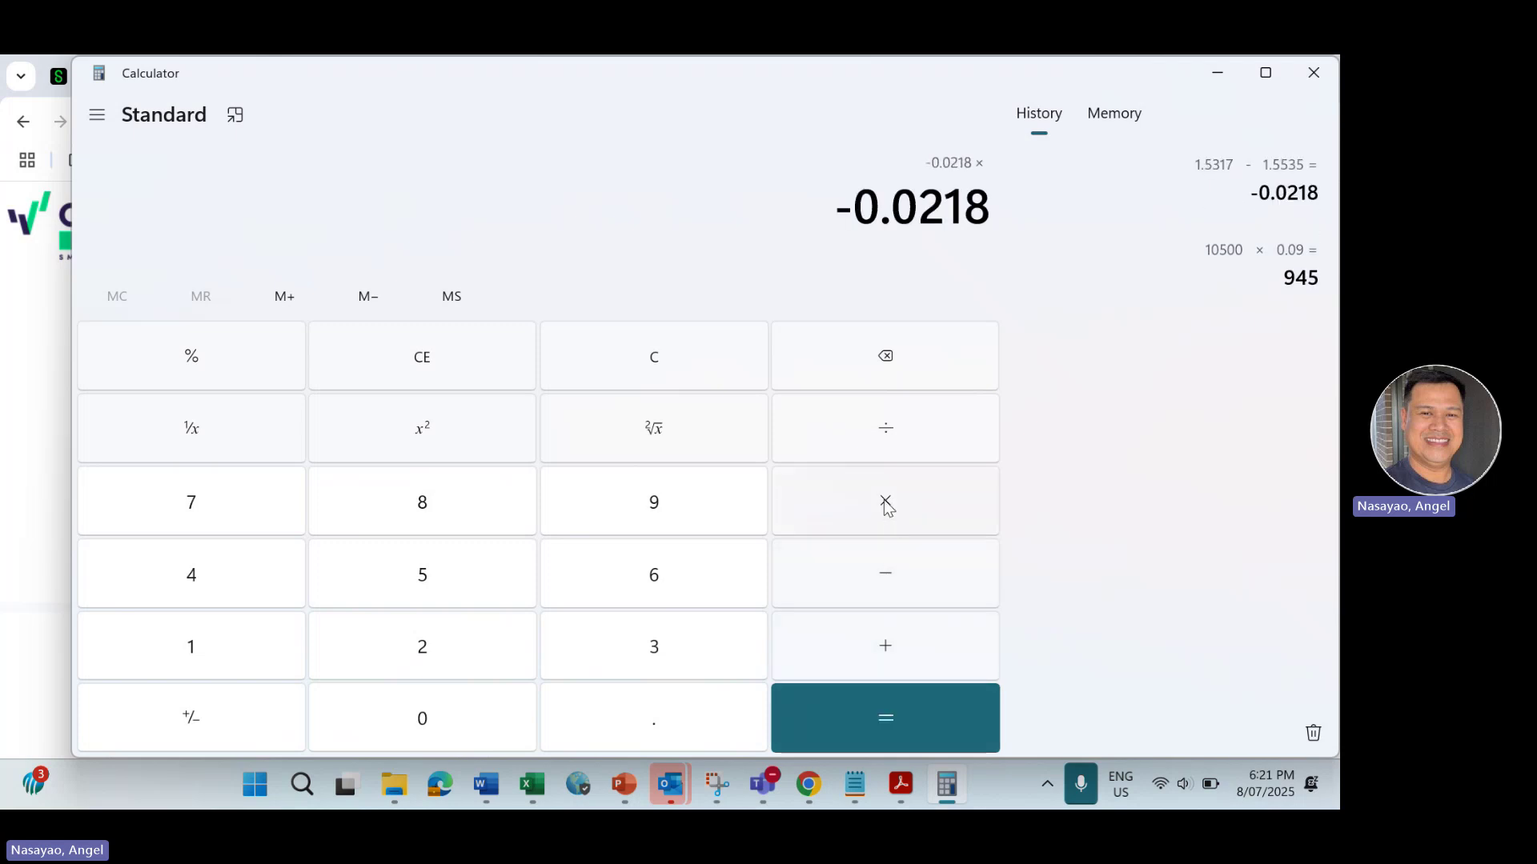
key(alt+Tab)
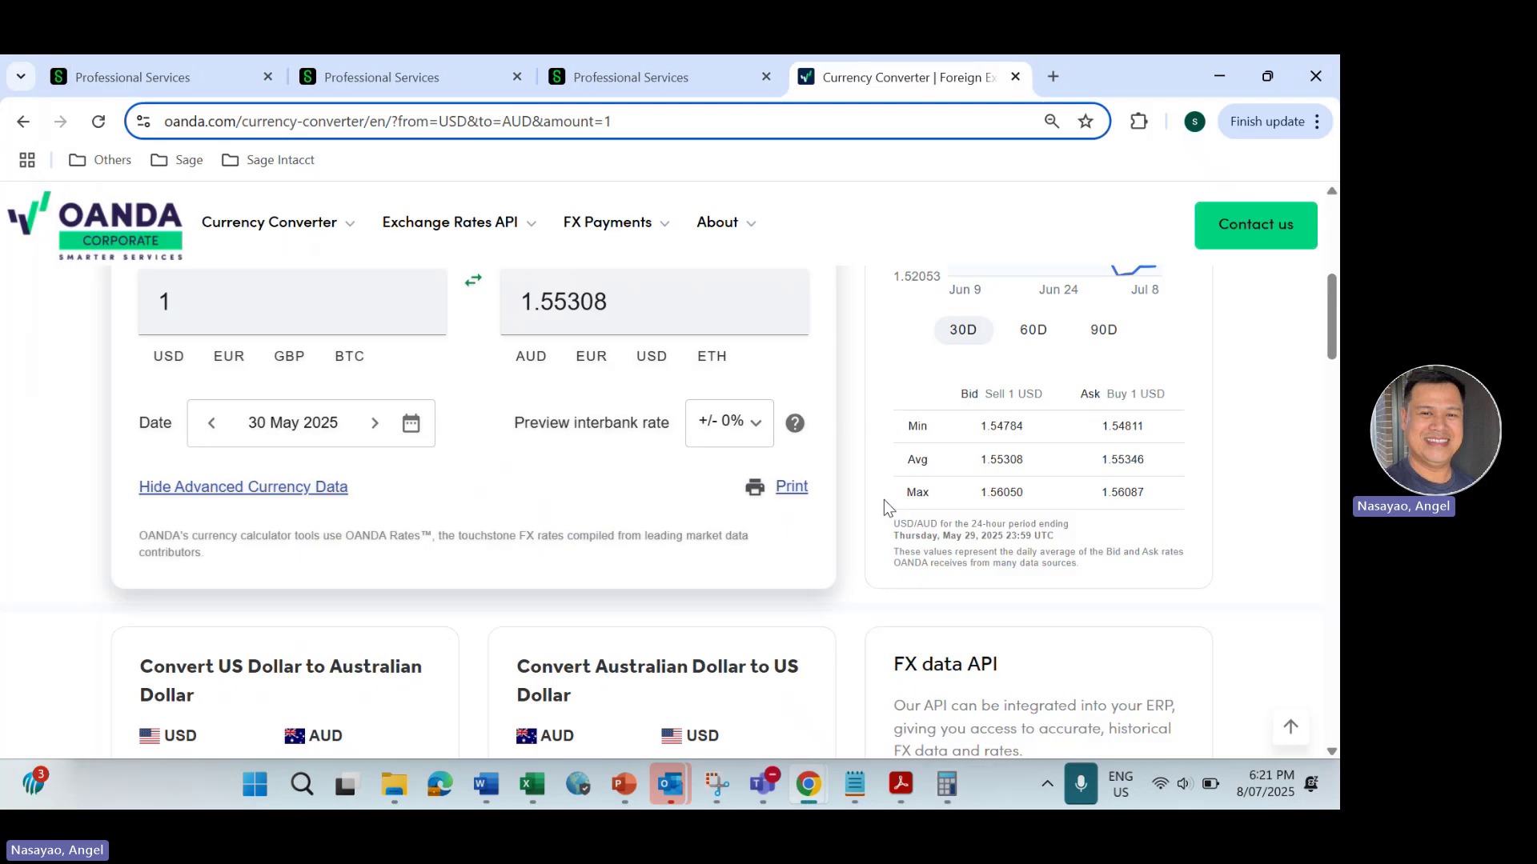
key(alt+Tab)
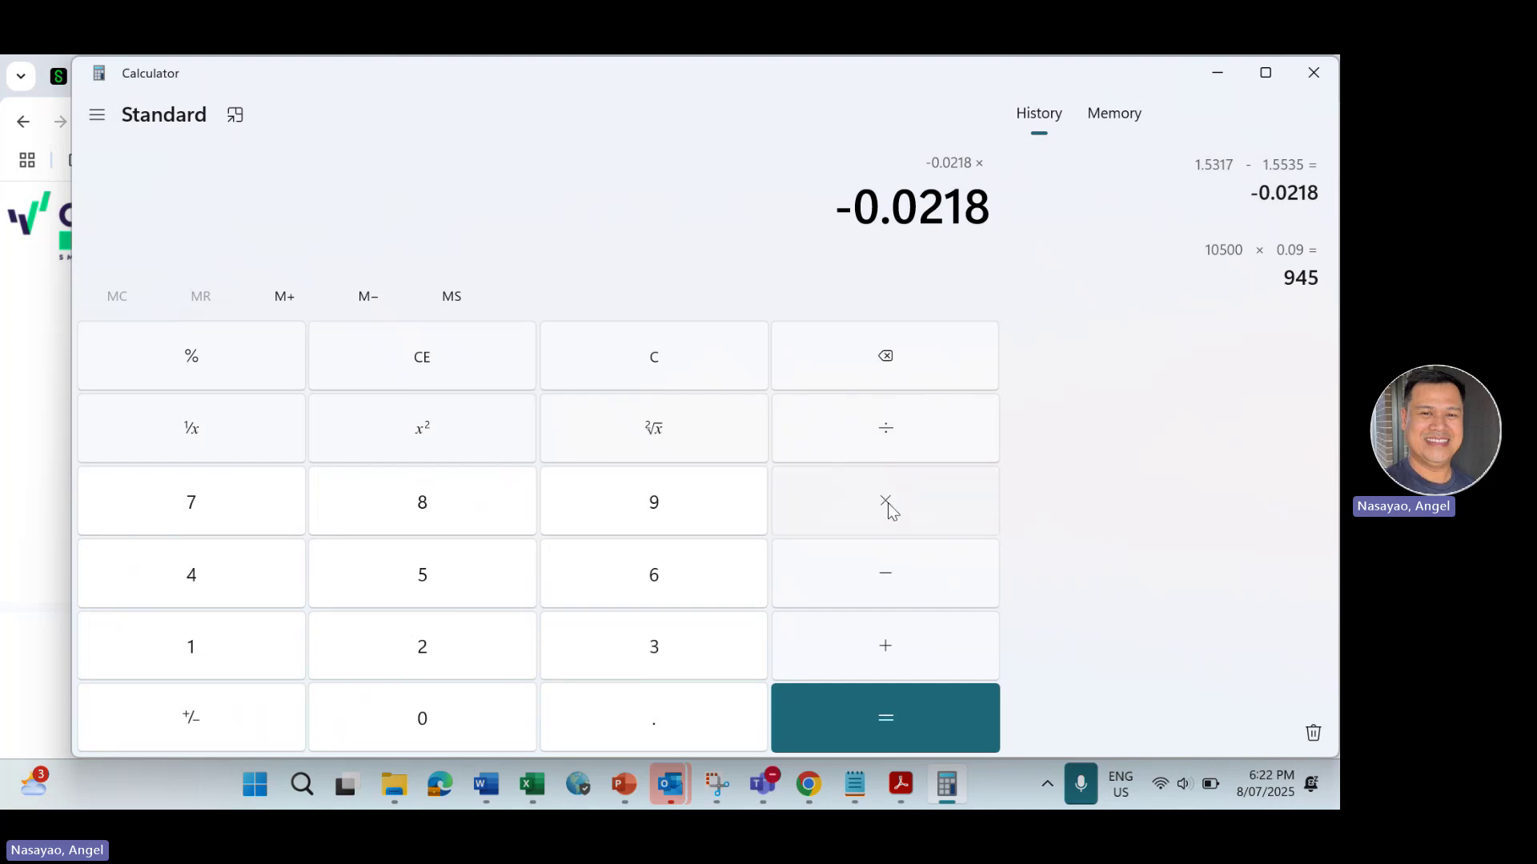
click(233, 647)
click(400, 707)
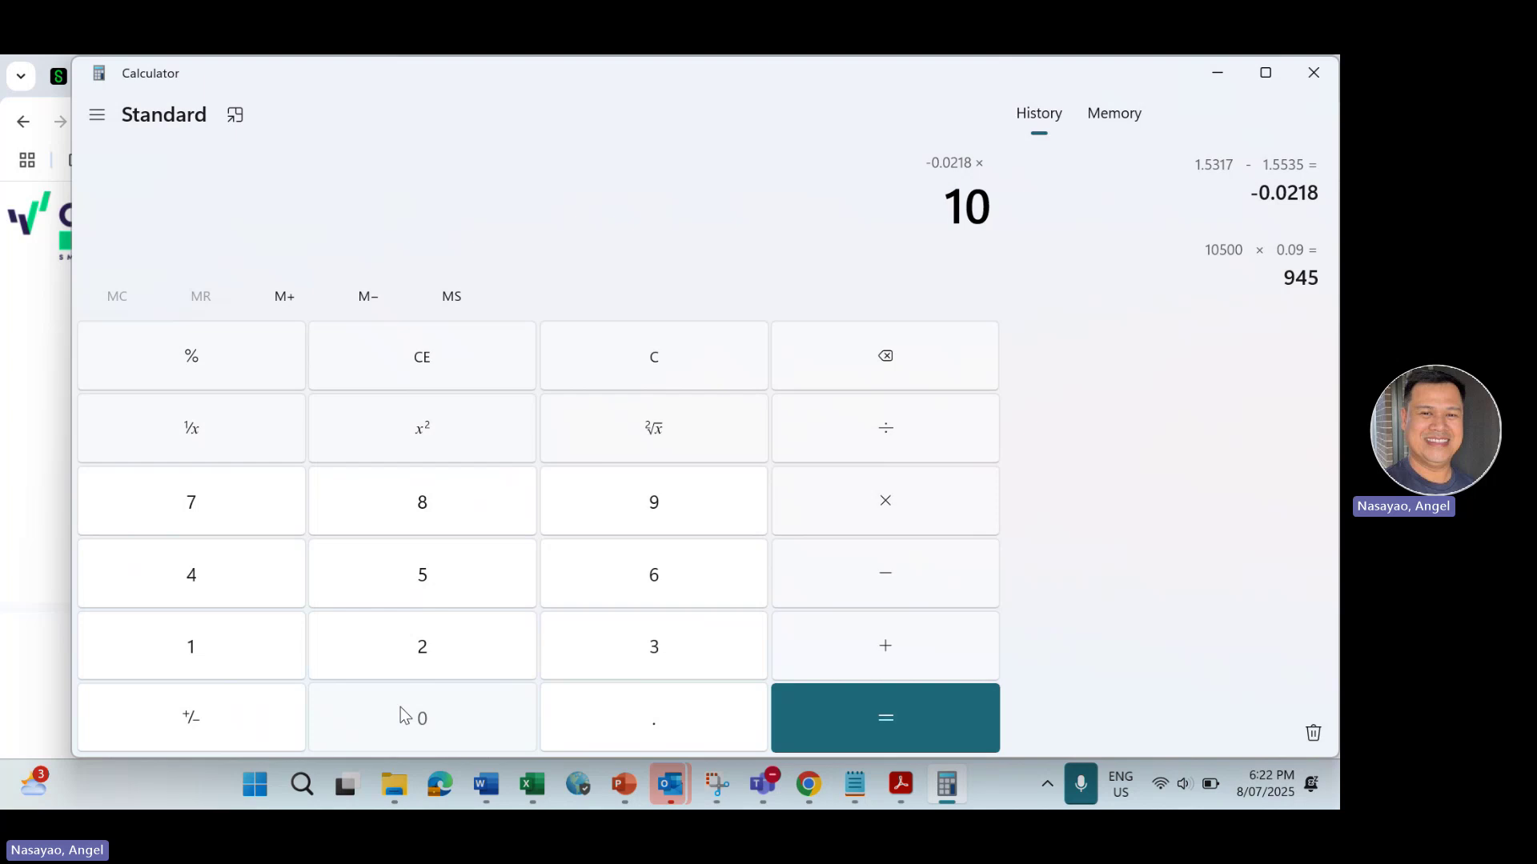
click(400, 708)
click(876, 701)
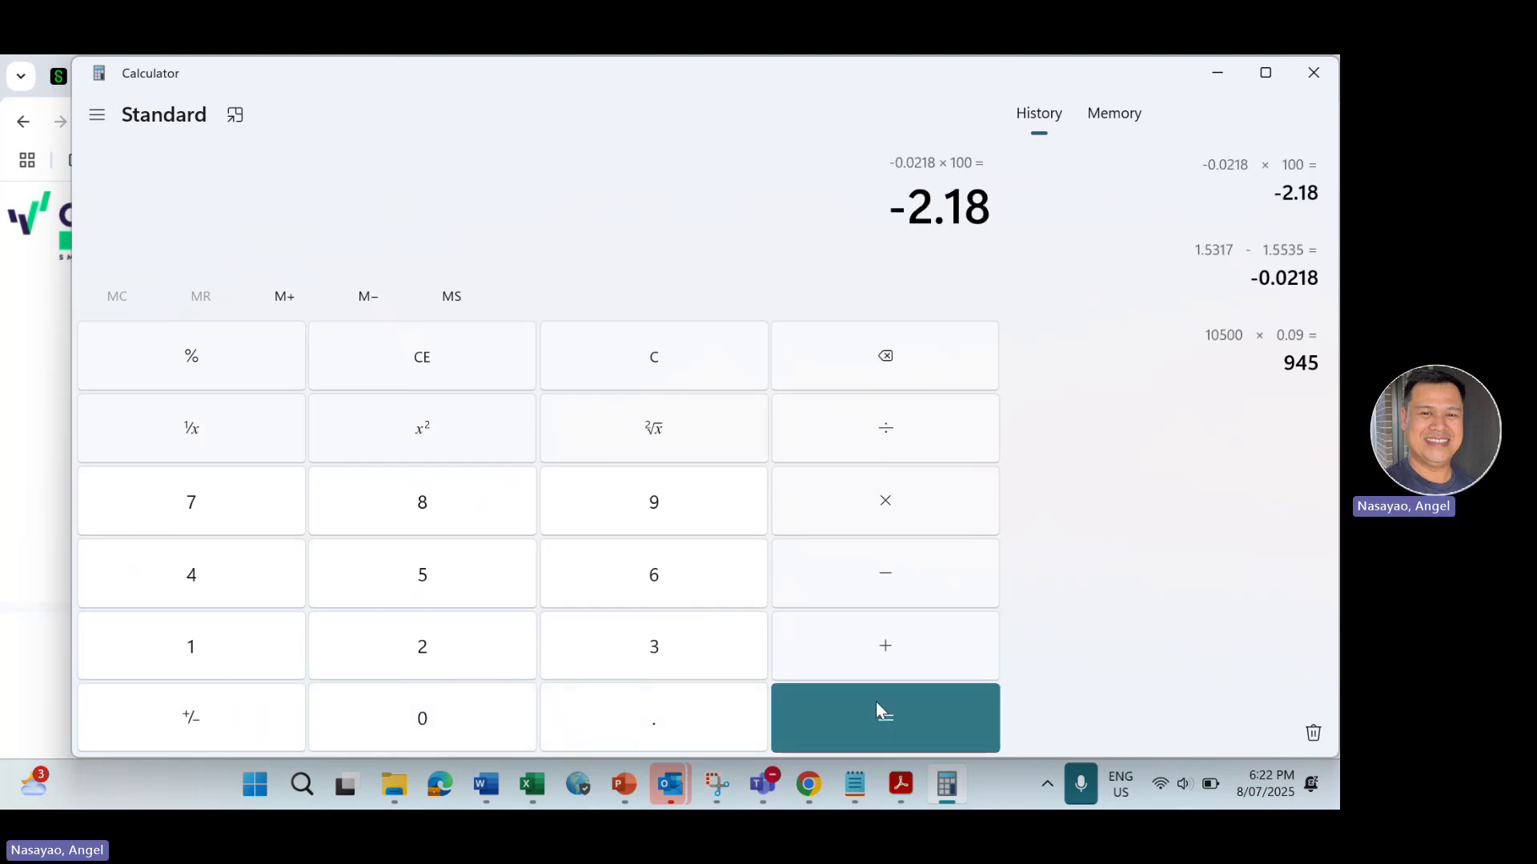
Step: Return to the AUUS journal entry and compare the Accounts Receivable balance sheet adjustment's base credit with the CTA net asset adjustment's base debit
key(alt+Tab)
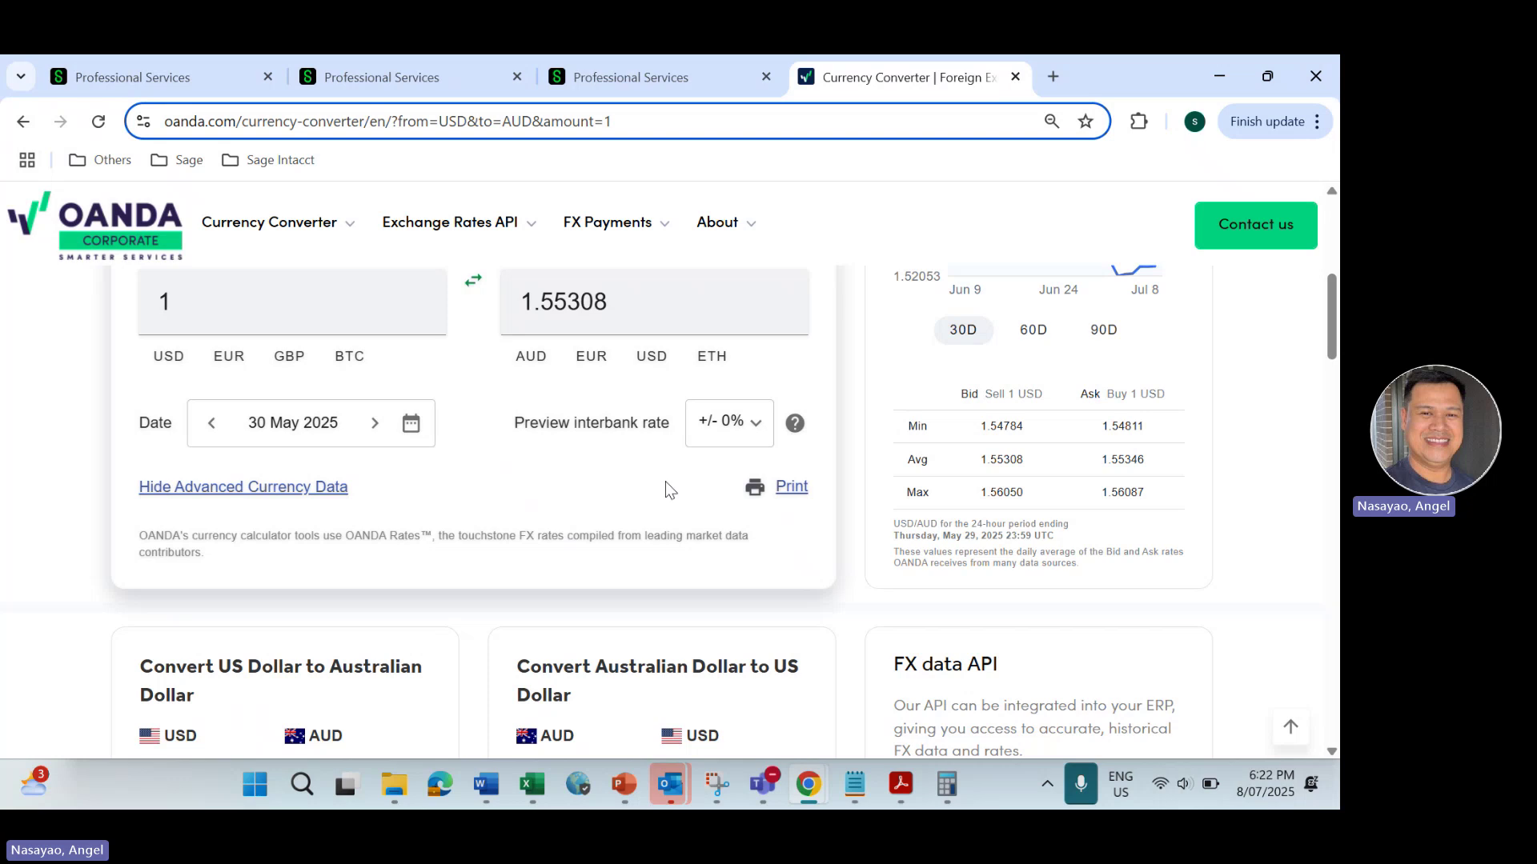
click(140, 87)
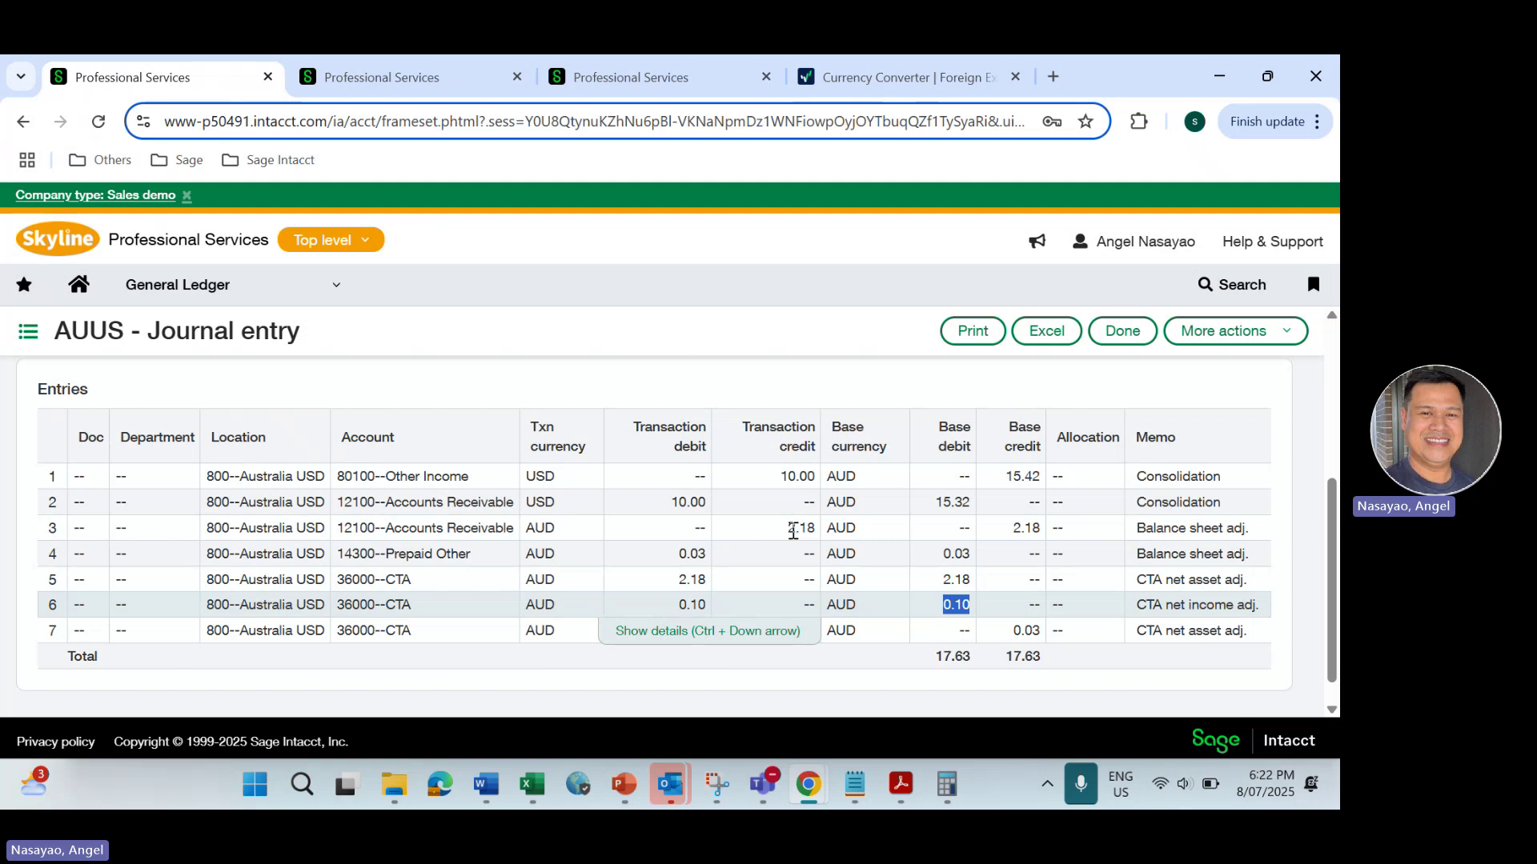
click(1016, 531)
drag(1016, 531, 1040, 530)
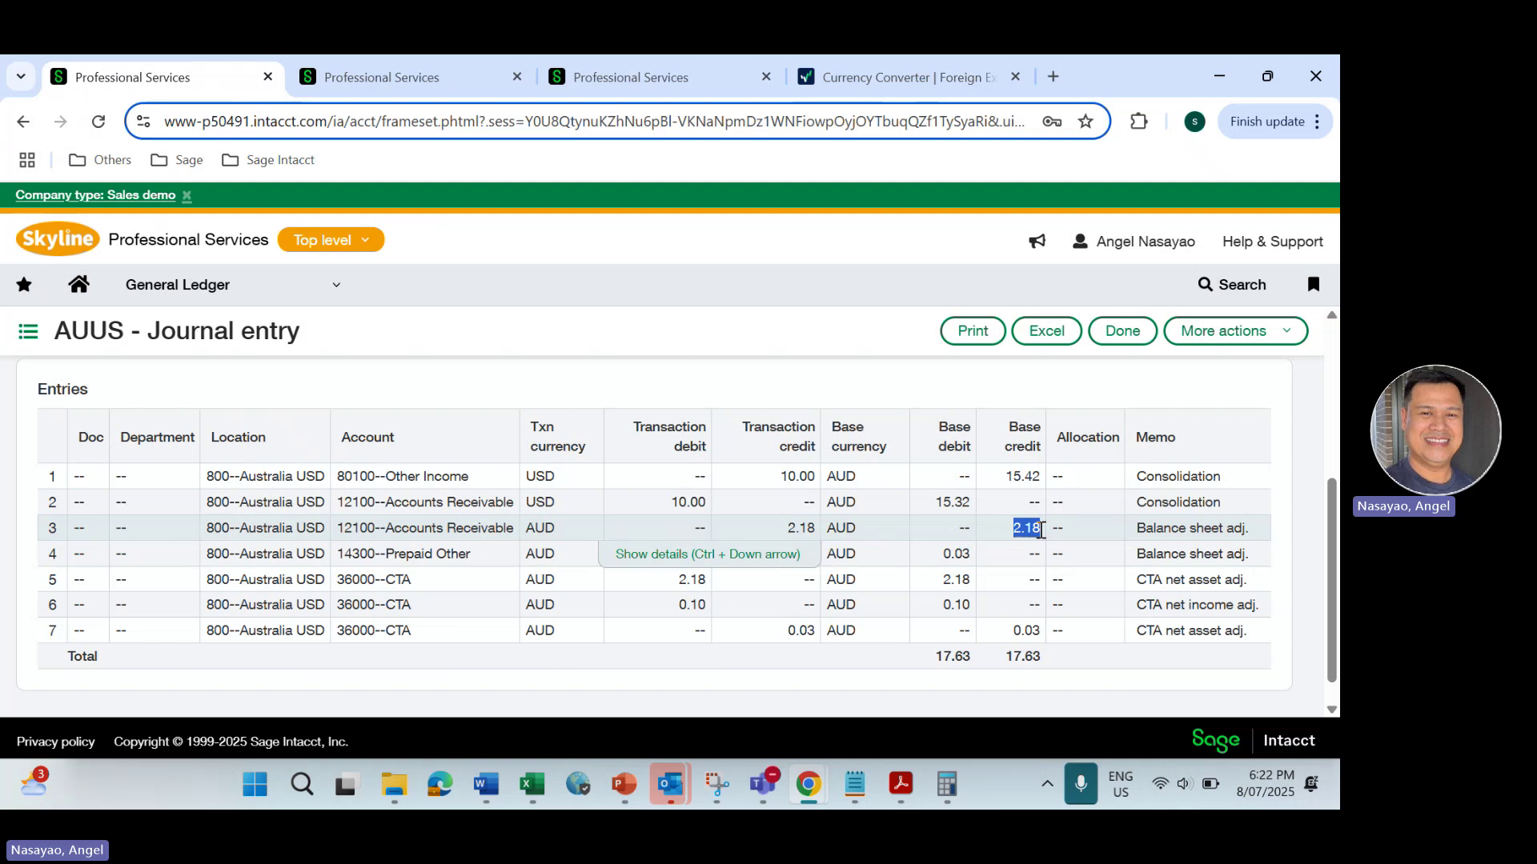
drag(1041, 531, 1013, 479)
drag(1136, 579, 1196, 582)
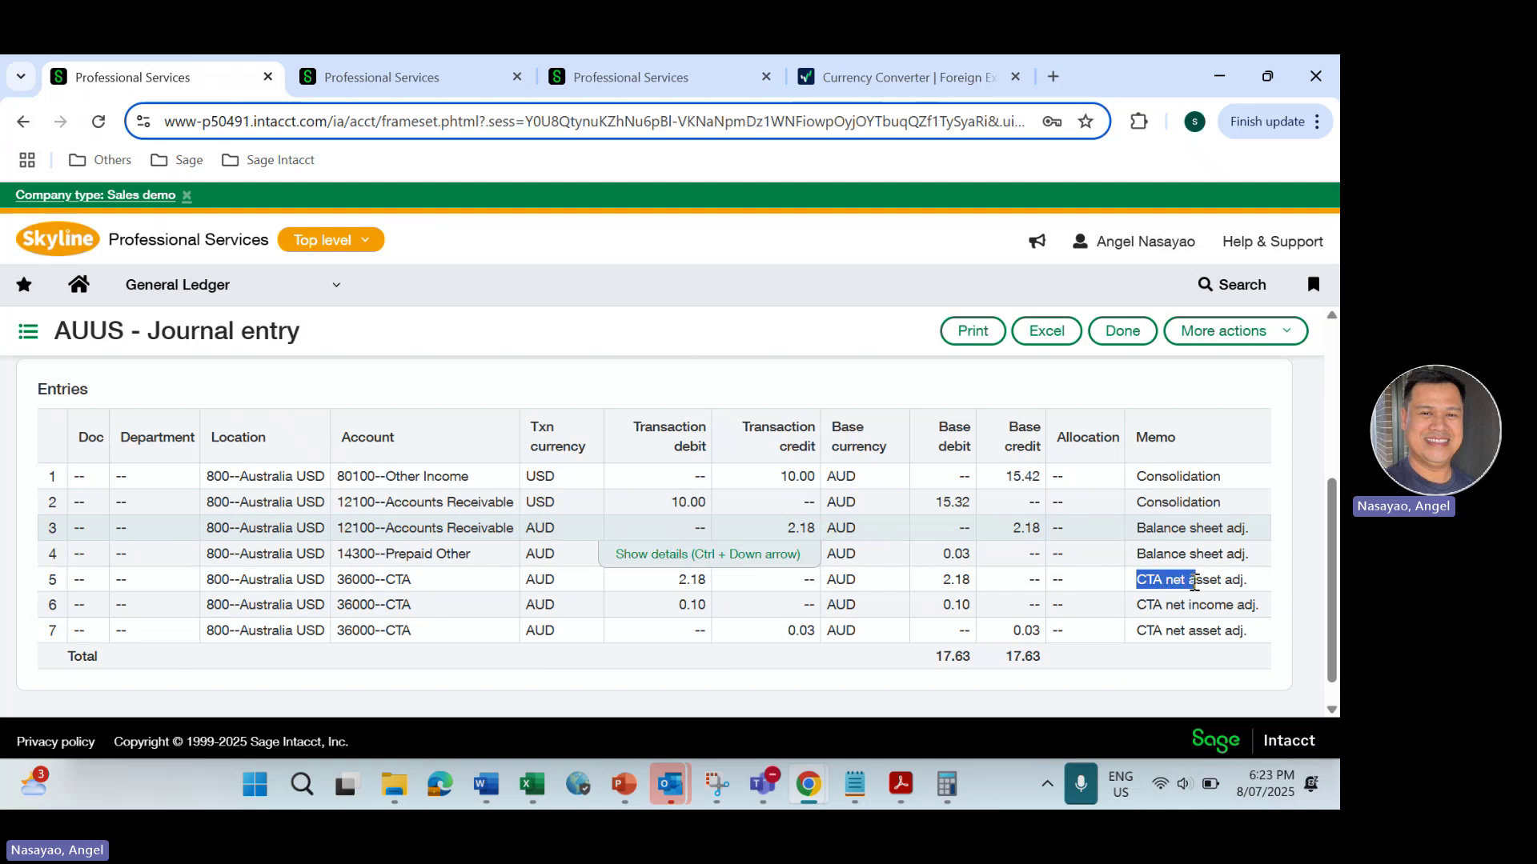
click(944, 582)
drag(944, 583, 974, 578)
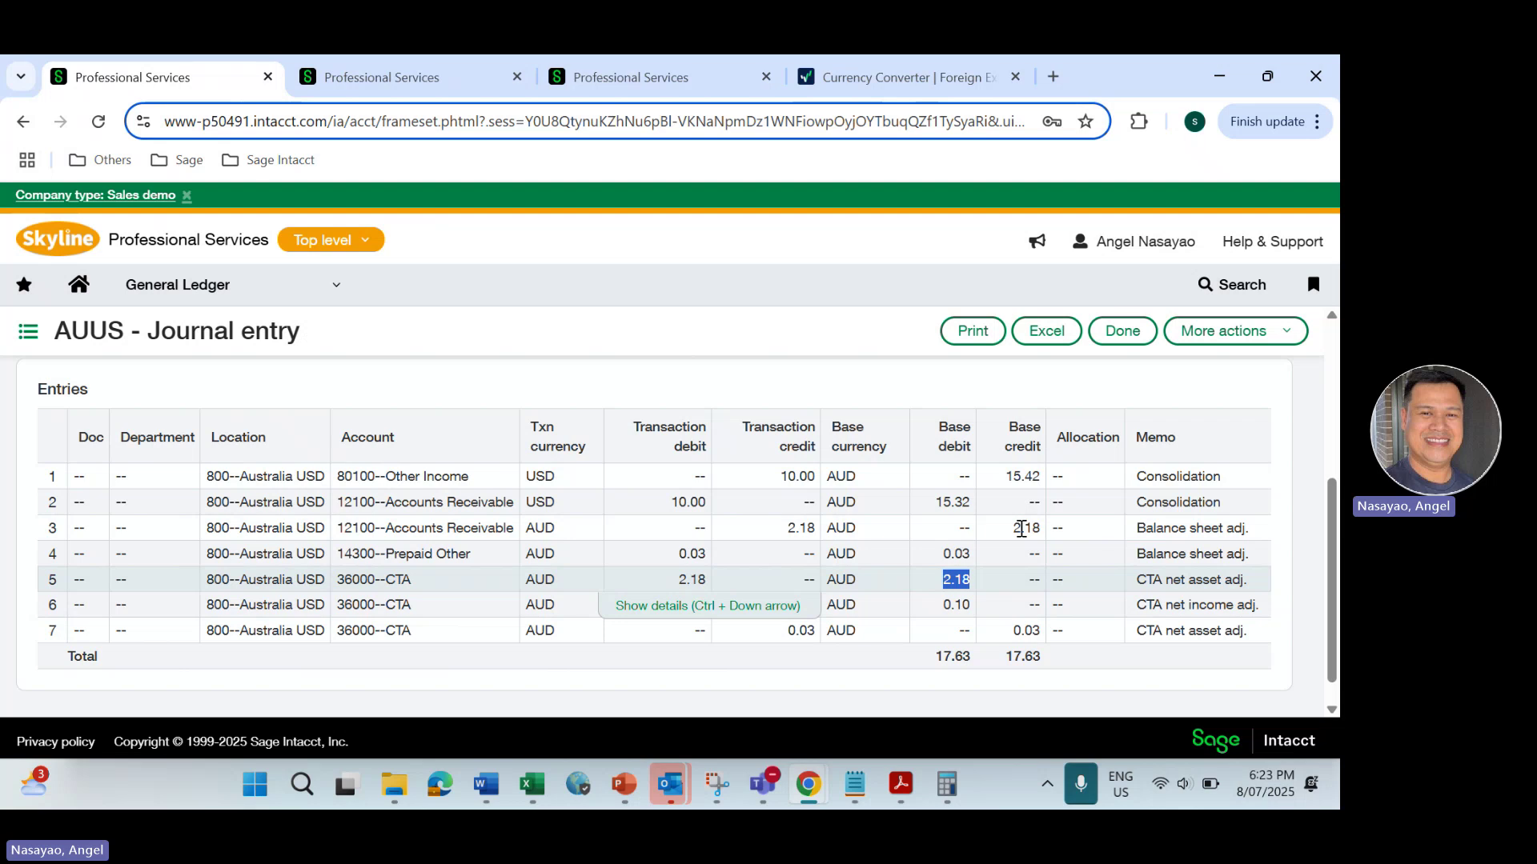
Step: Cross-check the Calculator result against the journal entry, including the Accounts Receivable consolidation line's transaction debit
key(alt+Tab)
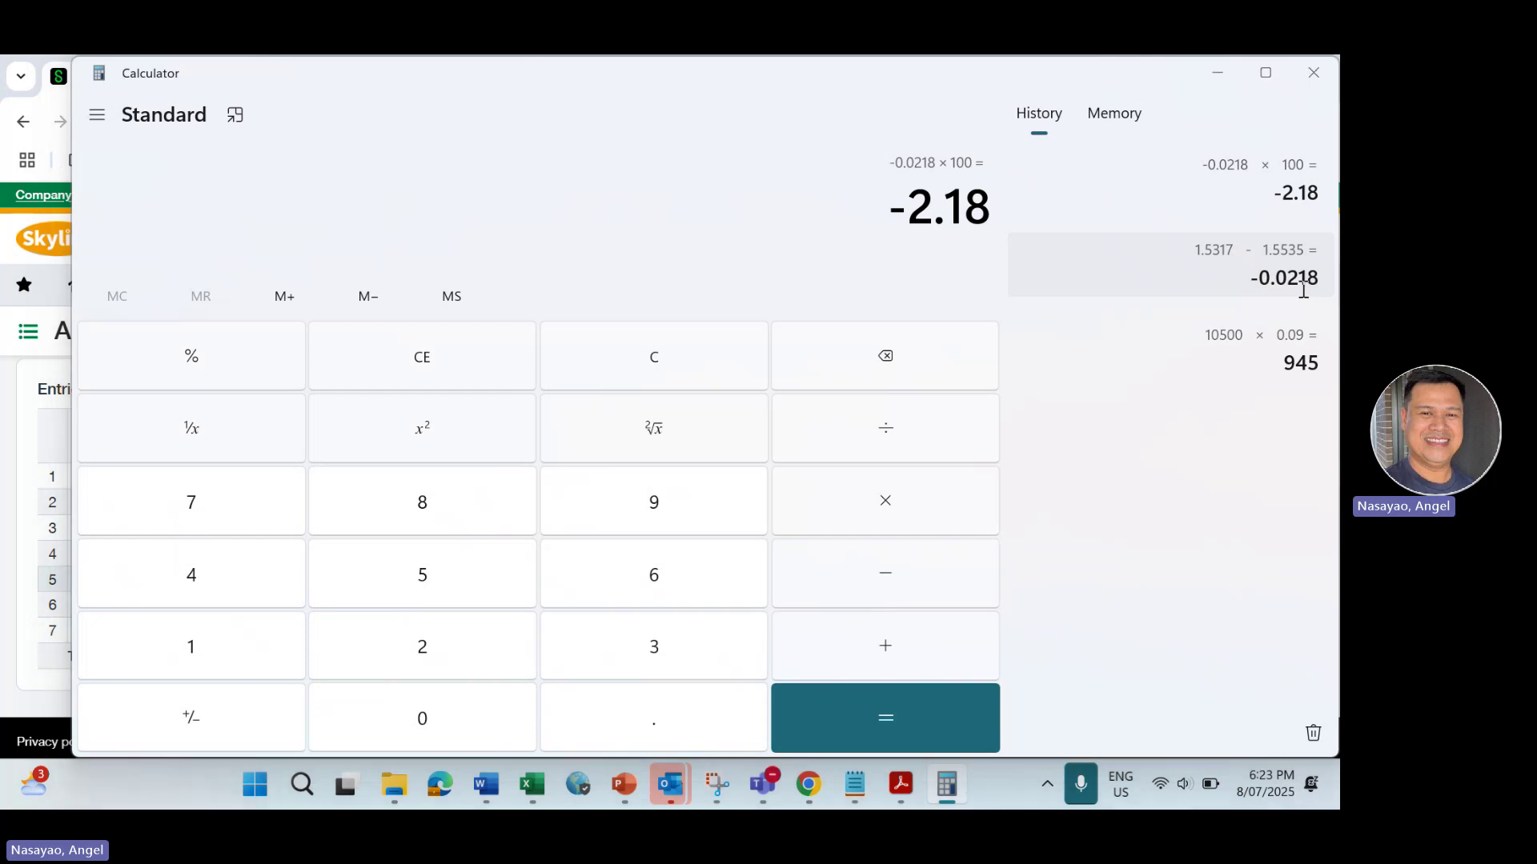
key(alt+Tab)
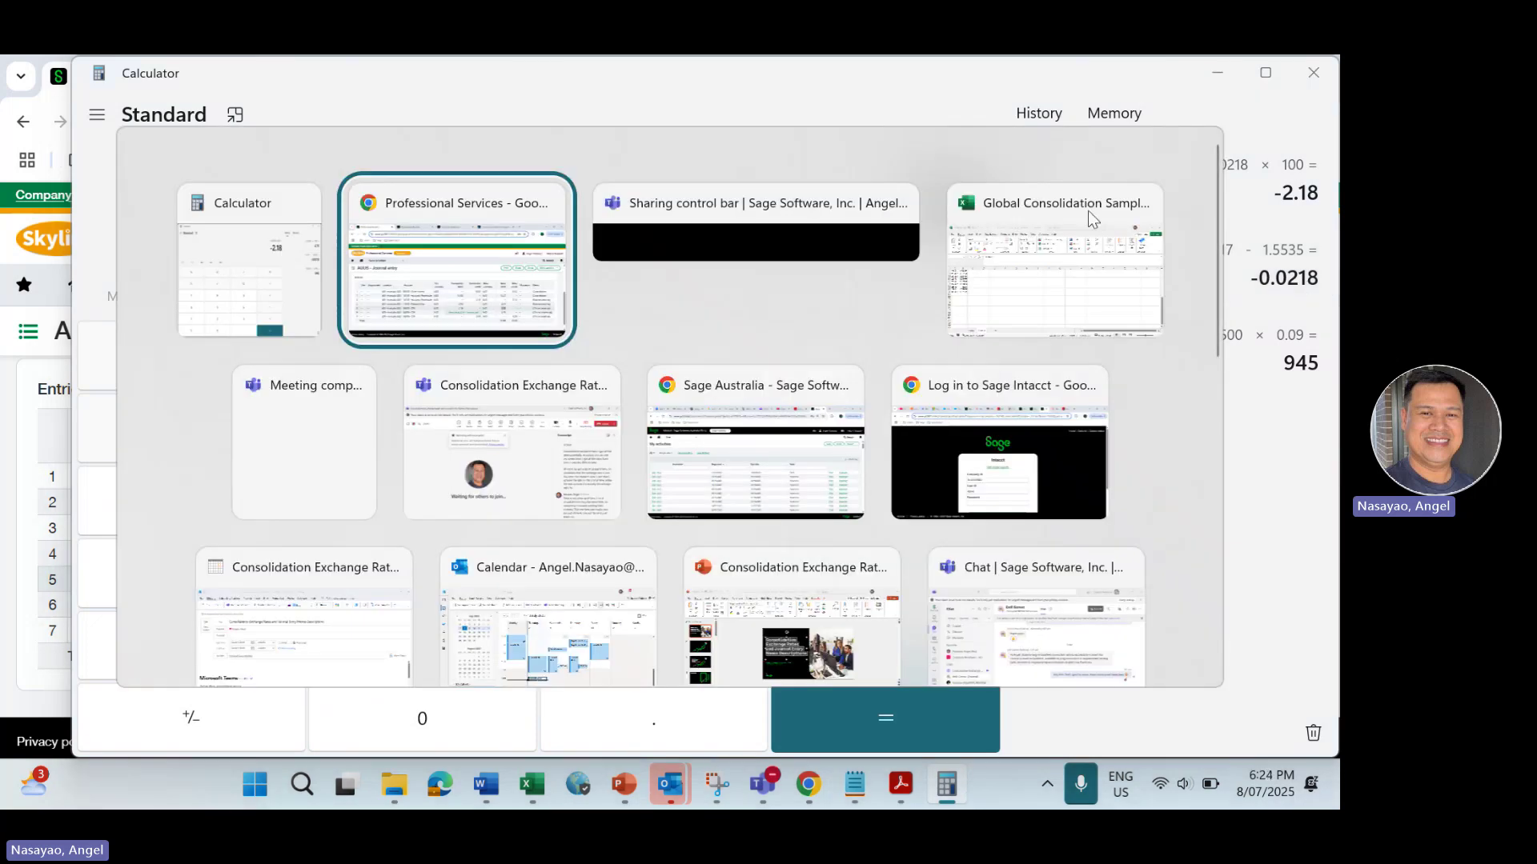
click(496, 264)
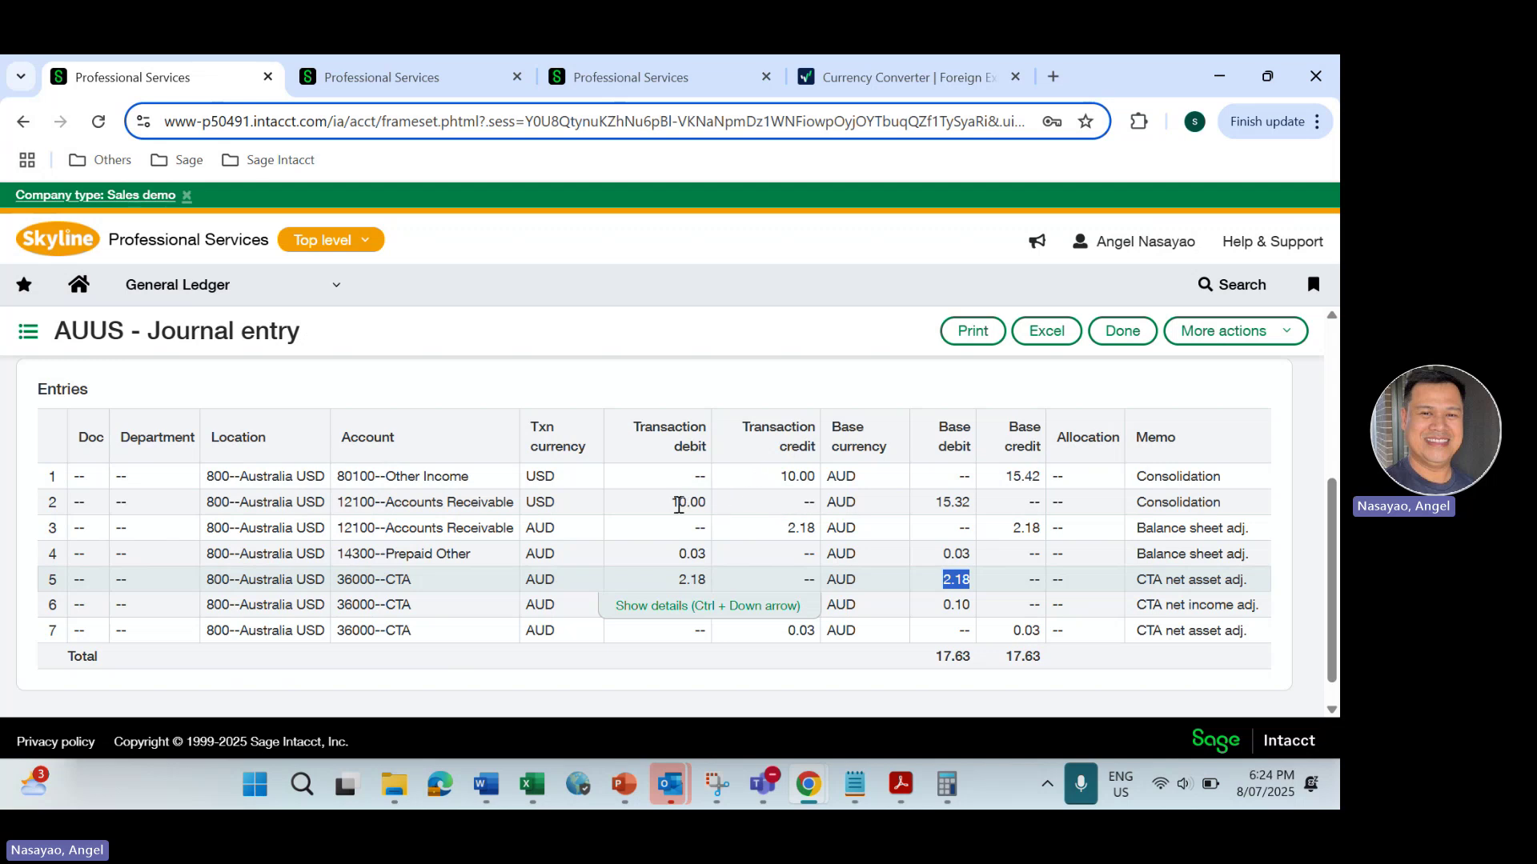
drag(679, 502, 707, 502)
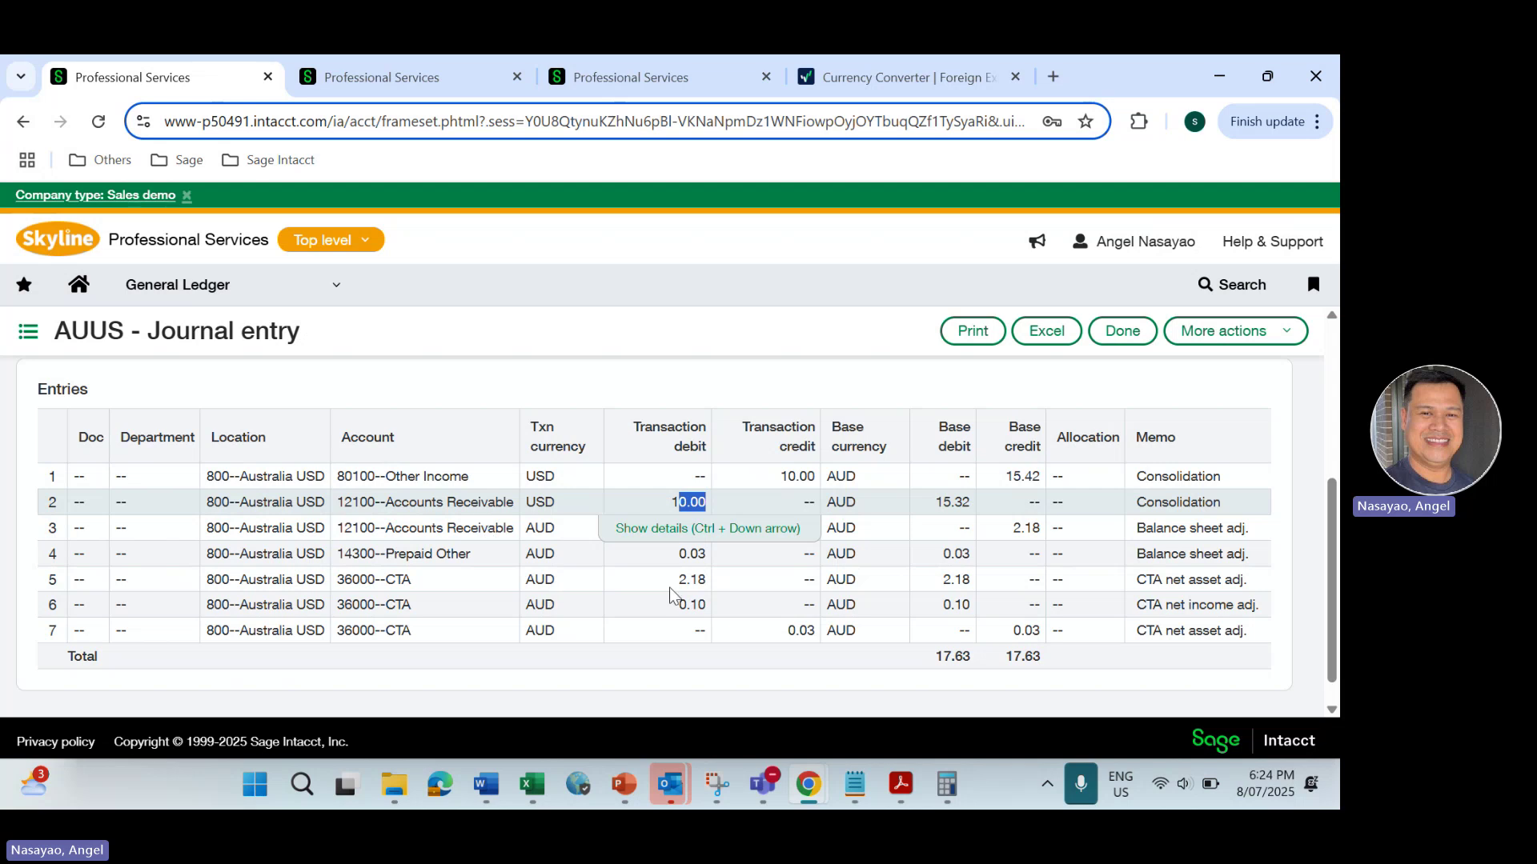
key(alt+Tab)
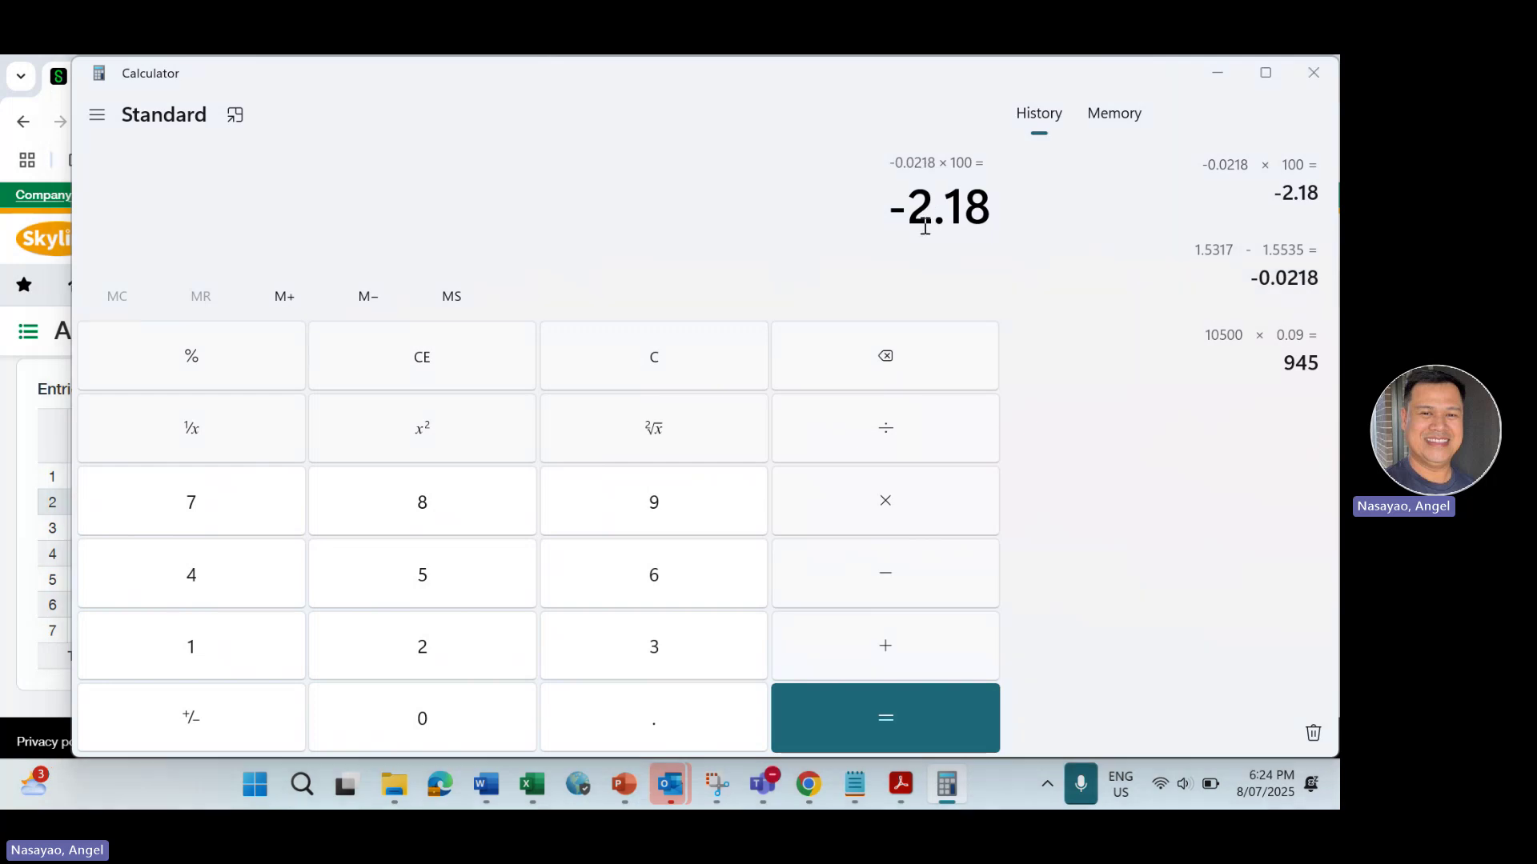
key(alt+Tab)
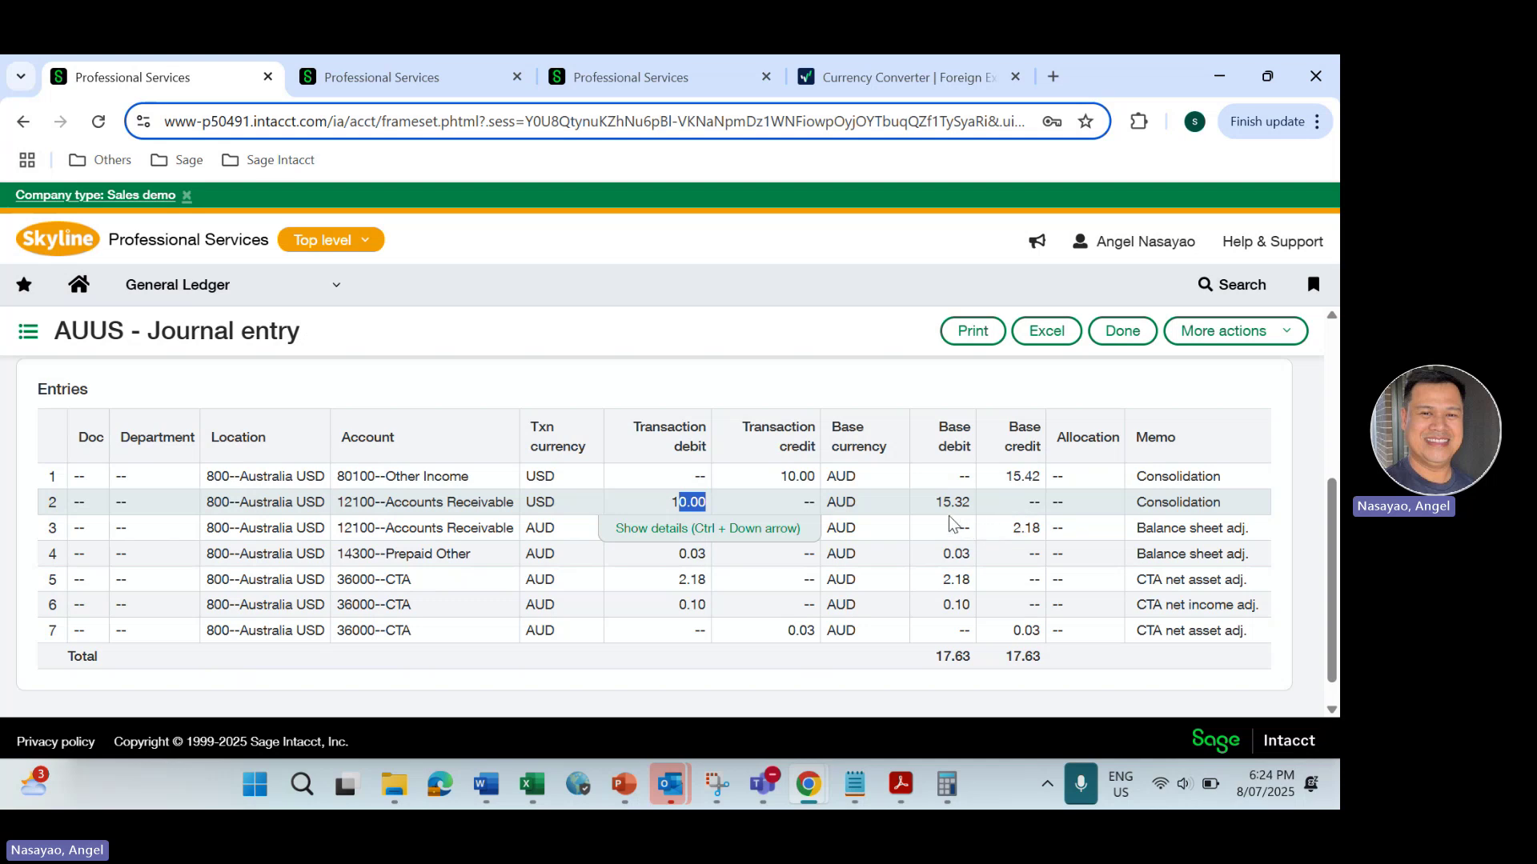
Step: Examine the Accounts Receivable adjustment's base credit, its offsetting CTA debit, and the memos distinguishing CTA net asset from net income adjustments
click(1016, 527)
drag(1017, 527, 1040, 524)
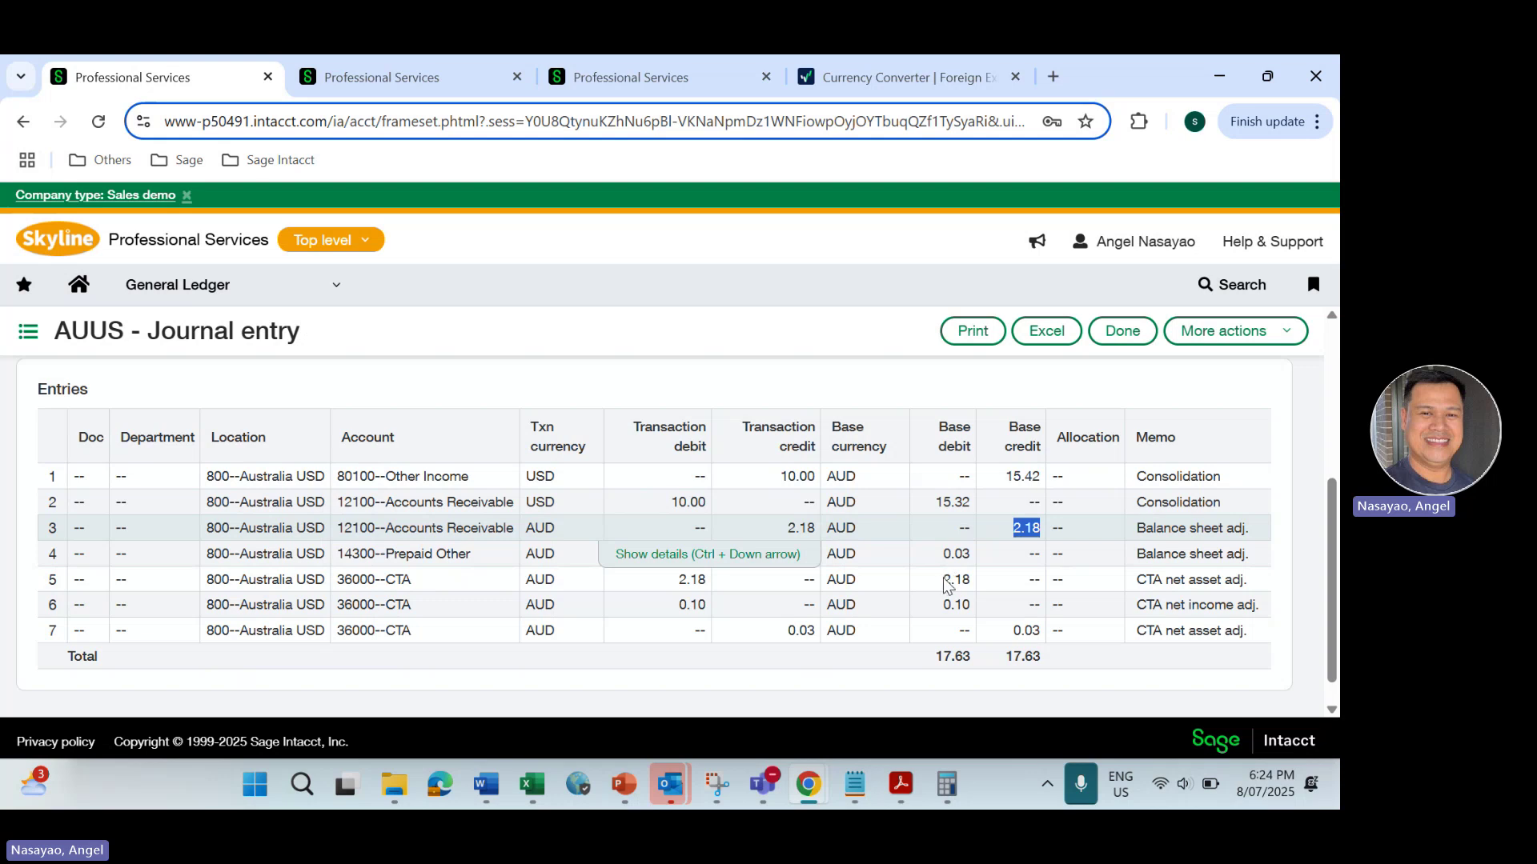
drag(945, 579, 974, 566)
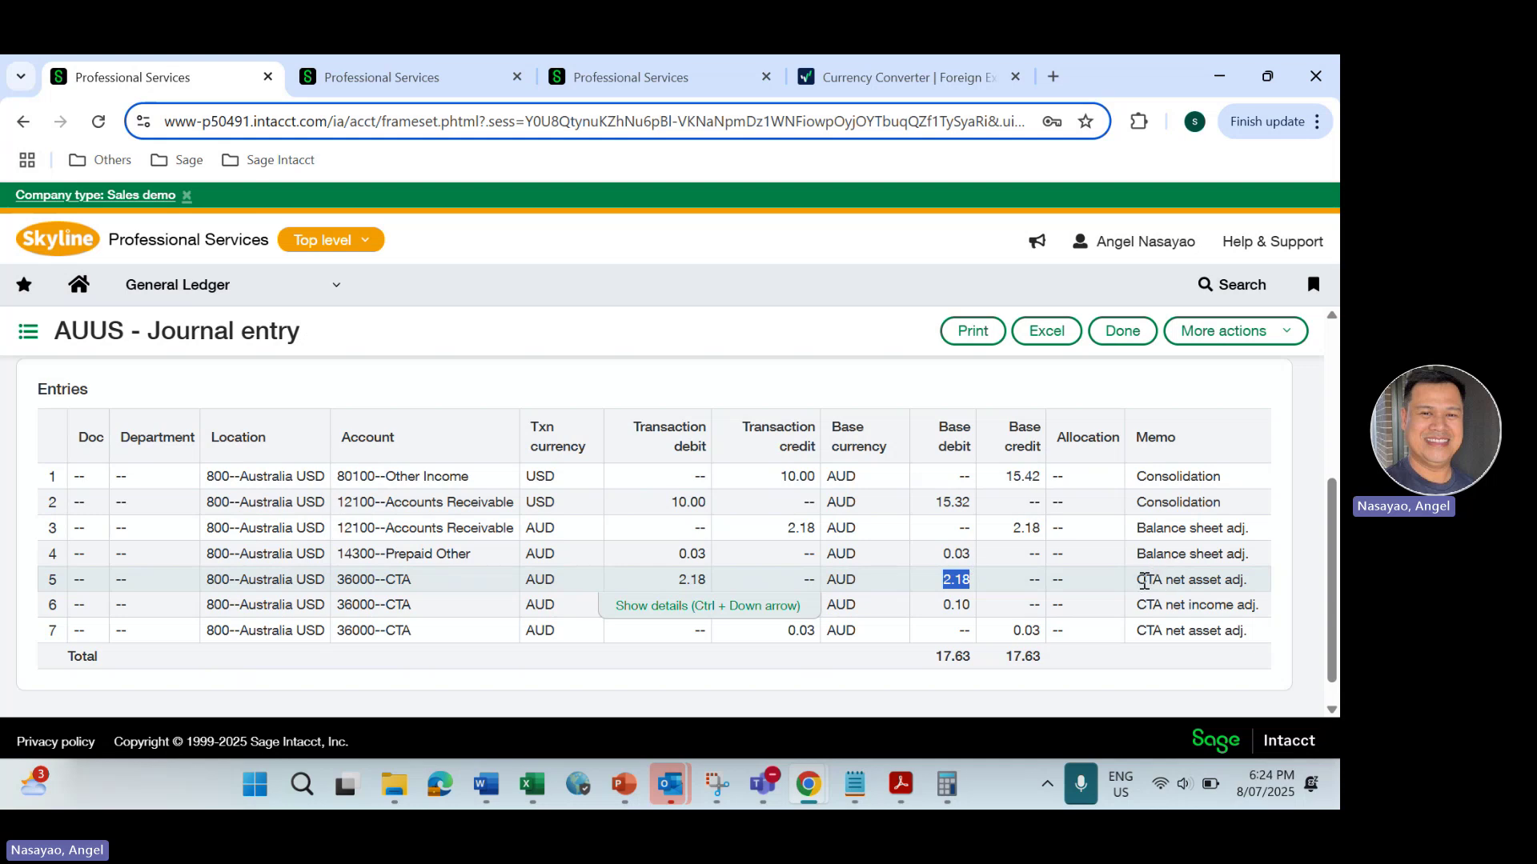
drag(1146, 580, 1235, 586)
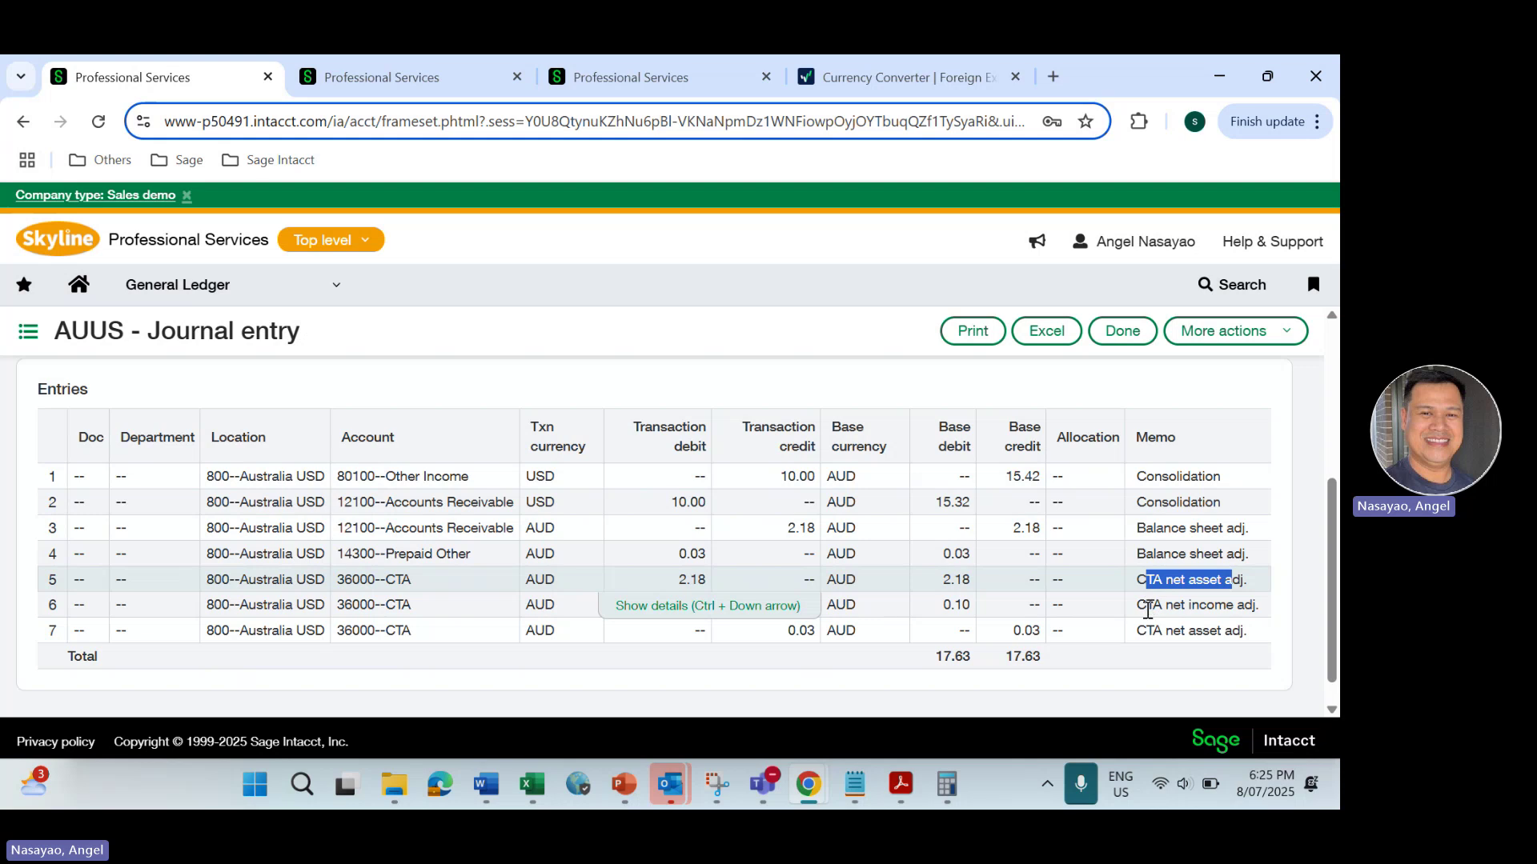
drag(1145, 612, 1258, 607)
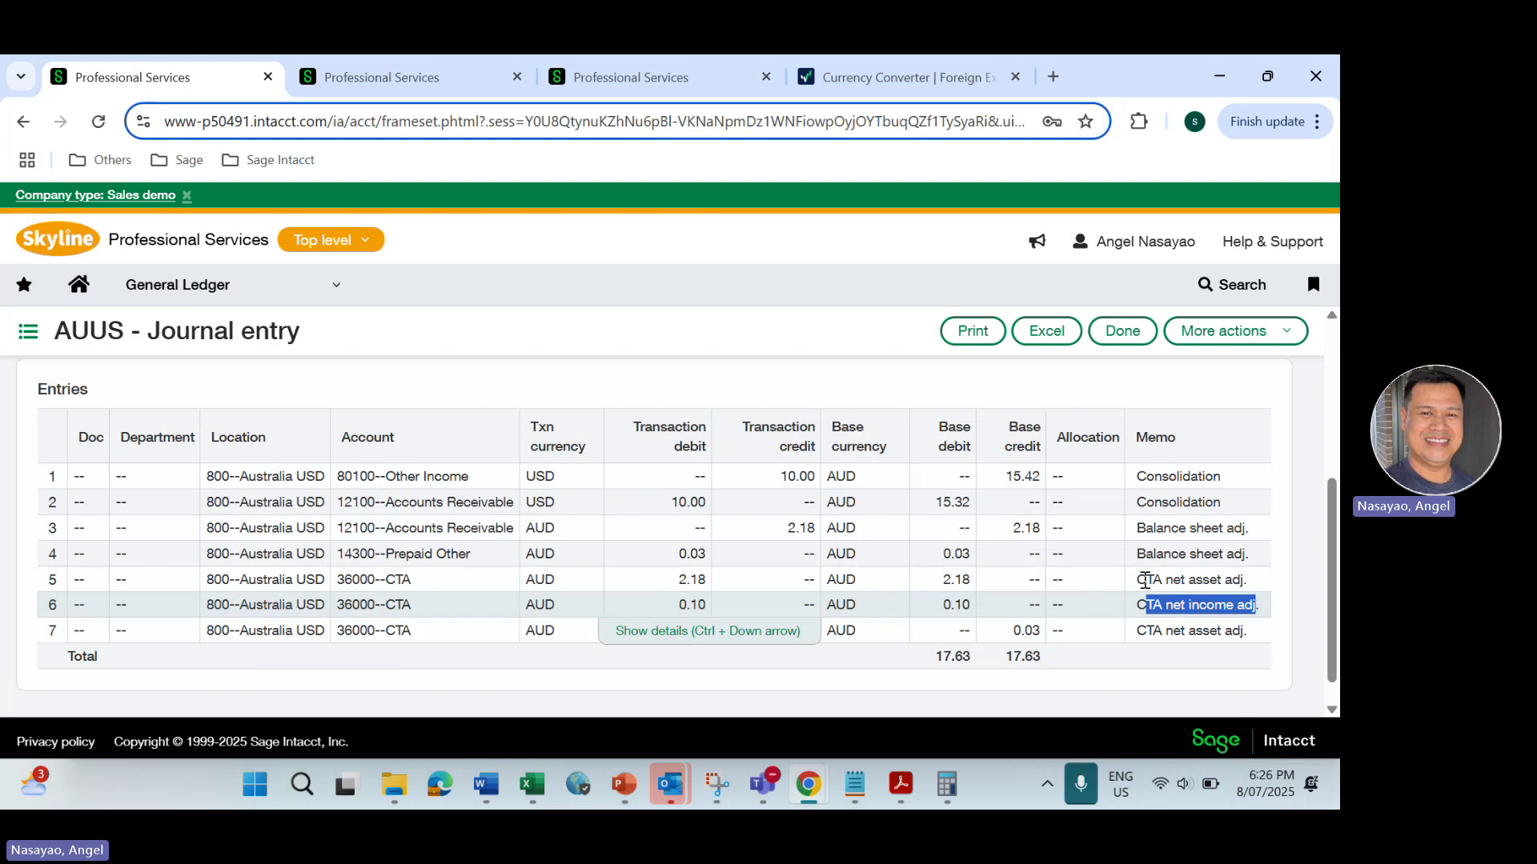
drag(1145, 581, 1239, 582)
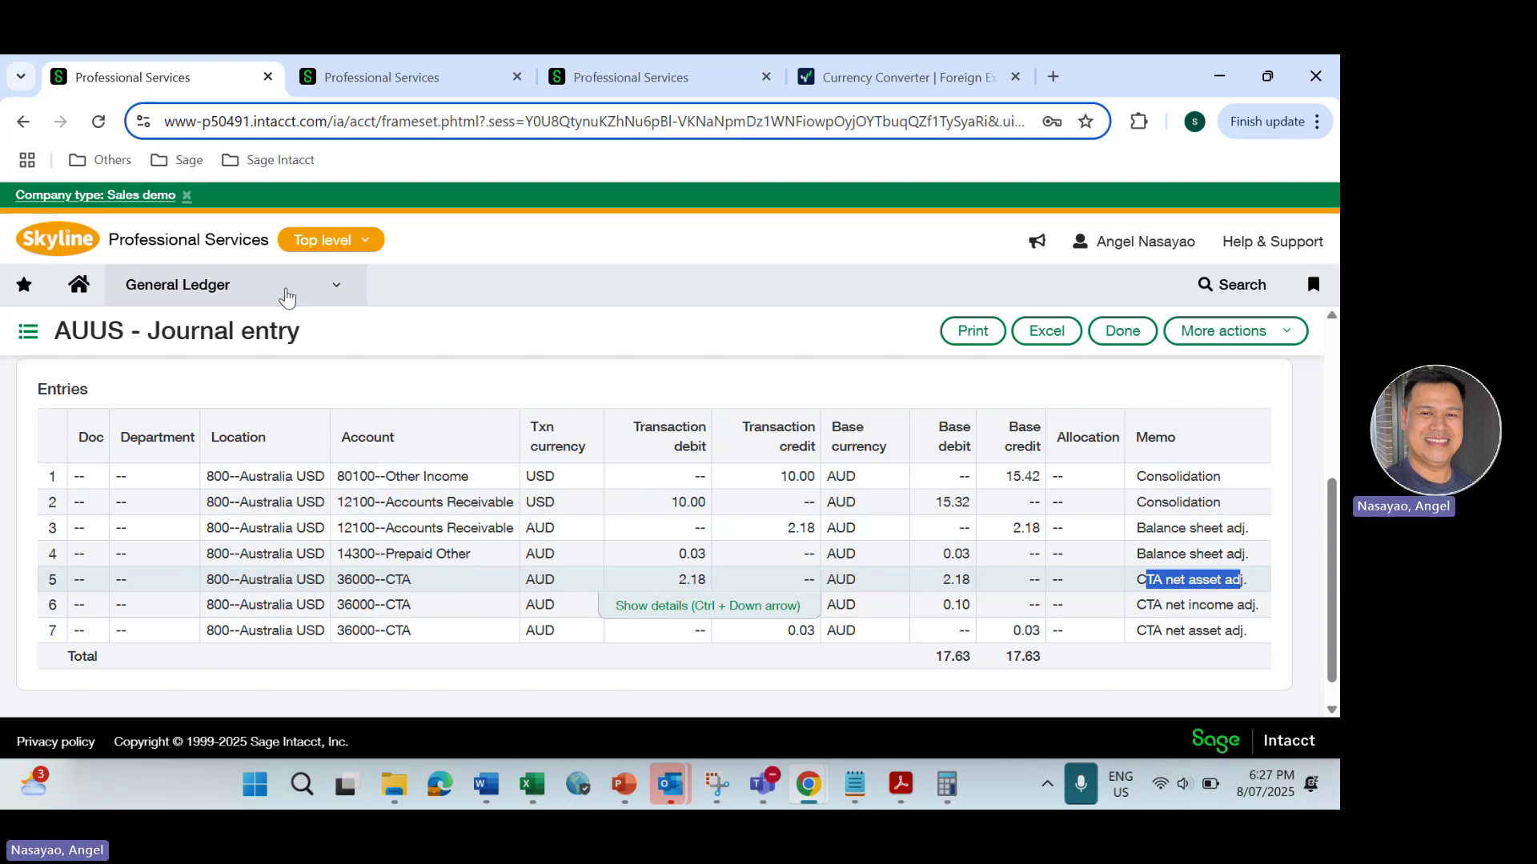
Step: Leave the AUUS consolidation run page and open the list of consolidation books
click(383, 72)
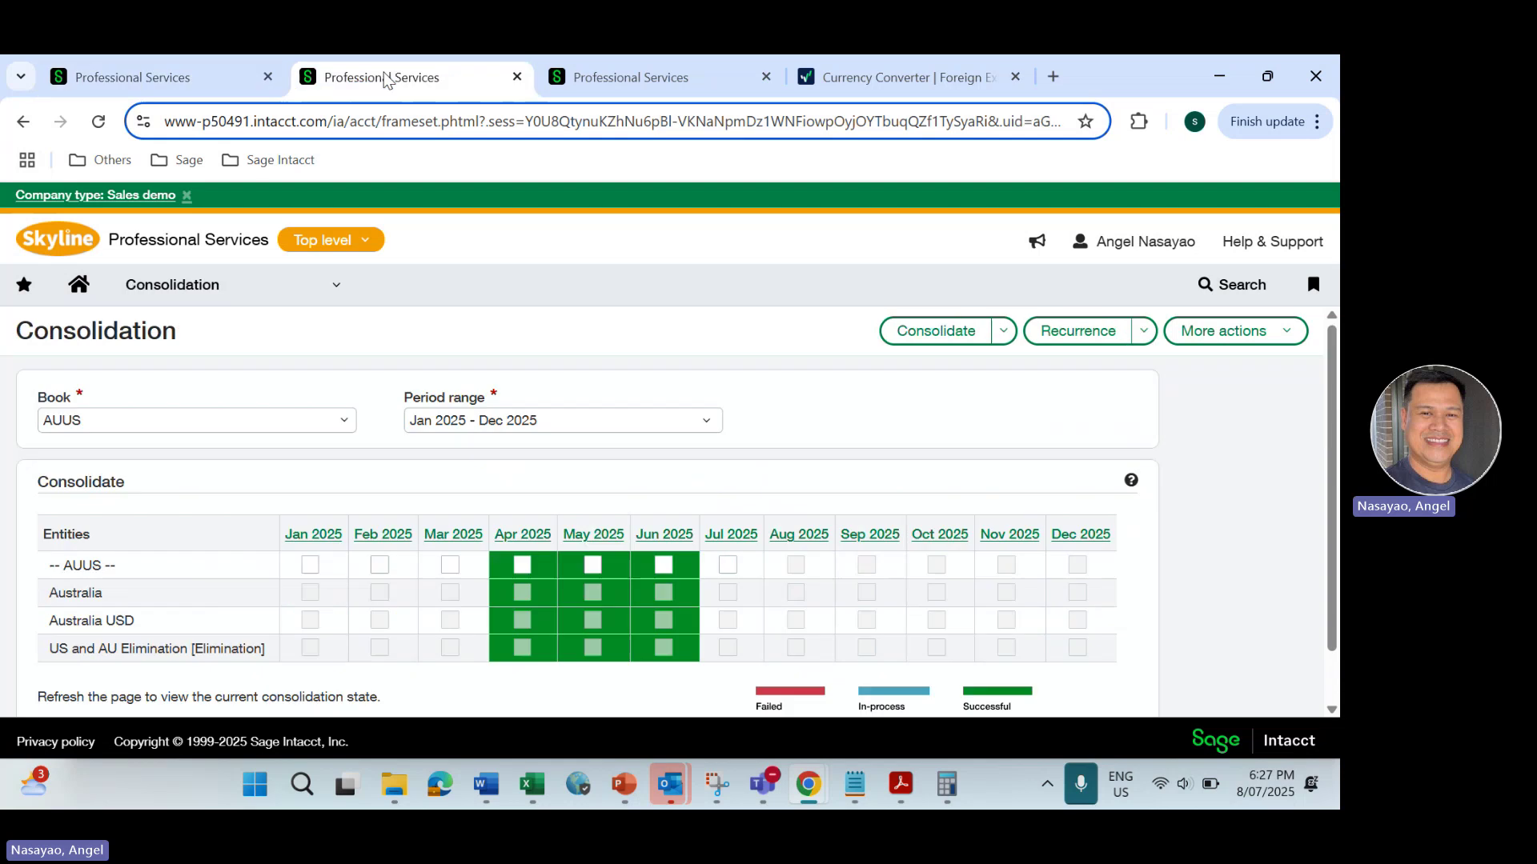
click(334, 289)
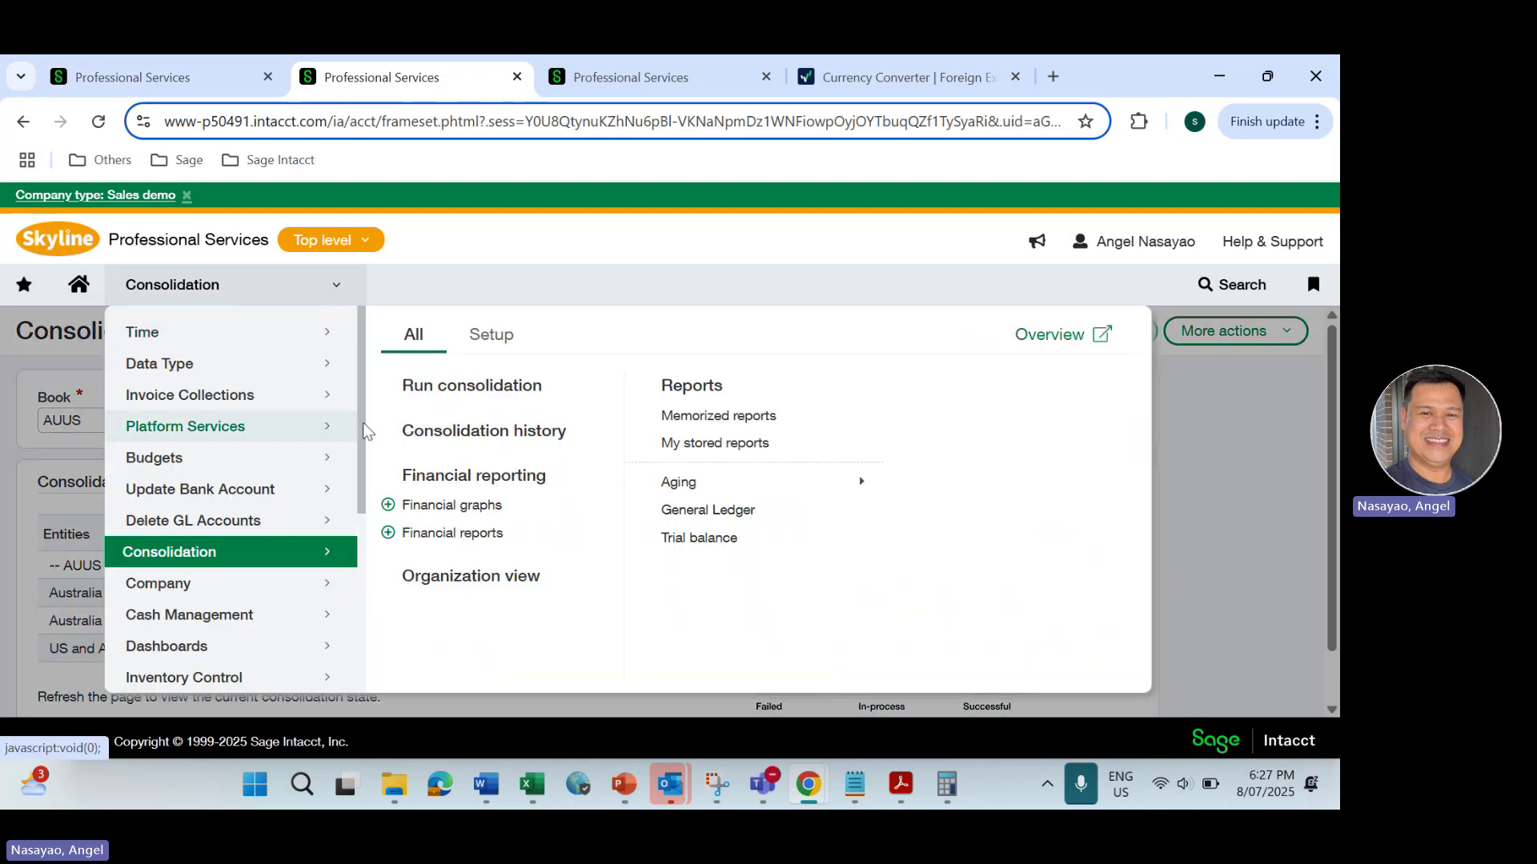
click(490, 337)
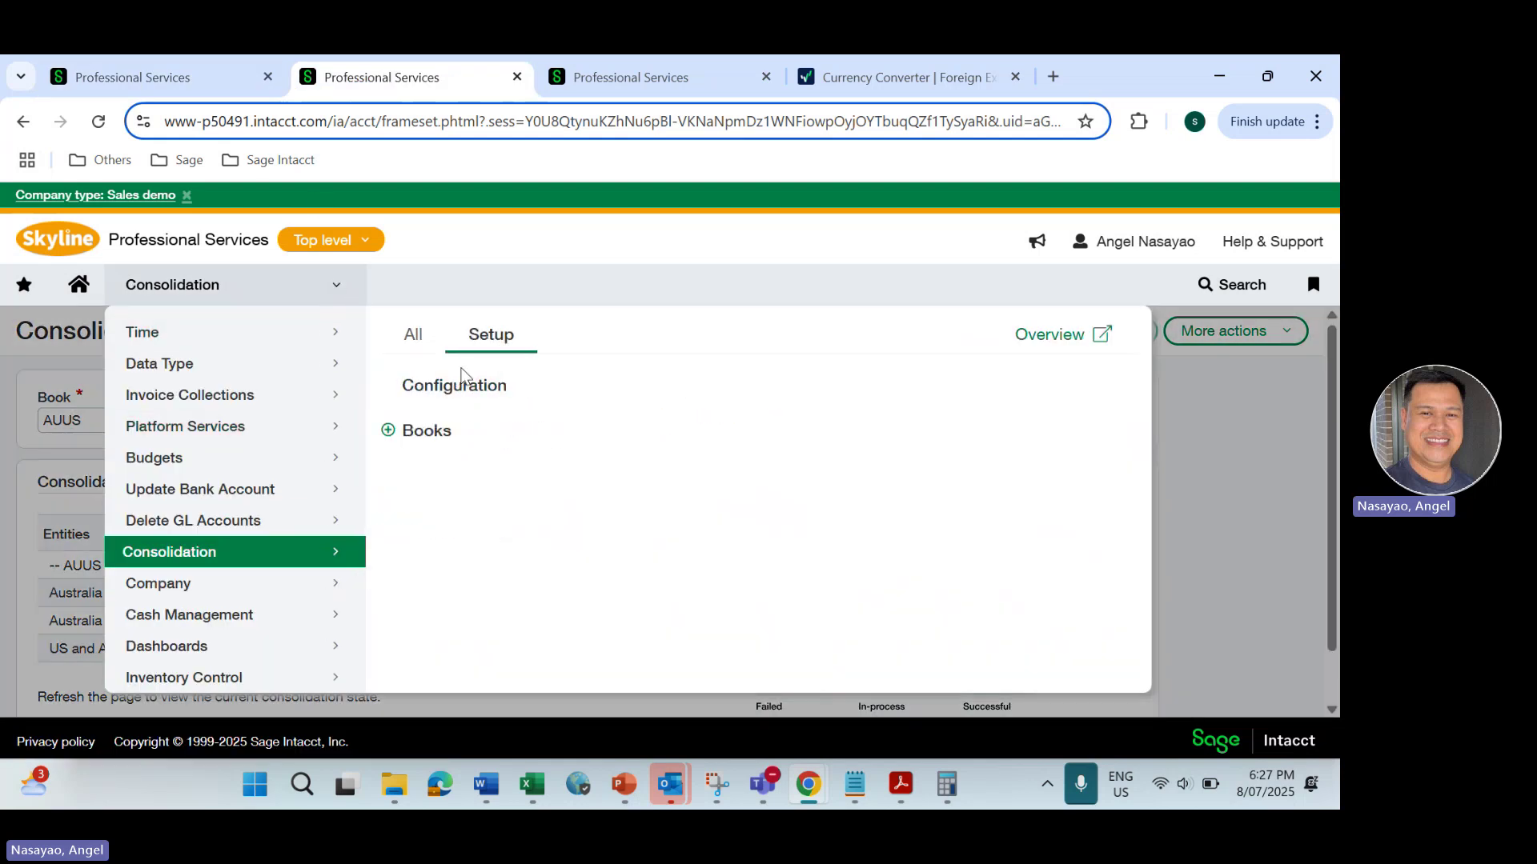
click(433, 432)
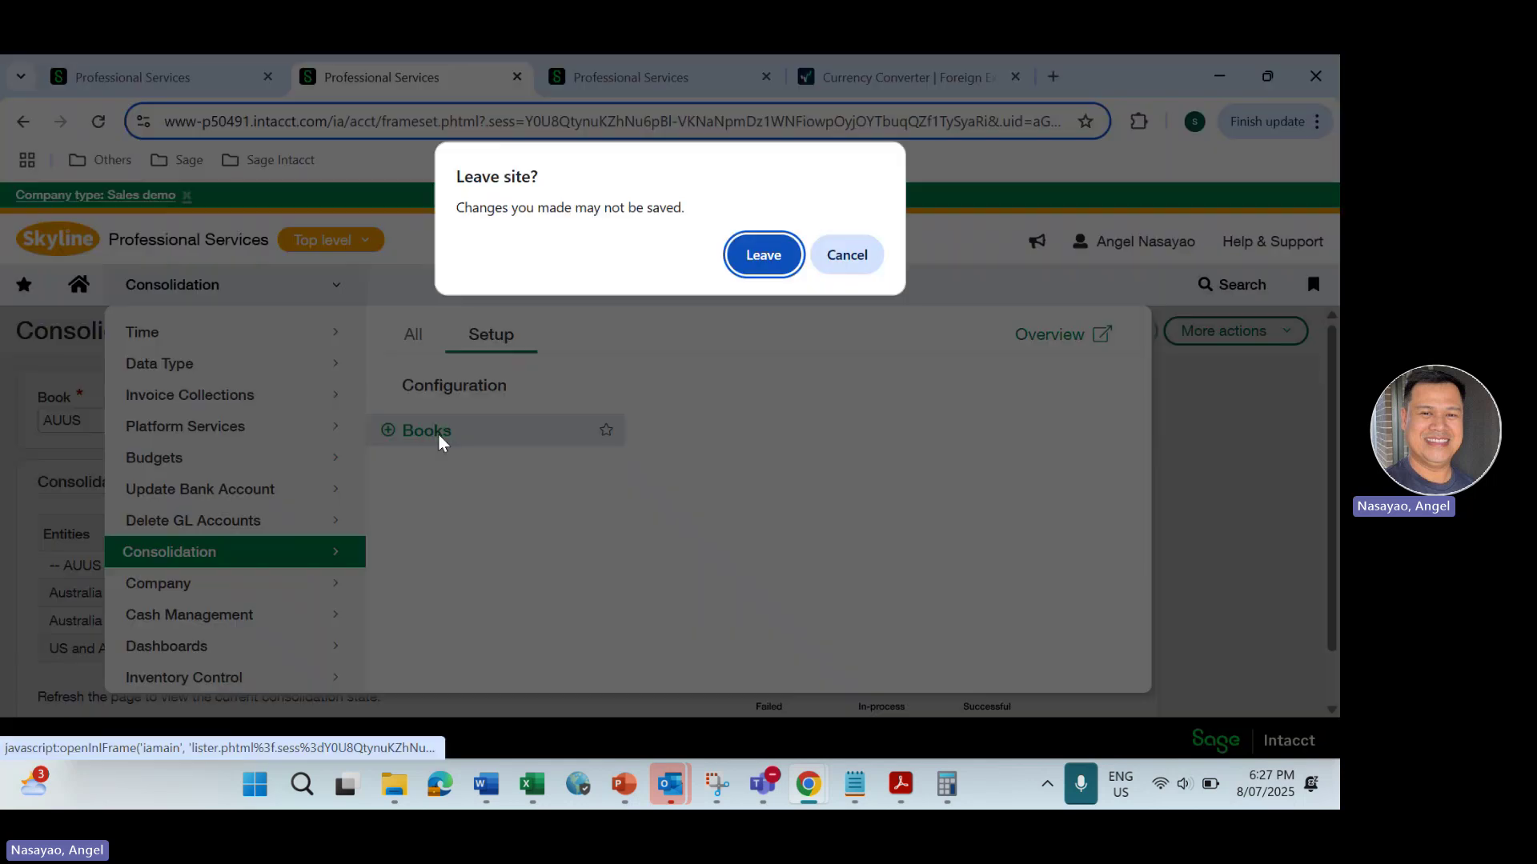
click(761, 256)
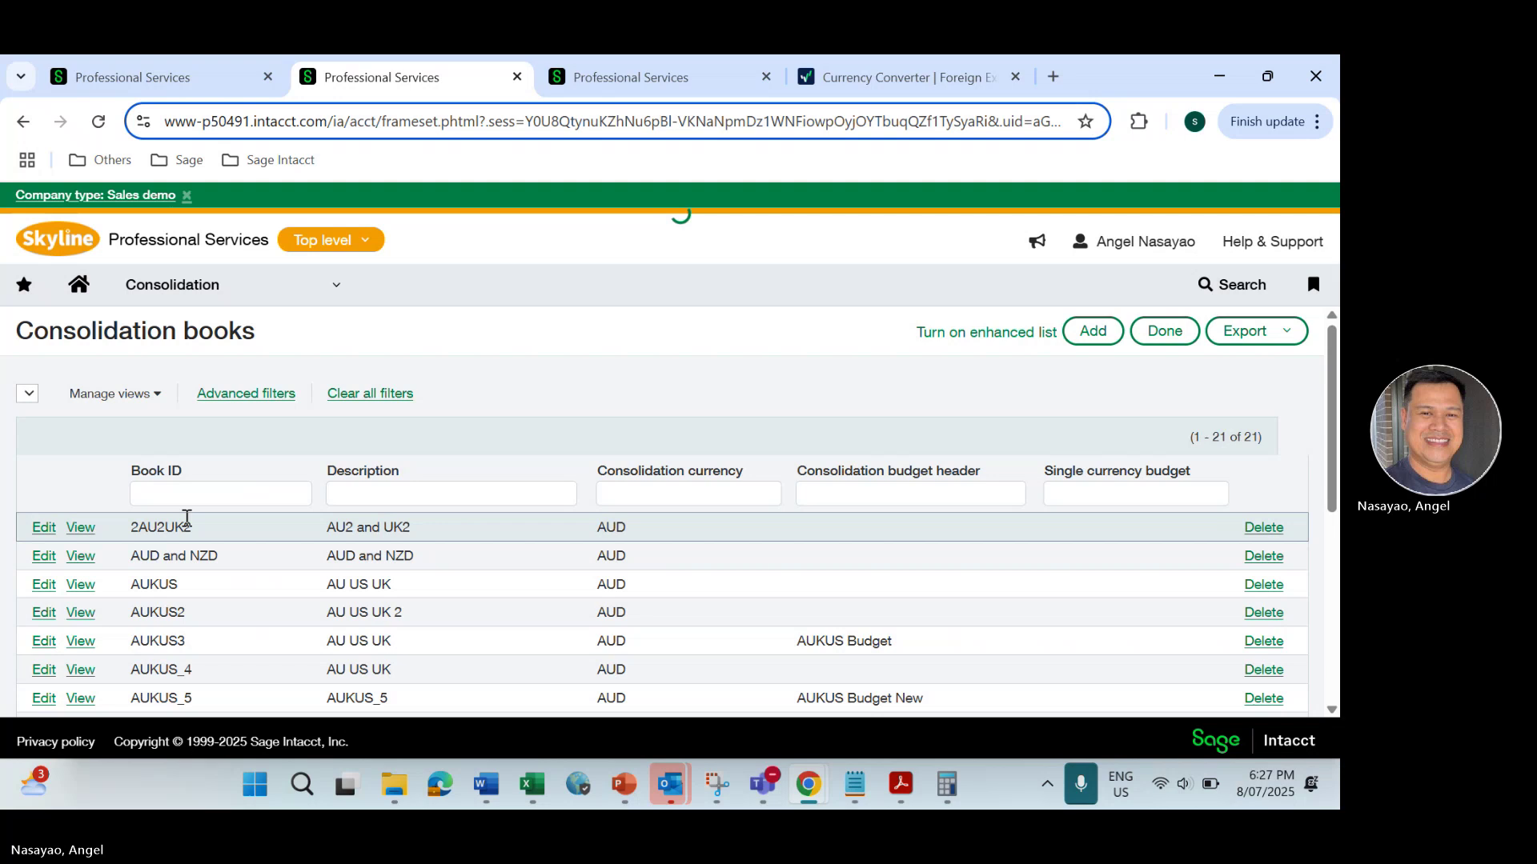
Step: Filter the consolidation books by book ID AUUS and view that book's multi-currency translation methods and gain/loss accounts
click(187, 495)
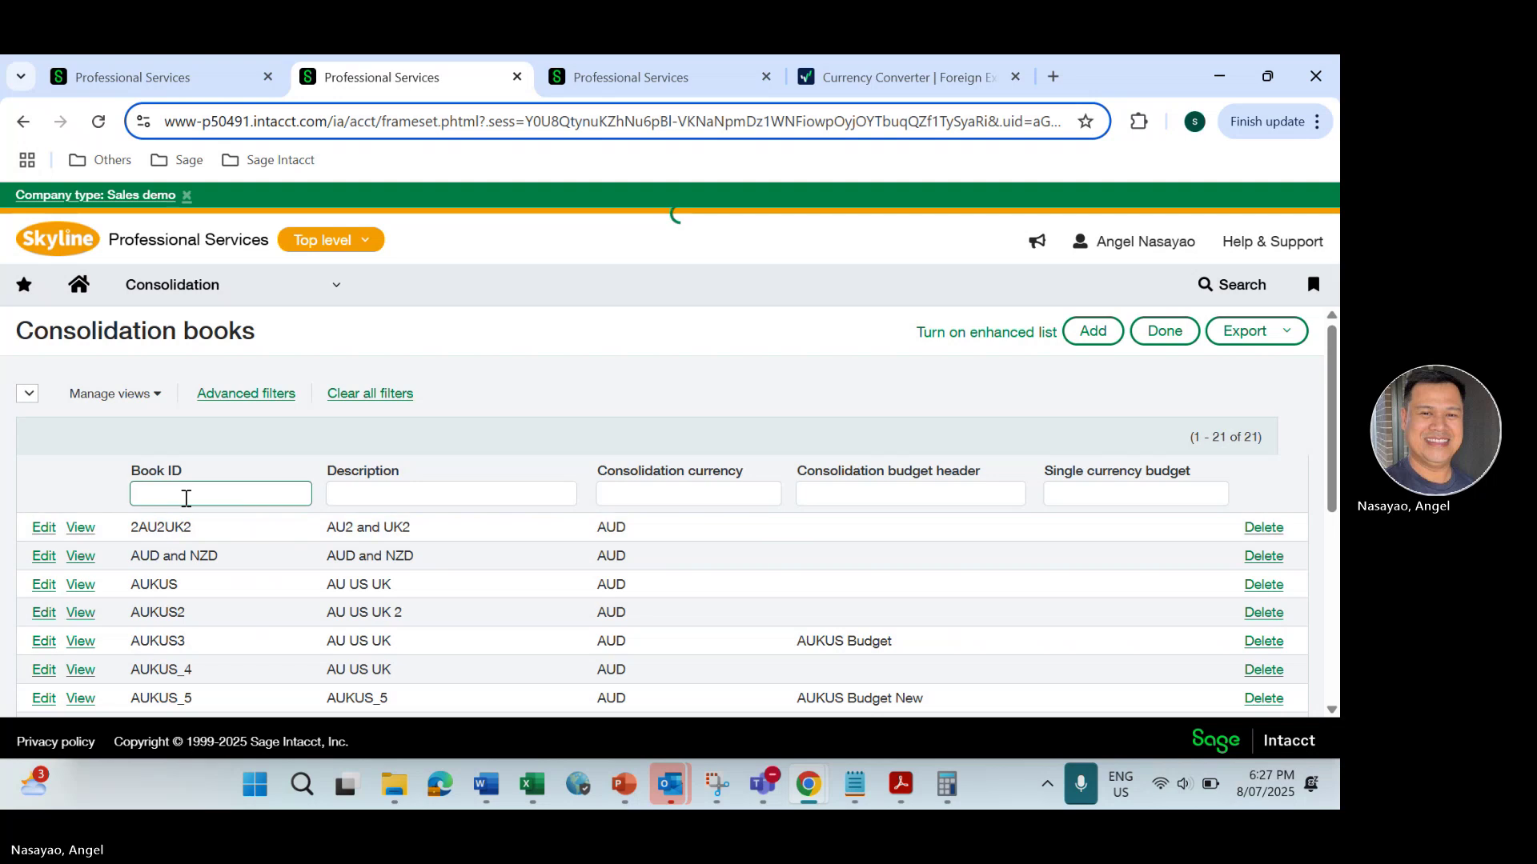
text(AUUS)
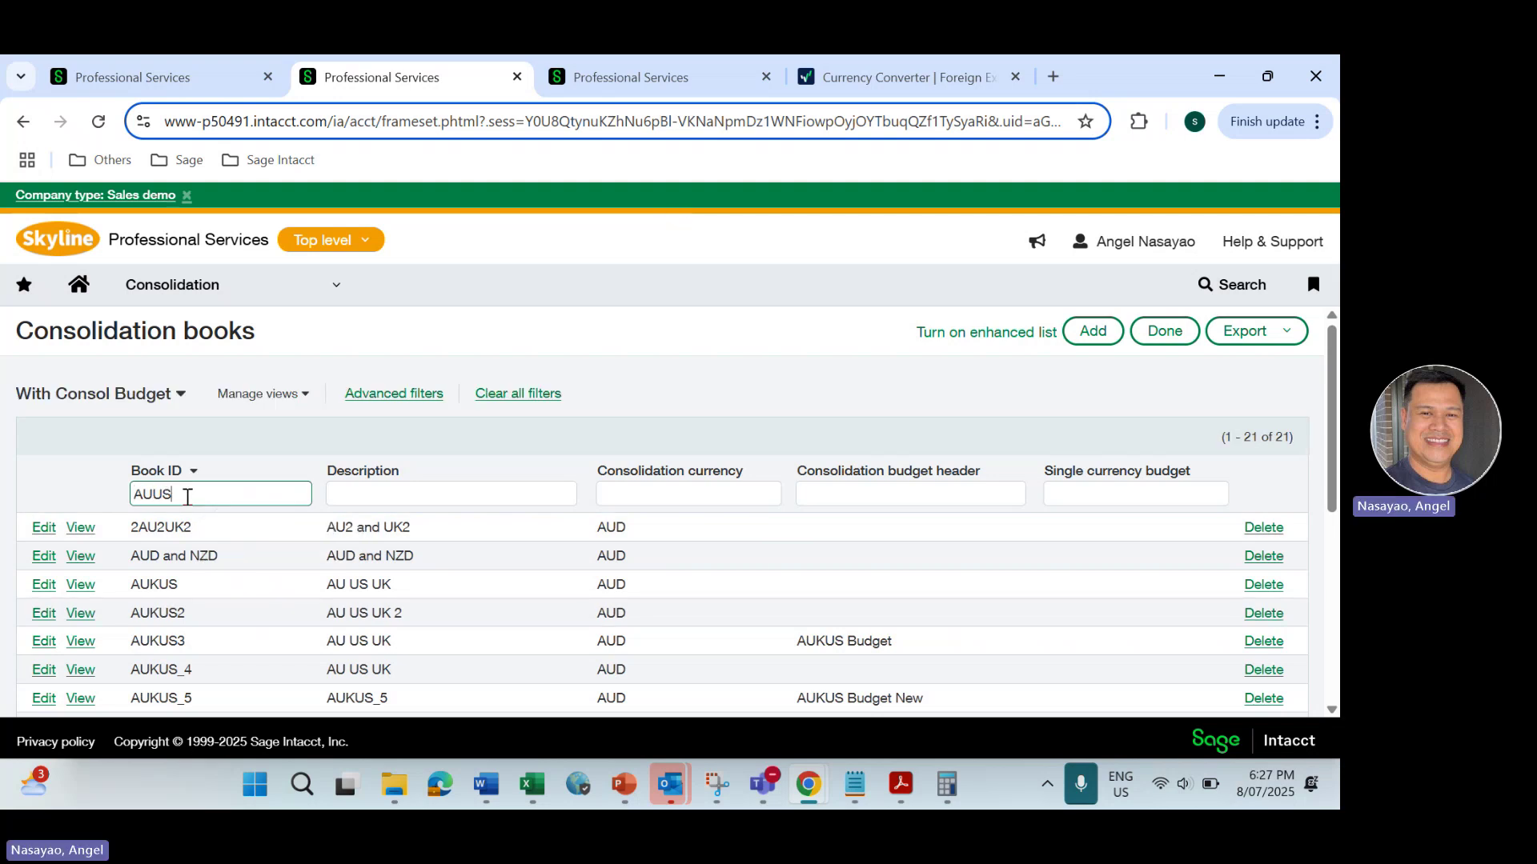
key(Return)
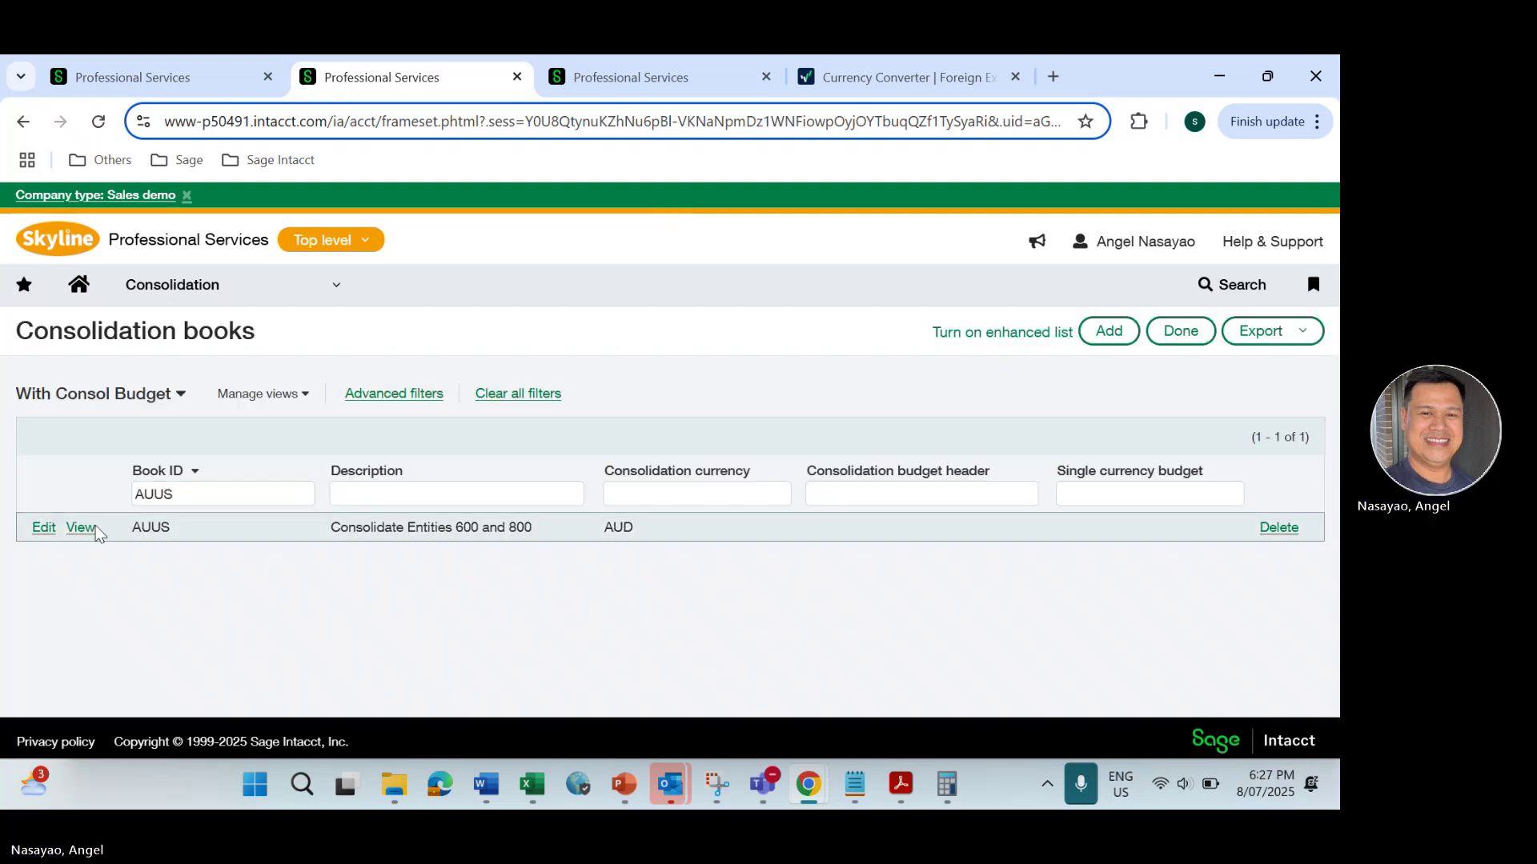
click(80, 529)
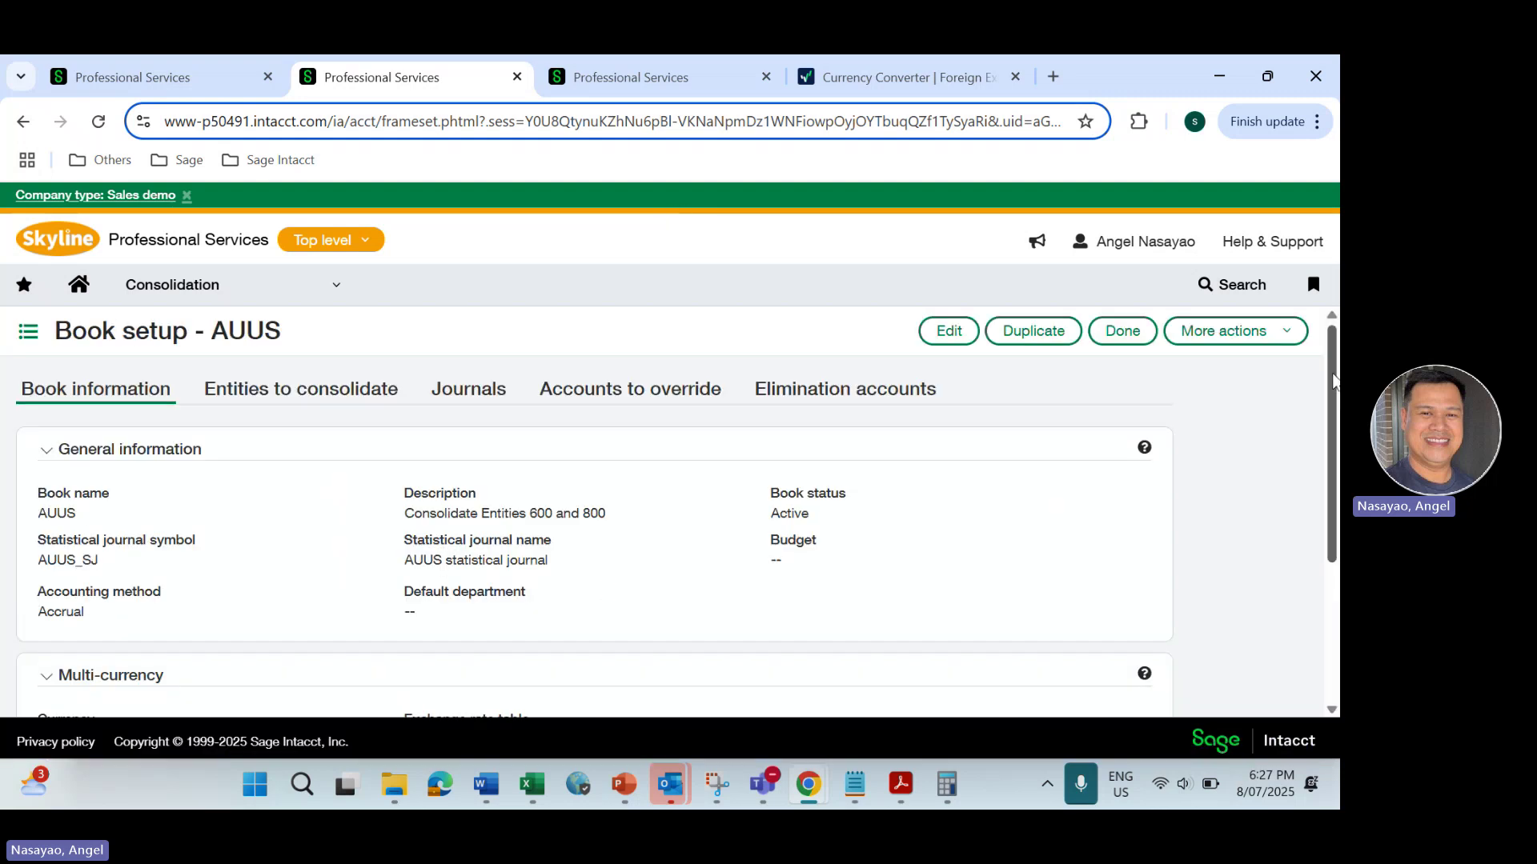
drag(1332, 380, 1332, 516)
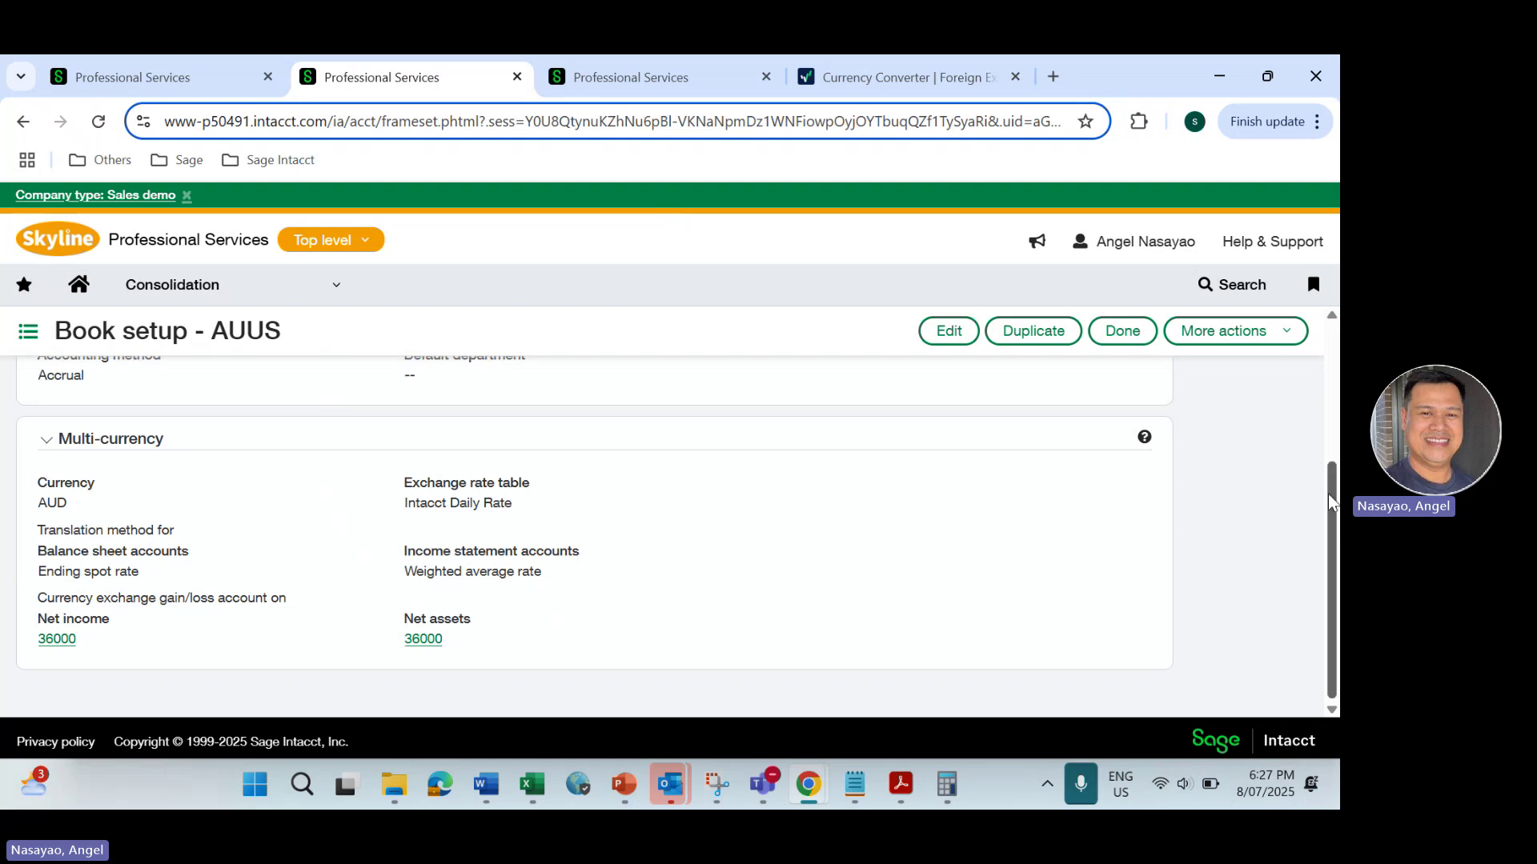
drag(1333, 500, 1333, 457)
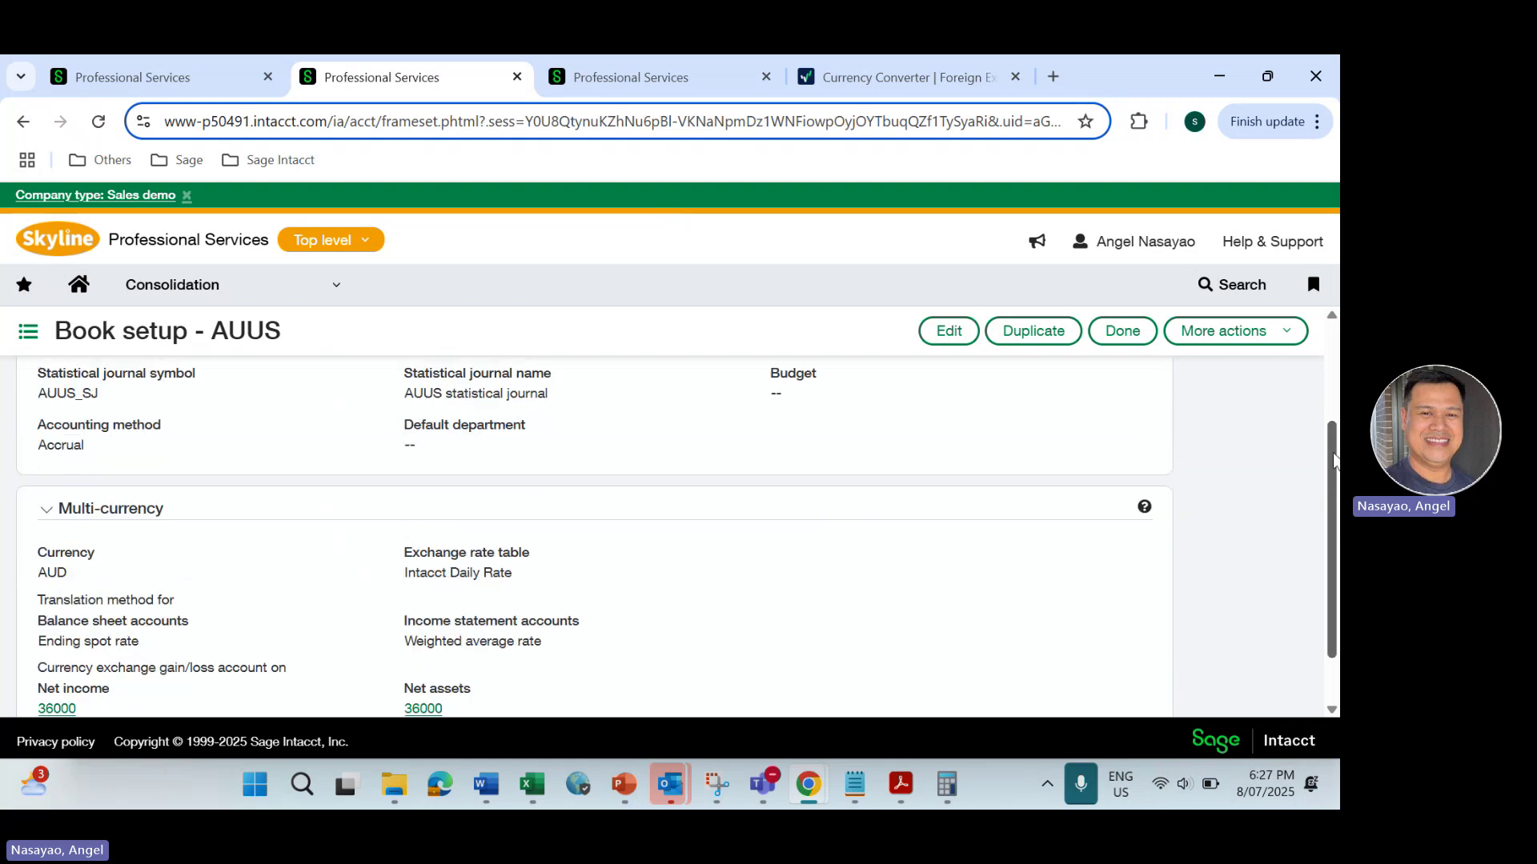